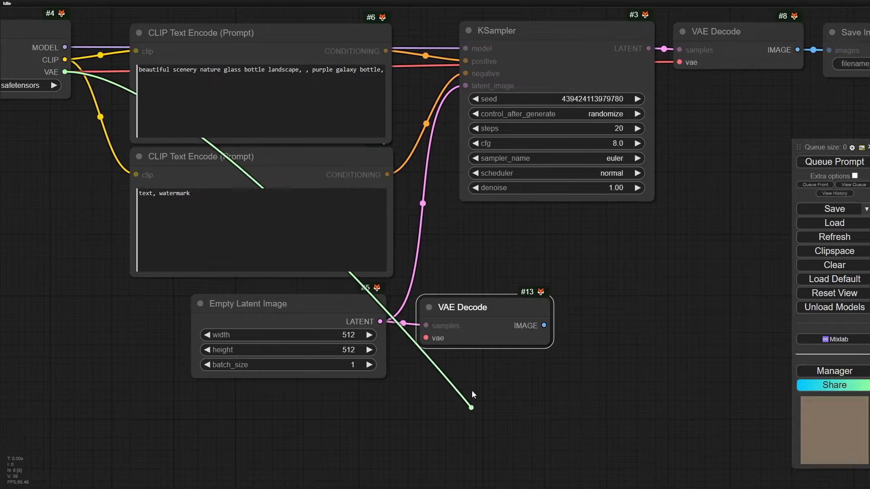
- Attach a Preview Image node to the VAE Decode next to the Empty Latent Image node and queue only that output node
drag(544, 325, 562, 319)
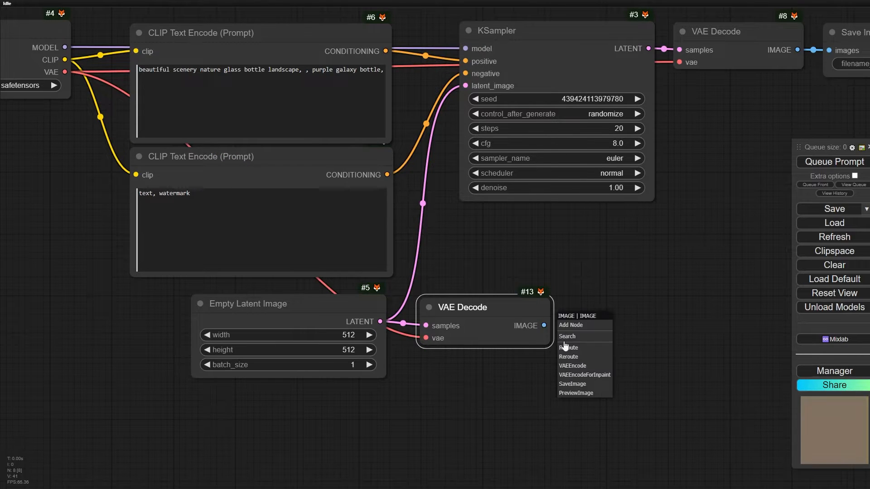
click(585, 395)
right_click(626, 317)
scroll(568, 378, up, 4)
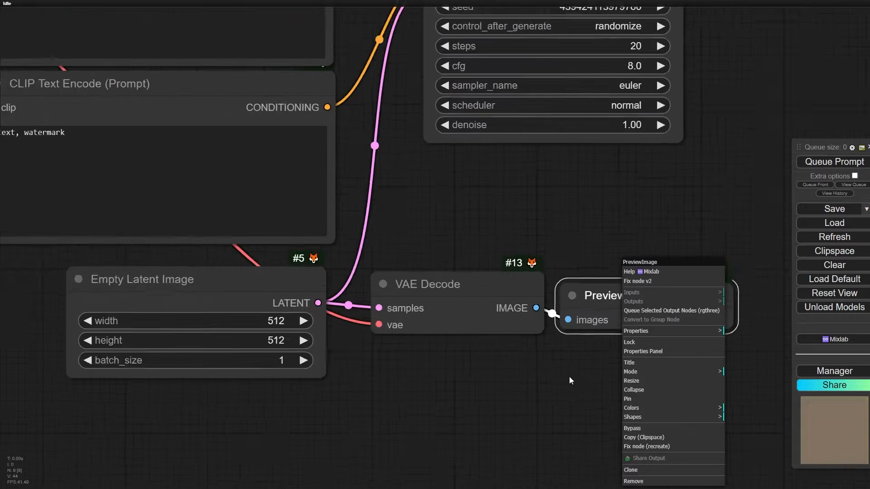
drag(618, 339, 461, 336)
right_click(495, 269)
click(515, 311)
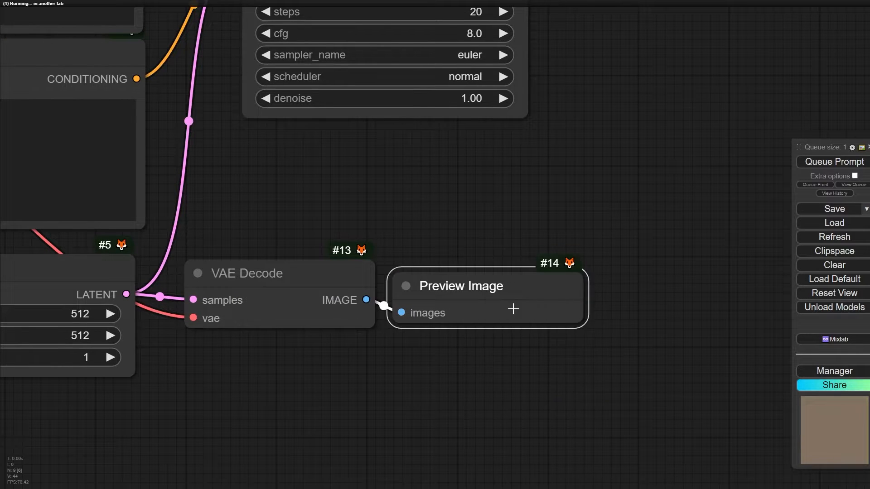
- Examine the decoded empty latent in the Preview Image node
scroll(497, 296, up, 4)
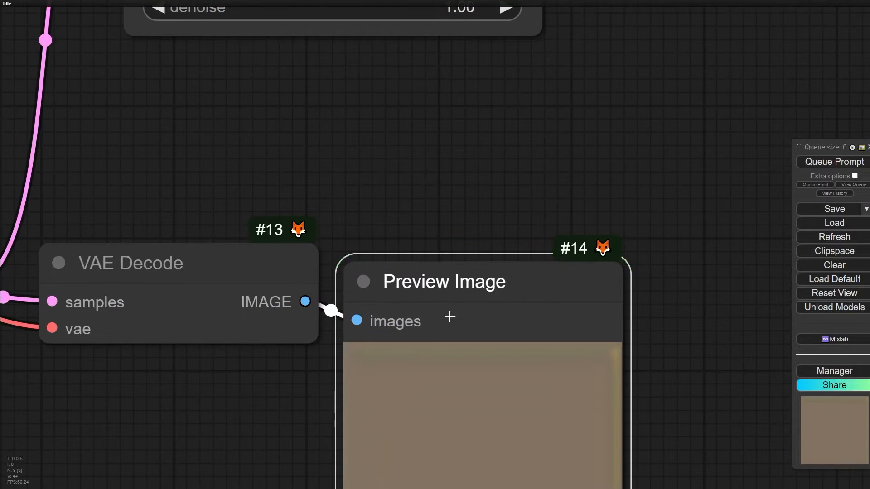
scroll(450, 316, down, 3)
drag(257, 447, 484, 254)
scroll(370, 318, down, 2)
scroll(624, 258, up, 5)
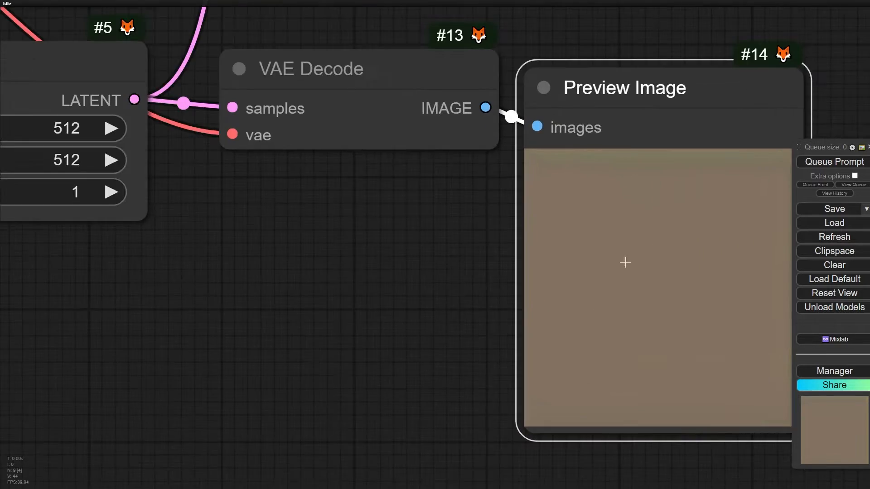
scroll(627, 285, down, 3)
scroll(159, 157, down, 3)
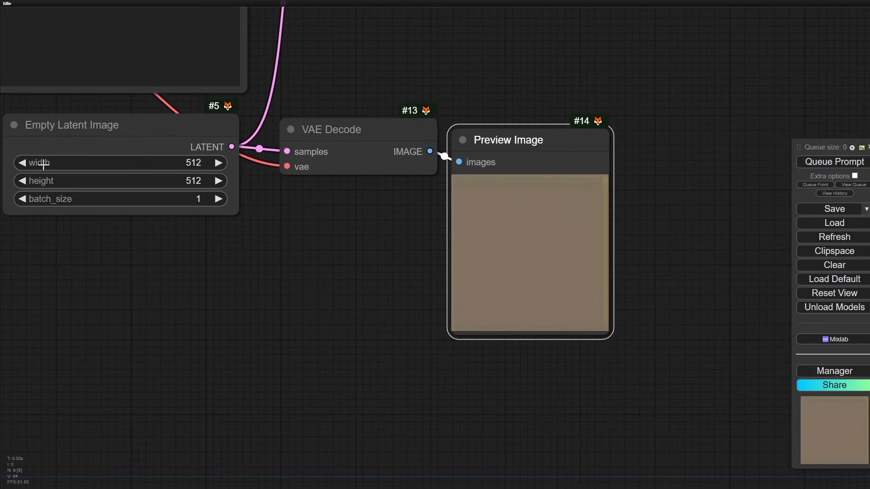
- Set the width of the Empty Latent Image node to 536
scroll(44, 170, up, 5)
drag(44, 170, 50, 314)
drag(314, 405, 433, 351)
scroll(399, 279, up, 5)
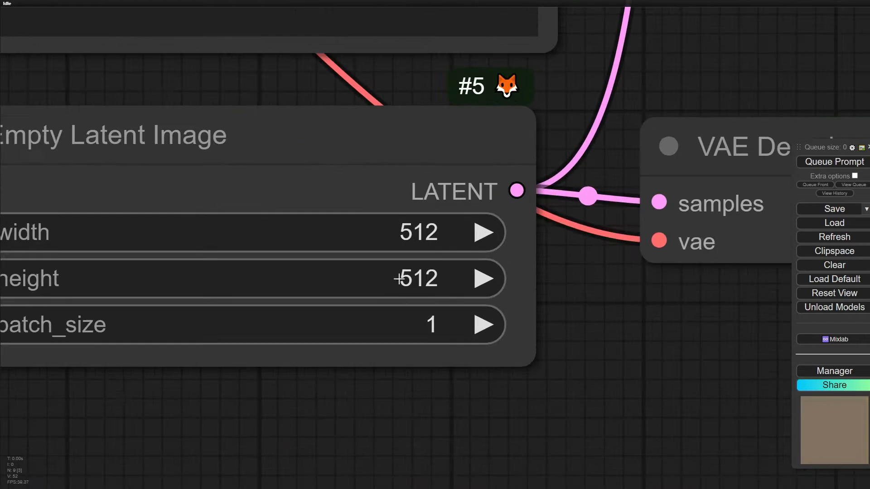
drag(509, 413, 626, 409)
click(606, 233)
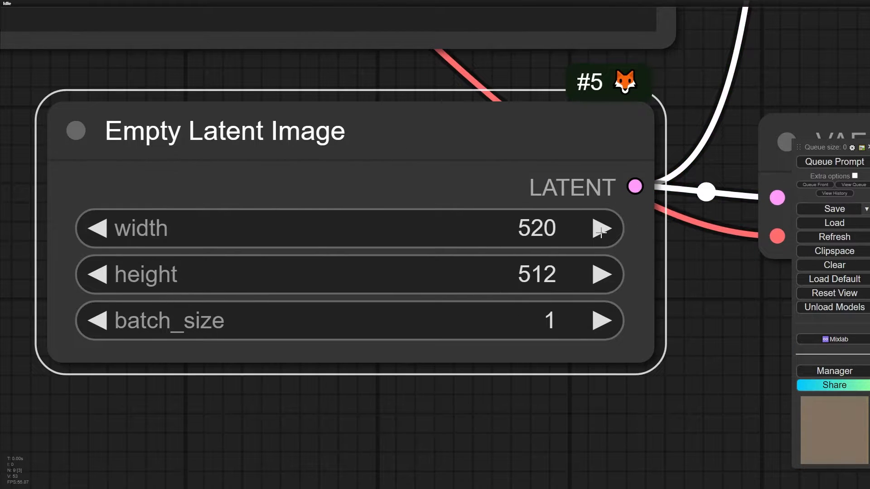
scroll(561, 233, up, 8)
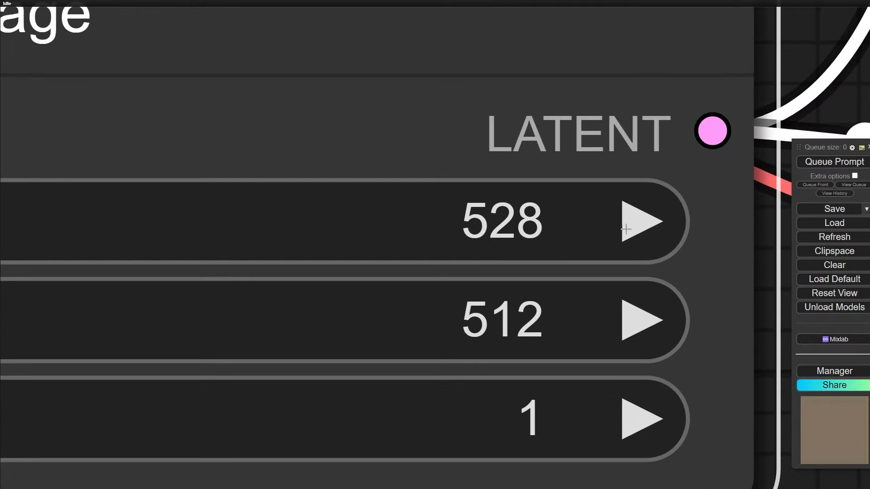
scroll(626, 229, down, 10)
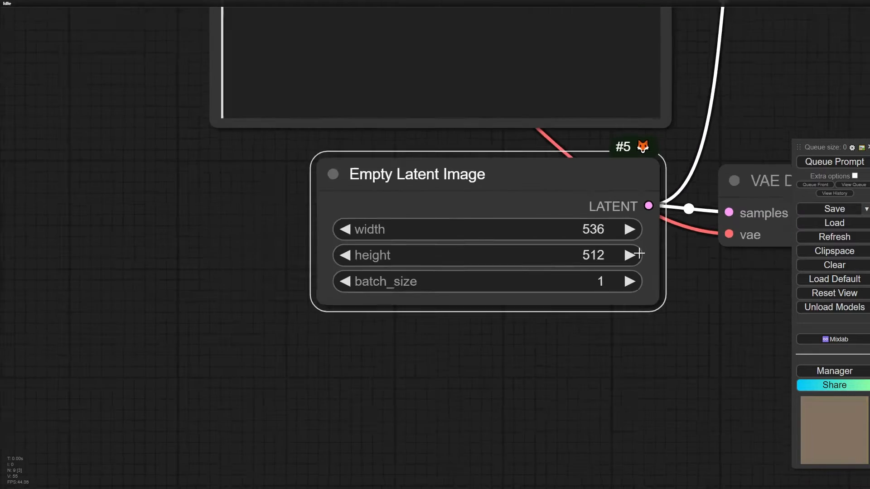
scroll(399, 320, down, 5)
drag(508, 316, 368, 364)
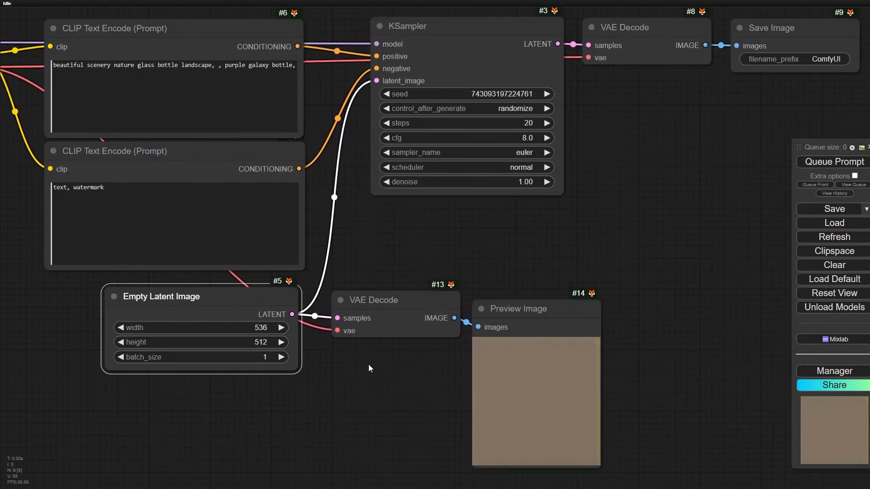
- Shift the Empty Latent Image node slightly away from the VAE Decode and set its width to 552
scroll(363, 305, up, 2)
scroll(401, 303, down, 4)
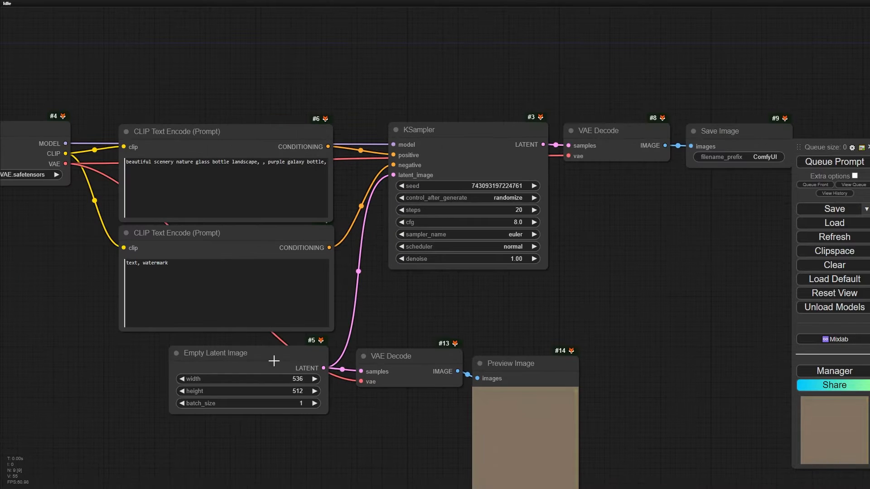
mouse_move(271, 362)
mouse_down()
mouse_move(254, 355)
mouse_move(266, 353)
mouse_up()
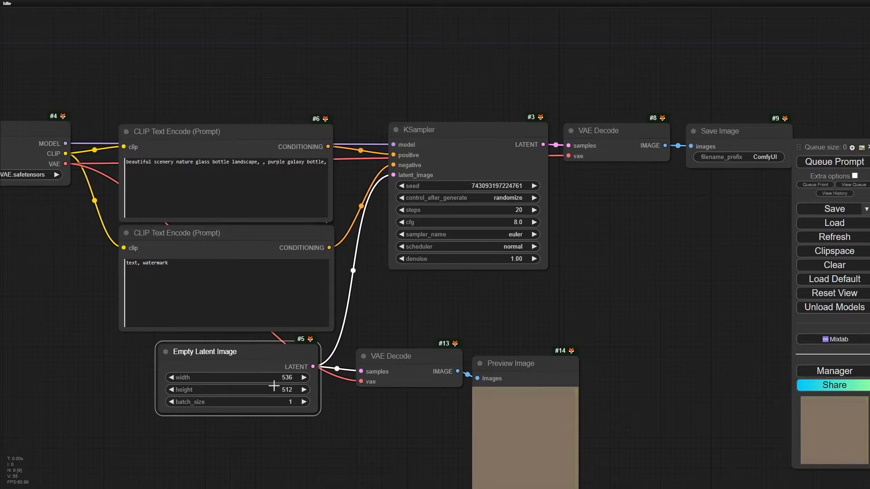
scroll(274, 385, up, 8)
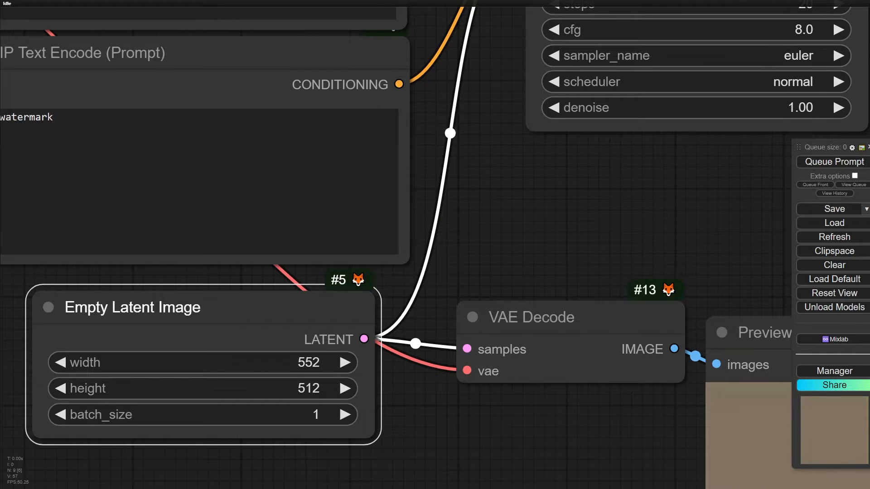
- Examine the LoraLoaderModelOnly node that feeds the KSampler's model input
scroll(126, 383, down, 5)
scroll(131, 67, up, 8)
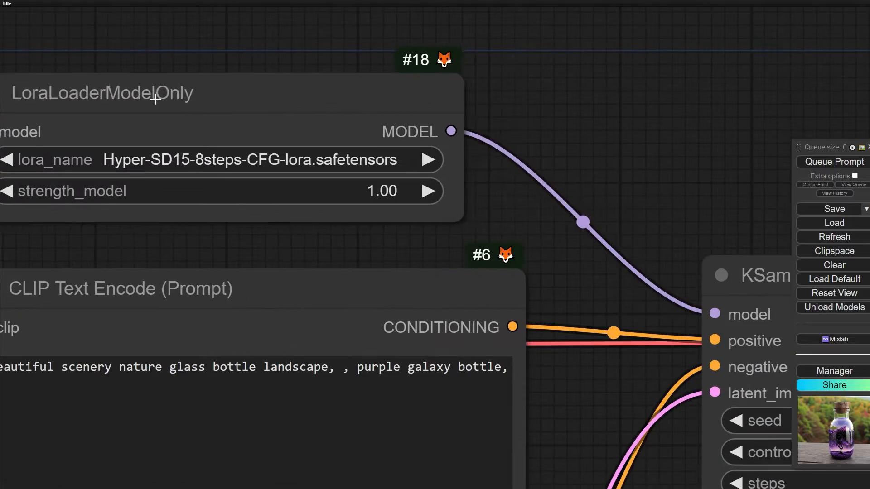
click(155, 99)
scroll(113, 159, up, 1)
scroll(233, 159, down, 4)
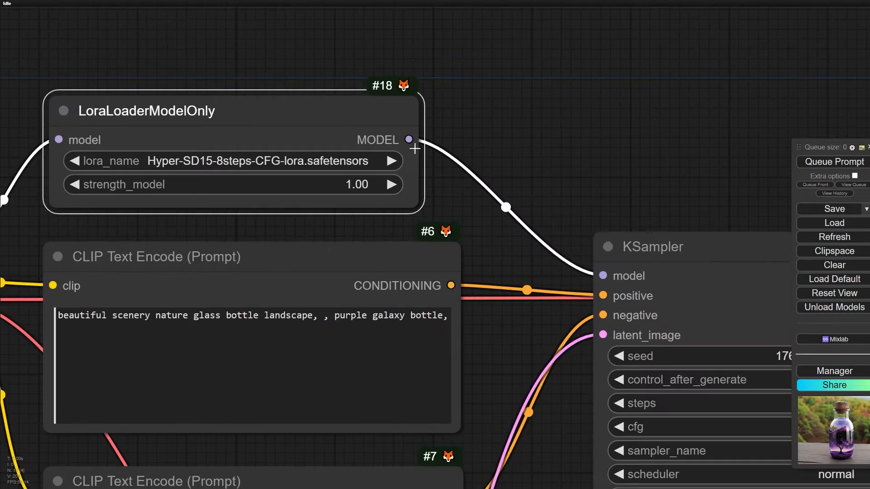
- Show the extra queue options and enable Auto Queue in change mode
scroll(452, 123, down, 8)
drag(761, 302, 246, 215)
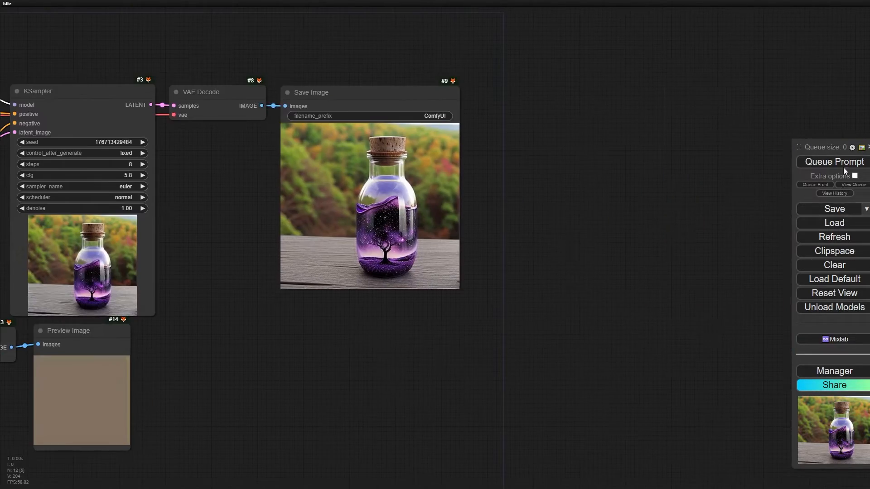
click(855, 177)
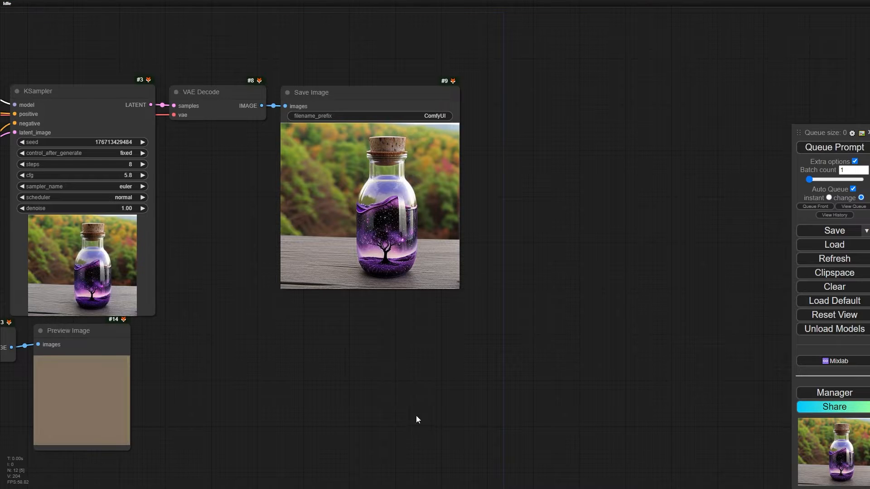
- Lower the KSampler denoise to 0.62 to regenerate the image
drag(325, 386, 507, 297)
scroll(467, 310, down, 4)
scroll(395, 194, up, 5)
drag(399, 194, 384, 206)
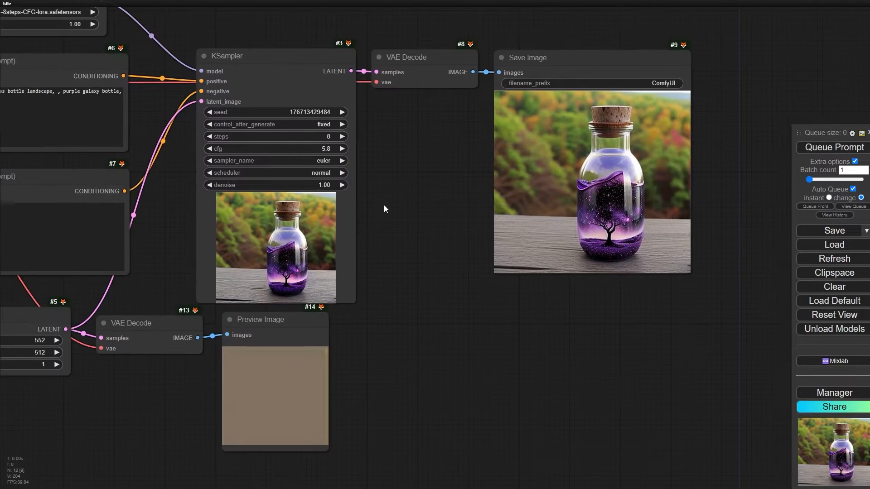
scroll(320, 189, up, 3)
drag(394, 255, 349, 287)
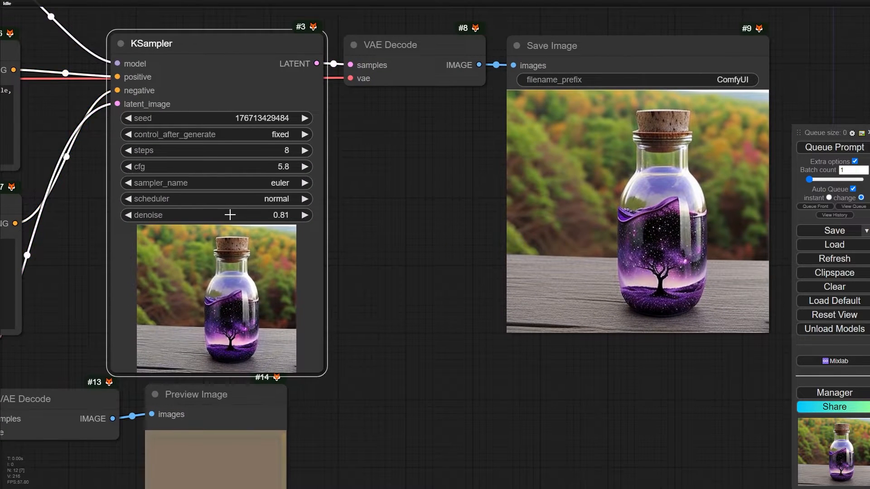
drag(231, 215, 221, 215)
- Inspect the generated bottles and lower the KSampler denoise to 0.43
drag(427, 249, 408, 237)
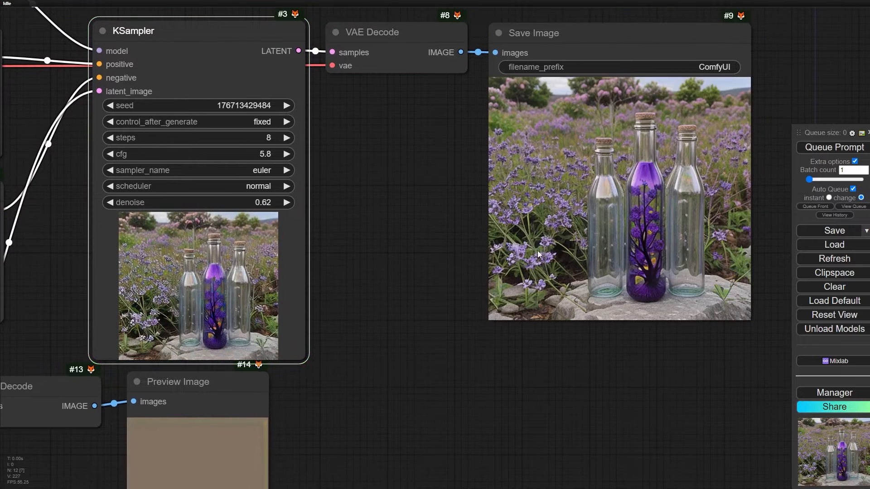
scroll(651, 168, up, 1)
scroll(442, 201, down, 3)
drag(446, 203, 508, 162)
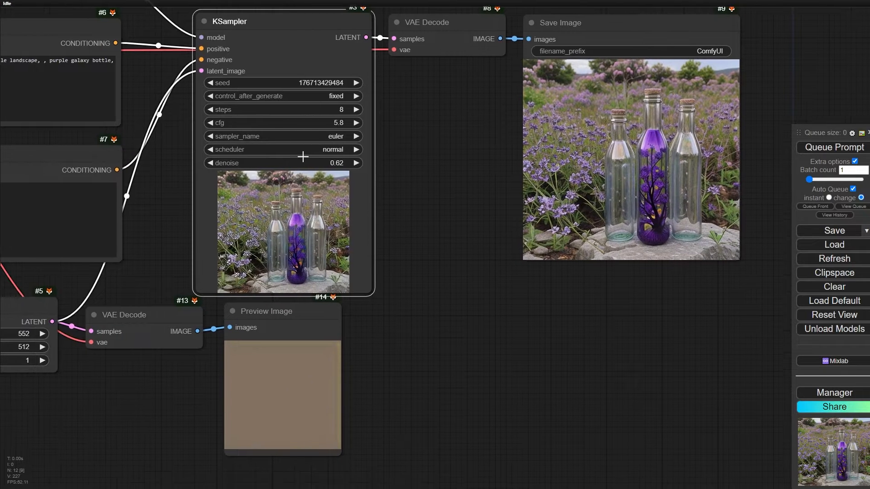
drag(301, 160, 297, 160)
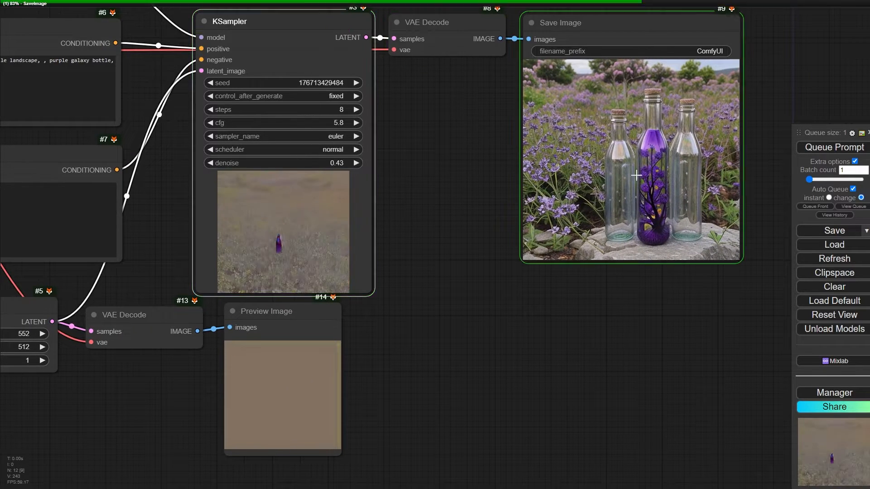
- Compare the newly generated image with the decoded empty latent in the Preview Image node
scroll(646, 157, up, 1)
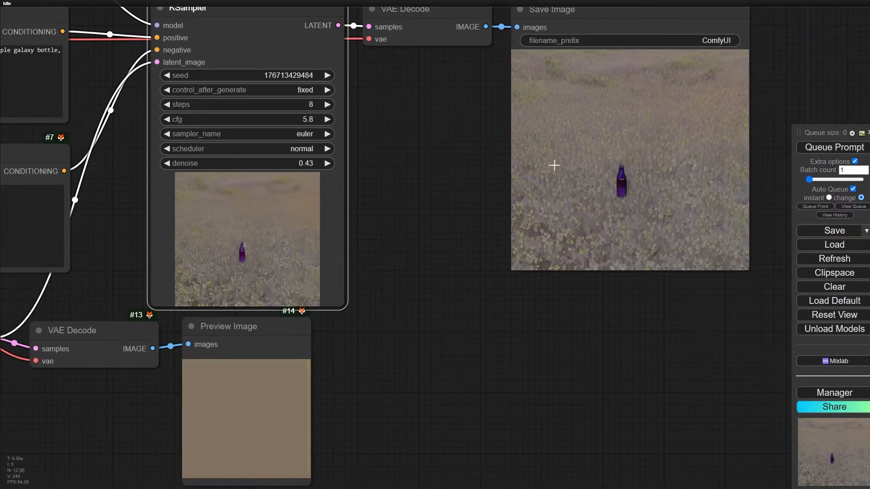
drag(401, 251, 485, 165)
mouse_move(333, 253)
mouse_down()
mouse_move(324, 274)
mouse_move(354, 257)
mouse_move(343, 264)
mouse_up()
scroll(313, 334, up, 5)
scroll(334, 317, up, 5)
scroll(307, 355, down, 8)
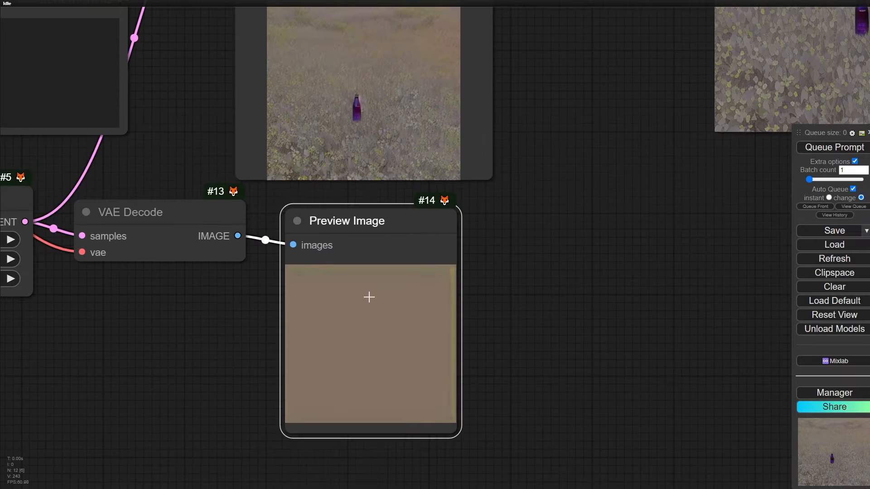
scroll(369, 297, up, 1)
drag(253, 290, 366, 282)
drag(619, 48, 448, 224)
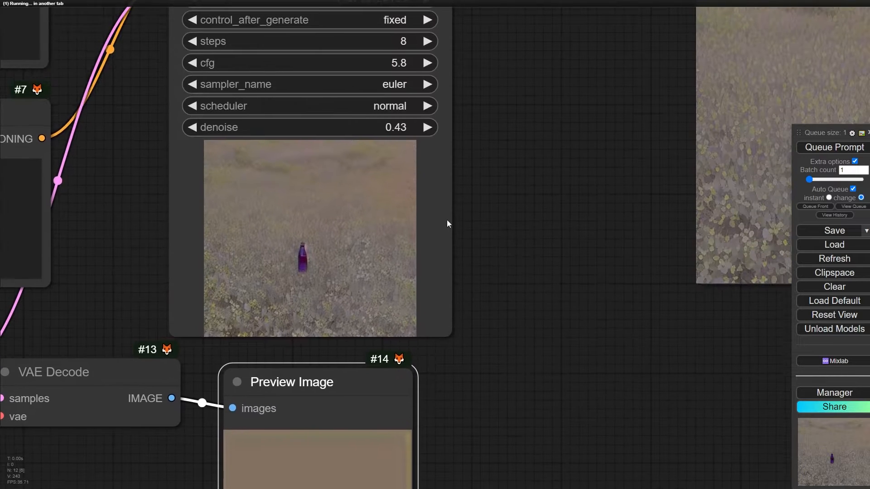
- Regenerate the image twice, with the KSampler denoise lowered to 0.26 and to 0.13
drag(354, 128, 350, 128)
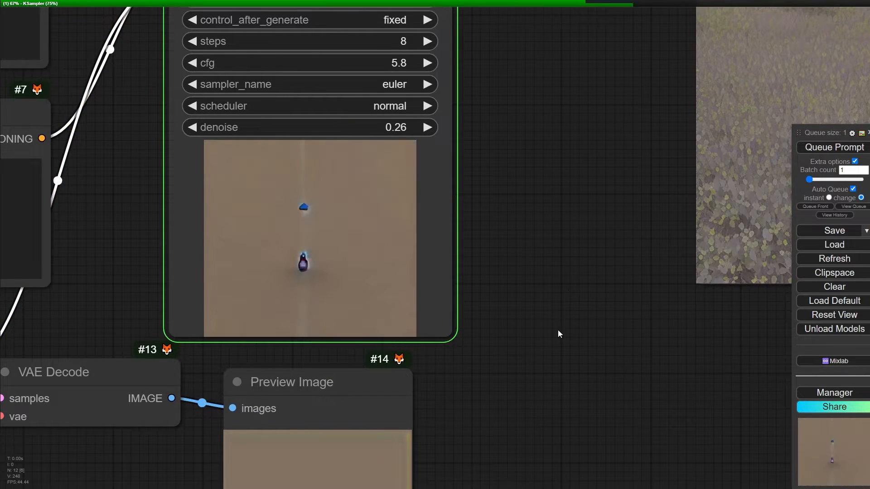
drag(548, 321, 431, 301)
scroll(441, 293, down, 2)
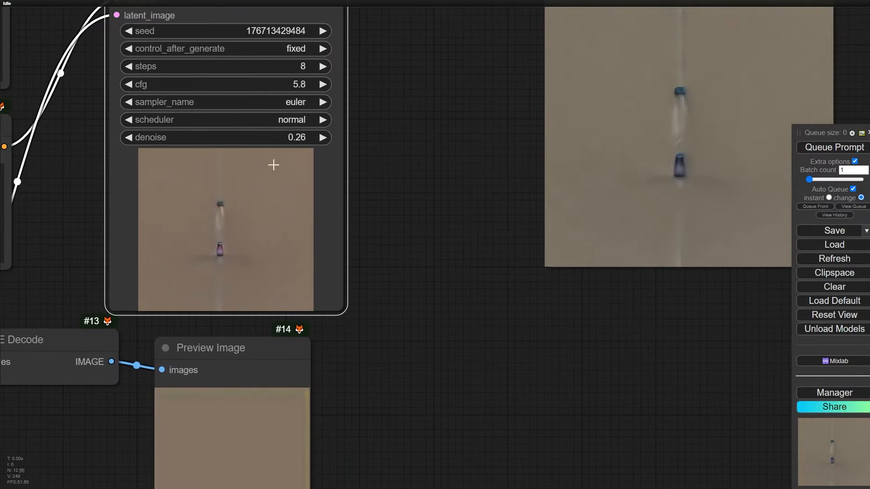
drag(402, 347, 442, 260)
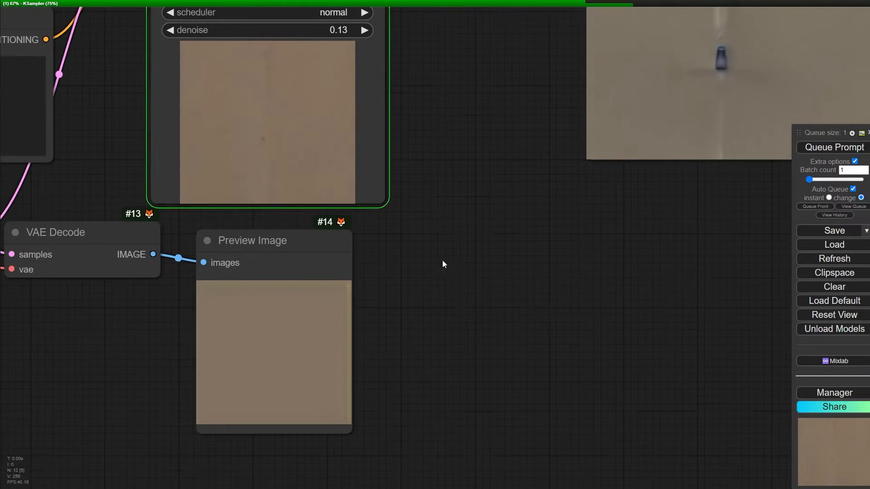
drag(17, 350, 215, 356)
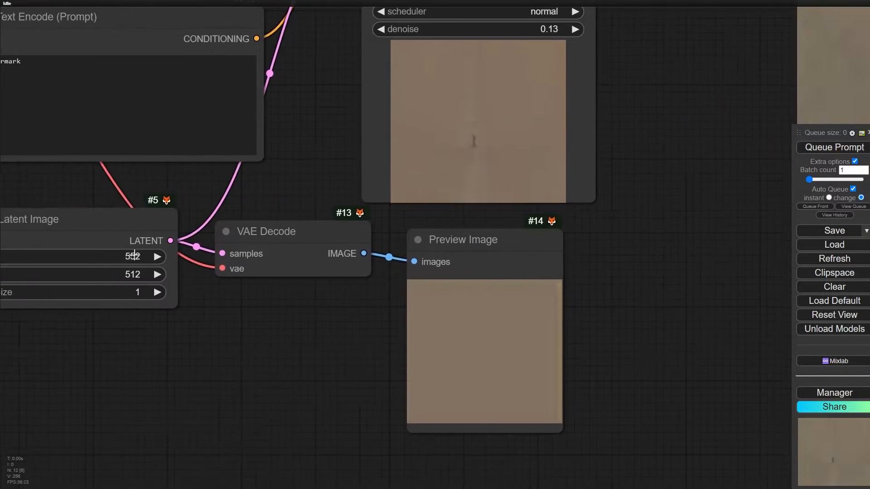
- Set the KSampler denoise to 0.06 and inspect the regenerated image in the Save Image node
scroll(290, 166, down, 2)
drag(581, 135, 494, 189)
drag(464, 130, 356, 203)
scroll(339, 186, up, 2)
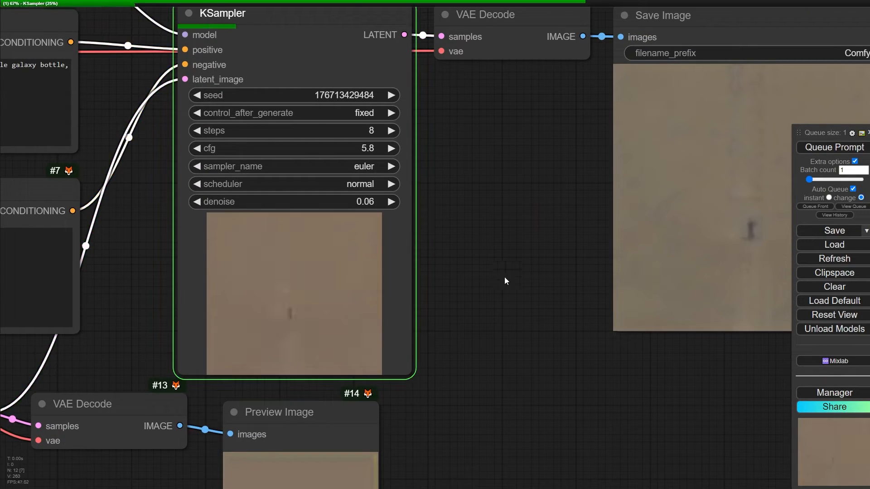
drag(506, 319, 443, 287)
scroll(487, 226, down, 2)
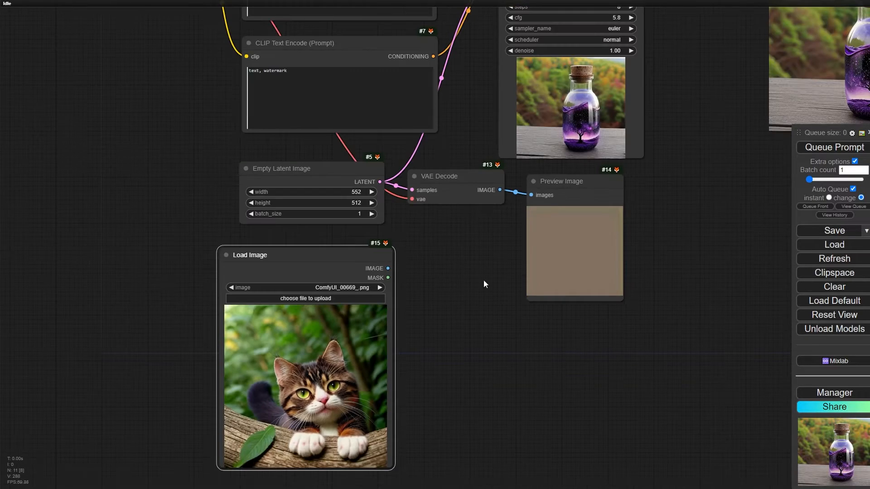
- Add a VAE Encode node fed by the IMAGE output of the Load Image node with the cat picture
drag(484, 285, 380, 179)
scroll(344, 281, up, 3)
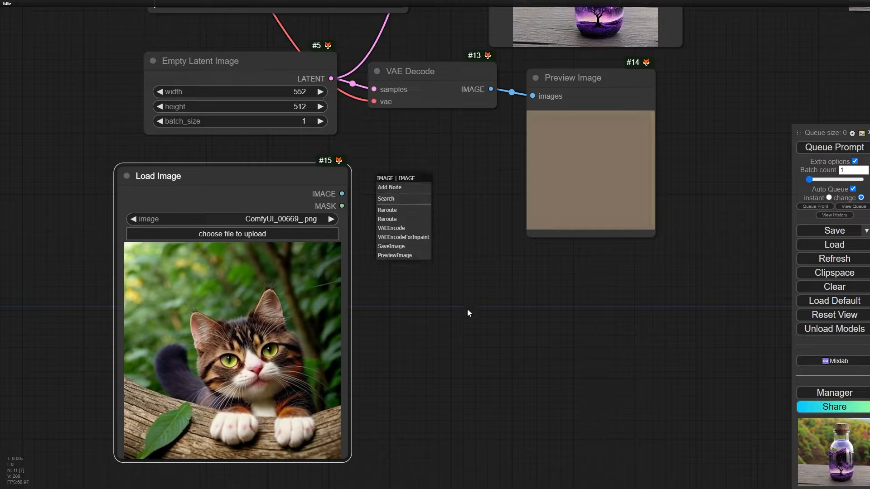
click(388, 229)
- Connect the VAE Encode node to the checkpoint's VAE and feed its latent output into the KSampler's latent_image input
scroll(388, 190, down, 3)
drag(291, 146, 111, 163)
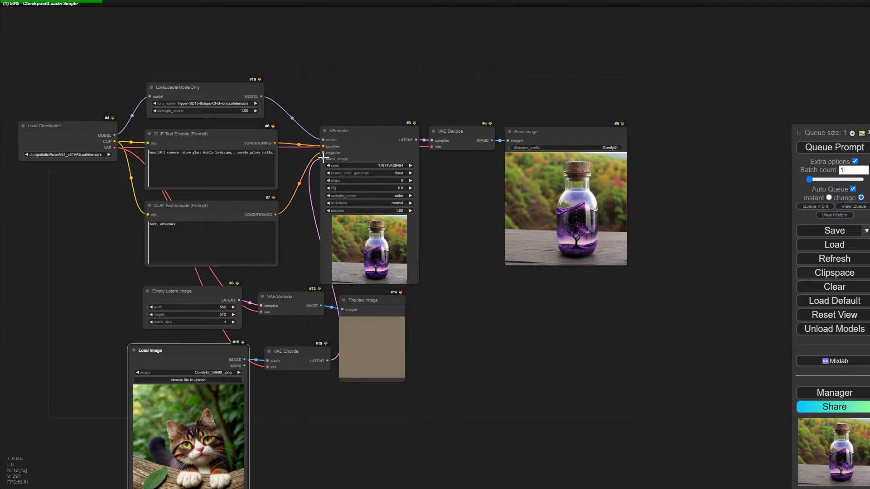
scroll(544, 208, up, 5)
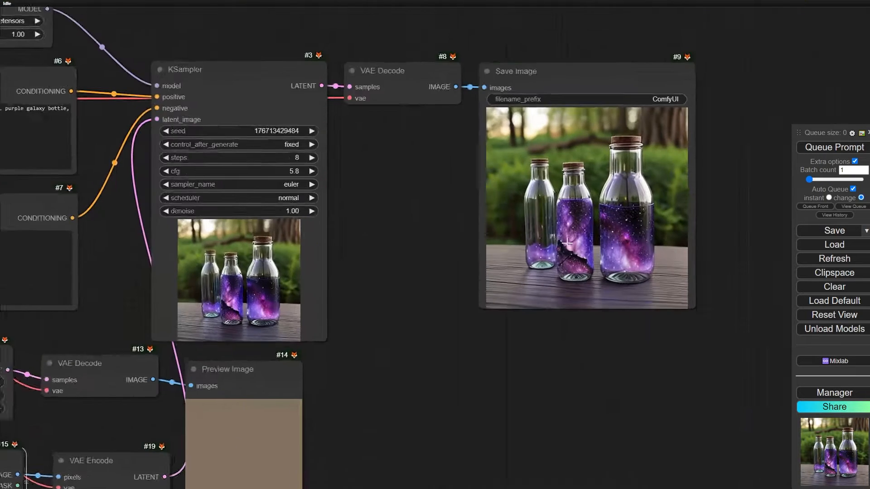
- Replace the positive prompt text with "cat with red eyes" in the CLIP Text Encode node
scroll(566, 242, up, 5)
scroll(561, 226, down, 8)
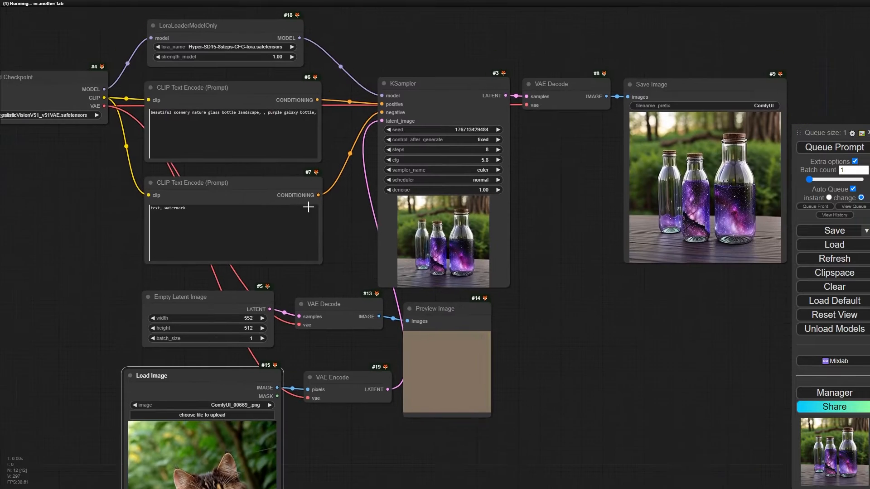
drag(308, 207, 297, 260)
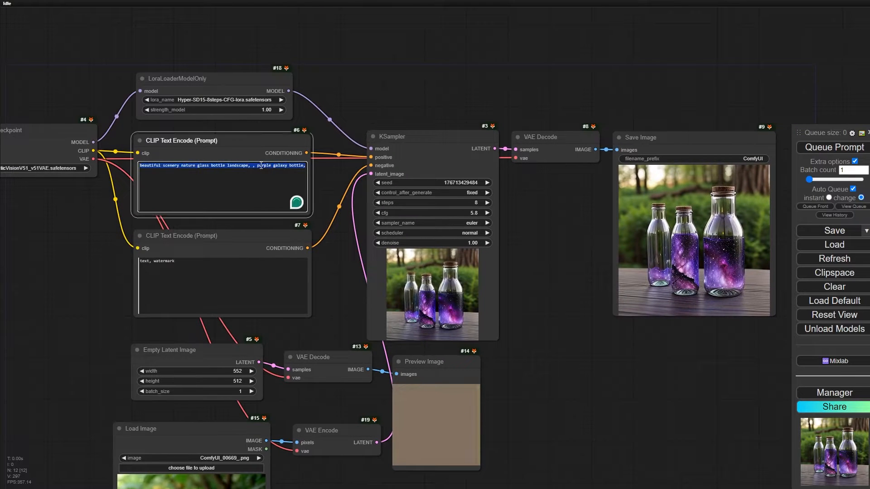
text(cat)
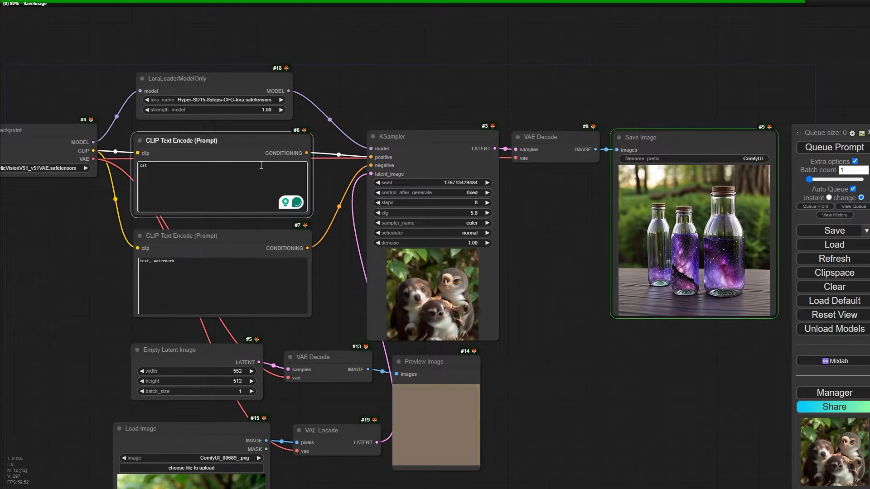
text( with red)
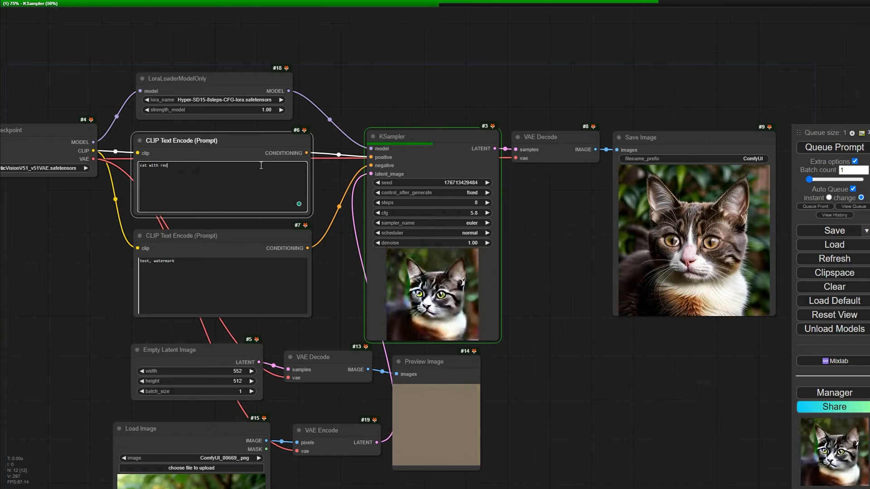
text( eye)
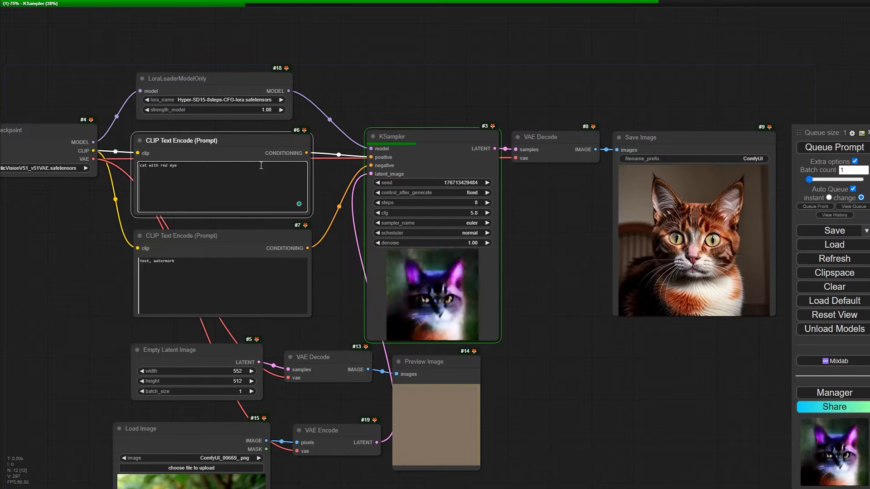
text(s)
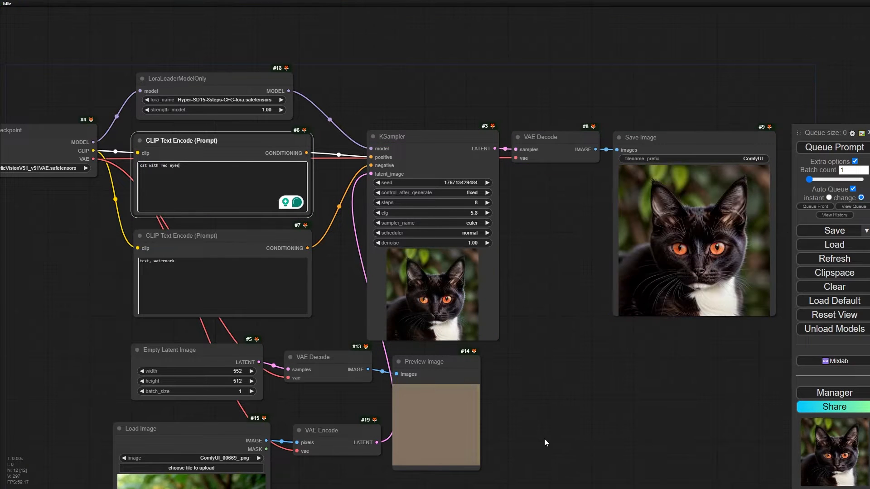
- Raise the prompt weight of "red eyes" to 1.25 in the positive CLIP Text Encode node
drag(544, 438, 502, 200)
scroll(408, 236, down, 4)
drag(389, 181, 366, 259)
scroll(220, 98, up, 5)
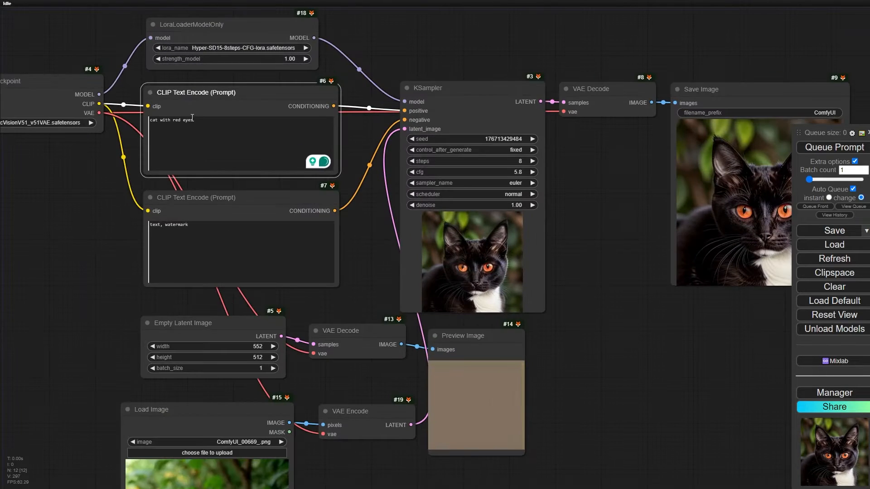
scroll(161, 120, up, 10)
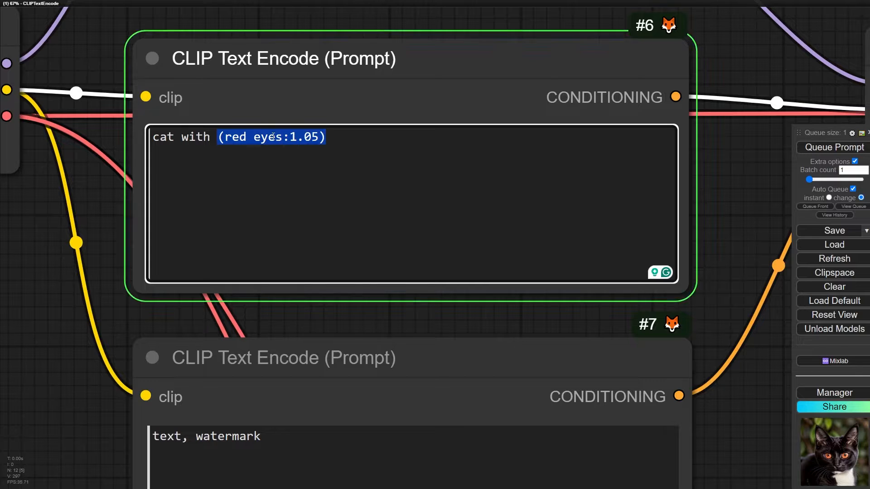
key(ctrl+Up)
key(ctrl+Up)
key(ctrl+Up)
key(ctrl+Up)
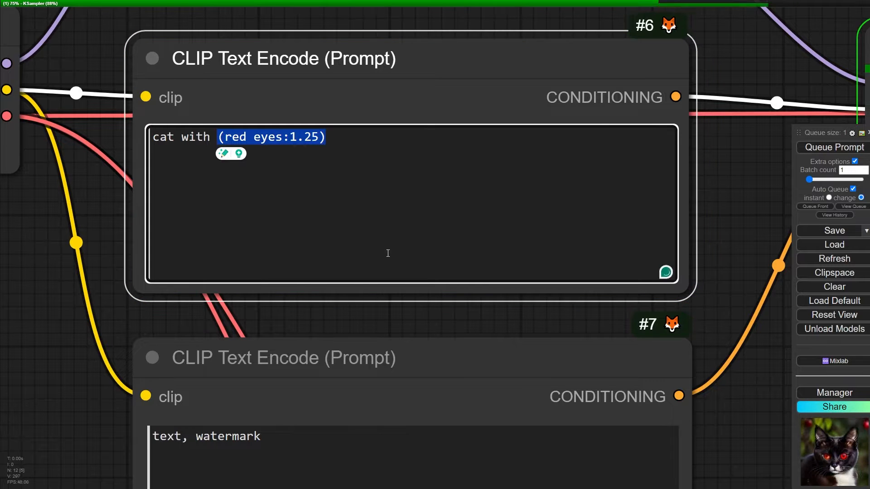
- Set the KSampler denoise to 0.78 and place the Load Image node below the Save Image node, clear of the Preview Image node
scroll(637, 363, down, 11)
drag(687, 414, 288, 144)
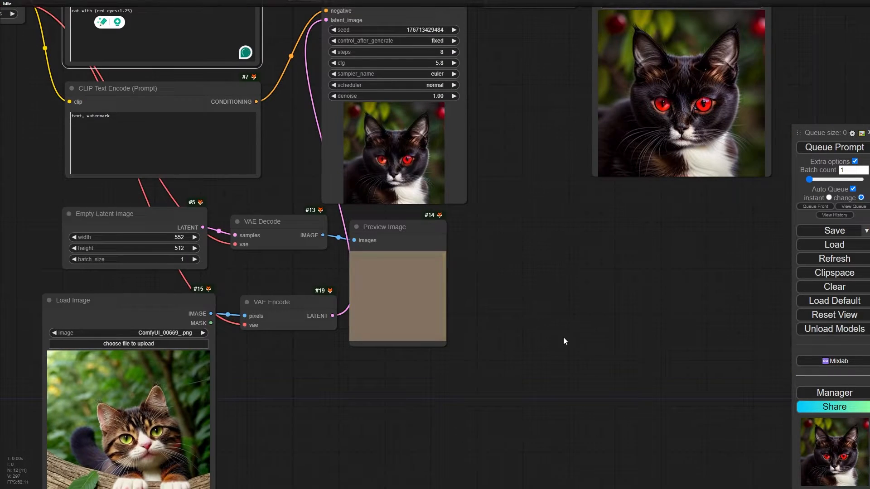
scroll(524, 349, down, 2)
drag(207, 351, 291, 213)
scroll(706, 113, up, 4)
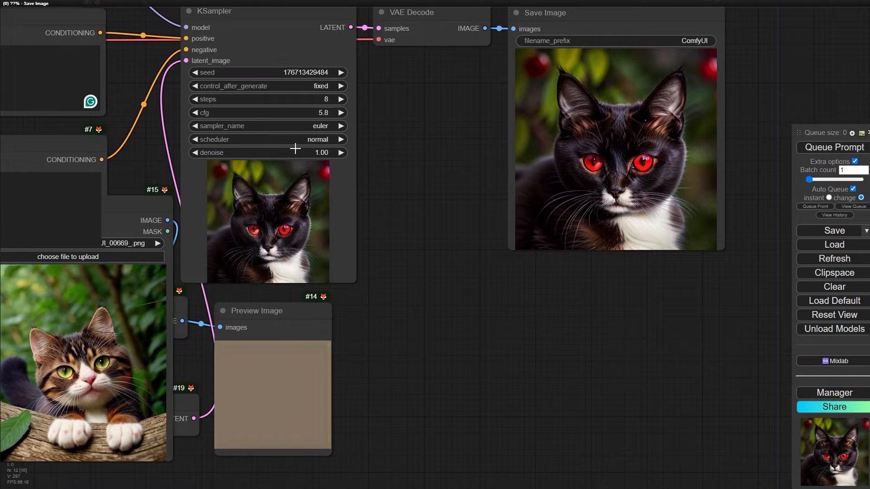
drag(291, 150, 287, 151)
drag(138, 205, 498, 265)
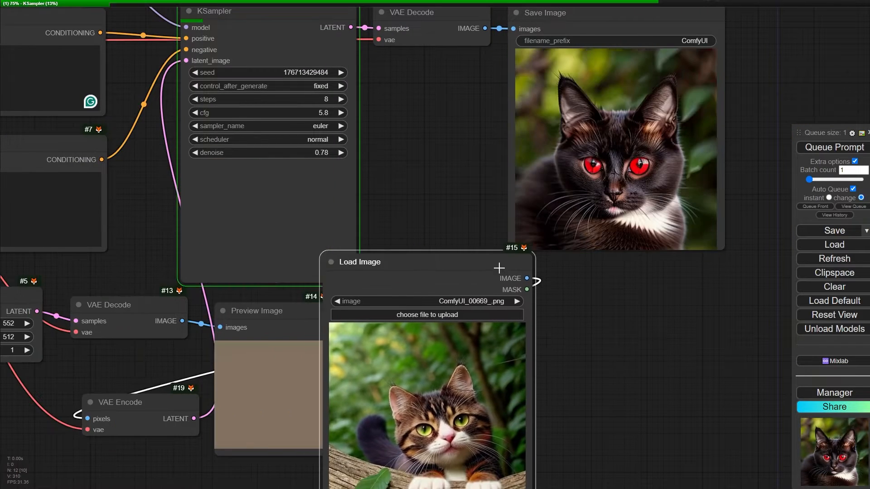
drag(436, 183, 311, 149)
scroll(260, 130, down, 1)
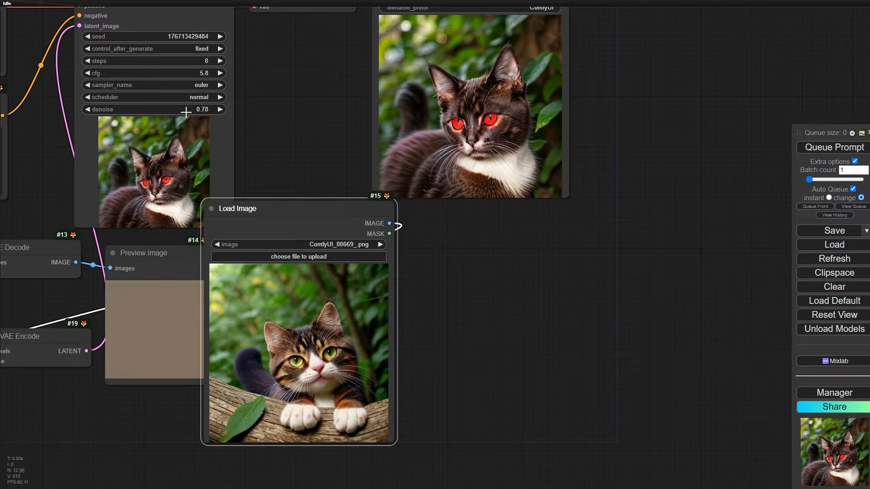
drag(322, 220, 385, 234)
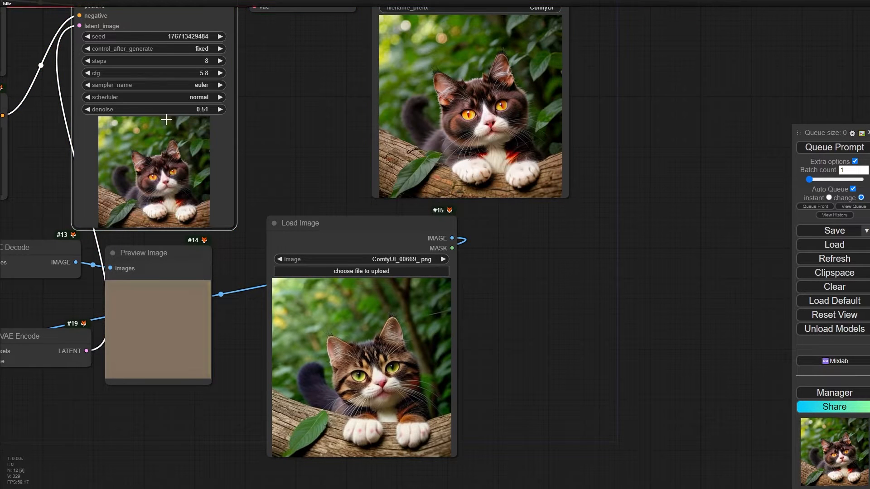
- Lower the KSampler denoise in stages through 0.41, 0.33 and 0.24 to 0.21, comparing each regenerated cat with the loaded picture
scroll(452, 133, up, 1)
scroll(452, 134, up, 2)
drag(71, 98, 65, 97)
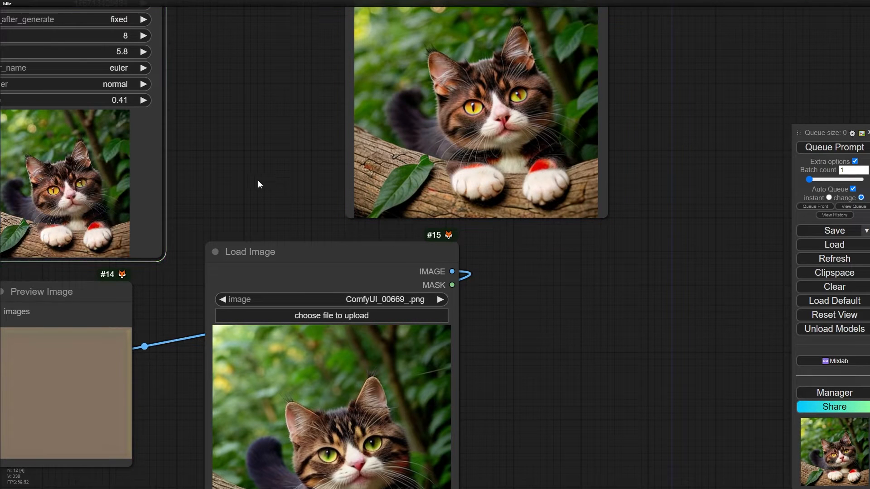
drag(255, 181, 275, 140)
scroll(258, 159, down, 1)
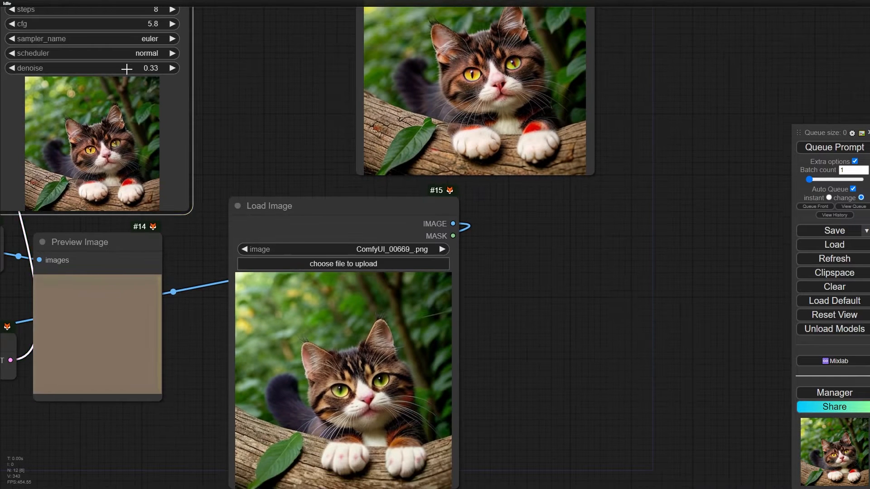
drag(126, 69, 129, 69)
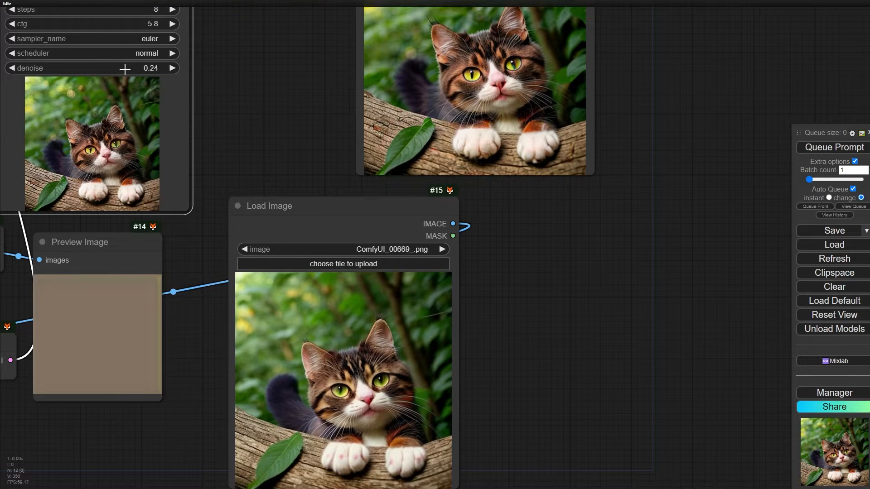
drag(125, 69, 126, 69)
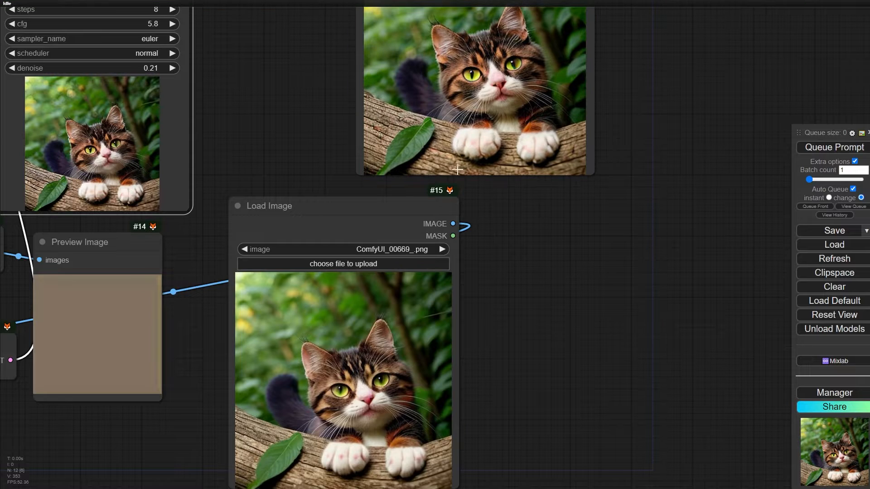
- Inspect the low-denoise result, and raise the KSampler denoise through 0.65 to 1.00 to regenerate the cat
scroll(488, 67, up, 3)
scroll(244, 115, down, 3)
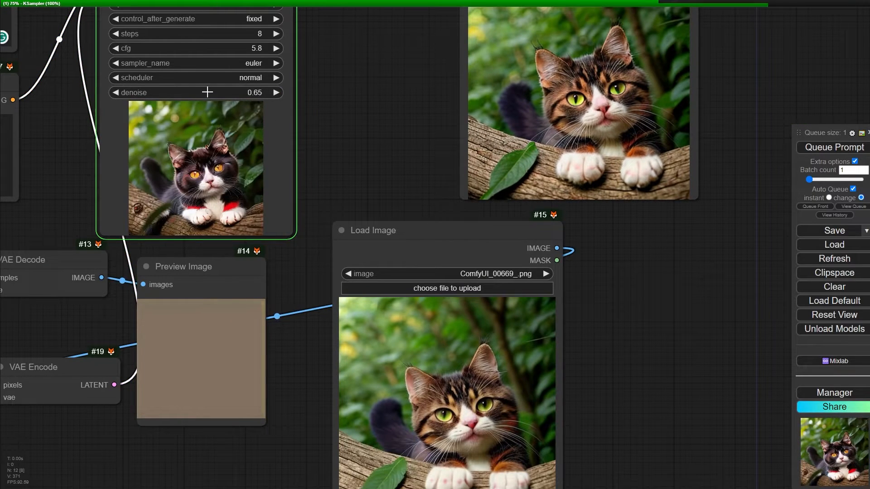
drag(212, 91, 221, 90)
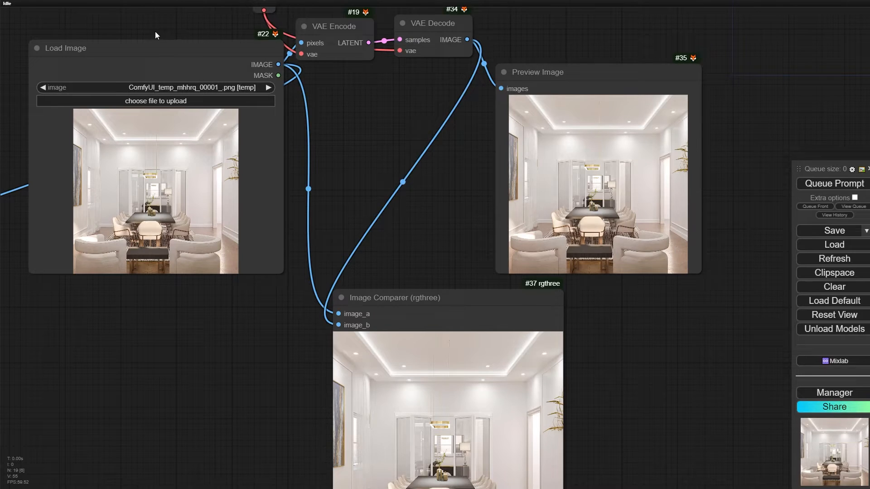
scroll(155, 33, up, 3)
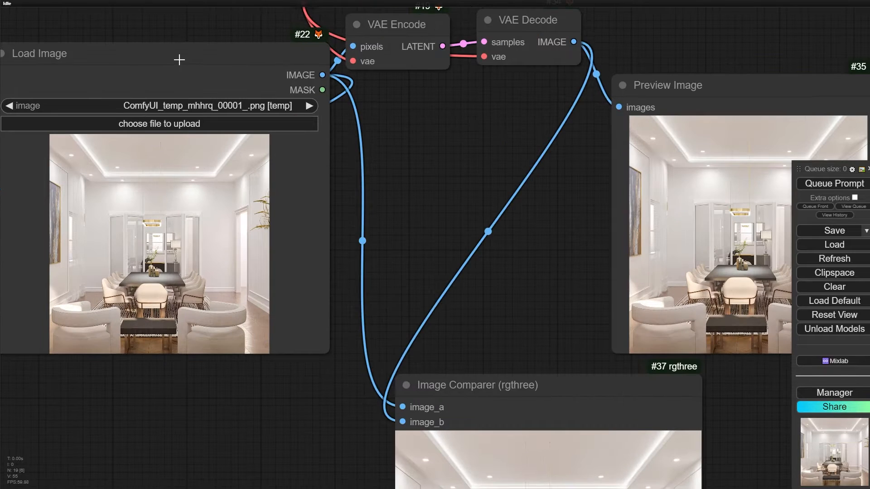
- Trace the dining-room image from the Load Image node through VAE Encode and VAE Decode, nudging the Load Image and VAE Encode nodes slightly
click(388, 32)
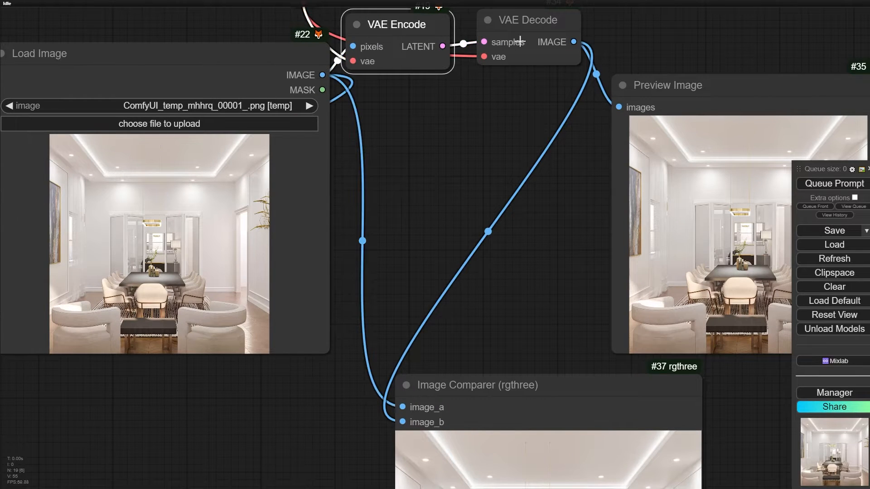
click(332, 179)
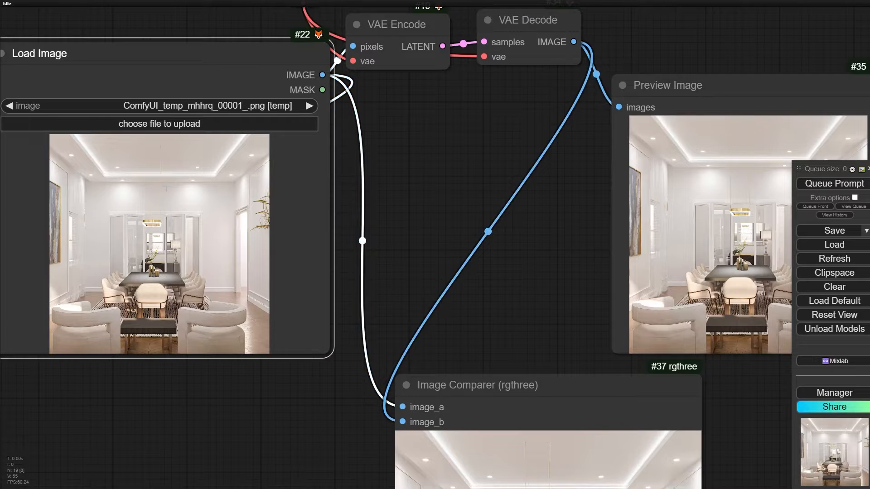
drag(383, 152, 349, 194)
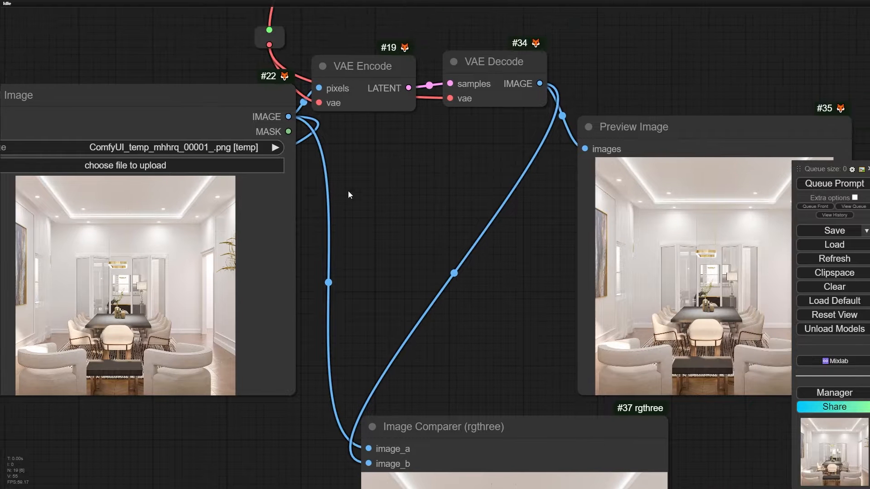
drag(198, 106, 189, 113)
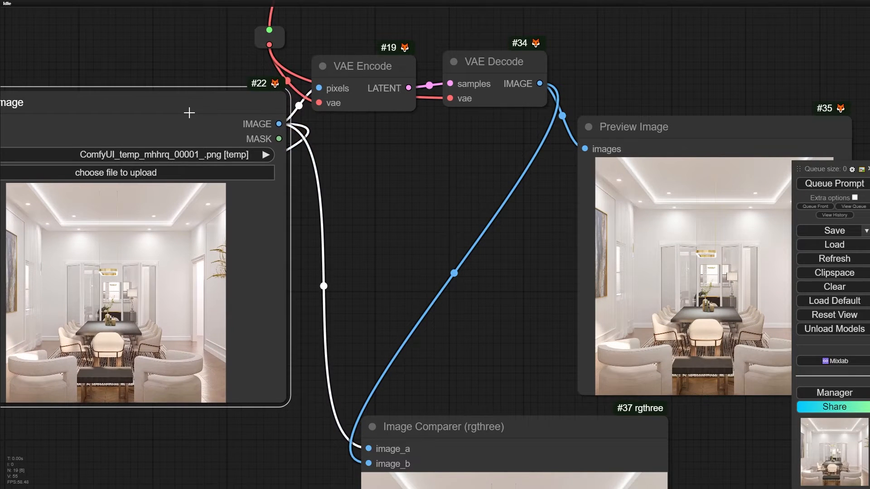
click(340, 64)
drag(339, 64, 338, 60)
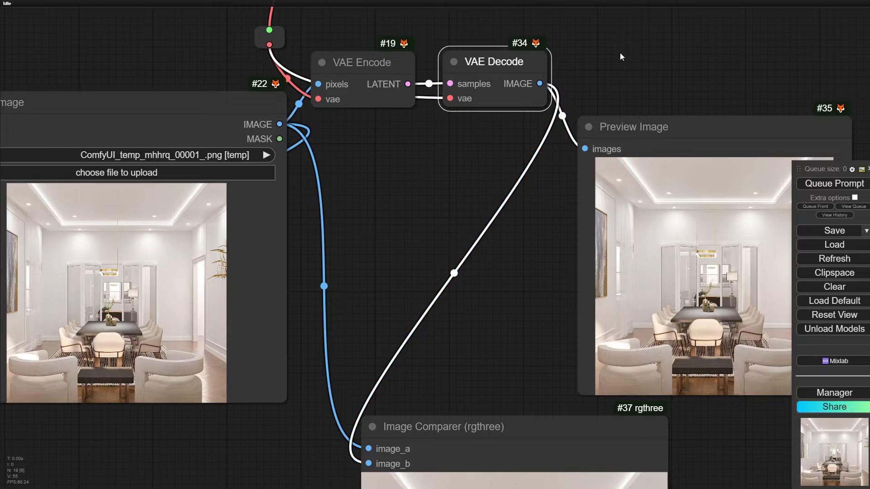
- Inspect the decoded dining-room picture in the Preview Image node up close, around the armchairs, bench and rug
drag(621, 54, 564, 44)
click(561, 119)
scroll(512, 304, up, 1)
drag(509, 302, 135, 174)
scroll(258, 202, up, 9)
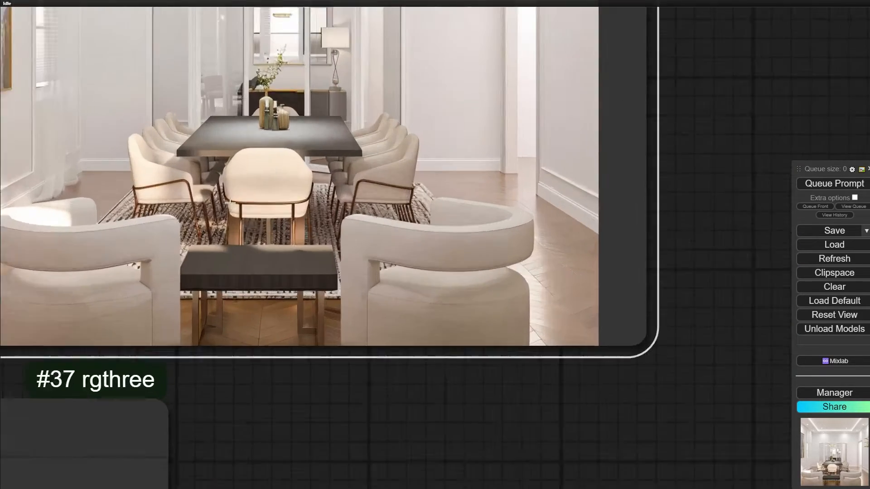
scroll(230, 203, up, 3)
scroll(482, 146, up, 4)
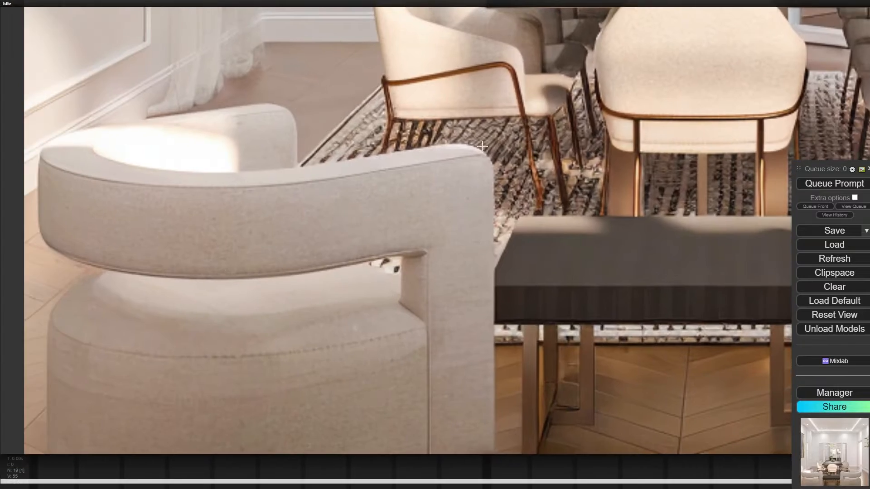
- Compare the original and VAE-decoded dining-room images in the Image Comparer node, sweeping its divider across the chairs, bench and rug
scroll(417, 233, down, 15)
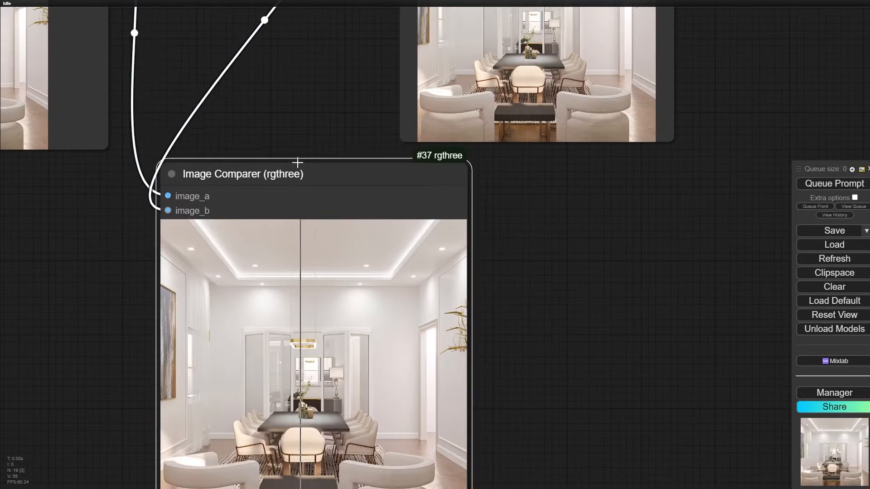
scroll(209, 153, up, 11)
scroll(431, 153, down, 5)
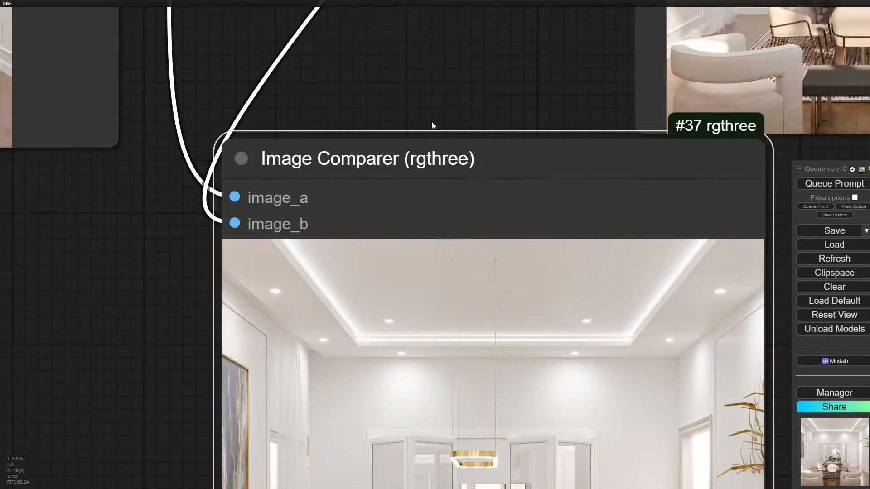
drag(437, 390, 347, 151)
drag(98, 322, 110, 80)
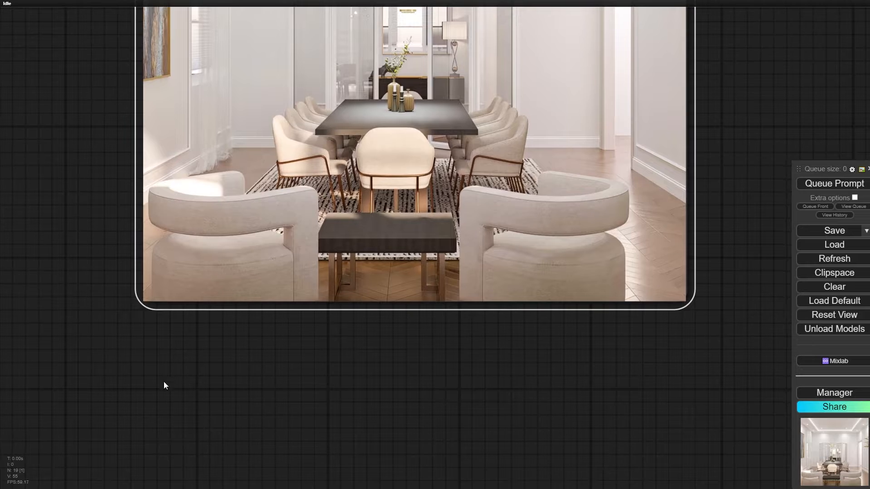
scroll(244, 327, up, 4)
drag(243, 327, 200, 443)
drag(262, 468, 100, 487)
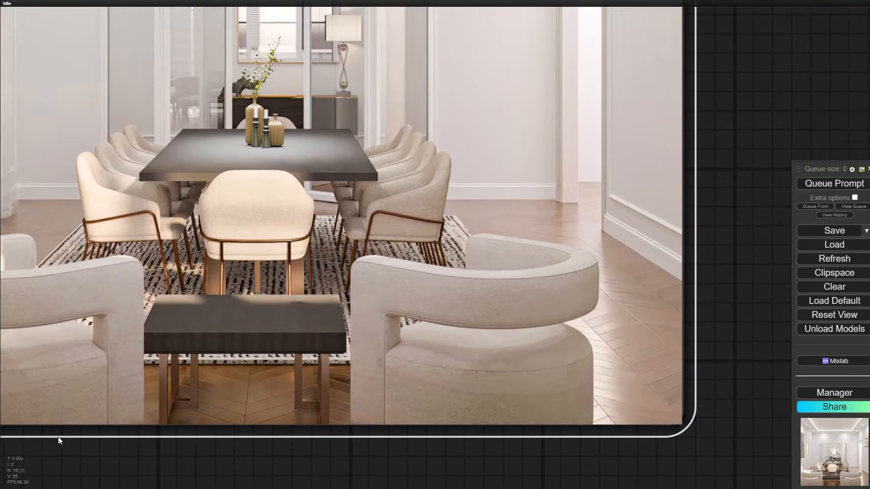
drag(91, 444, 193, 455)
scroll(111, 394, up, 6)
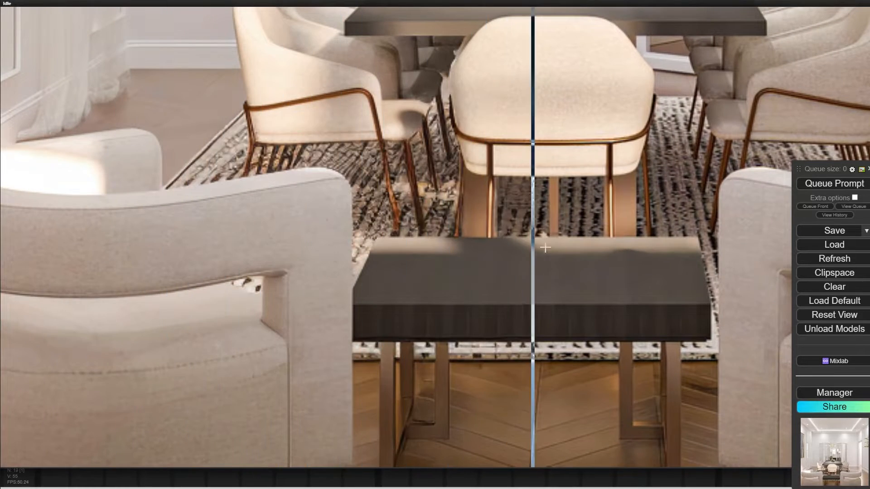
drag(643, 198, 537, 193)
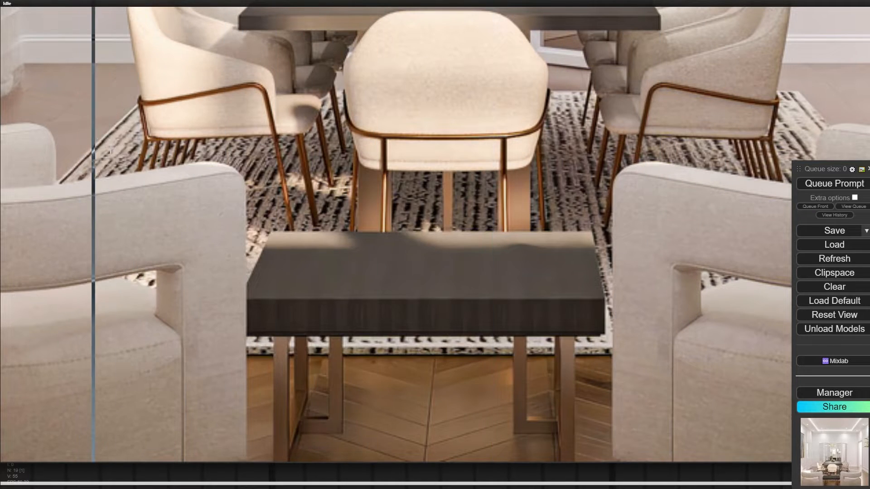
scroll(205, 165, up, 3)
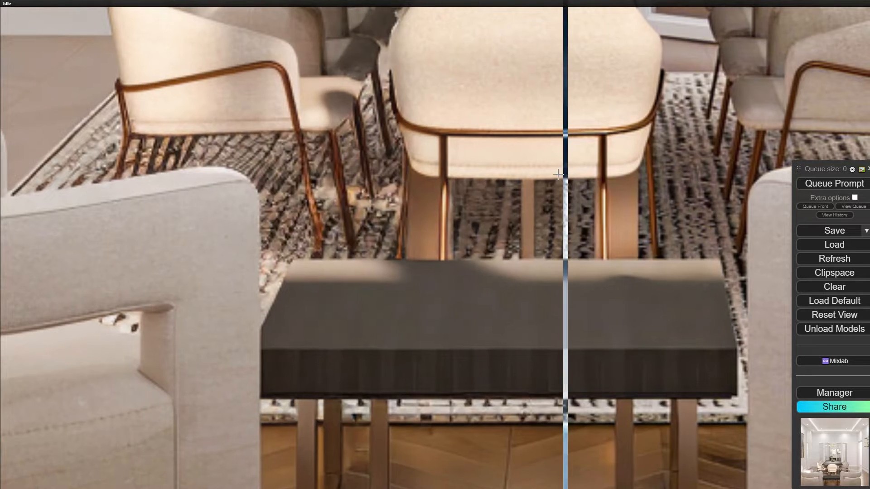
- Compare the original and VAE-decoded dining-room images in the Image Comparer node around the armchair, dining table and vases
drag(563, 192, 213, 121)
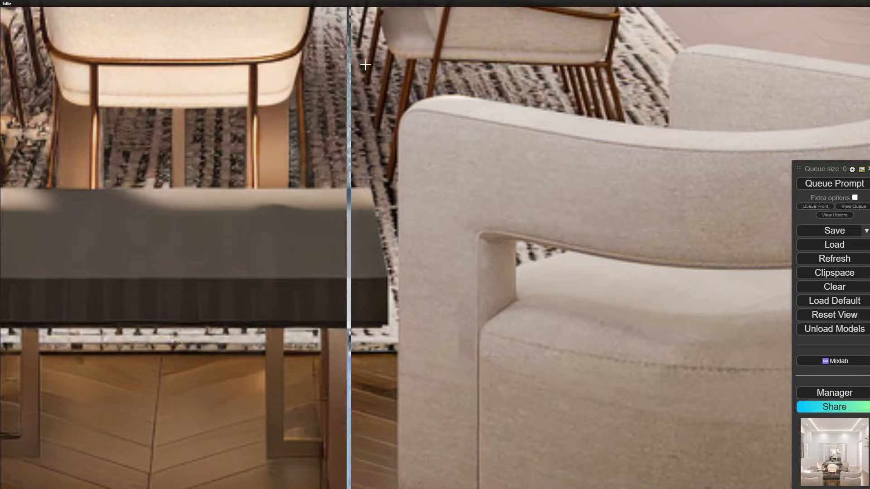
drag(608, 45, 555, 159)
scroll(553, 159, down, 4)
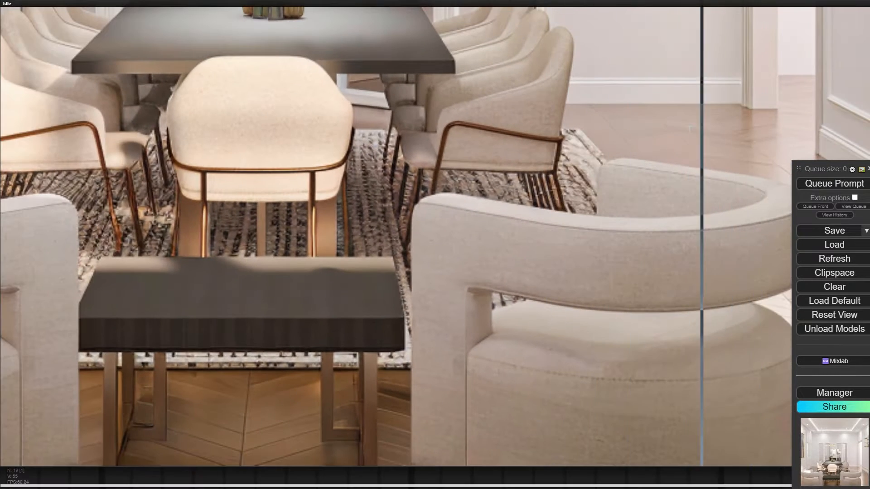
drag(680, 154, 522, 342)
scroll(109, 236, up, 4)
scroll(235, 227, down, 7)
scroll(290, 210, up, 7)
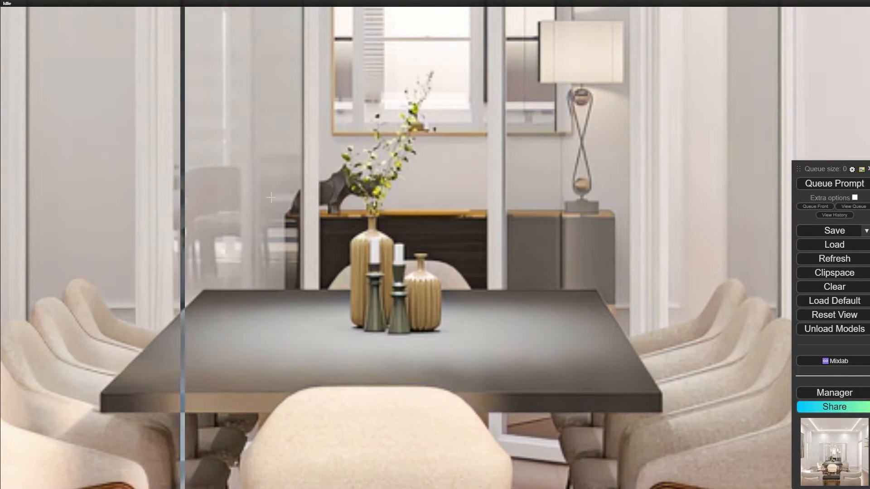
- Compare both versions across the back wall, pendant lamp and ceiling, and return to the VAE Encode and VAE Decode nodes
scroll(355, 180, down, 5)
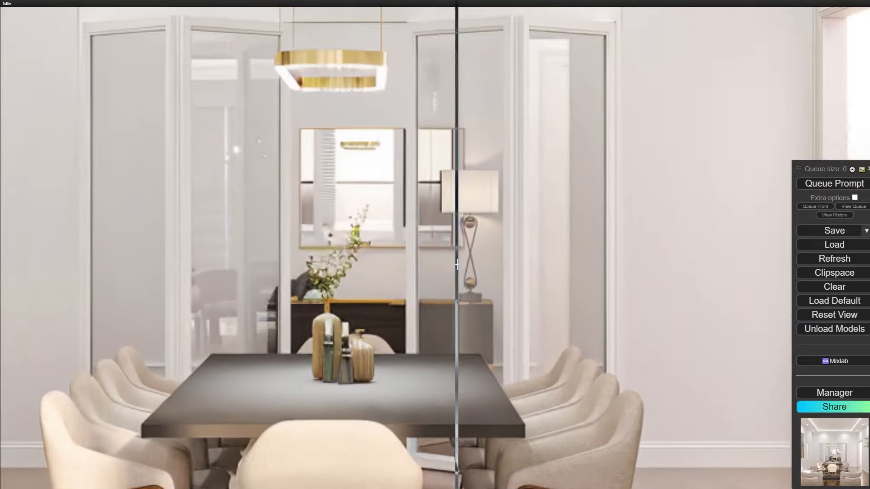
scroll(355, 215, down, 1)
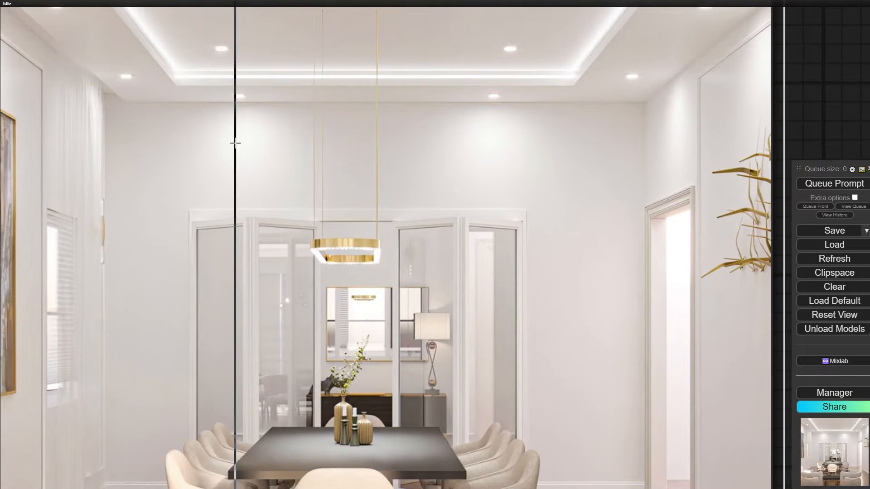
drag(235, 142, 249, 144)
drag(609, 223, 425, 192)
scroll(591, 211, down, 10)
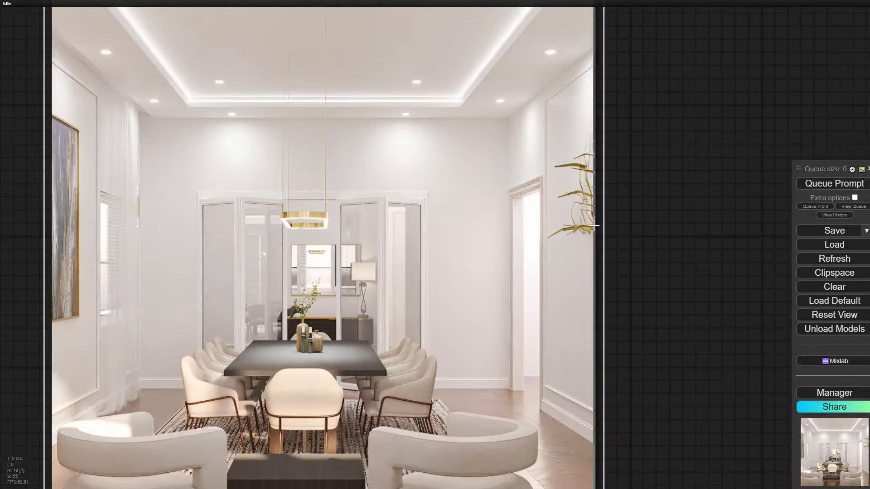
drag(601, 211, 569, 405)
drag(337, 23, 371, 239)
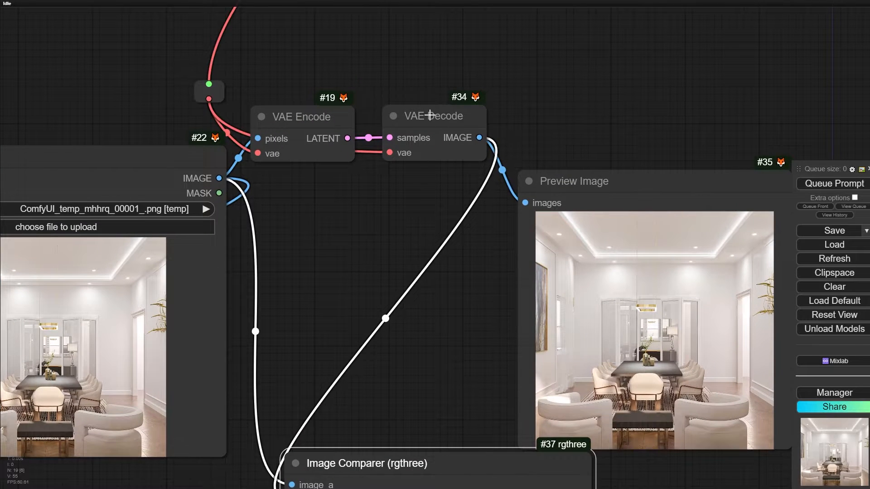
drag(429, 115, 426, 116)
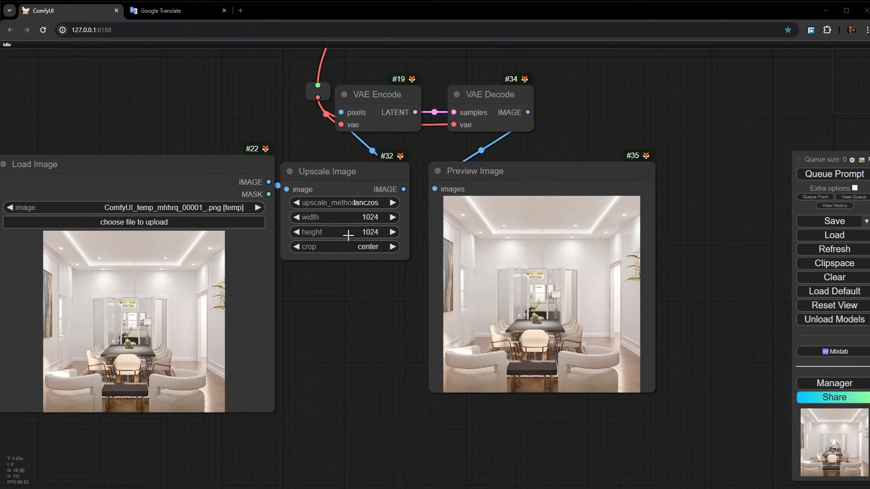
- Check the Upscale Image settings, open the decoded preview picture in its own browser tab, and close the Google Translate tab
scroll(348, 235, up, 5)
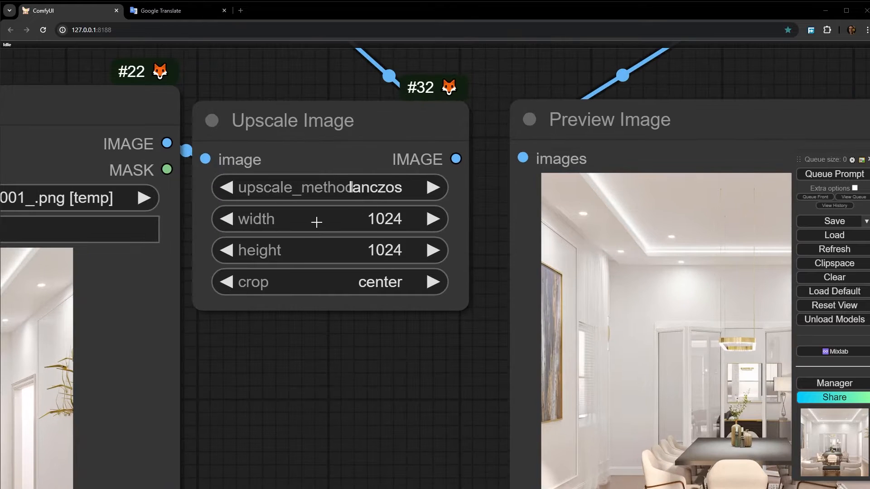
scroll(392, 384, down, 4)
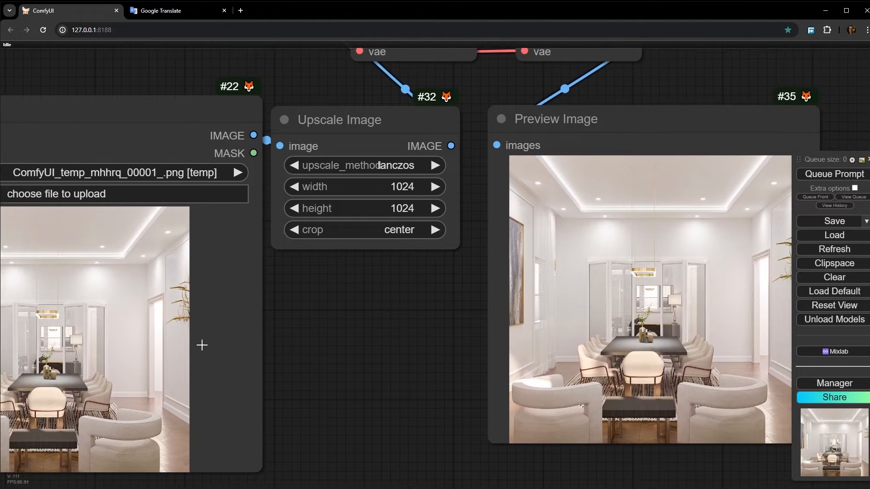
right_click(576, 276)
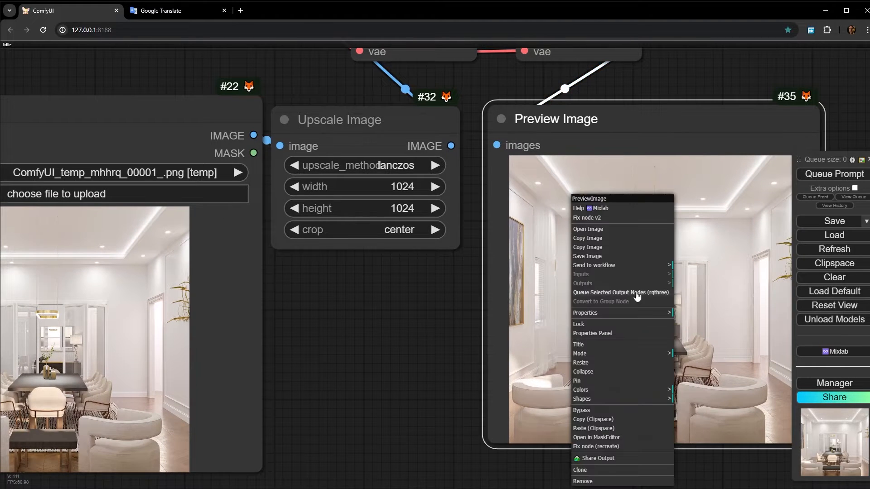
click(605, 229)
click(332, 10)
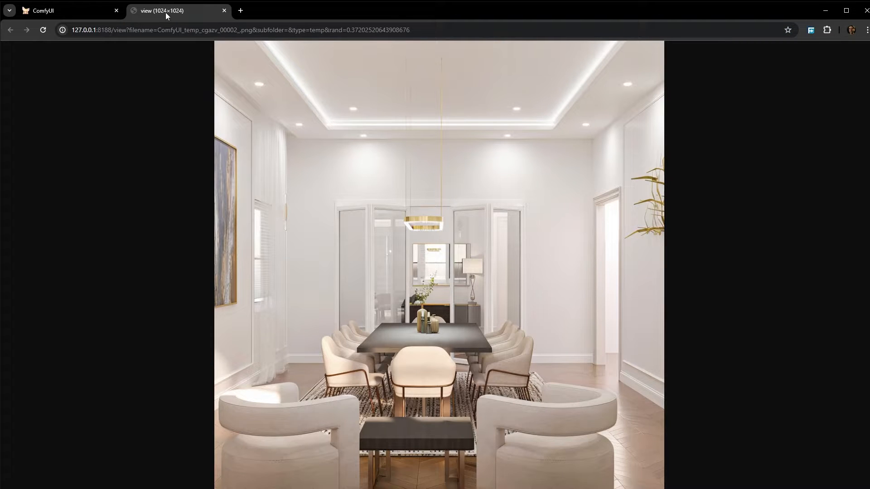
- Back in ComfyUI, set the Upscale Image node's width to 1028 and height to 1020
click(50, 10)
scroll(423, 195, up, 2)
click(430, 183)
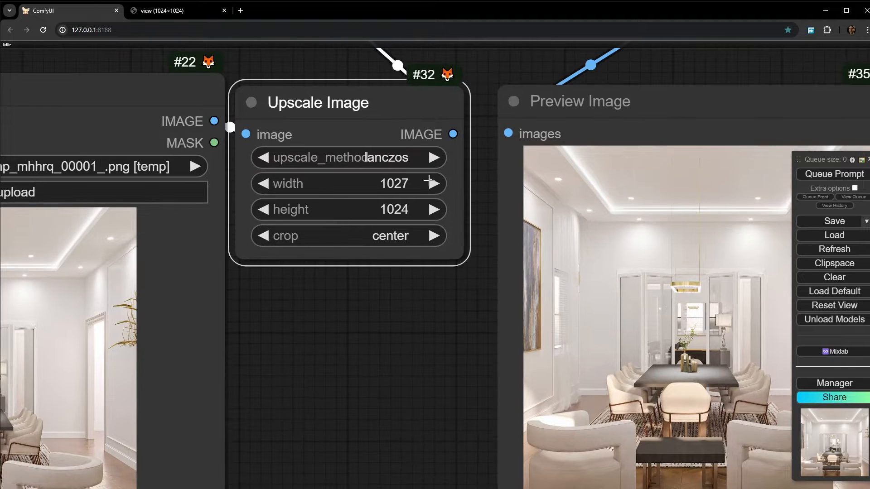
click(429, 183)
click(264, 209)
click(263, 210)
click(264, 210)
click(264, 209)
- Queue only the Preview Image output node to regenerate the decoded dining-room picture
scroll(366, 379, down, 4)
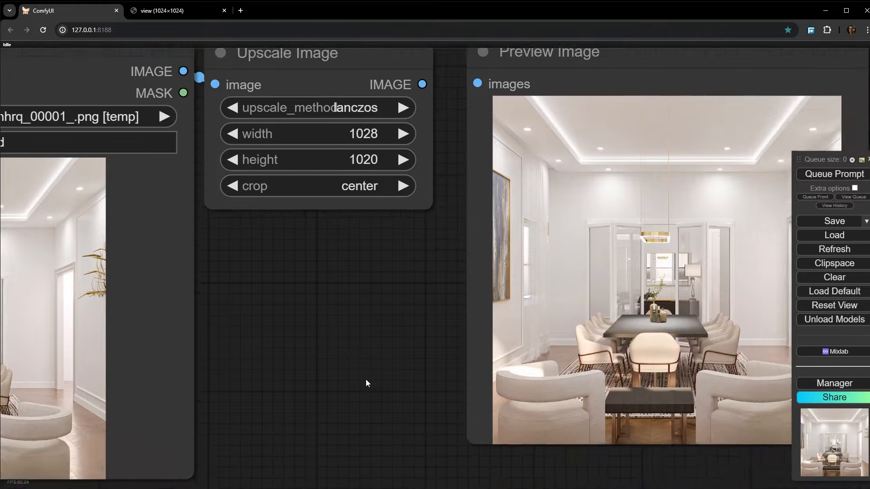
right_click(447, 199)
click(462, 293)
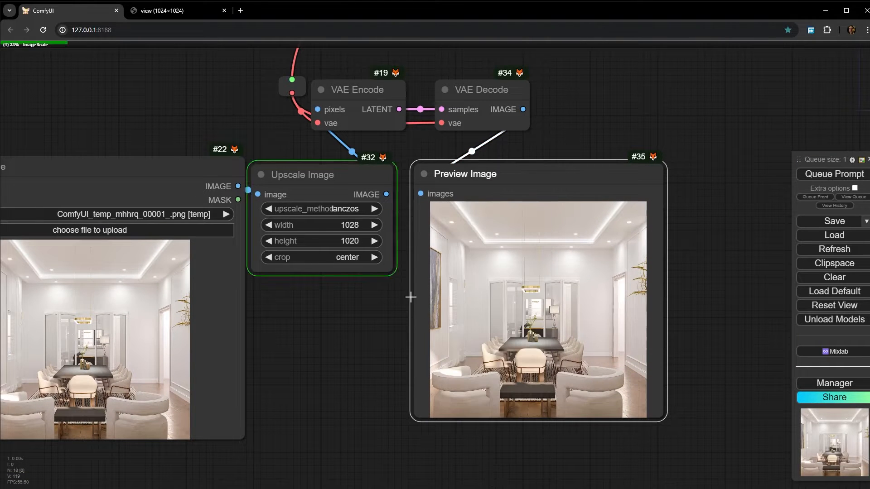
- Open the regenerated preview picture in its own browser tab, check its pixel dimensions against the Upscale Image size, and return to ComfyUI
scroll(542, 358, up, 4)
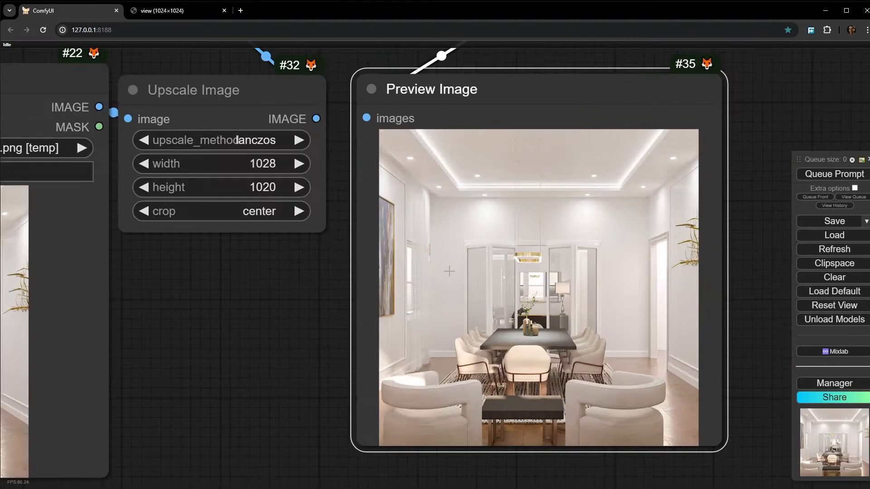
right_click(462, 199)
click(480, 232)
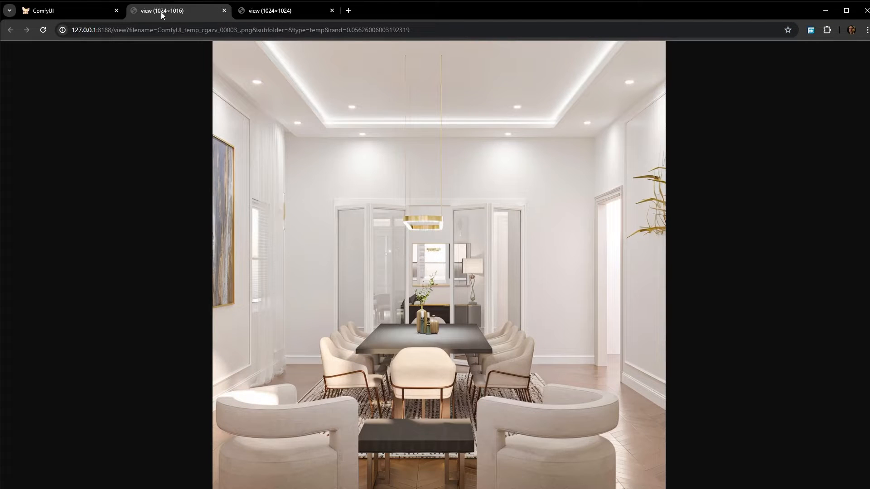
click(55, 14)
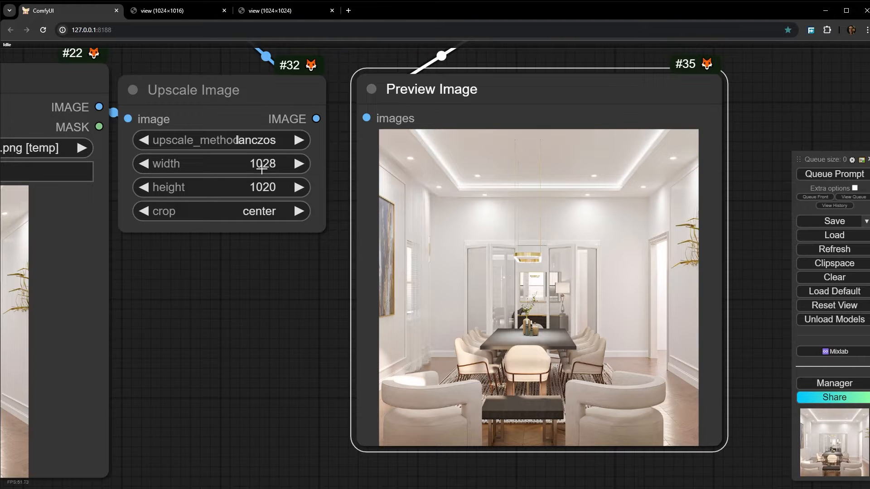
click(160, 11)
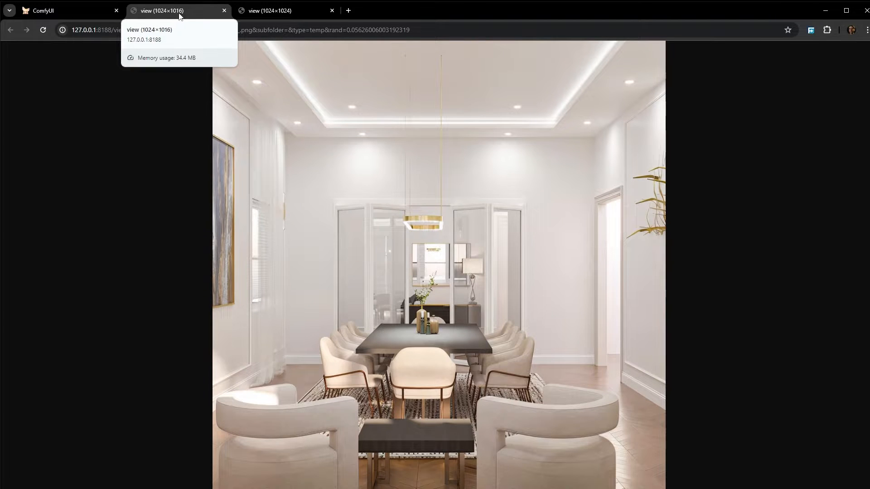
click(90, 11)
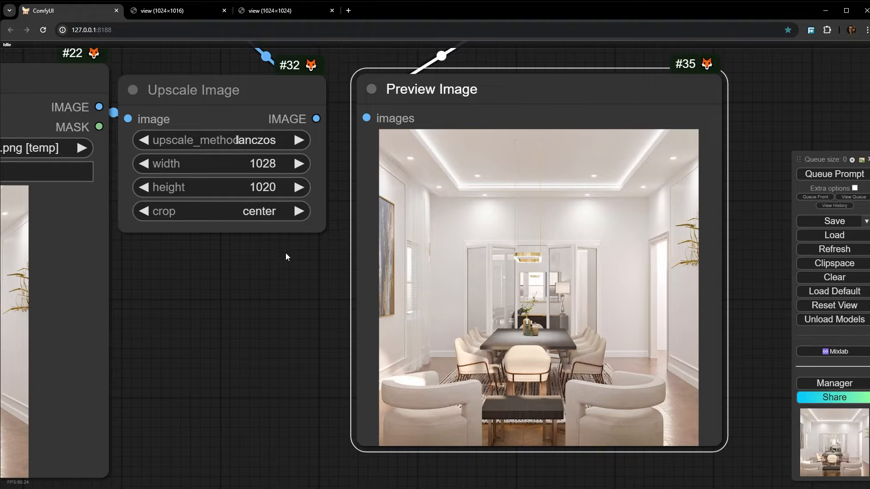
- Review the Upscale Image and VAE nodes, and compare the pixel dimensions of the two opened preview pictures
scroll(288, 285, down, 3)
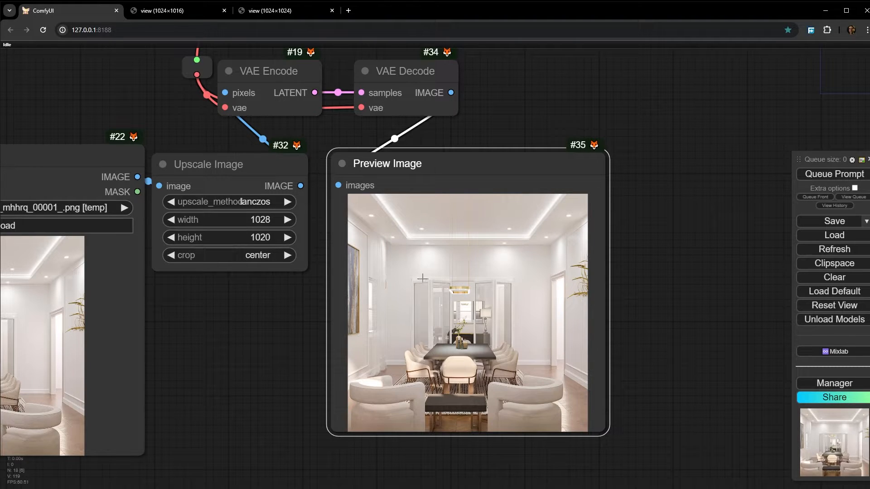
scroll(370, 236, up, 3)
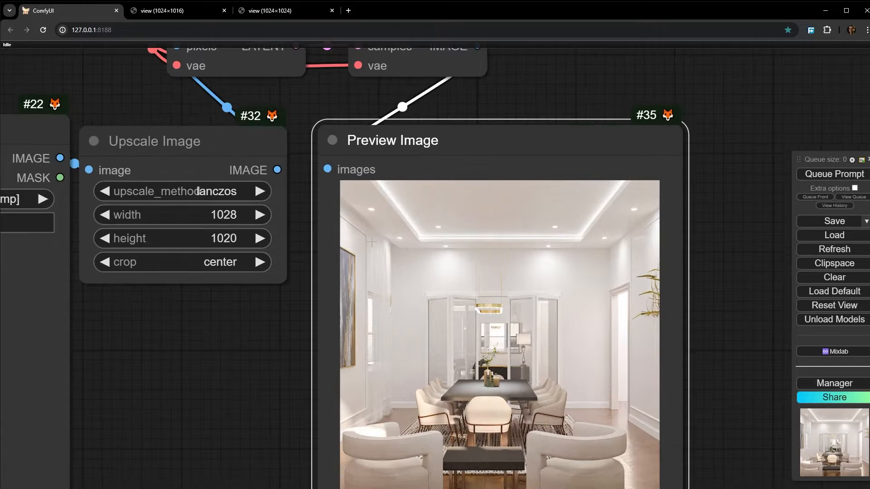
drag(223, 410, 253, 414)
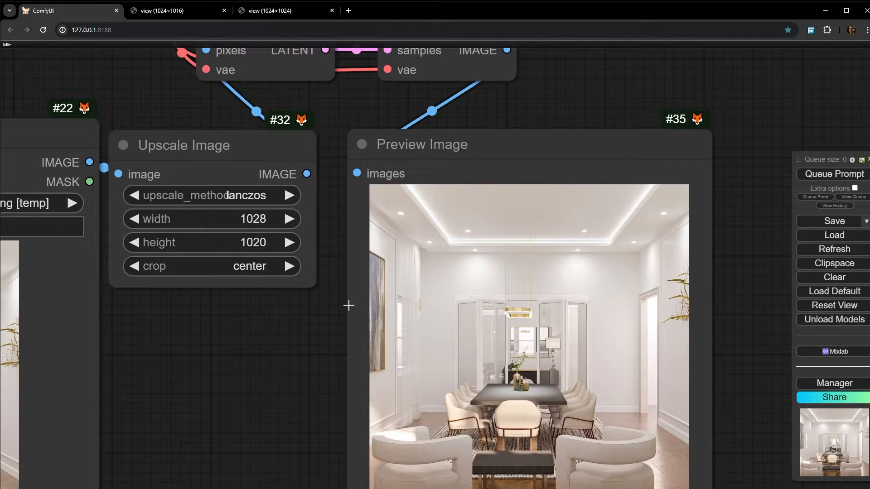
click(164, 13)
click(286, 14)
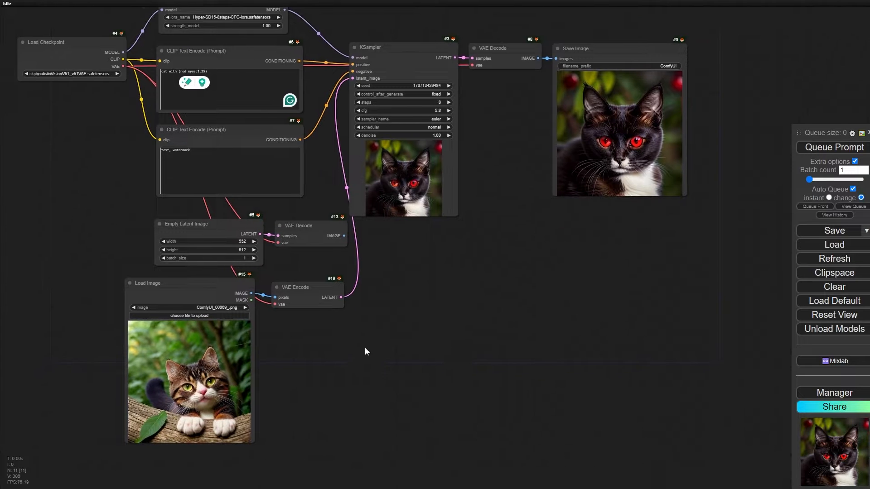
- In the cat workflow, open the Load Image node's picture in the MaskEditor
scroll(365, 351, up, 4)
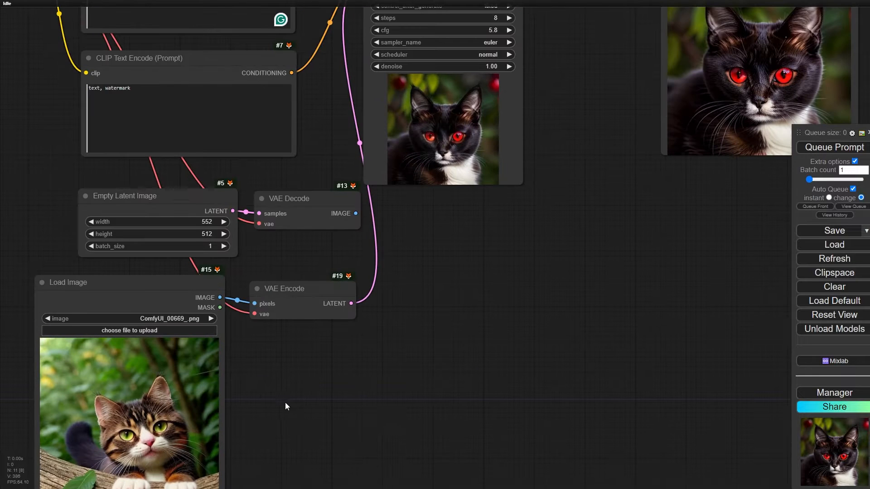
drag(285, 405, 354, 384)
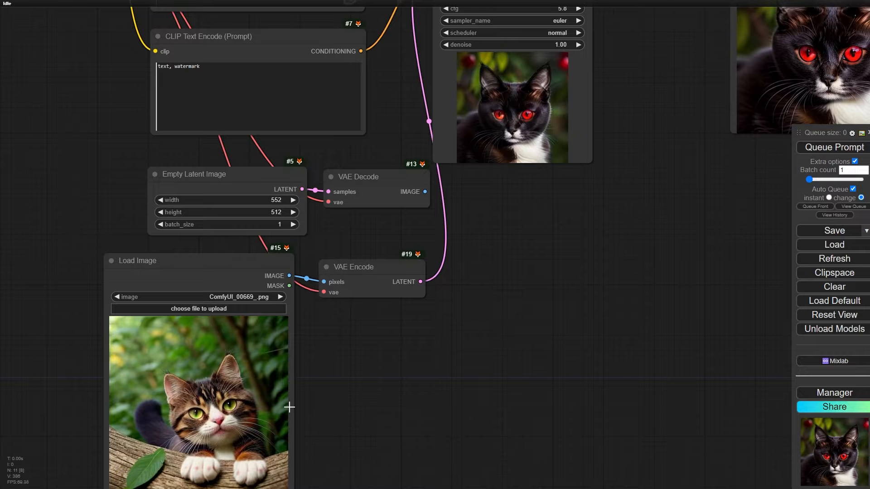
scroll(252, 437, up, 10)
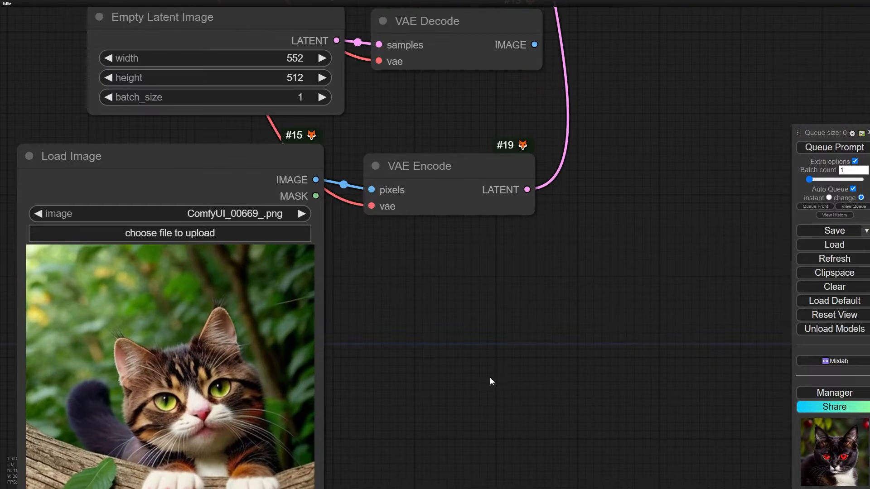
right_click(281, 199)
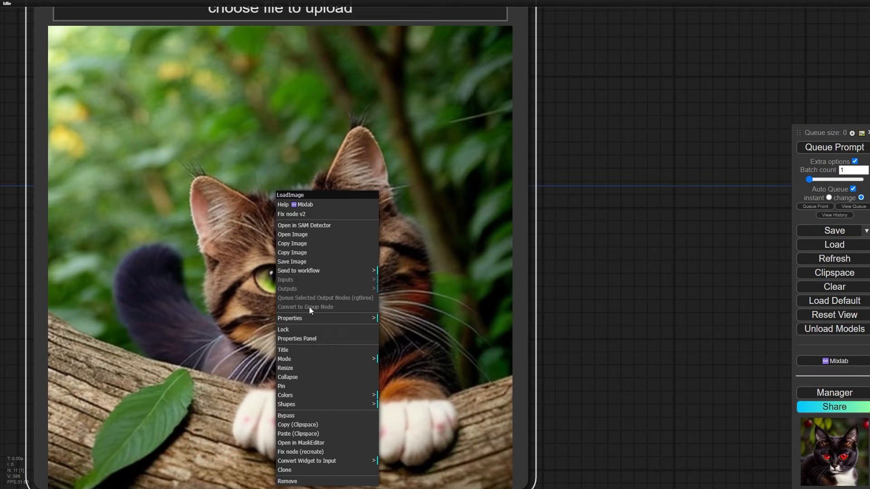
click(297, 442)
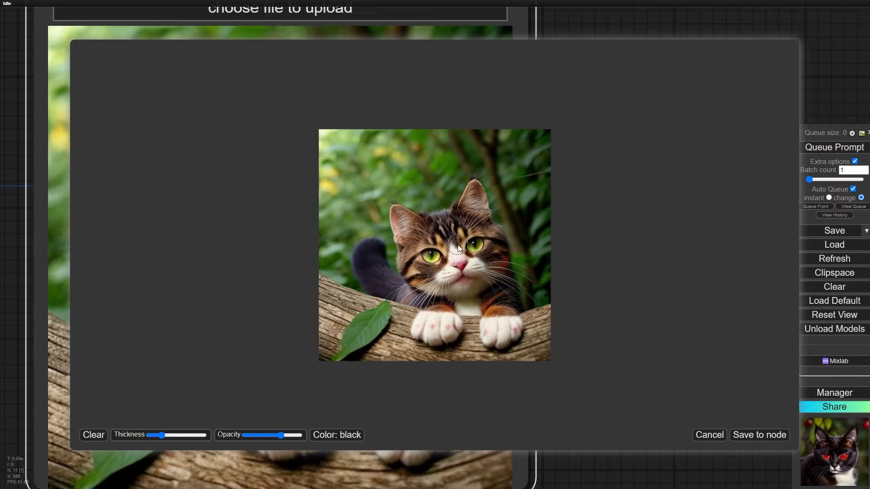
- Paint a mask over the cat's two front paws and both eyes, adjusting the brush thickness, and save it to the node
scroll(485, 244, up, 6)
mouse_move(421, 315)
mouse_down()
mouse_move(445, 319)
mouse_move(423, 319)
mouse_up()
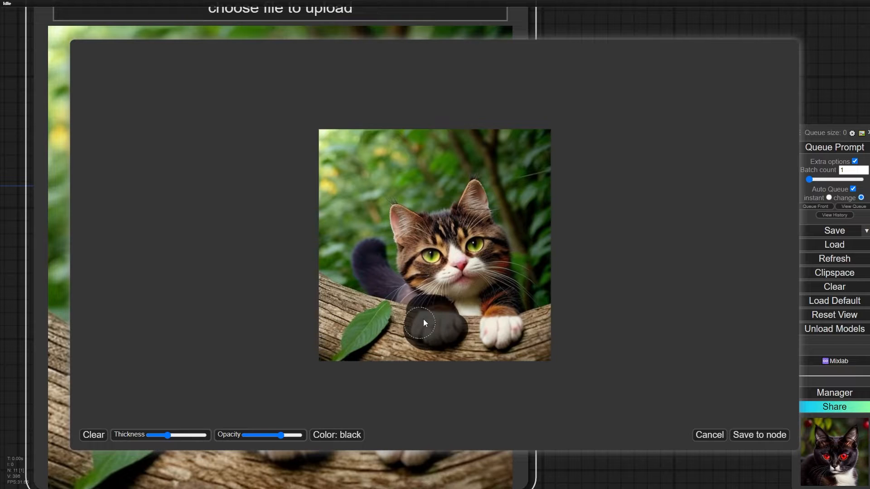
drag(502, 334, 494, 323)
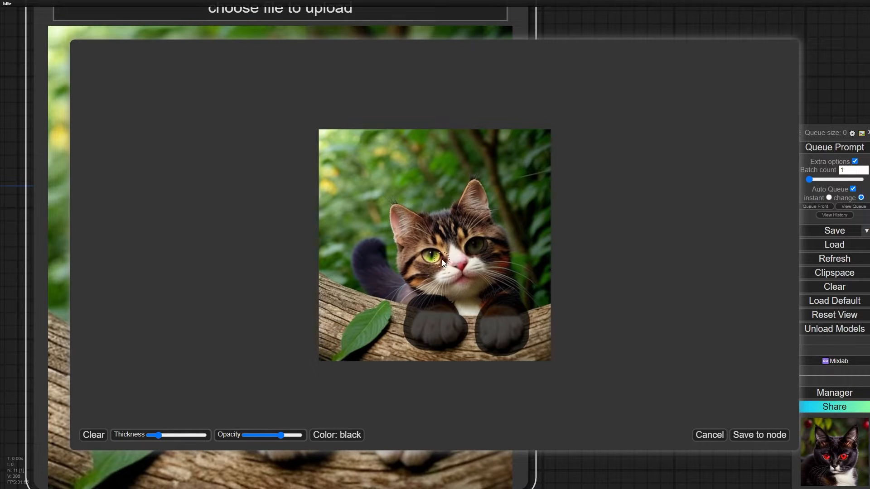
click(759, 435)
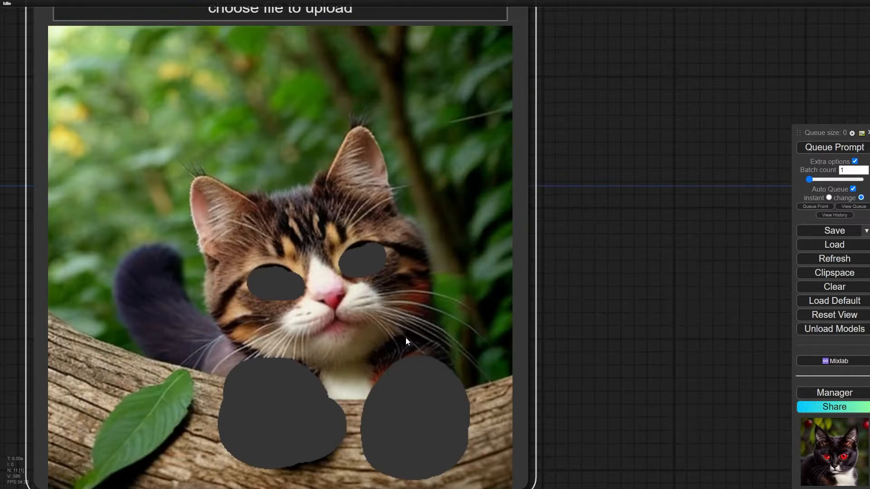
- Inspect the masked cat picture in the Load Image node and its connection to VAE Encode, looking closely at the masked eyes and paws
scroll(345, 292, down, 3)
scroll(406, 286, up, 5)
scroll(500, 216, down, 2)
drag(584, 187, 434, 268)
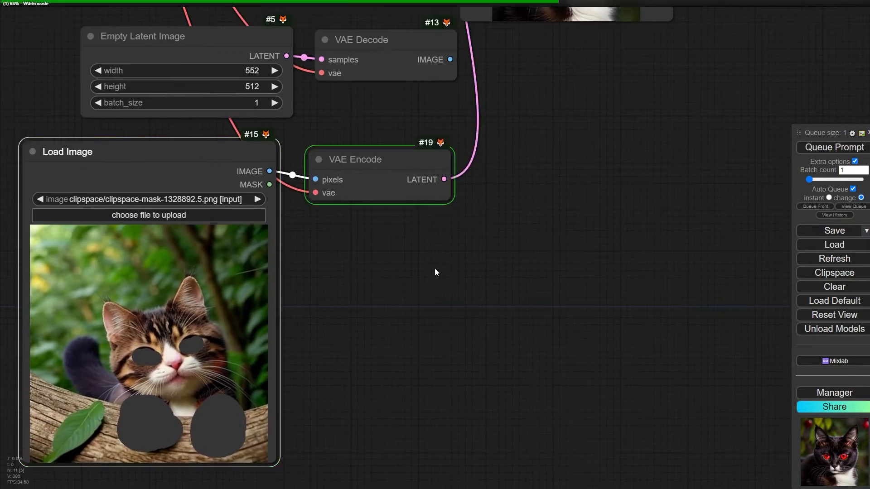
scroll(437, 271, down, 3)
drag(554, 198, 482, 198)
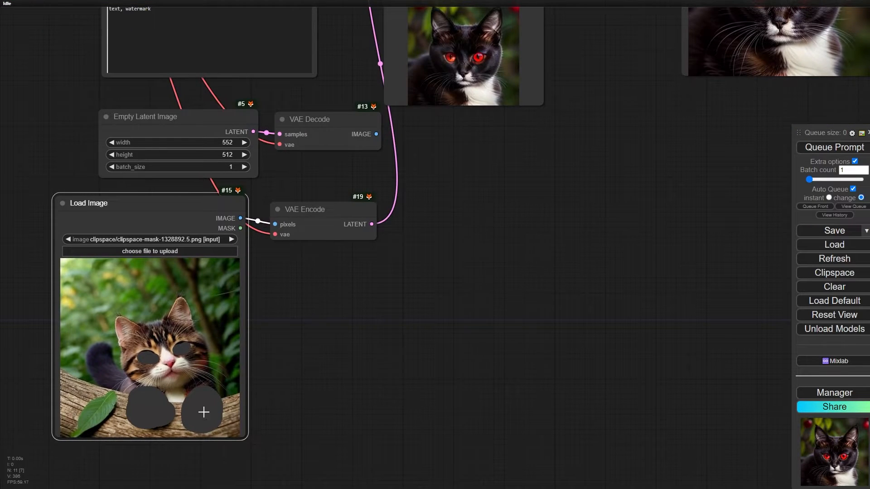
scroll(166, 416, up, 5)
drag(318, 393, 514, 280)
scroll(318, 244, up, 5)
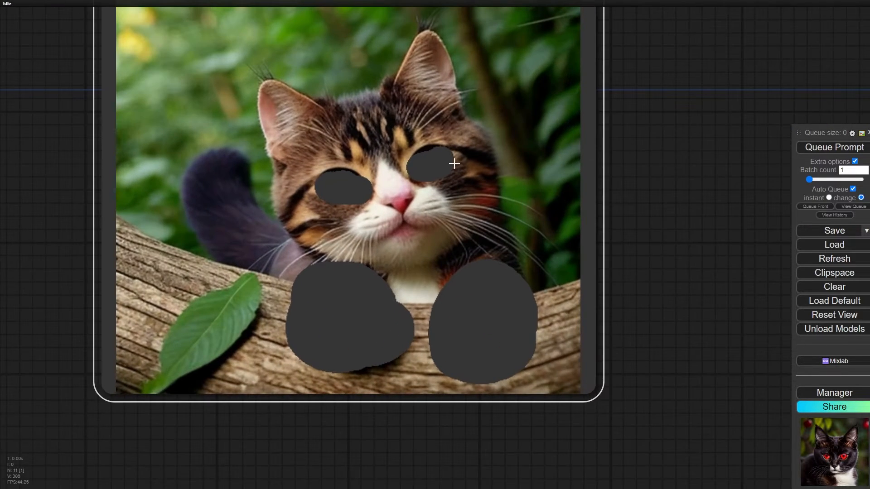
- Rearrange the graph so Load Image and VAE Encode sit next to the KSampler, with Empty Latent Image and its VAE Decode moved aside
scroll(458, 280, down, 5)
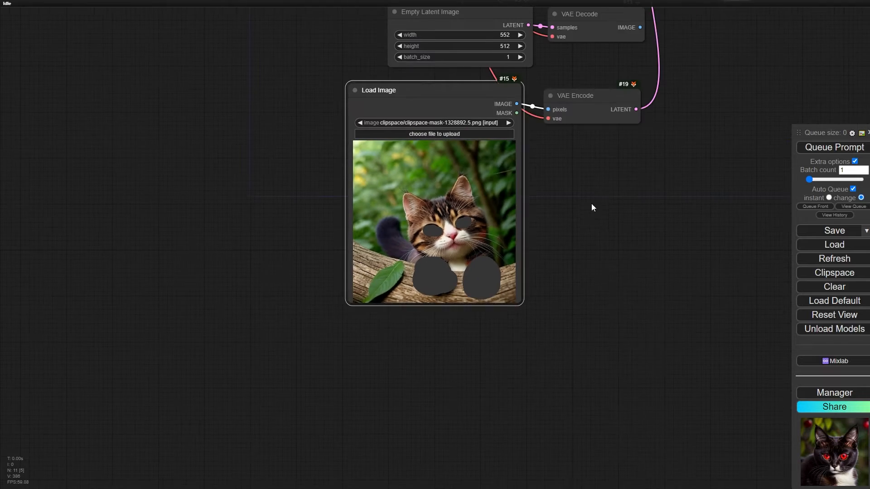
drag(592, 207, 394, 321)
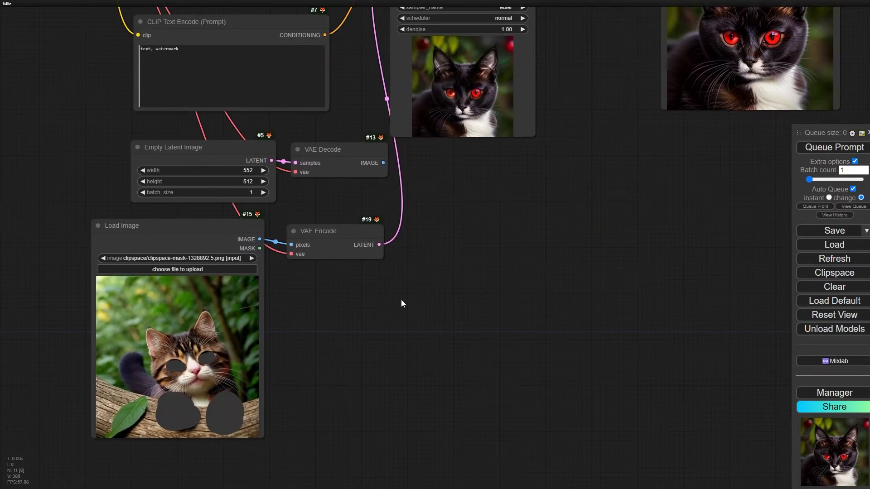
scroll(358, 245, up, 4)
drag(359, 229, 400, 255)
scroll(362, 272, down, 3)
scroll(271, 208, up, 5)
scroll(304, 218, up, 4)
scroll(333, 270, down, 5)
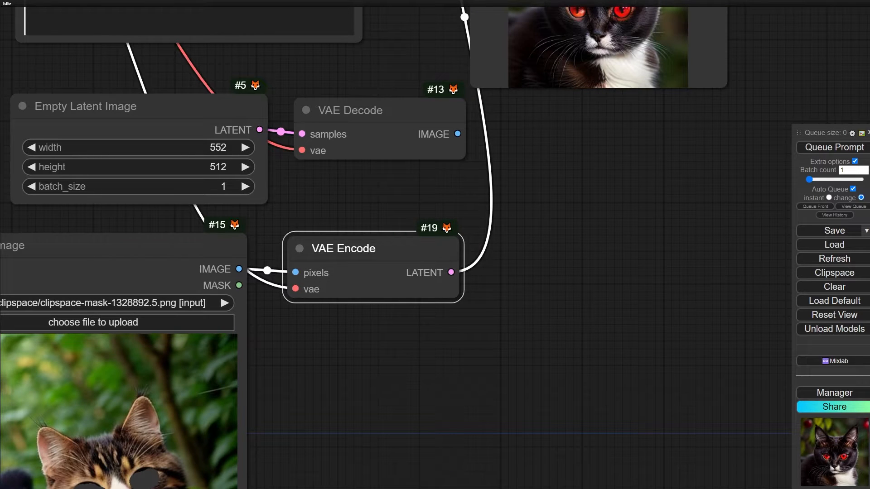
scroll(229, 140, down, 5)
scroll(247, 170, up, 5)
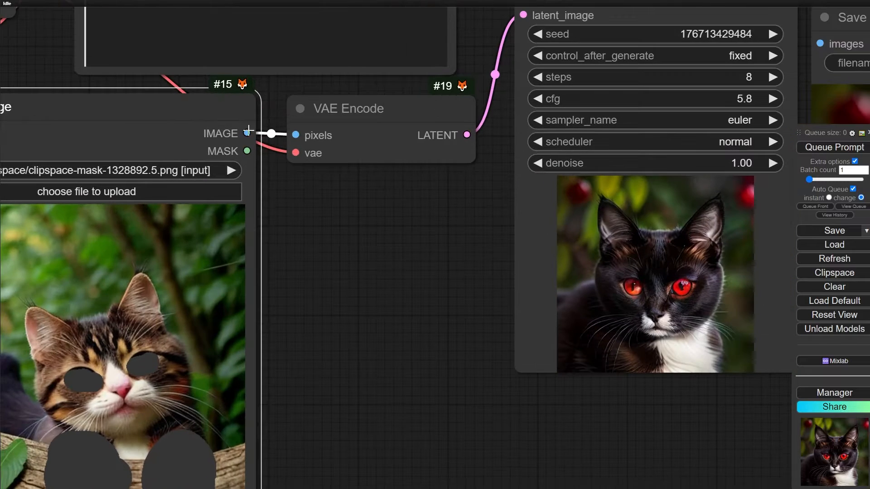
scroll(354, 194, down, 3)
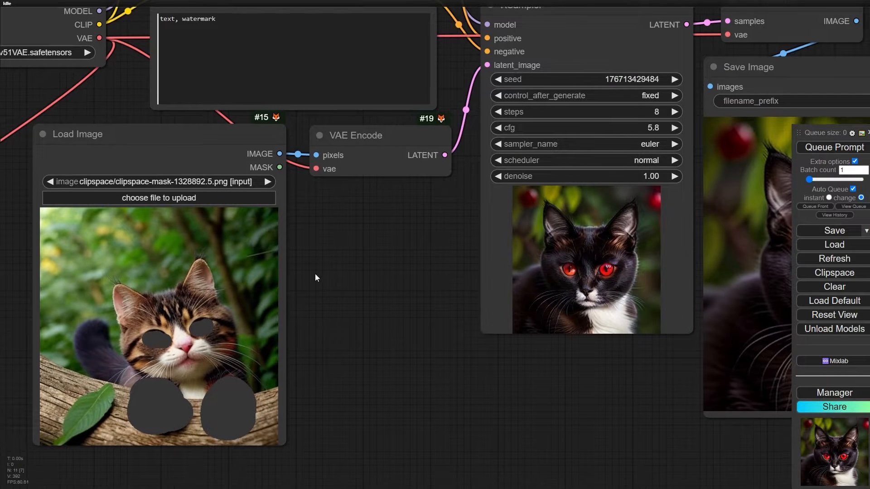
- Add a VAE Encode (for Inpainting) node fed by the Load Image node's IMAGE output and place it just below VAE Encode
scroll(277, 151, up, 4)
drag(283, 155, 308, 204)
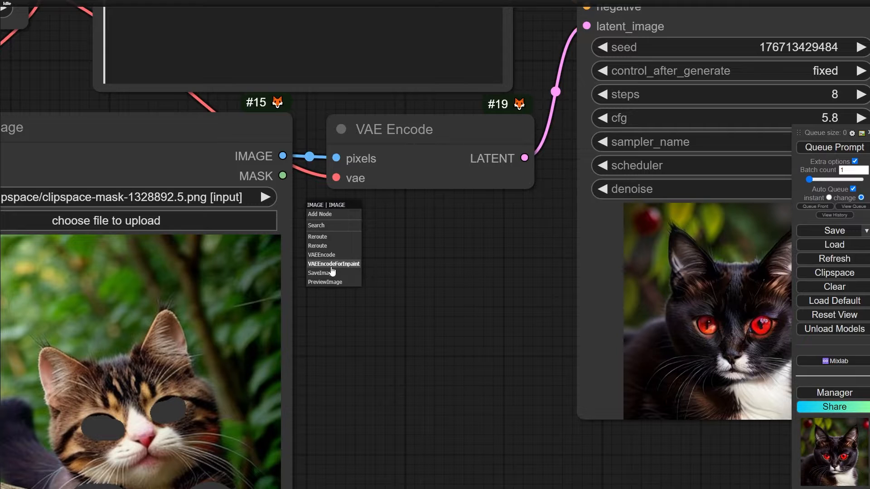
click(337, 264)
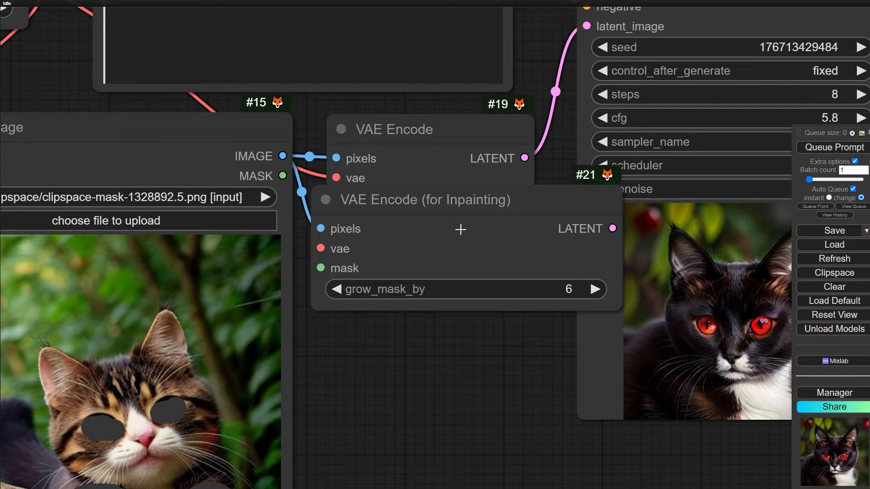
scroll(458, 229, down, 4)
drag(414, 209, 433, 231)
scroll(388, 267, up, 1)
scroll(388, 266, up, 3)
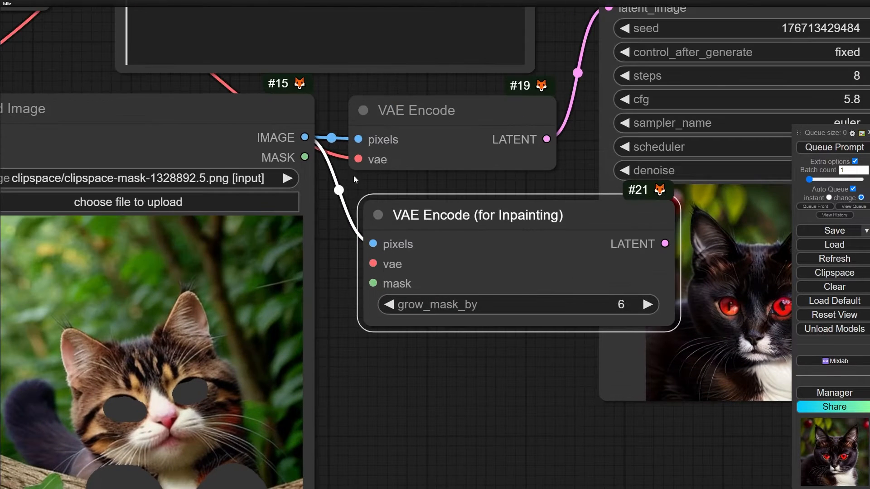
- Connect Load Image's MASK output and the checkpoint's VAE output to the mask and vae inputs of VAE Encode (for Inpainting)
drag(309, 157, 373, 284)
scroll(384, 334, down, 6)
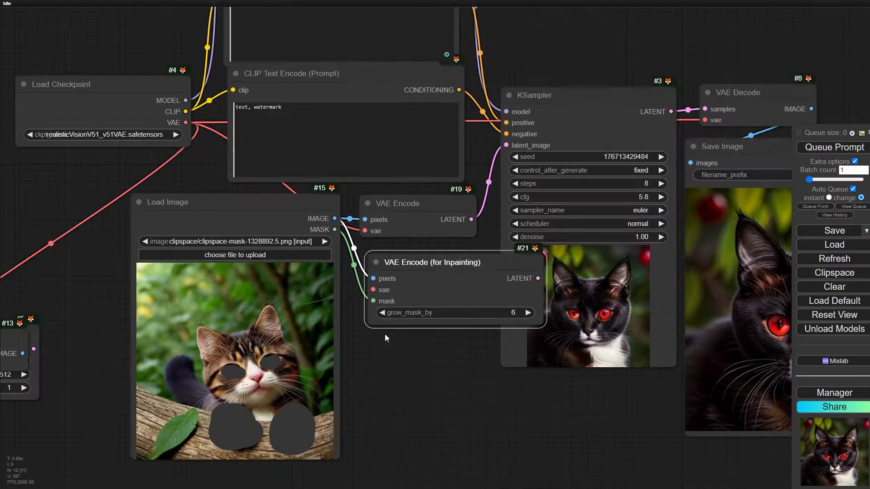
drag(186, 122, 373, 289)
- Narrow the VAE Encode (for Inpainting) node and connect its LATENT output to the KSampler's latent_image input
drag(392, 404, 186, 380)
drag(281, 247, 251, 247)
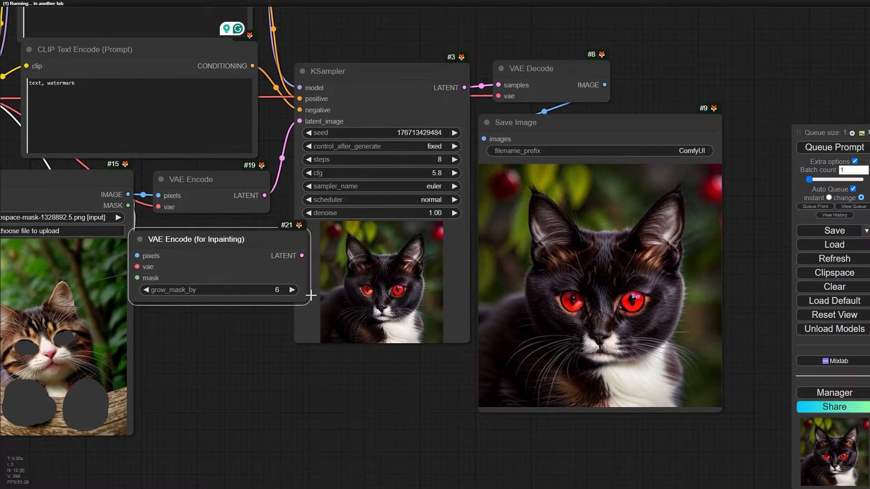
drag(306, 298, 284, 300)
drag(279, 256, 299, 139)
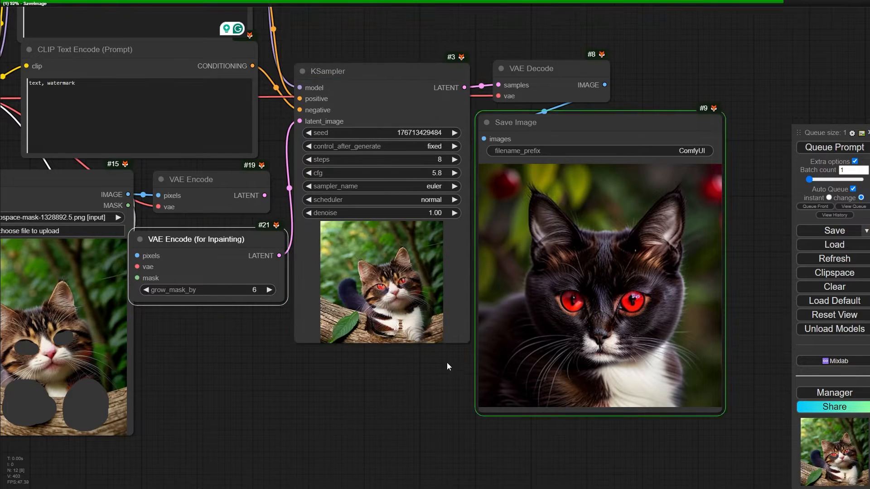
drag(436, 393, 315, 339)
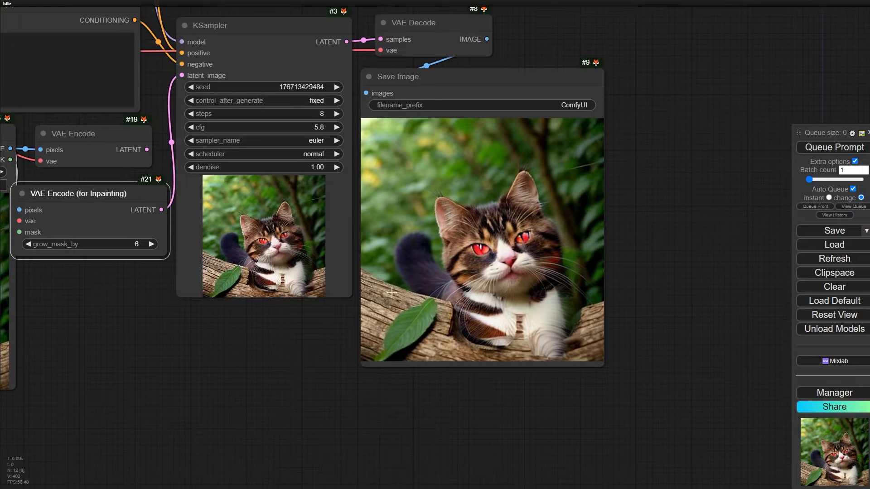
scroll(503, 245, up, 5)
scroll(407, 221, down, 3)
- In the MaskEditor, replace the eye and paw mask with one over the background above and beside the cat, and save it to the node
drag(63, 370, 439, 271)
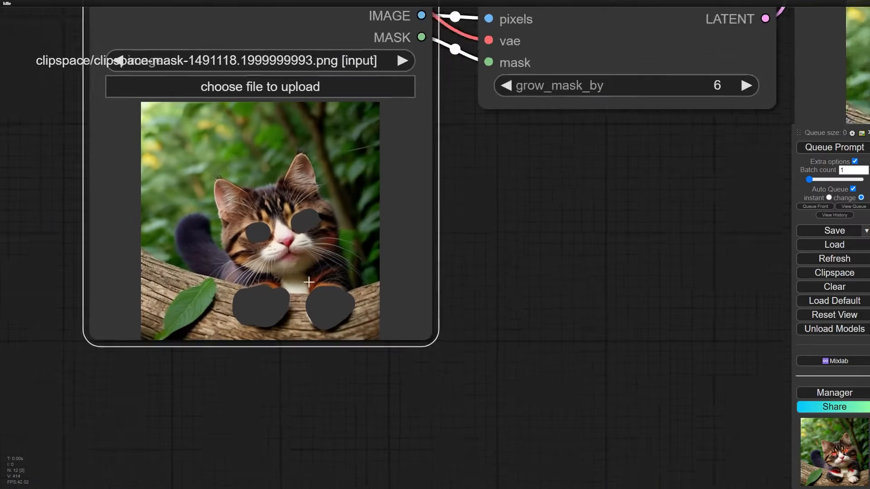
scroll(308, 282, up, 1)
right_click(293, 281)
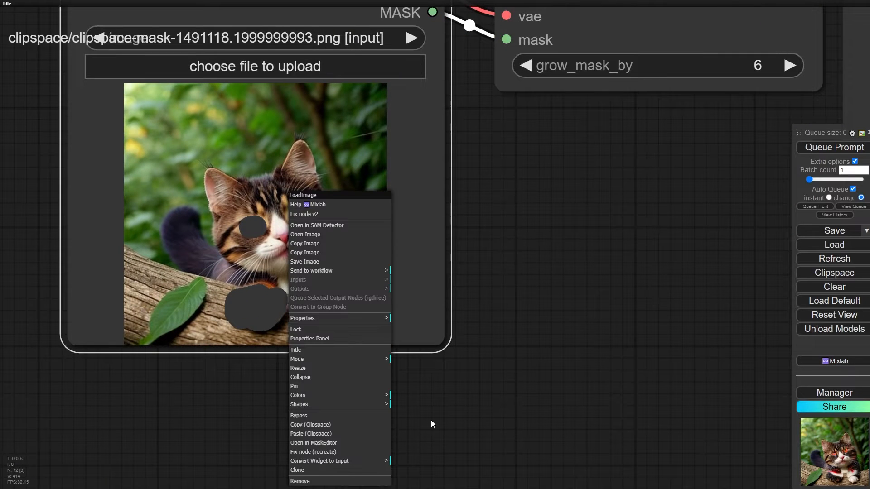
click(329, 443)
scroll(450, 323, up, 6)
drag(535, 323, 401, 333)
drag(489, 248, 426, 257)
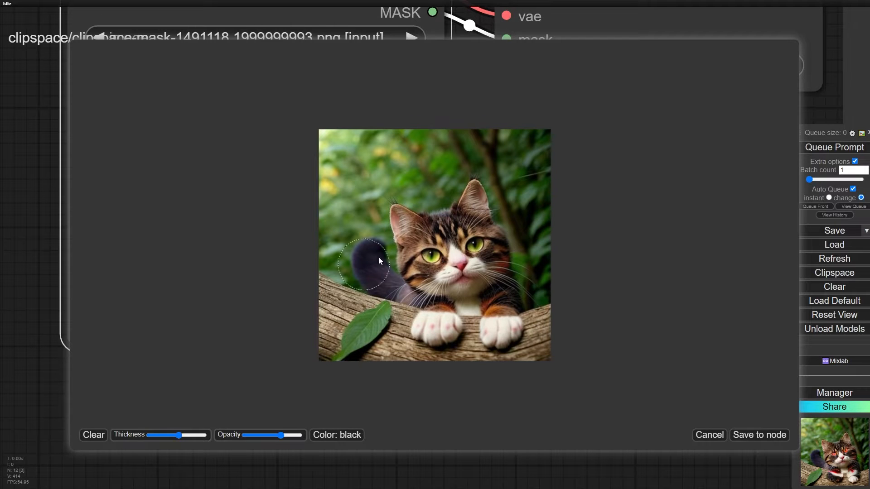
mouse_move(453, 149)
mouse_down()
mouse_move(402, 156)
mouse_move(572, 142)
mouse_move(430, 160)
mouse_move(334, 250)
mouse_up()
click(755, 441)
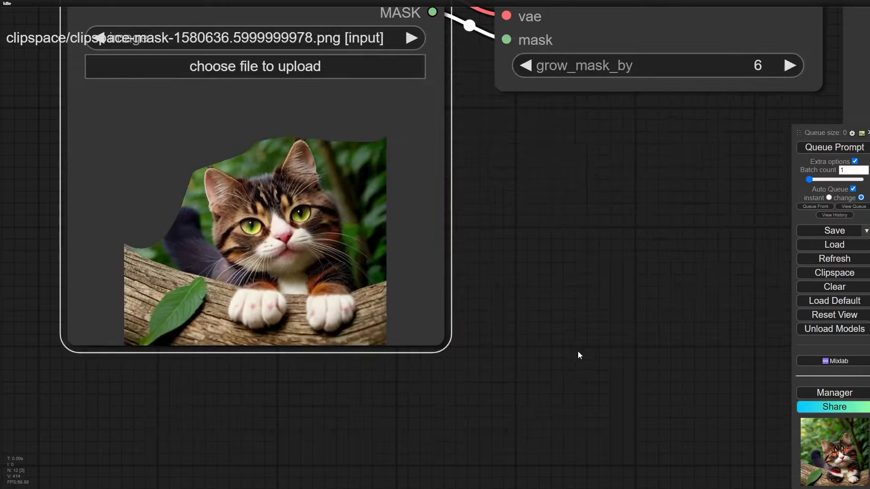
- Generate the picture with the background masked and examine the new background in the Save Image node
scroll(579, 350, down, 5)
drag(662, 289, 457, 294)
drag(687, 297, 315, 345)
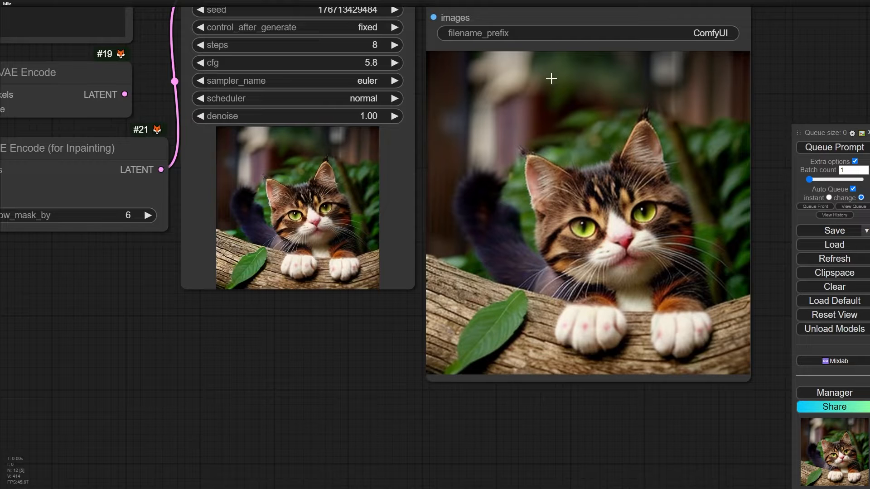
scroll(598, 102, down, 5)
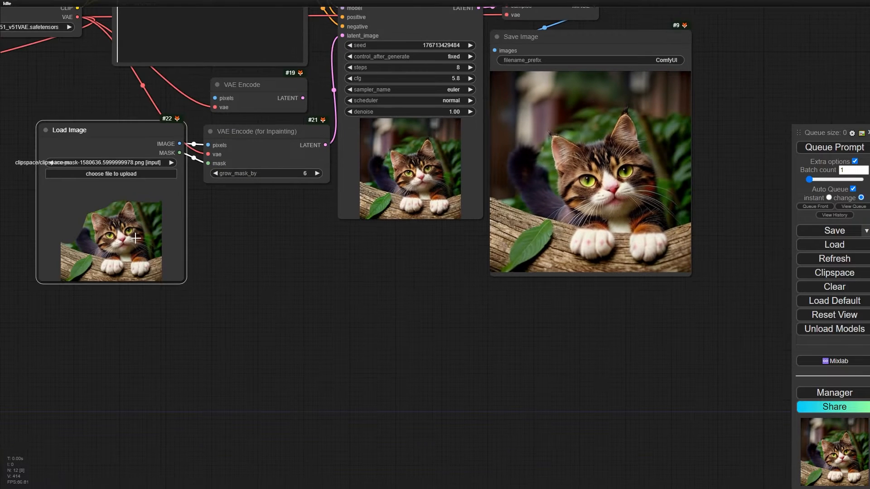
- Move the Load Image node directly below the VAE Encode (for Inpainting) node
drag(110, 124, 256, 188)
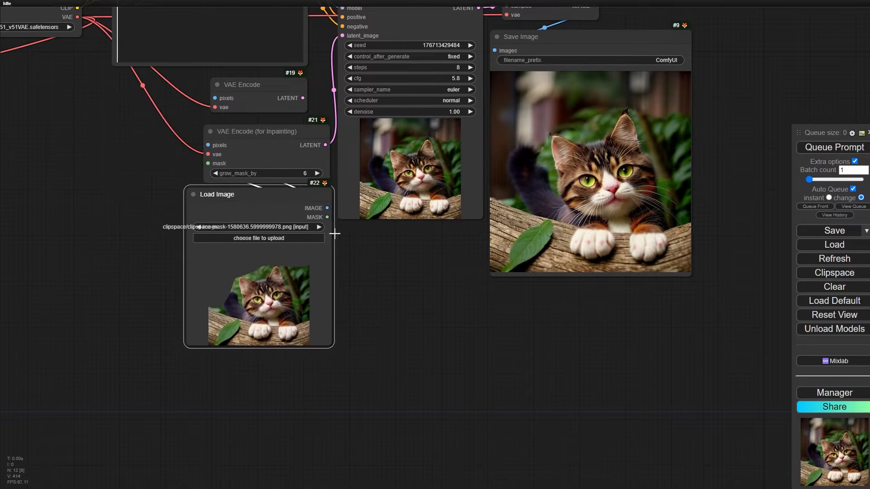
scroll(334, 230, up, 4)
drag(452, 282, 346, 316)
- In the MaskEditor, replace the background mask with one covering the cat's whole head, and save it to the node
right_click(164, 194)
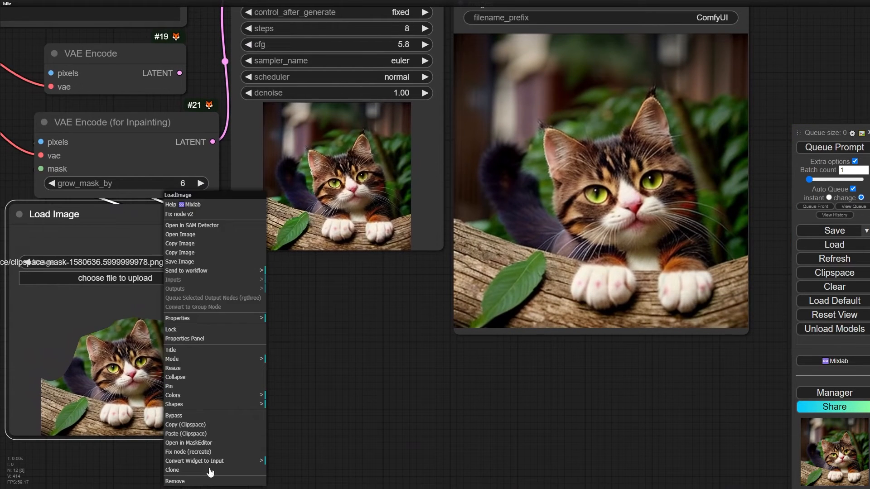
click(217, 443)
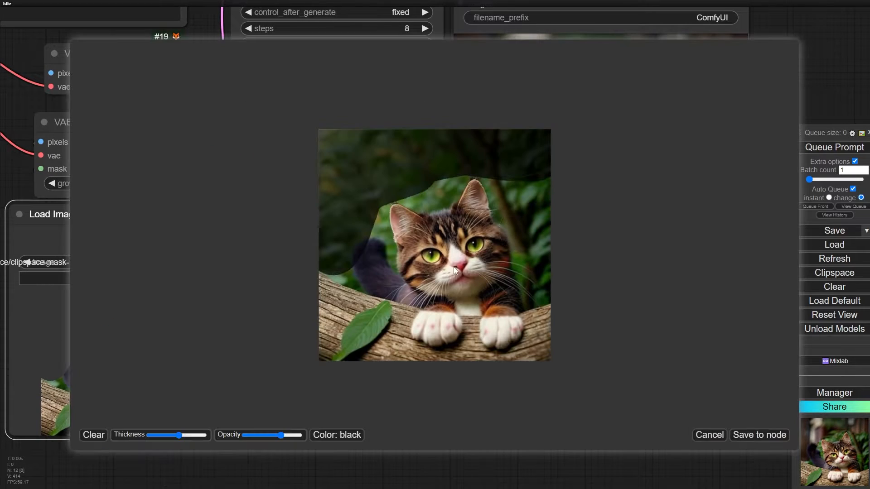
mouse_move(482, 163)
mouse_down()
mouse_move(507, 108)
mouse_move(553, 156)
mouse_move(309, 177)
mouse_move(352, 198)
mouse_move(438, 273)
mouse_move(483, 206)
mouse_move(442, 221)
mouse_move(457, 294)
mouse_up()
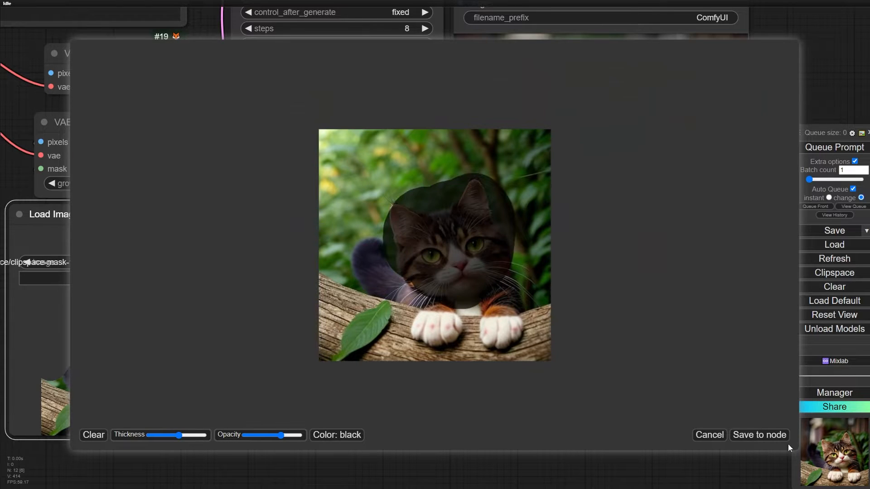
click(760, 435)
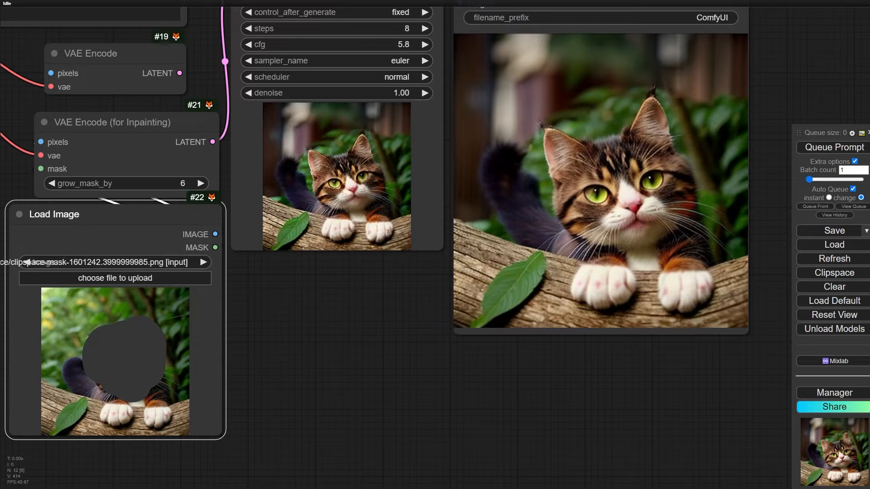
- Queue the prompt with the head mask and examine the regenerated cat's head in the Save Image node
click(861, 154)
drag(545, 385, 456, 411)
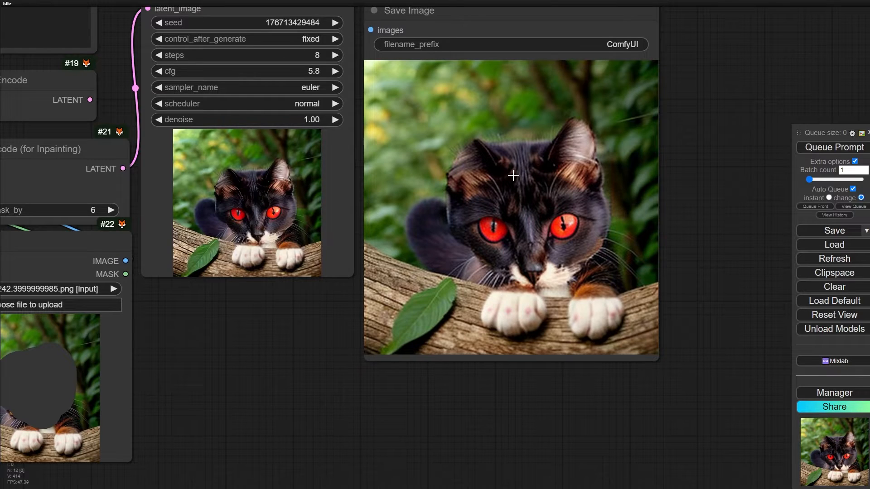
scroll(512, 176, down, 6)
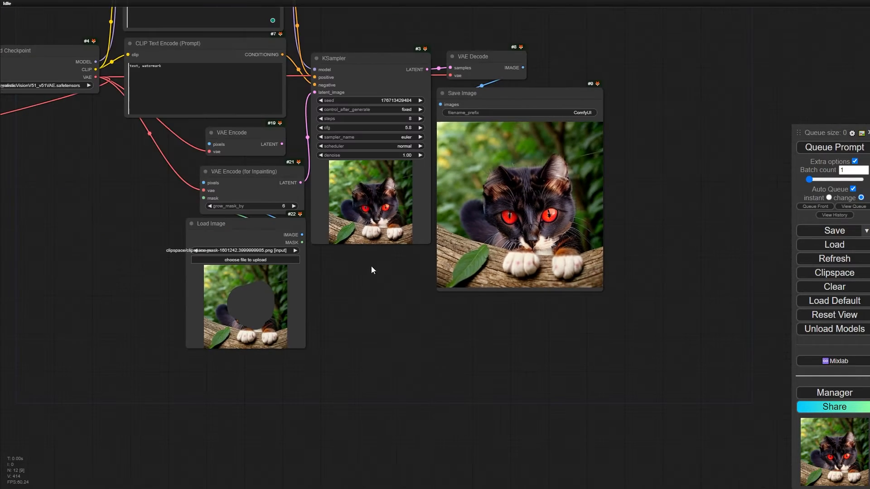
scroll(535, 212, up, 9)
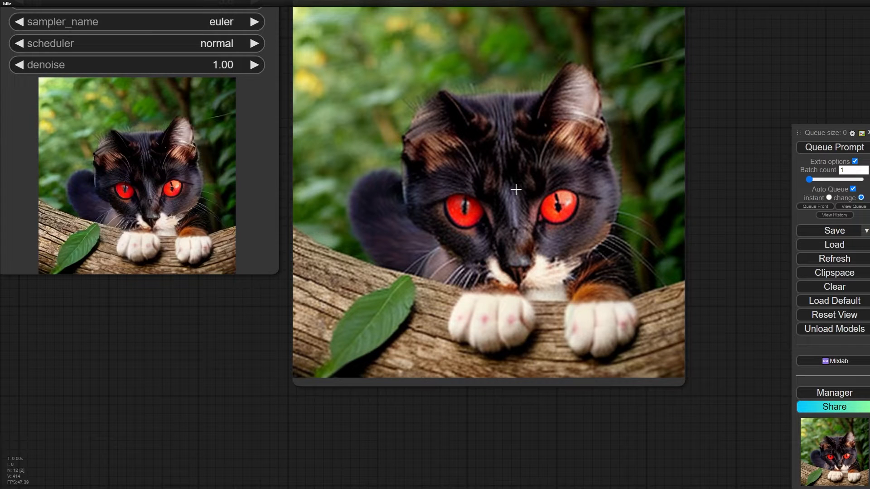
scroll(515, 189, down, 2)
scroll(293, 337, down, 5)
- Branch a new VAE Decode node off the LATENT output of VAE Encode (for Inpainting)
scroll(245, 287, up, 4)
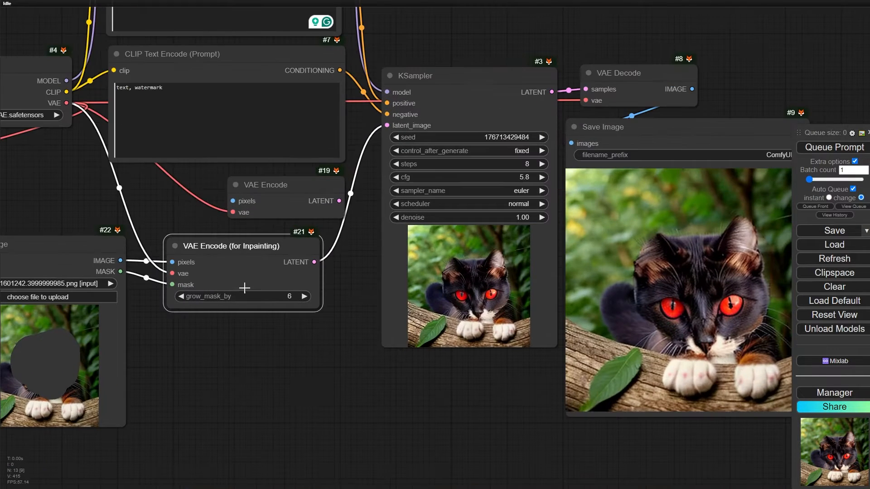
scroll(287, 396, up, 3)
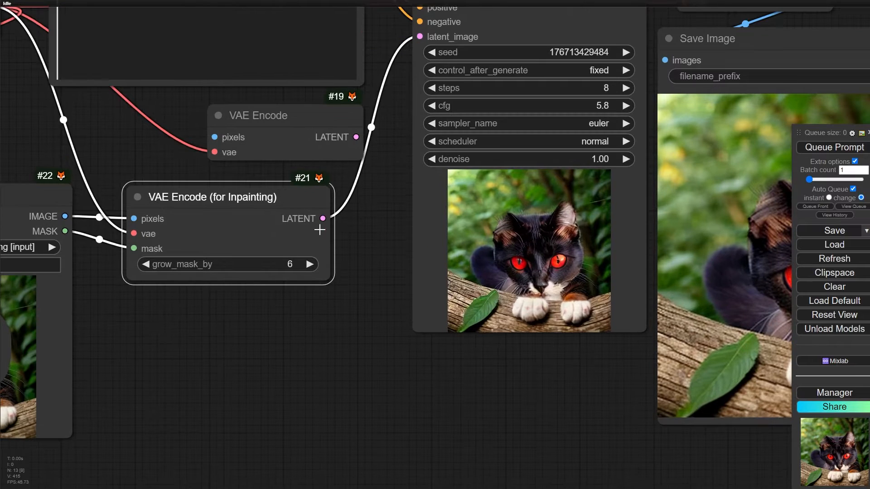
drag(325, 218, 360, 350)
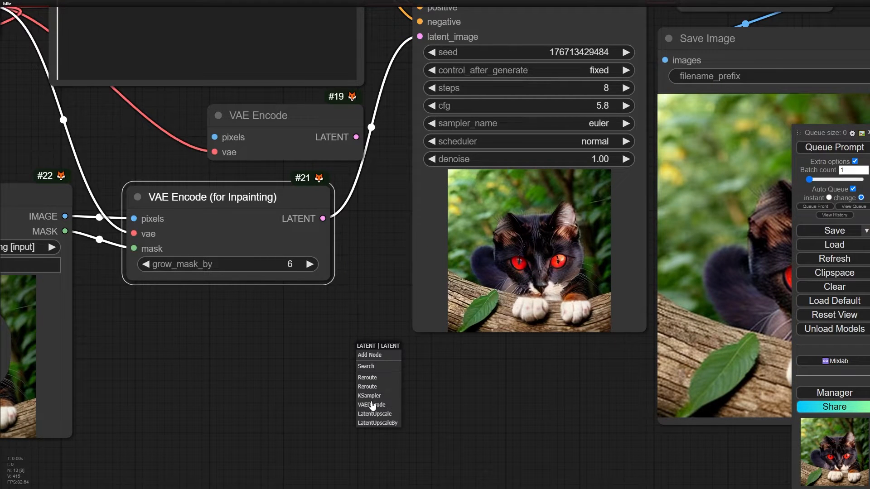
click(371, 404)
scroll(295, 375, down, 3)
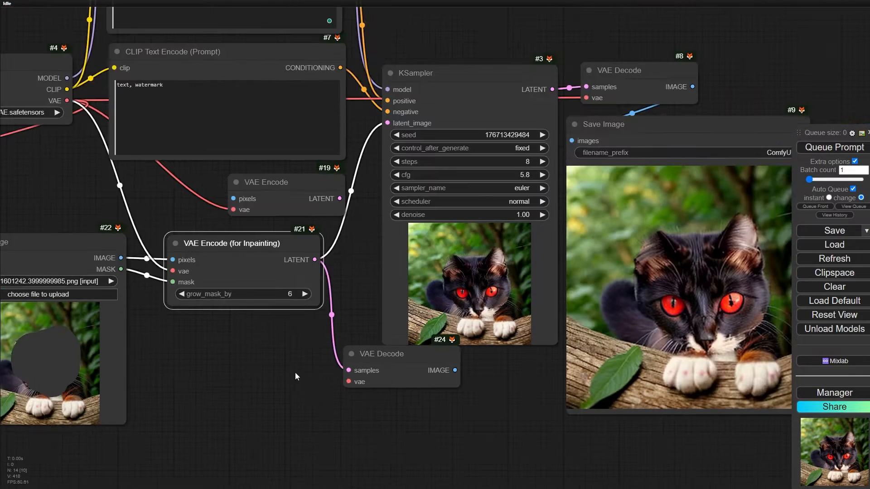
- Connect the Load Checkpoint node's VAE output to the new VAE Decode node's vae input
scroll(287, 268, up, 5)
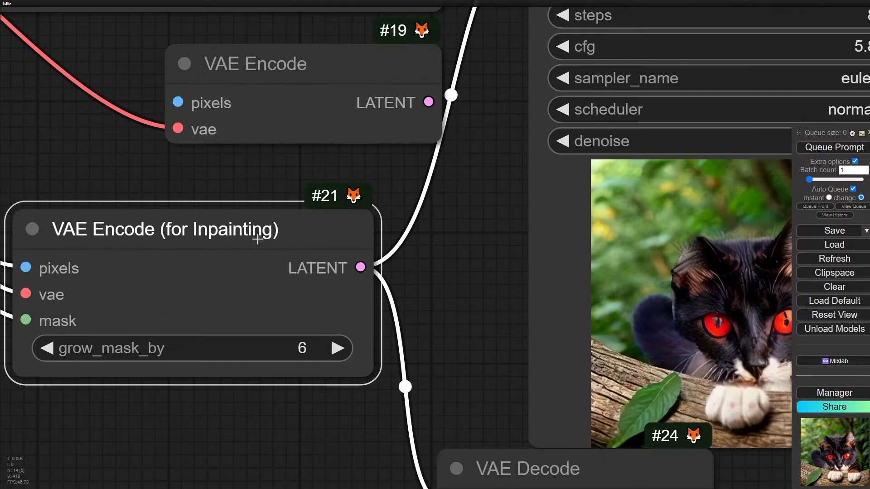
scroll(215, 220, down, 6)
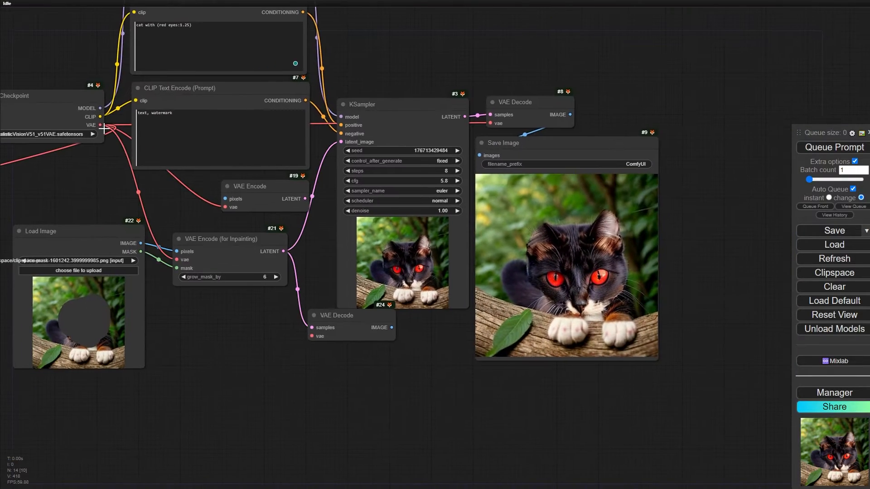
drag(100, 125, 337, 337)
drag(312, 333, 312, 336)
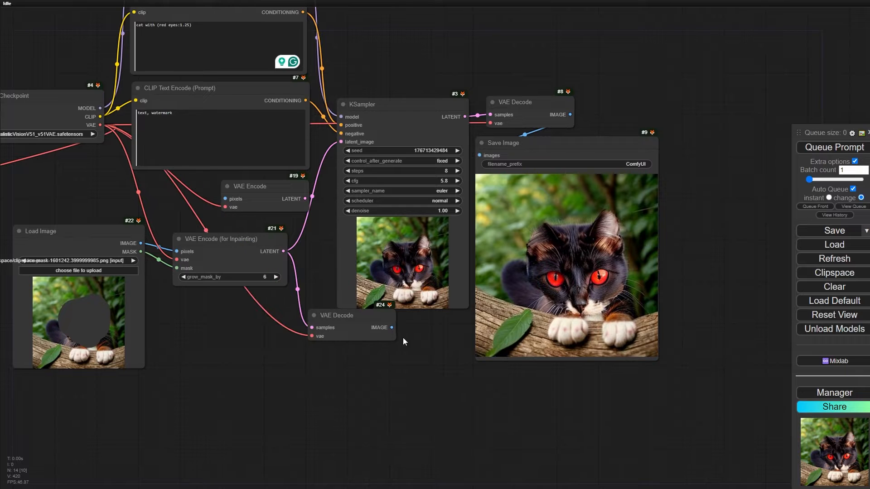
- Add a Preview Image node to the new VAE Decode's IMAGE output and inspect the decoded masked picture up close
drag(412, 340, 413, 339)
click(426, 398)
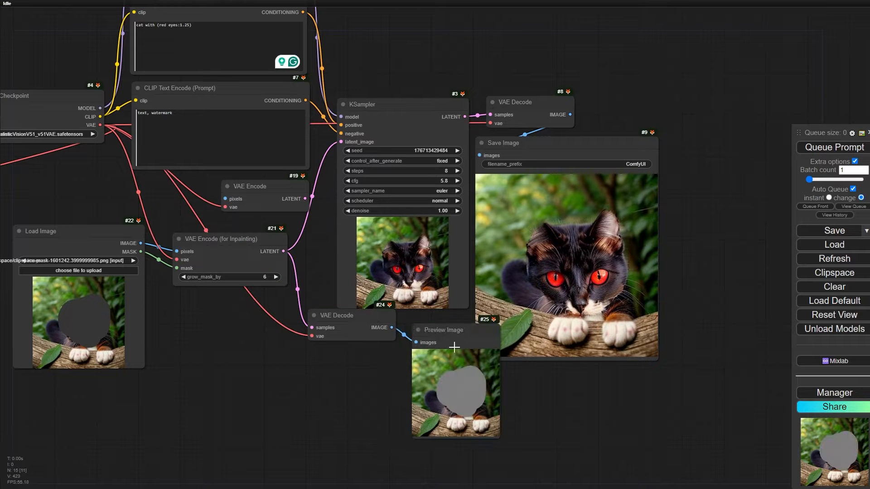
scroll(487, 431, up, 15)
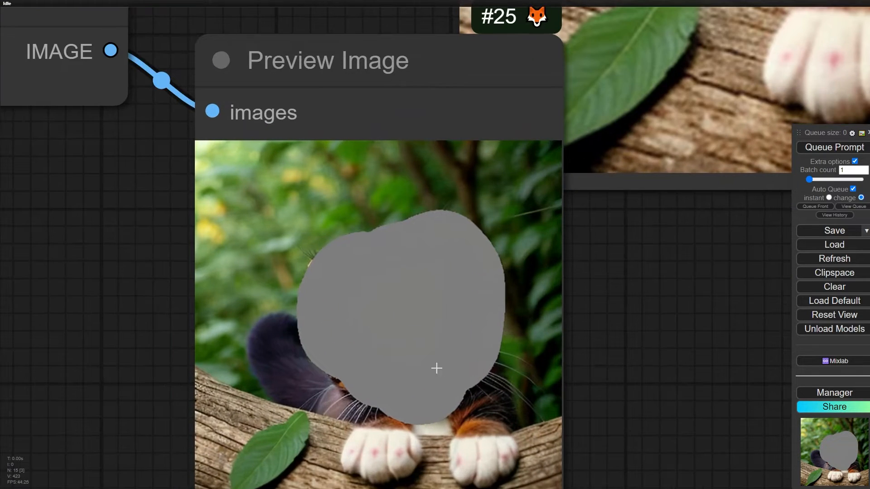
- Move the Preview Image node with the decoded masked picture to just below the VAE Decode node
scroll(462, 245, down, 11)
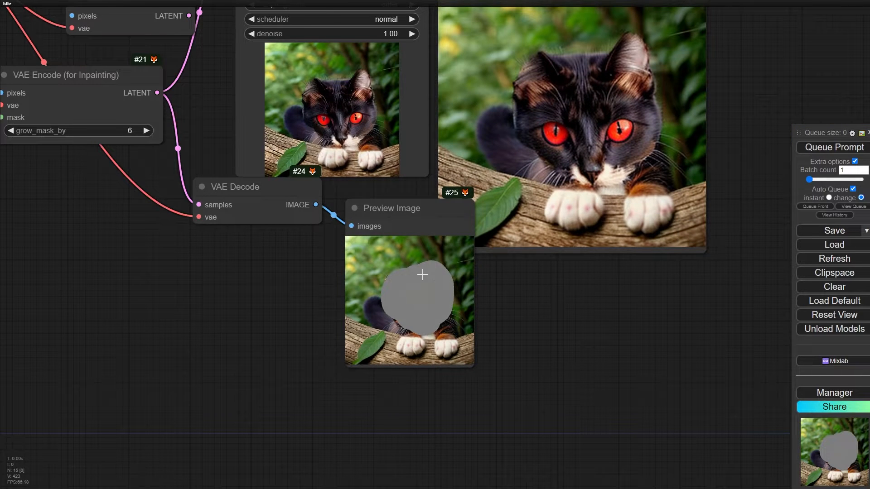
drag(442, 210, 415, 240)
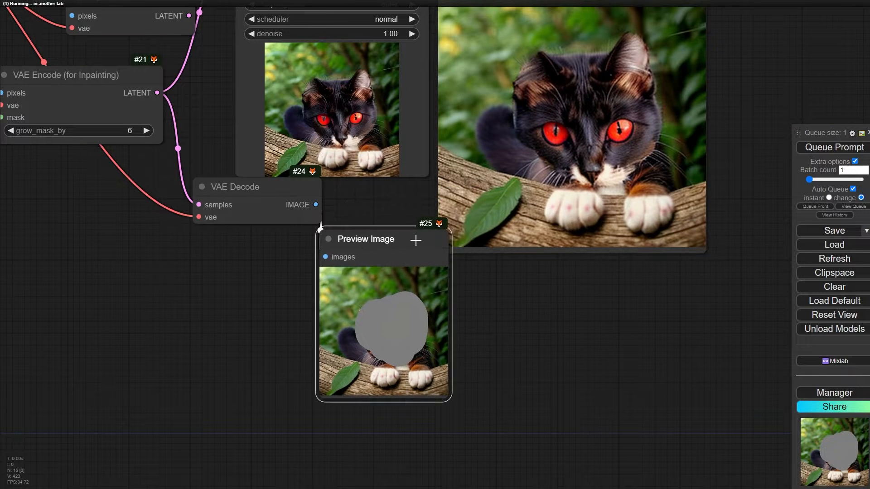
scroll(539, 213, down, 5)
drag(498, 134, 475, 195)
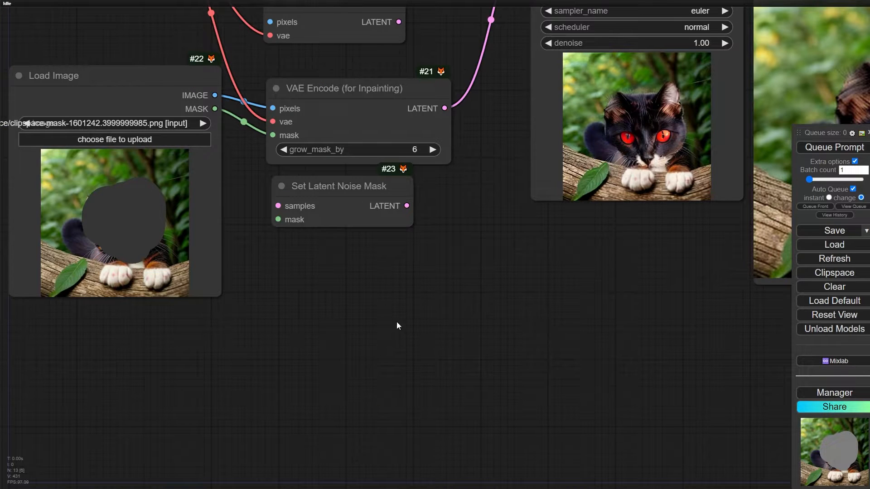
drag(398, 324, 330, 353)
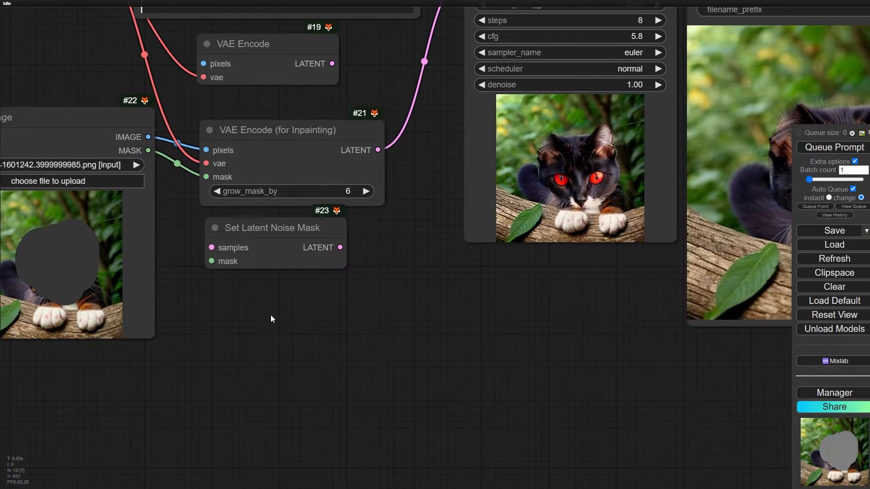
- Select the Set Latent Noise Mask node and try to link Load Image's IMAGE output to its samples input
drag(299, 320, 307, 346)
click(304, 265)
scroll(281, 266, up, 6)
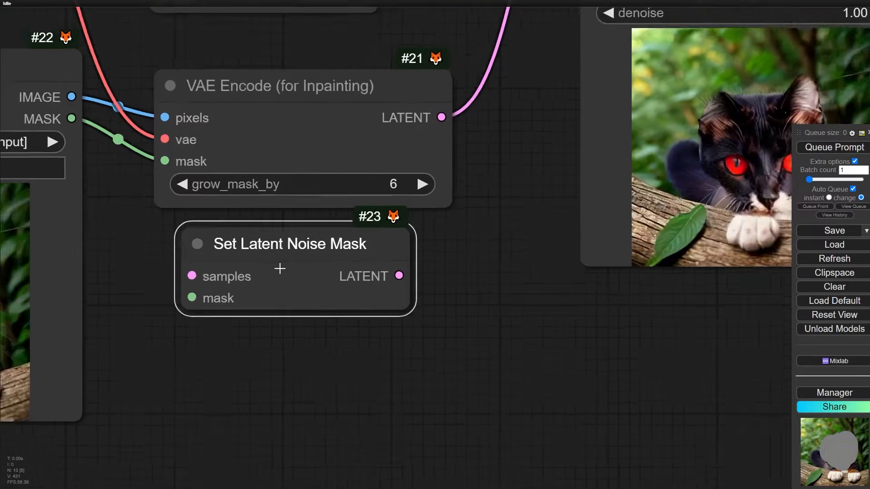
scroll(232, 245, down, 4)
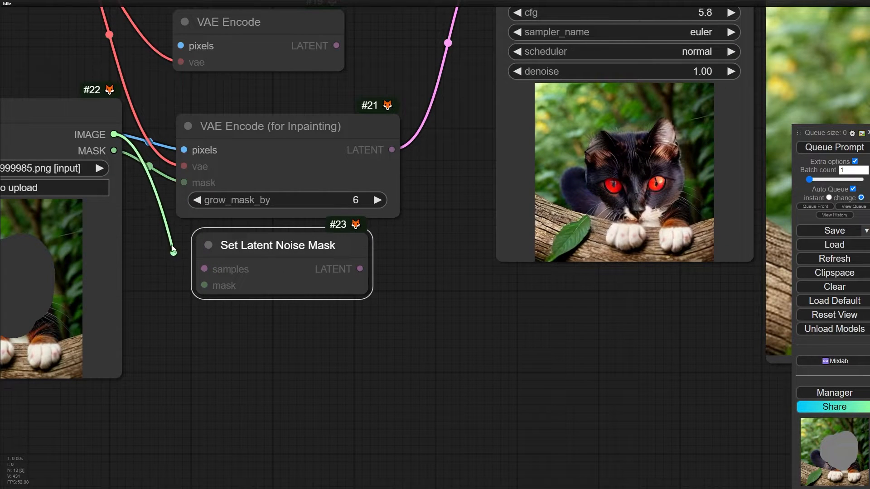
drag(172, 246, 163, 231)
- Rearrange the nodes so VAE Encode sits between VAE Encode (for Inpainting) and Set Latent Noise Mask
drag(307, 245, 368, 272)
drag(263, 57, 235, 248)
drag(325, 132, 325, 24)
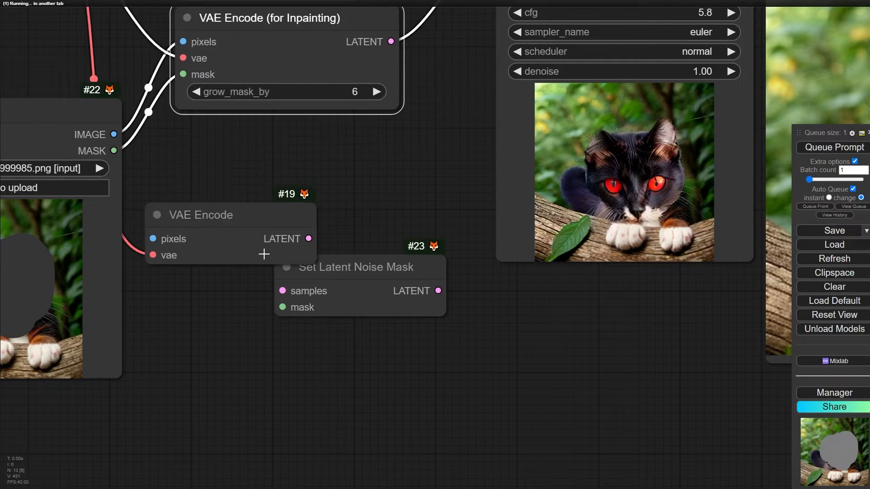
drag(262, 252, 319, 168)
- Connect Load Image's IMAGE output to VAE Encode's pixels, and VAE Encode's LATENT output to Set Latent Noise Mask's samples
drag(113, 138, 212, 166)
drag(315, 140, 309, 142)
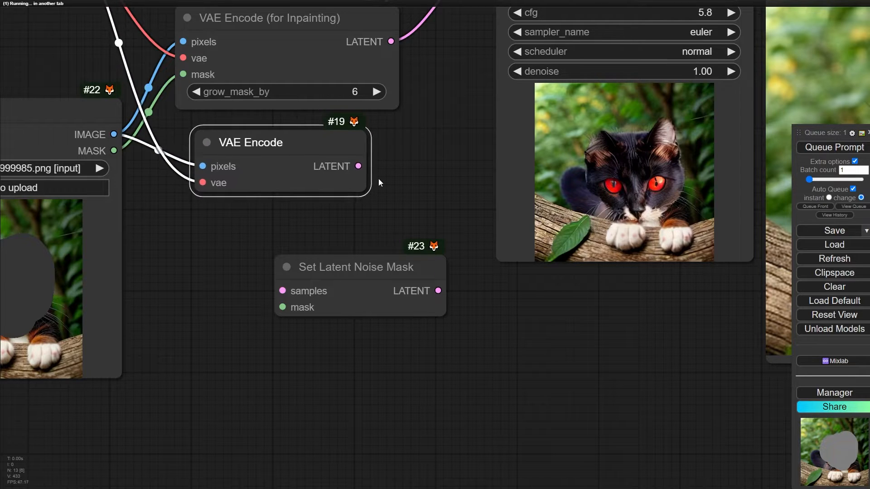
drag(281, 290, 281, 291)
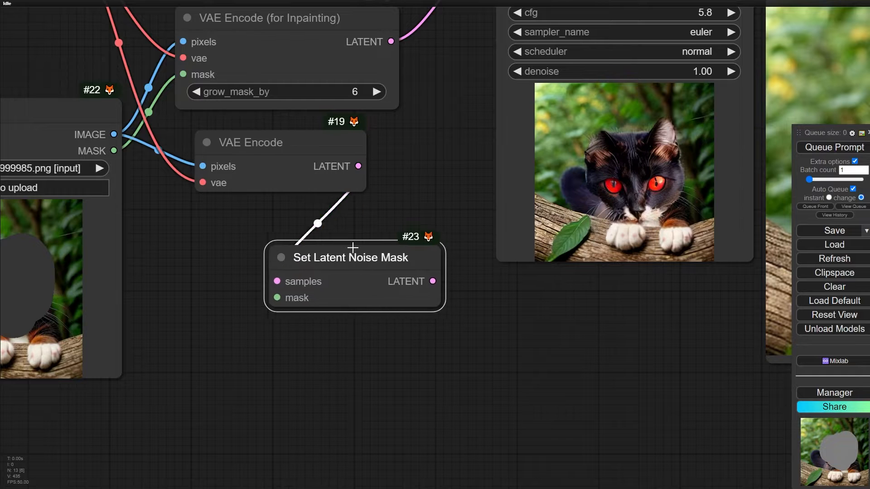
drag(356, 267, 337, 241)
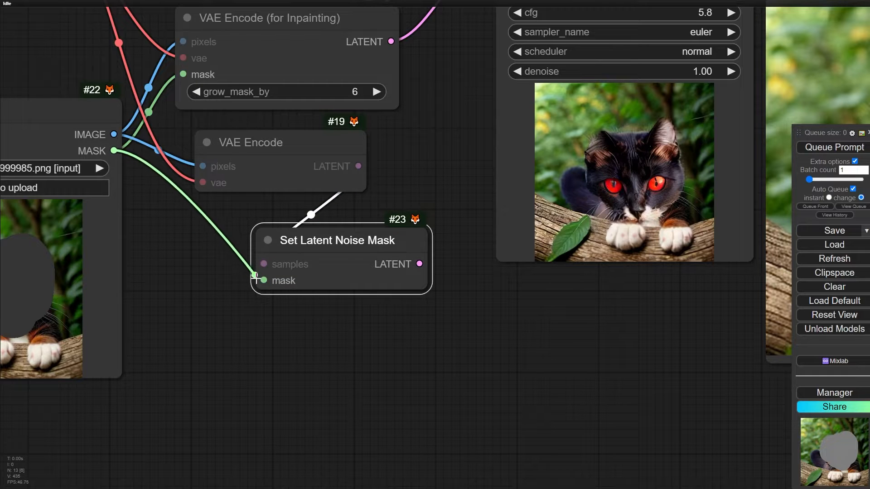
- Connect Load Image's MASK output to Set Latent Noise Mask and its LATENT output to the KSampler's latent_image input
scroll(289, 337, down, 4)
drag(288, 336, 197, 379)
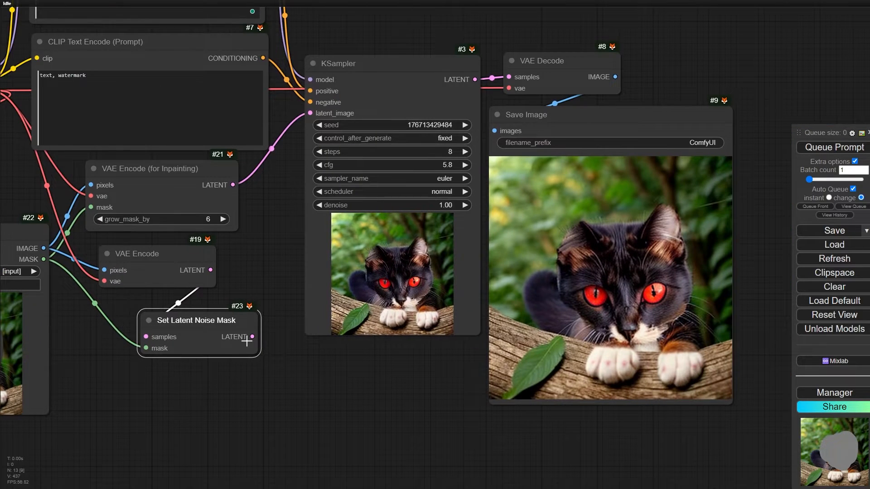
drag(247, 342, 272, 275)
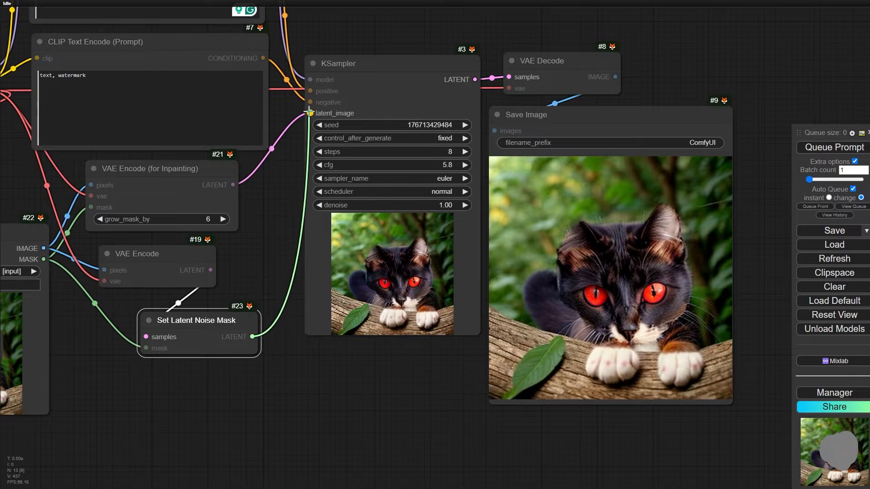
drag(311, 113, 311, 113)
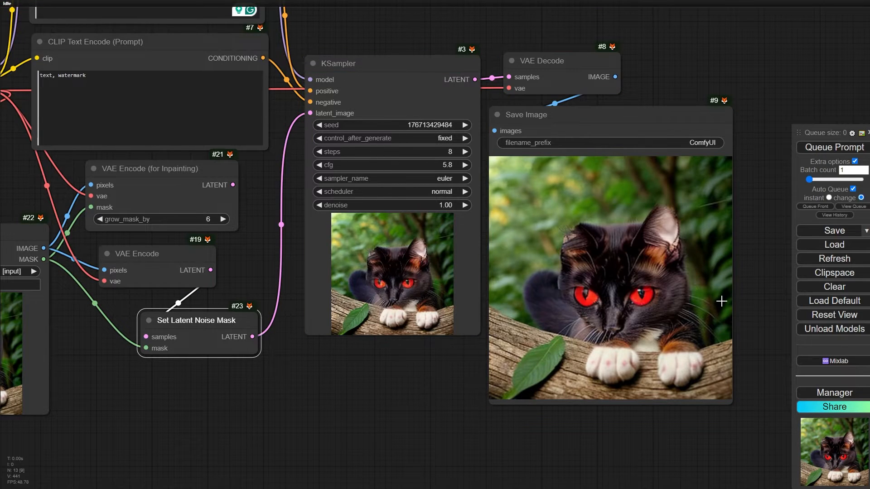
- Check the generated cat, and move VAE Encode (for Inpainting) up and VAE Encode close above Set Latent Noise Mask
scroll(677, 293, up, 5)
scroll(652, 291, down, 4)
scroll(406, 293, down, 3)
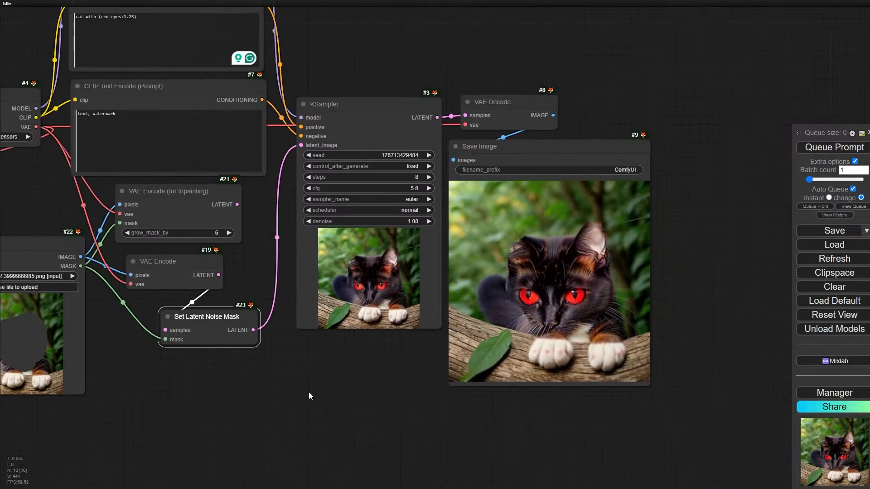
drag(309, 393, 382, 356)
drag(286, 170, 287, 143)
mouse_move(240, 227)
mouse_down()
mouse_move(231, 228)
mouse_move(249, 232)
mouse_up()
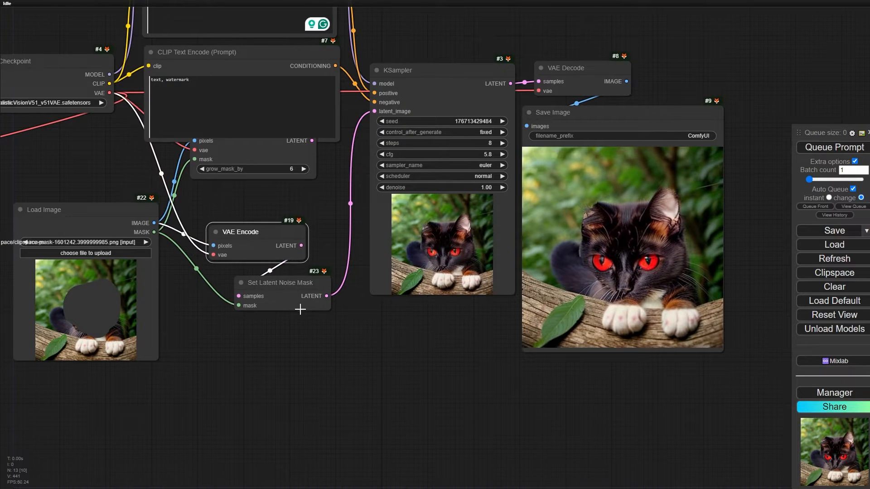
- Examine the VAE Encode and Set Latent Noise Mask nodes up close, including the samples and mask inputs
scroll(282, 300, up, 6)
drag(259, 281, 222, 287)
scroll(181, 277, up, 5)
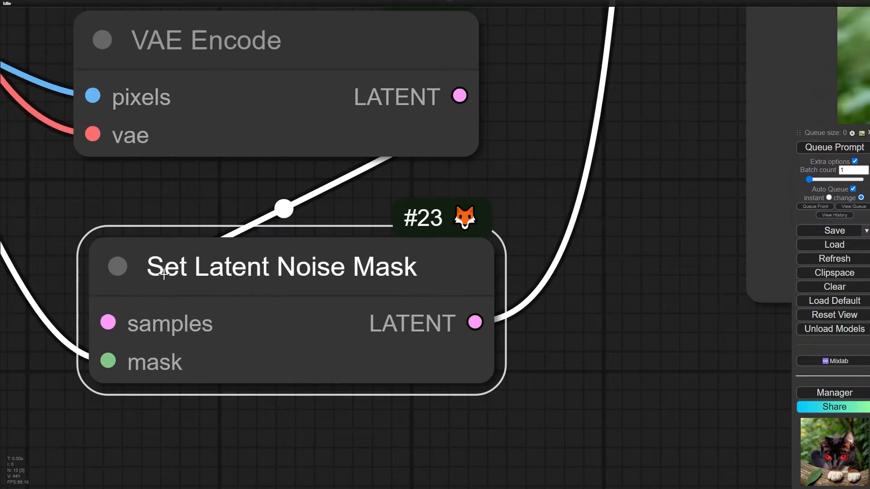
scroll(300, 287, down, 6)
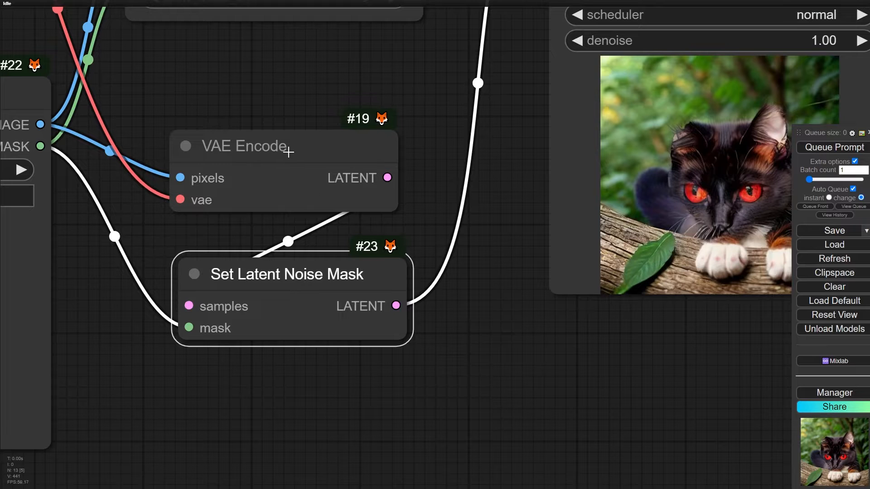
drag(288, 153, 297, 163)
scroll(229, 169, up, 4)
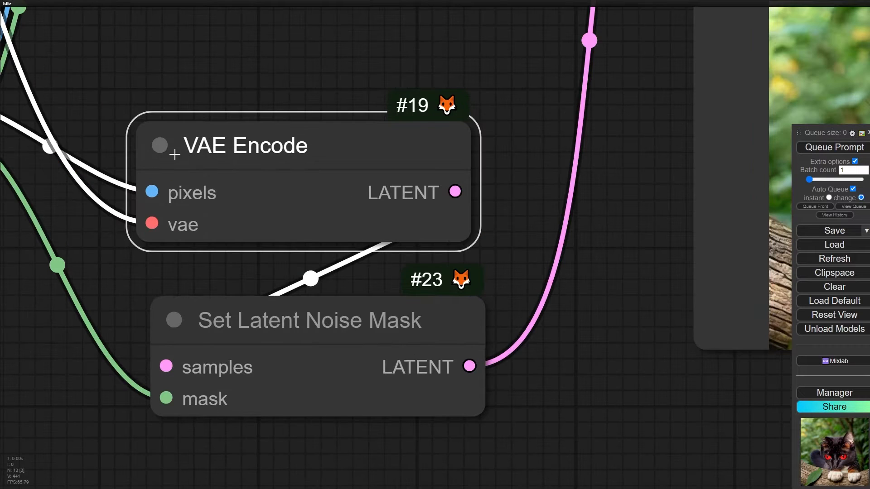
drag(247, 347, 349, 321)
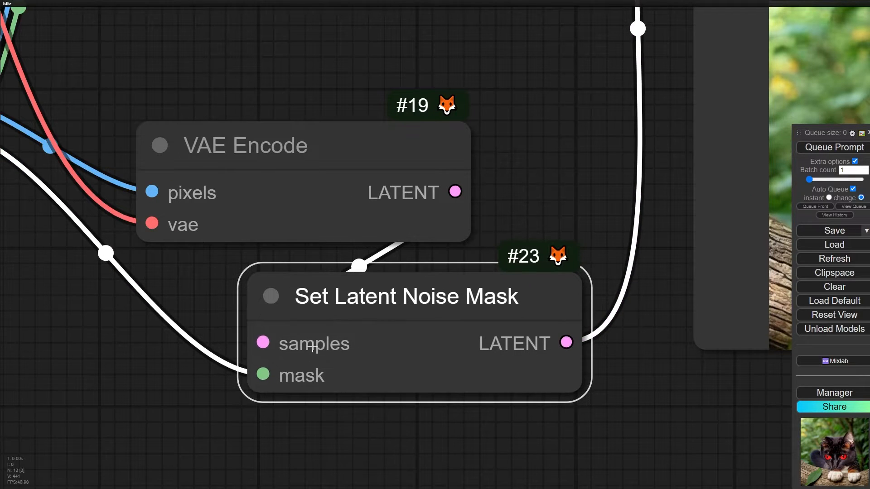
scroll(322, 366, up, 3)
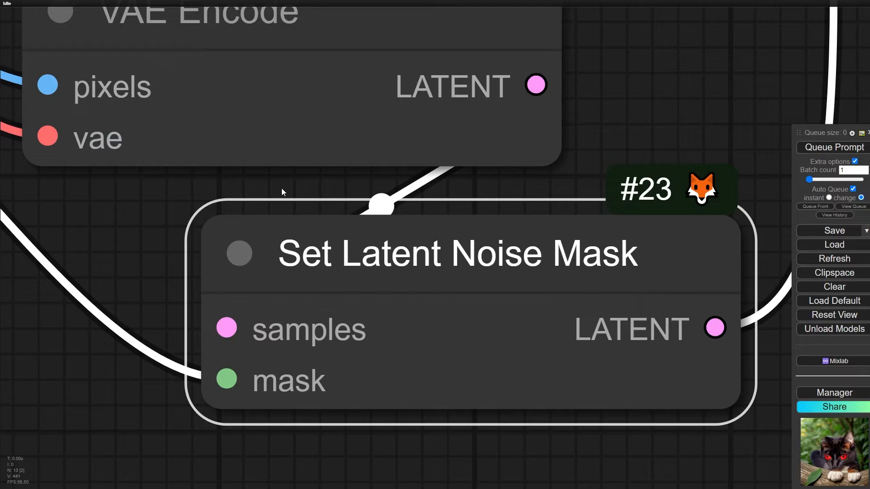
scroll(230, 179, down, 4)
scroll(299, 235, down, 8)
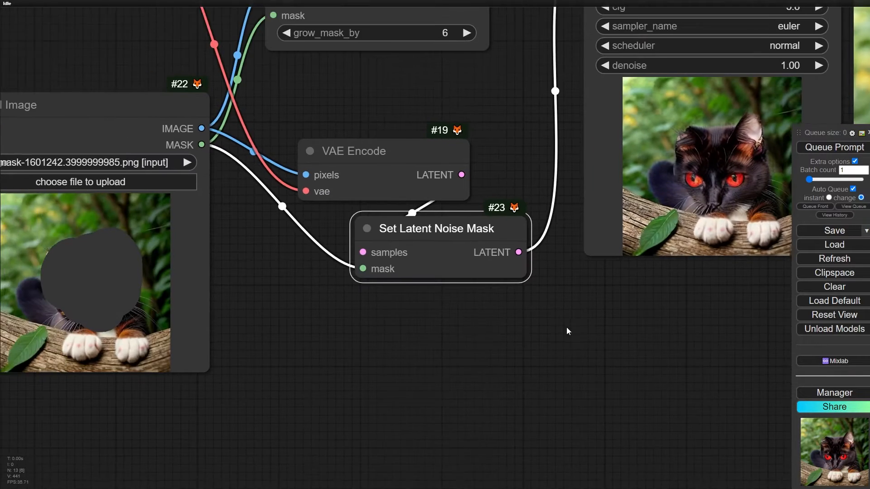
- Replace the head mask in the Load Image node with one painted along the cat's body and tail, and save it to the node
drag(566, 327, 445, 365)
scroll(276, 294, down, 1)
scroll(443, 365, down, 1)
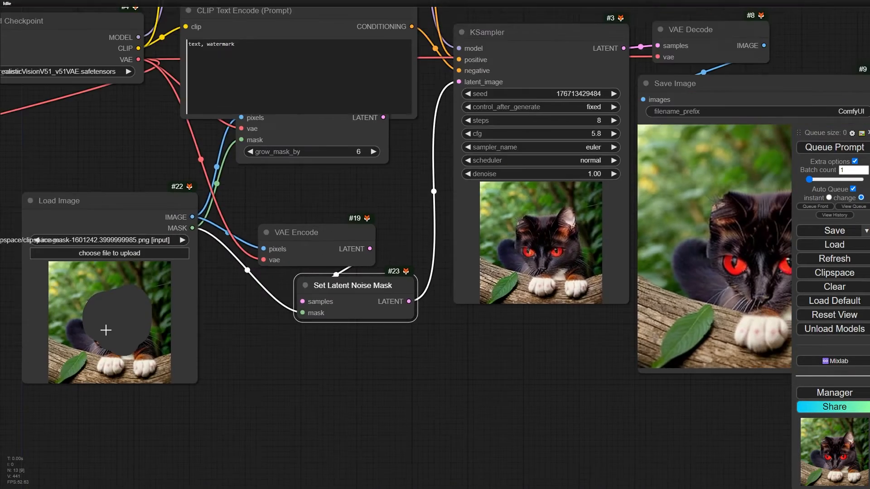
right_click(106, 330)
click(131, 443)
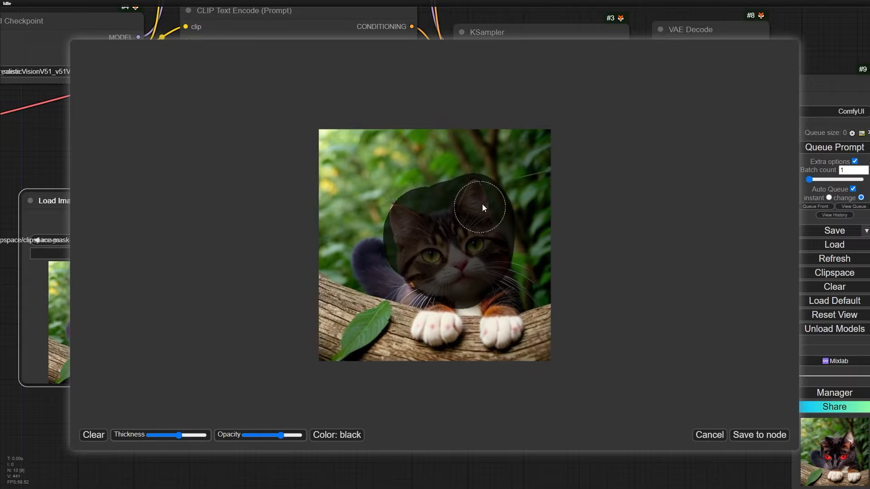
mouse_move(482, 208)
mouse_down()
mouse_move(360, 230)
mouse_move(414, 240)
mouse_move(410, 306)
mouse_move(356, 296)
mouse_up()
mouse_move(419, 272)
mouse_down()
mouse_move(350, 242)
mouse_move(380, 323)
mouse_up()
click(767, 436)
- Queue the prompt with the body mask and examine the regenerated cat in the Save Image node
drag(566, 398, 374, 385)
click(830, 147)
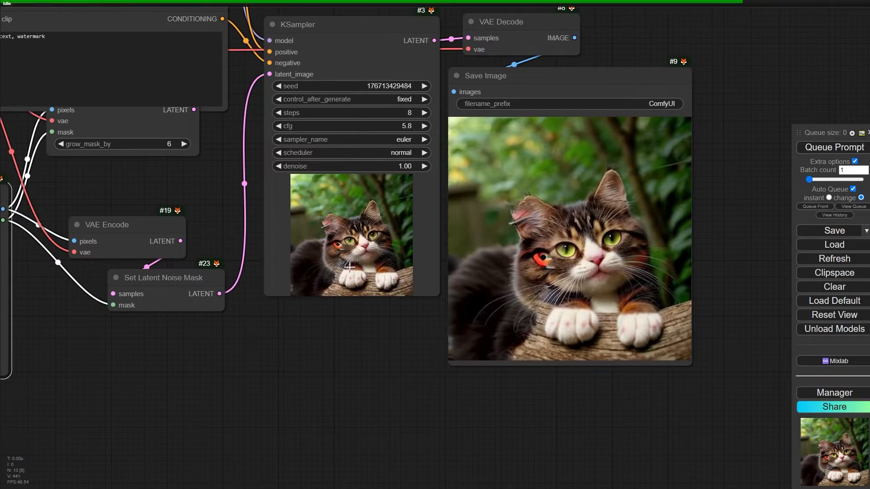
scroll(586, 274, up, 5)
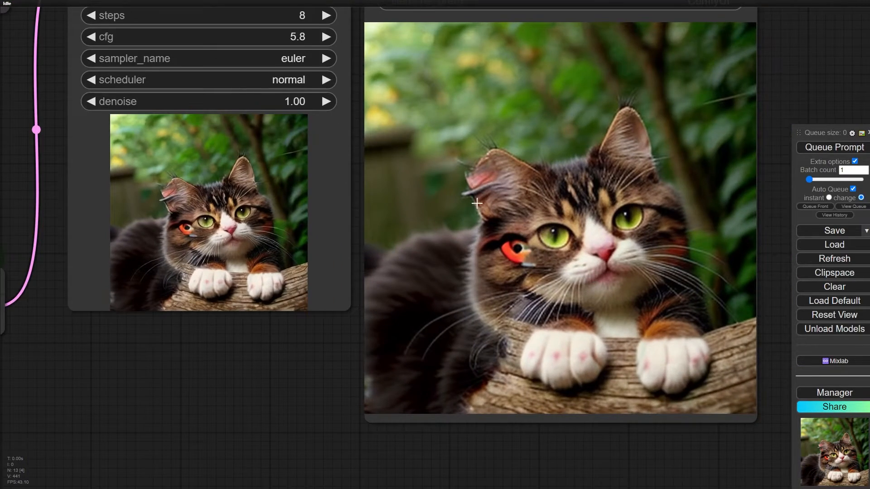
scroll(476, 203, down, 9)
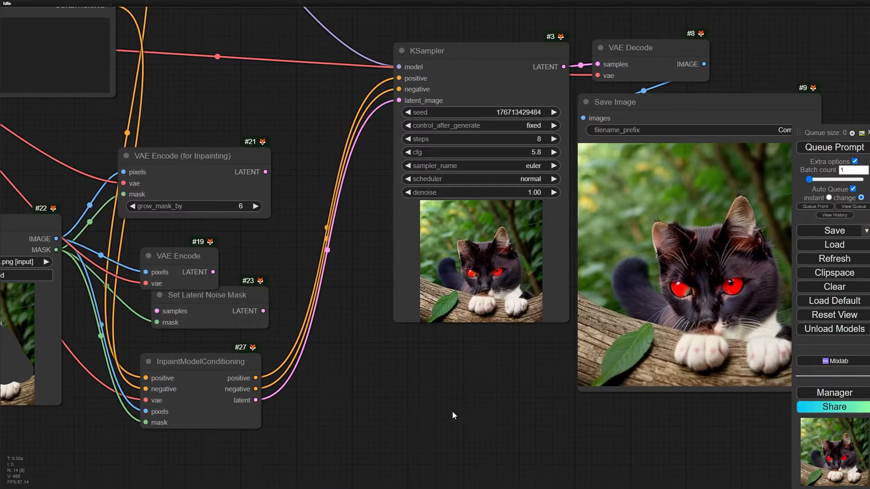
- Branch a new VAE Decode node off the LATENT output of Set Latent Noise Mask
scroll(358, 330, up, 6)
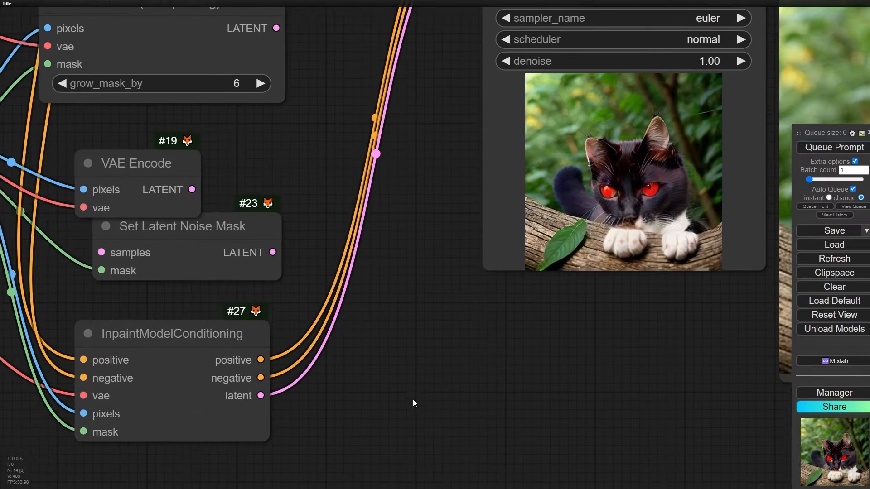
drag(248, 237, 384, 254)
scroll(314, 268, up, 3)
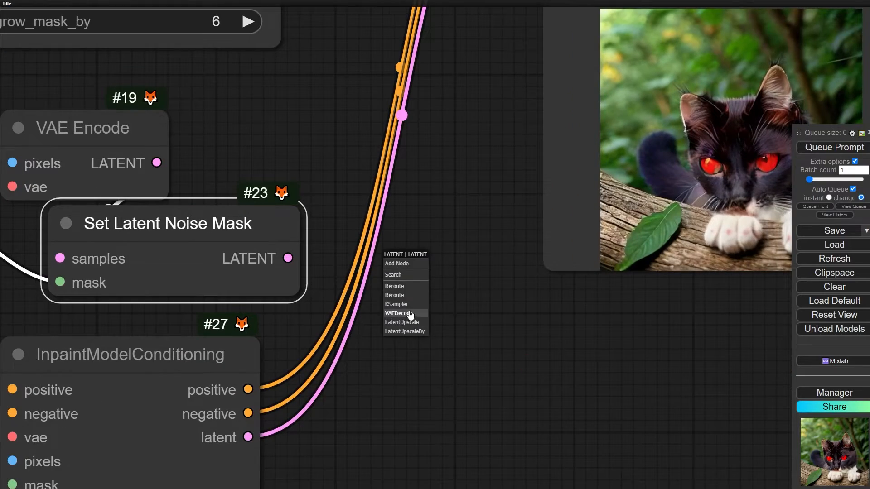
click(409, 313)
- Connect the Load Checkpoint node's VAE output to the vae input of the VAE Decode fed by Set Latent Noise Mask
scroll(401, 331, down, 4)
scroll(138, 183, down, 3)
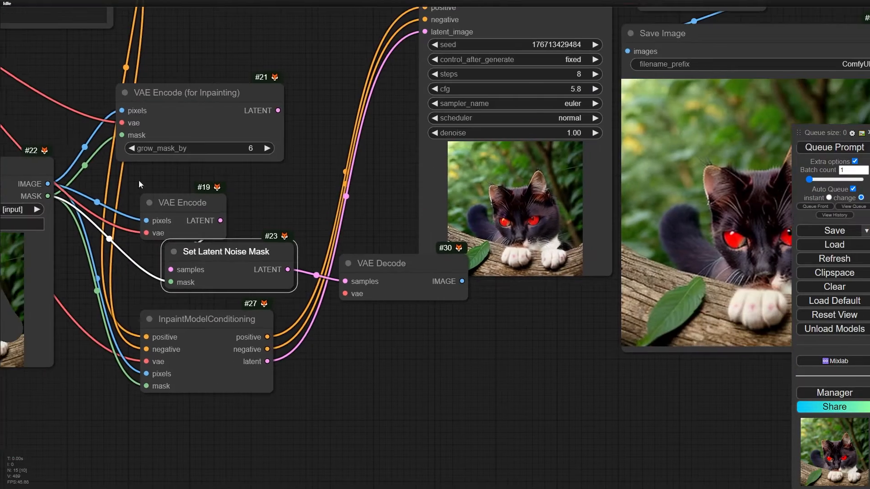
scroll(138, 181, down, 3)
drag(138, 182, 336, 267)
drag(87, 104, 509, 377)
scroll(560, 385, up, 1)
scroll(560, 385, up, 4)
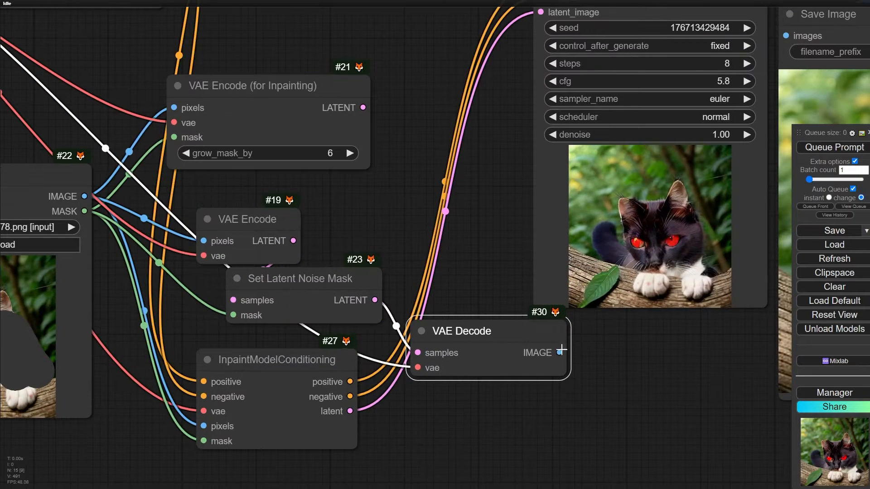
- Add a Preview Image node to the VAE Decode's IMAGE output and inspect the decoded latent picture
drag(560, 352, 588, 361)
click(603, 429)
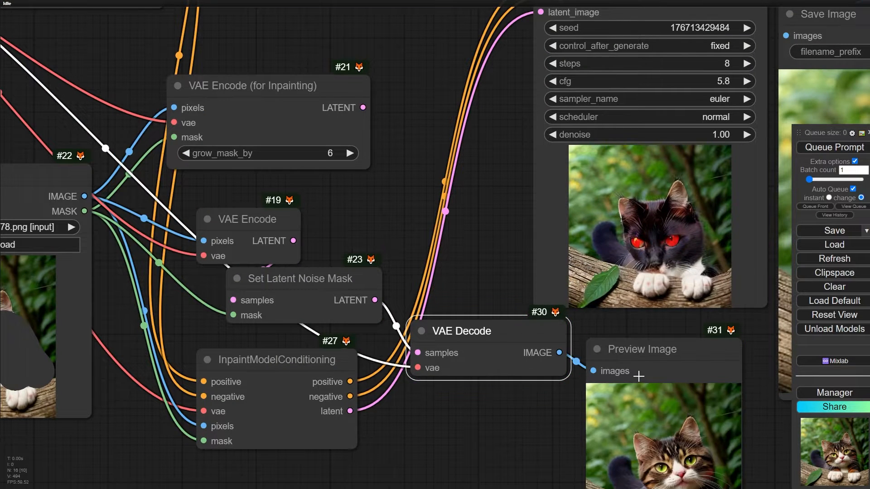
drag(486, 383, 280, 223)
scroll(358, 284, up, 5)
drag(358, 284, 326, 282)
scroll(326, 281, down, 2)
- Place the VAE Decode beside Set Latent Noise Mask with its Preview Image just below, and examine the decoded cat up close
drag(176, 160, 254, 156)
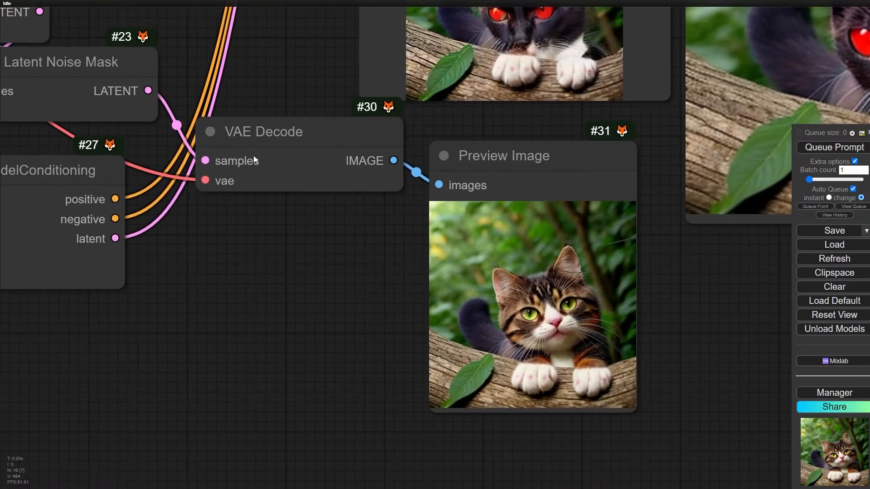
drag(162, 75, 242, 150)
drag(375, 207, 370, 146)
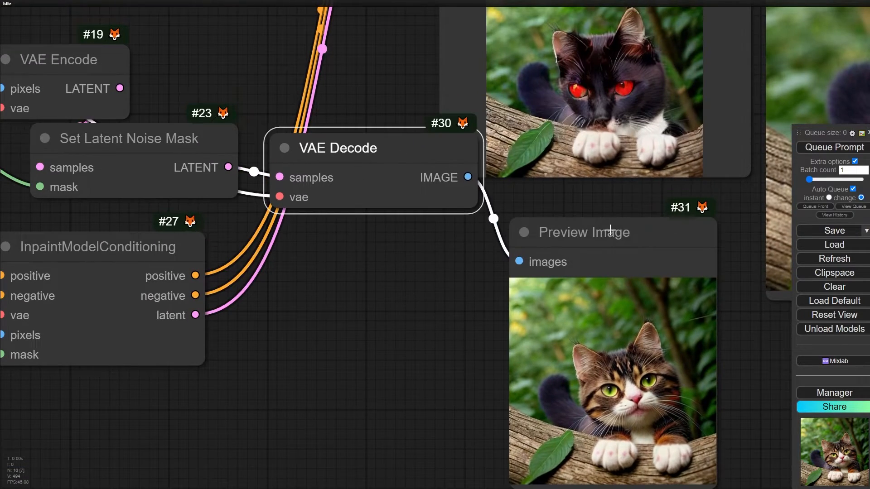
drag(608, 232, 389, 182)
scroll(438, 316, down, 3)
scroll(391, 302, up, 9)
drag(402, 317, 379, 327)
scroll(392, 303, down, 3)
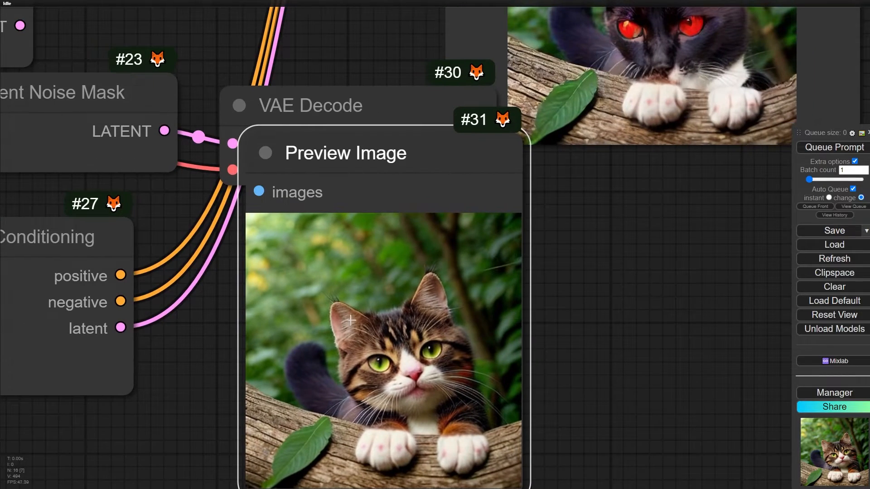
scroll(398, 318, down, 6)
drag(265, 57, 278, 103)
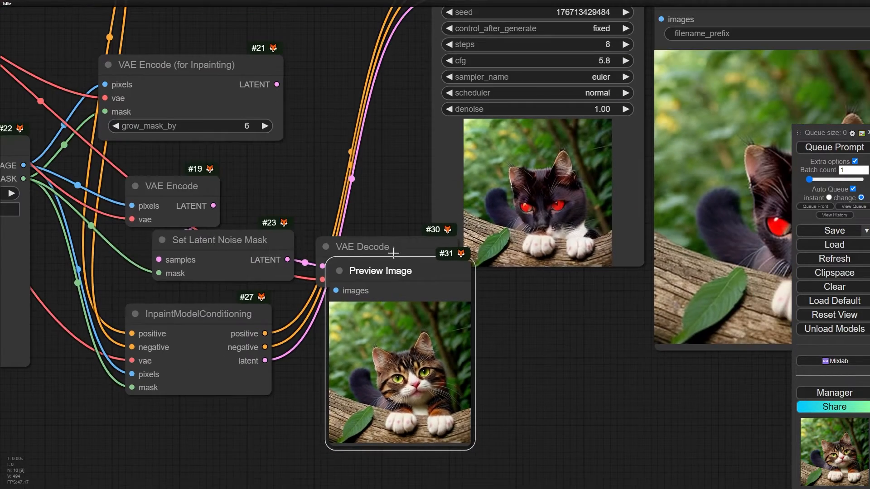
- Move the Preview Image below the VAE Decode and feed that decoder from the LATENT output of VAE Encode (for Inpainting)
drag(393, 270, 414, 309)
drag(276, 84, 322, 267)
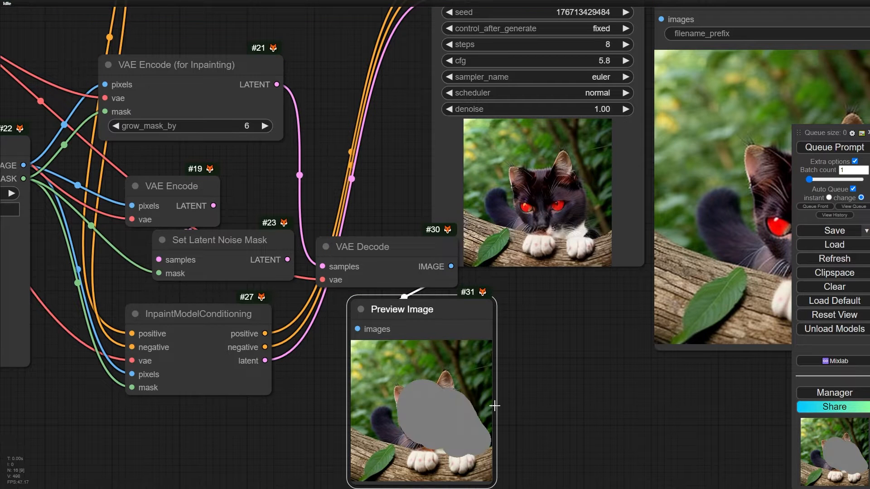
scroll(277, 274, up, 3)
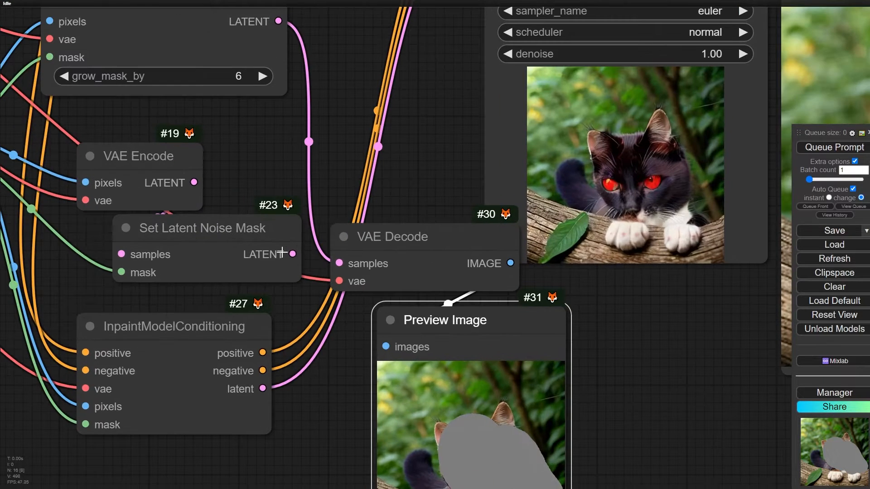
- Reconnect the LATENT output of Set Latent Noise Mask to the samples input of the lower VAE Decode
drag(292, 253, 338, 264)
drag(329, 383, 249, 269)
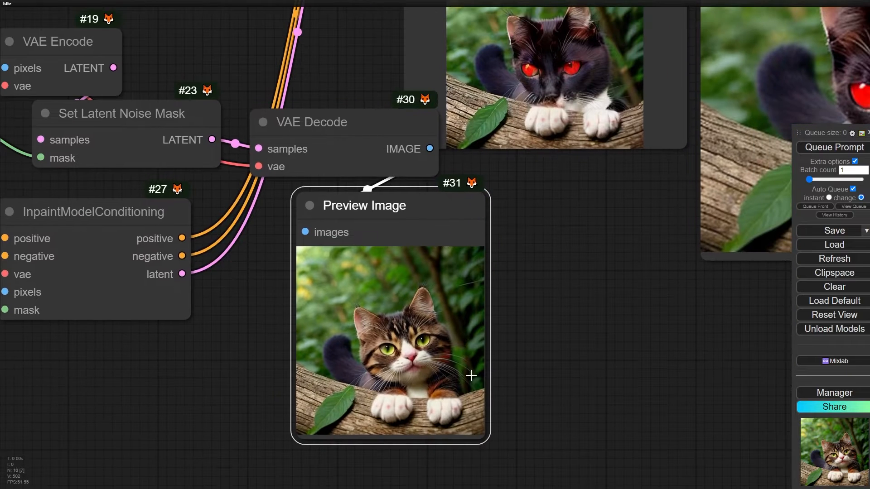
drag(279, 322, 292, 330)
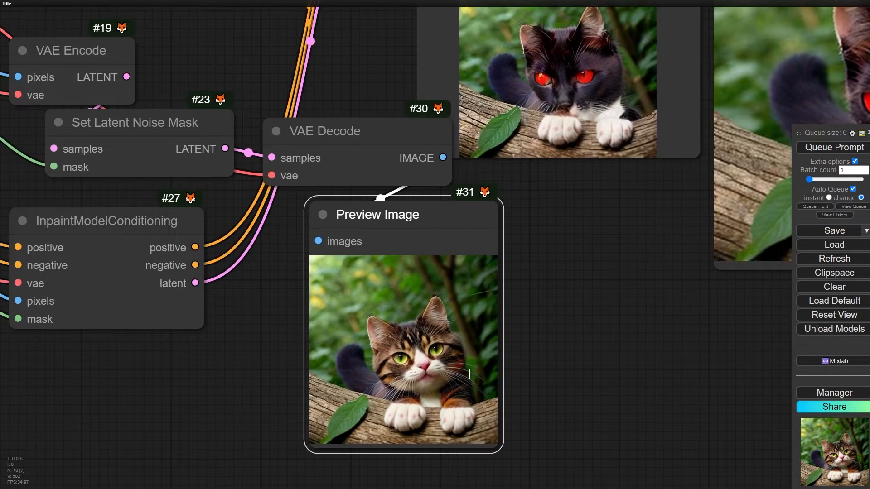
- Examine the cat picture decoded from Set Latent Noise Mask up close in its Preview Image node
scroll(391, 339, up, 3)
scroll(409, 353, down, 1)
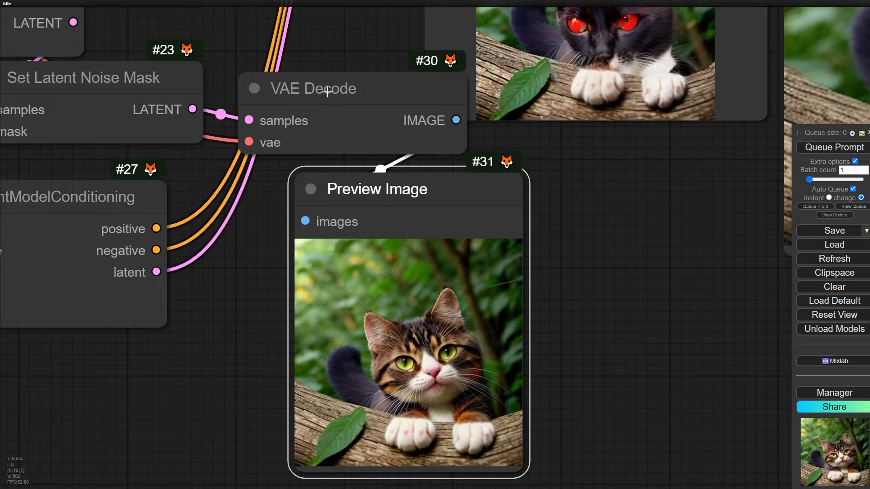
drag(282, 313, 321, 369)
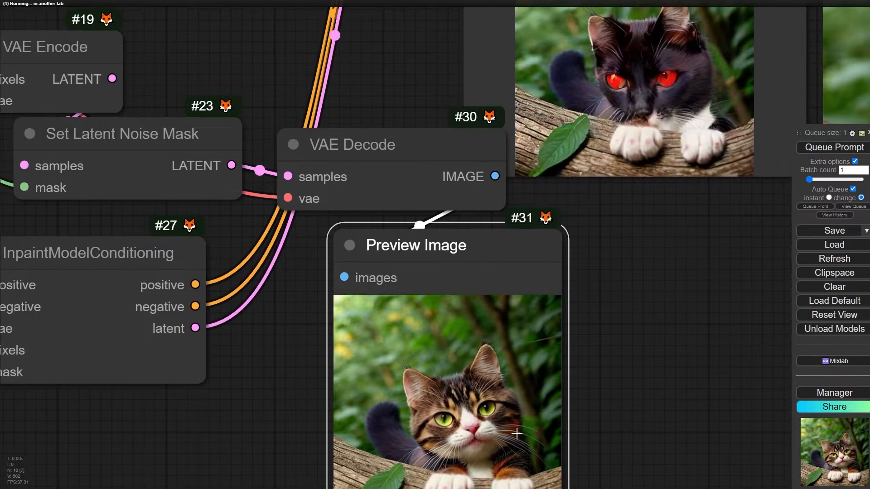
drag(584, 441, 467, 210)
scroll(379, 204, up, 4)
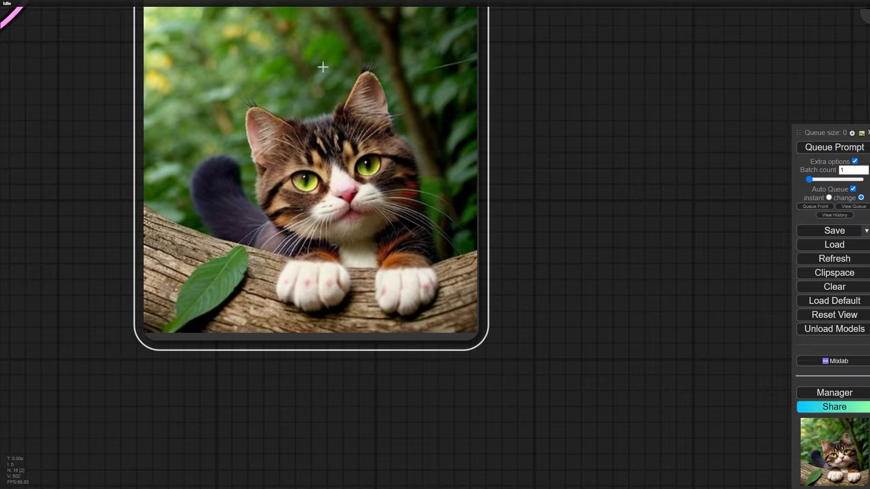
scroll(378, 160, down, 4)
scroll(467, 317, down, 3)
drag(353, 139, 440, 299)
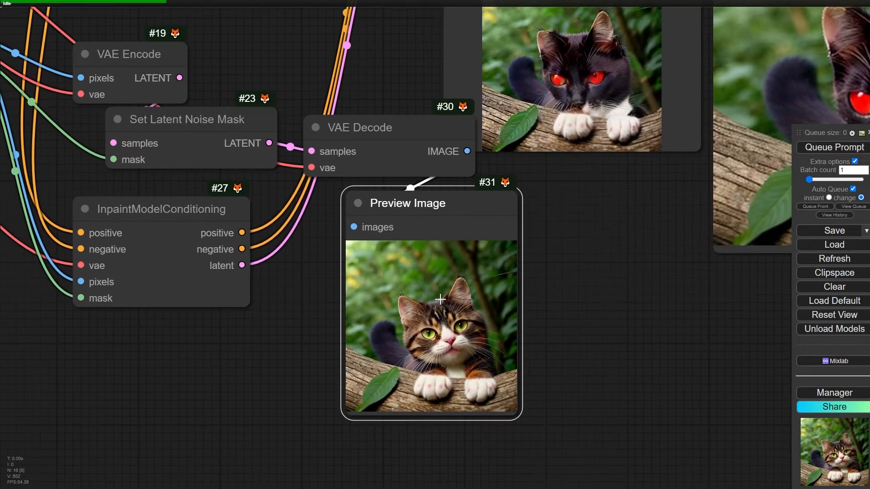
- Shift Set Latent Noise Mask closer under VAE Encode and connect its LATENT output to the KSampler's latent_image input
scroll(201, 109, up, 2)
drag(207, 133, 174, 125)
scroll(263, 202, down, 4)
drag(262, 202, 210, 370)
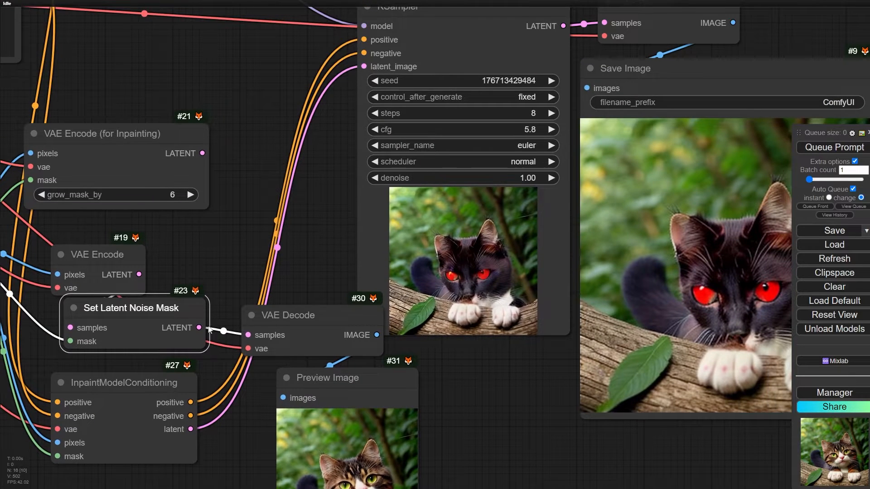
drag(209, 329, 231, 306)
drag(359, 66, 360, 66)
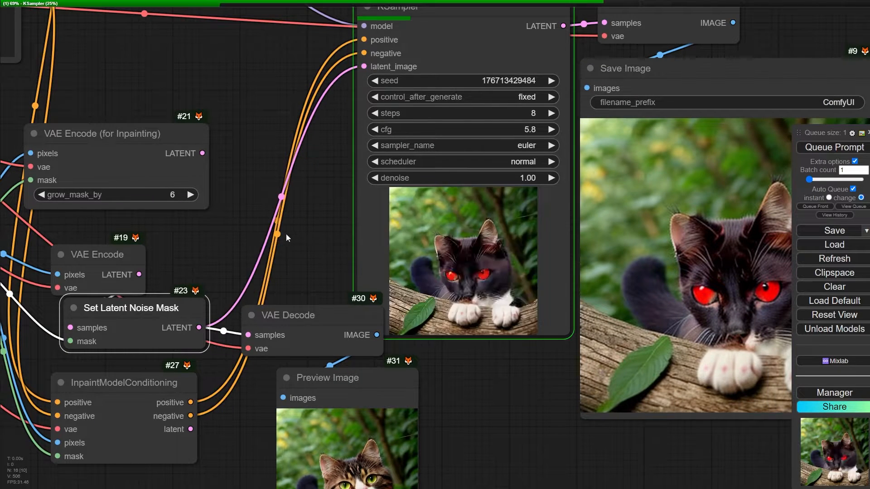
drag(499, 429, 361, 418)
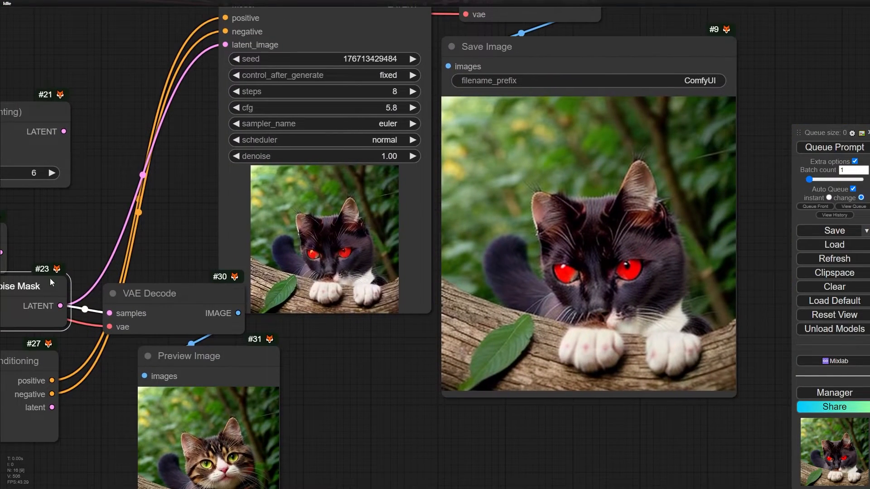
- Lower the KSampler's denoise to 0.47 while it samples from Set Latent Noise Mask, and check the saved image
drag(76, 228, 246, 176)
scroll(116, 239, up, 10)
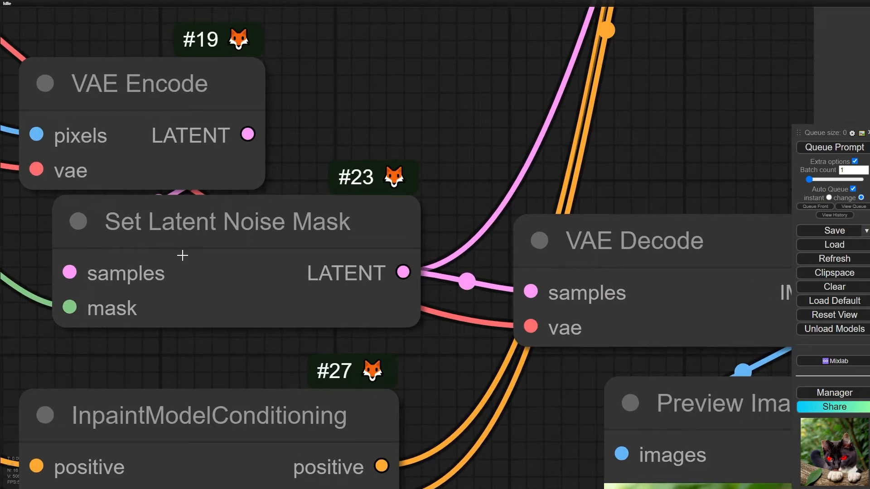
drag(159, 229, 163, 229)
scroll(453, 111, down, 4)
drag(639, 32, 229, 207)
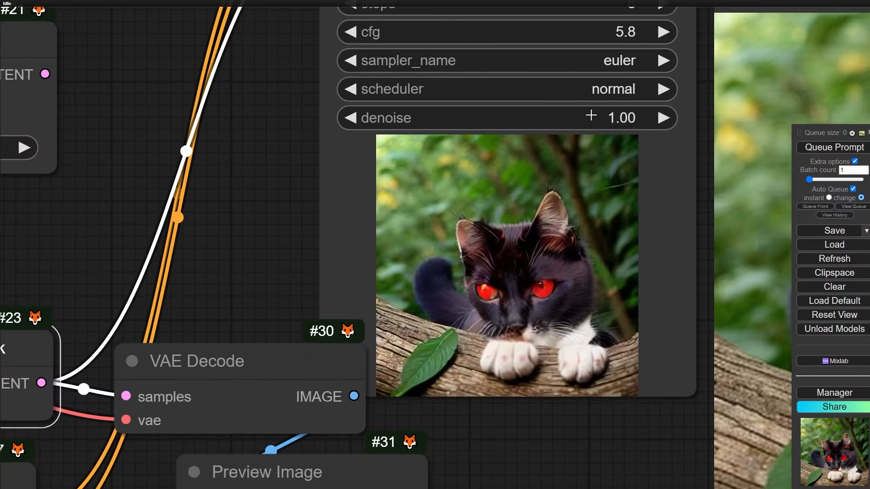
drag(589, 116, 579, 118)
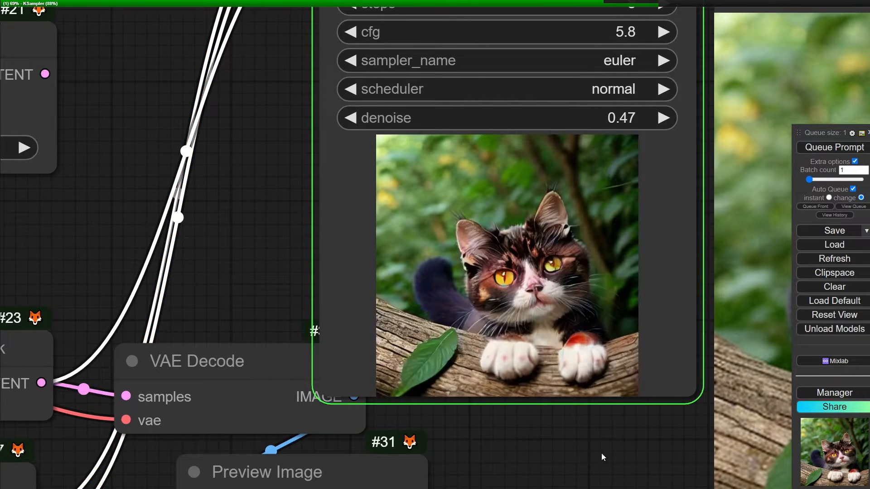
drag(600, 460, 308, 383)
- Vary the KSampler's denoise through 0.31 and 0.00 up to 0.54, comparing the generated cat at each value
scroll(308, 383, down, 1)
scroll(308, 384, down, 1)
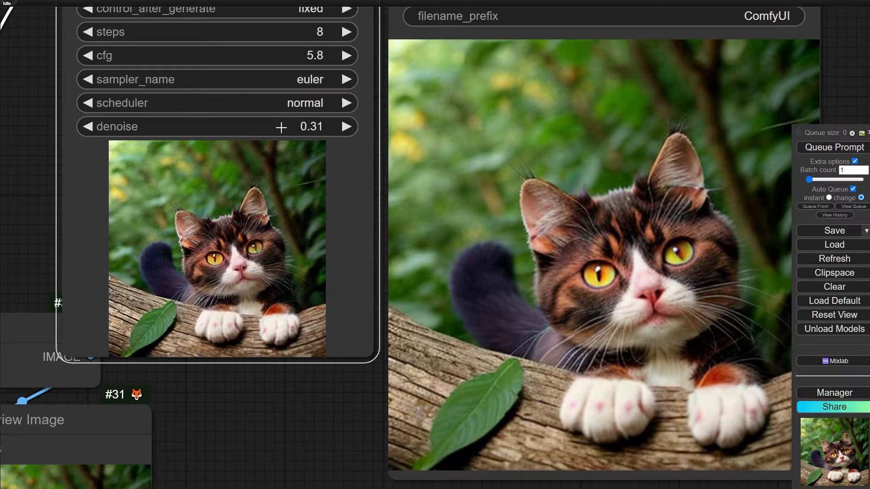
scroll(278, 414, down, 1)
drag(278, 414, 572, 222)
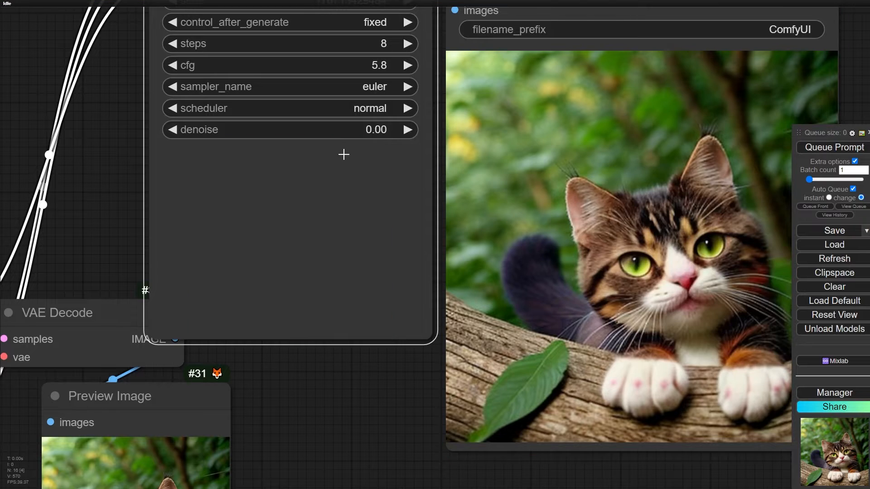
drag(315, 417, 545, 403)
scroll(362, 240, down, 2)
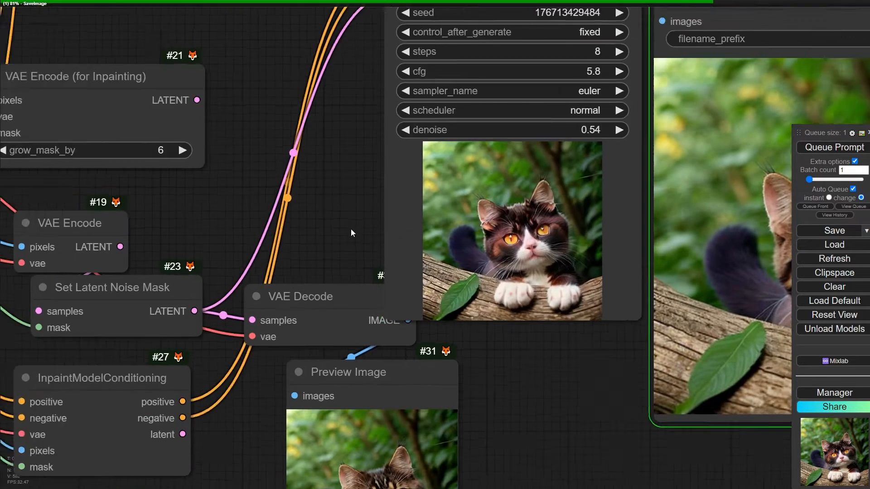
- Connect the LATENT output of VAE Encode (for Inpainting) to the KSampler's latent_image input and inspect the generated image
drag(225, 113, 392, 95)
drag(414, 52, 414, 53)
scroll(86, 125, up, 4)
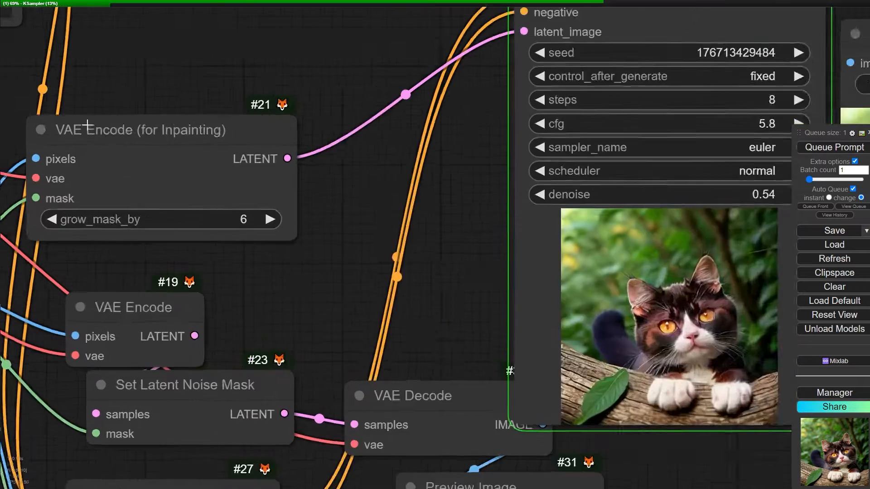
scroll(219, 218, down, 2)
drag(396, 266, 99, 196)
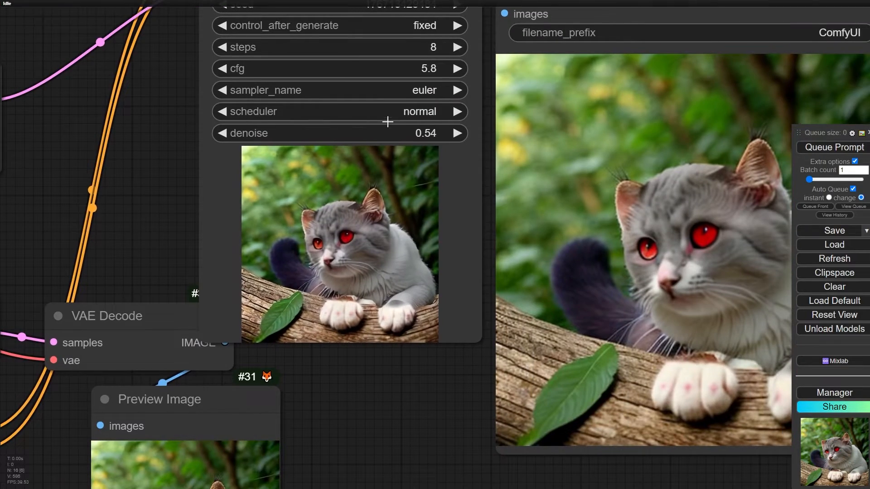
- Lower the KSampler's denoise to 0.12 and examine the masked area in the saved image
drag(384, 134, 373, 134)
drag(434, 437, 283, 393)
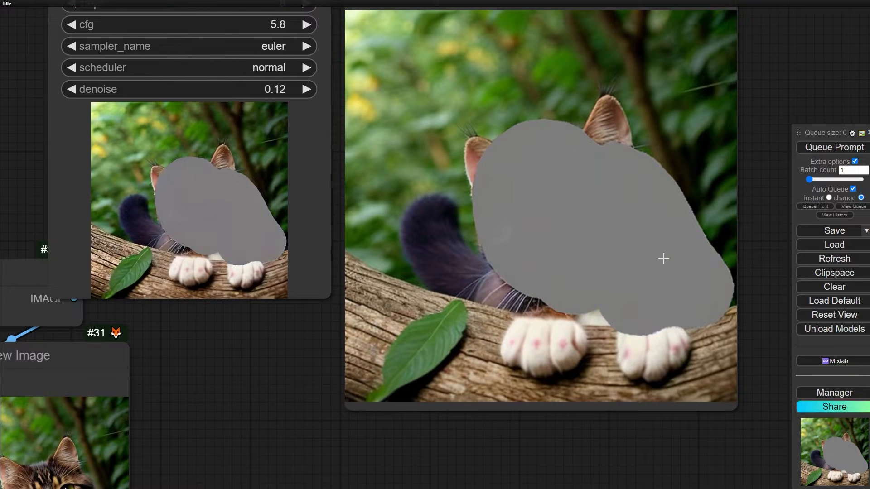
scroll(652, 259, down, 6)
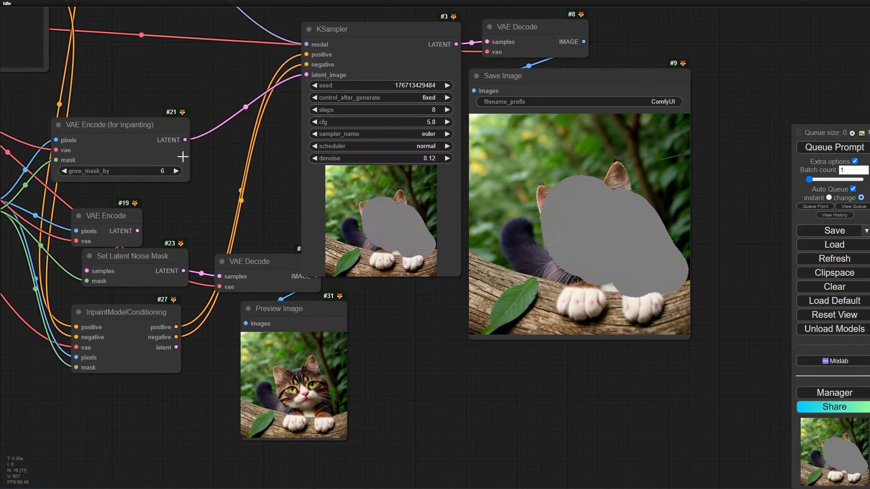
- Shift the VAE Encode (for Inpainting) node slightly farther from the KSampler
drag(188, 181, 147, 164)
drag(132, 133, 123, 129)
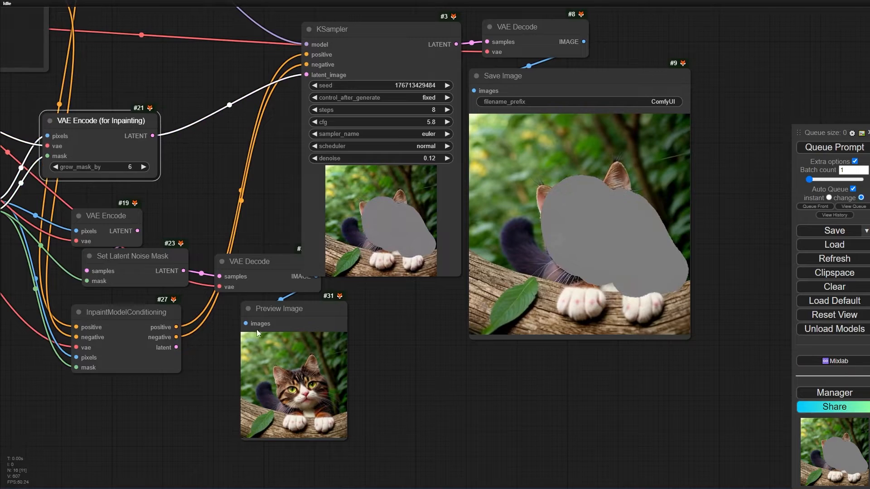
- Move the Preview Image and its VAE Decode down into the free space beside InpaintModelConditioning
scroll(260, 372, up, 4)
click(165, 306)
scroll(165, 305, up, 4)
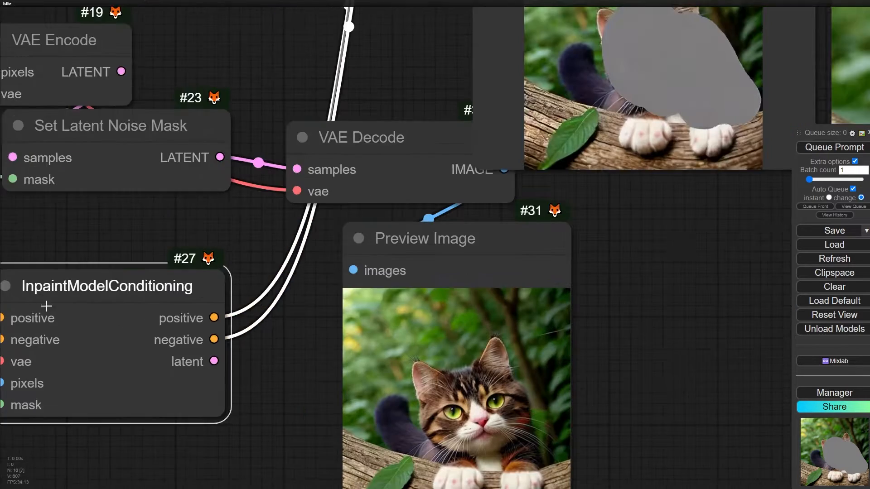
drag(483, 91, 479, 146)
drag(620, 294, 779, 474)
drag(399, 364, 409, 258)
drag(439, 43, 461, 149)
- Connect InpaintModelConditioning's latent output to the samples input of the nearby VAE Decode and view the preview
drag(302, 204, 333, 200)
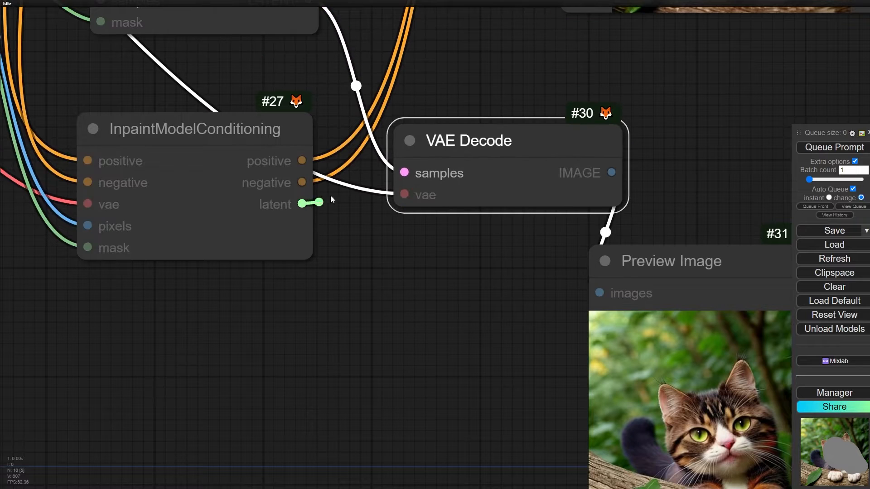
drag(402, 171, 403, 171)
drag(338, 253, 156, 159)
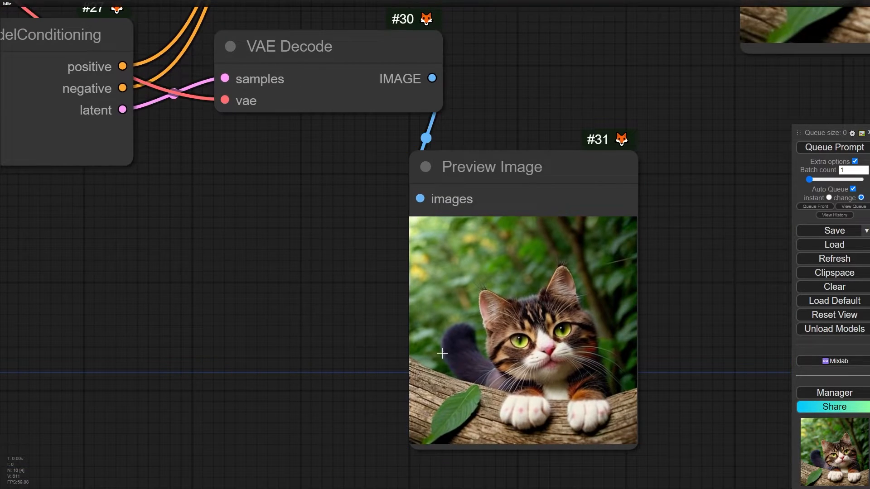
- Tidy the VAE Decode and Preview Image in a row beside InpaintModelConditioning, and examine the decoded cat up close
scroll(330, 284, down, 4)
drag(319, 229, 363, 268)
scroll(309, 168, up, 2)
drag(348, 164, 347, 209)
scroll(142, 192, up, 4)
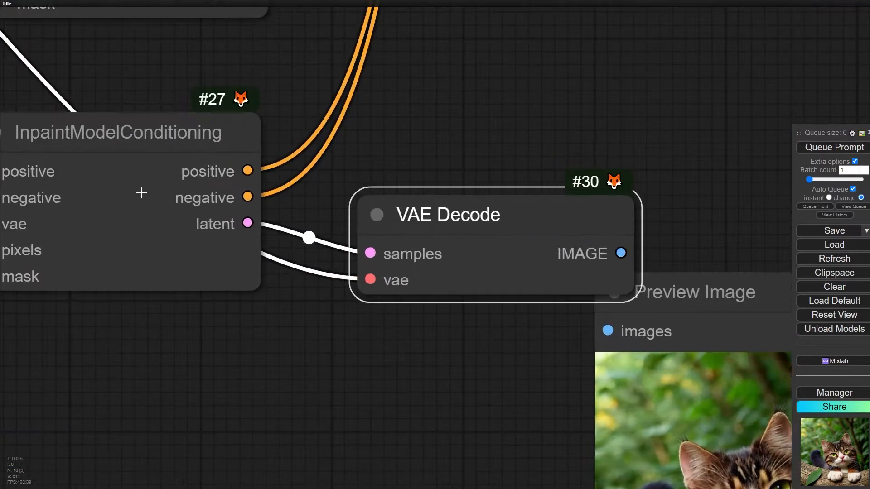
drag(130, 244, 186, 253)
scroll(140, 202, down, 4)
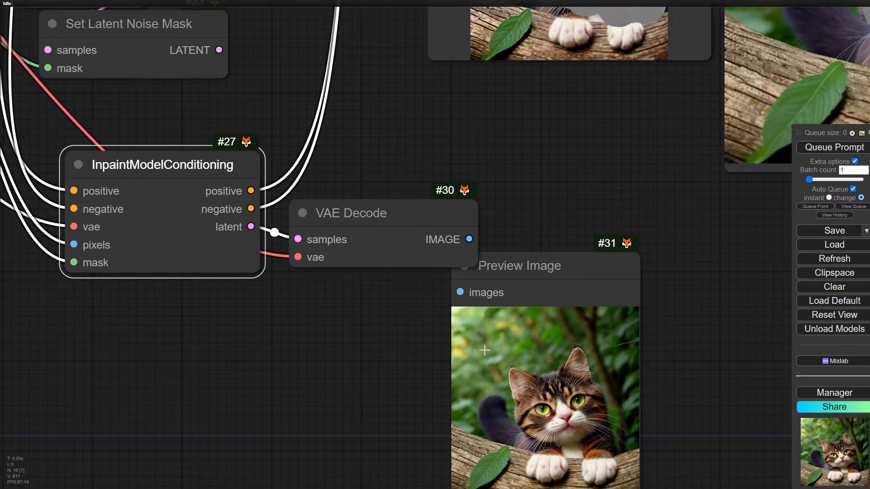
drag(484, 350, 514, 323)
scroll(486, 295, up, 5)
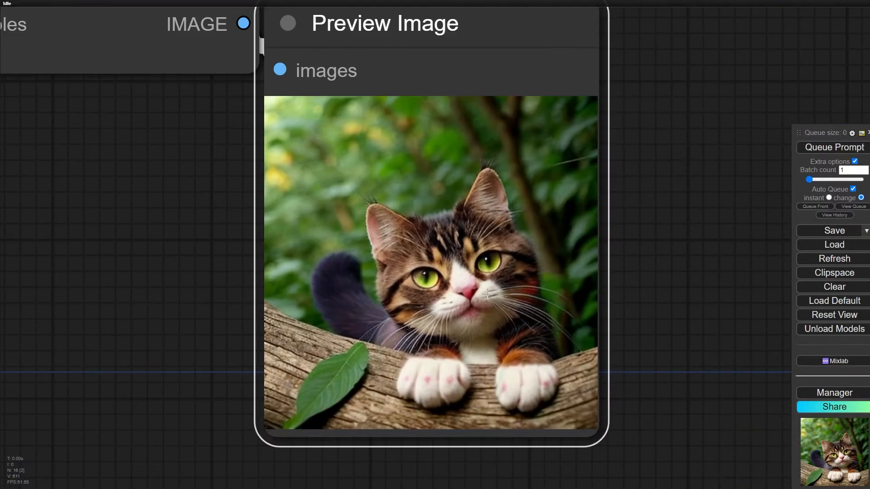
scroll(486, 274, down, 9)
- Raise the KSampler's denoise to 0.40 while it samples from VAE Encode (for Inpainting)
drag(476, 120, 378, 425)
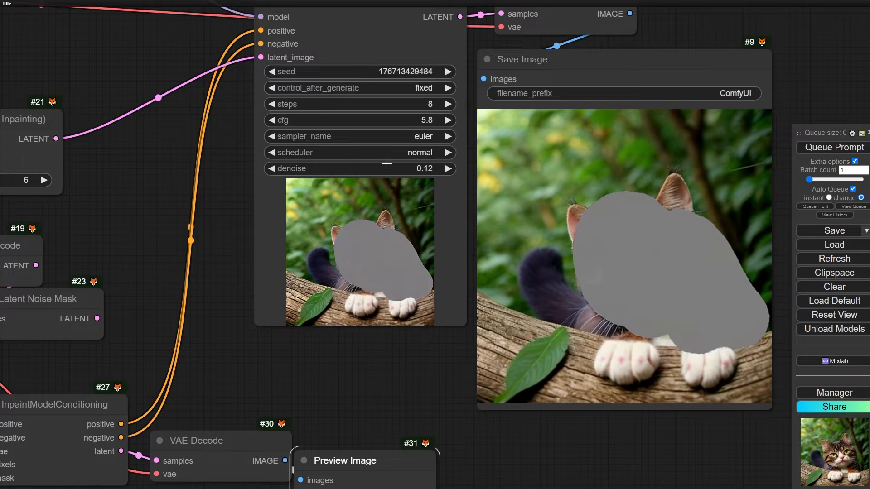
mouse_move(387, 164)
mouse_down()
mouse_move(400, 167)
mouse_move(381, 167)
mouse_up()
scroll(327, 208, down, 2)
drag(245, 260, 257, 249)
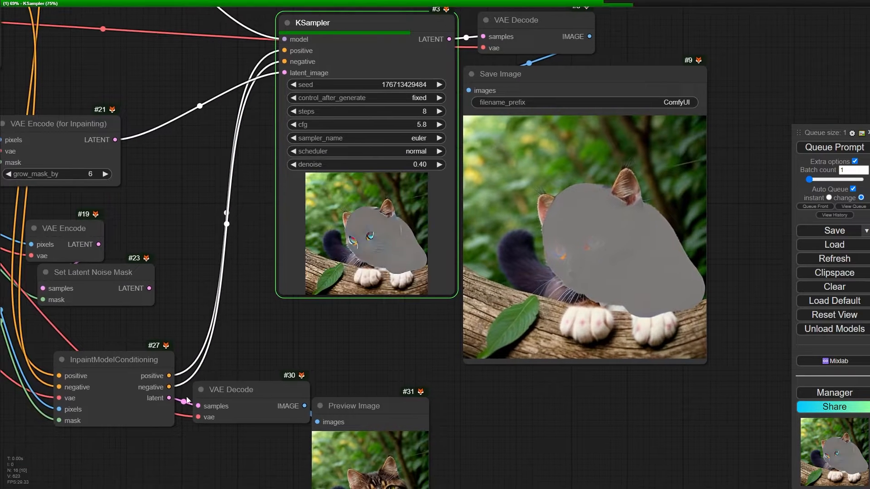
- Connect InpaintModelConditioning's latent output to the KSampler's latent_image input and view the regenerated cat
drag(169, 399, 285, 72)
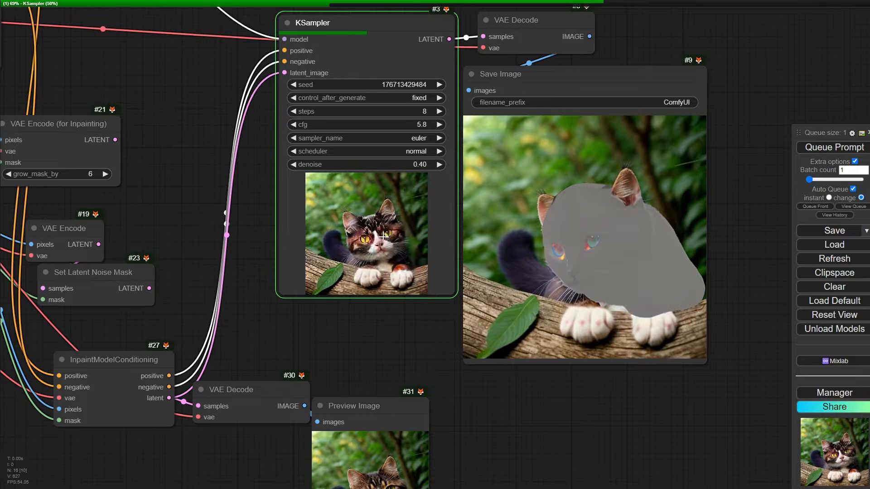
scroll(421, 164, up, 2)
scroll(423, 167, up, 2)
- Try the KSampler's denoise at 0.57 and set it to 0.36, comparing the images produced through InpaintModelConditioning
drag(399, 163, 406, 165)
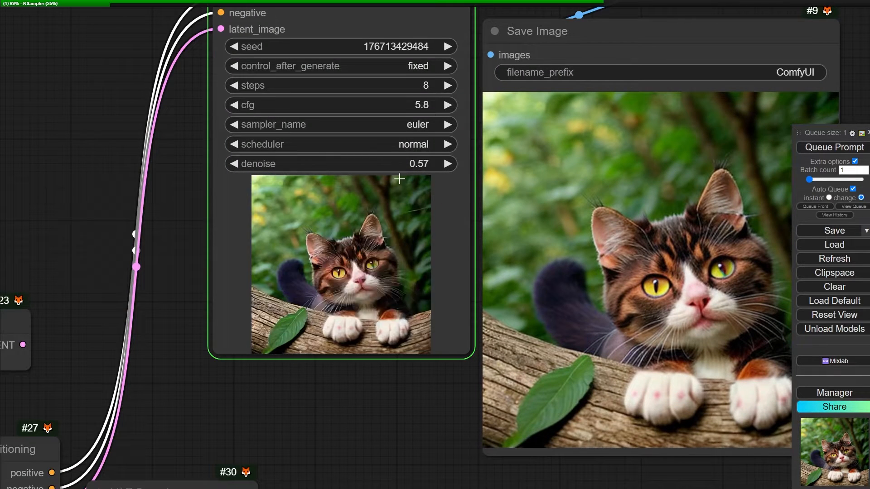
drag(391, 393, 280, 378)
drag(279, 155, 262, 156)
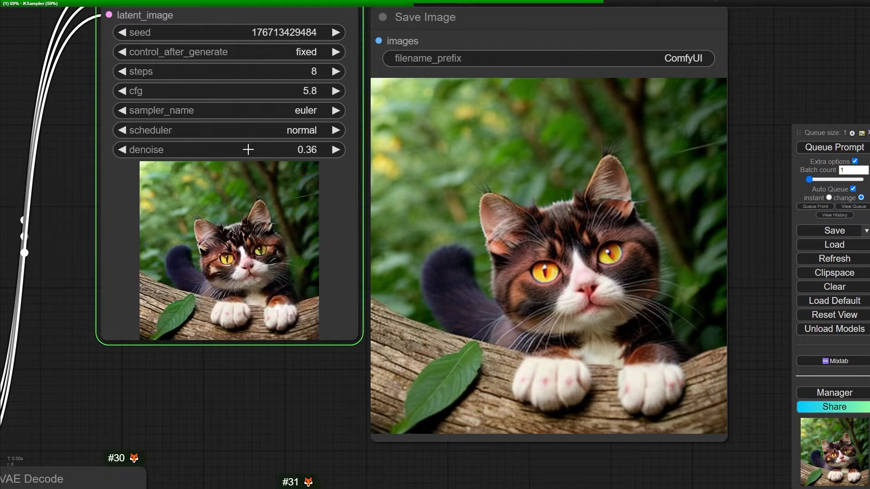
- Move the Set Latent Noise Mask node slightly down, away from the VAE Encode above it
scroll(251, 149, down, 4)
drag(138, 275, 535, 177)
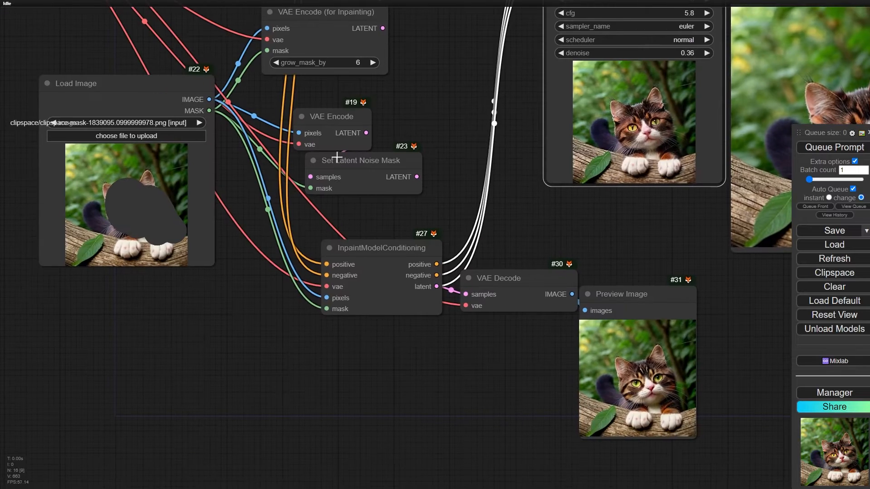
scroll(344, 157, up, 3)
drag(381, 158, 377, 165)
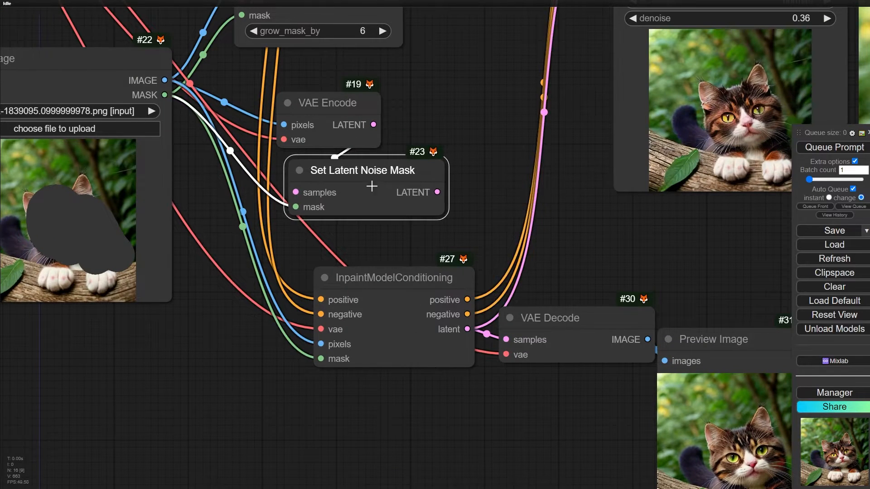
scroll(455, 142, down, 1)
drag(455, 142, 373, 253)
drag(221, 97, 225, 95)
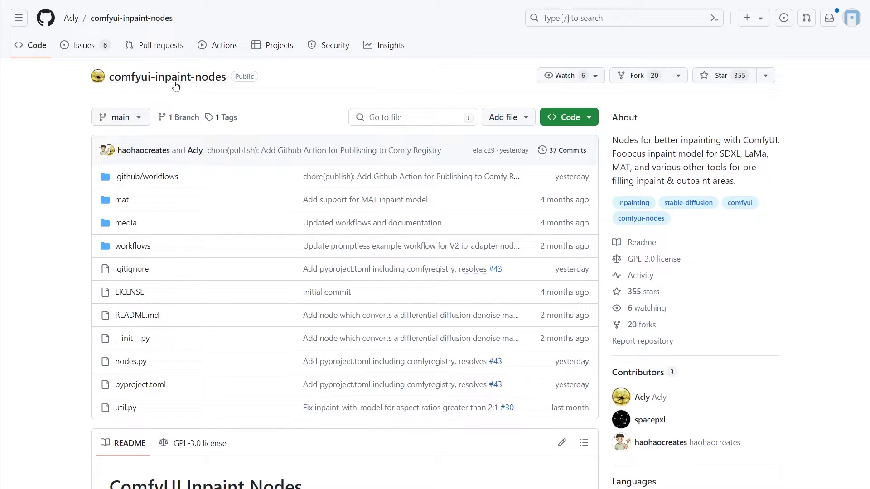
- Read the Fooocus Inpaint section of the comfyui-inpaint-nodes repository's README on GitHub, including its example workflow
scroll(222, 254, down, 7)
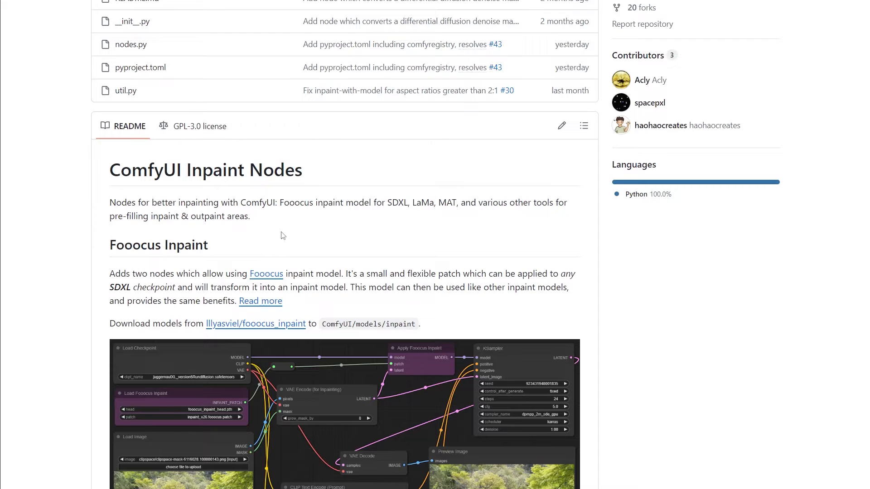
scroll(408, 261, down, 5)
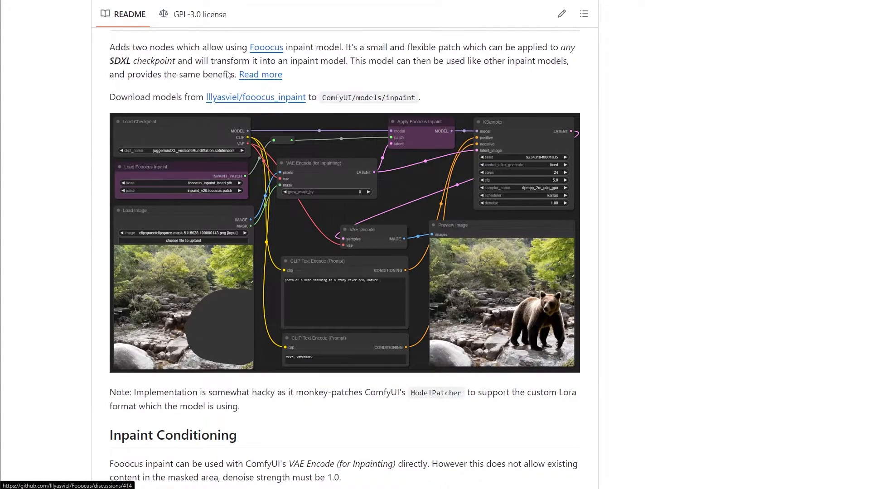
scroll(272, 213, up, 3)
scroll(251, 199, down, 1)
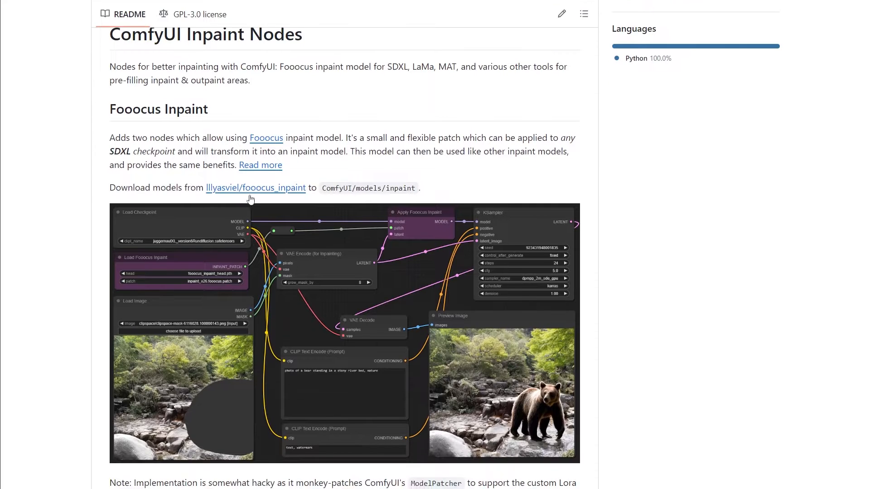
scroll(270, 262, down, 6)
scroll(271, 262, down, 8)
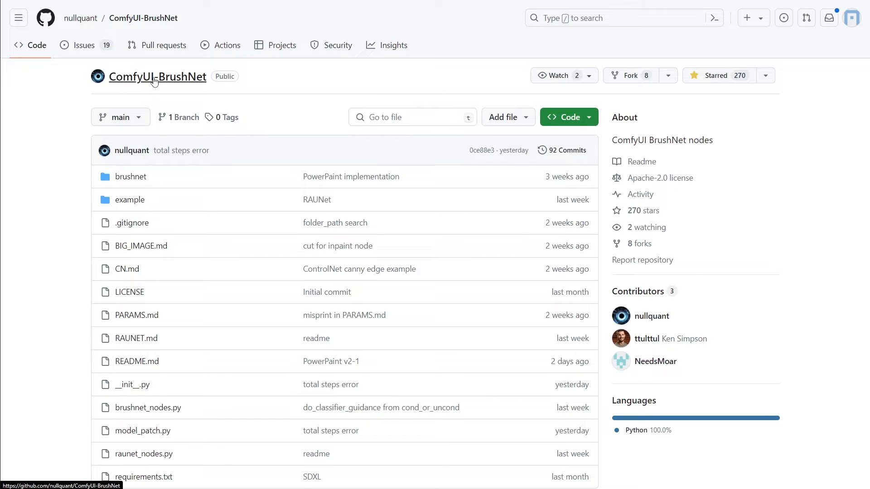
- Look through the ComfyUI-BrushNet repository's README on GitHub, covering its updates, installation instructions and example workflows
scroll(290, 196, down, 10)
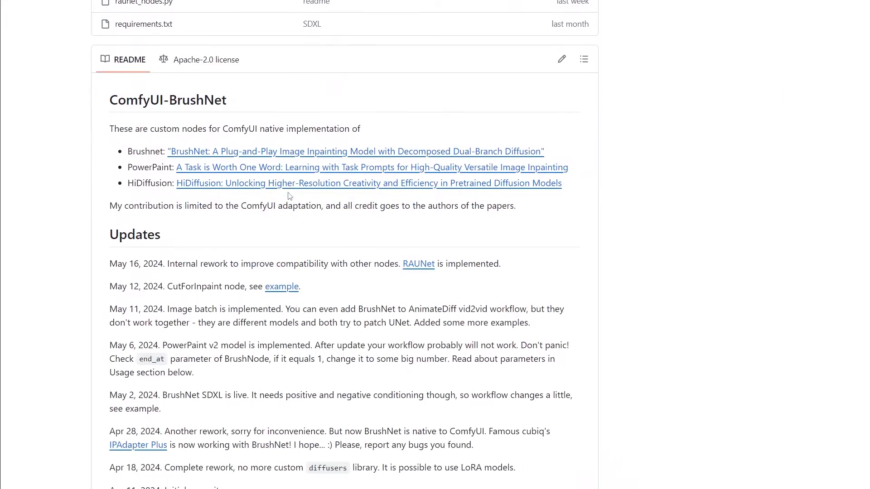
scroll(290, 195, down, 9)
scroll(281, 202, up, 10)
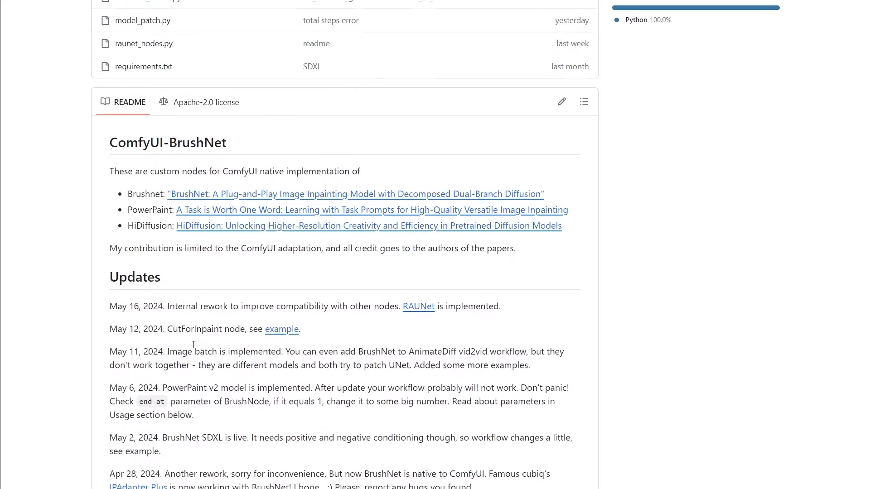
scroll(194, 345, down, 7)
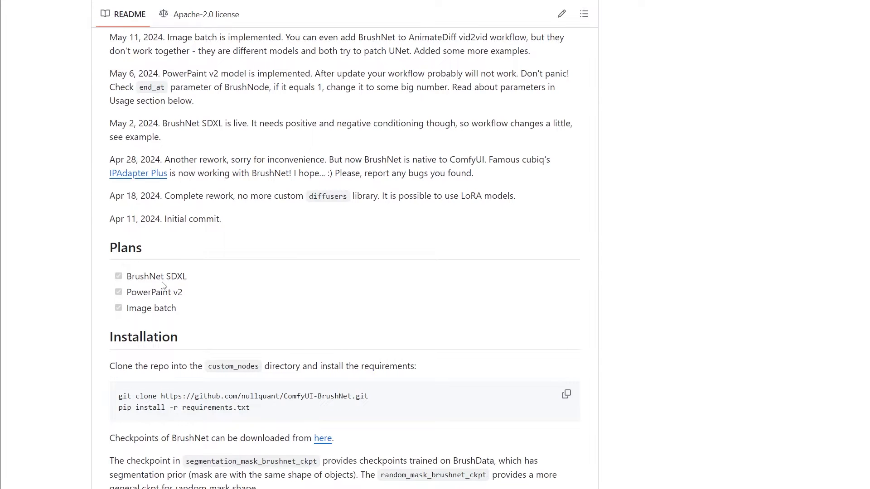
scroll(164, 286, down, 20)
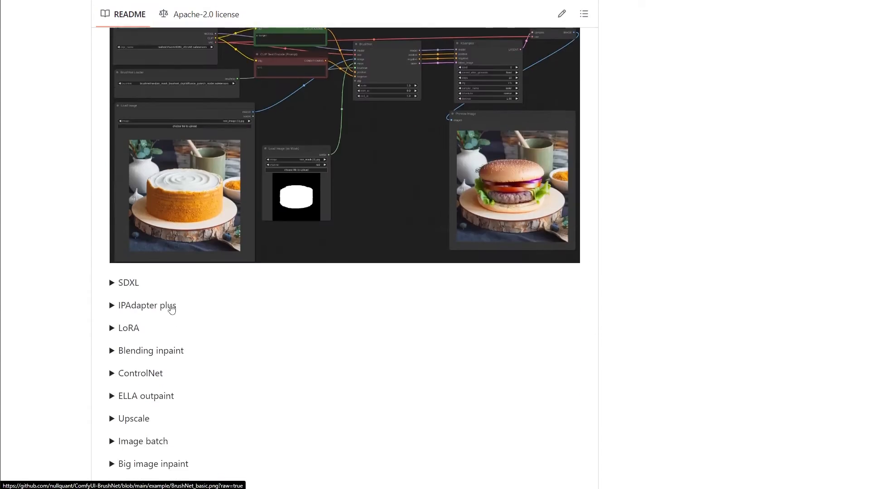
scroll(172, 307, down, 6)
scroll(208, 325, up, 10)
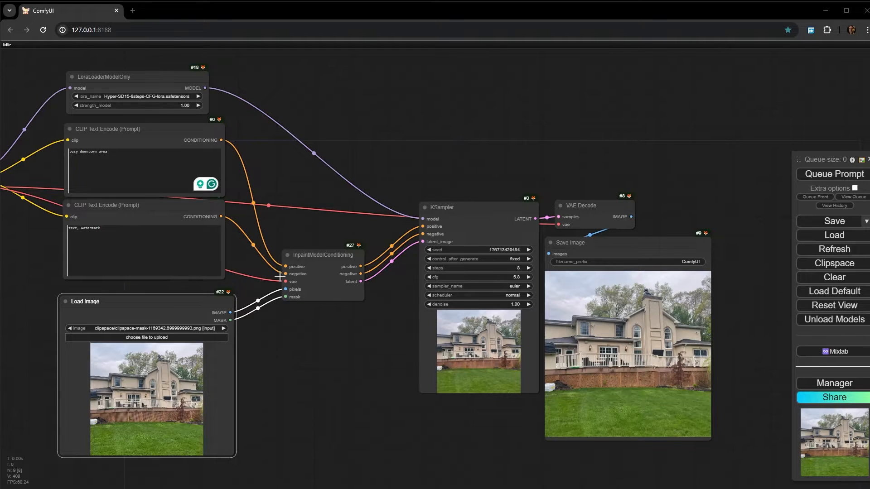
- Review the ComfyUI house workflow's positive prompt, Load Checkpoint, InpaintModelConditioning and Load Image nodes
scroll(93, 136, up, 8)
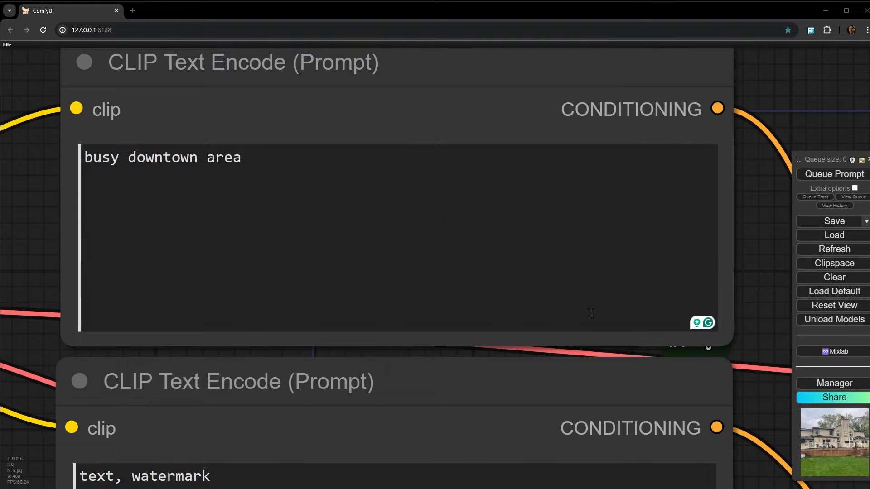
click(483, 282)
scroll(774, 244, down, 12)
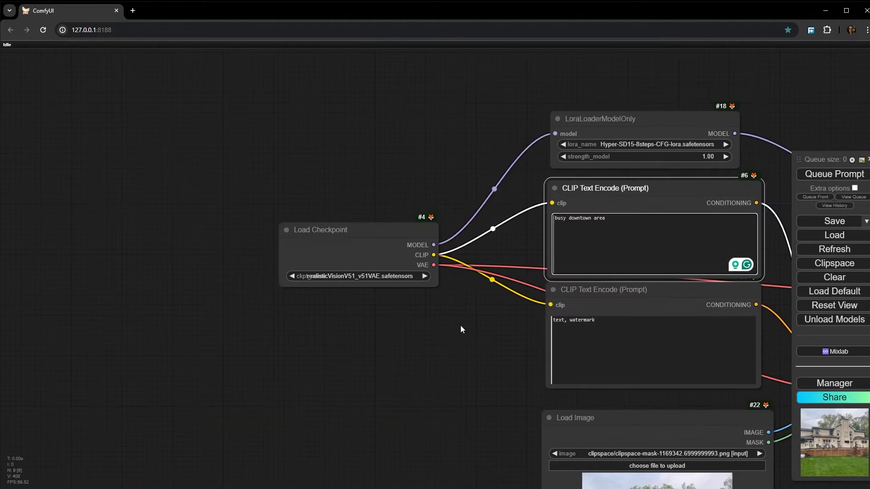
drag(461, 324, 52, 156)
scroll(401, 158, up, 2)
scroll(441, 169, up, 9)
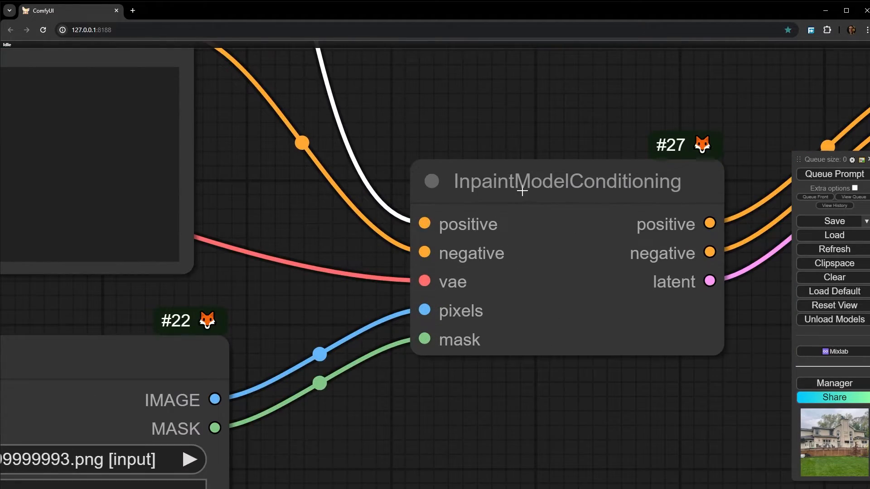
scroll(522, 191, down, 10)
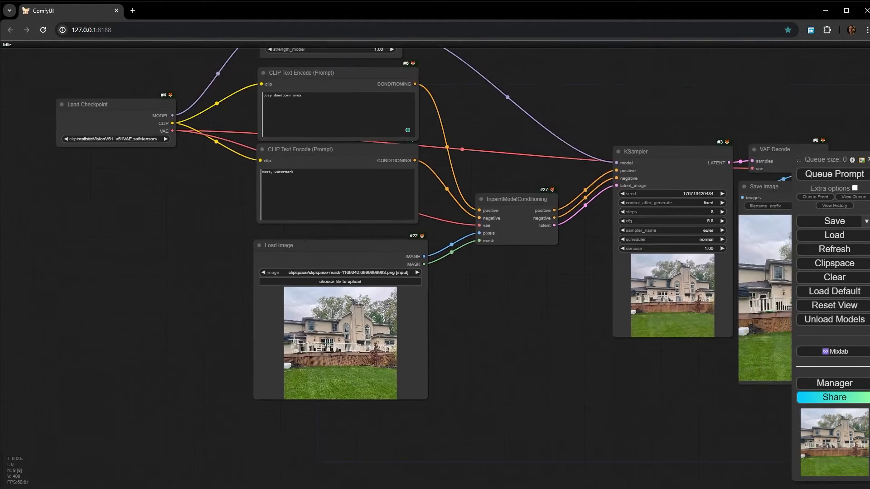
scroll(297, 340, up, 7)
scroll(583, 331, down, 4)
drag(588, 320, 312, 284)
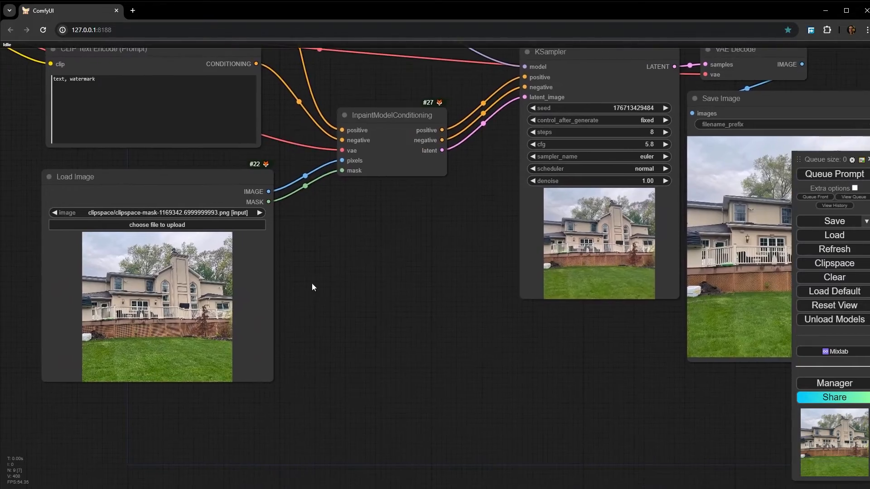
- Mask the left part of the house photo from sky to lawn in the MaskEditor and save the mask to the Load Image node
scroll(312, 284, up, 4)
right_click(360, 354)
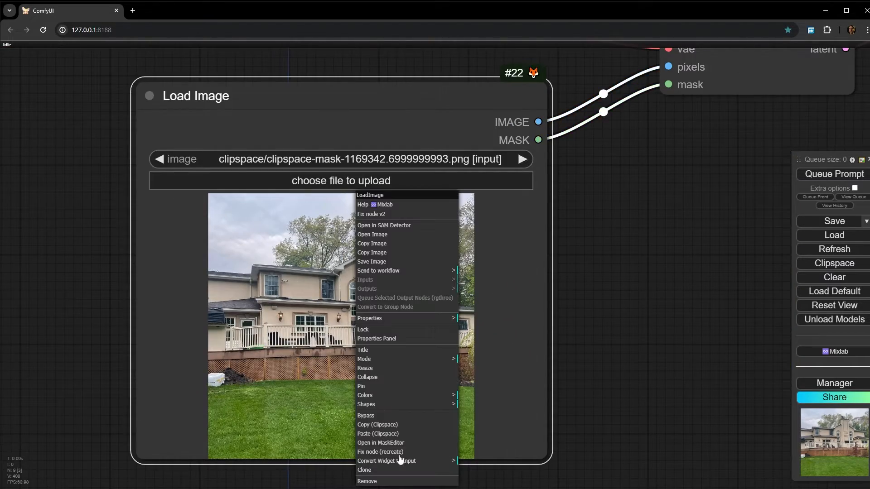
click(380, 442)
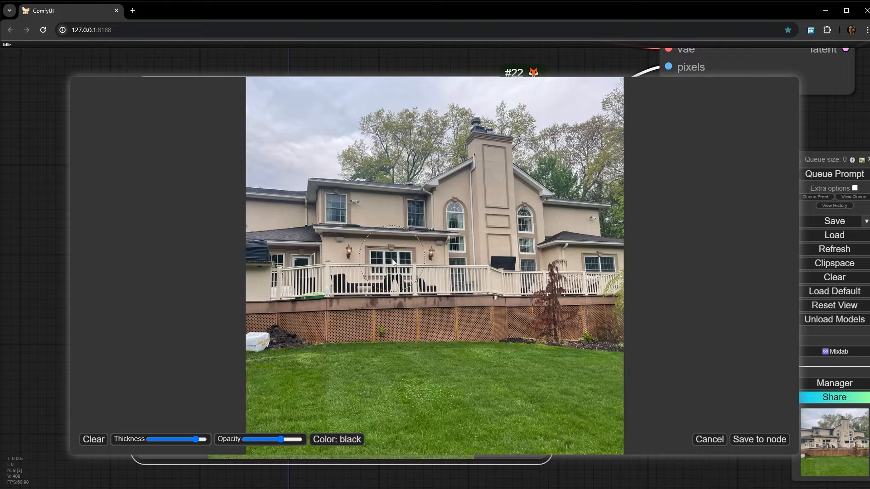
mouse_move(317, 140)
mouse_down()
mouse_move(276, 98)
mouse_move(313, 299)
mouse_move(268, 430)
mouse_move(284, 160)
mouse_move(302, 102)
mouse_move(341, 202)
mouse_move(338, 471)
mouse_move(360, 114)
mouse_move(389, 132)
mouse_up()
drag(354, 371, 360, 474)
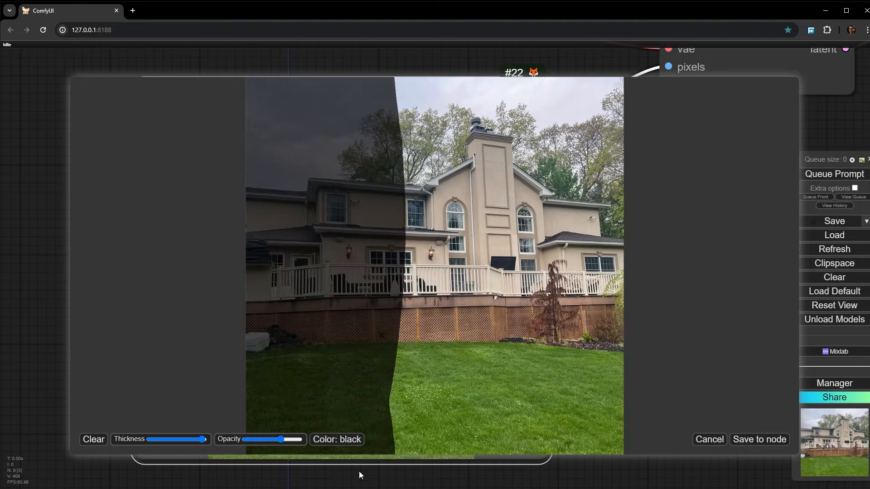
ctrl+scroll(385, 239, down, 2)
shift+drag(359, 206, 342, 218)
ctrl+drag(330, 181, 376, 299)
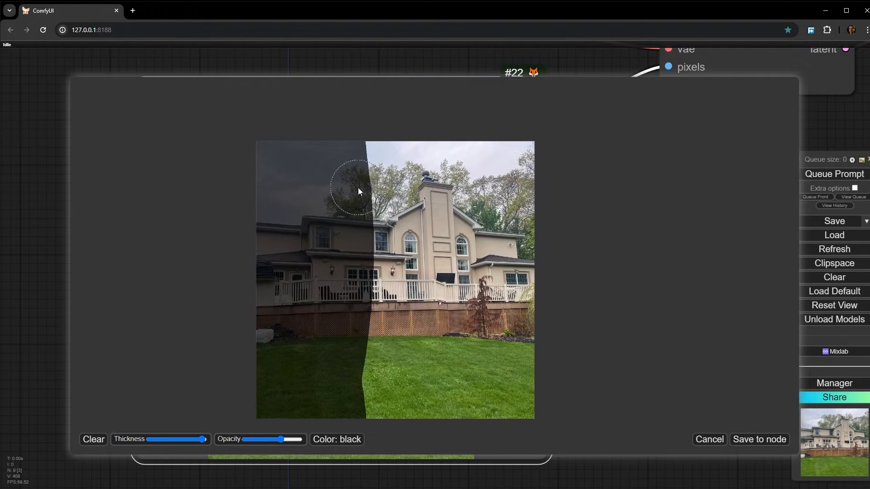
click(739, 440)
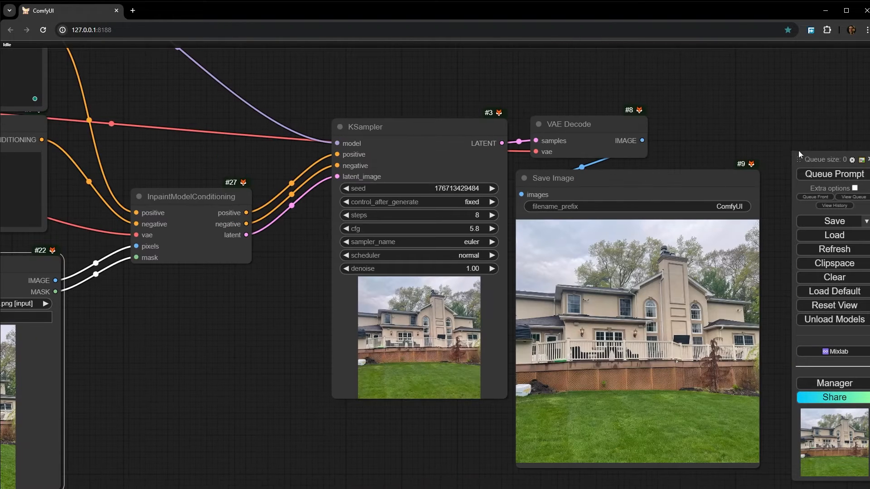
- Generate the image with the prompt "busy downtown area" and inspect how the masked part meets the house and lawn
click(824, 175)
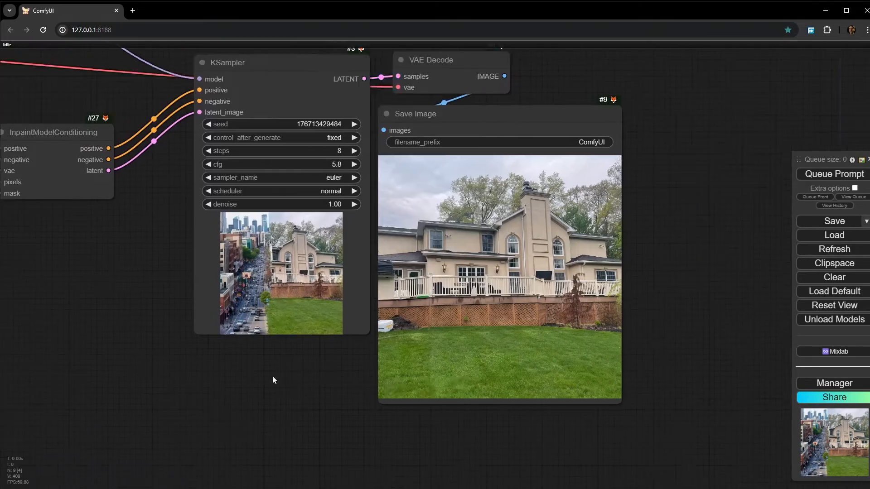
drag(427, 448, 272, 375)
scroll(469, 340, up, 10)
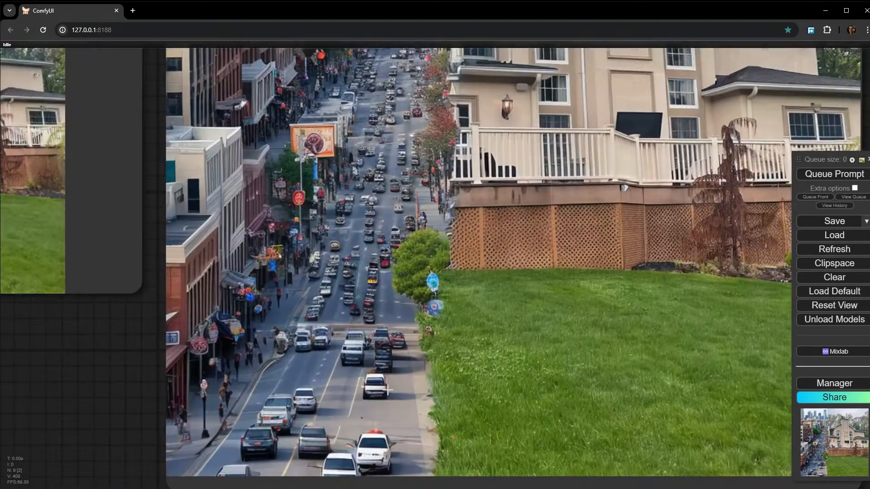
scroll(391, 391, down, 4)
drag(411, 308, 405, 317)
scroll(392, 179, down, 4)
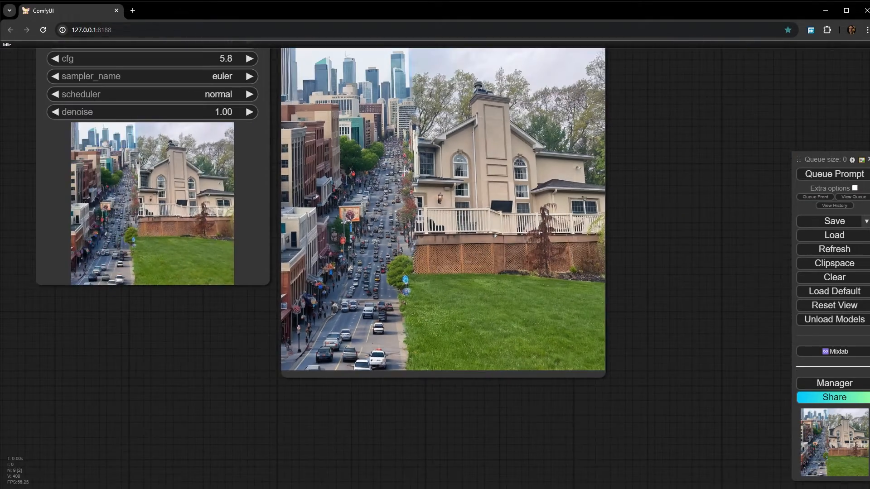
- Clear the house photo's mask, paint a broad horizontal mask across the lawn instead, and save it to the Load Image node
drag(407, 146, 514, 198)
scroll(529, 192, down, 4)
drag(167, 221, 651, 202)
scroll(328, 271, up, 3)
scroll(384, 293, up, 7)
right_click(442, 199)
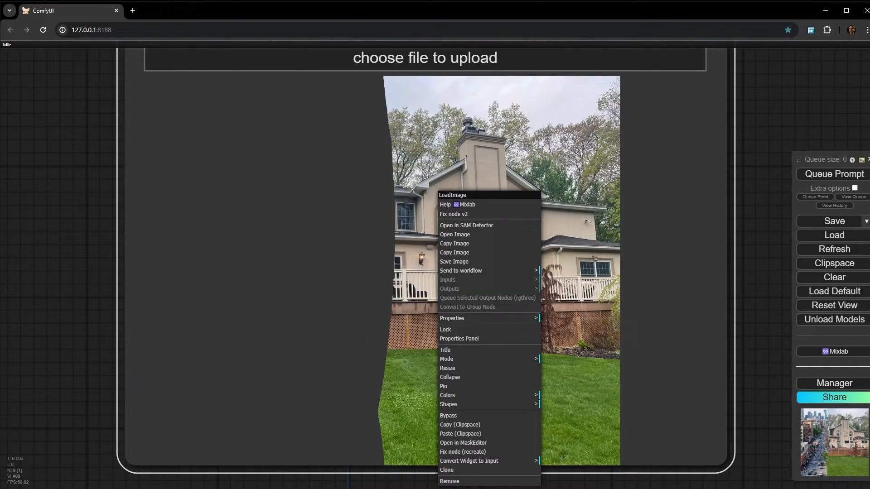
click(483, 443)
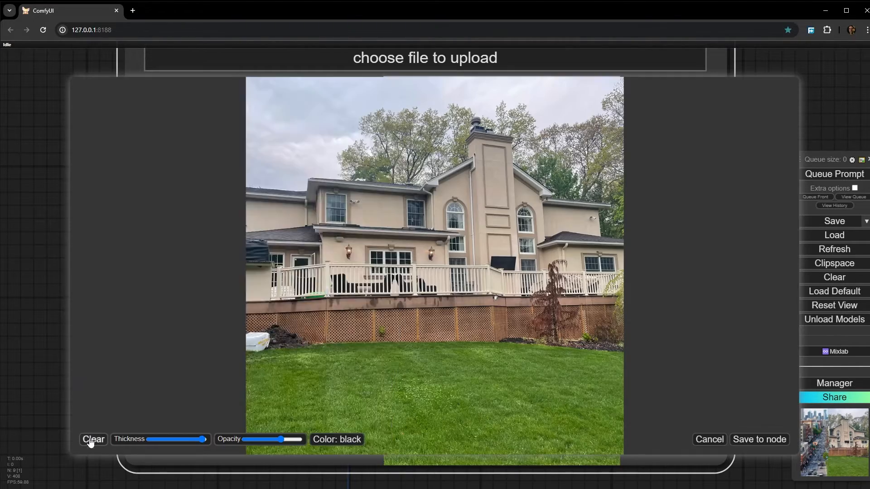
mouse_move(553, 394)
mouse_down()
mouse_move(416, 397)
mouse_move(333, 422)
mouse_move(253, 414)
mouse_up()
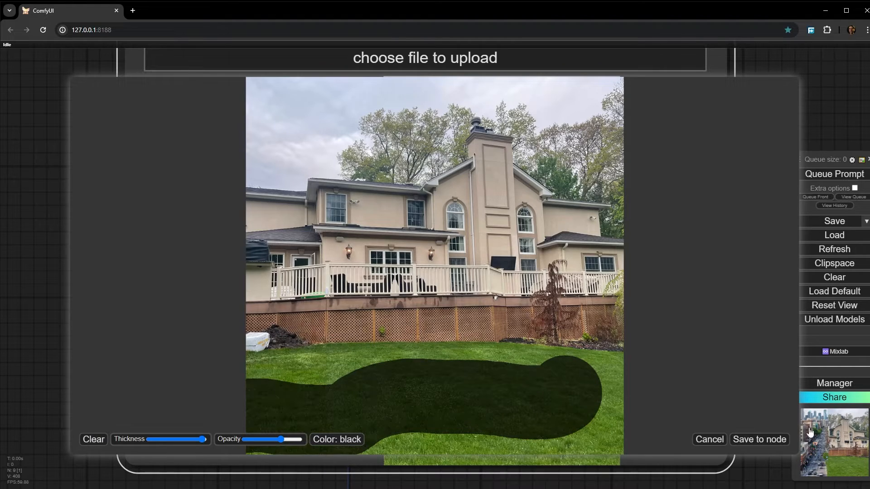
click(770, 441)
- Replace the positive prompt "busy downtown area" with "water lake"
scroll(333, 265, down, 13)
drag(229, 175, 315, 483)
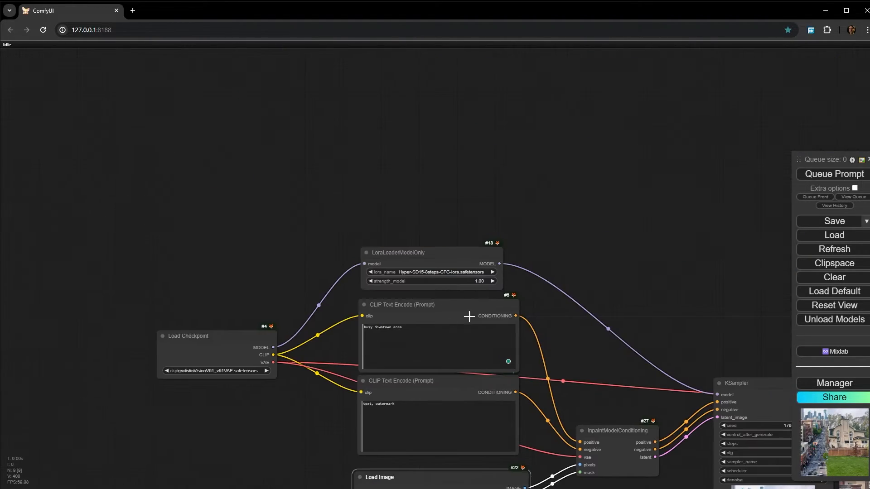
scroll(317, 323, up, 3)
scroll(316, 326, up, 8)
drag(391, 380, 277, 323)
drag(446, 272, 289, 282)
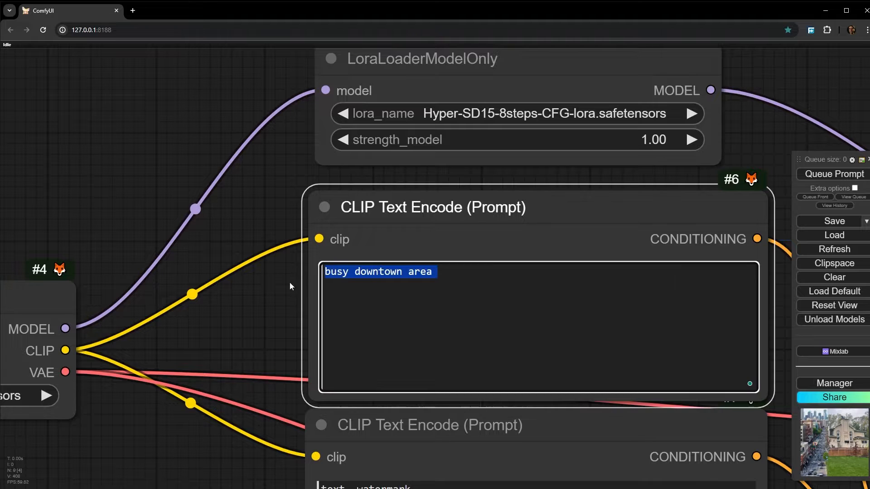
text(water )
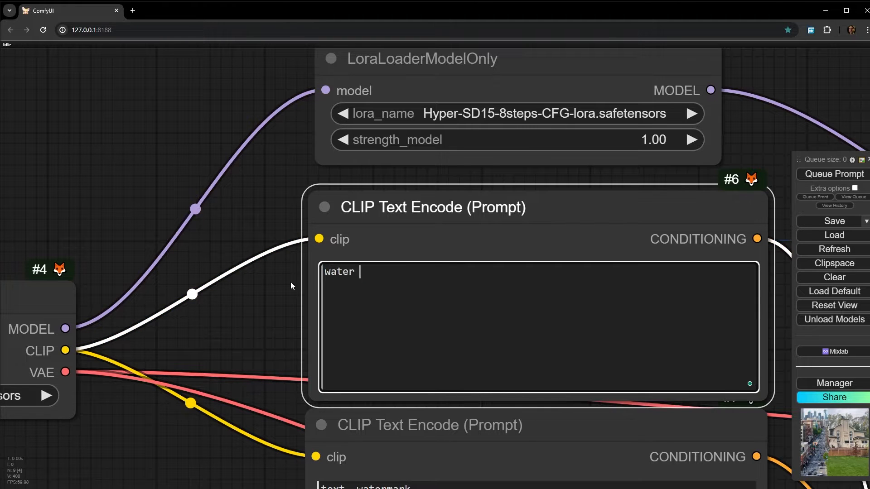
text(lake)
click(258, 290)
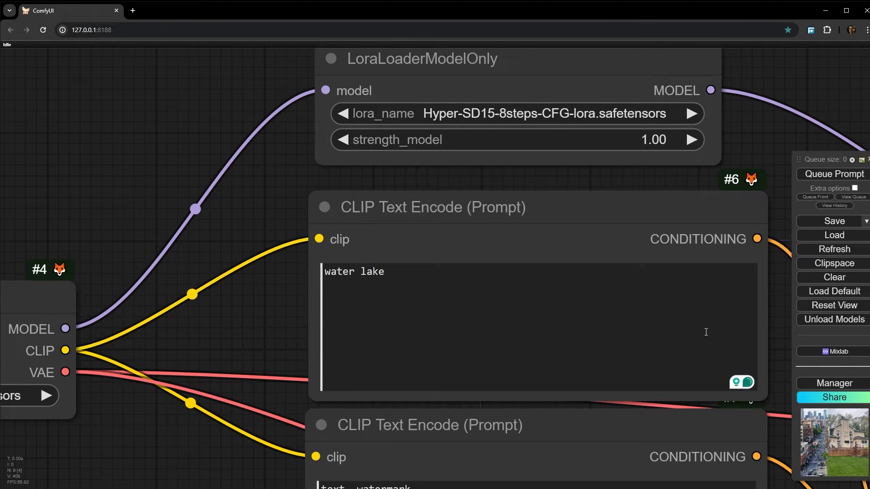
- Generate the image from the lawn mask and lake prompt, and examine the inpainted water and its reflections in the saved image
click(810, 181)
drag(244, 432, 58, 120)
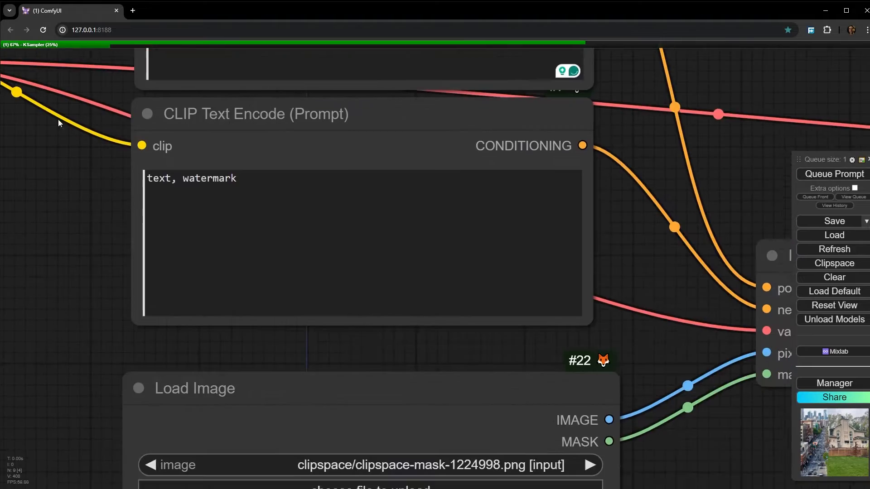
drag(739, 364, 40, 119)
scroll(74, 125, down, 4)
drag(258, 327, 27, 280)
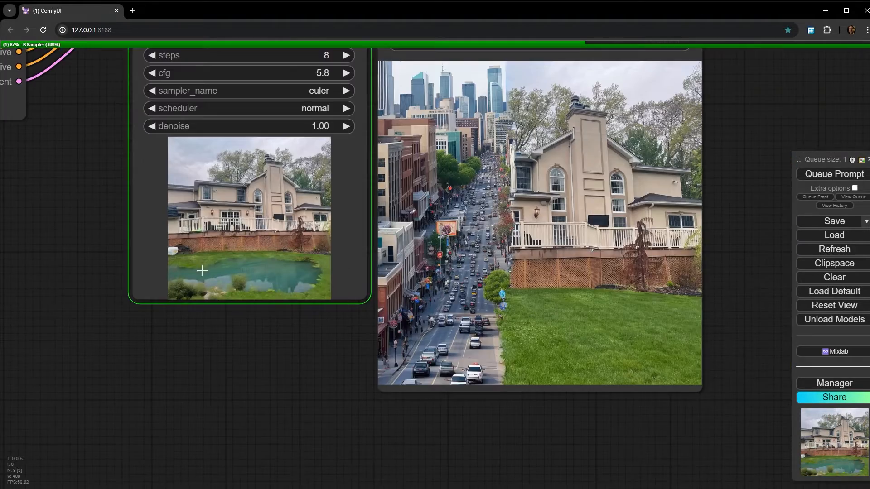
scroll(605, 347, up, 10)
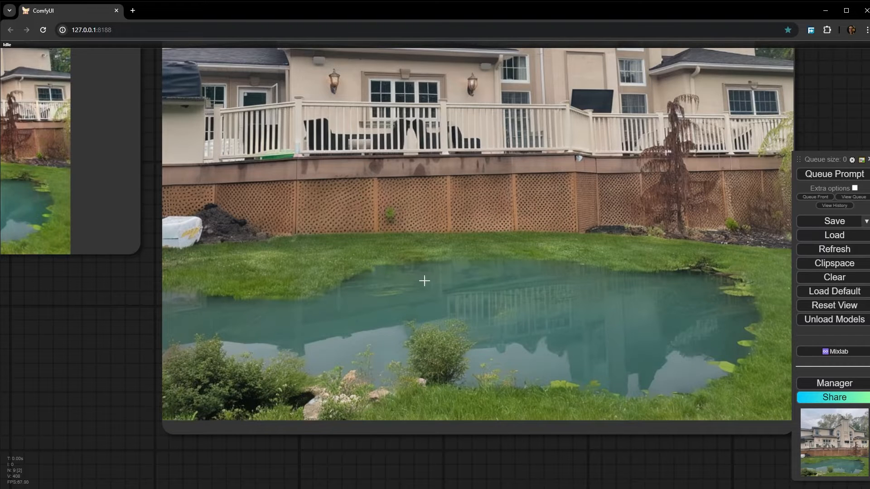
scroll(424, 281, down, 1)
drag(424, 281, 451, 314)
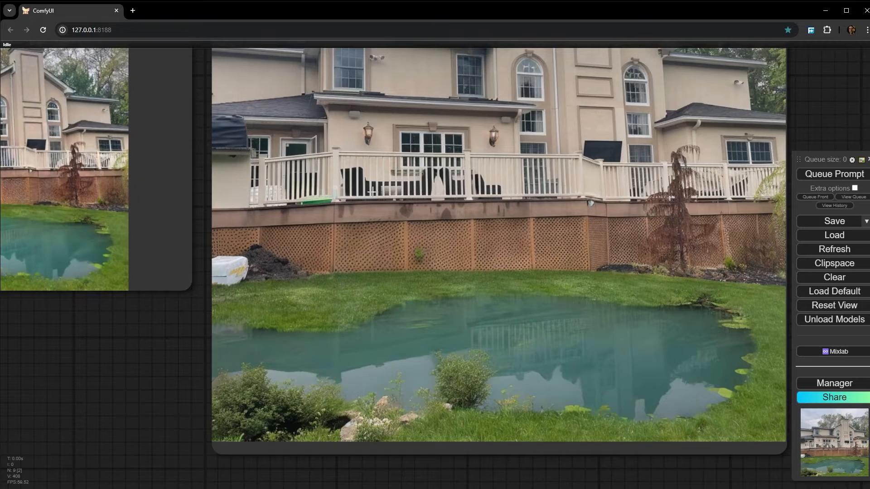
scroll(474, 272, down, 3)
drag(474, 272, 462, 408)
scroll(506, 380, down, 2)
drag(506, 380, 507, 289)
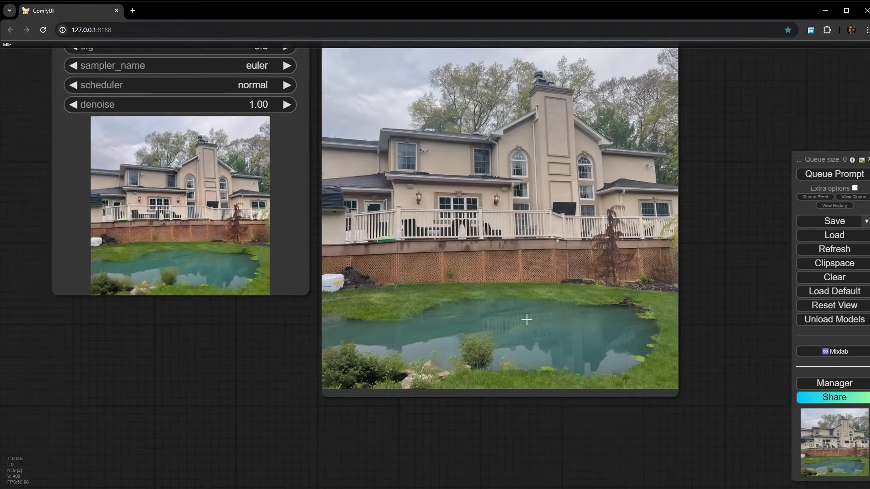
- Examine the inpainted lake image, and the seam between the house, lawn and inpainted Manhattan buildings in the downtown image
scroll(463, 332, up, 5)
scroll(466, 332, down, 5)
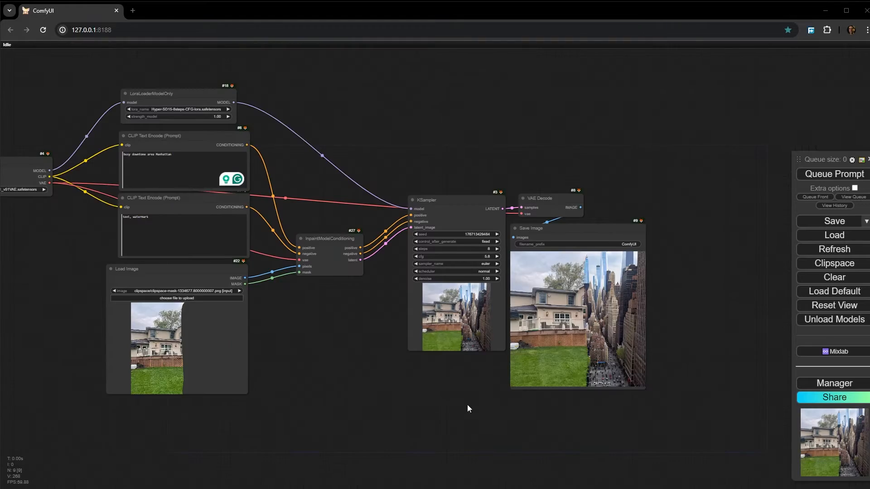
drag(469, 409, 344, 371)
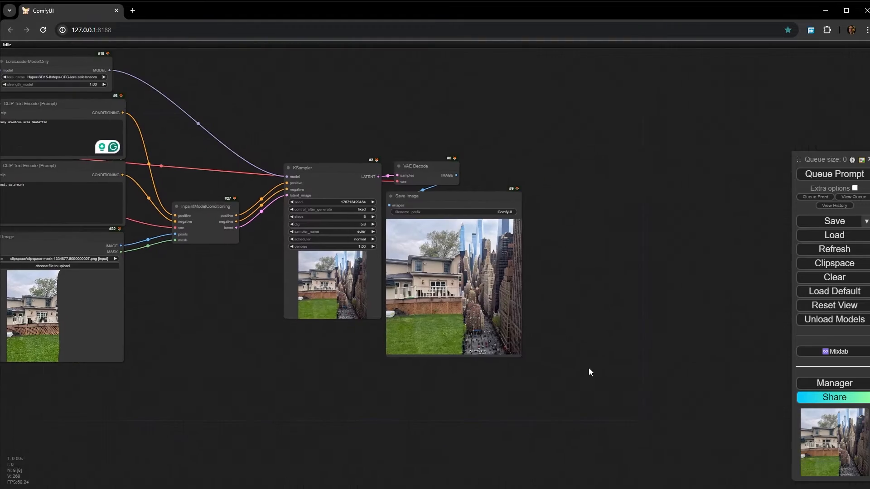
scroll(479, 310, up, 15)
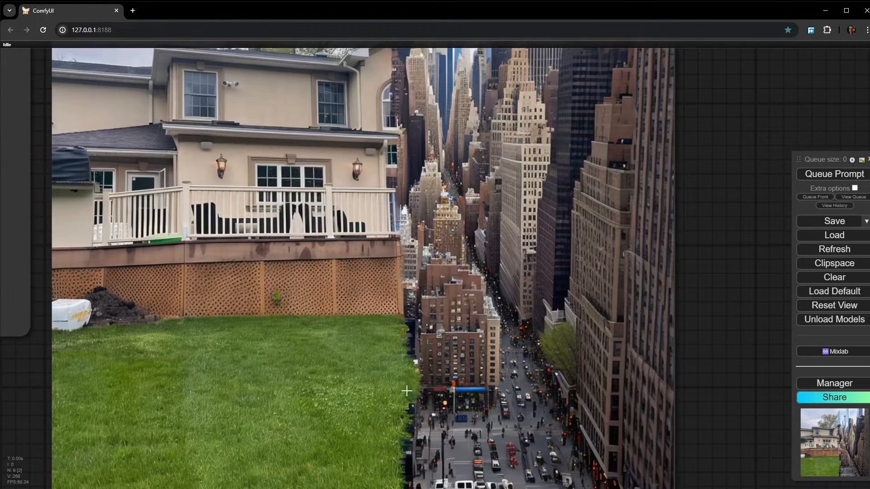
scroll(407, 390, up, 1)
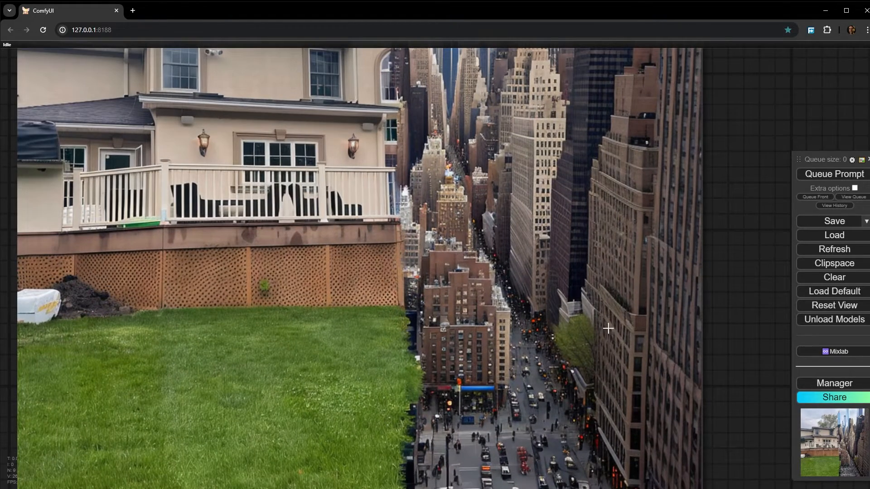
scroll(461, 380, down, 7)
- Add a LayerMask: MaskGrow node fed by the Load Image node's MASK output
drag(83, 393, 644, 357)
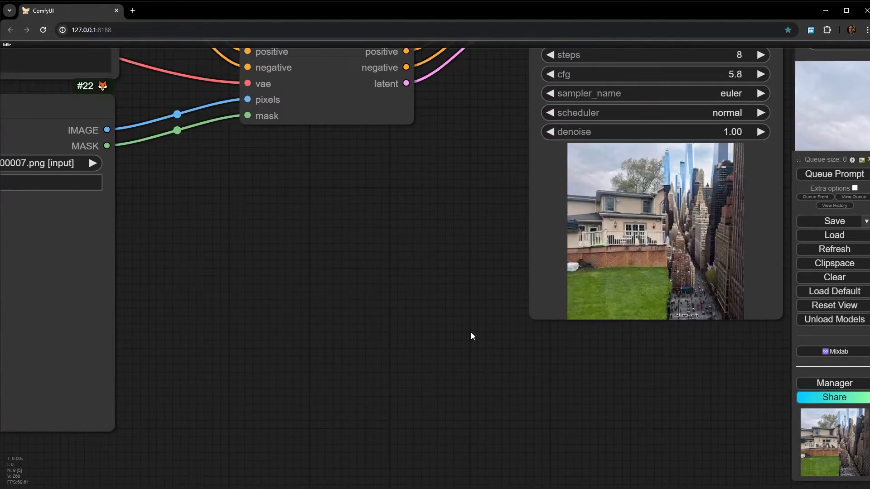
drag(288, 273, 428, 321)
drag(293, 242, 435, 235)
scroll(379, 199, down, 5)
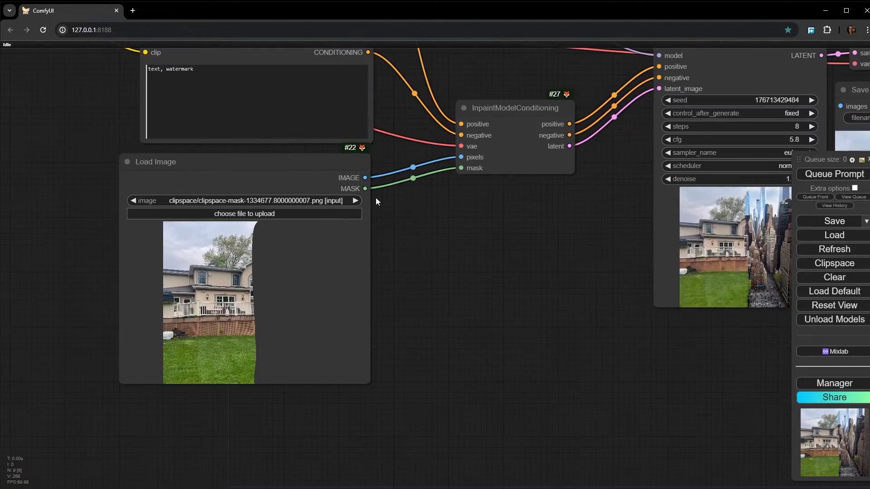
scroll(357, 193, up, 3)
drag(358, 185, 383, 214)
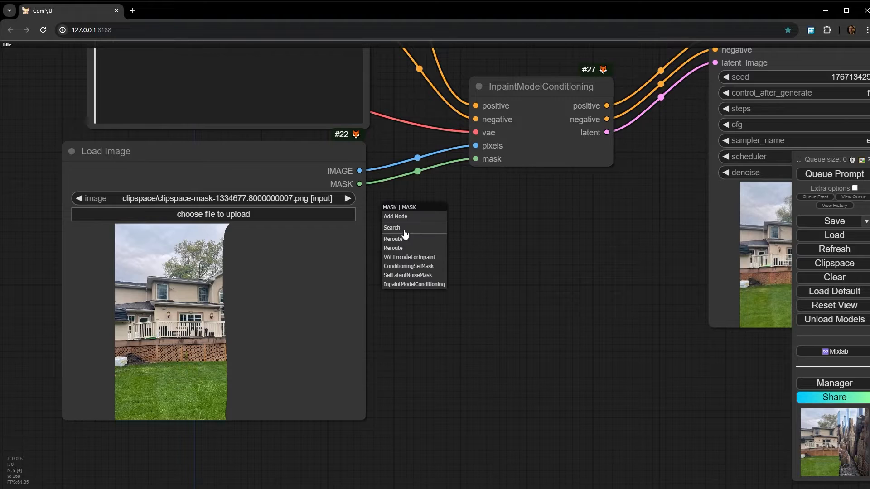
click(403, 229)
text(blu)
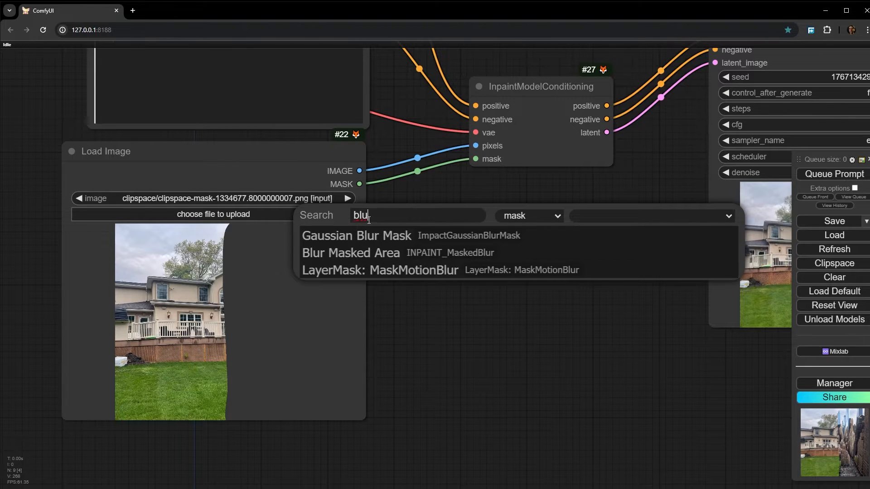
drag(371, 217, 334, 216)
text(gr)
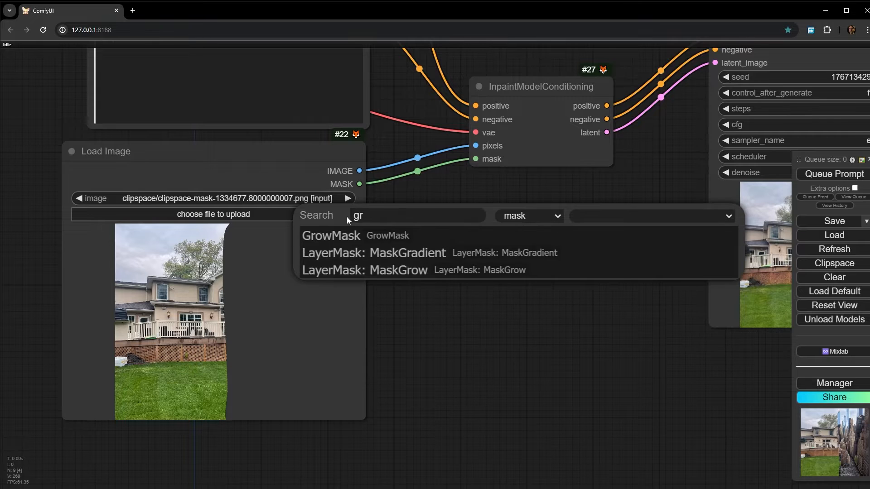
text(o)
click(409, 260)
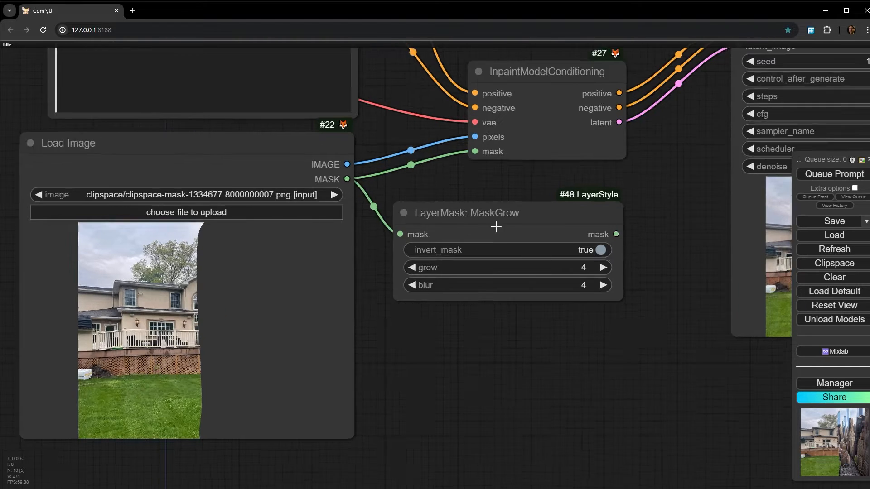
- Set the MaskGrow node's invert_mask to false and its blur to 170
scroll(516, 226, up, 4)
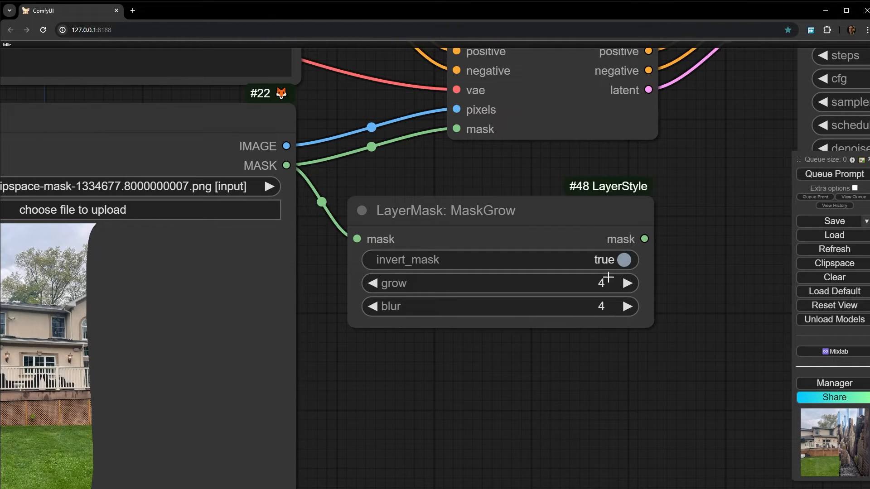
click(624, 261)
drag(490, 306, 566, 304)
scroll(606, 394, down, 3)
- Add a Preview Mask node connected to the MaskGrow node's mask output and place it directly below that node
drag(608, 401, 439, 306)
drag(466, 181, 340, 270)
click(364, 289)
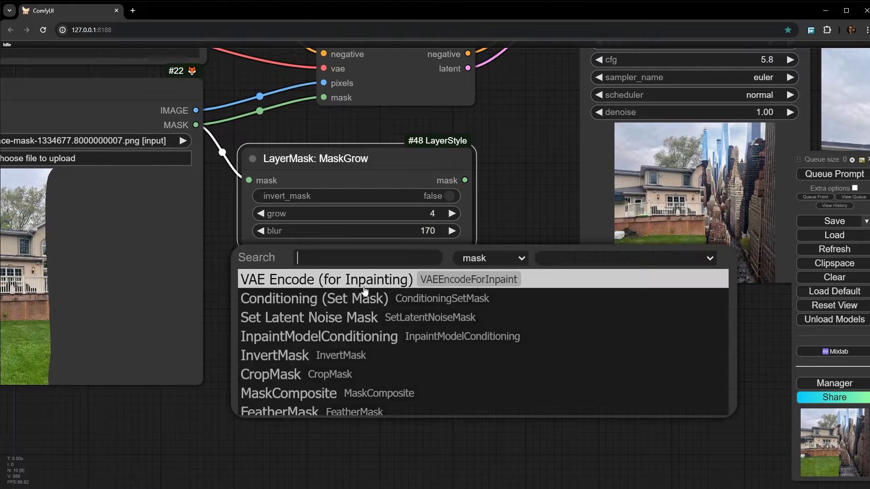
text(pre)
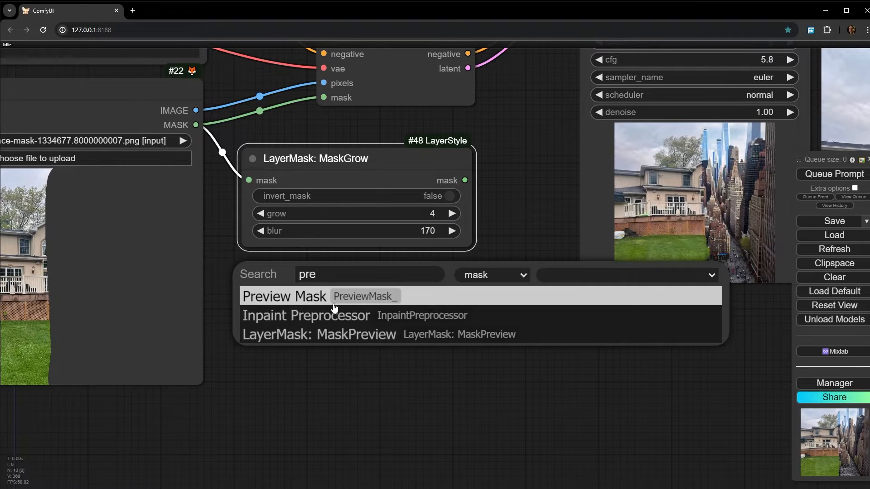
click(310, 297)
drag(426, 271, 324, 271)
- Queue only the Preview Mask node and examine the blurred mask's transition from black to white
right_click(325, 271)
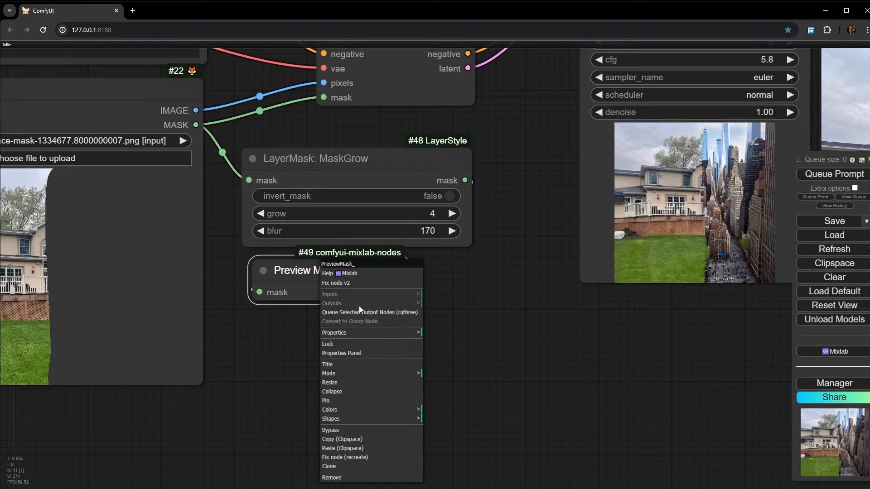
click(359, 311)
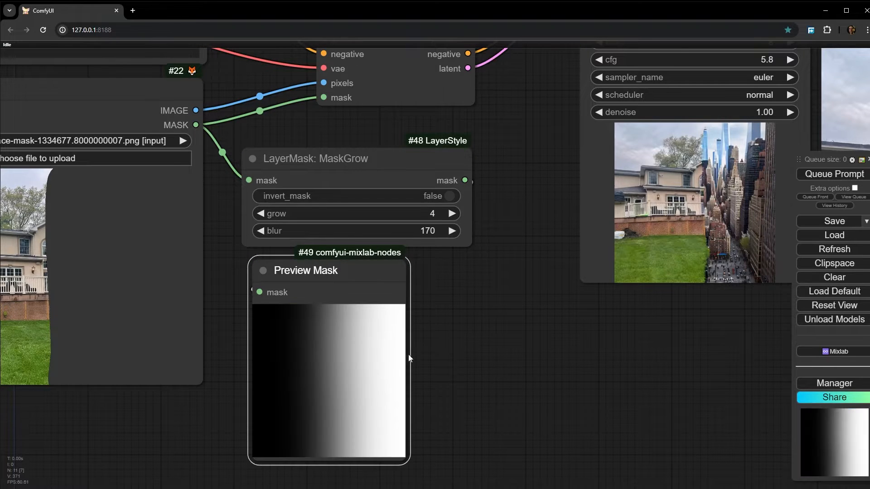
scroll(336, 409, up, 10)
scroll(319, 363, down, 14)
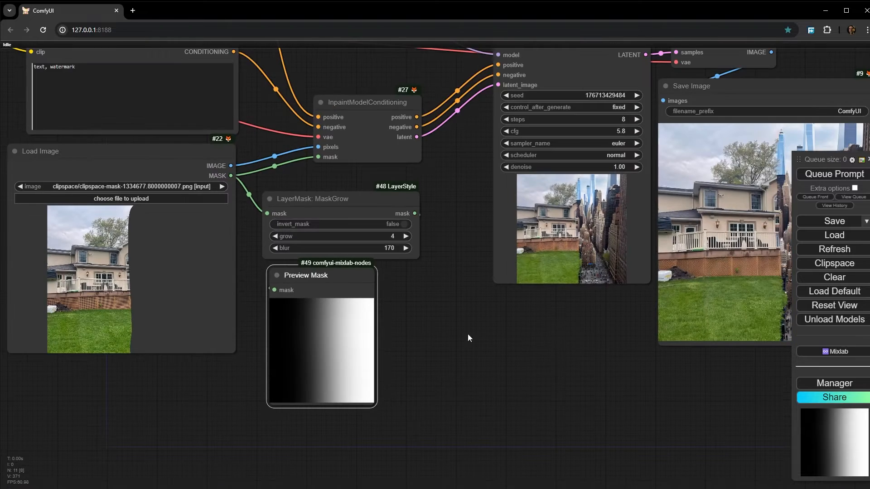
- Queue only the Save Image node to generate the Manhattan inpainting of the house photo
drag(547, 335, 387, 368)
scroll(386, 369, down, 2)
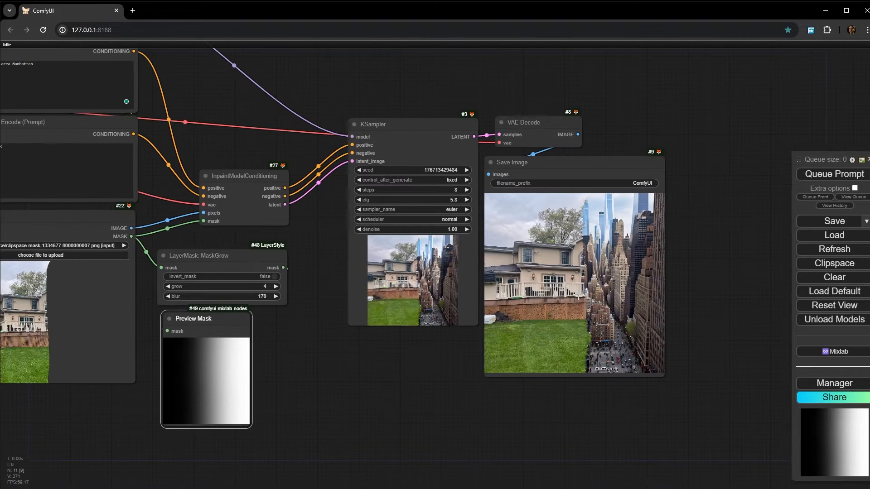
right_click(576, 294)
click(639, 289)
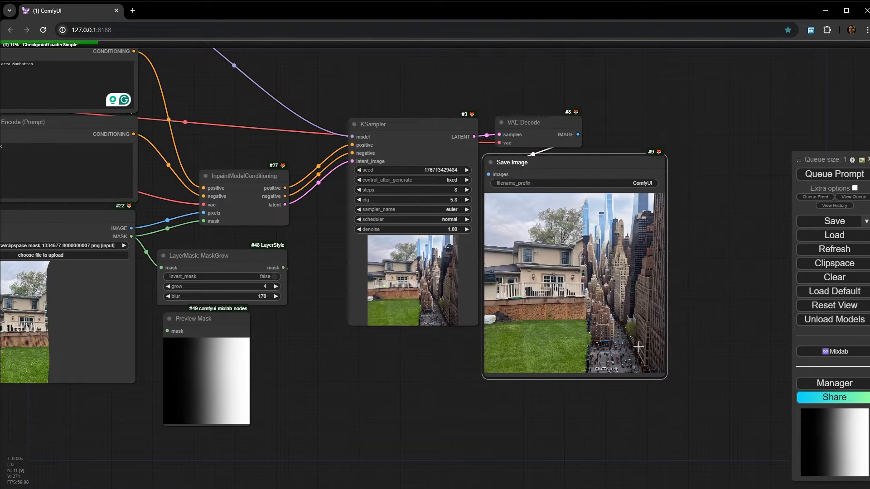
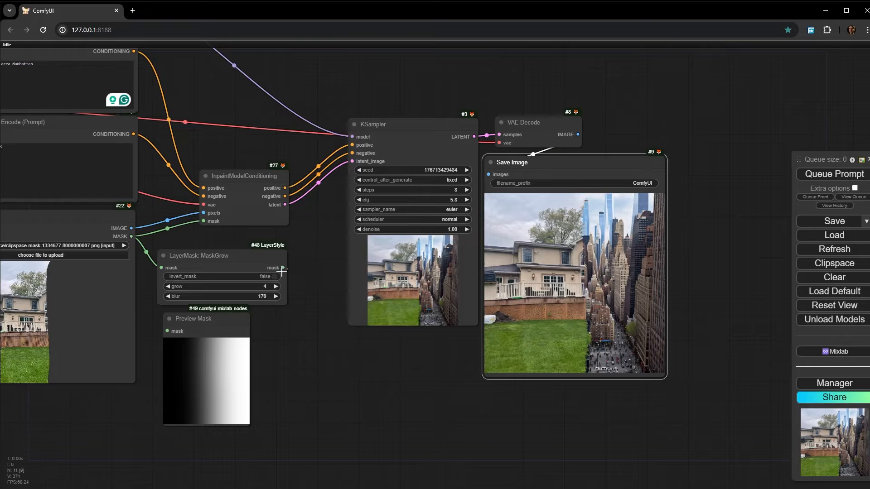
- Connect the MaskGrow node's mask output to the mask input of InpaintModelConditioning and queue only the Save Image node
drag(284, 266, 299, 247)
drag(211, 233, 203, 221)
right_click(546, 292)
click(608, 289)
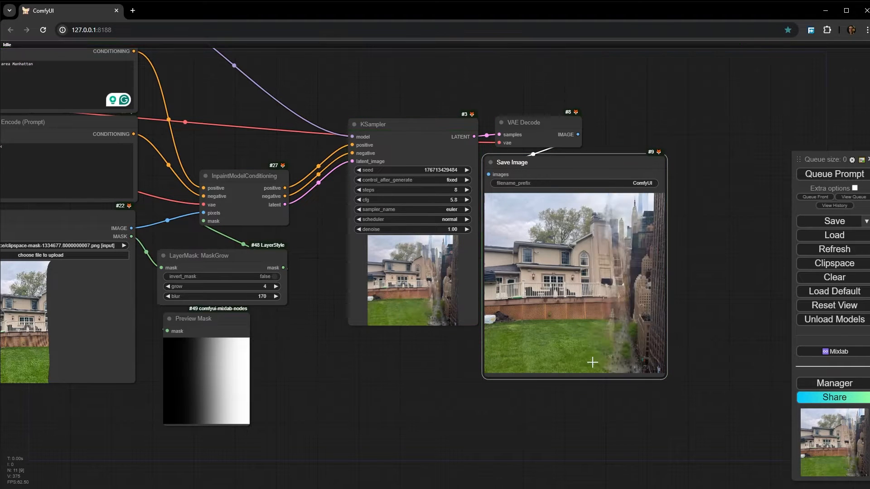
- Examine the saved image closely along the blended transition between the house, the lawn and the Manhattan street
scroll(592, 362, up, 10)
drag(615, 349, 437, 408)
drag(429, 357, 345, 404)
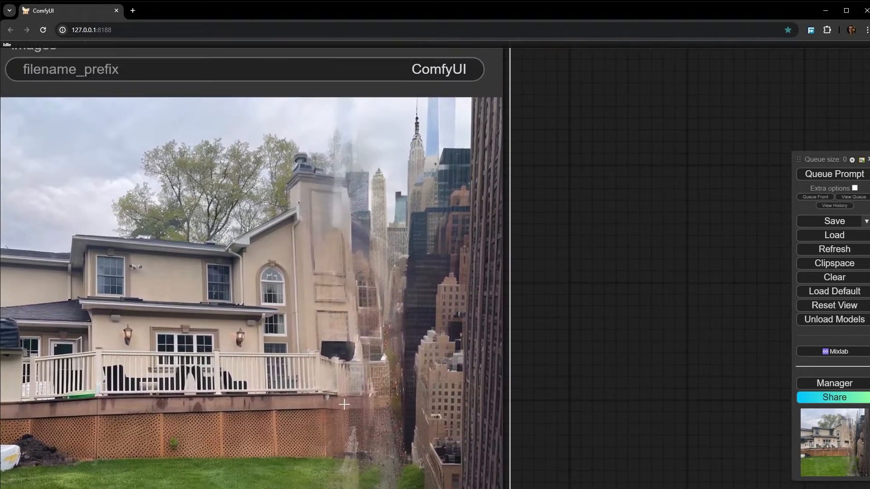
scroll(379, 243, down, 5)
scroll(398, 305, up, 10)
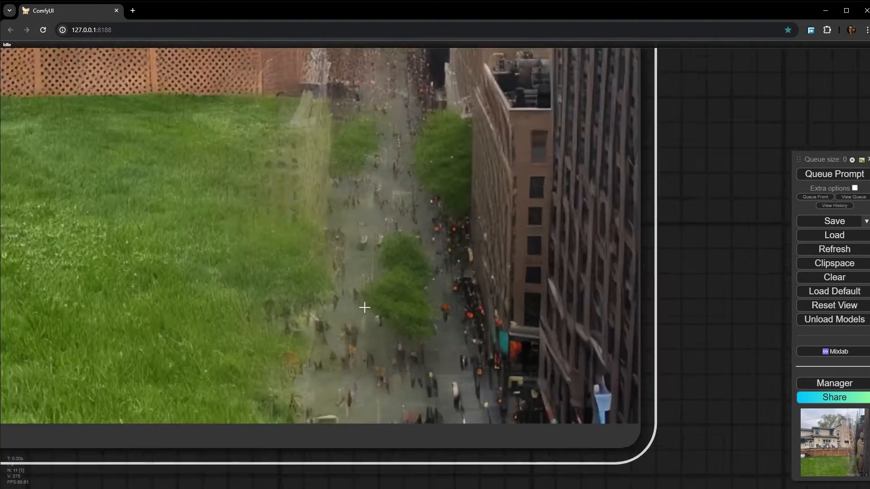
scroll(356, 327, down, 4)
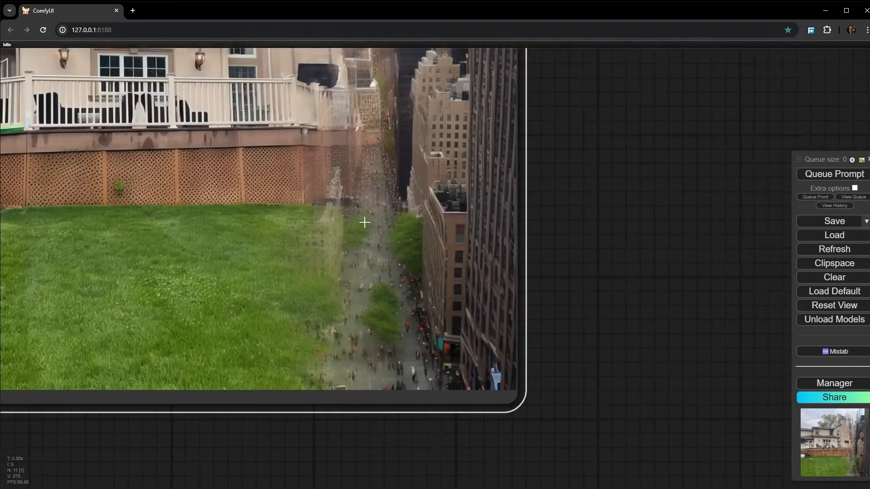
scroll(494, 282, up, 2)
scroll(516, 316, down, 8)
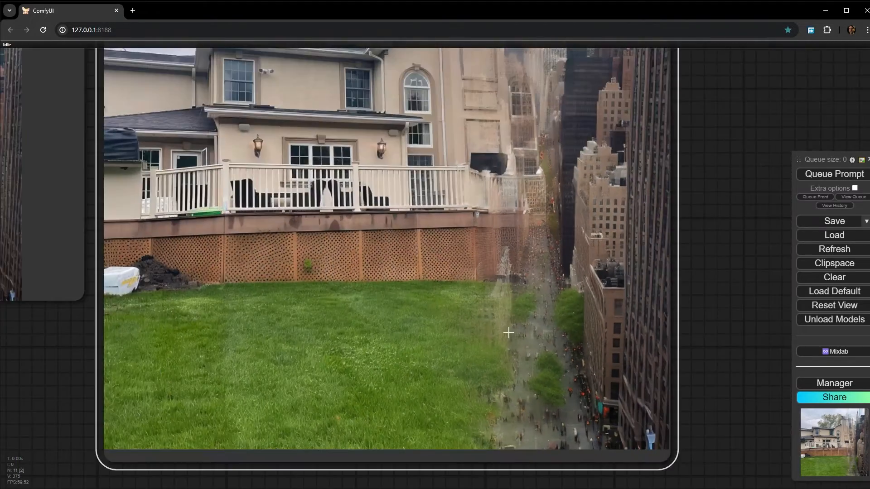
drag(263, 377, 366, 288)
scroll(385, 161, up, 4)
- Move the Preview Mask node slightly farther below MaskGrow and inspect its black-to-white gradient
drag(281, 310, 311, 334)
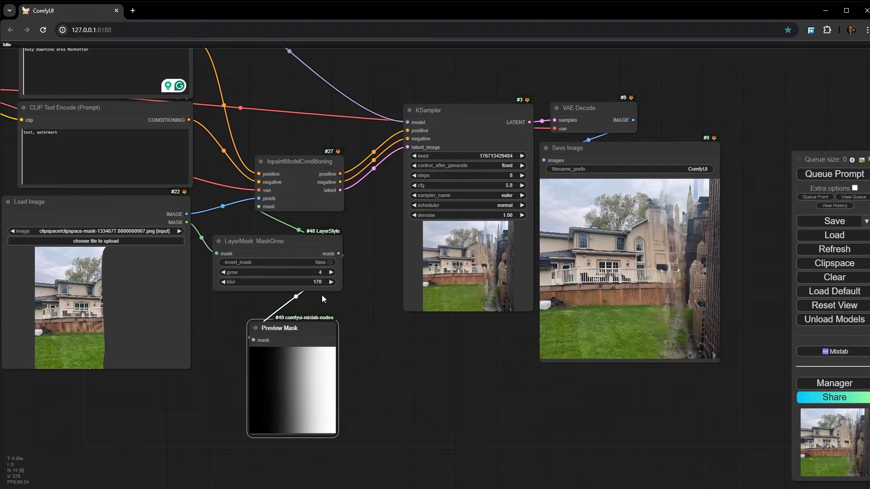
scroll(292, 351, up, 9)
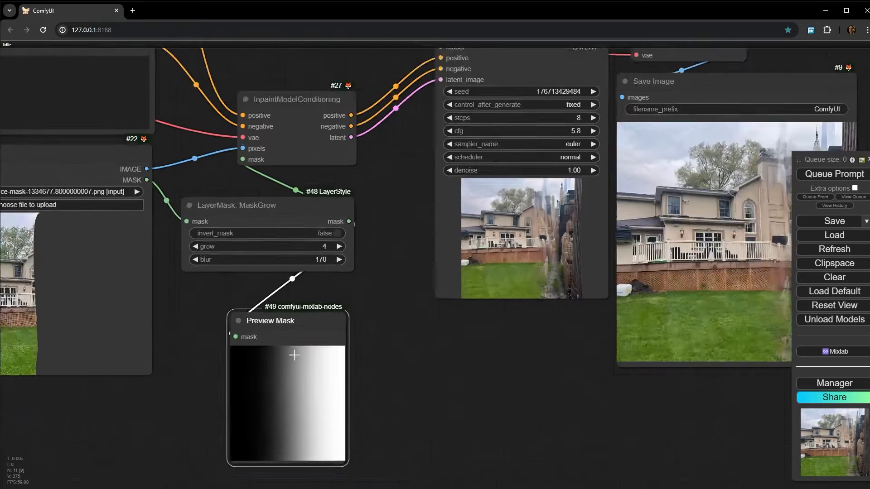
drag(282, 417, 261, 394)
scroll(390, 328, down, 4)
drag(433, 299, 393, 396)
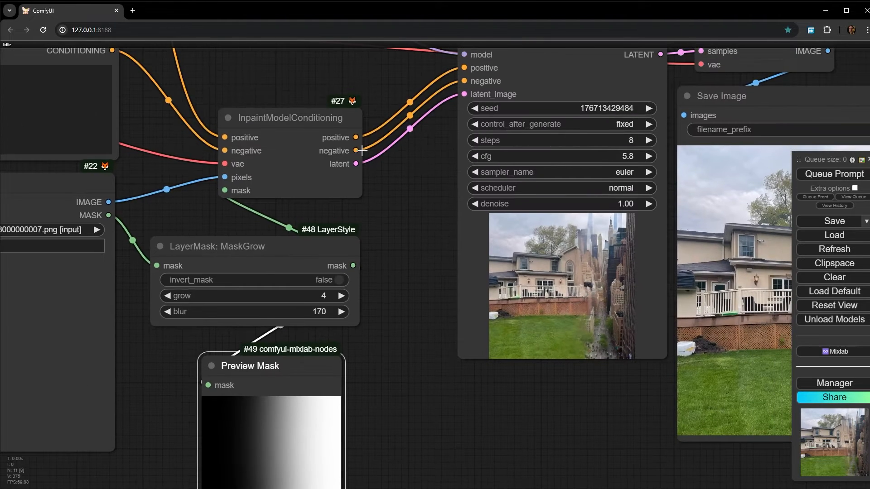
- Add a Differential Diffusion node in the empty area above the KSampler
drag(294, 124, 294, 131)
drag(313, 86, 358, 365)
double_click(379, 103)
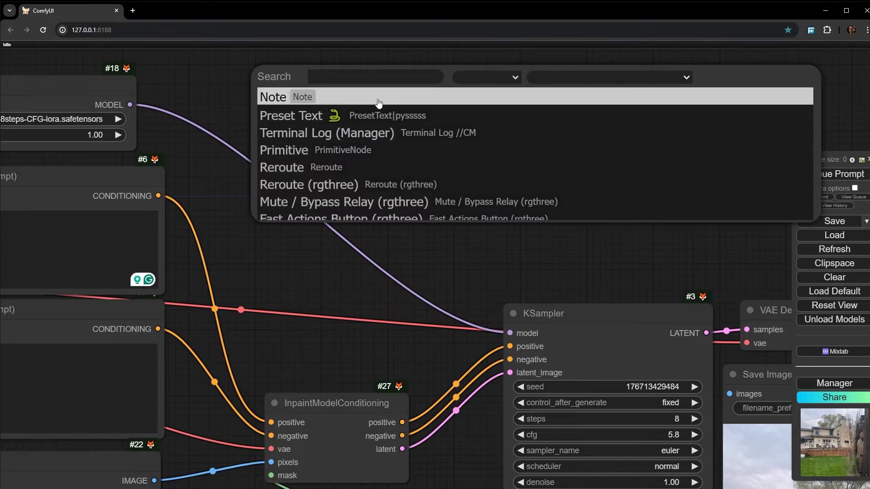
text(diu)
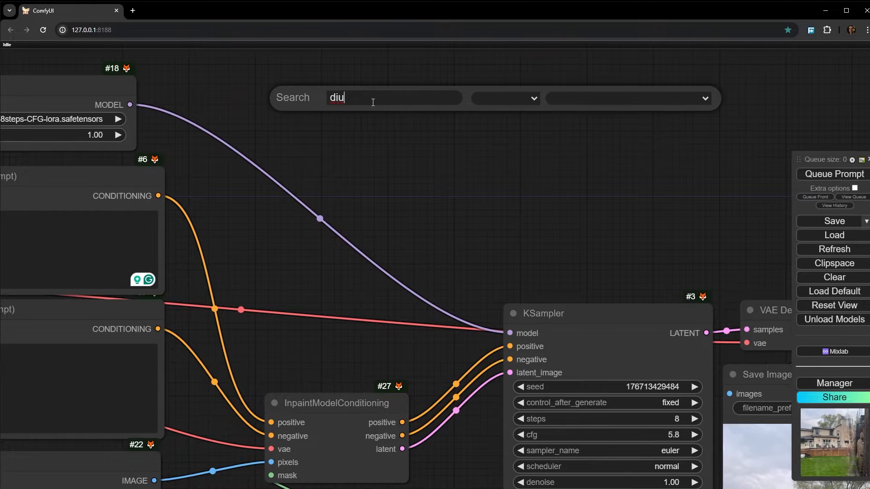
key(BackSpace)
text(ff)
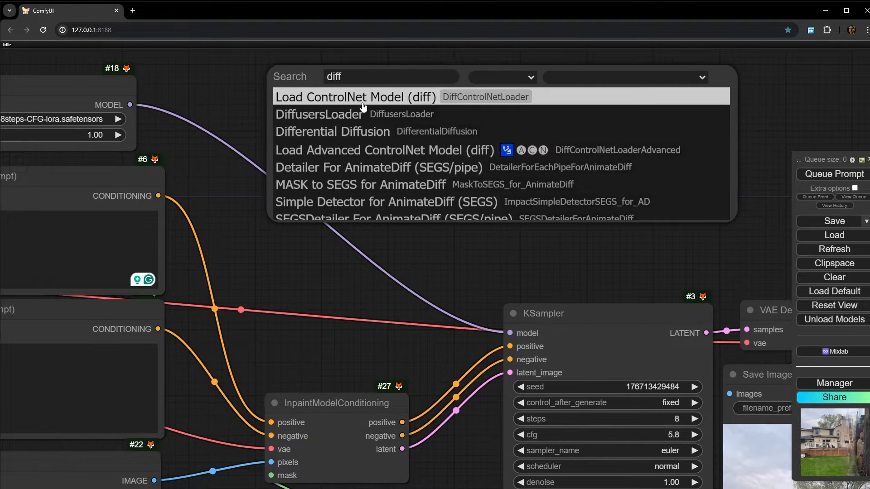
text(e)
click(351, 112)
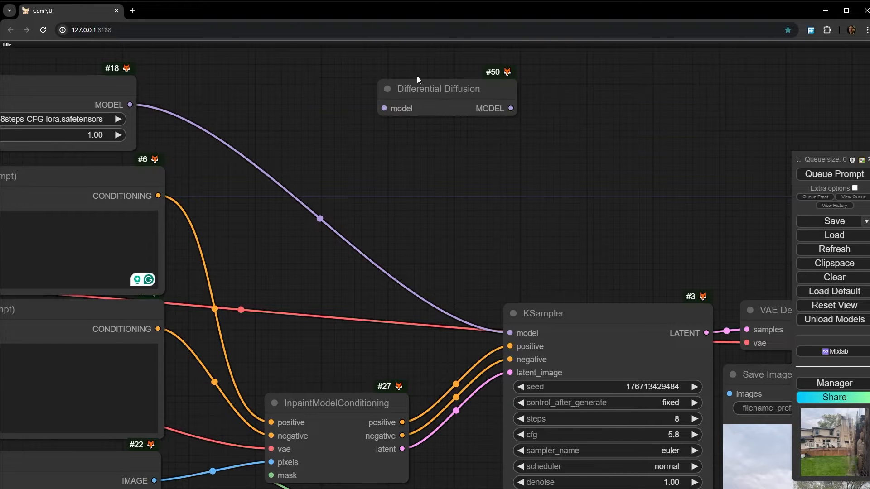
- Place Differential Diffusion beside the LoRA loader and wire it between the loader's MODEL output and the KSampler's model input
drag(419, 88, 246, 90)
drag(130, 105, 213, 113)
drag(467, 331, 512, 334)
drag(504, 235, 470, 240)
- Queue only the Save Image node to regenerate the house inpainting with Differential Diffusion applied
scroll(253, 130, up, 18)
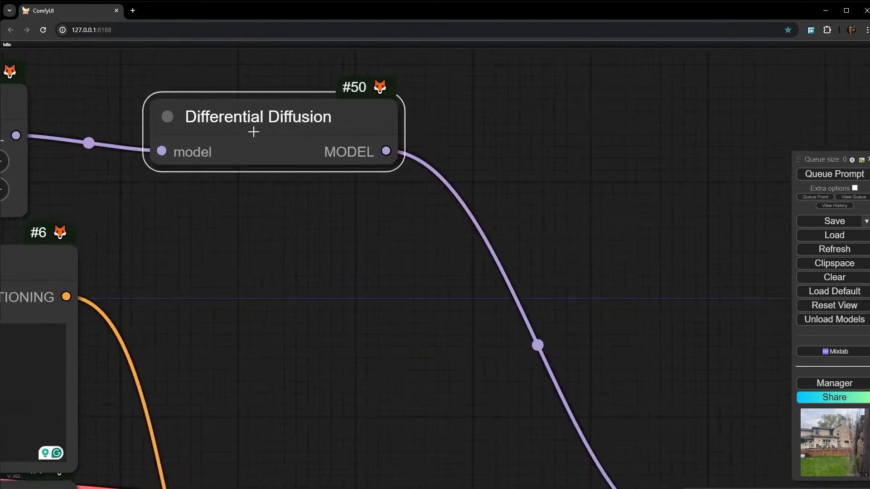
scroll(235, 113, down, 6)
scroll(187, 115, up, 6)
scroll(195, 120, down, 19)
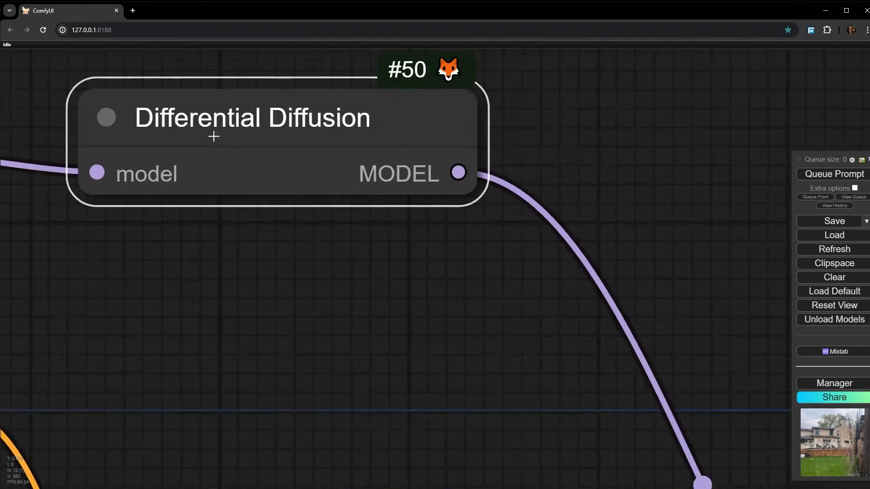
drag(384, 168, 177, 30)
scroll(543, 245, down, 2)
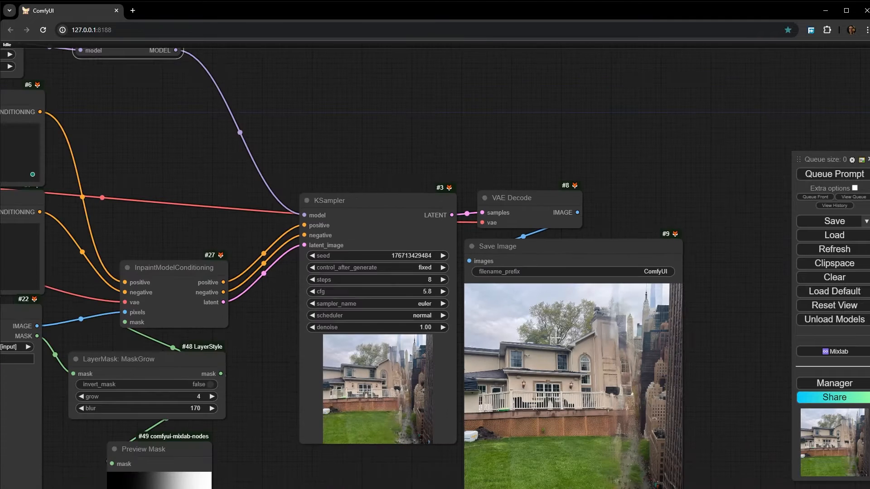
right_click(567, 317)
click(607, 282)
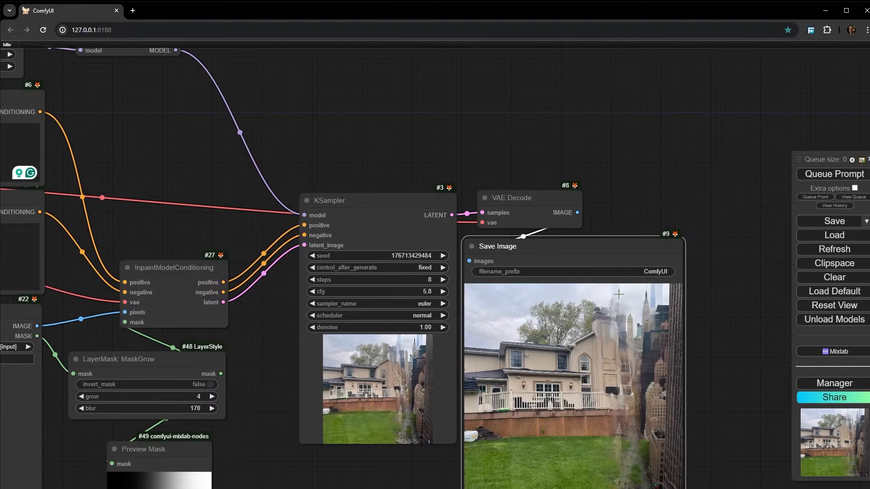
drag(716, 401, 675, 291)
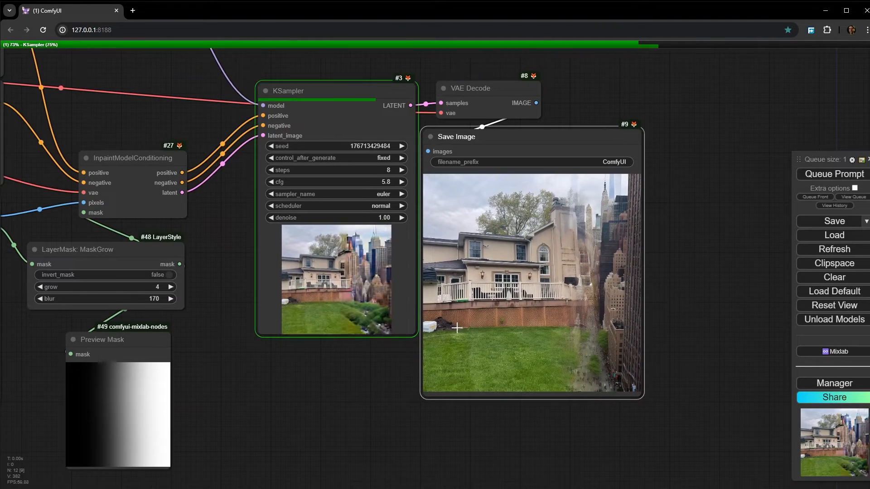
- Examine how the Differential Diffusion result blends the house, deck and lawn with the Manhattan buildings and trees
scroll(378, 310, up, 5)
drag(340, 398, 123, 335)
scroll(535, 317, up, 6)
drag(526, 161, 512, 220)
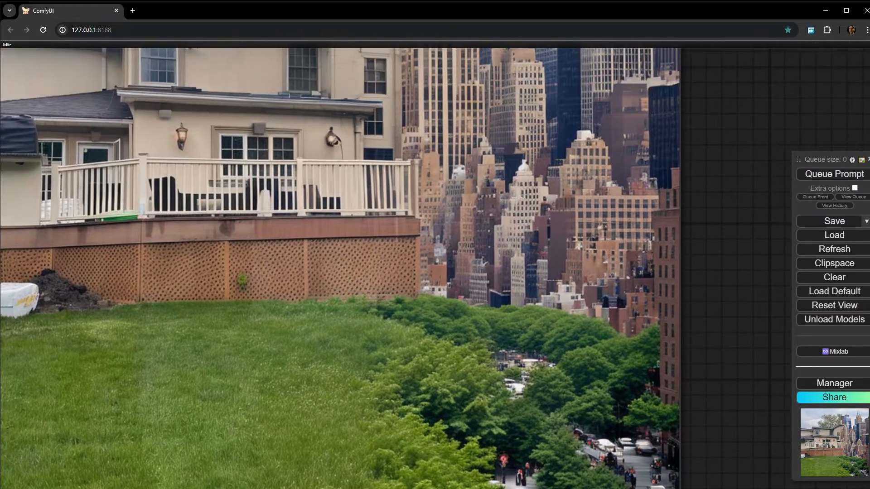
drag(513, 91, 540, 182)
scroll(488, 227, down, 2)
scroll(460, 317, down, 3)
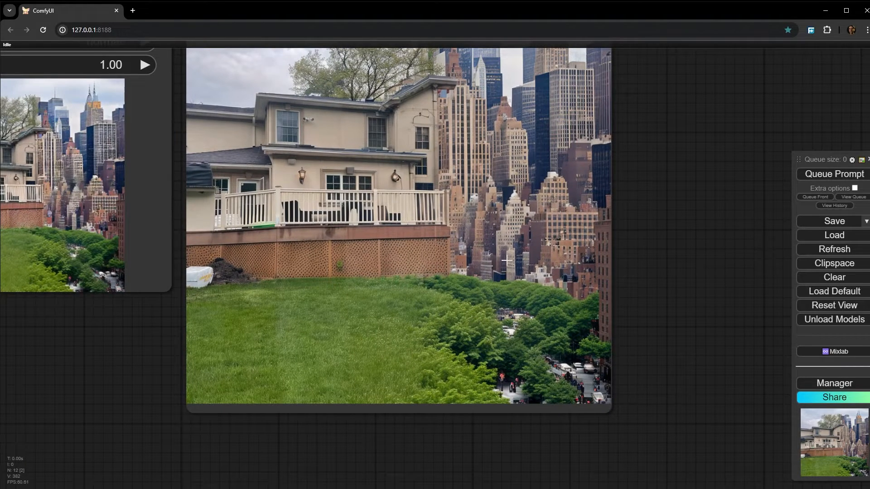
scroll(506, 260, down, 4)
drag(503, 261, 653, 369)
scroll(543, 300, down, 2)
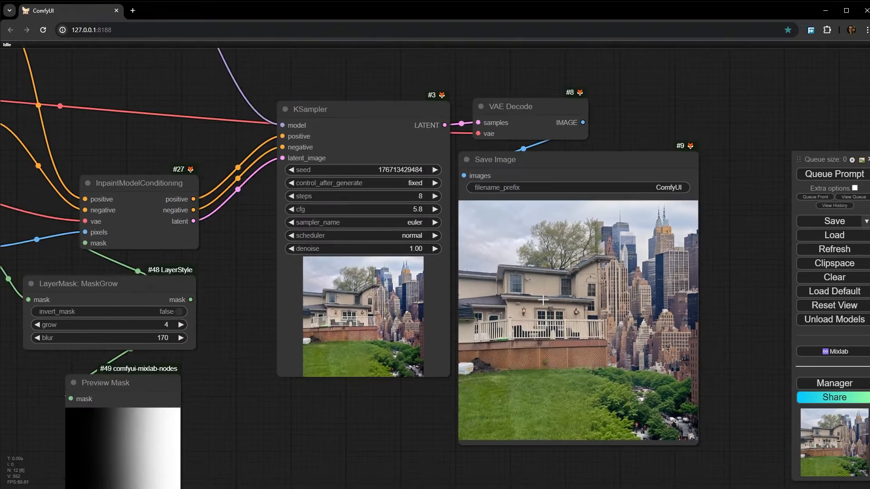
scroll(367, 362, up, 3)
scroll(400, 148, down, 2)
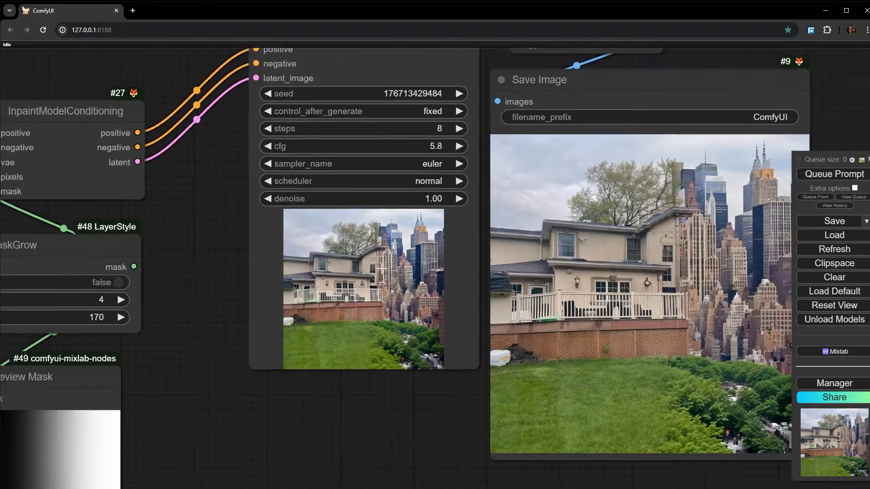
- Set the KSampler's control_after_generate to increment and queue the full workflow to generate a variation with a new seed
scroll(448, 130, up, 1)
click(446, 96)
click(446, 99)
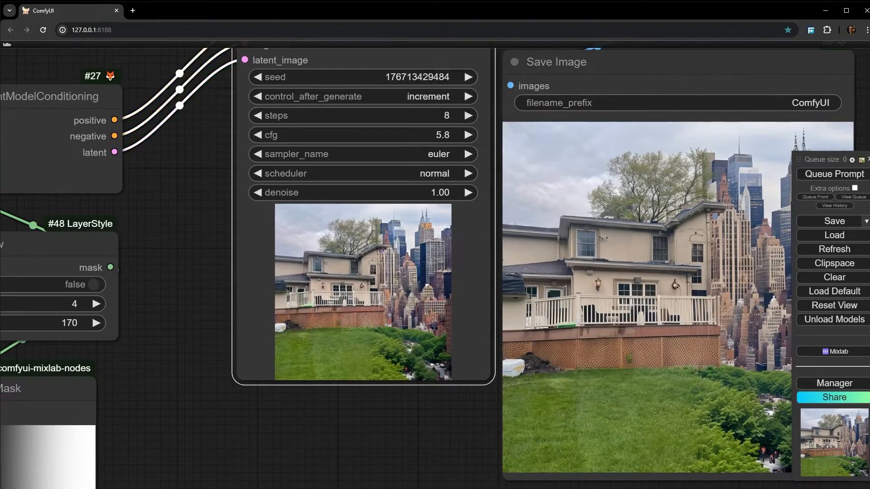
key(ctrl+Return)
drag(446, 436, 401, 376)
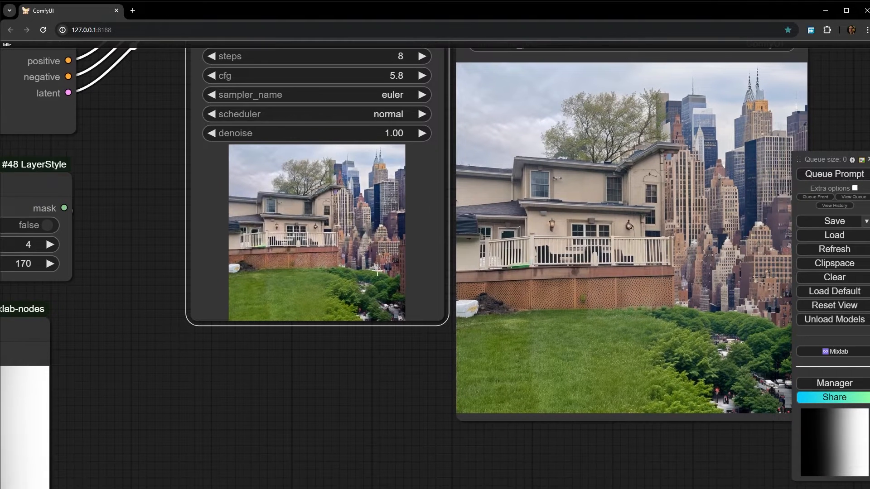
click(834, 174)
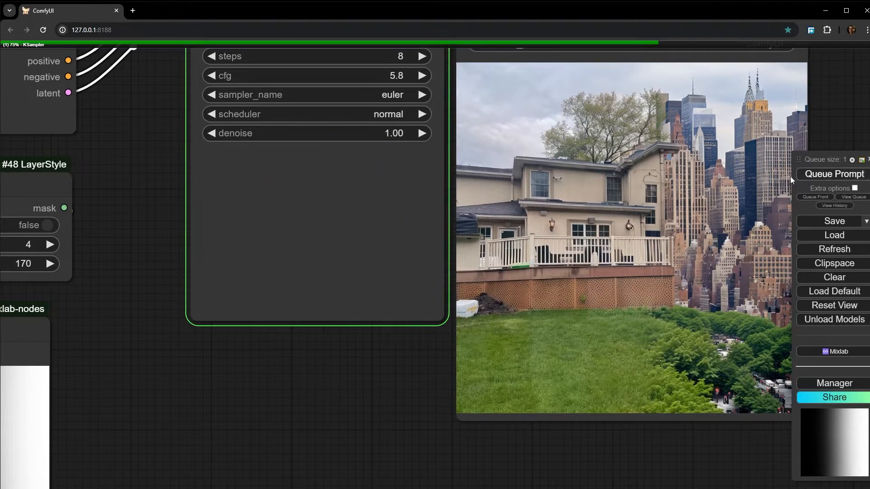
- Compare the new variation in the KSampler preview with the blurred gradient in the Preview Mask node
scroll(347, 213, up, 8)
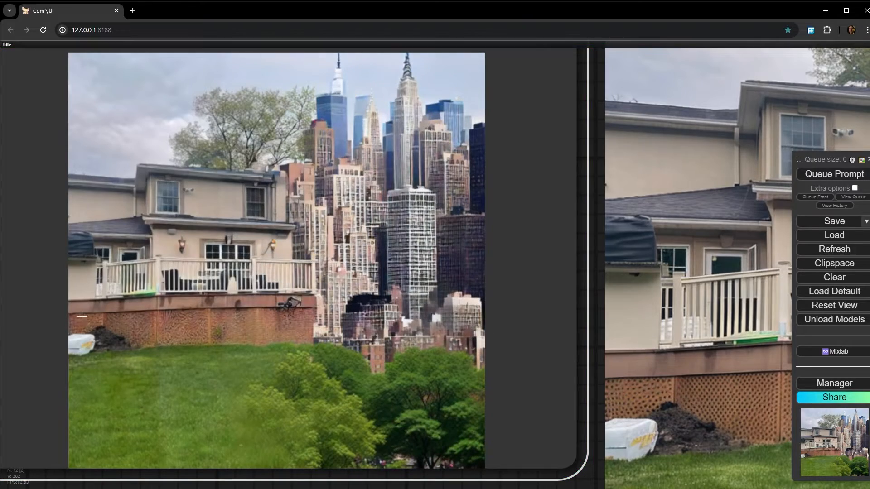
scroll(417, 310, down, 4)
drag(539, 305, 531, 334)
scroll(224, 245, down, 3)
scroll(531, 333, down, 2)
drag(245, 435, 382, 222)
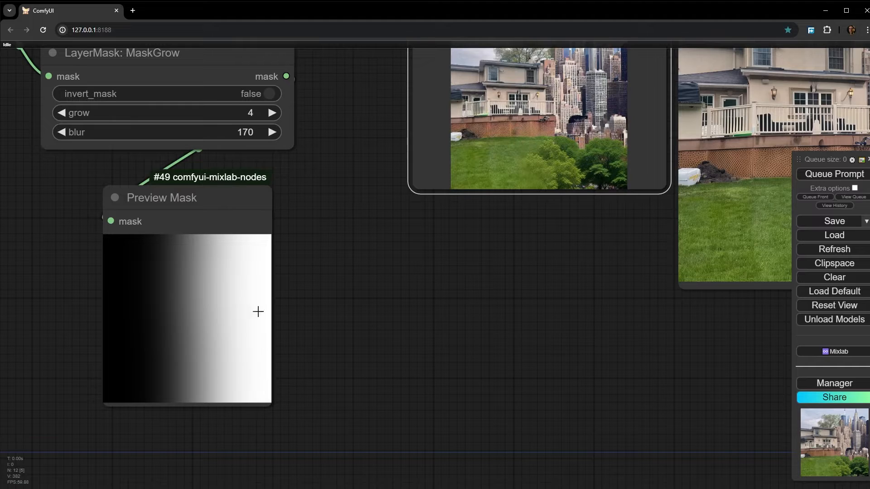
drag(565, 185, 248, 275)
- Examine the saved variation up close where the deck and lawn merge into the city buildings and trees
scroll(673, 316, up, 5)
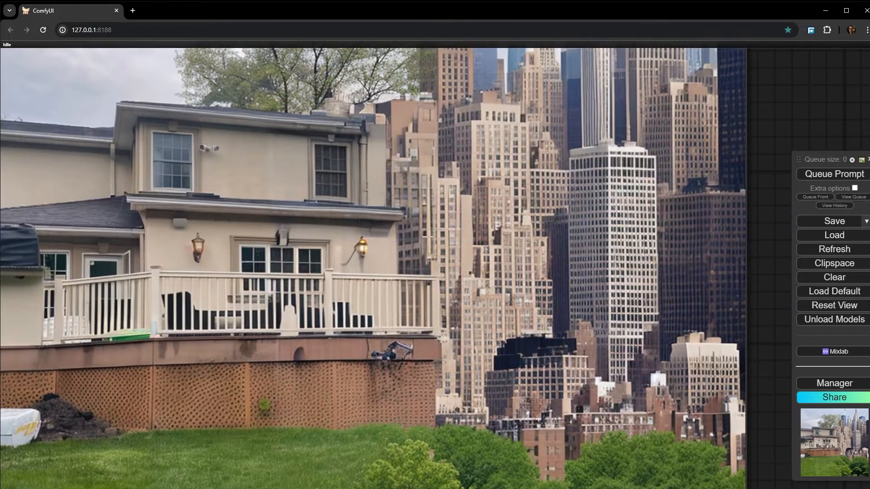
drag(474, 398, 387, 313)
scroll(393, 281, down, 4)
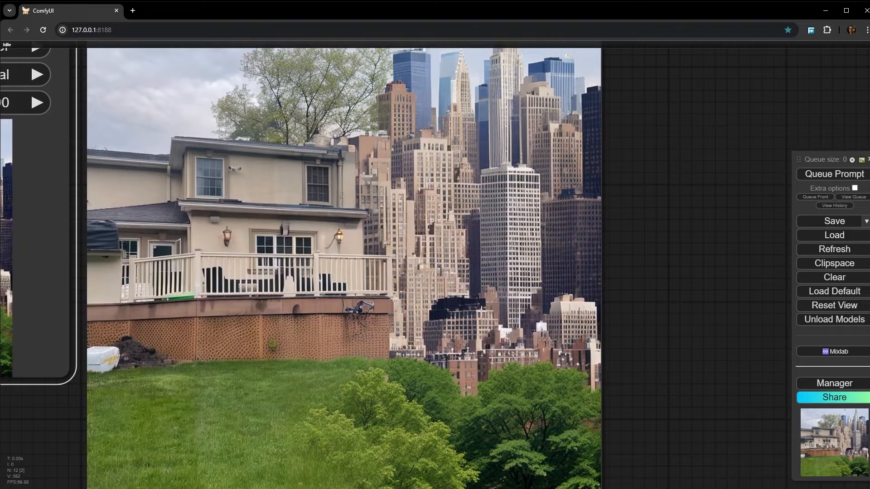
drag(392, 381, 410, 324)
scroll(400, 231, up, 3)
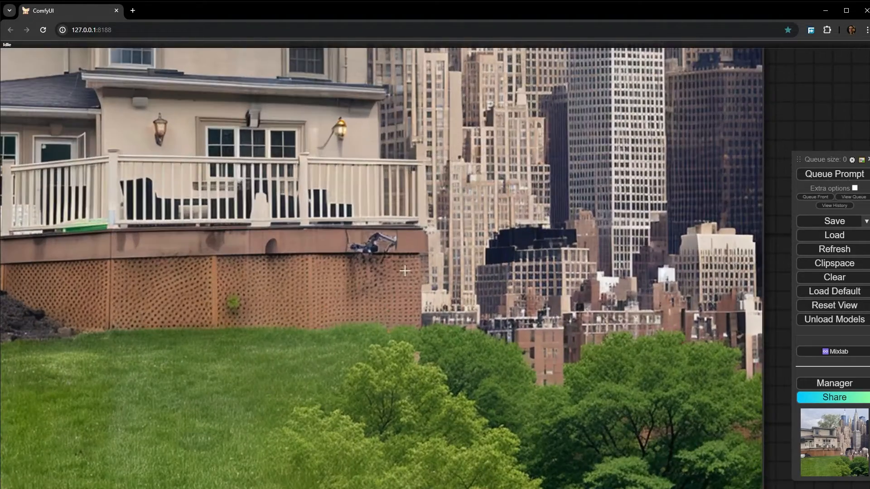
scroll(406, 266, down, 8)
drag(407, 277, 411, 277)
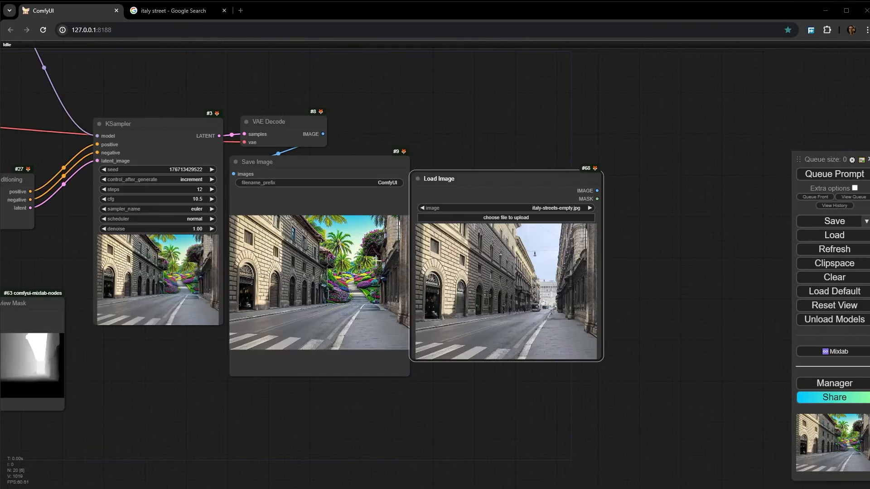
scroll(376, 261, up, 5)
scroll(408, 344, down, 8)
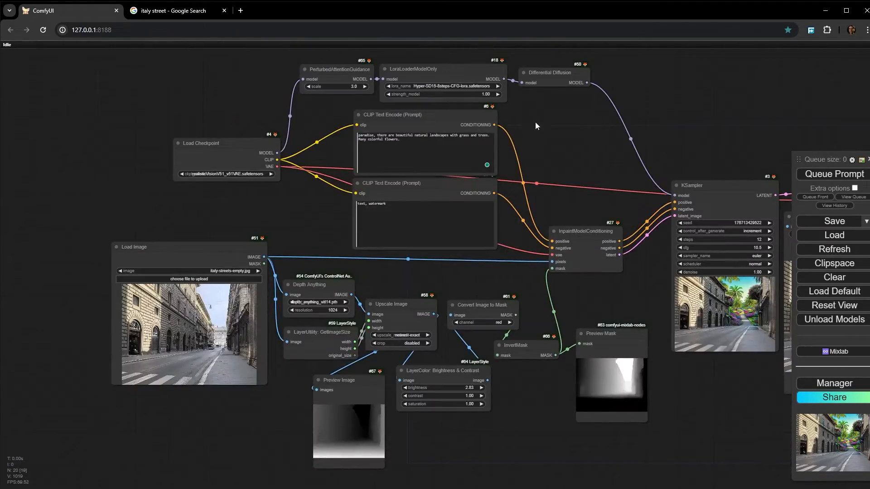
- Examine the Italian street workflow from its Differential Diffusion model chain to the depth-based inverted mask and the nodes that produce it
scroll(549, 111, up, 5)
drag(561, 115, 438, 214)
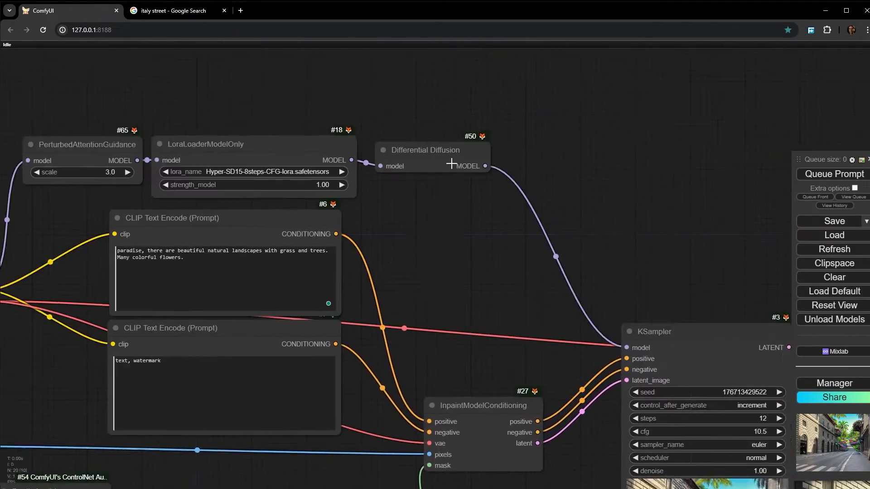
scroll(451, 162, up, 6)
scroll(452, 244, down, 5)
drag(497, 324, 550, 1)
drag(435, 449, 641, 349)
drag(747, 371, 488, 371)
scroll(529, 324, up, 9)
scroll(529, 324, down, 2)
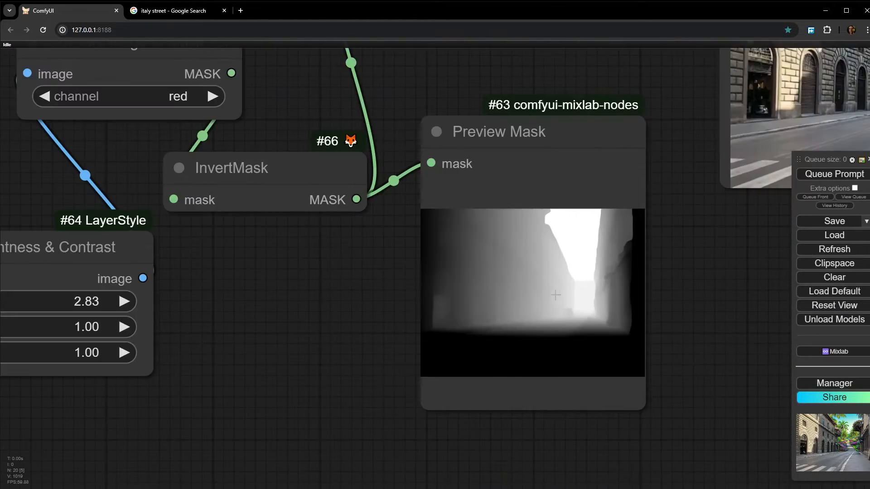
scroll(529, 325, up, 5)
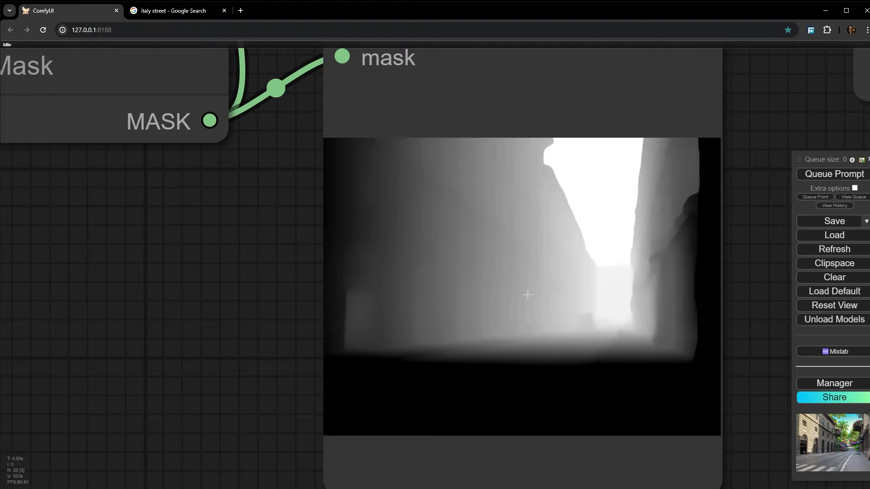
scroll(527, 297, down, 11)
drag(442, 327, 781, 268)
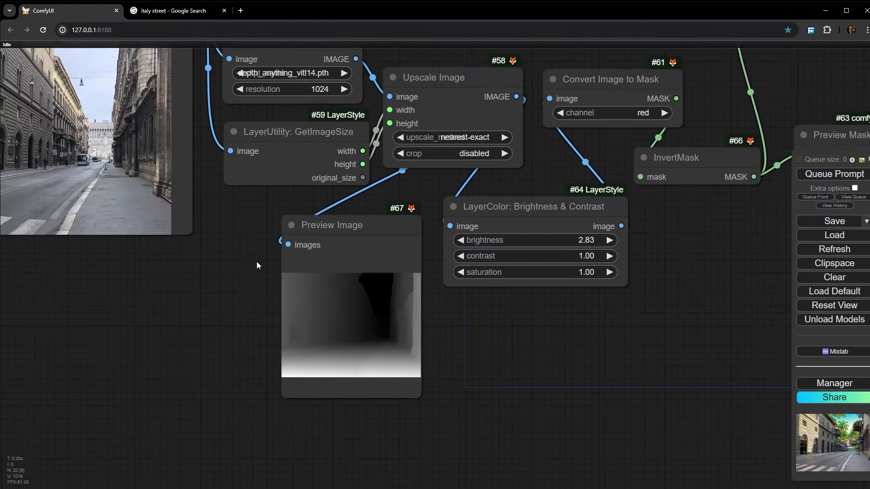
- Examine the depth mask chain from Depth Anything and GetImageSize through Upscale Image, Brightness & Contrast and InvertMask to the Preview Mask node
drag(257, 262, 209, 365)
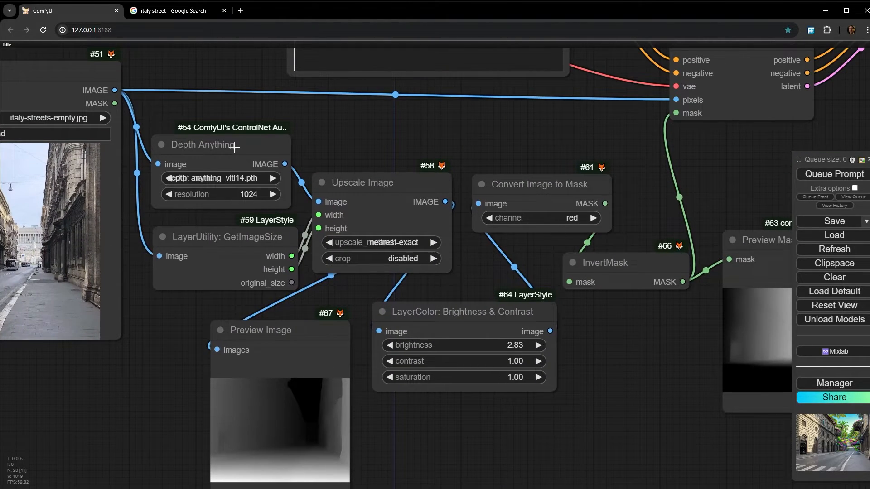
scroll(234, 147, up, 6)
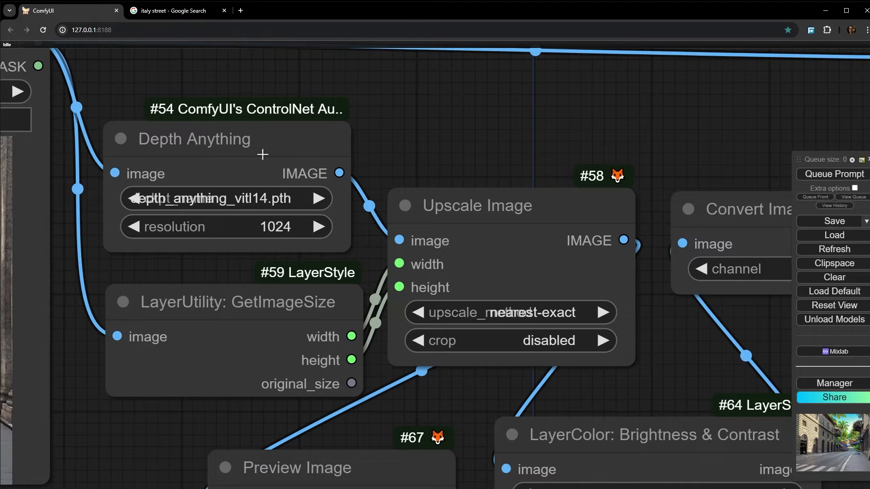
scroll(232, 164, down, 8)
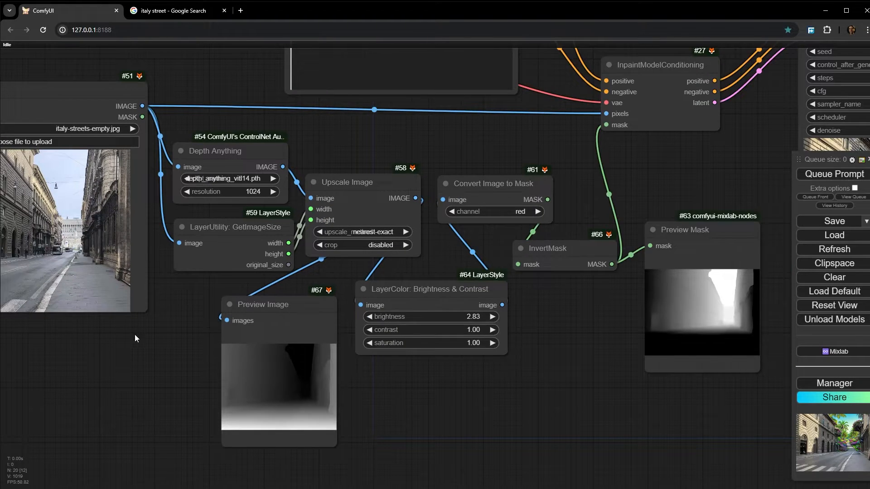
drag(135, 339, 236, 323)
drag(479, 382, 228, 330)
scroll(286, 217, up, 5)
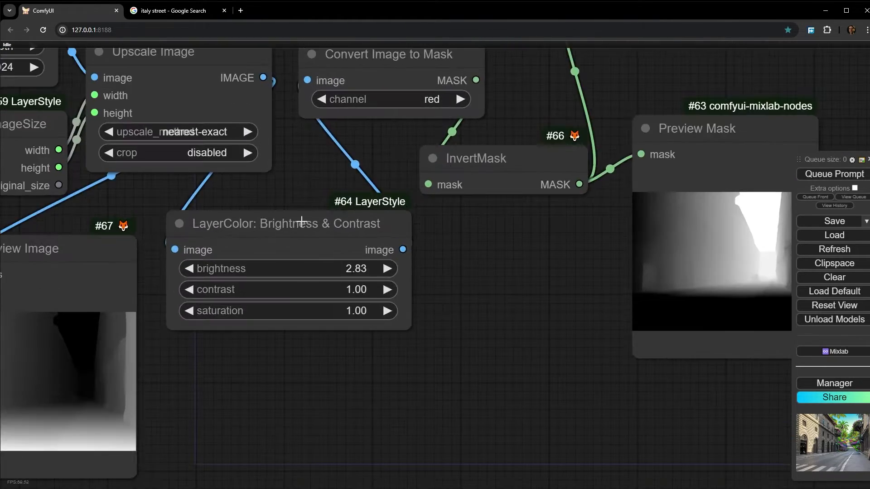
drag(520, 288, 484, 292)
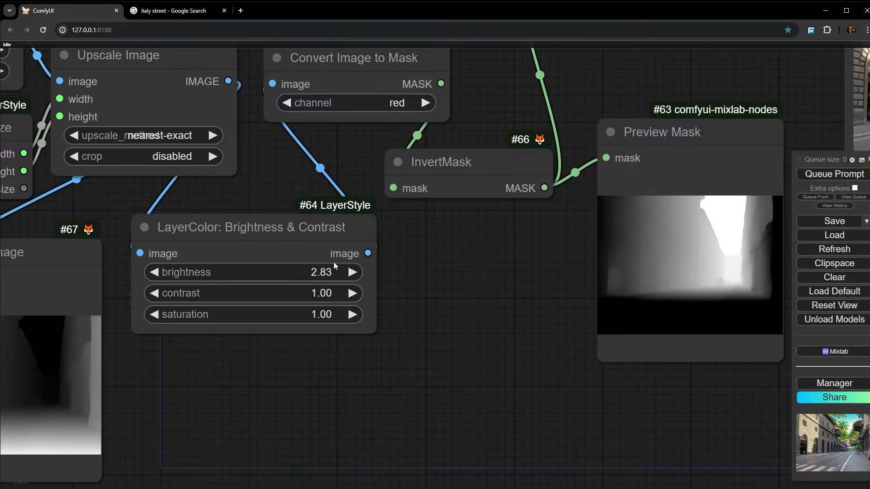
drag(475, 239, 204, 281)
scroll(204, 281, down, 1)
click(204, 213)
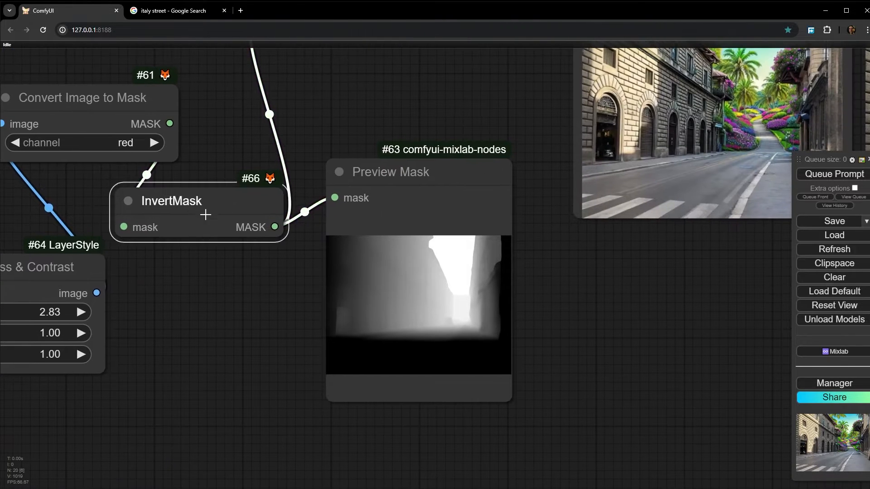
scroll(437, 304, up, 15)
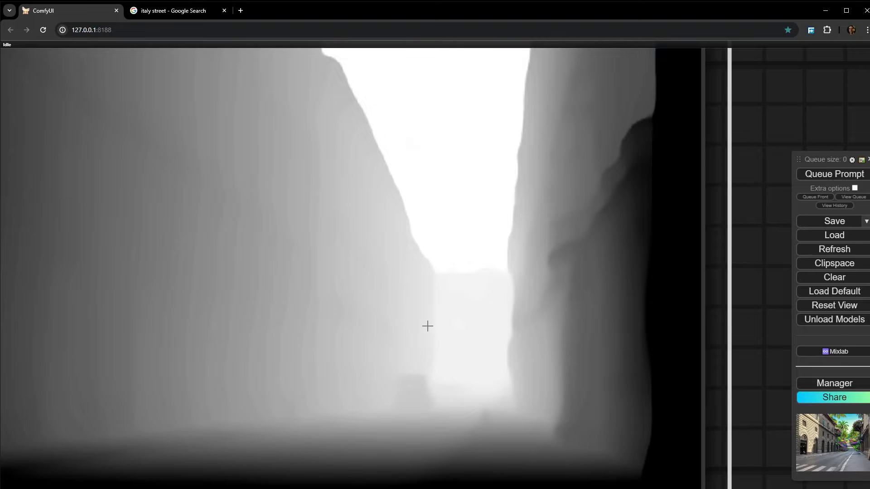
scroll(428, 324, down, 7)
scroll(424, 327, down, 13)
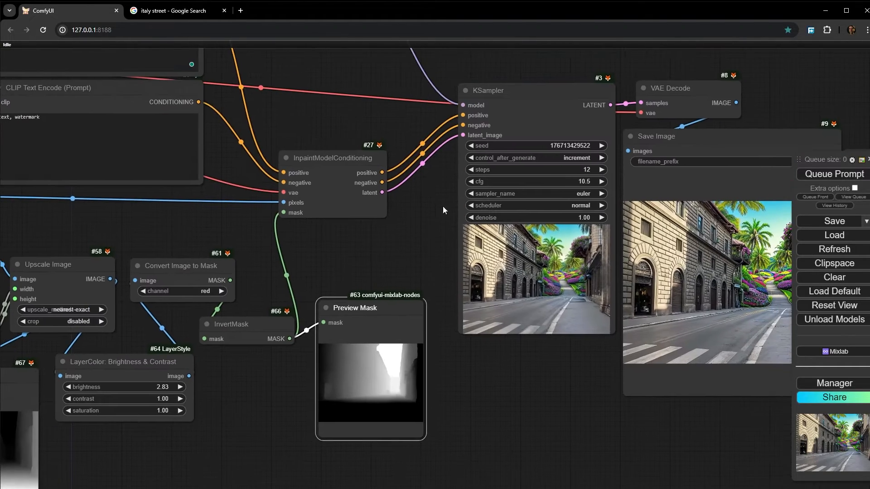
- Examine the InpaintModelConditioning node that receives the inverted mask and the generated street image next to the original photo
click(326, 136)
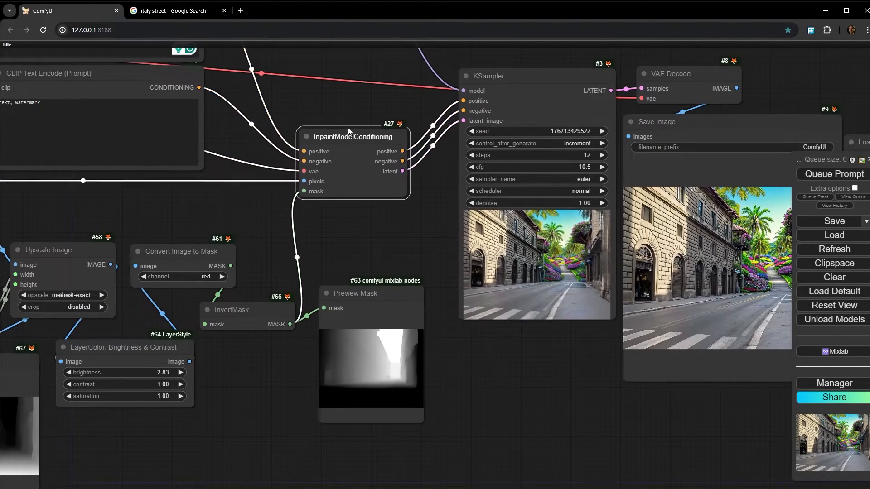
scroll(353, 134, up, 6)
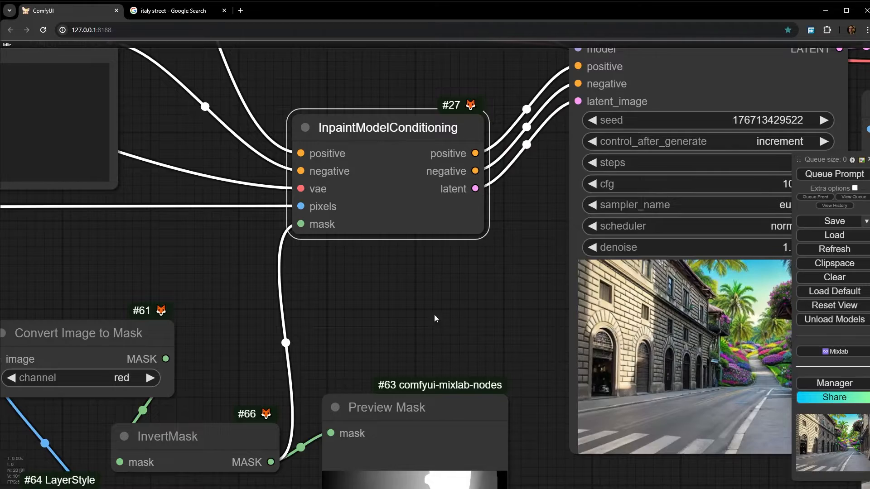
scroll(435, 317, down, 3)
drag(682, 422, 330, 301)
scroll(591, 256, up, 4)
drag(591, 256, 558, 207)
scroll(344, 254, down, 5)
scroll(558, 206, down, 2)
scroll(208, 199, up, 3)
- Bypass the InvertMask node and queue only the Preview Mask node to preview the non-inverted depth mask
click(184, 180)
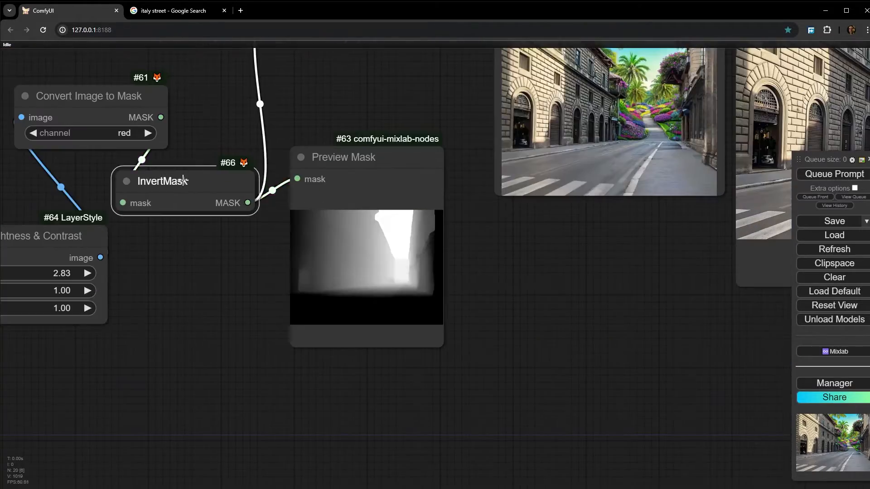
key(ctrl+b)
right_click(381, 154)
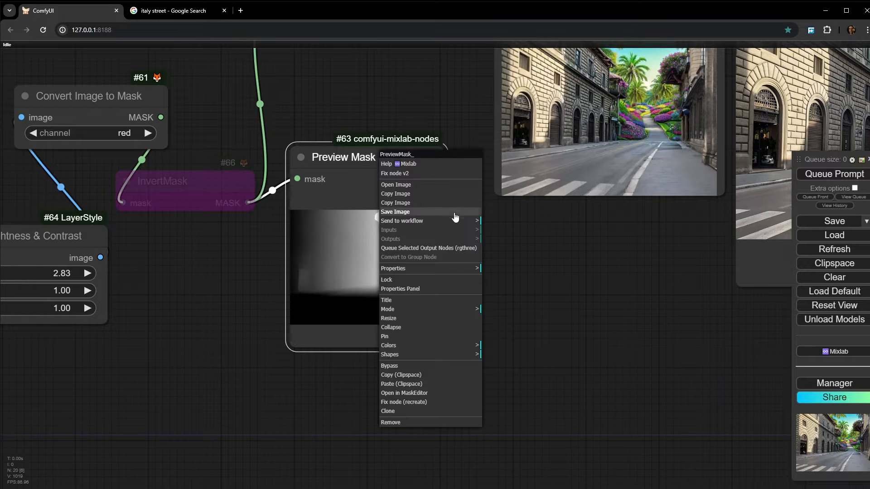
scroll(392, 293, up, 10)
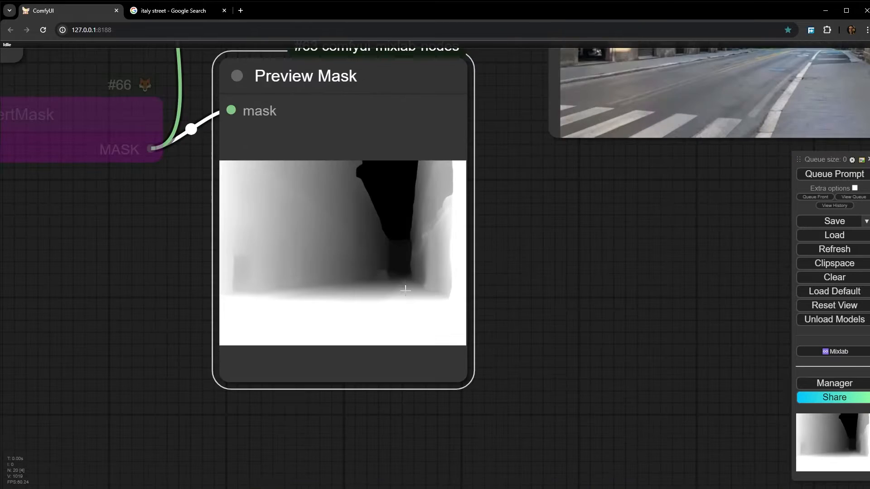
- Queue the full workflow with the non-inverted depth mask and inspect the generated image in the KSampler and Save Image nodes
scroll(664, 228, down, 7)
scroll(664, 228, down, 1)
drag(664, 228, 342, 293)
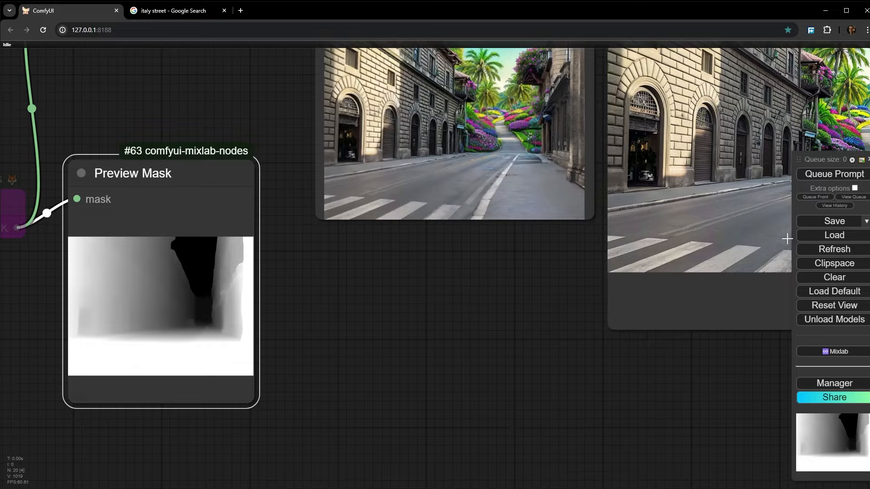
click(834, 174)
drag(499, 327, 218, 439)
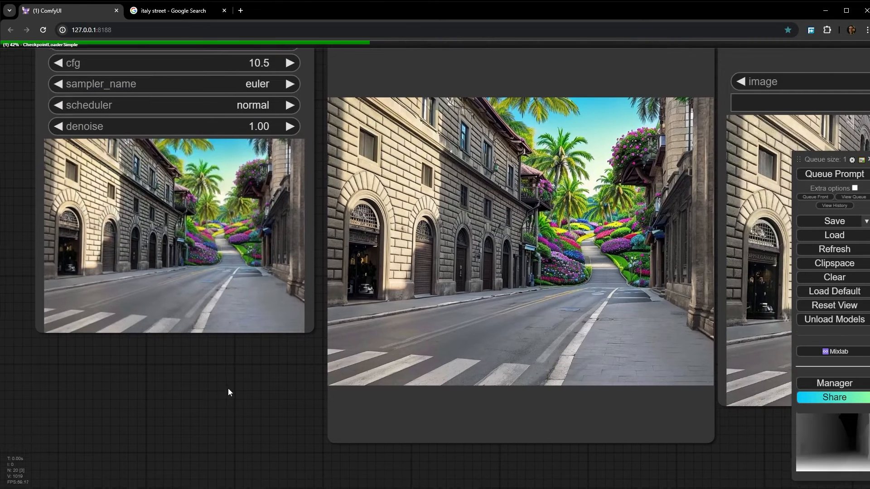
drag(210, 387, 301, 386)
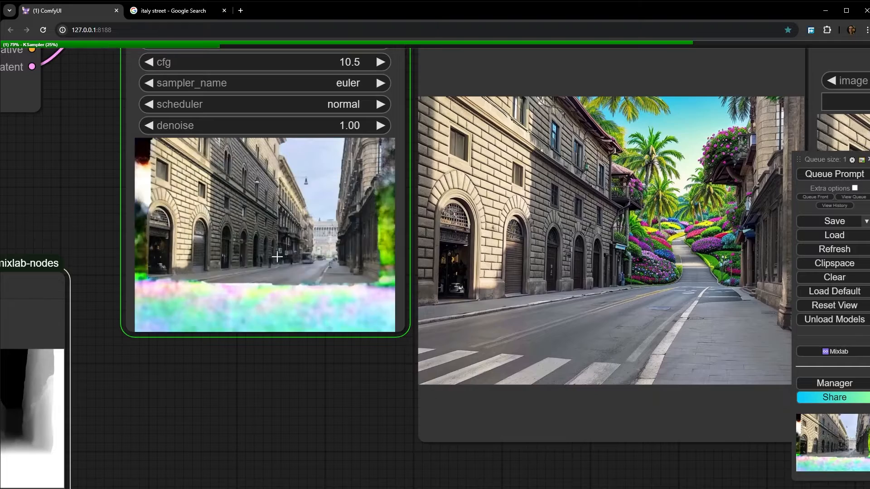
scroll(271, 271, up, 5)
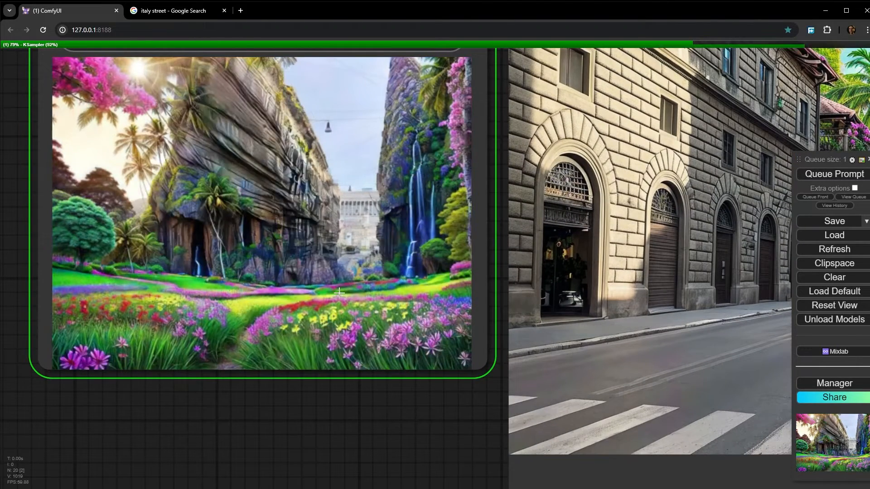
drag(409, 425, 160, 375)
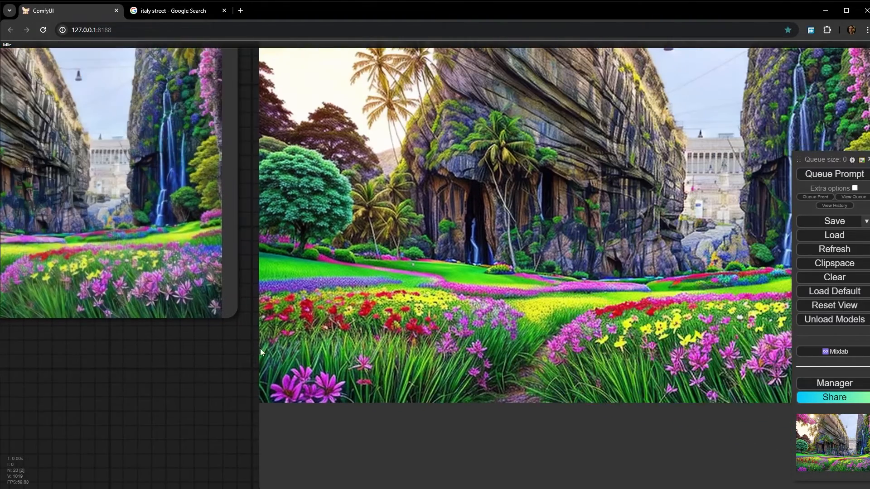
- Set the brightness of the LayerColor: Brightness & Contrast node to 1.74
scroll(648, 265, down, 1)
drag(648, 265, 561, 285)
scroll(518, 333, down, 7)
drag(235, 342, 442, 300)
scroll(442, 301, down, 3)
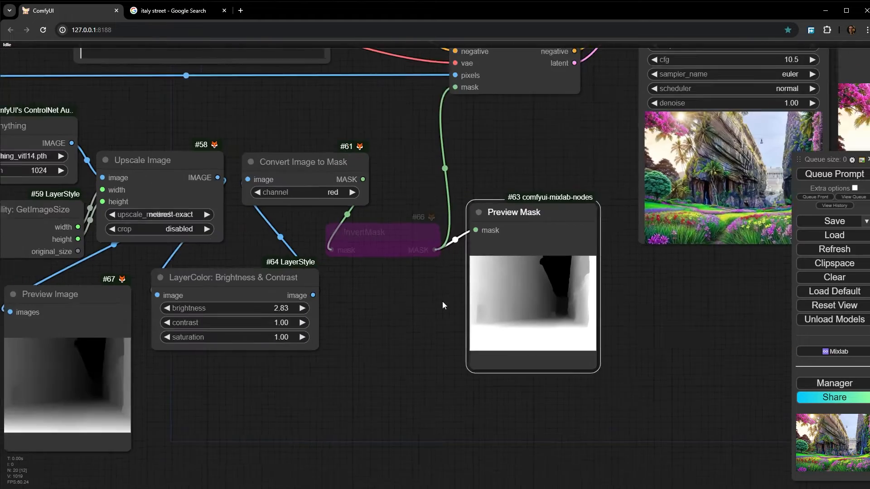
scroll(285, 307, up, 4)
drag(285, 307, 286, 306)
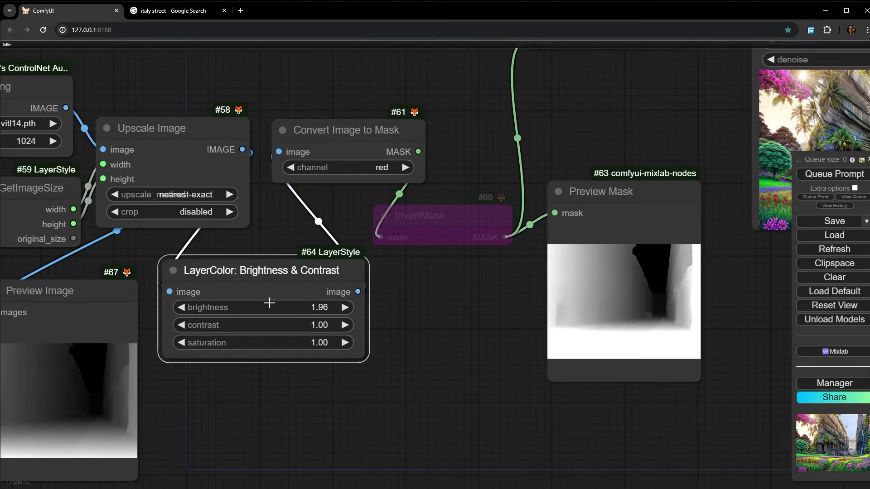
- Queue only the Preview Mask node to refresh the depth mask at the new brightness
drag(371, 331, 252, 318)
right_click(523, 266)
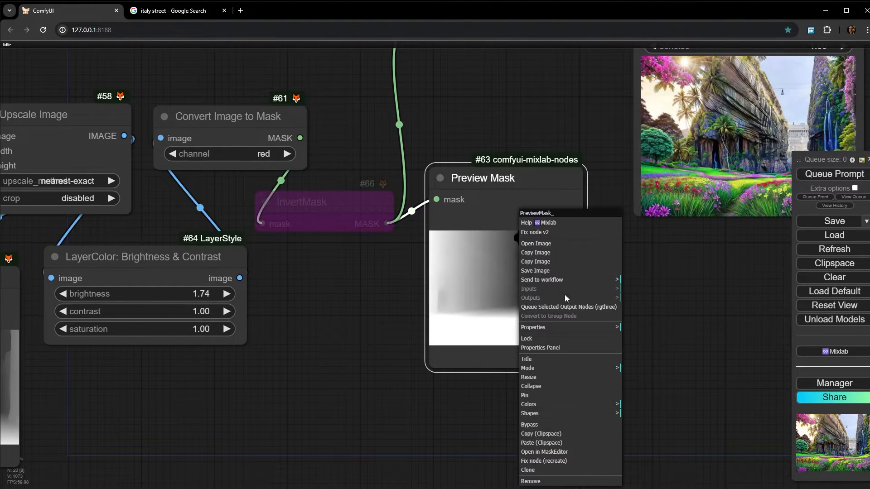
click(576, 304)
scroll(576, 303, up, 6)
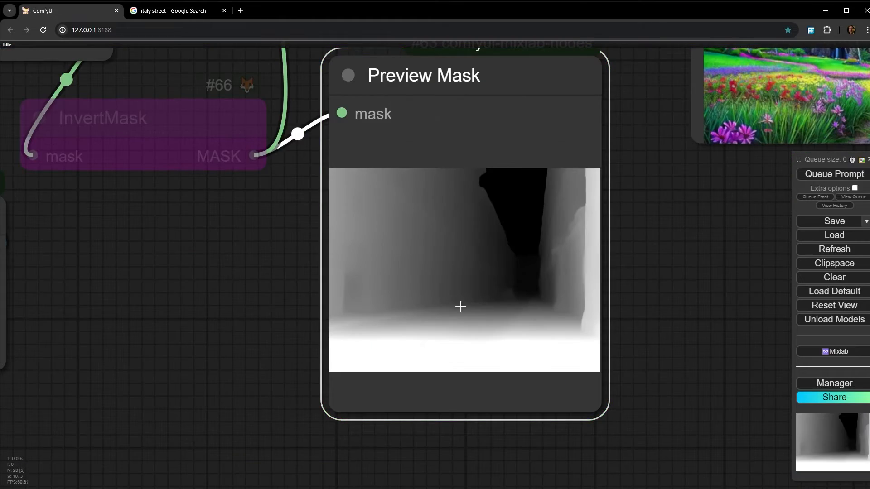
- Queue the full workflow to generate a street image with the updated depth mask
drag(617, 276, 380, 365)
scroll(634, 257, down, 2)
drag(634, 256, 350, 352)
scroll(424, 255, up, 5)
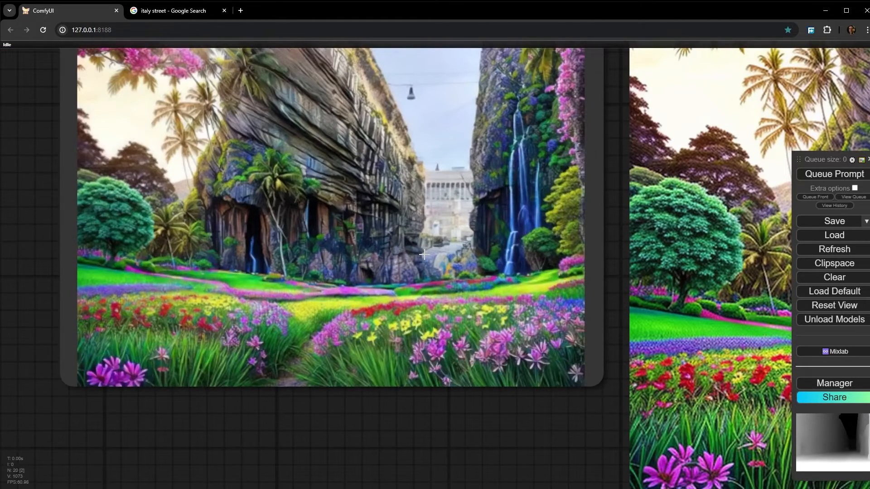
click(811, 174)
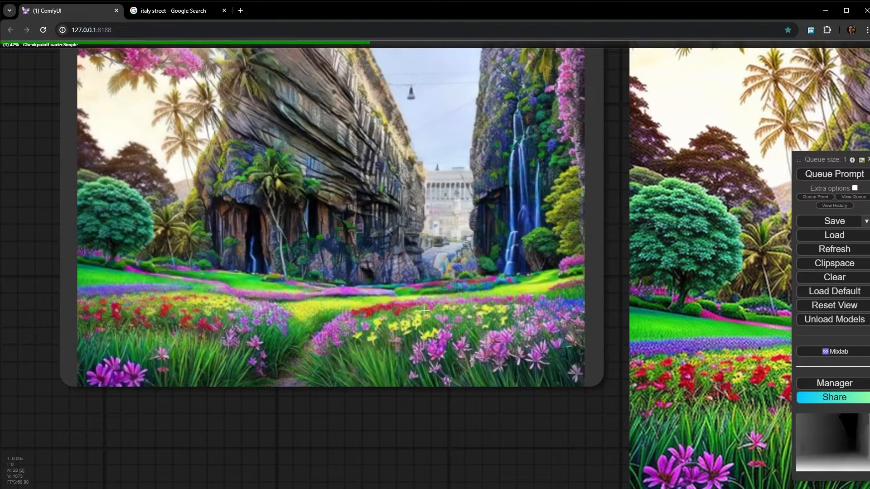
- Compare the new saved street image with the original photo in the Load Image node beside it
scroll(449, 258, down, 3)
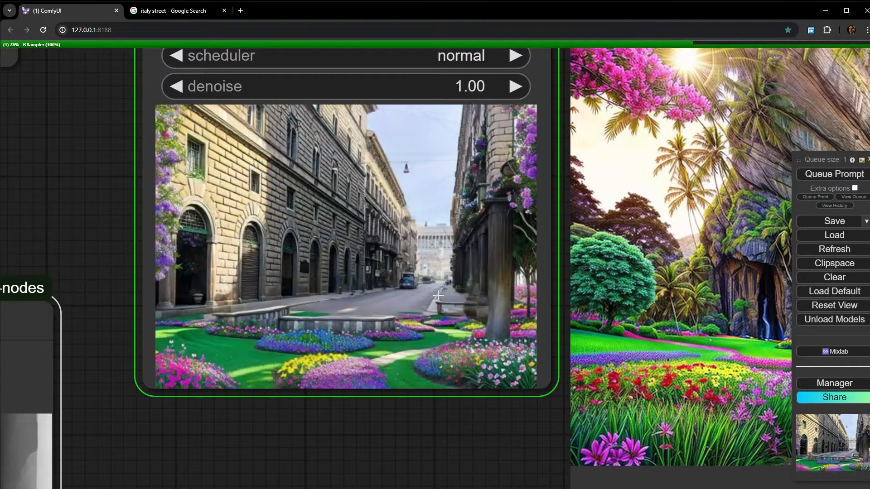
drag(416, 432, 97, 353)
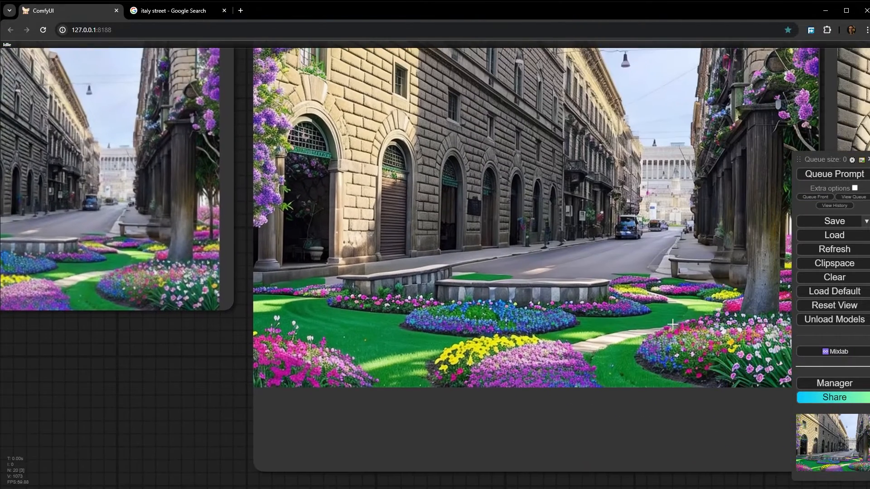
drag(684, 324, 430, 381)
drag(397, 330, 442, 332)
scroll(442, 332, down, 2)
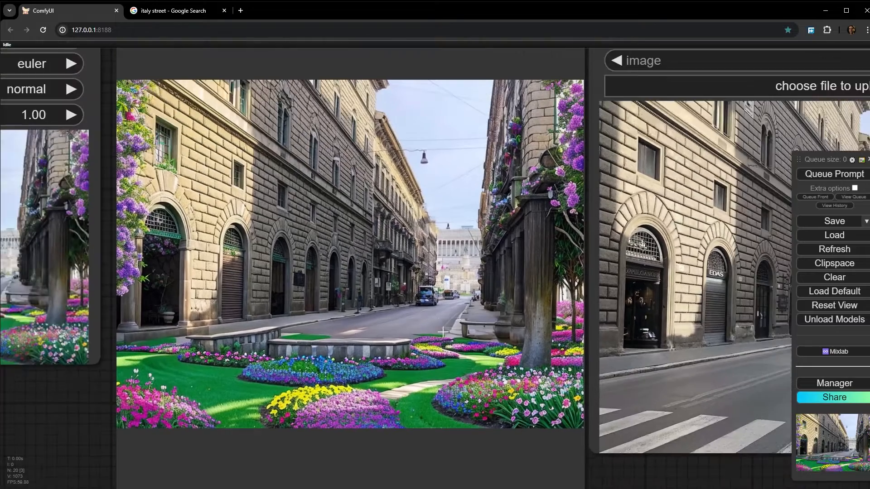
scroll(417, 335, down, 3)
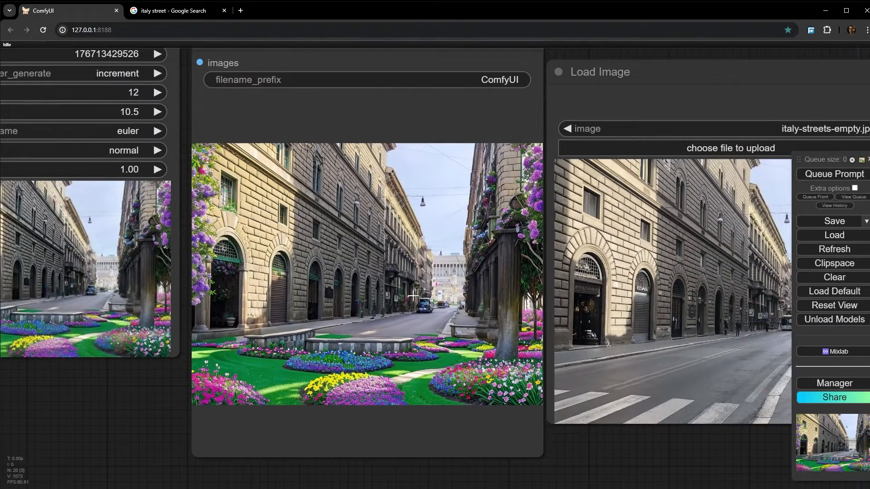
scroll(412, 296, down, 2)
- Compare the gradient in the Preview Mask node with the blended foreground and buildings of the saved image
drag(329, 313, 677, 325)
drag(238, 268, 302, 117)
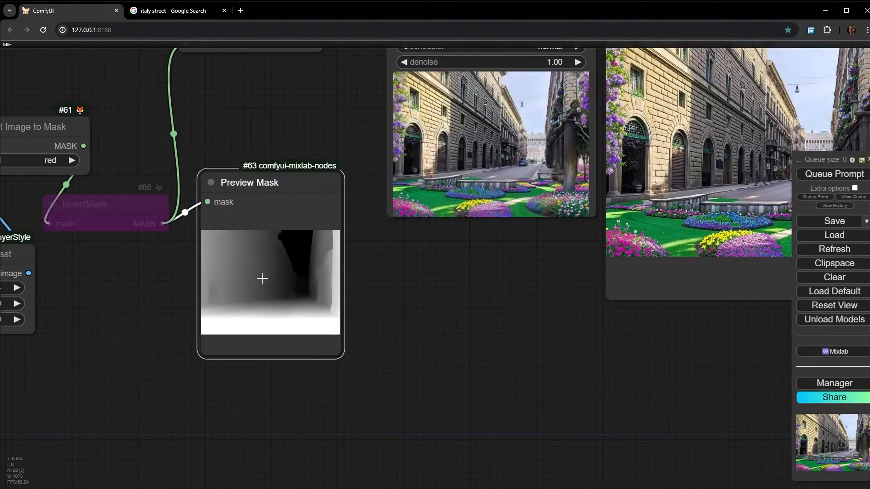
scroll(265, 288, up, 10)
scroll(294, 247, down, 11)
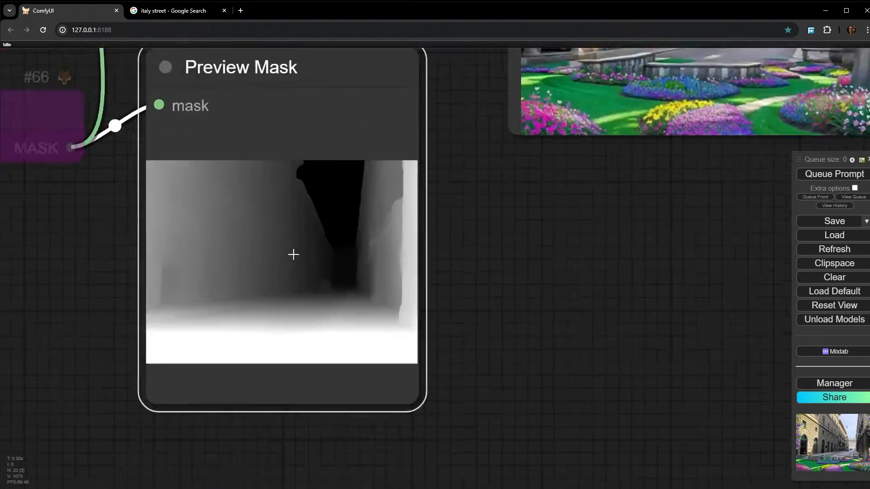
drag(286, 121, 320, 286)
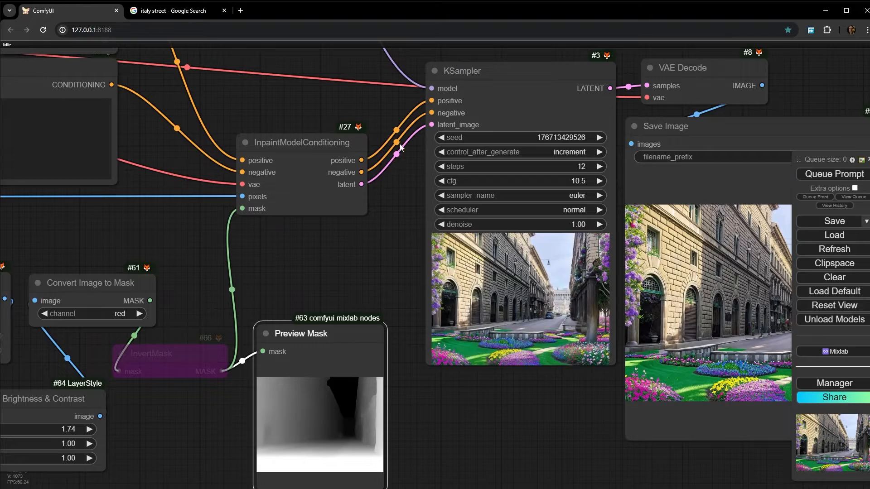
drag(550, 466, 141, 390)
scroll(363, 251, up, 5)
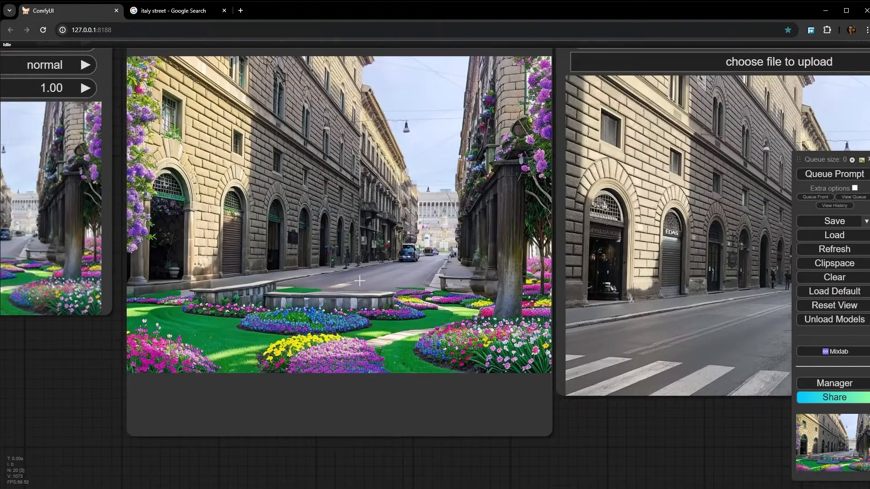
scroll(349, 278, down, 3)
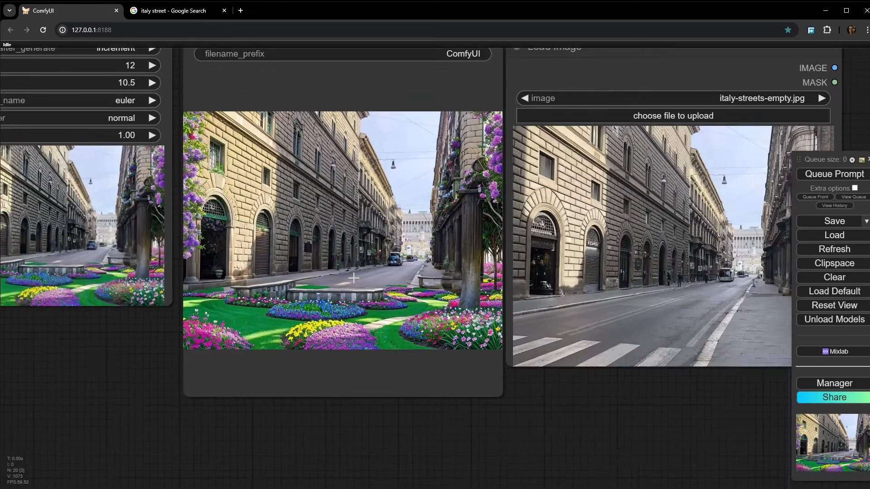
drag(339, 289, 475, 321)
scroll(453, 311, down, 6)
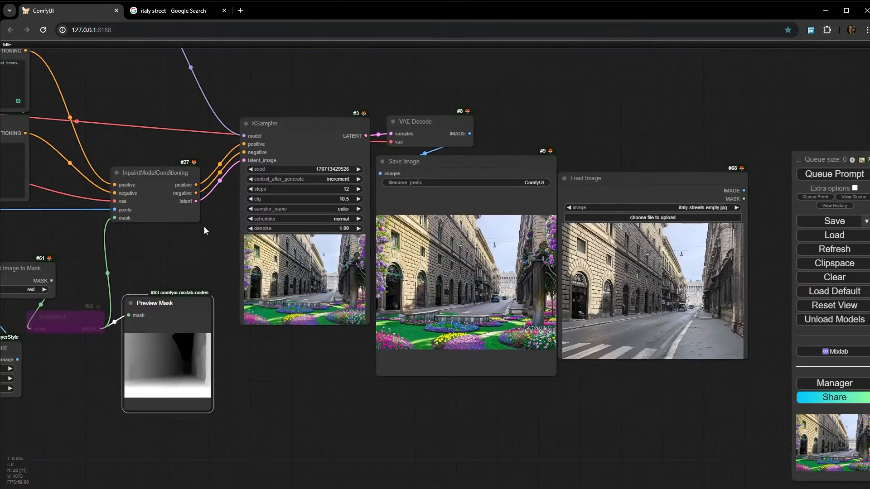
- Widen the Load Checkpoint node until the full checkpoint name fits beside its label
drag(210, 250, 723, 396)
scroll(241, 249, up, 11)
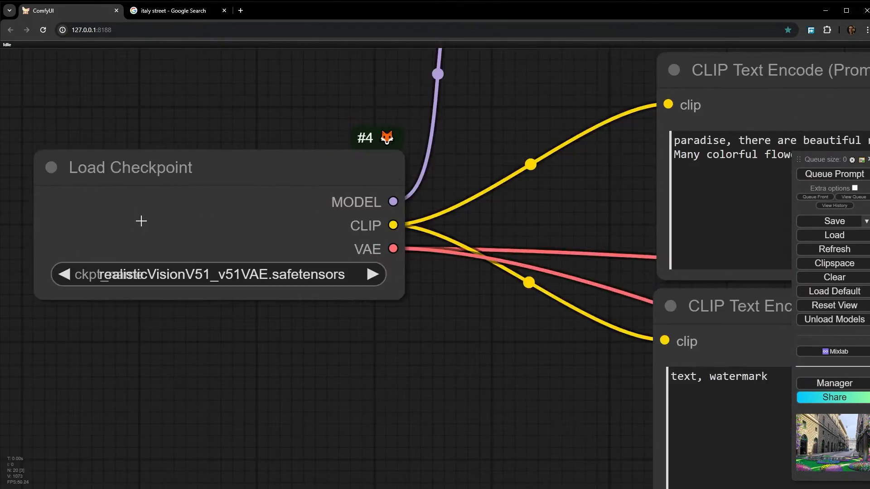
drag(398, 295, 527, 299)
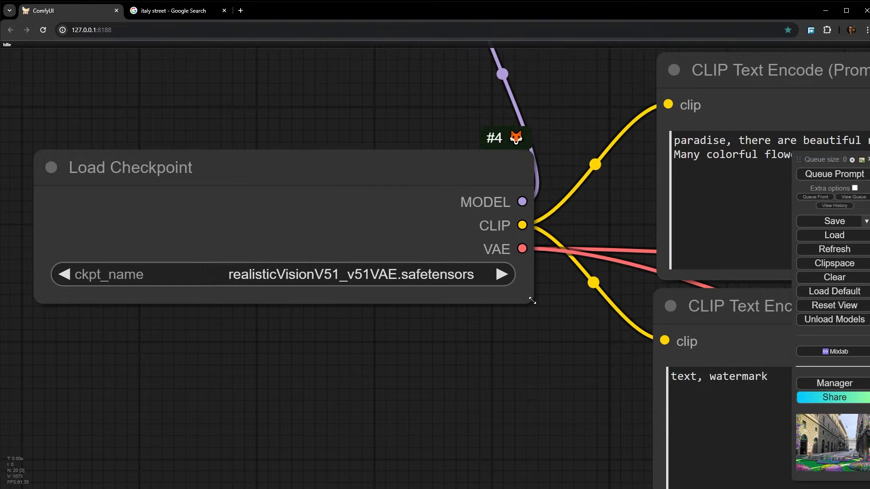
drag(532, 301, 487, 295)
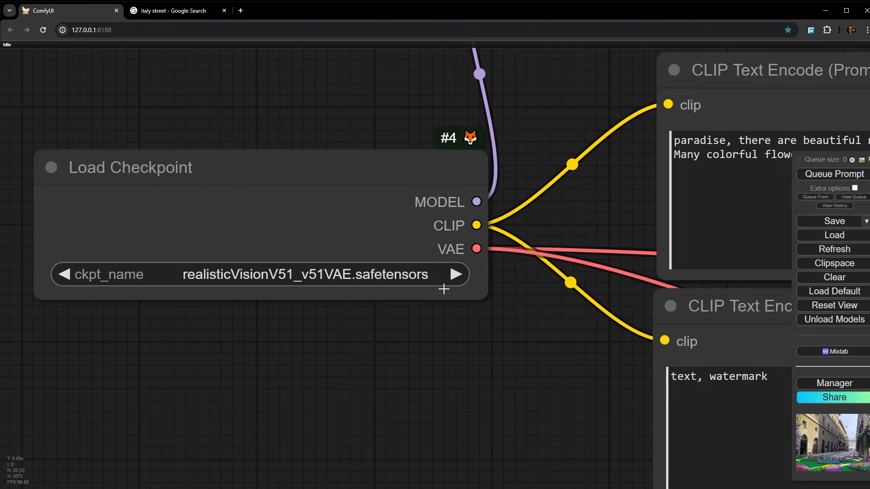
- Set the LayerColor: Brightness & Contrast node's brightness to 2.02 and queue the full workflow
scroll(325, 271, down, 8)
drag(631, 428, 63, 84)
scroll(432, 219, down, 2)
drag(525, 270, 566, 362)
scroll(144, 341, up, 3)
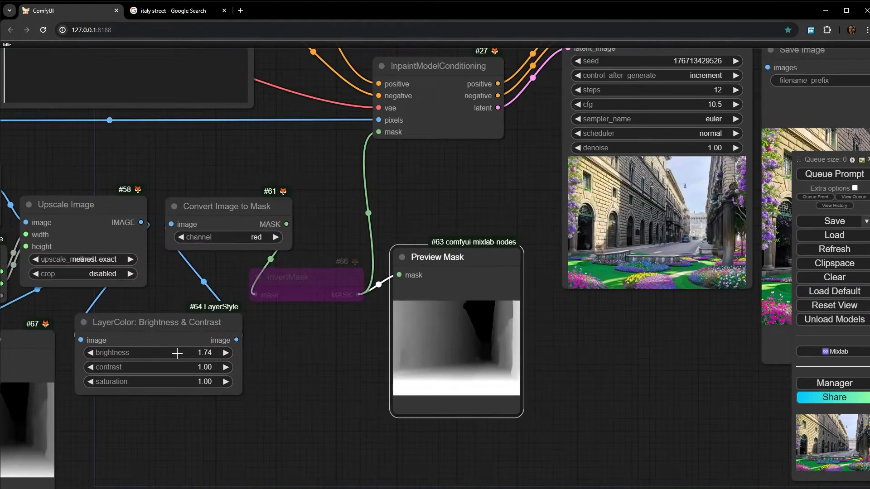
drag(177, 355, 189, 353)
drag(709, 361, 306, 365)
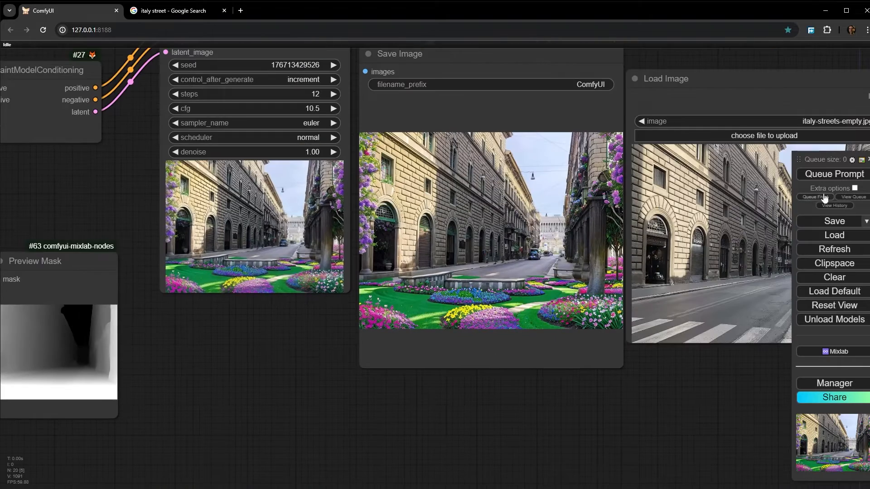
click(836, 179)
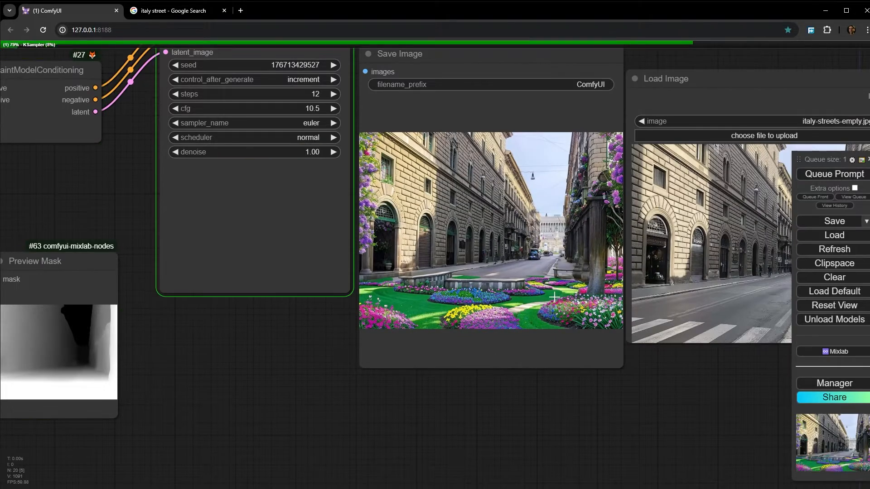
- Re-enable the bypassed InvertMask node and queue only the Preview Mask node to refresh the inverted mask
scroll(282, 263, up, 1)
scroll(281, 263, up, 7)
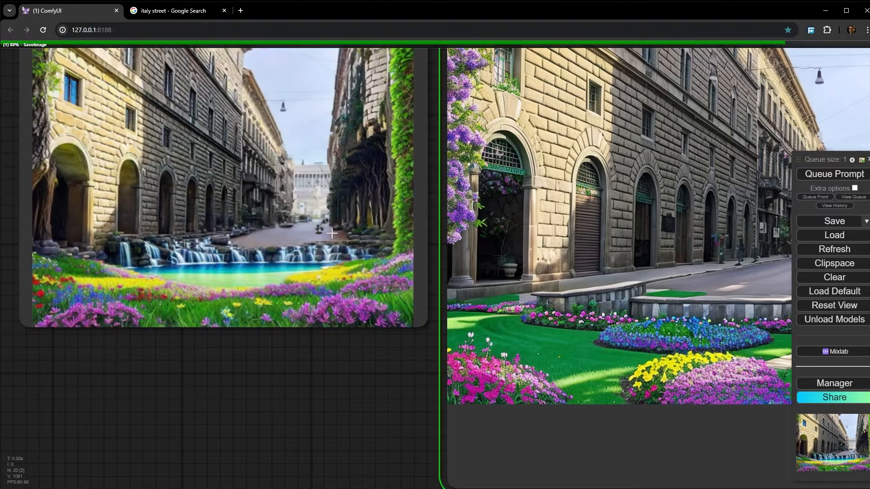
scroll(431, 261, down, 6)
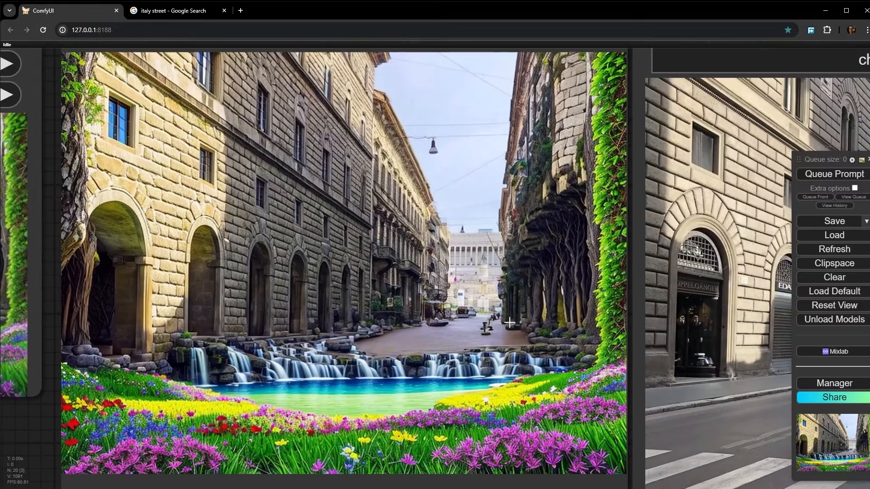
scroll(493, 339, down, 6)
scroll(114, 327, up, 1)
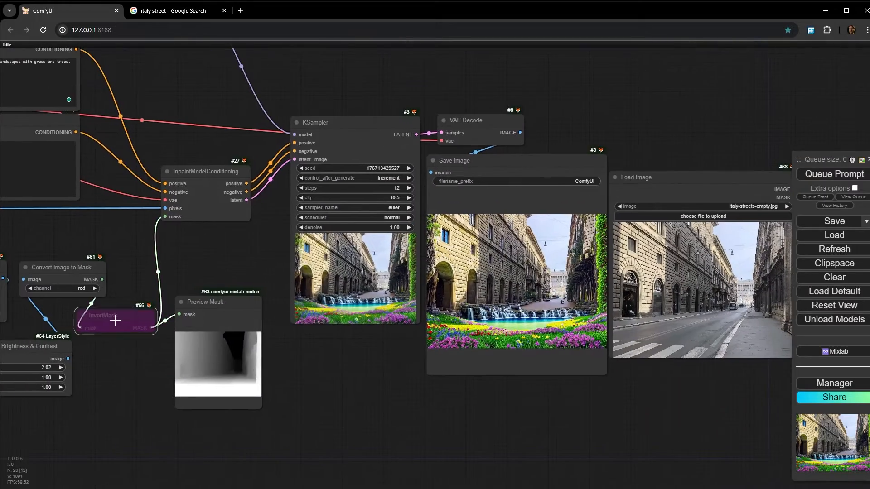
key(ctrl+b)
scroll(175, 364, up, 10)
right_click(258, 367)
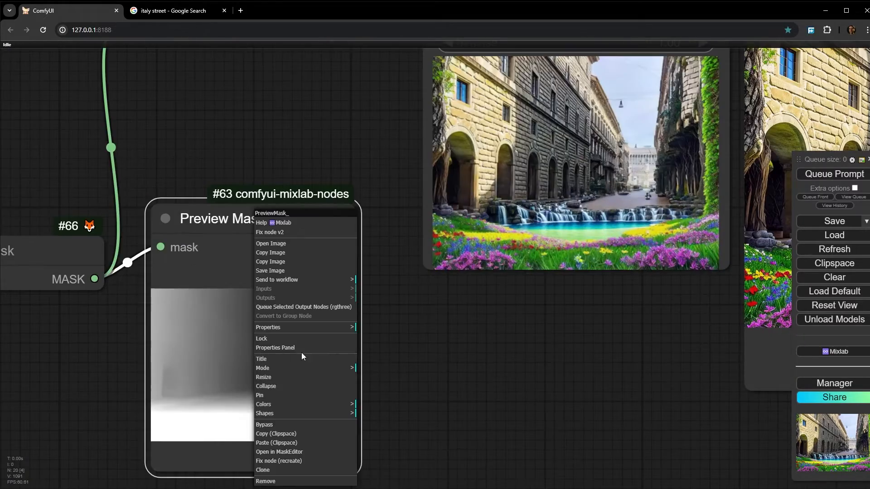
click(315, 308)
scroll(249, 395, up, 4)
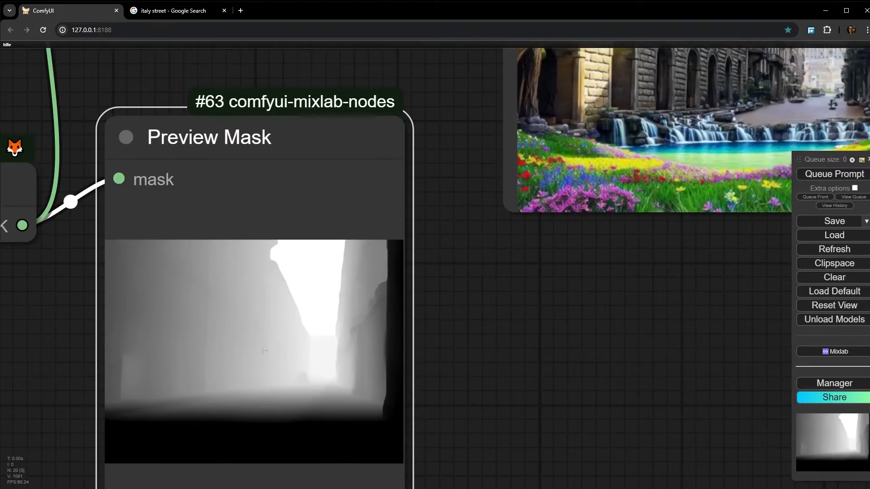
- Queue the full workflow with the inverted depth mask and watch the KSampler preview develop
scroll(264, 350, down, 5)
click(849, 176)
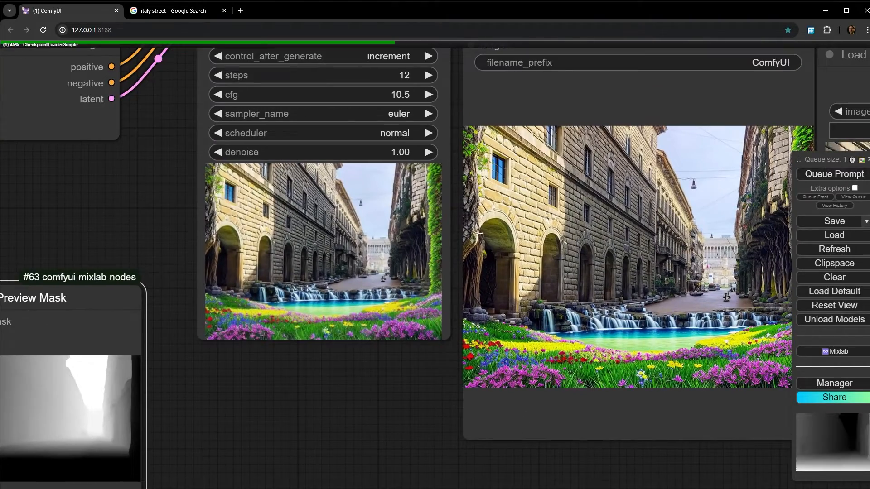
scroll(382, 212, up, 3)
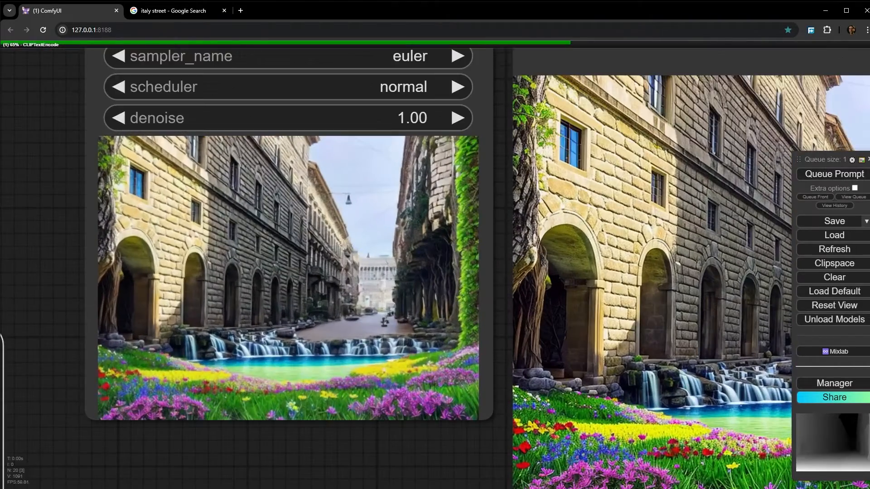
scroll(350, 231, up, 4)
drag(355, 229, 419, 213)
scroll(458, 200, down, 1)
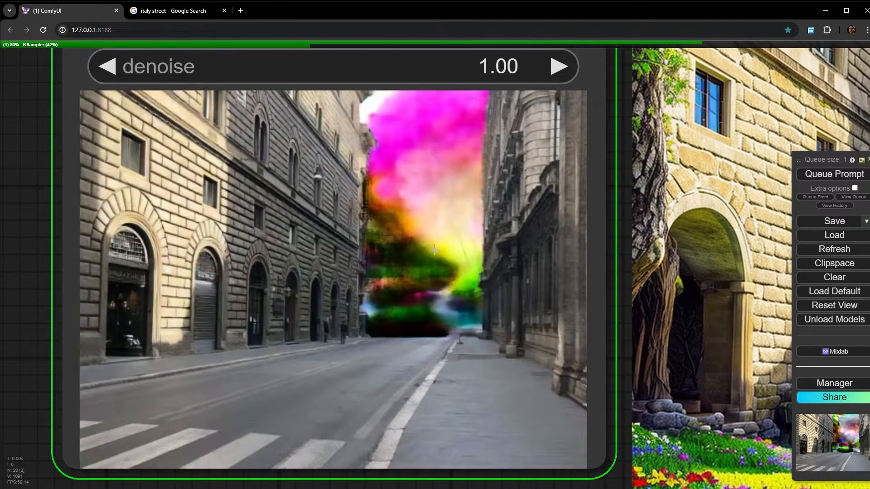
scroll(277, 228, down, 3)
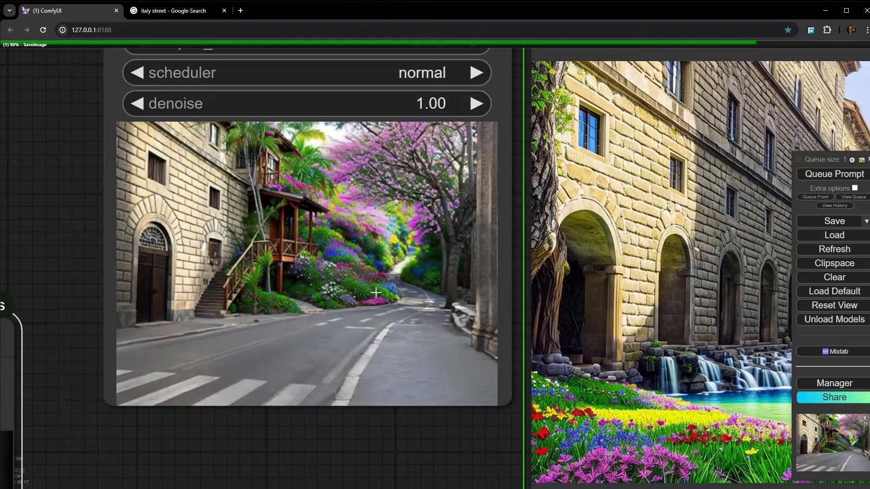
- Compare the saved image made with the inverted mask against the original street photo and the Preview Mask node
drag(369, 293, 150, 294)
scroll(150, 294, down, 1)
drag(629, 300, 174, 343)
scroll(485, 291, down, 1)
scroll(302, 304, down, 1)
scroll(301, 304, down, 1)
scroll(219, 338, down, 5)
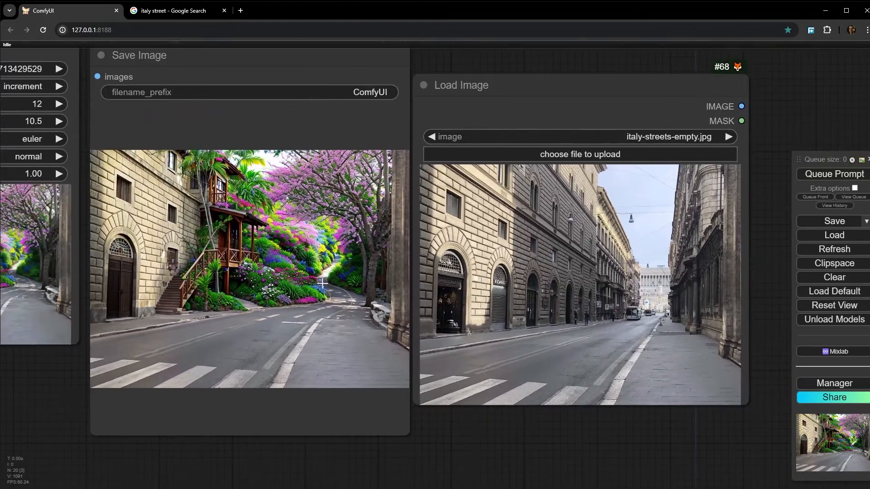
scroll(466, 227, down, 5)
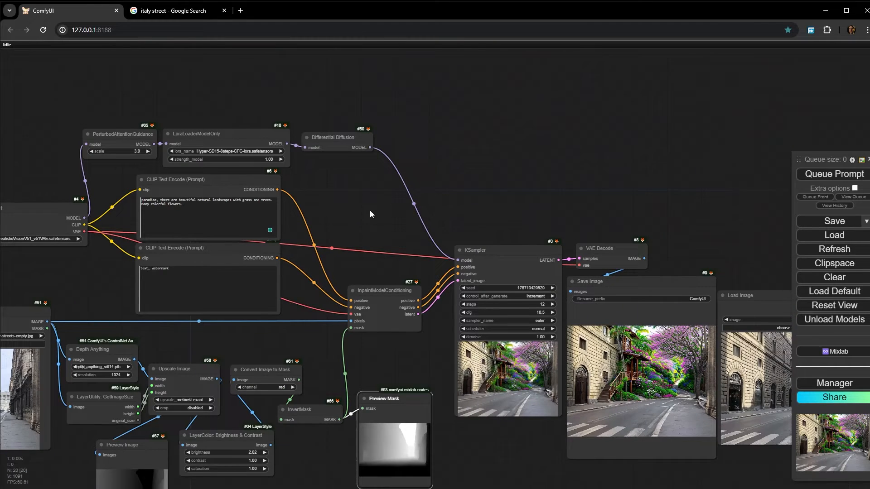
drag(370, 213, 477, 111)
drag(582, 352, 493, 328)
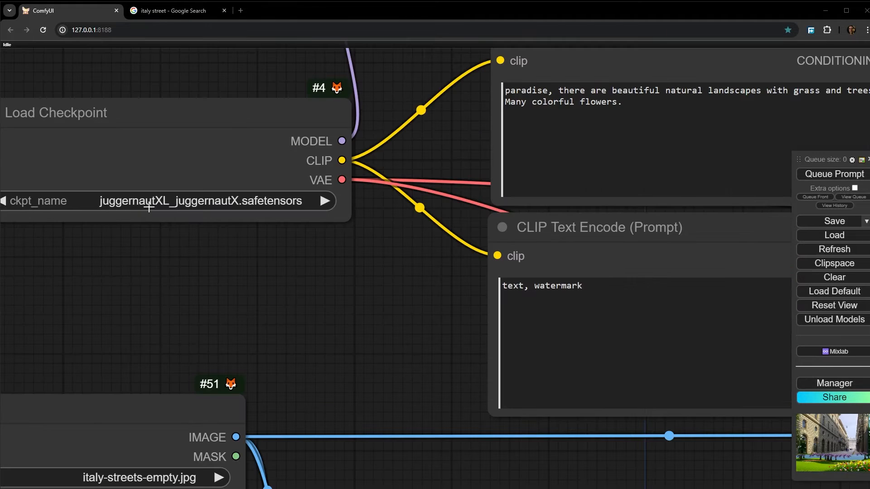
- Check the model chosen in the Load Checkpoint node and the sampler settings in the KSampler node
scroll(153, 206, up, 5)
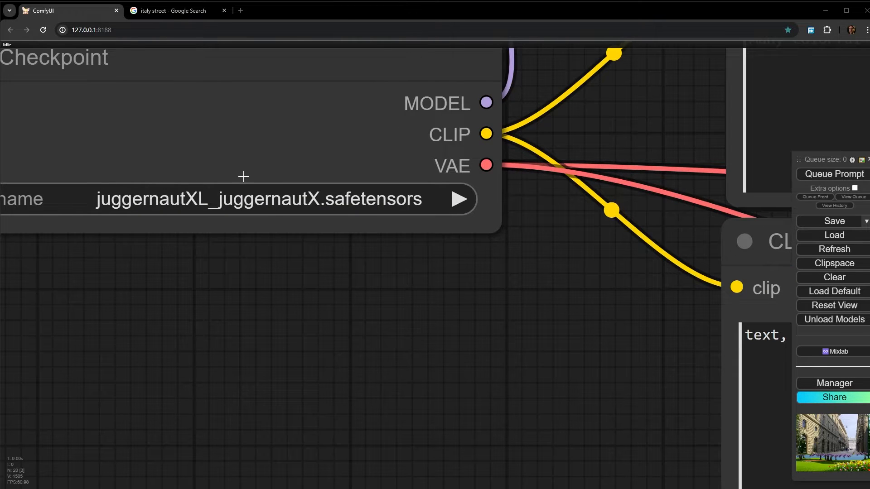
scroll(128, 197, down, 10)
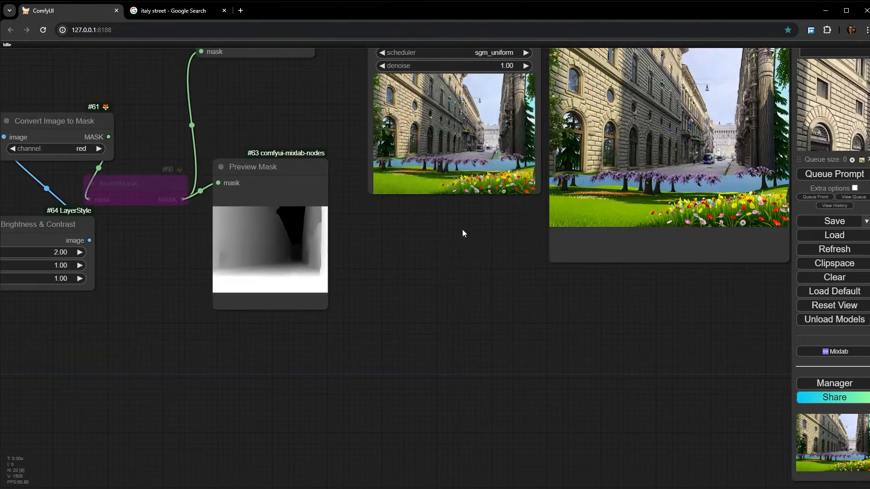
drag(462, 230, 415, 391)
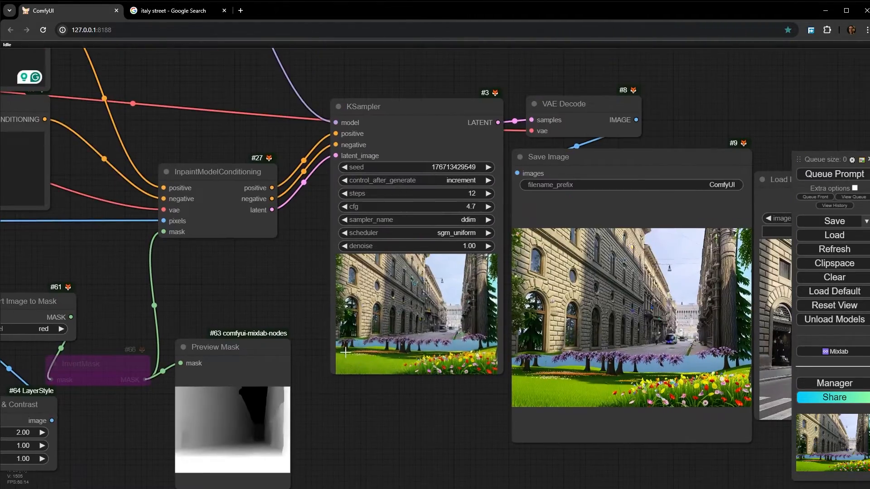
- Examine how the flowers, trees and water in the saved image's foreground blend into the street
scroll(530, 467, up, 6)
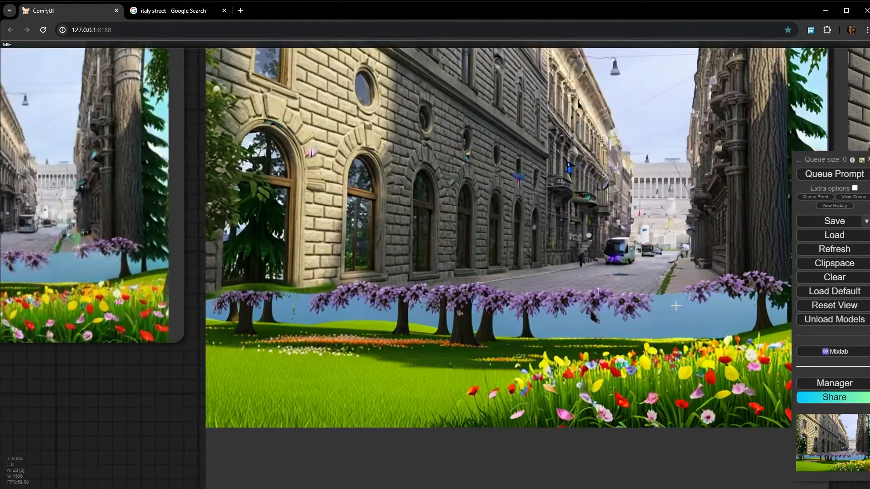
scroll(675, 307, up, 3)
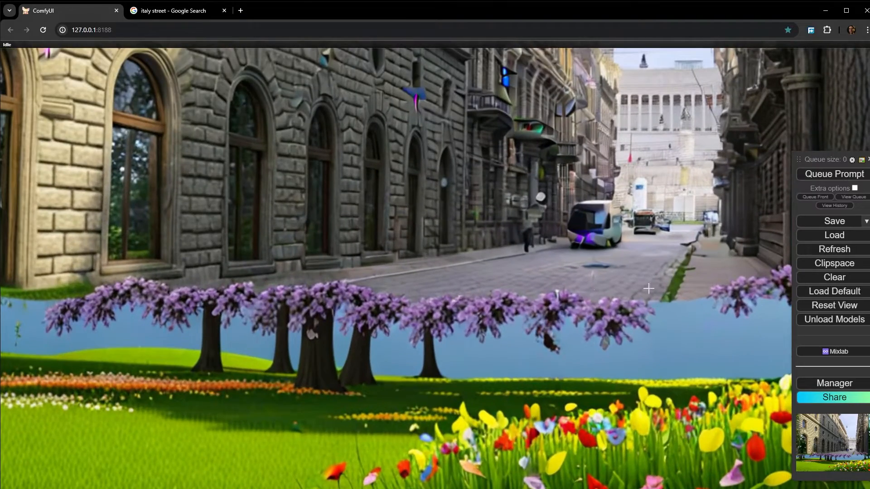
scroll(469, 316, down, 3)
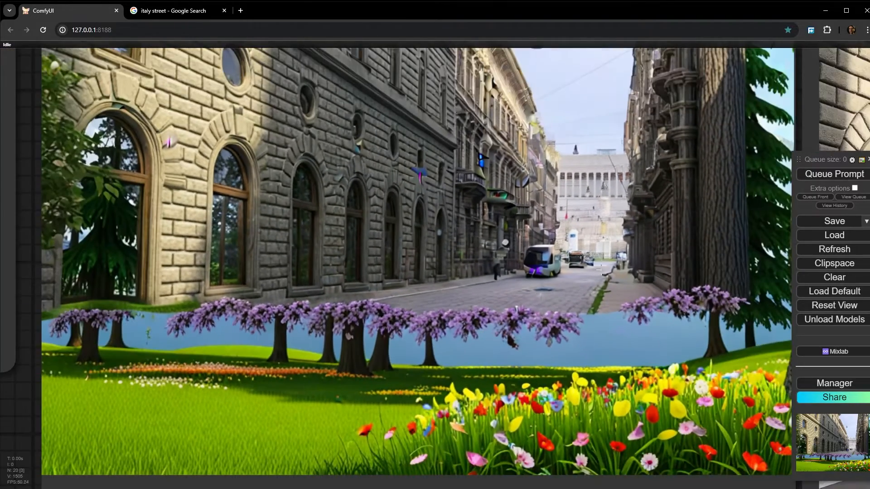
scroll(609, 274, down, 3)
scroll(624, 300, up, 3)
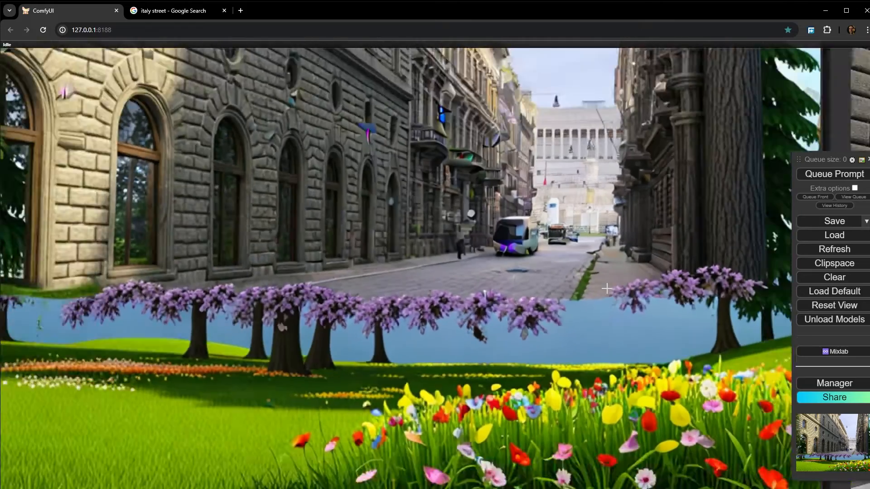
scroll(420, 323, down, 6)
scroll(351, 123, up, 5)
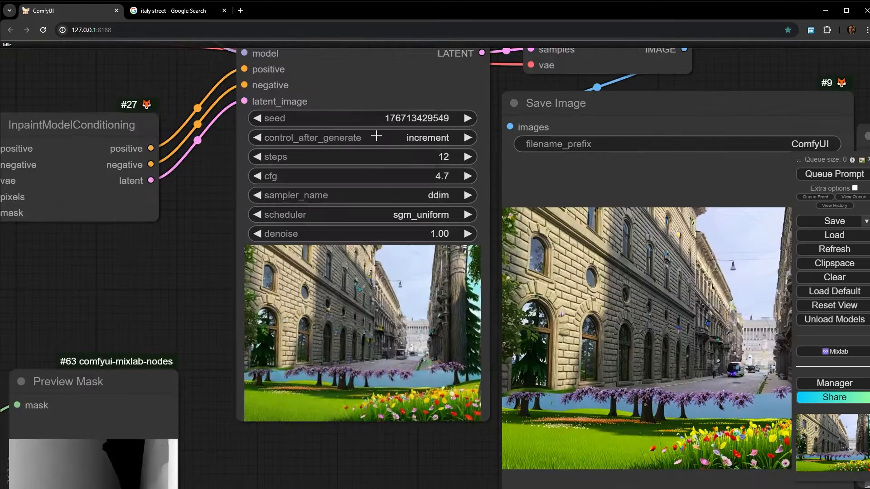
- Queue the workflow again with the non-inverted mask to generate another street image
click(377, 136)
click(390, 126)
drag(189, 351, 253, 199)
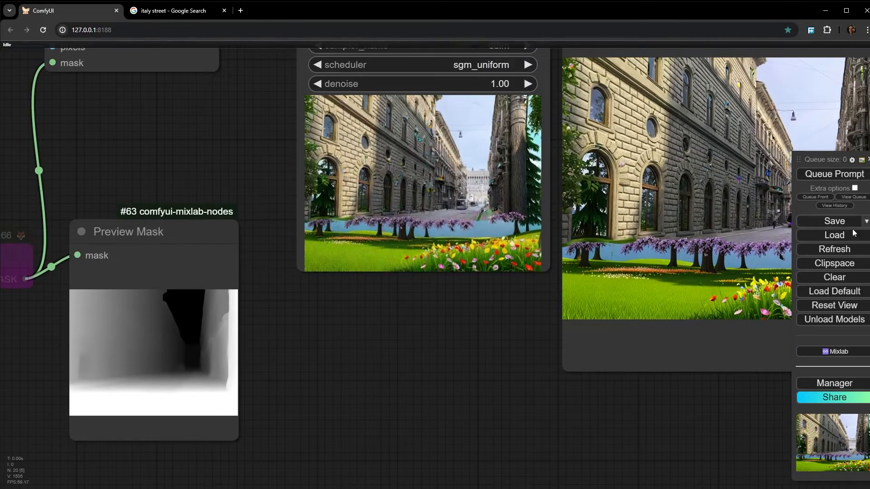
click(837, 173)
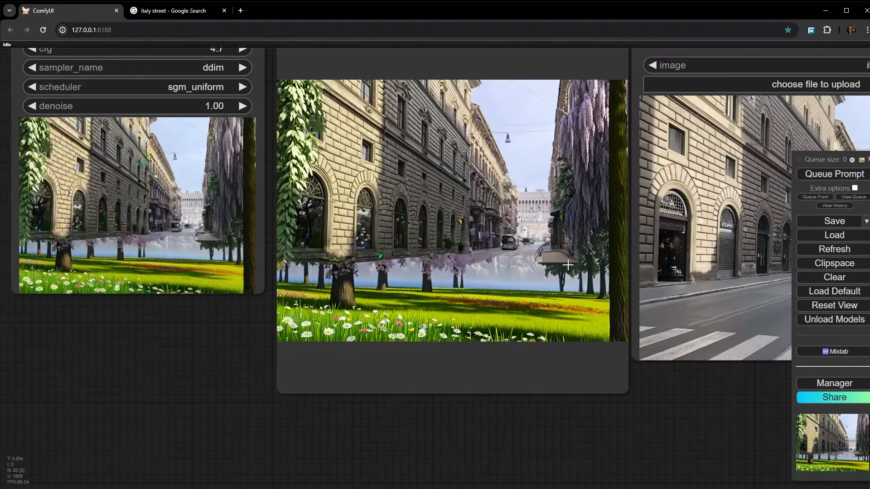
- Examine the transition between the white foreground and the grey gradient in the Preview Mask node
scroll(543, 276, down, 2)
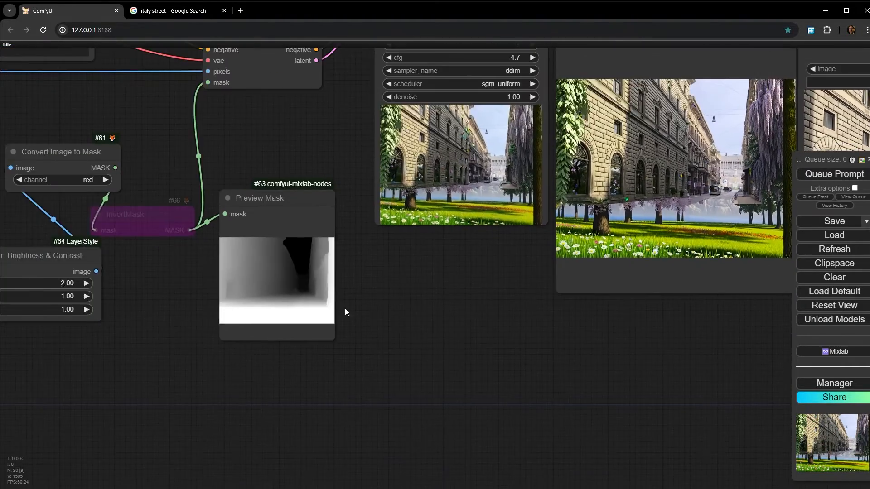
scroll(272, 311, up, 5)
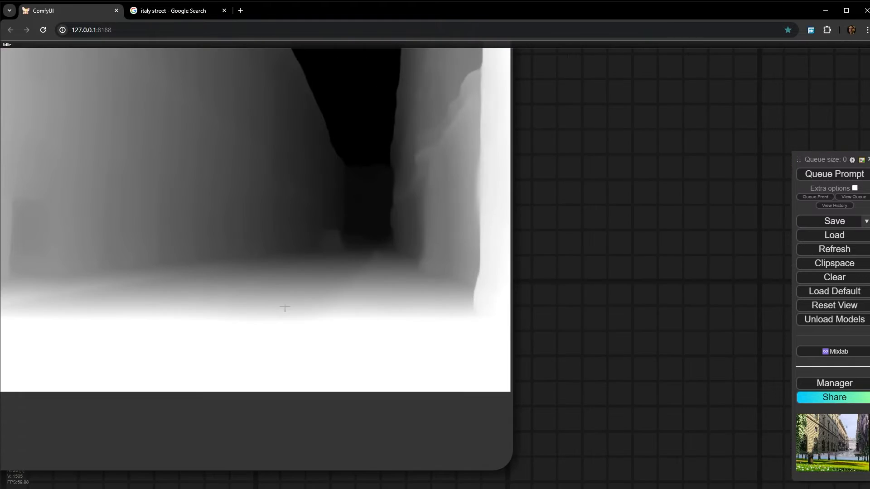
scroll(285, 308, down, 4)
scroll(371, 315, up, 4)
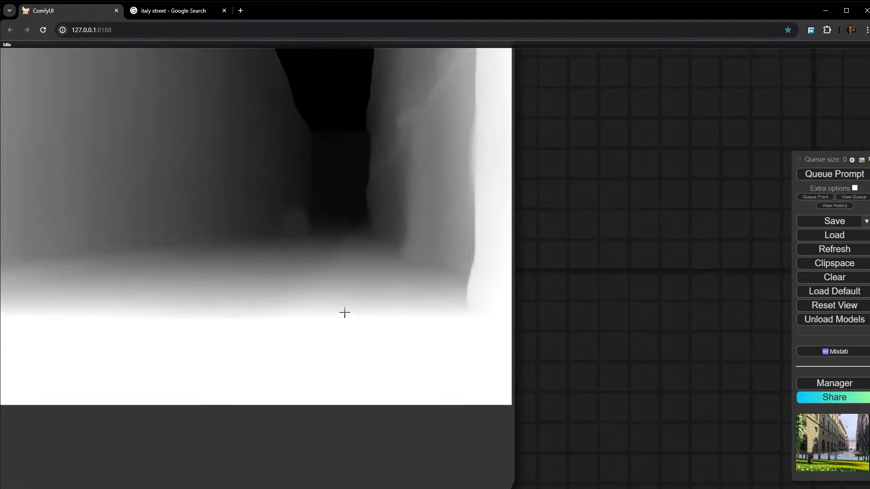
scroll(309, 315, down, 4)
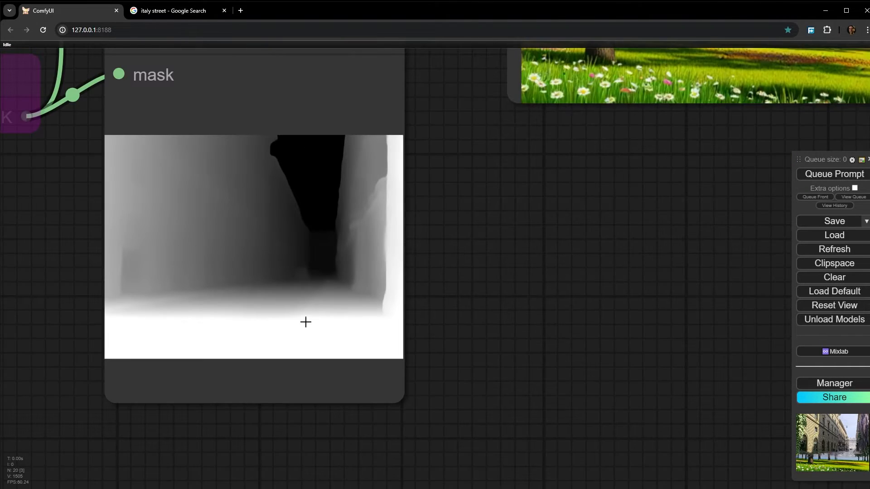
scroll(222, 318, up, 5)
scroll(371, 313, up, 3)
scroll(396, 249, down, 16)
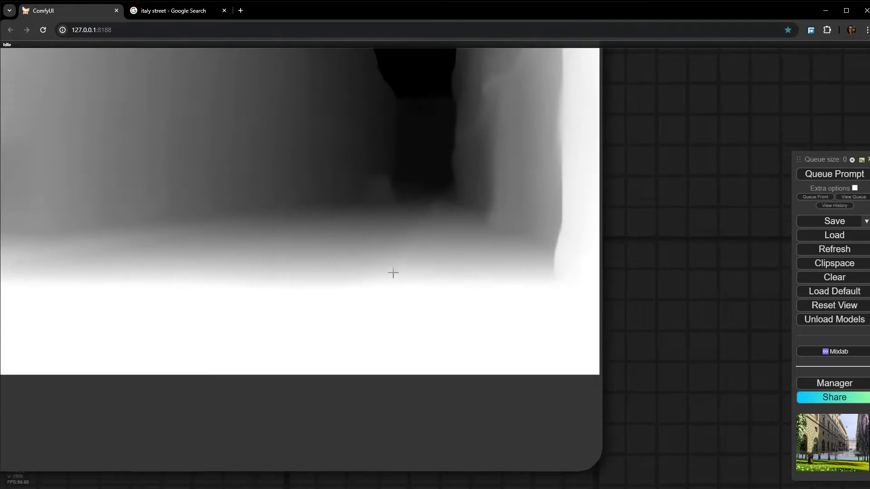
- Set the LayerColor: Brightness & Contrast node's brightness to 1.33 and queue the full workflow
drag(146, 311, 548, 302)
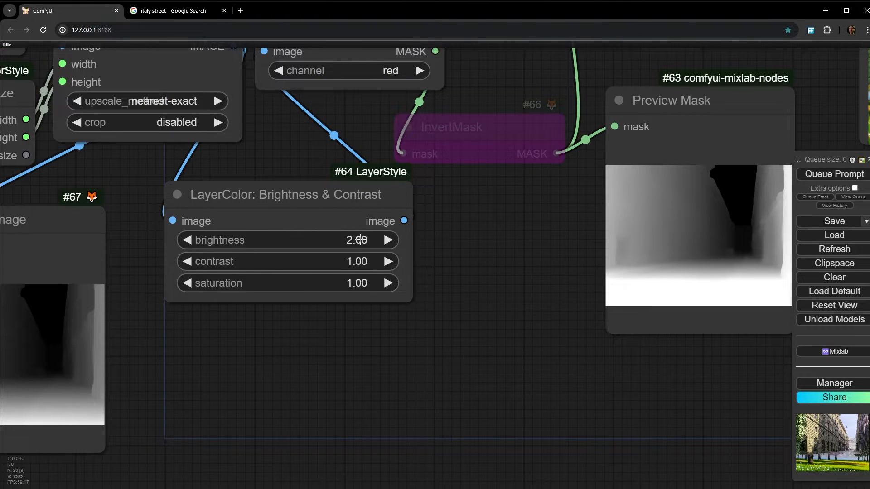
drag(360, 240, 343, 240)
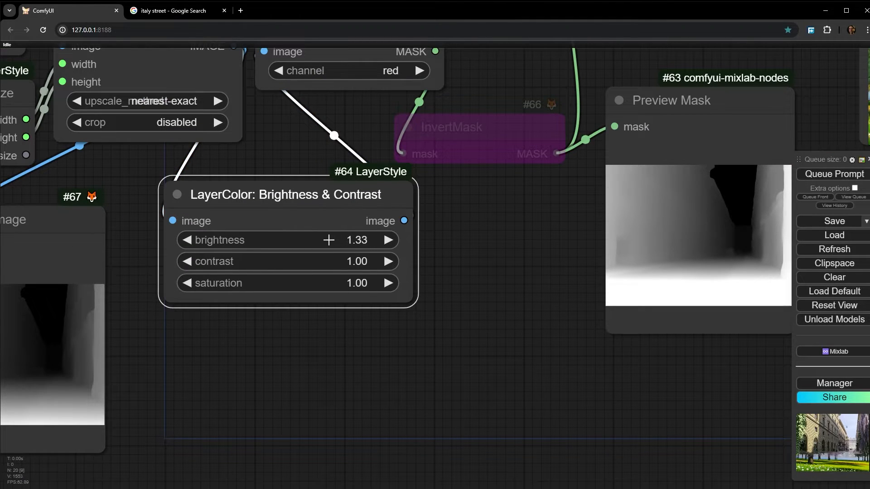
click(845, 177)
drag(495, 316, 243, 338)
scroll(634, 281, down, 1)
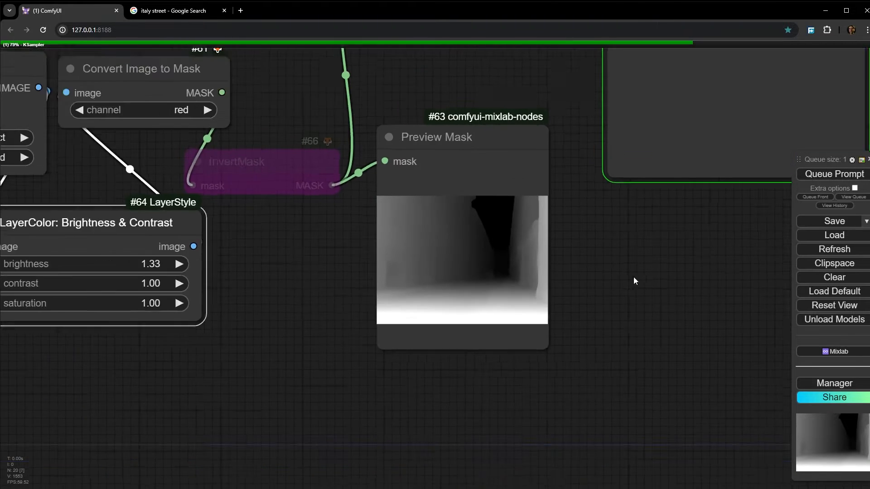
- Examine the grass and flower foreground in the generated KSampler and Save Image results
drag(634, 281, 324, 373)
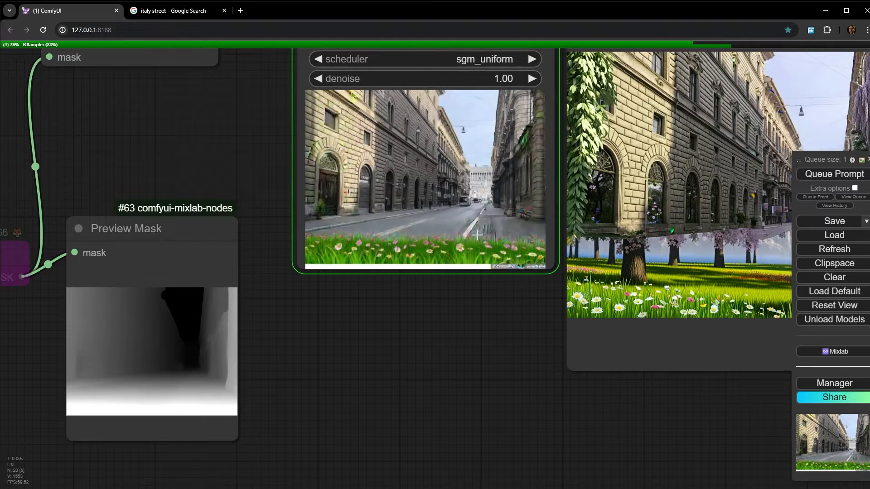
scroll(477, 235, up, 8)
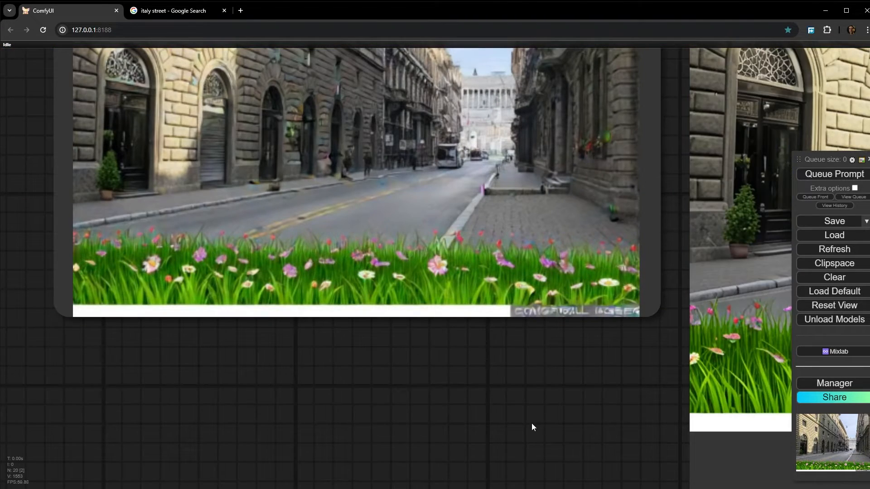
drag(531, 423, 154, 358)
drag(770, 247, 569, 291)
- Examine the white foreground band and its fade into grey in the Preview Mask node
scroll(564, 248, down, 4)
scroll(450, 258, down, 5)
drag(34, 243, 286, 194)
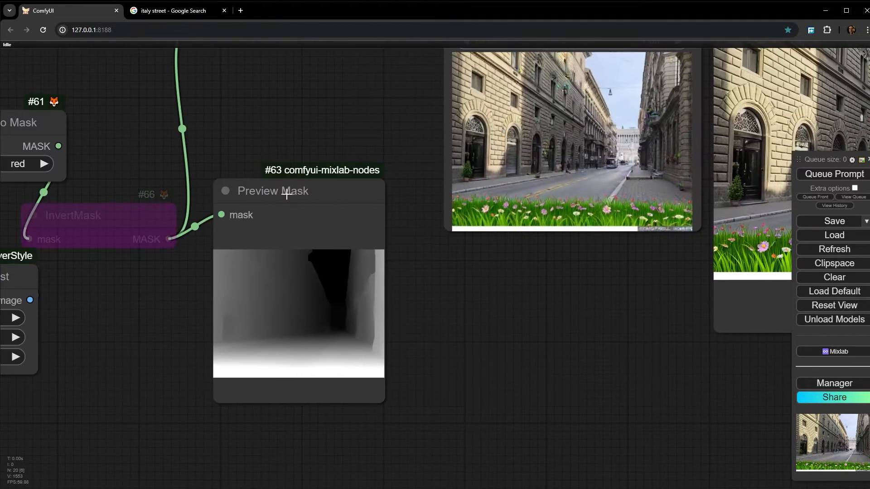
drag(190, 336, 353, 293)
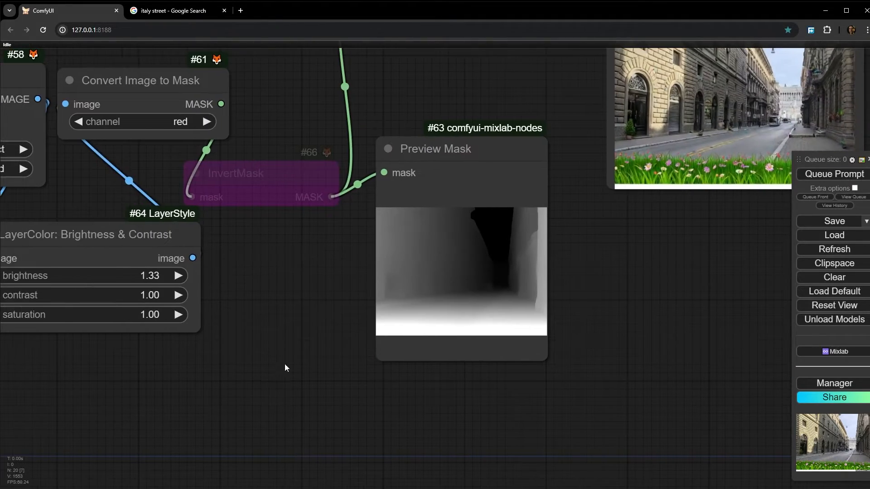
drag(284, 363, 201, 380)
scroll(379, 343, up, 12)
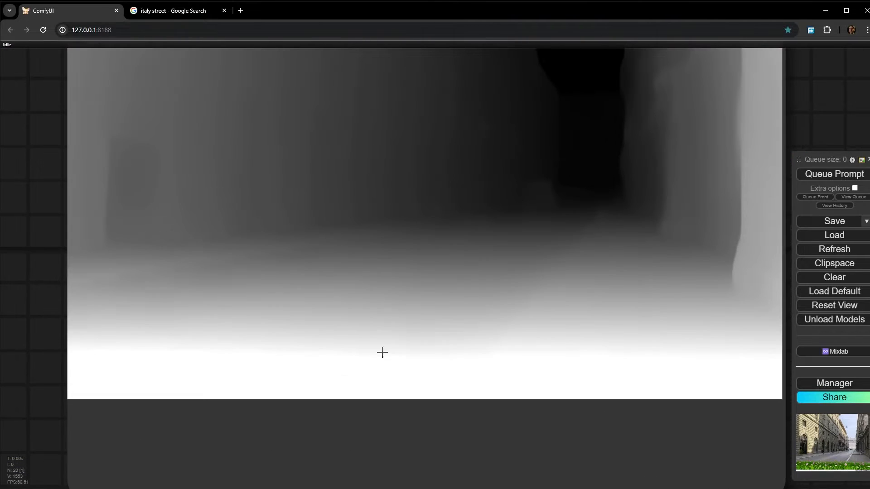
scroll(455, 342, down, 5)
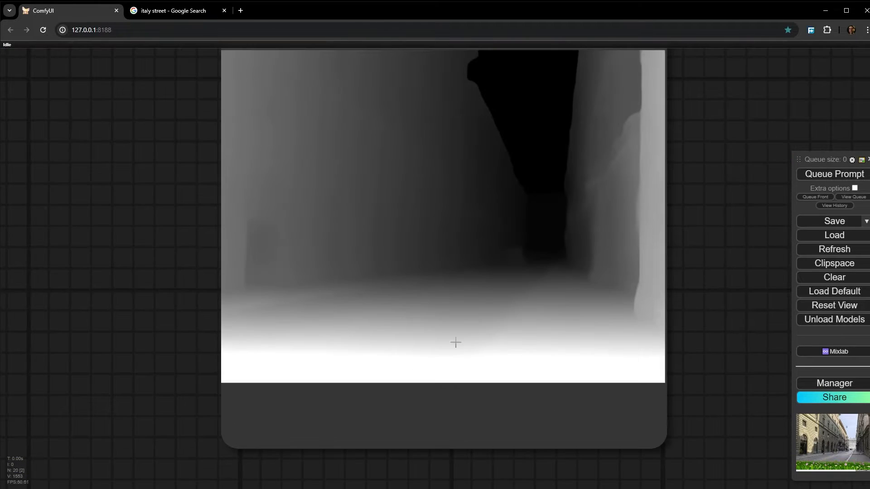
scroll(360, 350, down, 4)
drag(414, 344, 470, 301)
scroll(470, 294, down, 4)
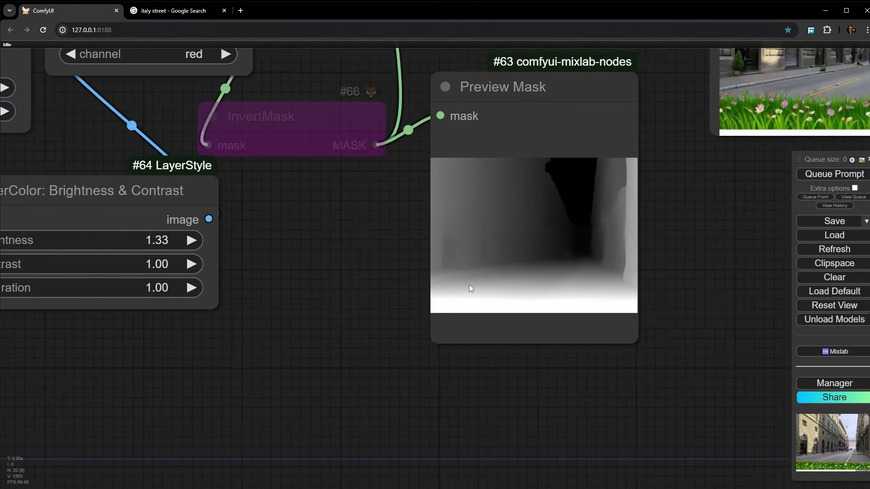
scroll(583, 219, up, 5)
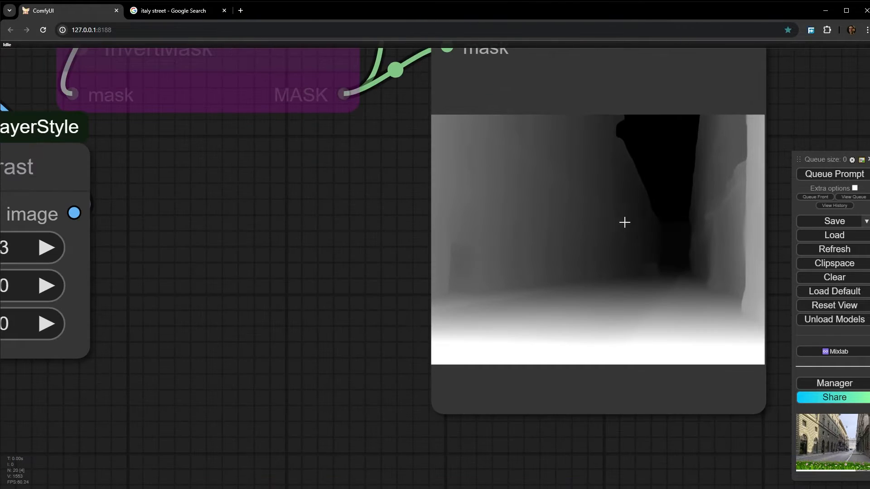
- Set the LayerColor: Brightness & Contrast node's contrast to 0.75 and queue only the Preview Mask node
drag(235, 272, 510, 253)
scroll(560, 237, down, 3)
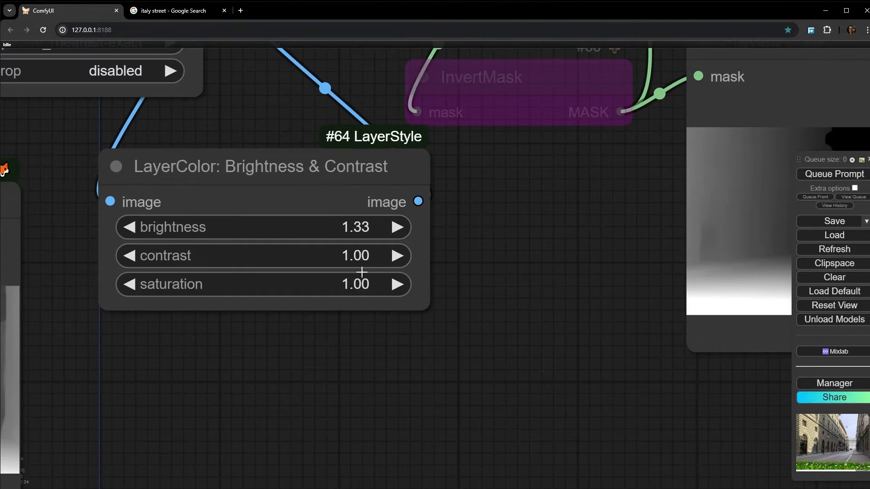
scroll(201, 253, up, 2)
drag(307, 259, 295, 258)
scroll(582, 266, down, 4)
drag(582, 267, 345, 273)
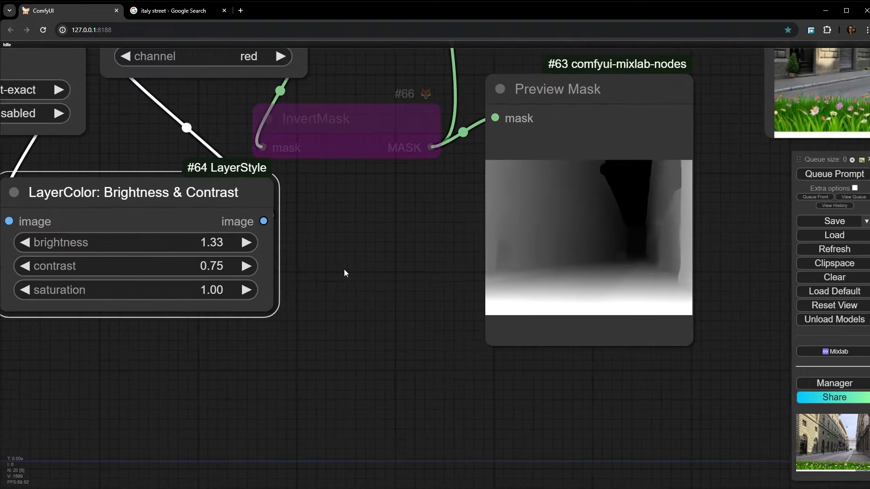
right_click(634, 250)
click(684, 306)
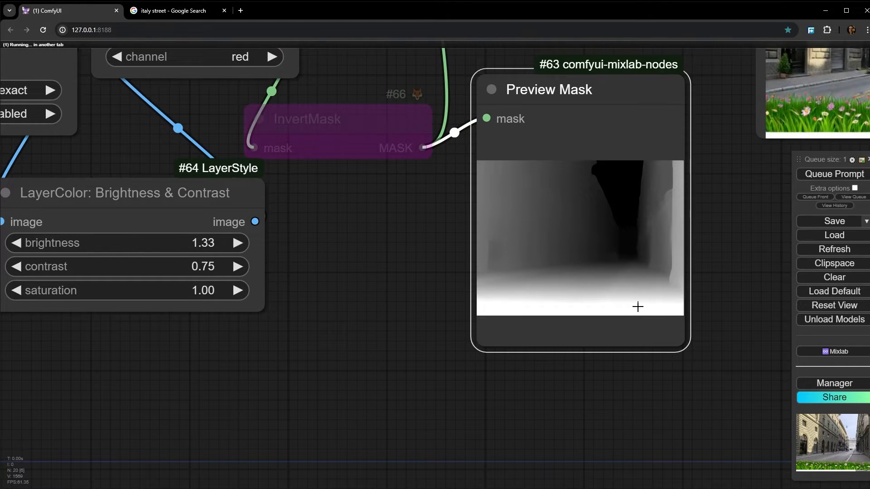
- Move the Preview Mask node closer to the Brightness & Contrast node, set contrast to 0.53 and queue only the mask preview
drag(638, 306, 528, 293)
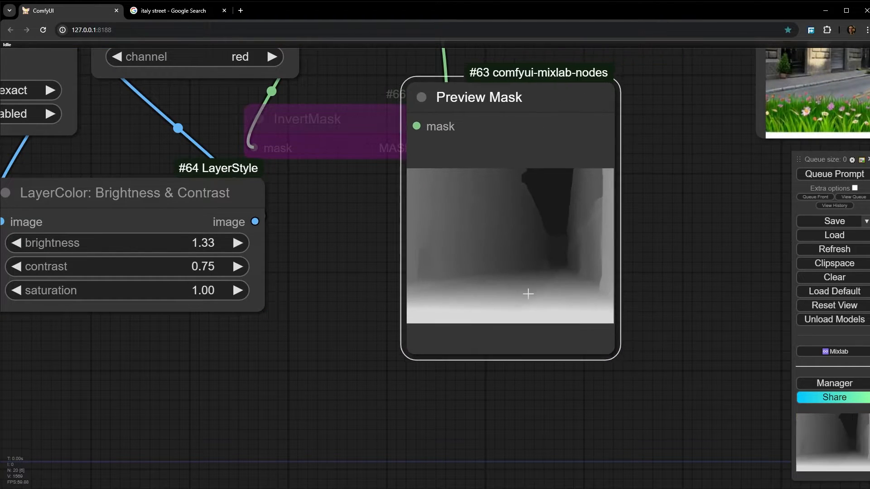
drag(136, 267, 134, 267)
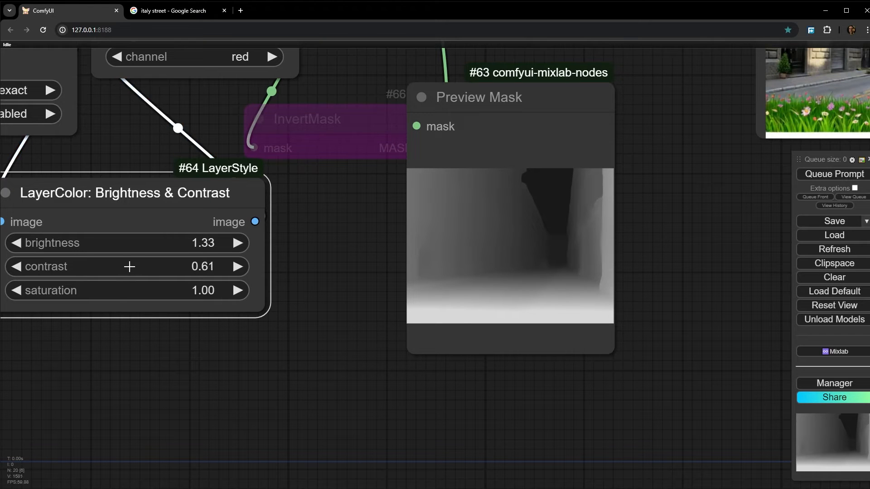
right_click(507, 252)
click(579, 306)
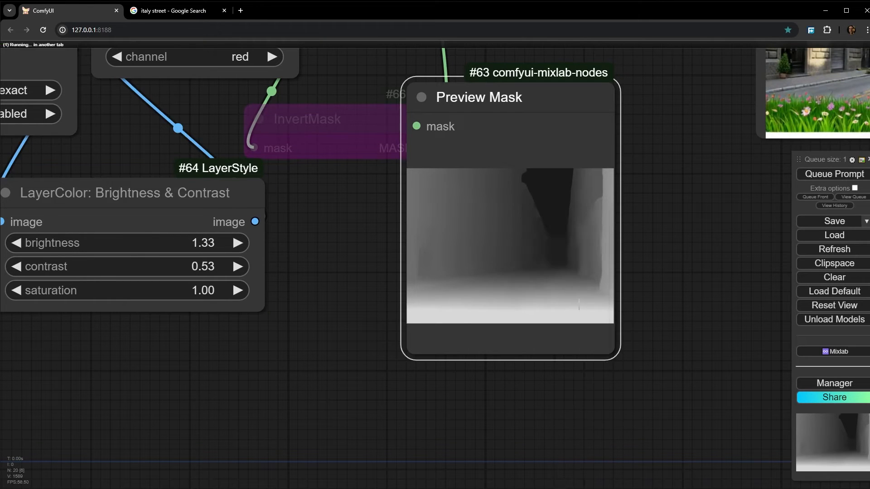
- Queue the full workflow with the lower-contrast mask and inspect the generated street image
drag(679, 231, 460, 264)
scroll(459, 264, down, 3)
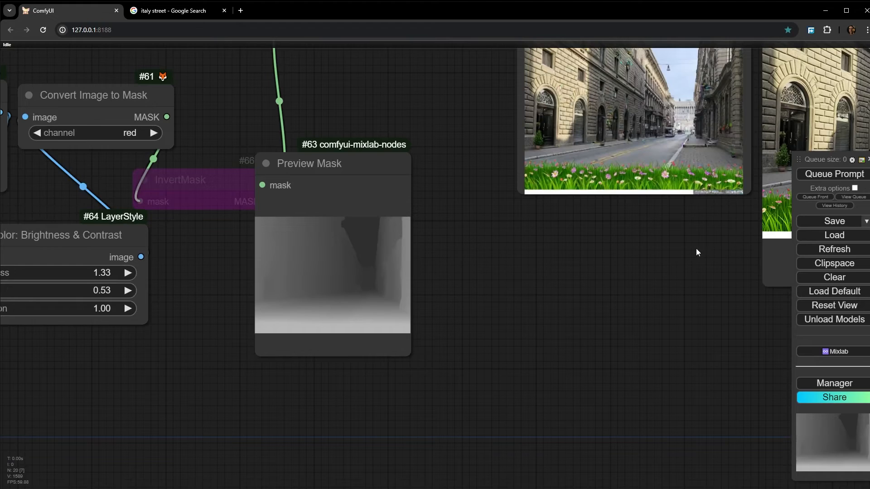
click(839, 176)
drag(589, 256, 479, 289)
scroll(589, 182, up, 4)
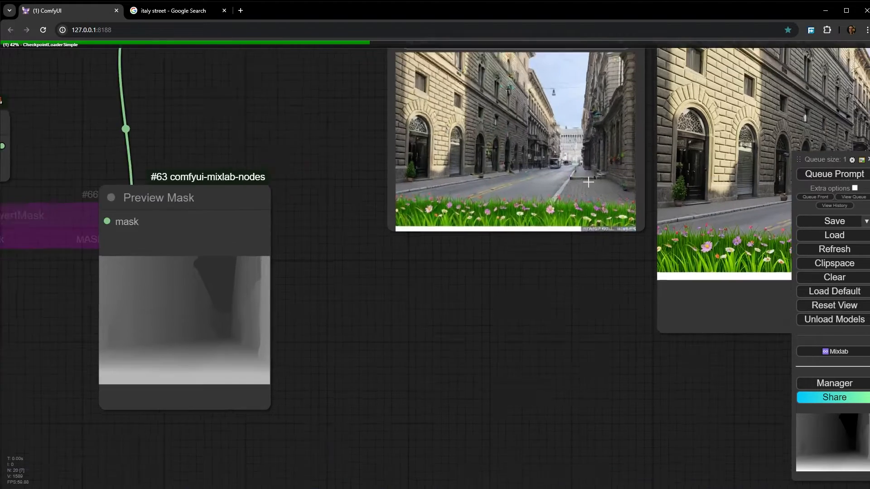
drag(587, 279, 435, 398)
scroll(435, 399, up, 3)
drag(386, 427, 373, 488)
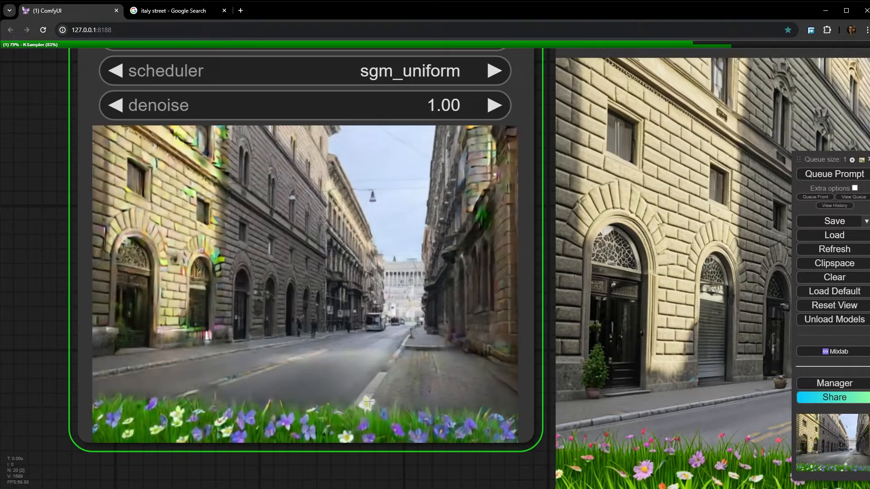
scroll(385, 398, down, 4)
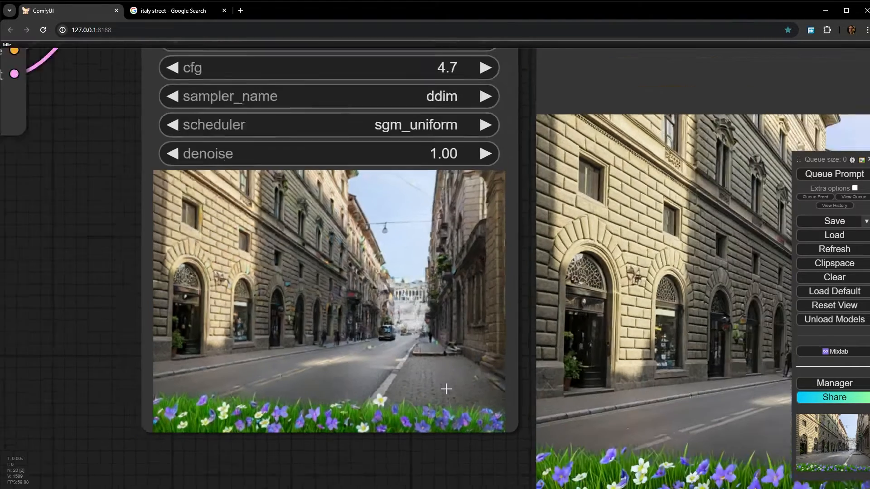
- Set the Brightness & Contrast node's brightness to 1.74 and queue the full workflow
drag(315, 475, 438, 292)
scroll(437, 292, down, 5)
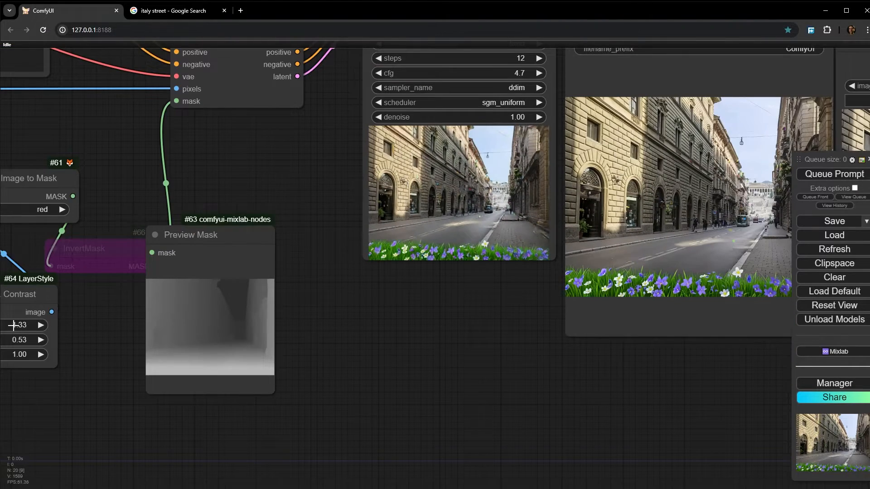
drag(13, 325, 25, 330)
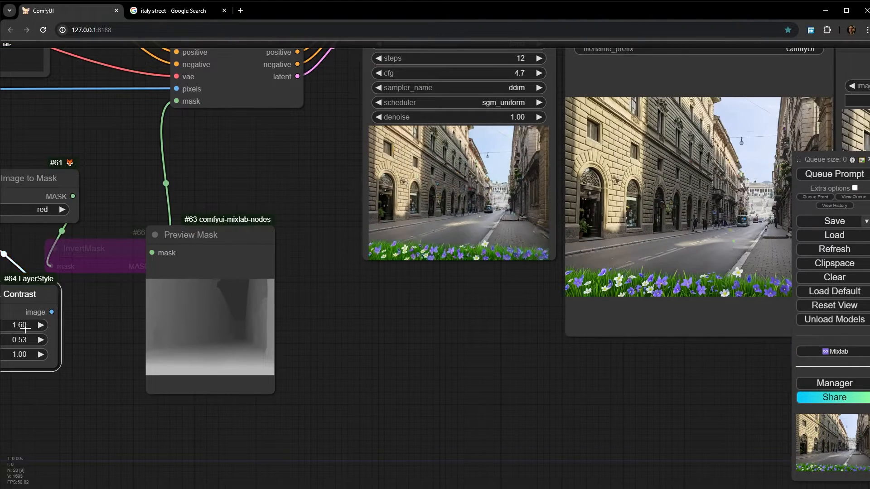
click(818, 176)
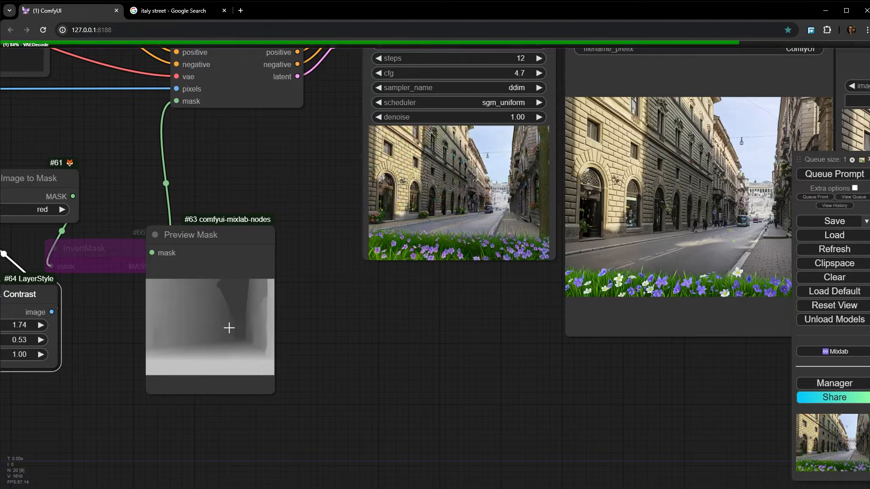
- Raise the Brightness & Contrast node's brightness to 2.01, queue the full workflow and inspect the generated image
scroll(218, 337, up, 5)
scroll(216, 346, up, 5)
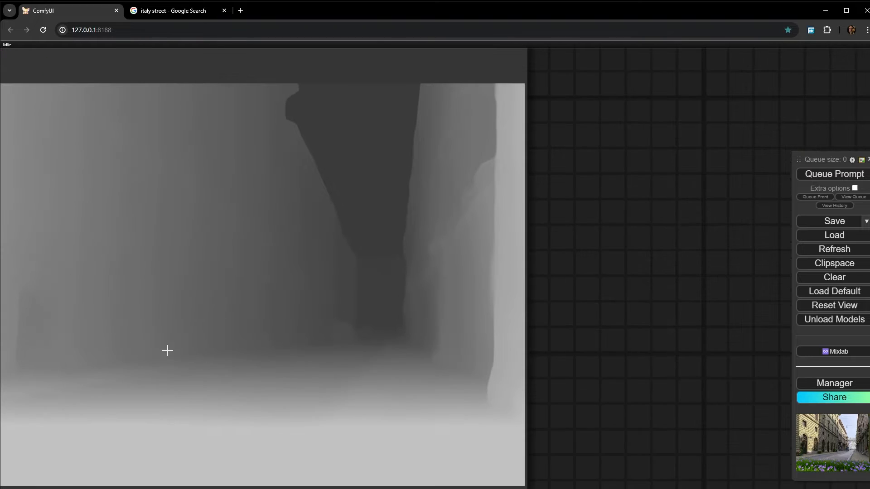
scroll(218, 325, down, 10)
scroll(295, 319, down, 6)
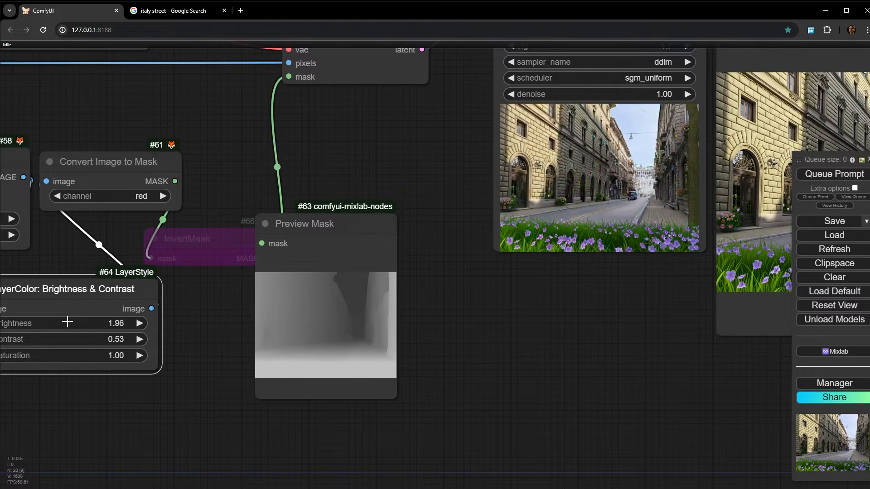
click(828, 189)
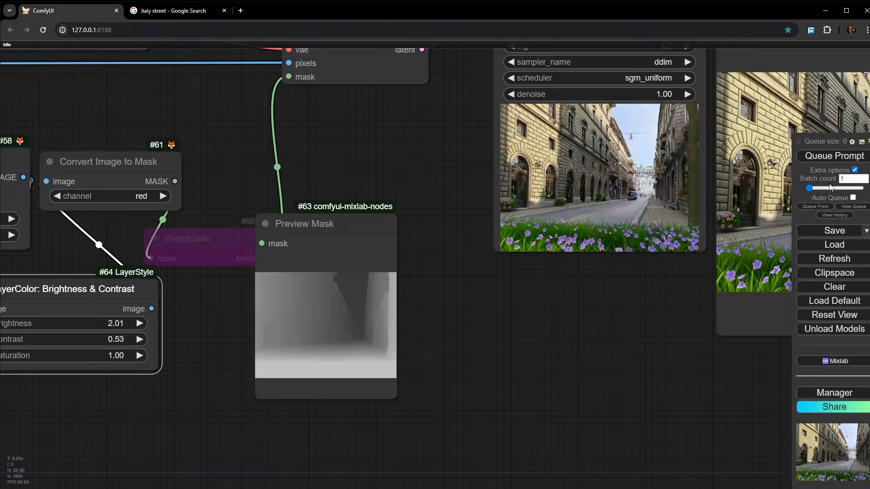
click(830, 159)
click(854, 170)
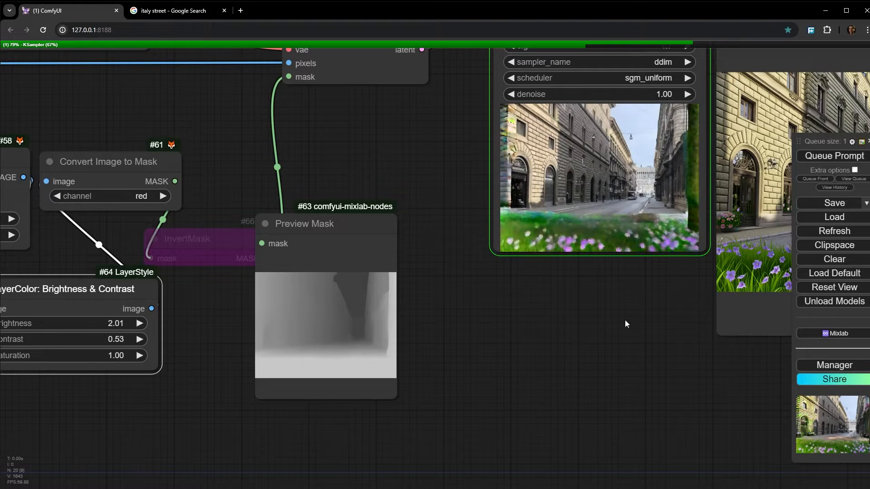
scroll(661, 204, up, 5)
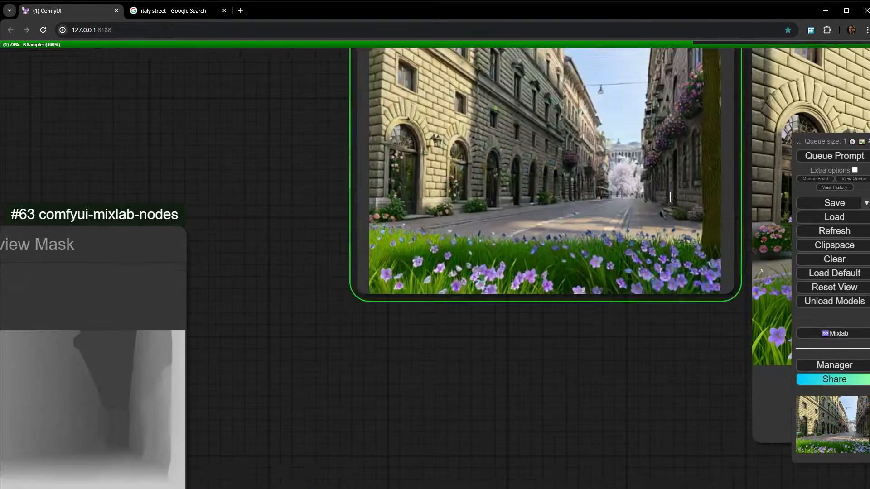
scroll(630, 217, down, 10)
scroll(585, 290, up, 8)
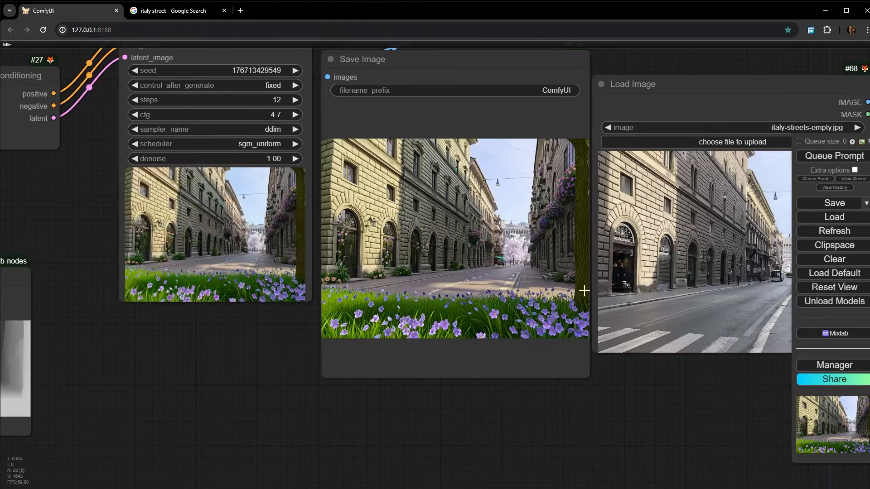
- Re-enable the bypassed InvertMask node and queue the full workflow with the inverted mask
scroll(527, 271, down, 10)
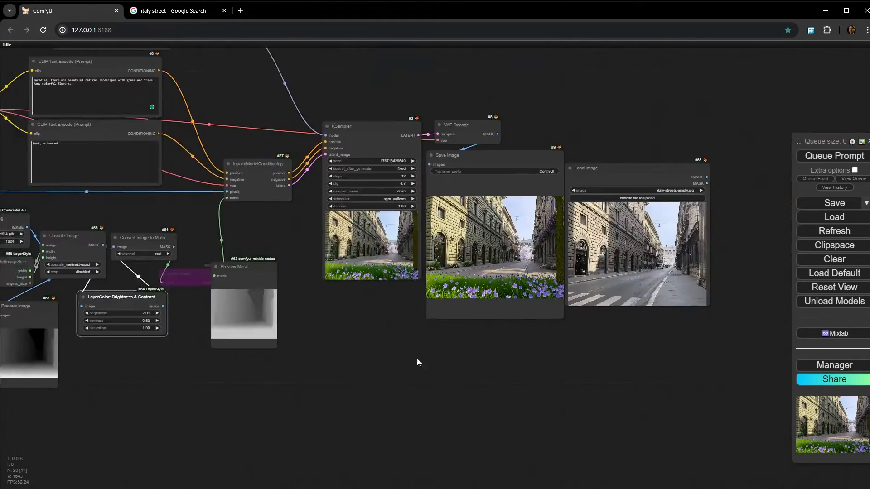
scroll(393, 245, up, 4)
scroll(393, 246, up, 4)
click(440, 230)
key(ctrl+b)
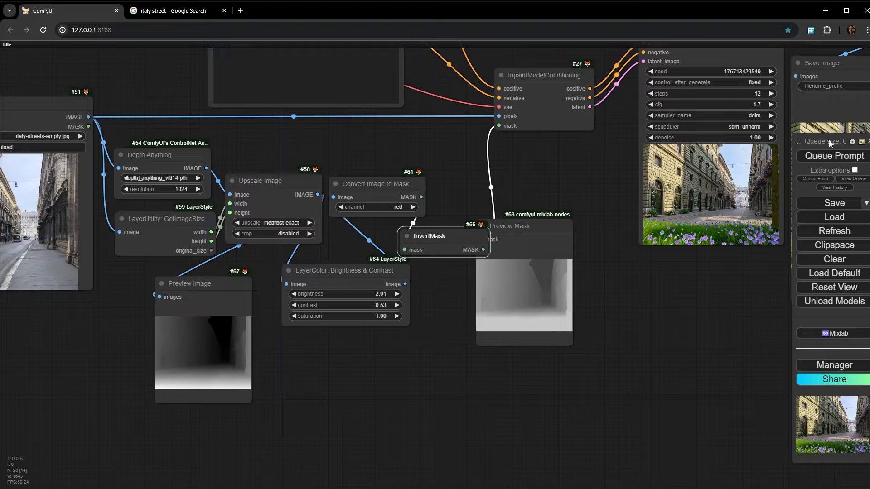
click(832, 155)
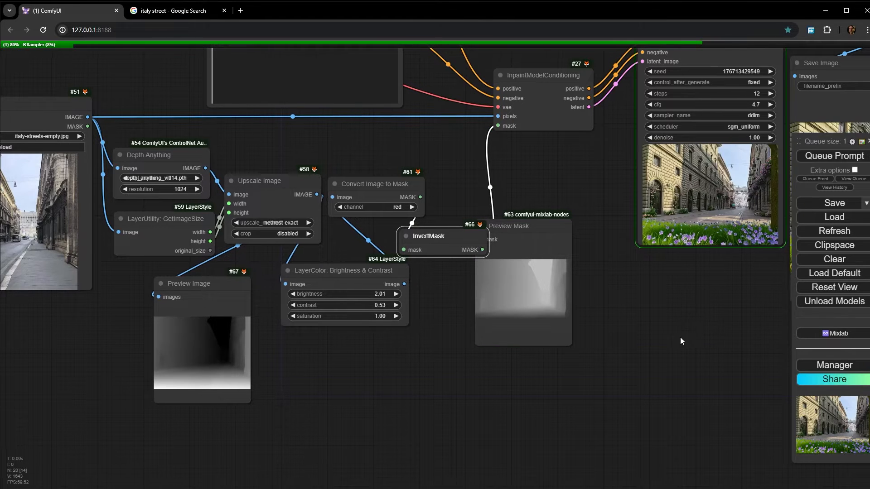
- Examine how the trees, flowers and buildings blend with the street in the inverted-mask result
drag(680, 337, 440, 400)
scroll(518, 242, up, 2)
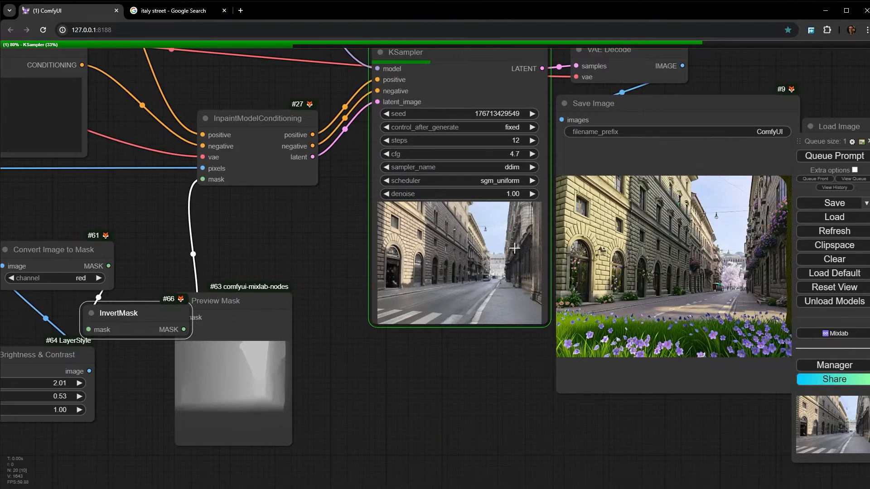
scroll(514, 248, up, 8)
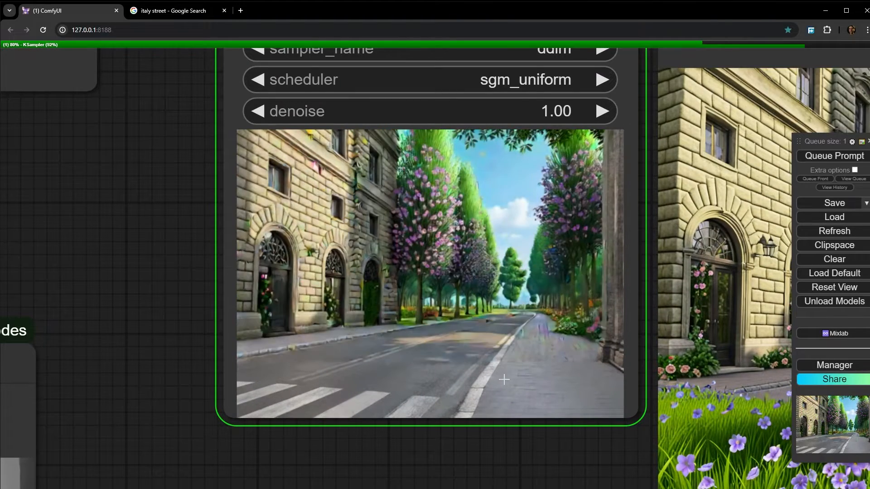
drag(521, 455, 16, 363)
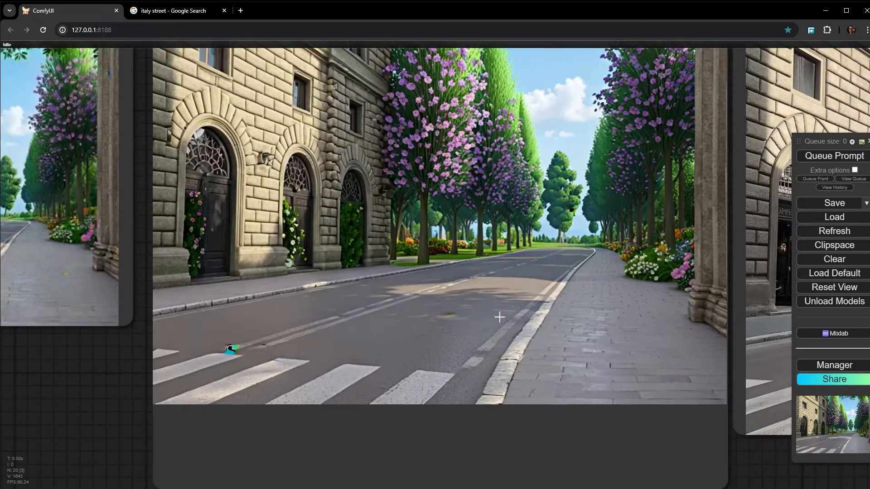
scroll(525, 286, down, 3)
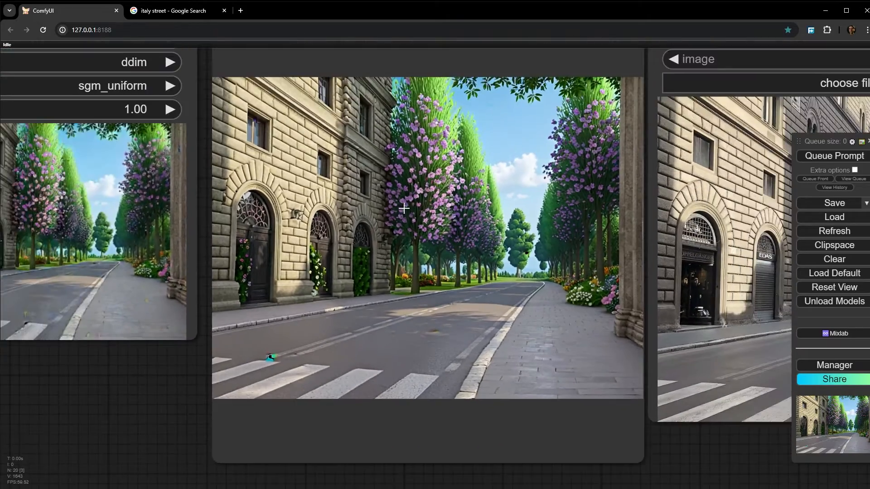
scroll(486, 328, up, 4)
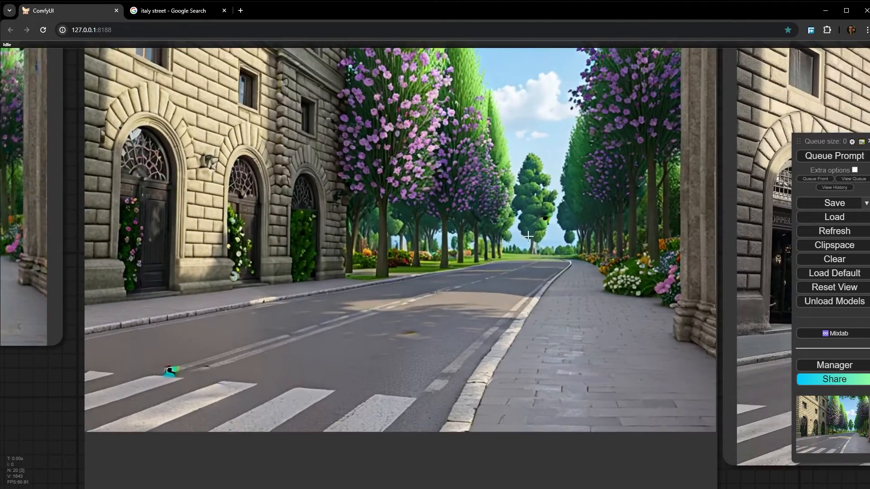
- Set the Brightness & Contrast node's brightness to 1.82 and contrast to 0.62, and queue the full workflow
scroll(521, 253, down, 10)
drag(303, 371, 645, 311)
scroll(479, 291, up, 6)
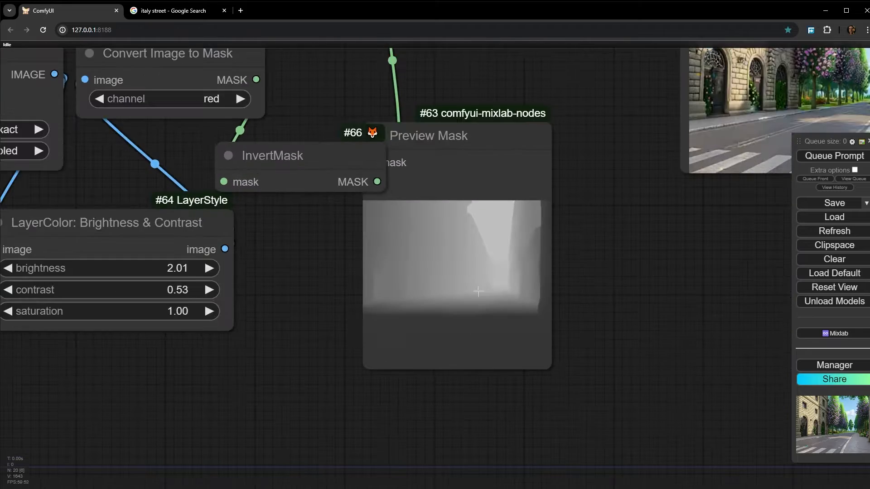
scroll(356, 325, up, 4)
scroll(445, 321, down, 6)
drag(210, 350, 287, 341)
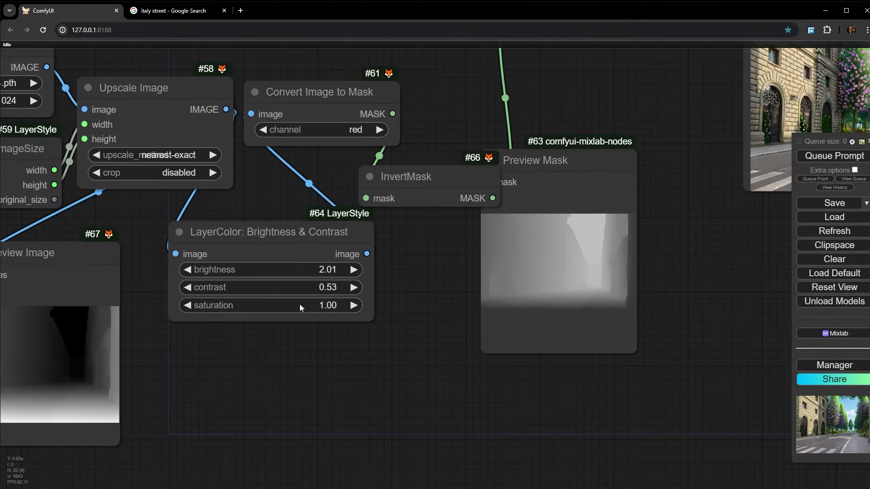
click(309, 269)
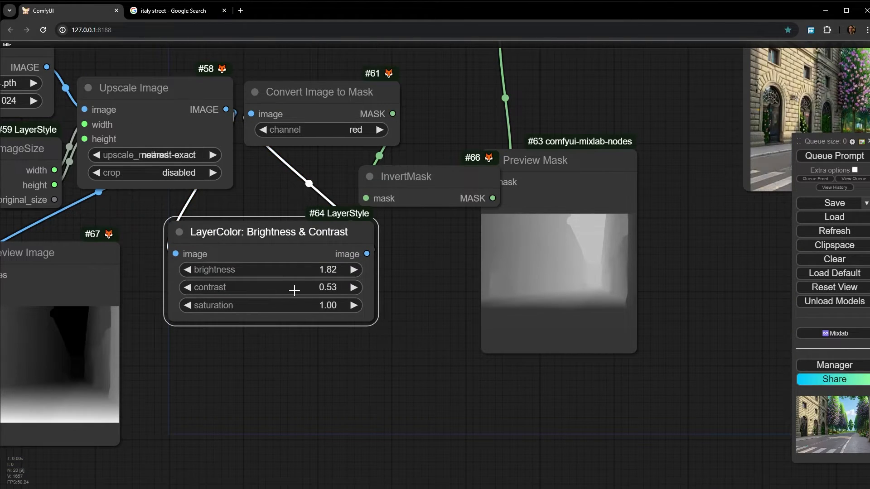
click(834, 155)
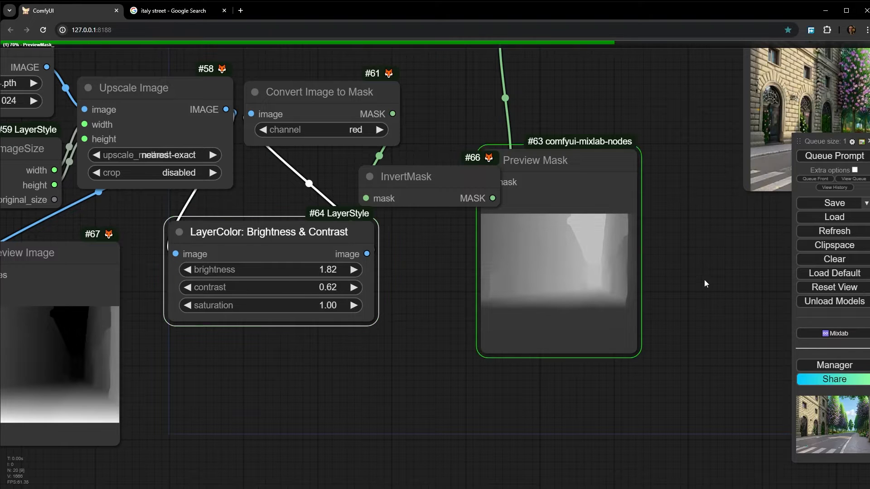
- Compare the generated street image with the ground and background tones in the Preview Mask node
drag(651, 297, 397, 327)
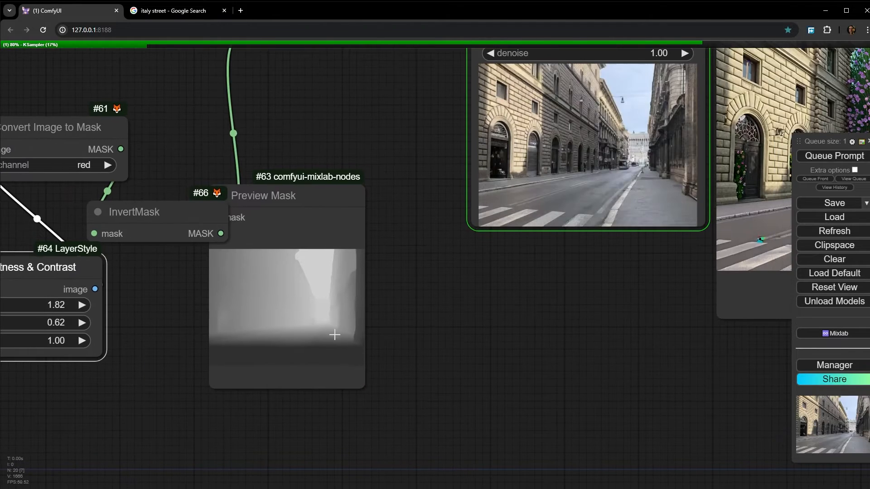
drag(583, 281, 285, 388)
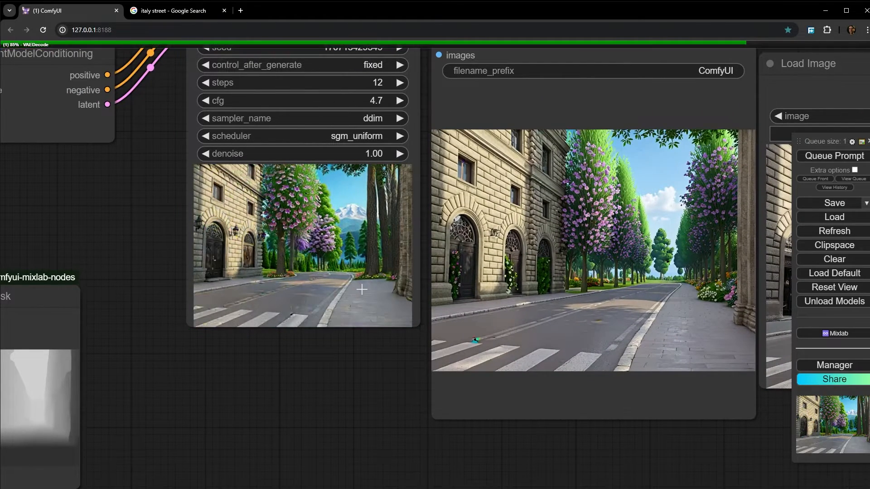
scroll(458, 323, down, 3)
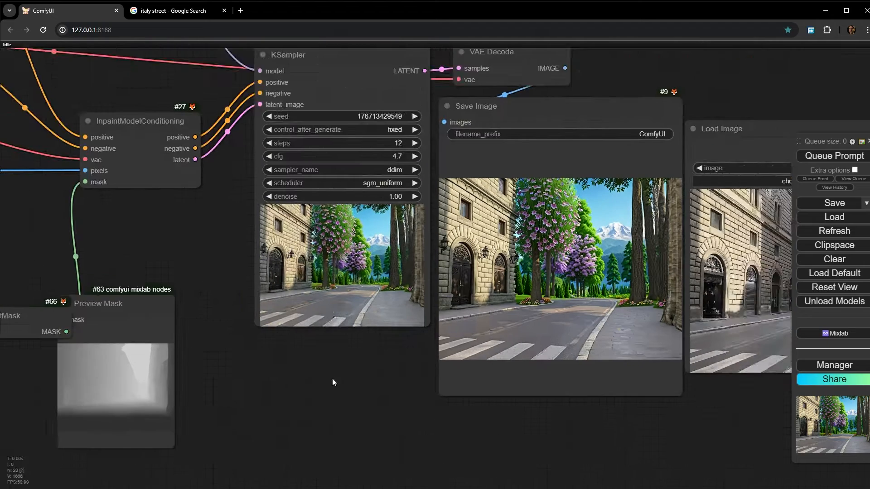
drag(332, 377, 537, 295)
scroll(302, 330, up, 8)
scroll(274, 318, up, 10)
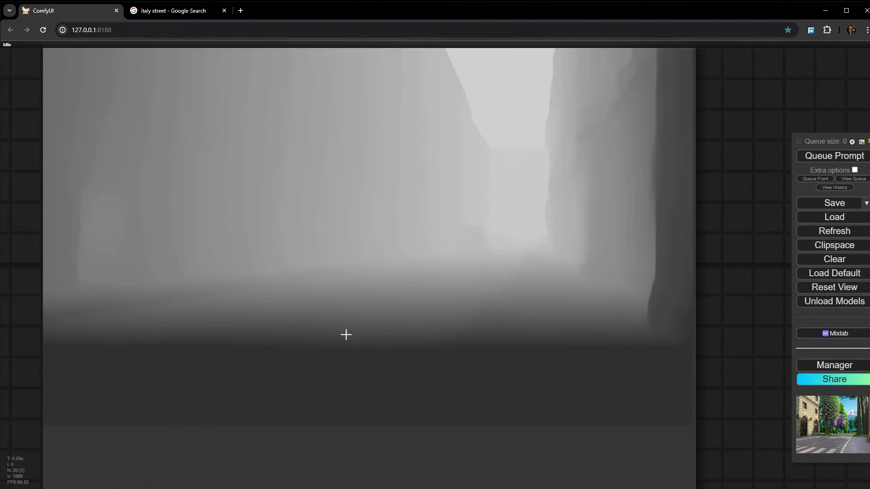
scroll(353, 333, down, 5)
- Raise the Brightness & Contrast node's contrast to 0.92 and queue only the Preview Mask output
drag(328, 338, 497, 287)
scroll(497, 288, down, 3)
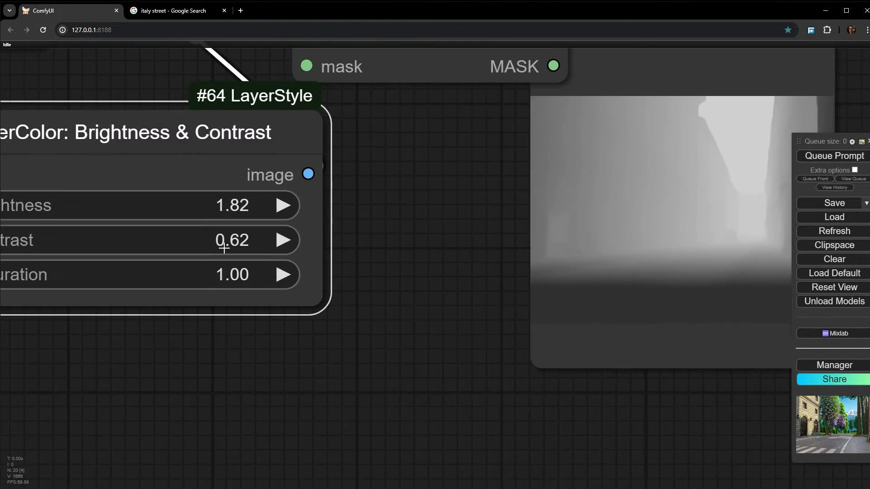
drag(227, 241, 237, 250)
right_click(714, 177)
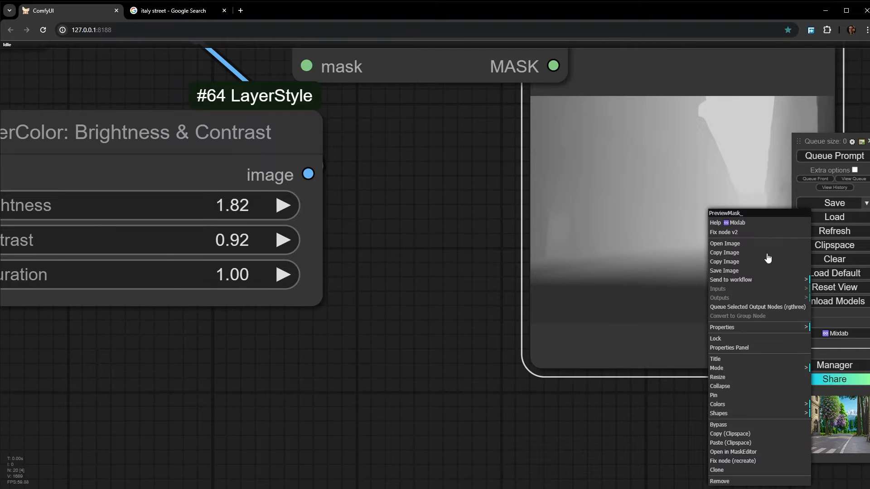
click(761, 306)
- Examine the higher-contrast mask, especially the gradient where the road meets the background
drag(427, 292, 357, 289)
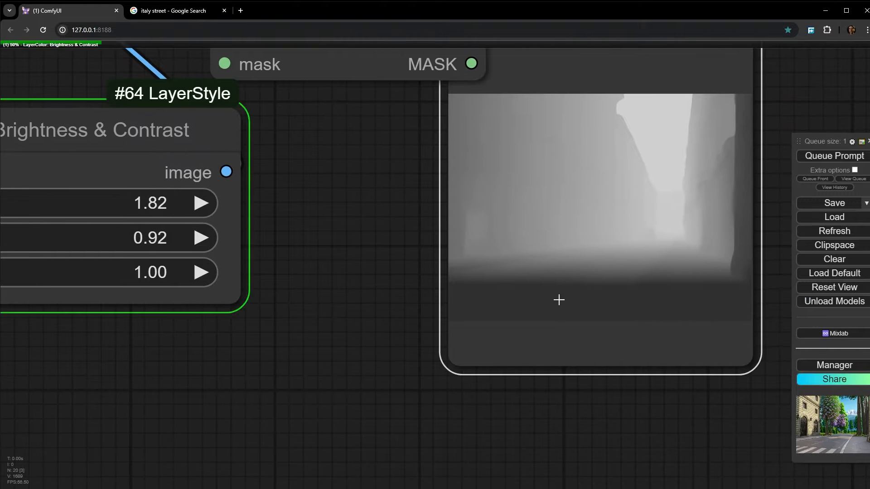
scroll(582, 282, up, 5)
scroll(536, 270, down, 3)
scroll(558, 271, down, 3)
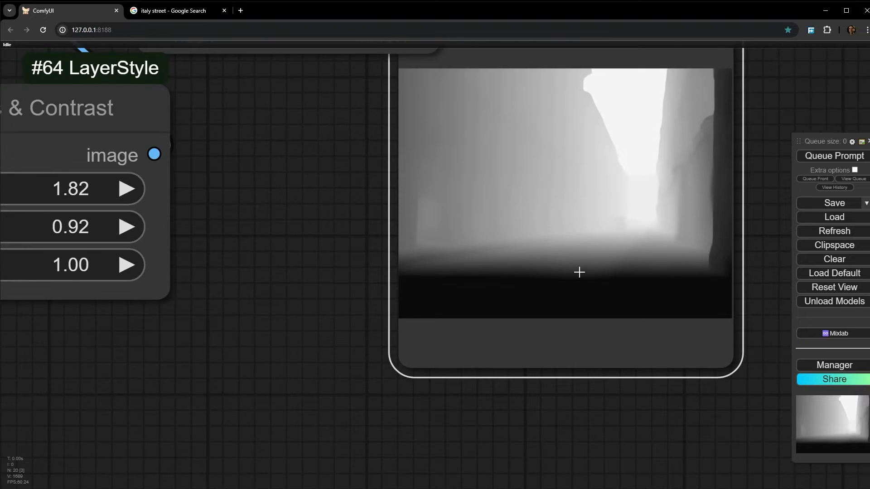
scroll(579, 272, up, 10)
scroll(621, 237, down, 6)
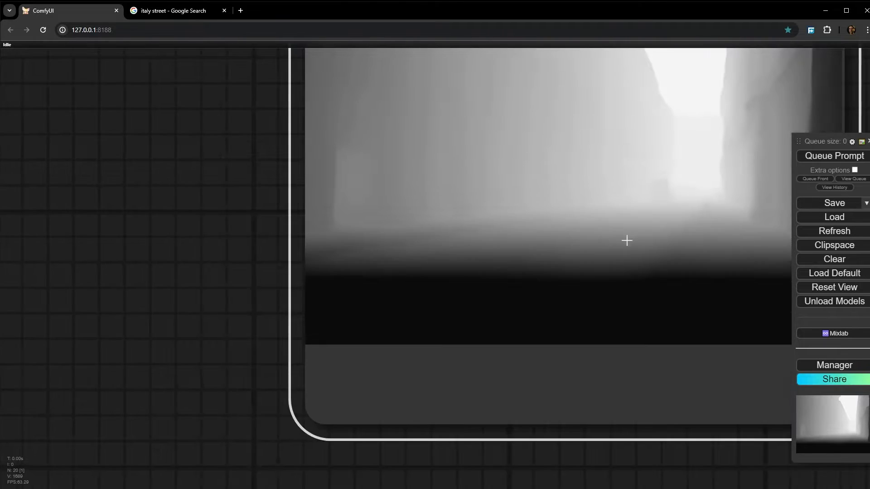
drag(627, 240, 511, 237)
- Queue the full workflow with the 0.92 contrast mask and move the Preview Mask node clear of the InvertMask node
scroll(519, 236, down, 5)
click(848, 159)
scroll(578, 197, down, 5)
drag(689, 169, 308, 401)
drag(428, 365, 499, 321)
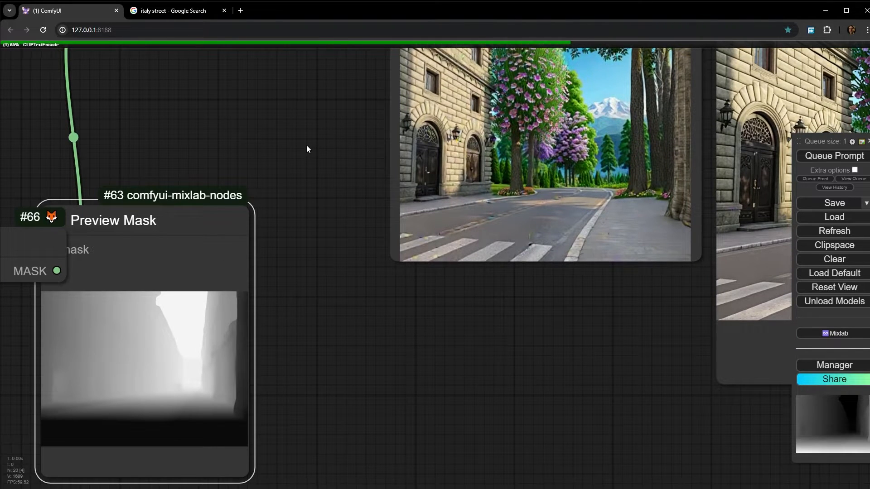
drag(306, 146, 301, 211)
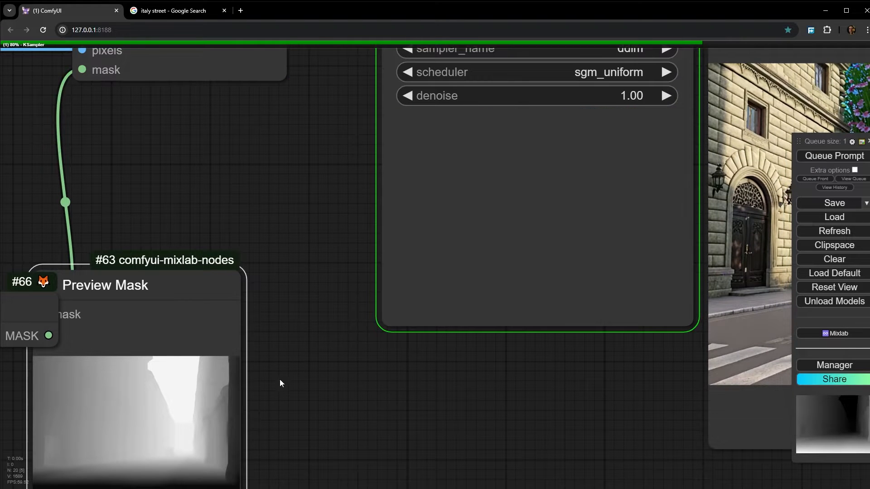
drag(208, 294, 307, 184)
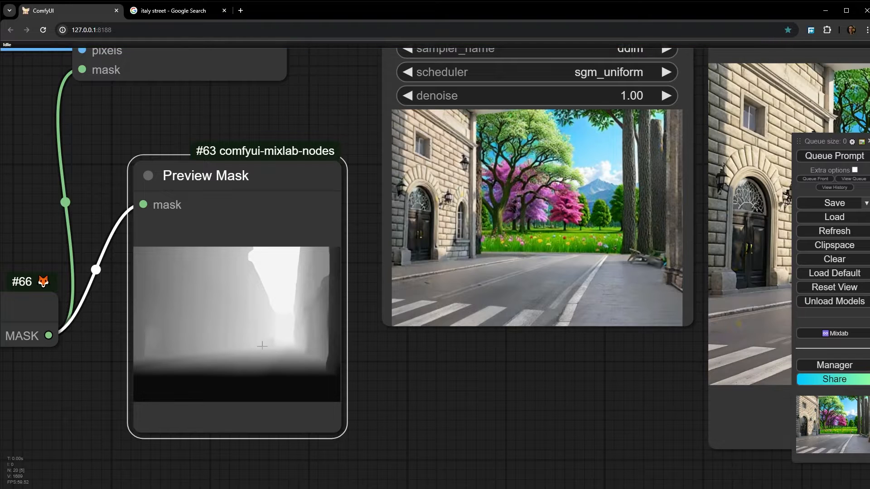
- Examine how the road edge and background blend in the high-contrast result and compare them with the mask gradient
scroll(480, 239, up, 6)
scroll(518, 252, up, 2)
scroll(546, 272, down, 4)
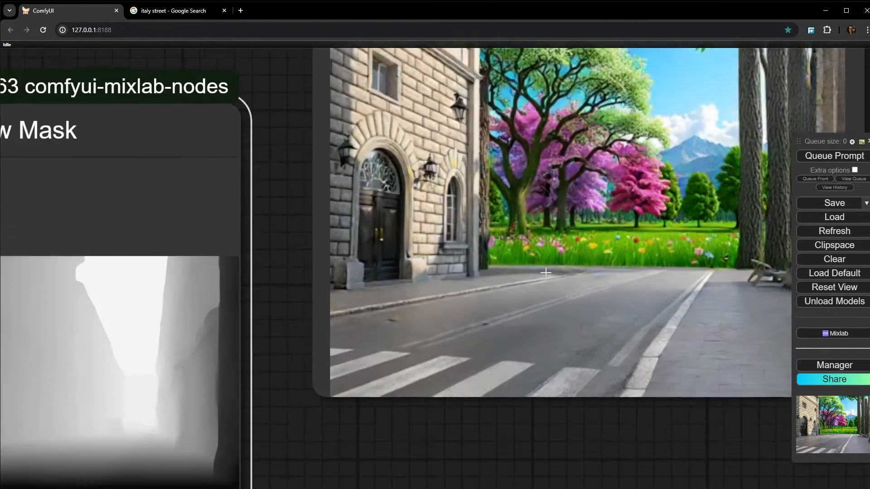
drag(177, 377, 313, 338)
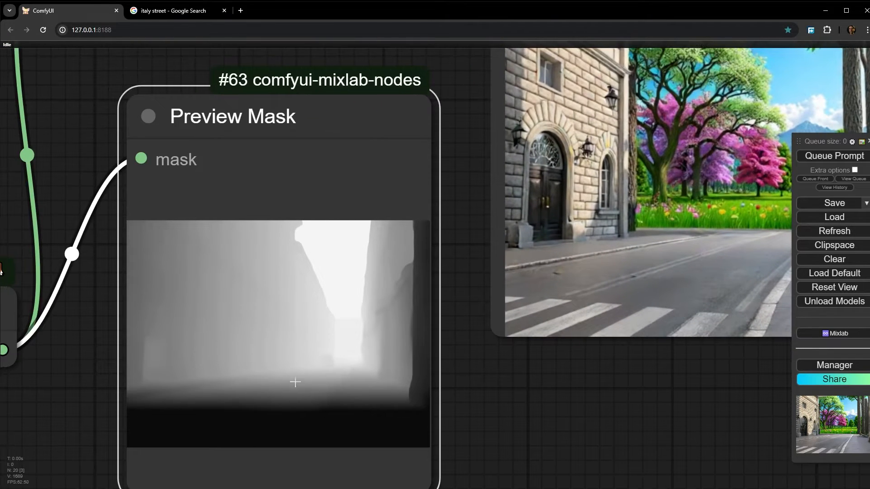
scroll(295, 382, up, 5)
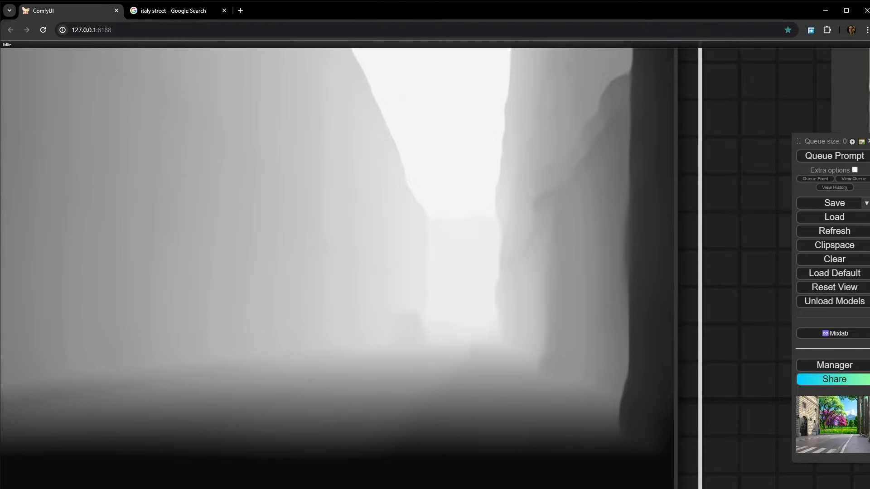
scroll(387, 374, up, 2)
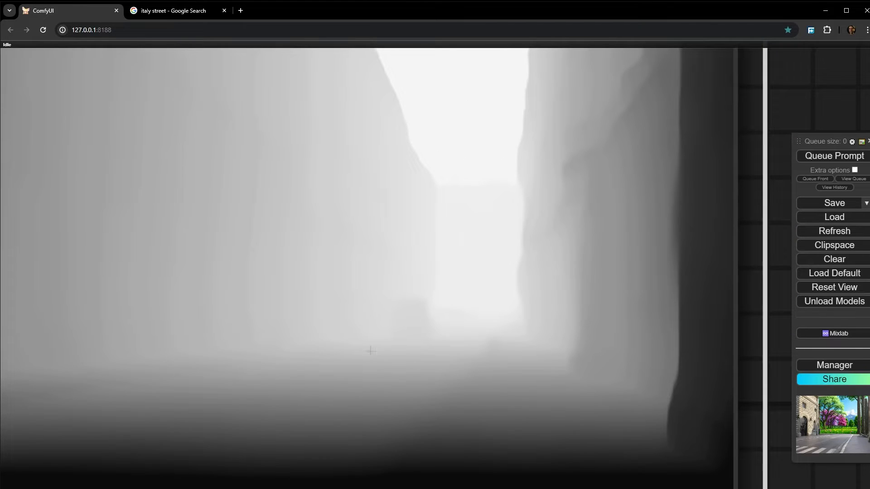
scroll(440, 365, down, 14)
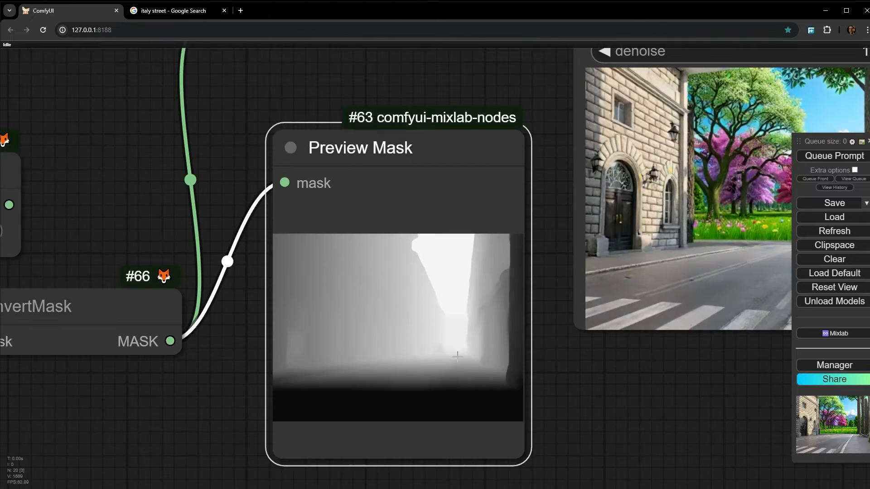
drag(458, 356, 276, 354)
scroll(241, 361, up, 4)
scroll(226, 353, down, 8)
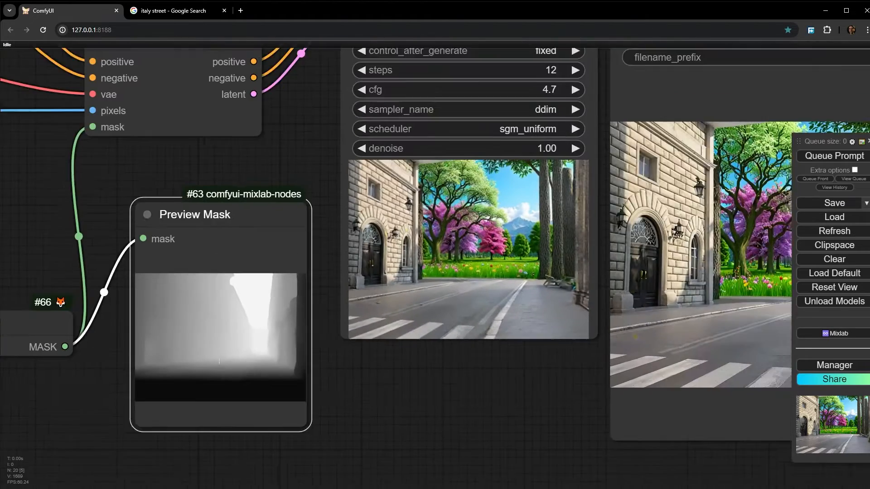
- Lower the Brightness & Contrast node's contrast to 0.64, queue only the Preview Mask output and inspect the mask
drag(110, 345, 304, 327)
drag(68, 428, 53, 429)
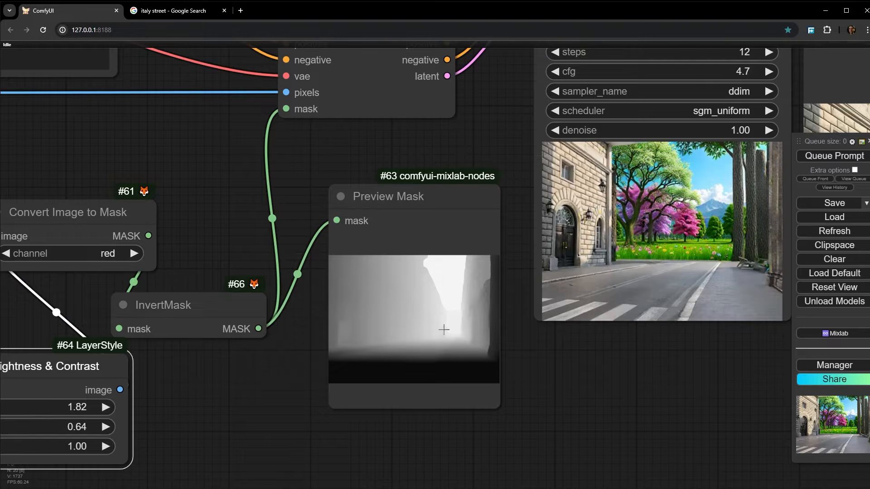
scroll(444, 329, up, 5)
right_click(505, 209)
click(512, 308)
scroll(452, 363, up, 1)
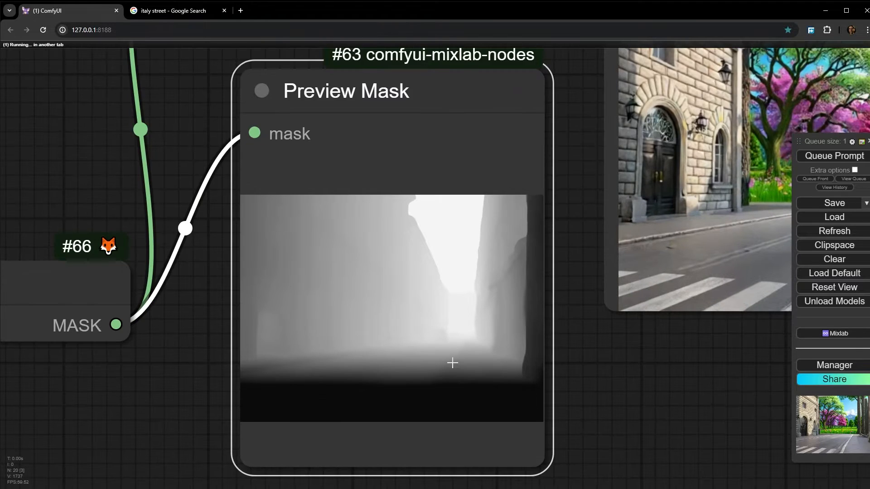
scroll(452, 362, up, 8)
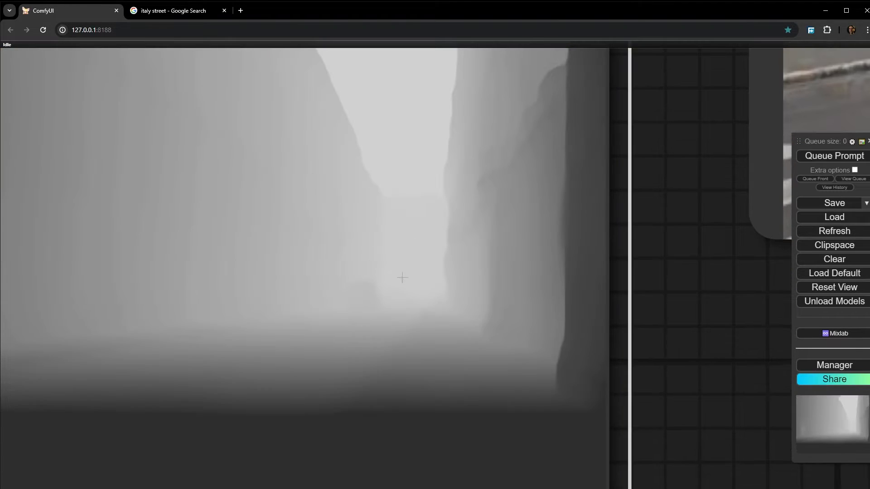
scroll(403, 278, down, 8)
scroll(322, 402, up, 6)
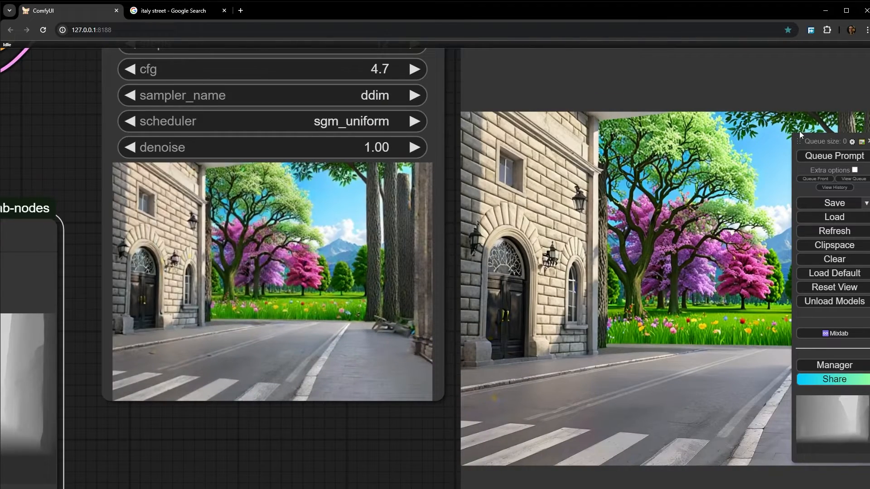
- Queue the full workflow with the 0.64 contrast mask and compare the generated street with the mask preview
click(846, 156)
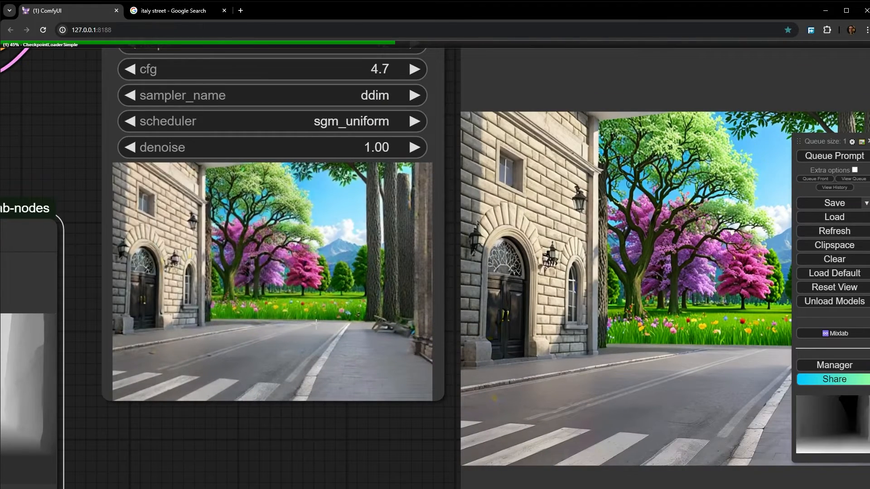
scroll(306, 266, up, 5)
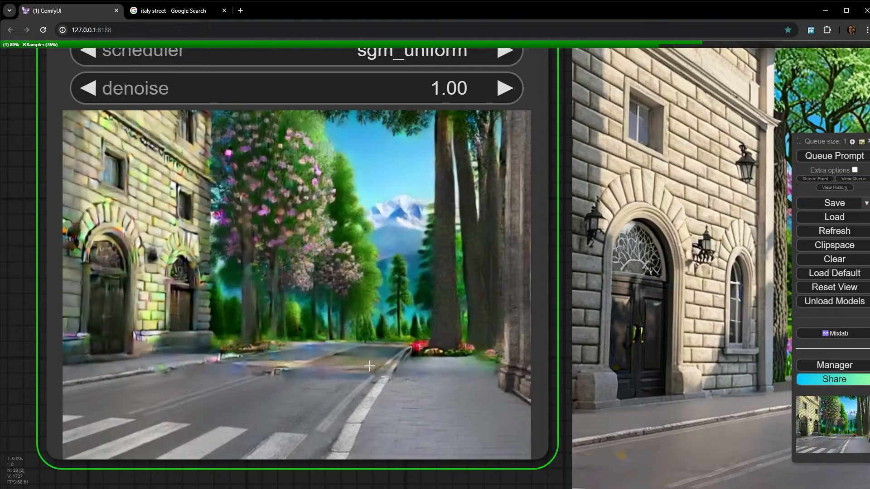
scroll(345, 387, up, 3)
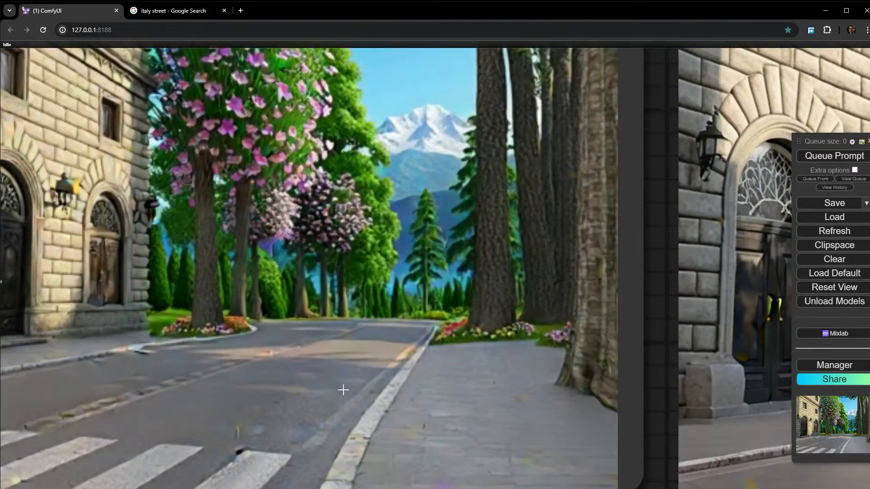
scroll(349, 390, down, 8)
scroll(370, 383, down, 6)
drag(528, 373, 412, 225)
scroll(435, 238, down, 3)
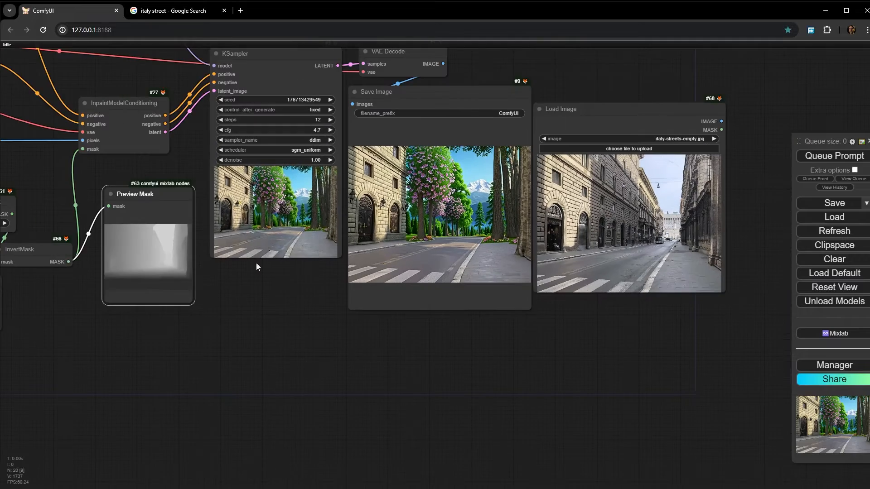
scroll(118, 272, up, 3)
drag(119, 272, 596, 277)
scroll(607, 279, up, 5)
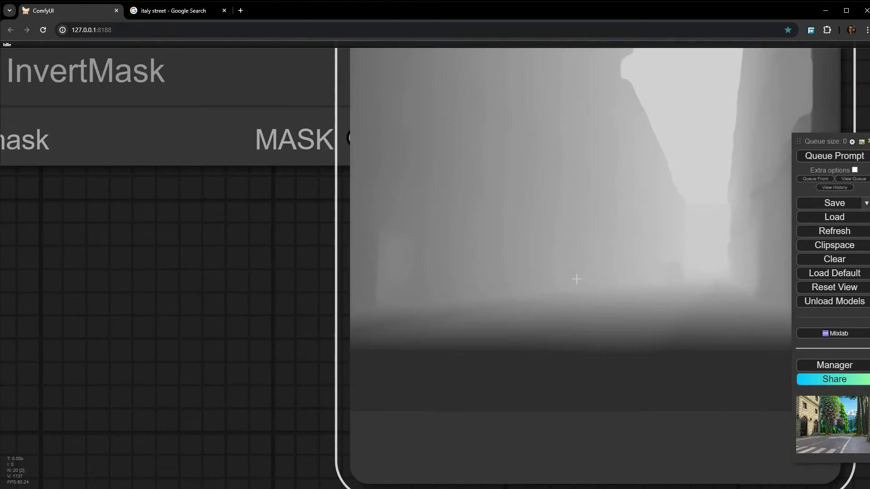
scroll(721, 251, down, 3)
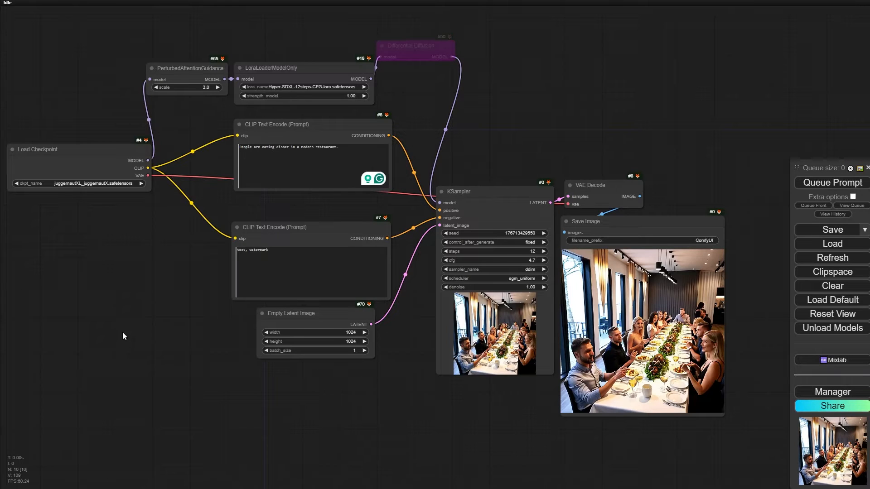
- Inspect the faces and hands of the diners in the generated restaurant image
scroll(582, 370, up, 9)
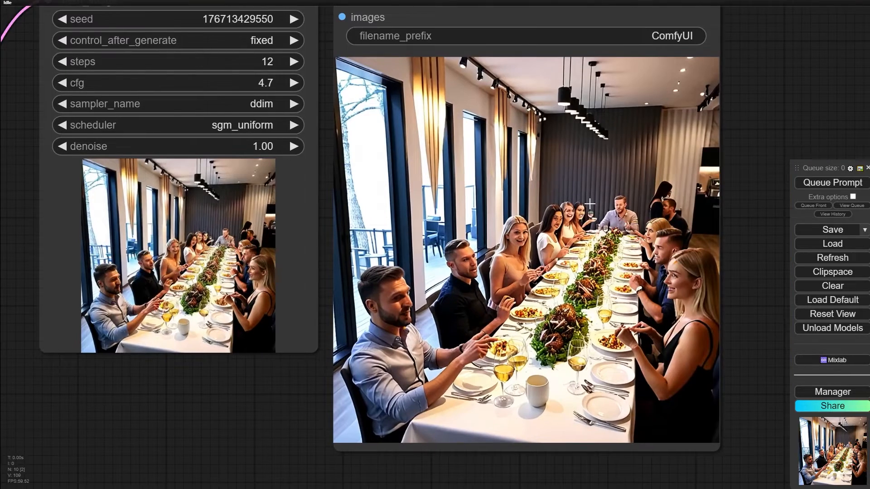
scroll(589, 205, up, 5)
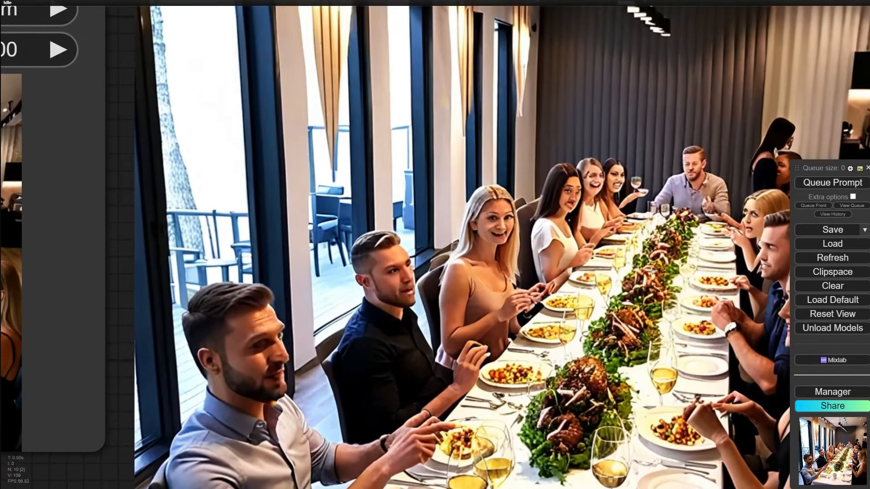
scroll(651, 271, up, 6)
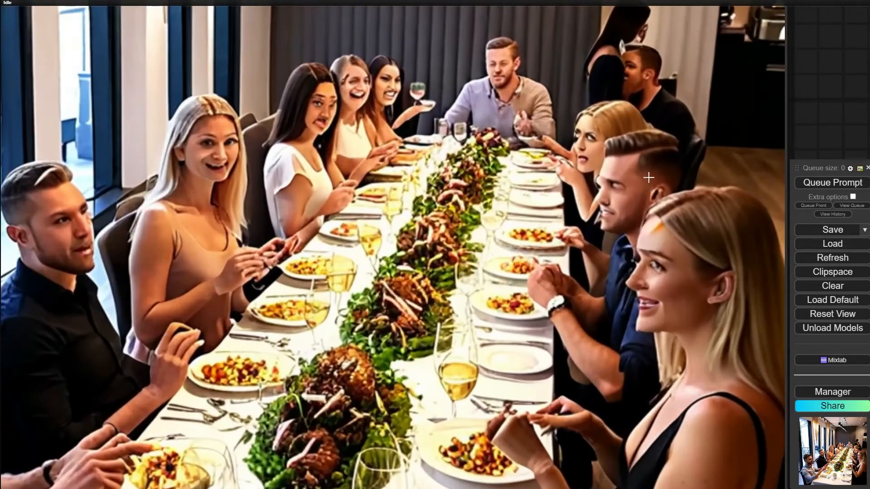
- Examine the table setting, food and hands up close in the restaurant image, and check its overall composition
scroll(548, 131, up, 5)
drag(252, 123, 517, 180)
scroll(512, 176, down, 2)
drag(479, 238, 517, 47)
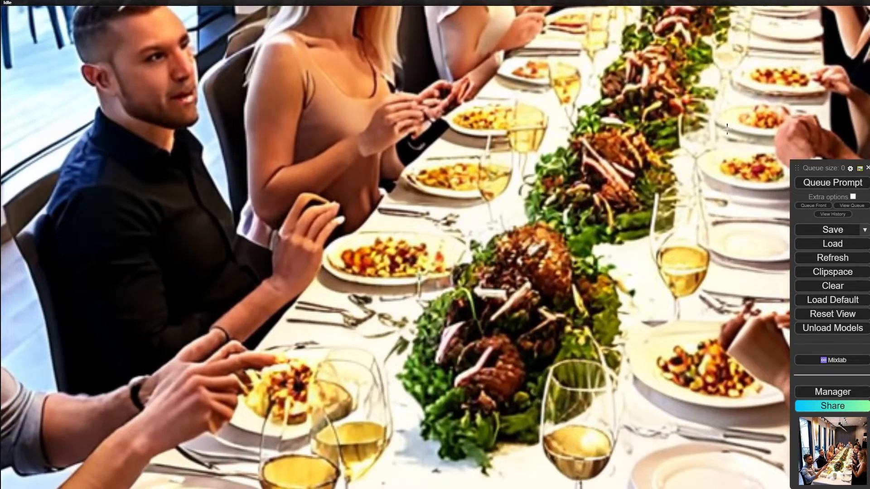
scroll(727, 130, down, 10)
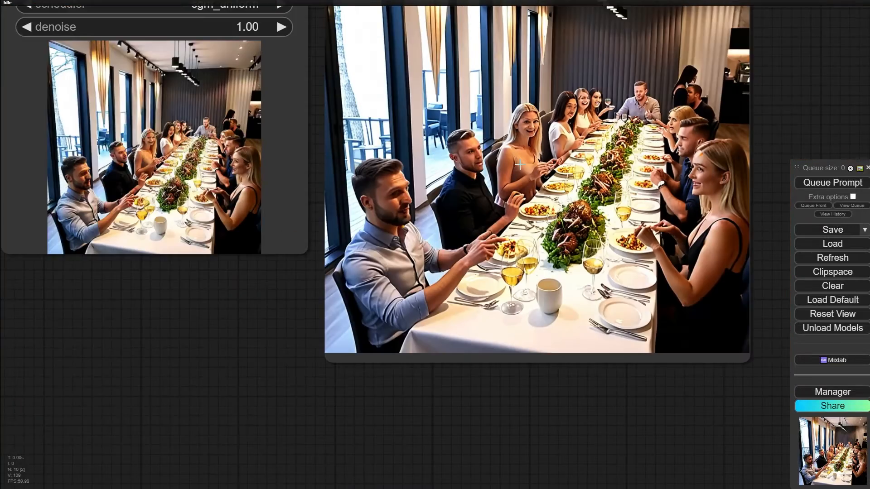
scroll(519, 164, up, 3)
scroll(389, 219, down, 6)
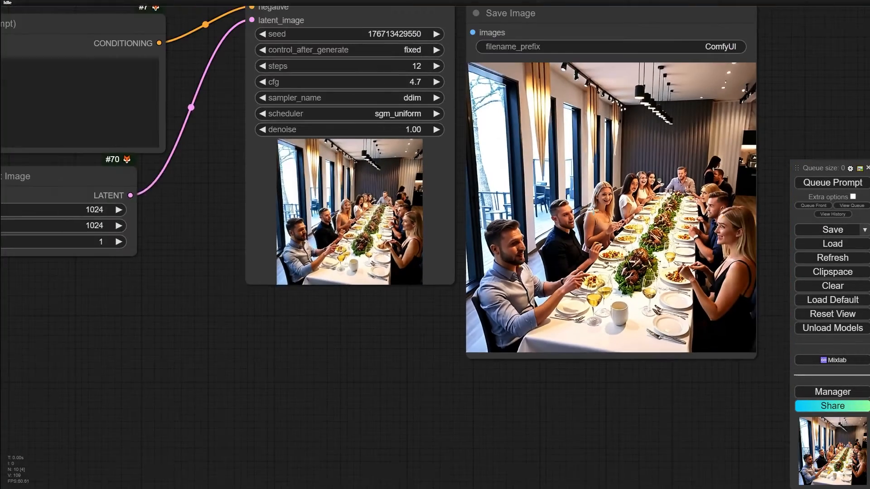
- Copy the restaurant picture from the Save Image node to the clipspace
scroll(574, 263, down, 4)
scroll(566, 261, up, 4)
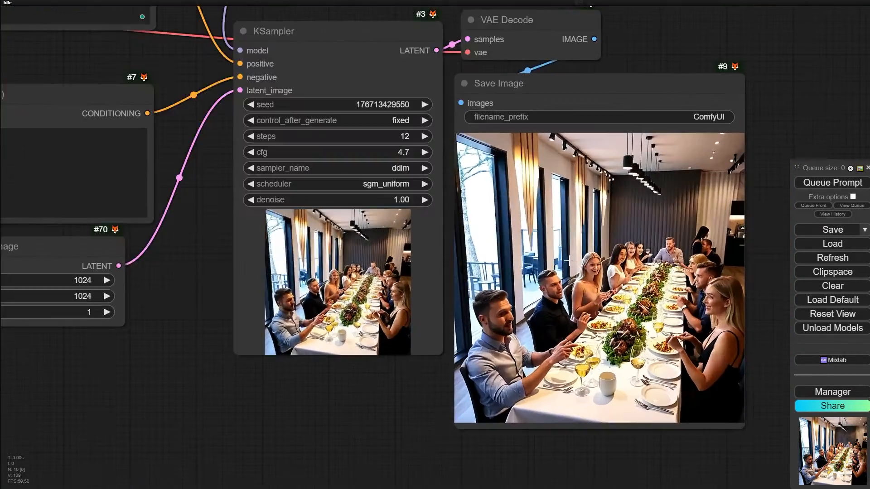
right_click(552, 221)
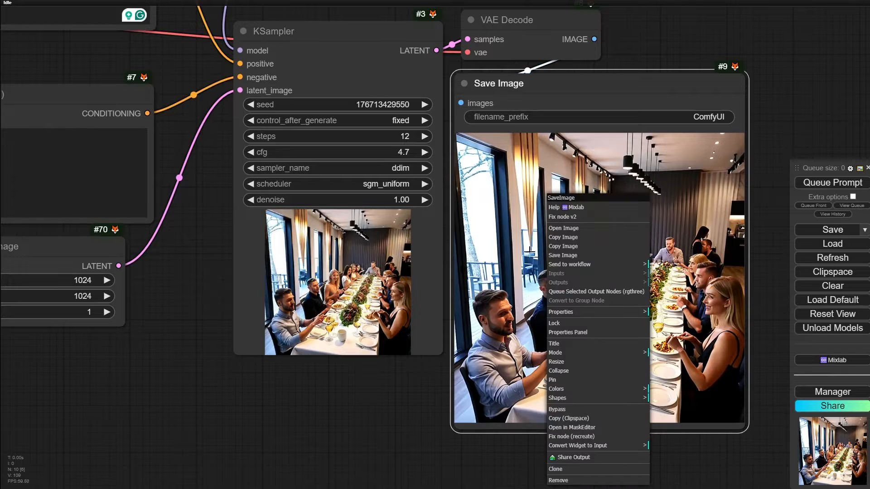
click(576, 420)
- Add a Load Image node below the Empty Latent Image node and paste the clipspace picture into it
drag(253, 437, 609, 428)
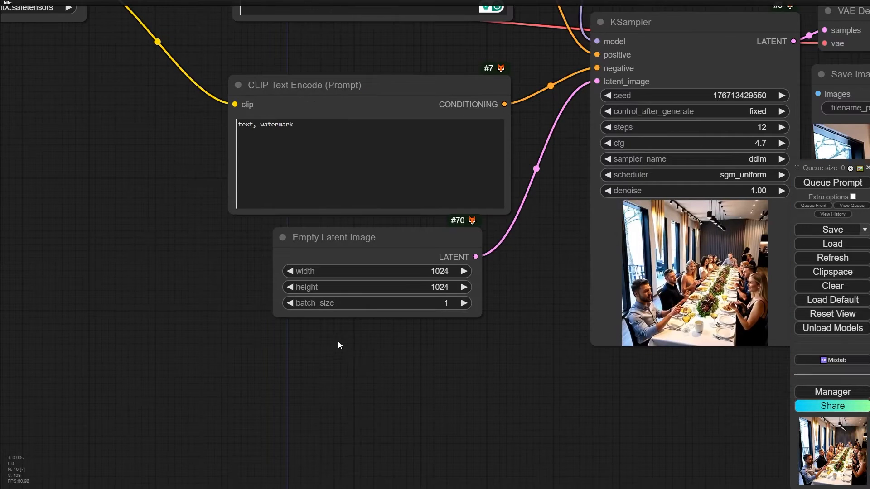
double_click(316, 367)
text(lo)
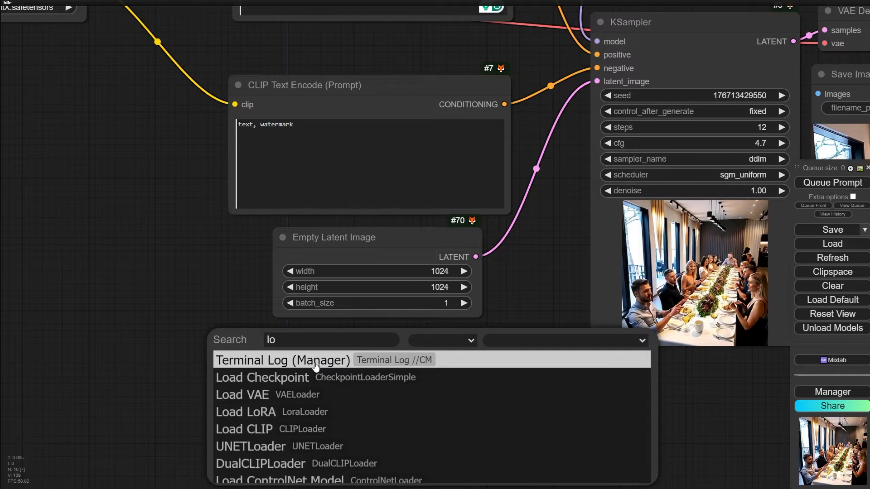
text(ad im)
key(Return)
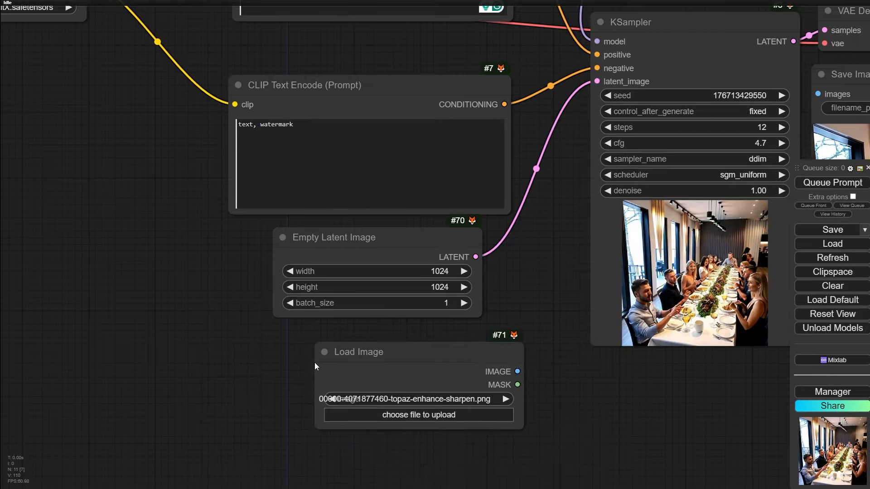
drag(177, 270, 148, 77)
right_click(377, 271)
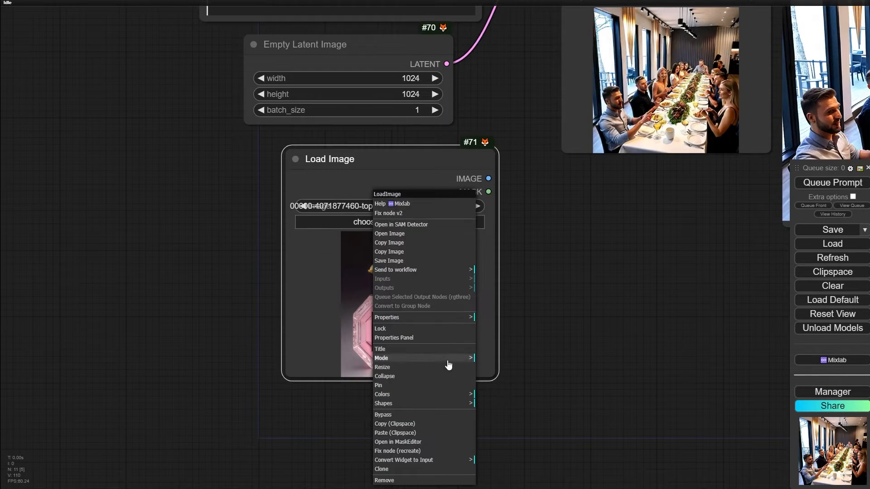
click(410, 433)
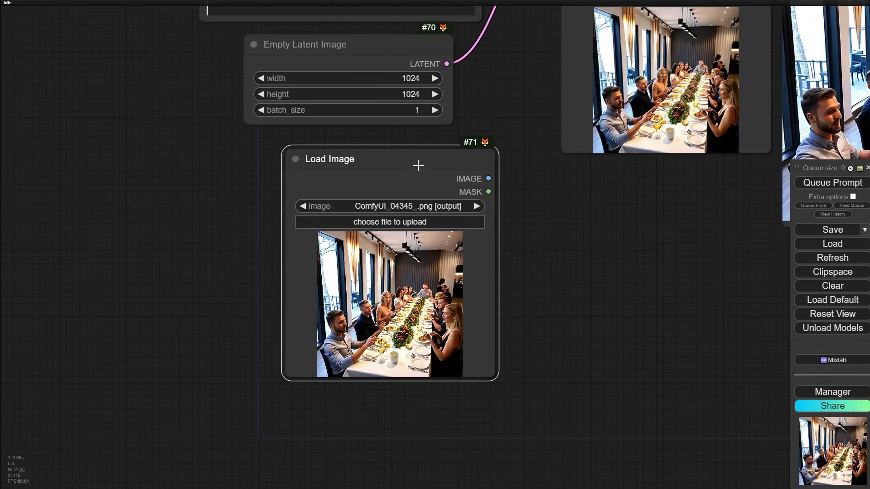
- Mask the head of the man in the black shirt in the MaskEditor and save the mask to the Load Image node
drag(418, 165, 181, 131)
scroll(78, 295, up, 6)
scroll(176, 281, up, 5)
right_click(179, 283)
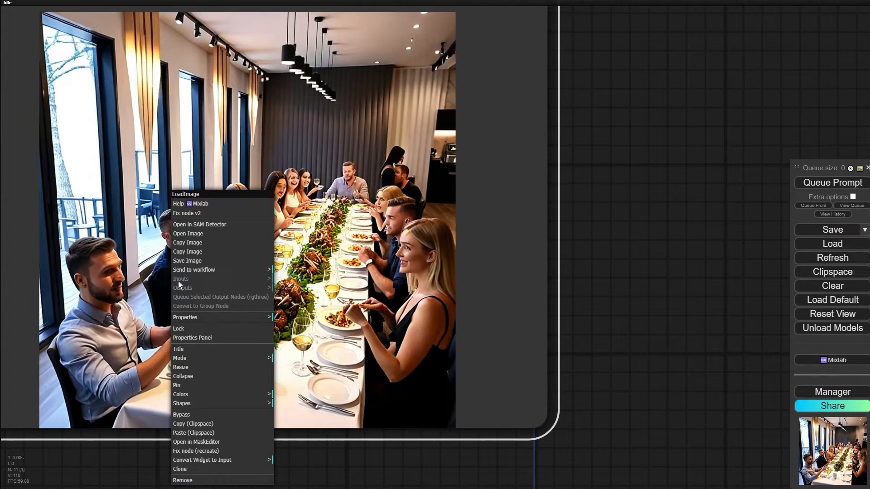
click(195, 442)
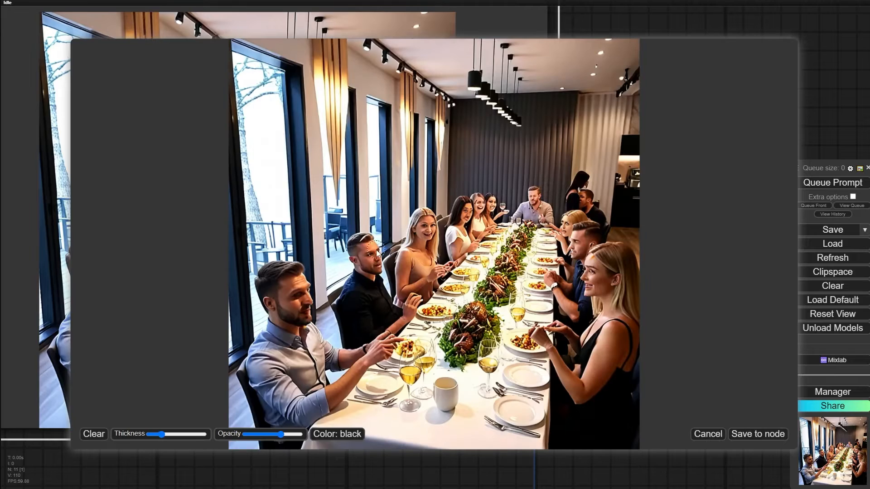
scroll(377, 250, up, 10)
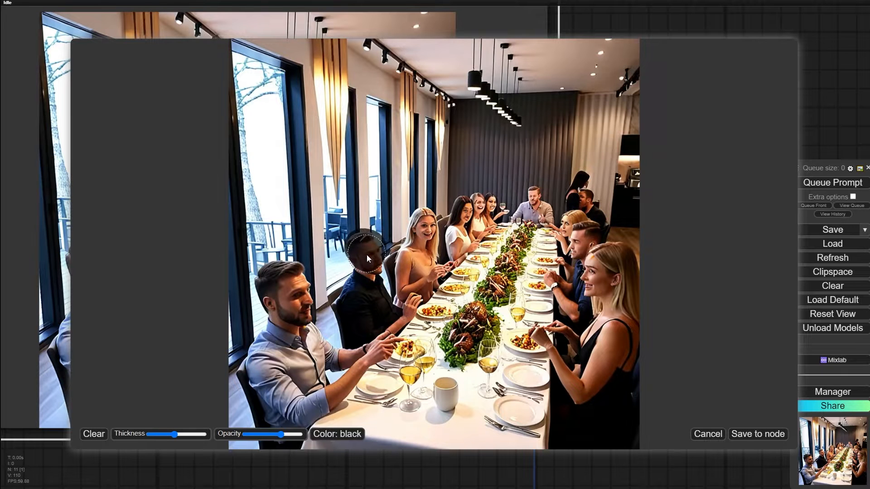
click(757, 436)
- Move the Load Image node into the free space below the Load Checkpoint node
scroll(643, 400, down, 10)
drag(645, 222, 553, 322)
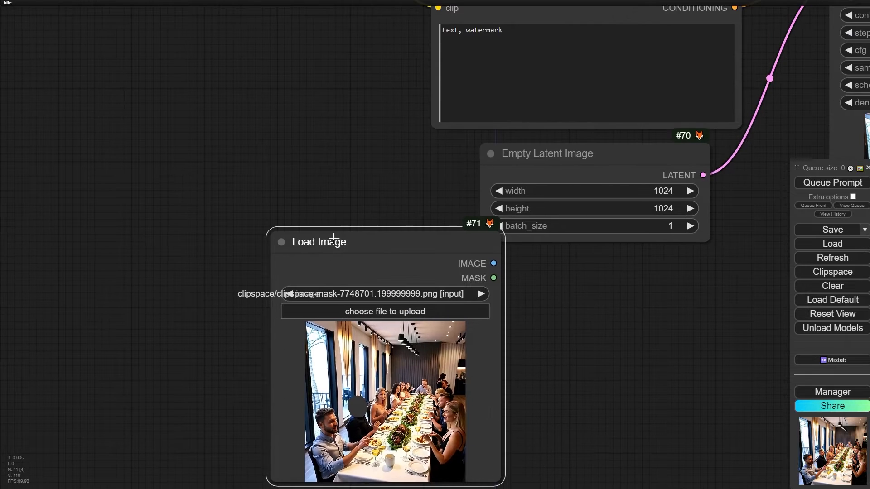
drag(334, 239, 178, 197)
scroll(435, 213, down, 2)
drag(474, 226, 437, 341)
drag(245, 312, 259, 235)
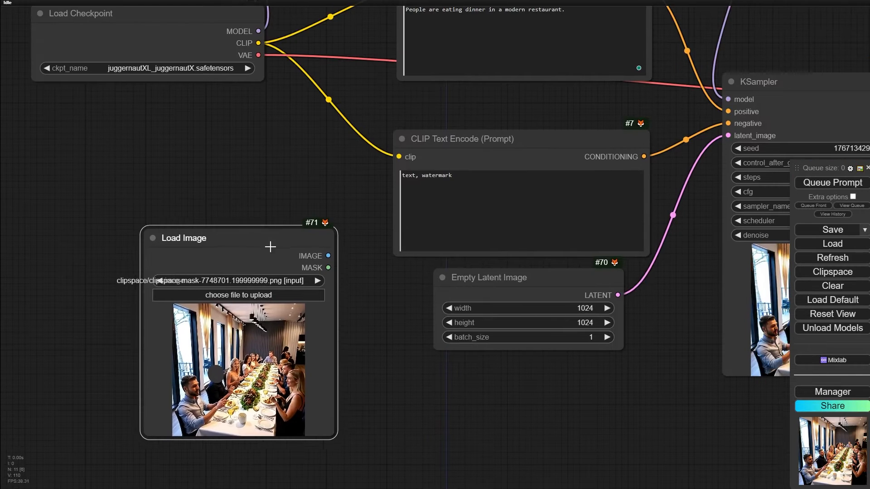
- Add an InpaintModelConditioning node in the free space below the Empty Latent Image node
drag(515, 452, 374, 483)
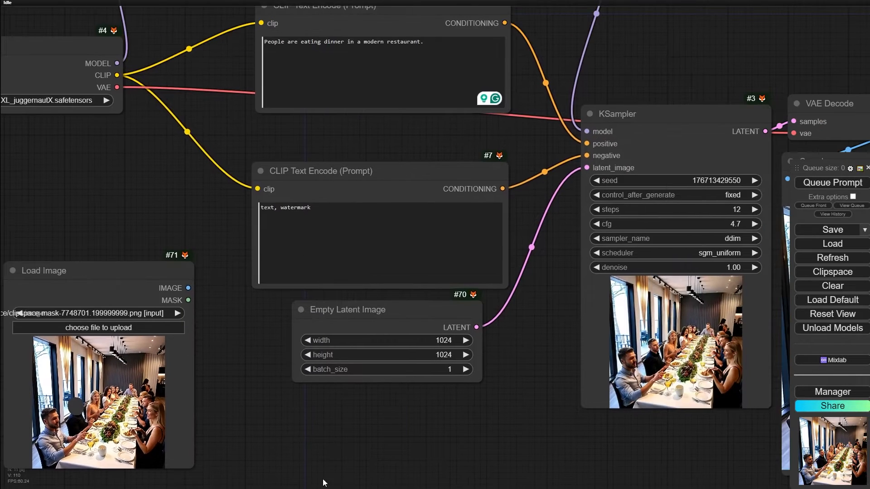
drag(338, 395, 401, 277)
double_click(386, 324)
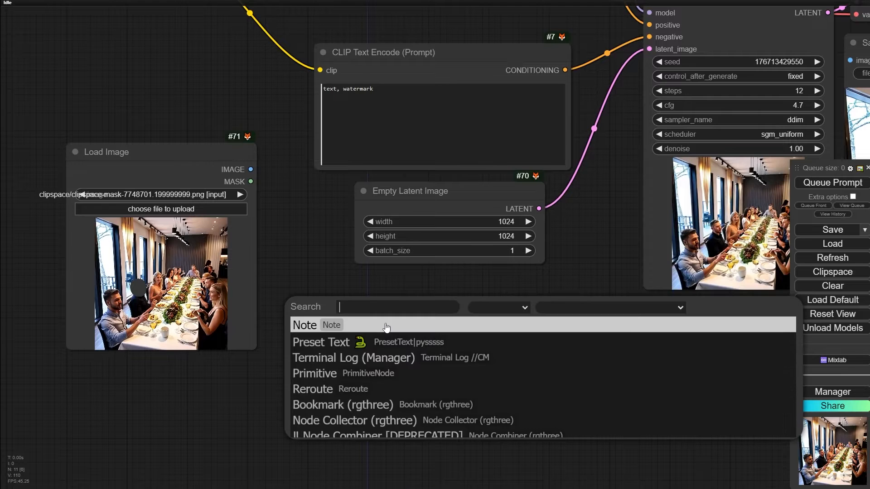
text(inpaint)
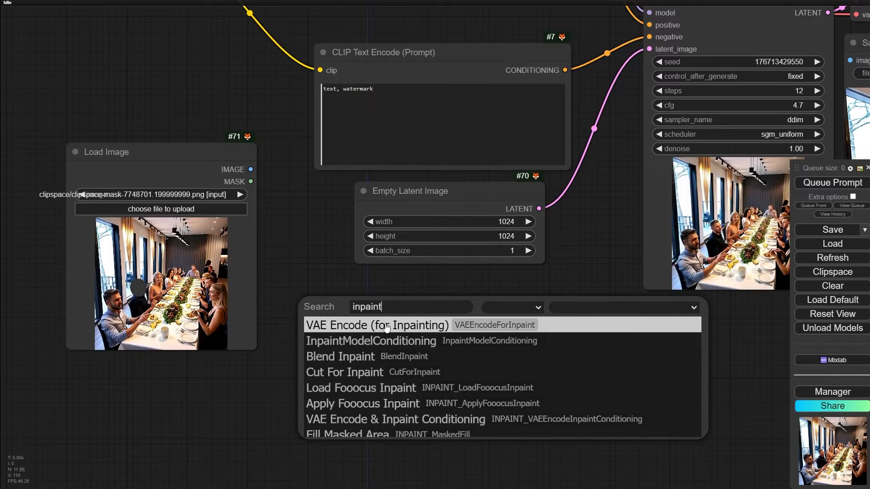
text(modl)
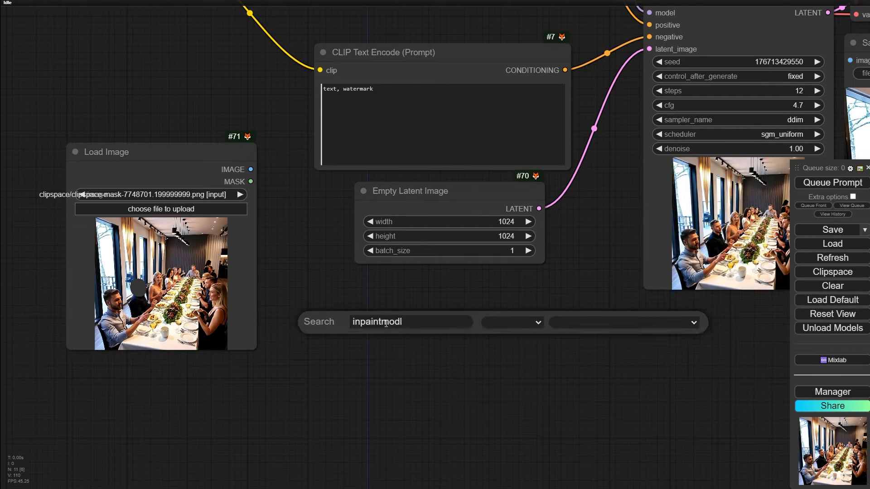
key(BackSpace)
key(Return)
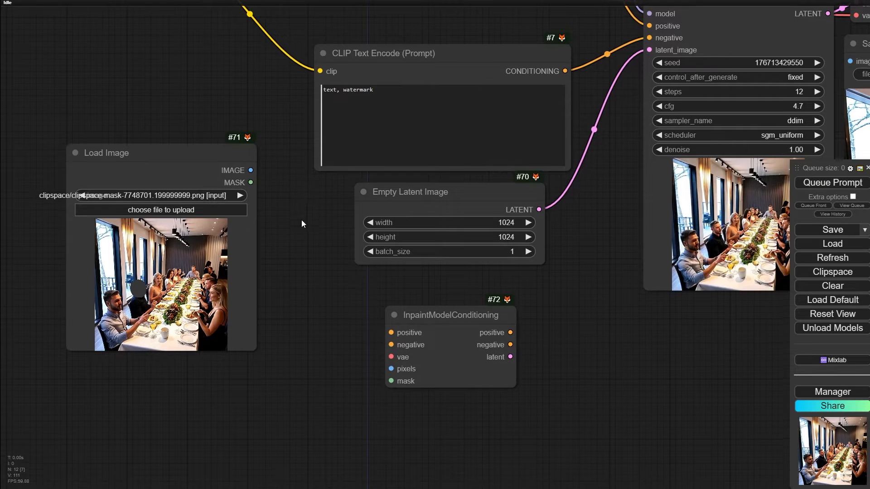
- Shift both CLIP Text Encode nodes toward the checkpoint loader and place InpaintModelConditioning between them and the KSampler
scroll(302, 221, down, 2)
drag(302, 221, 342, 377)
drag(474, 449, 475, 194)
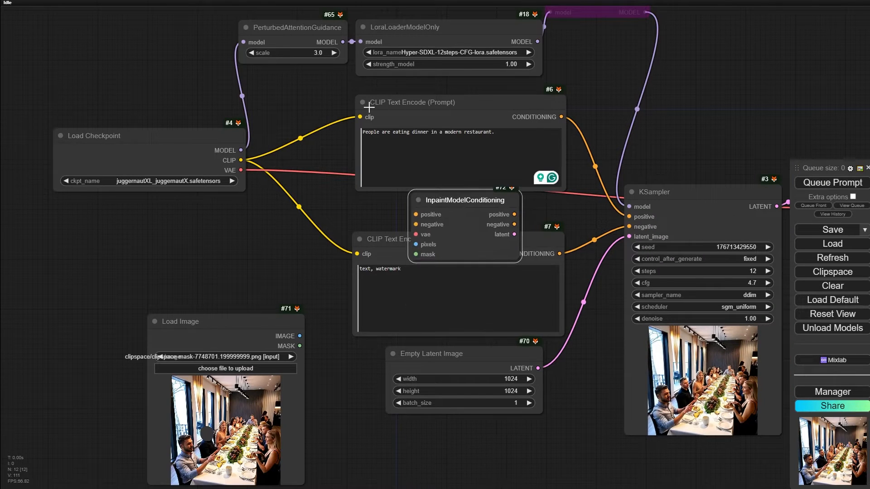
drag(528, 114, 447, 112)
drag(540, 247, 505, 244)
drag(500, 202, 612, 135)
- Connect both prompt conditionings, the checkpoint's VAE and the loaded image and mask to the InpaintModelConditioning inputs
drag(481, 115, 527, 147)
drag(525, 250, 528, 157)
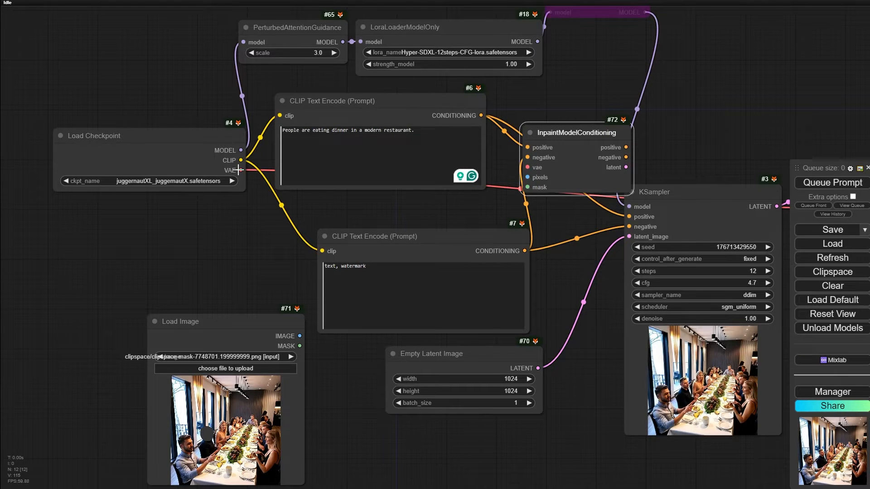
drag(238, 170, 528, 167)
drag(605, 139, 645, 187)
drag(300, 336, 568, 234)
drag(472, 240, 416, 216)
drag(589, 181, 499, 194)
- Connect InpaintModelConditioning's positive, negative and latent outputs to the matching KSampler inputs
scroll(589, 210, up, 4)
scroll(590, 211, up, 1)
drag(604, 236, 437, 199)
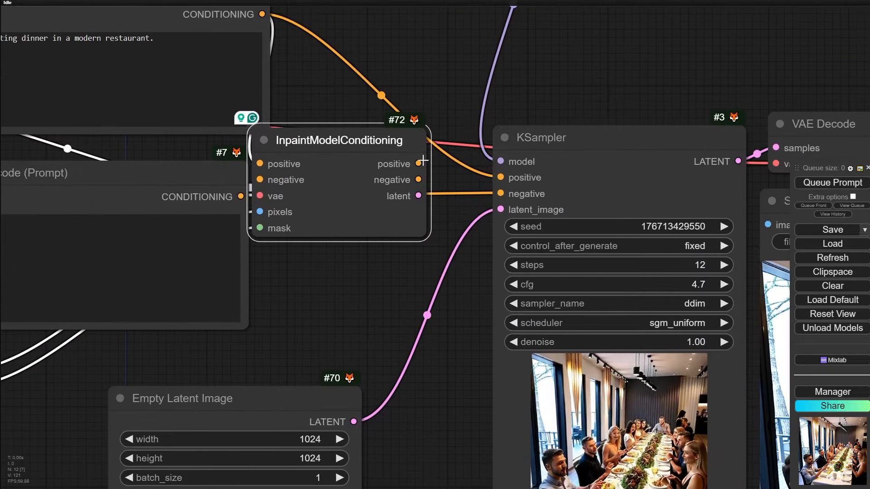
drag(421, 163, 502, 178)
drag(418, 180, 500, 194)
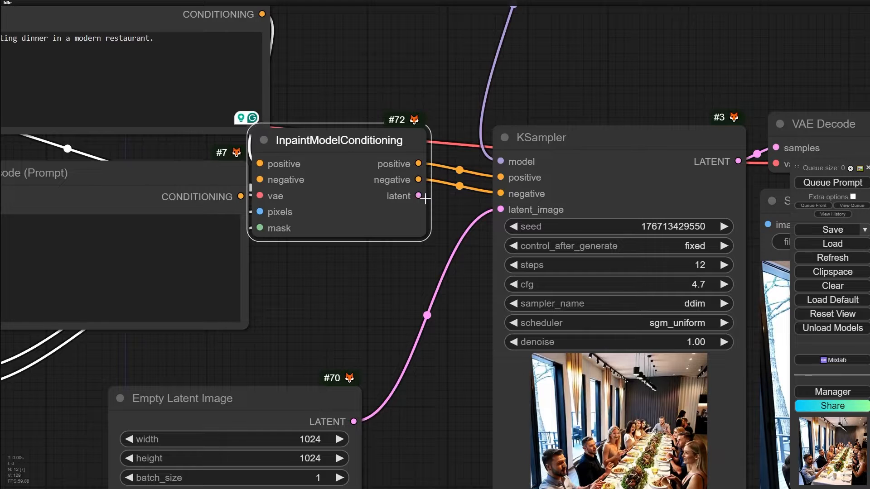
drag(419, 195, 500, 209)
- Queue the inpainting workflow and watch the masked head regenerate in the KSampler preview
scroll(363, 314, down, 3)
scroll(363, 313, down, 2)
drag(361, 317, 345, 228)
click(812, 187)
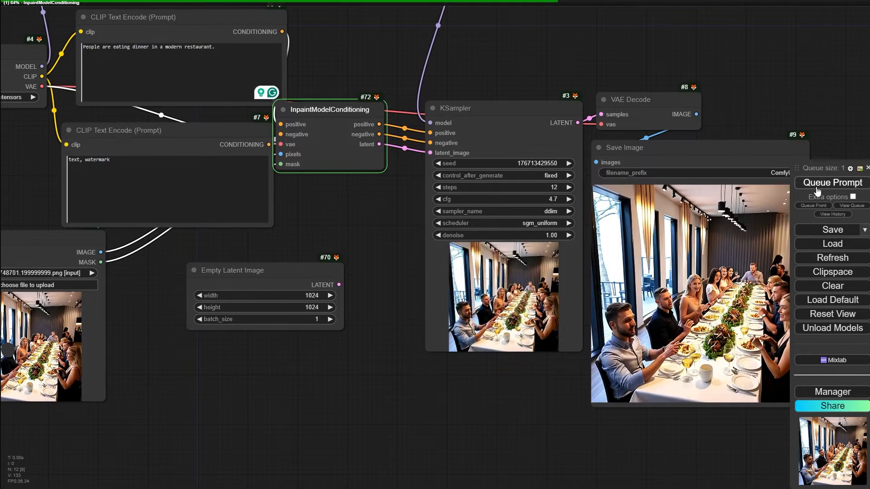
drag(489, 430, 390, 422)
scroll(629, 370, up, 11)
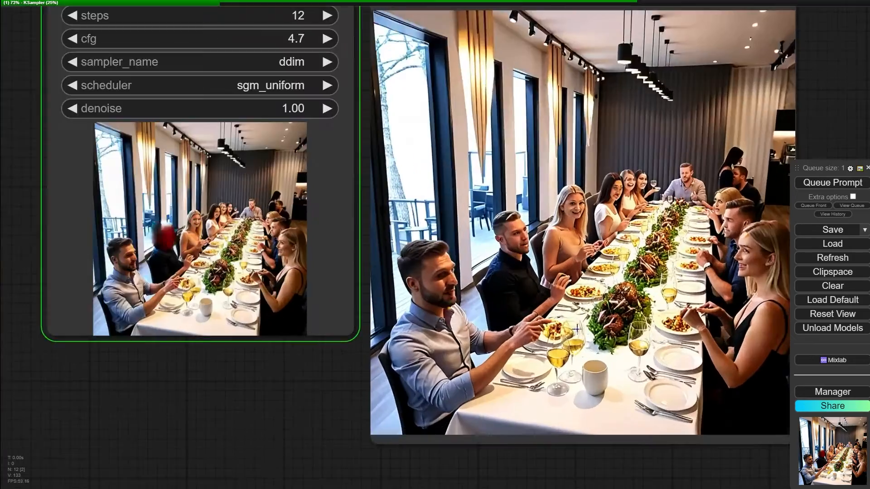
drag(50, 218, 449, 268)
scroll(449, 268, up, 12)
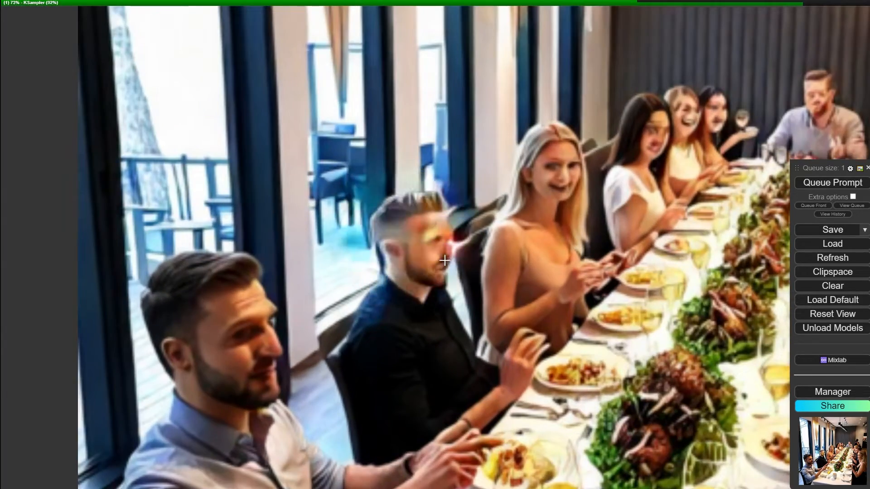
- Inspect how the regenerated head of the man in the black shirt blends into the saved restaurant image
scroll(434, 268, down, 10)
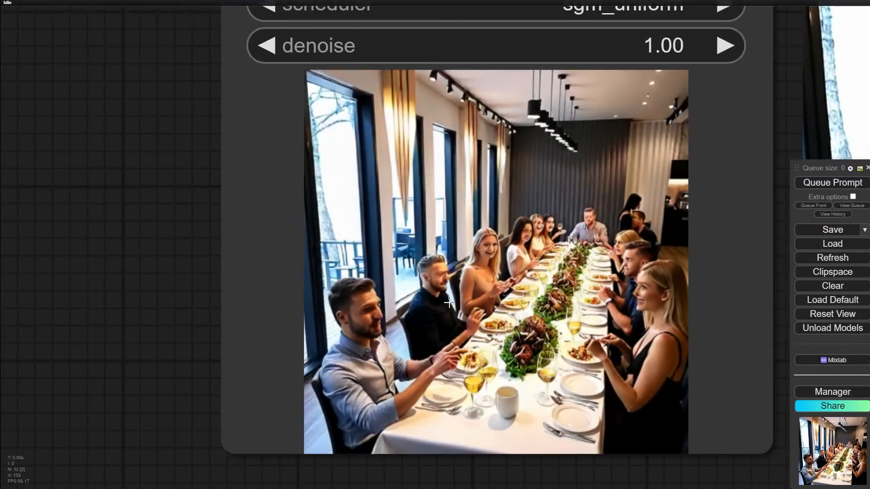
drag(453, 311, 31, 208)
drag(675, 197, 550, 206)
scroll(544, 202, up, 5)
scroll(530, 196, down, 3)
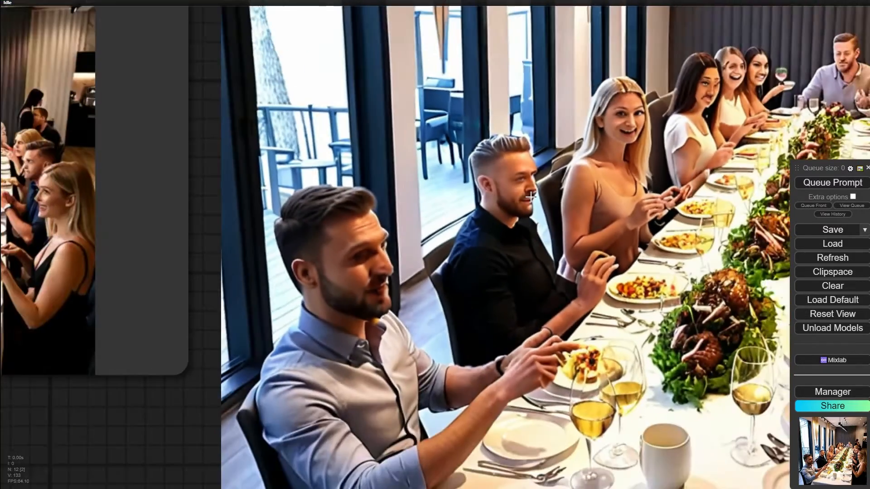
scroll(536, 180, down, 5)
scroll(522, 208, up, 7)
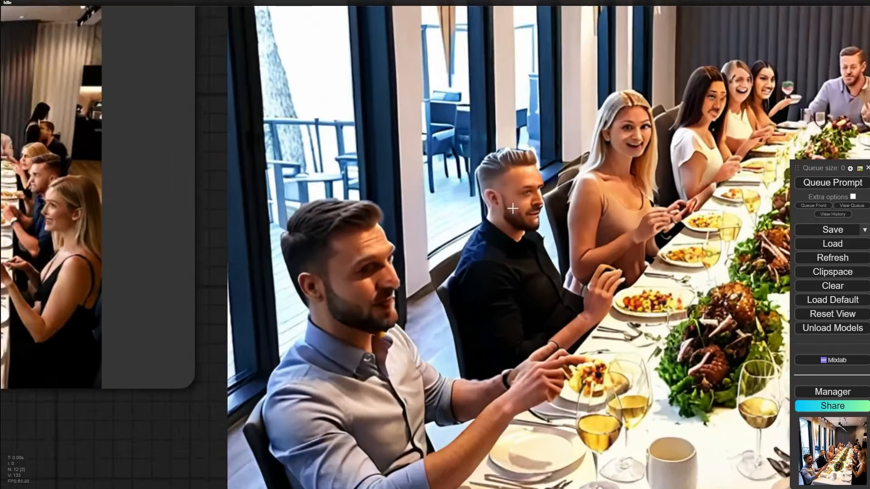
- Lower the KSampler's denoise to 0.45 and queue the inpainting workflow
scroll(524, 208, down, 15)
drag(407, 129, 452, 275)
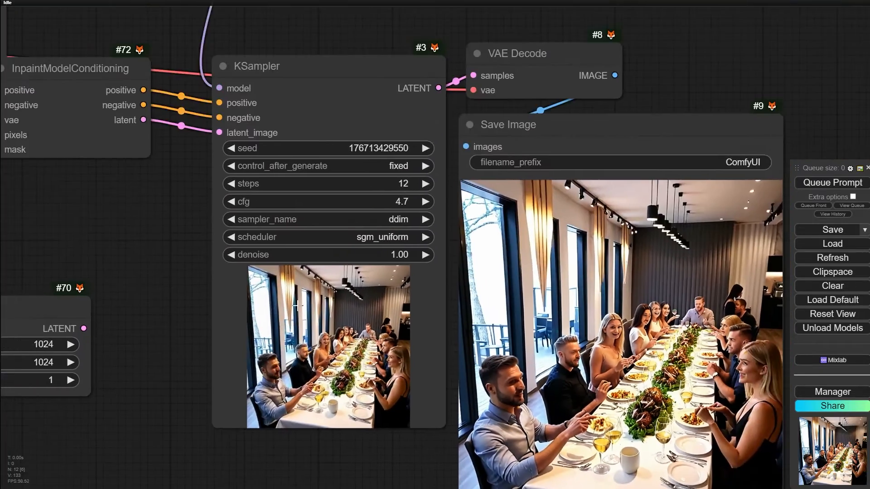
scroll(333, 273, up, 5)
drag(408, 240, 378, 101)
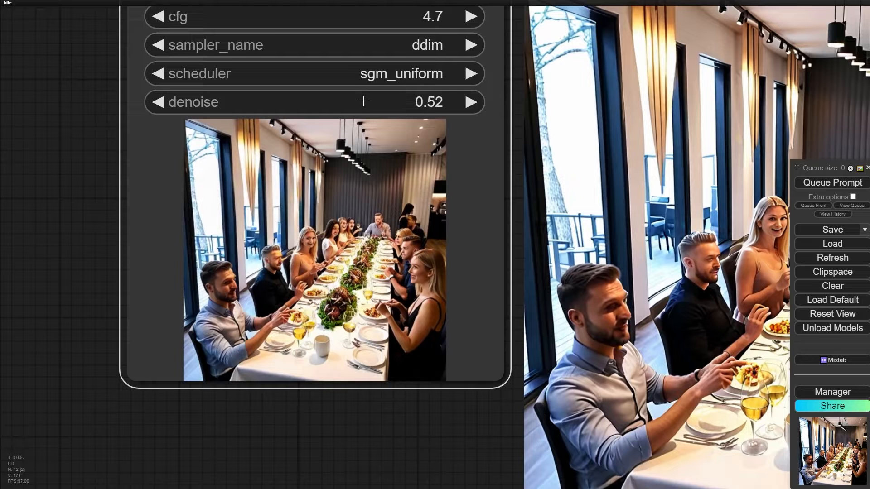
drag(337, 294, 252, 261)
click(858, 184)
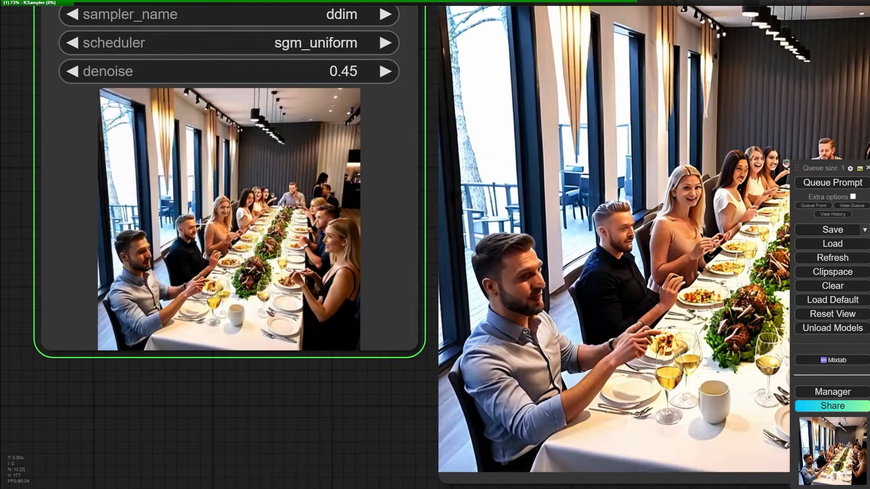
- Examine the man's head in the KSampler preview and in the saved image from the 0.45 denoise run
scroll(184, 245, up, 10)
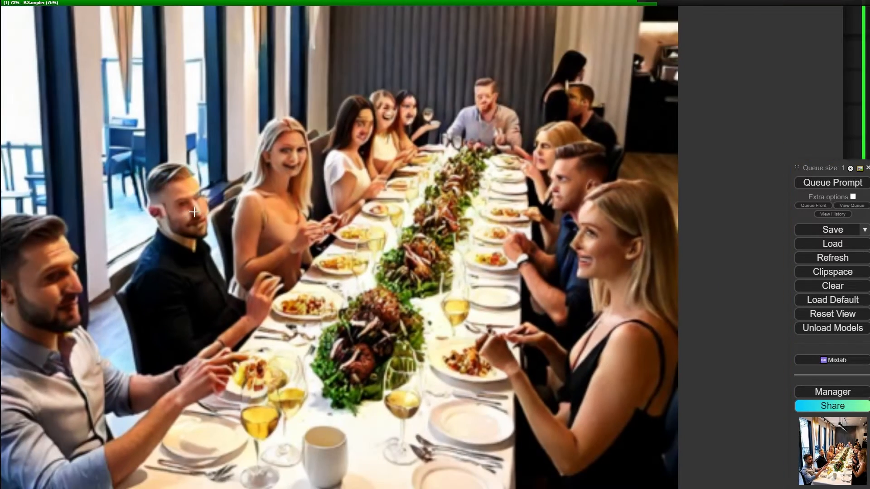
scroll(196, 214, down, 4)
drag(658, 358, 166, 241)
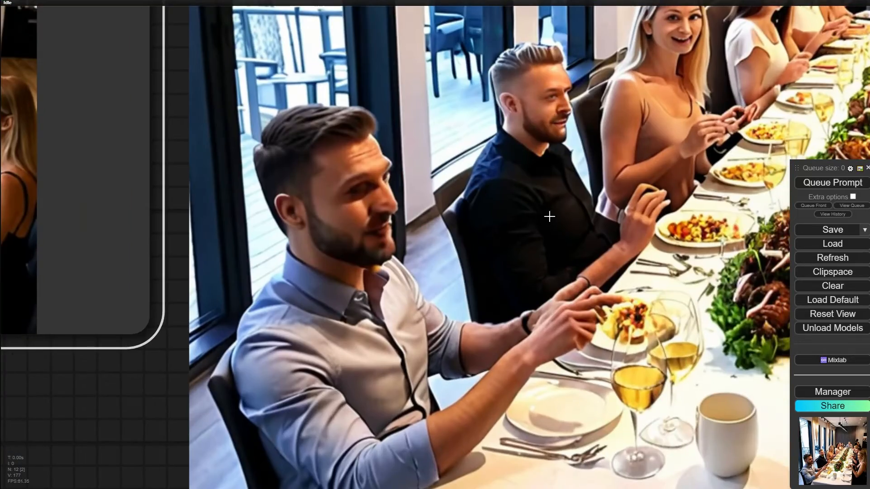
- Compare the regenerated head of the man in the black shirt in the saved image with the KSampler preview
scroll(551, 86, up, 7)
scroll(543, 109, down, 8)
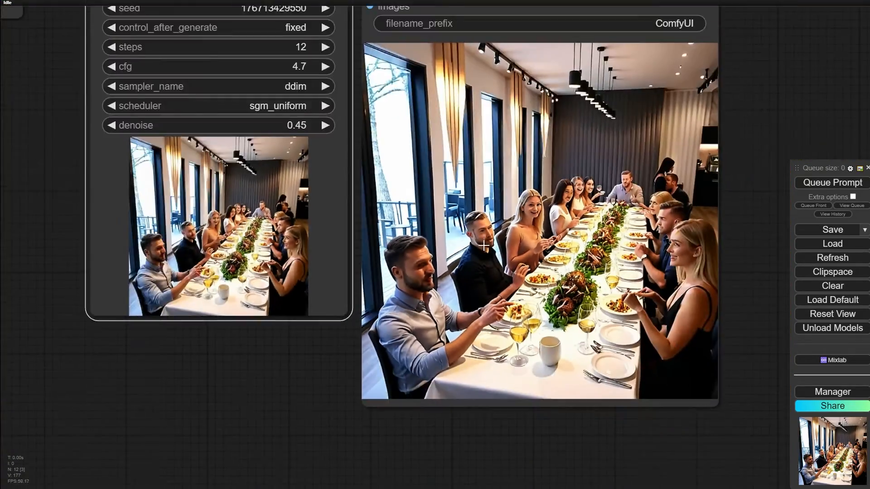
scroll(483, 247, down, 3)
drag(481, 256, 681, 234)
scroll(712, 220, up, 12)
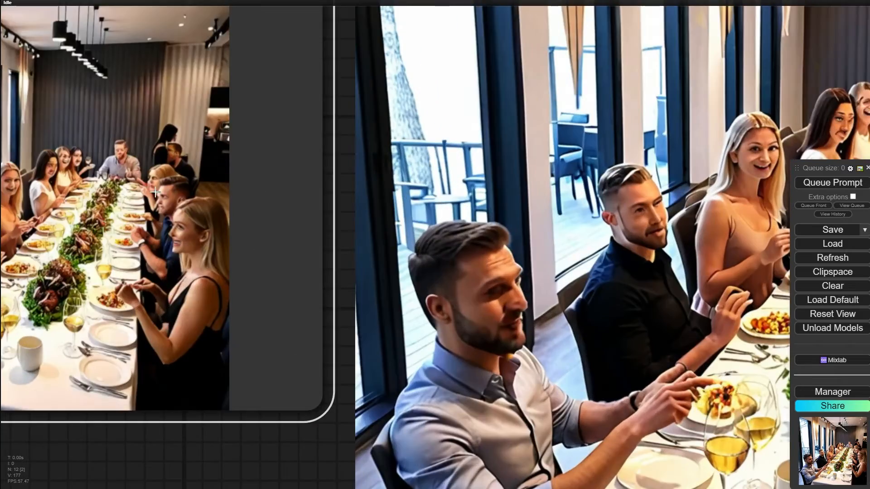
drag(155, 192, 514, 194)
scroll(342, 228, up, 5)
scroll(342, 227, down, 5)
scroll(336, 227, up, 8)
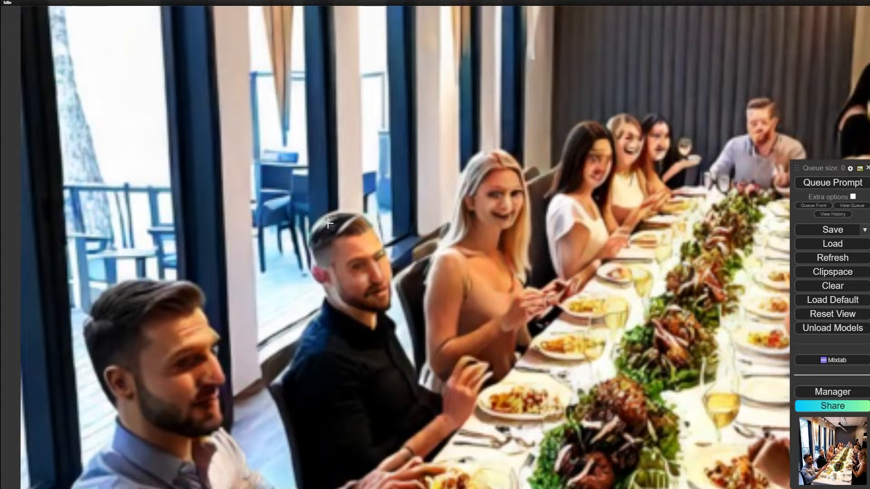
scroll(403, 268, down, 2)
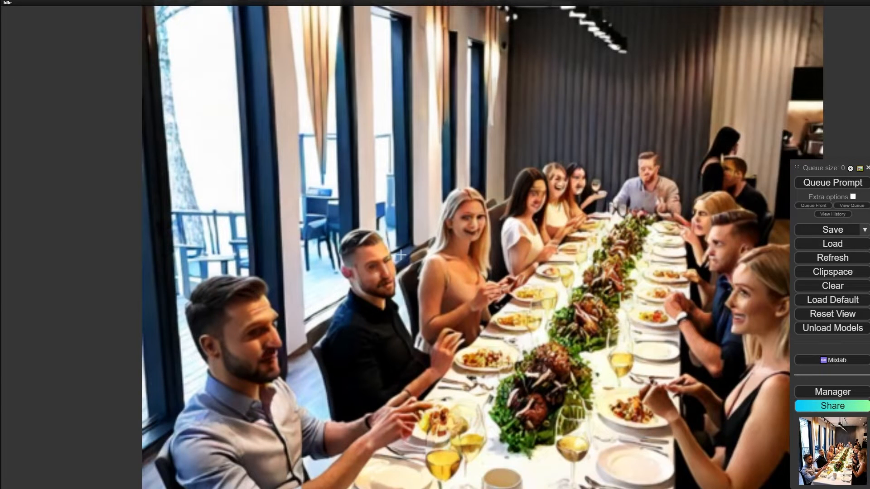
scroll(376, 278, up, 3)
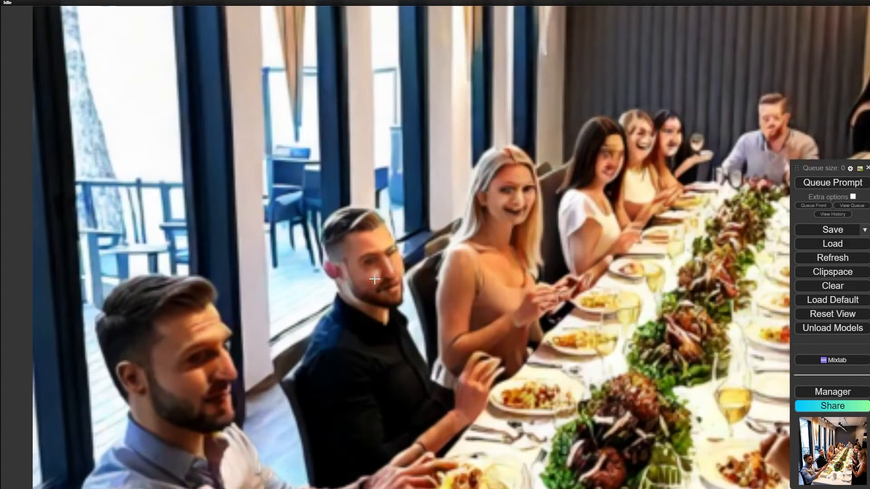
scroll(373, 276, down, 4)
scroll(375, 272, down, 5)
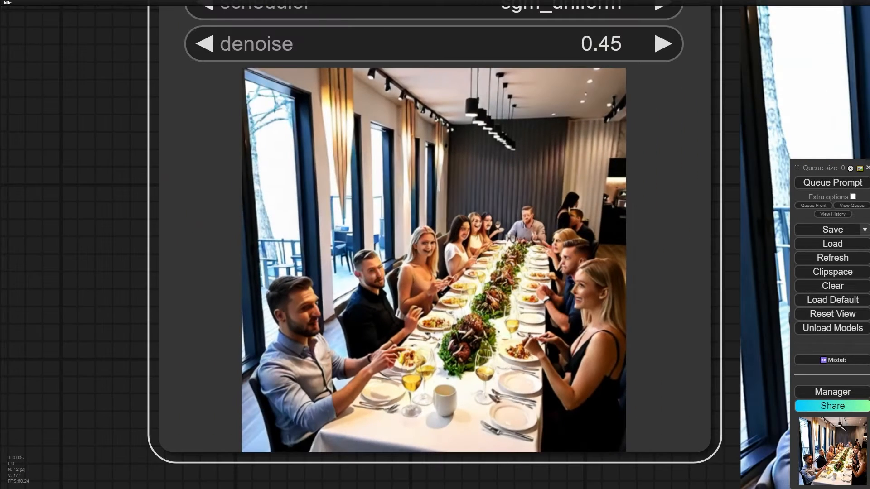
- Look up the installed ComfyUI Layer Style pack among the custom nodes matching "layer"
scroll(576, 285, down, 10)
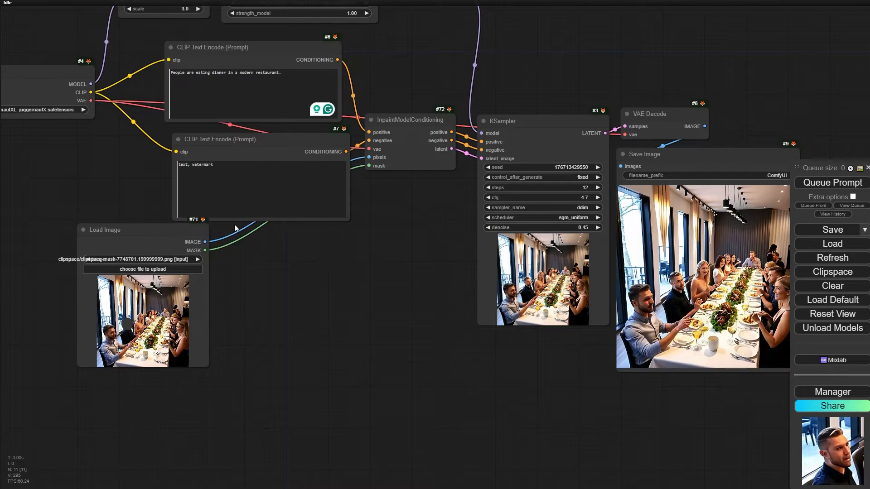
scroll(245, 230, up, 5)
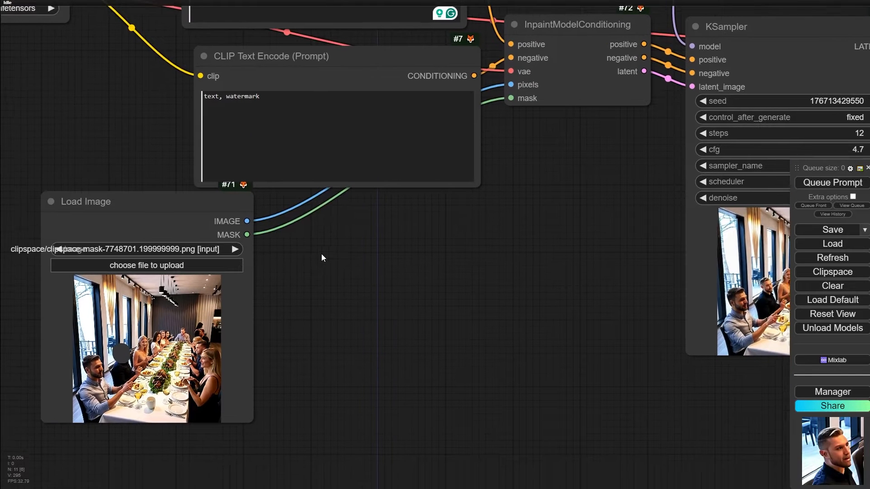
drag(321, 254, 324, 251)
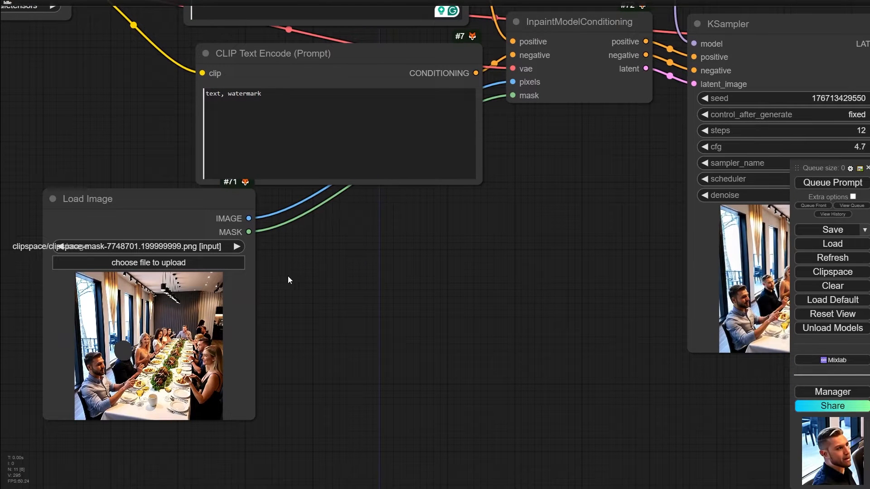
click(832, 392)
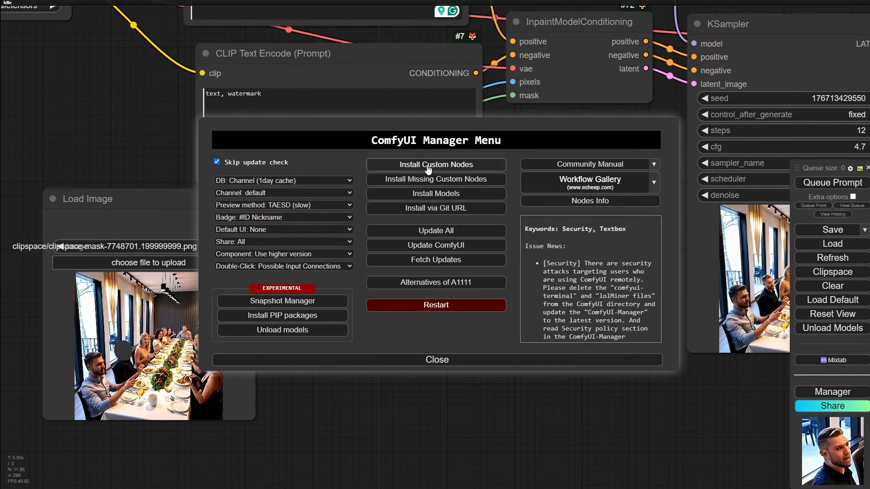
click(442, 164)
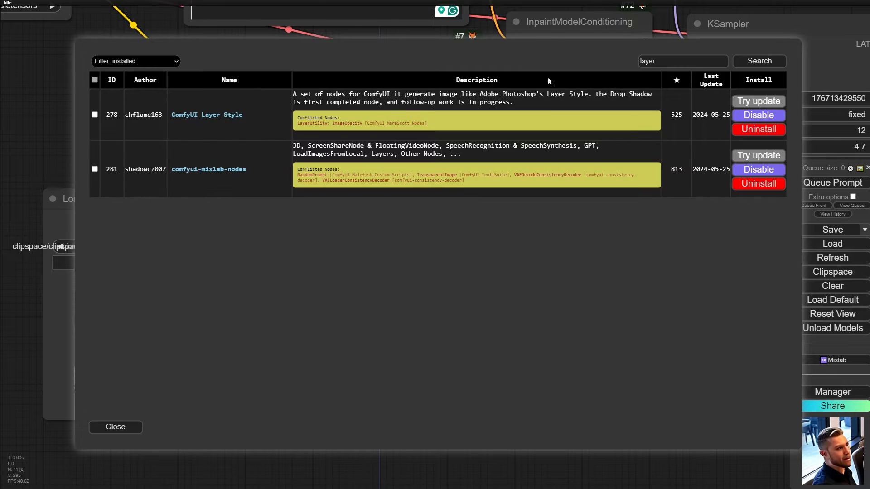
click(116, 426)
click(397, 368)
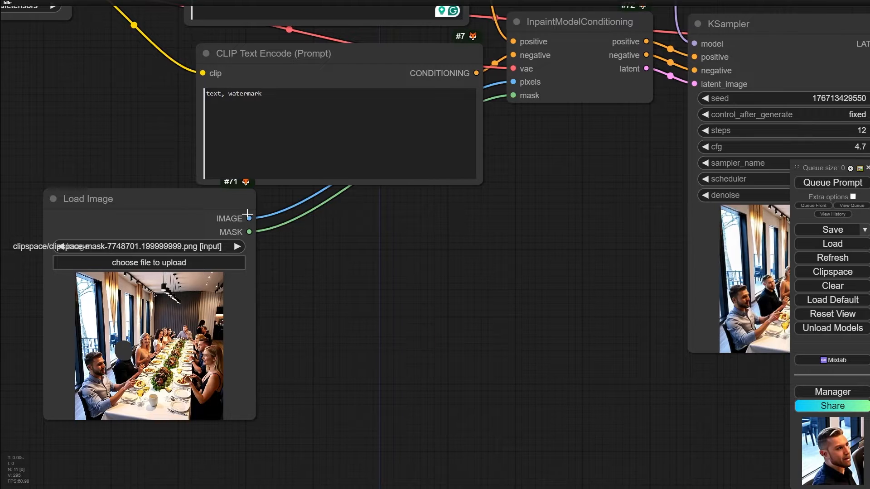
- Add a LayerUtility: CropByMask V2 node from Load Image's IMAGE output and place it just beside the Load Image node
drag(249, 218, 301, 228)
click(306, 250)
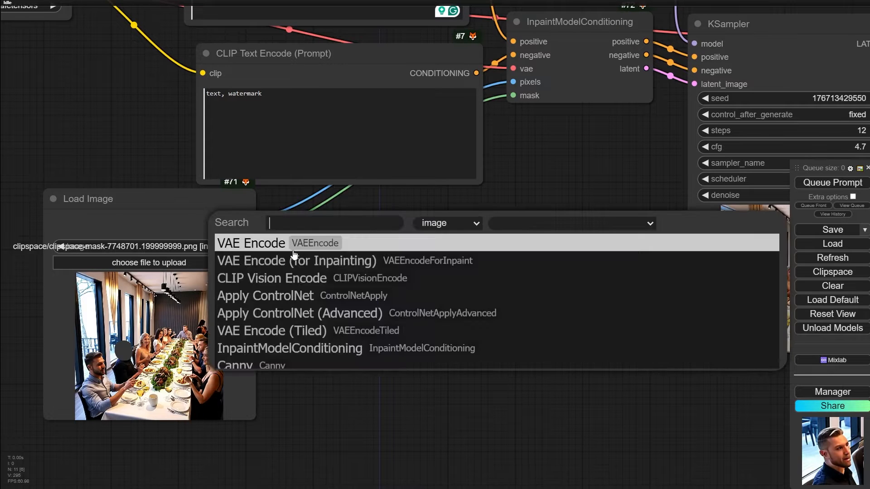
text(crop)
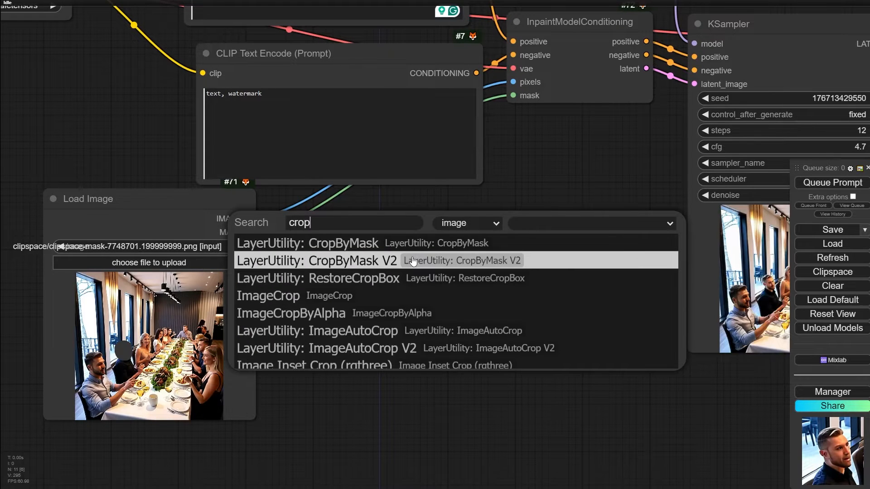
click(352, 263)
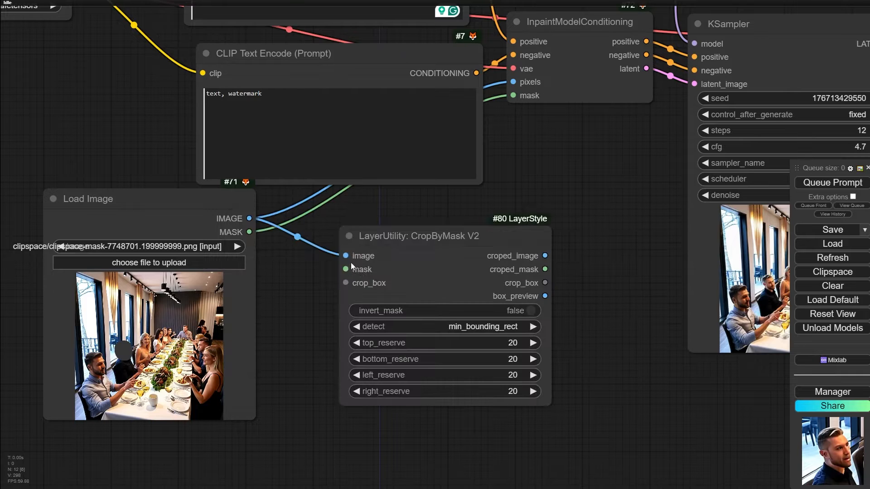
drag(417, 229, 386, 189)
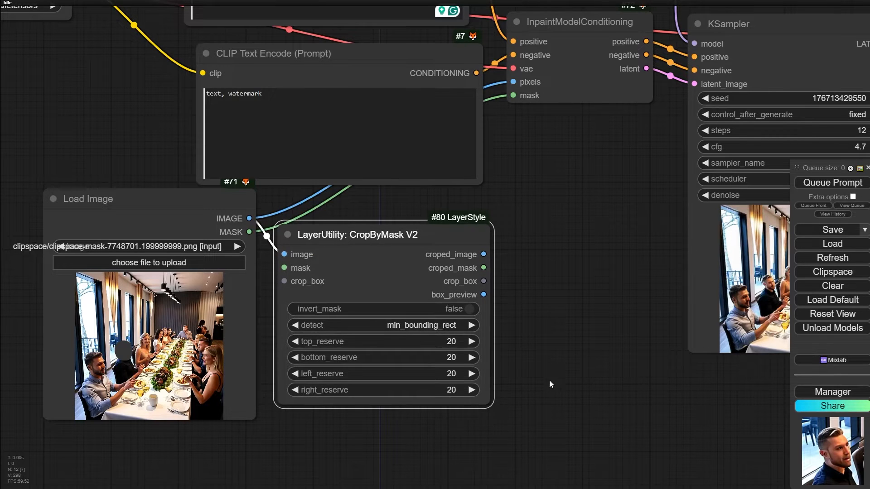
- Attach a Preview Image node to CropByMask V2's croped_image output and try to queue only that preview
drag(507, 242, 418, 288)
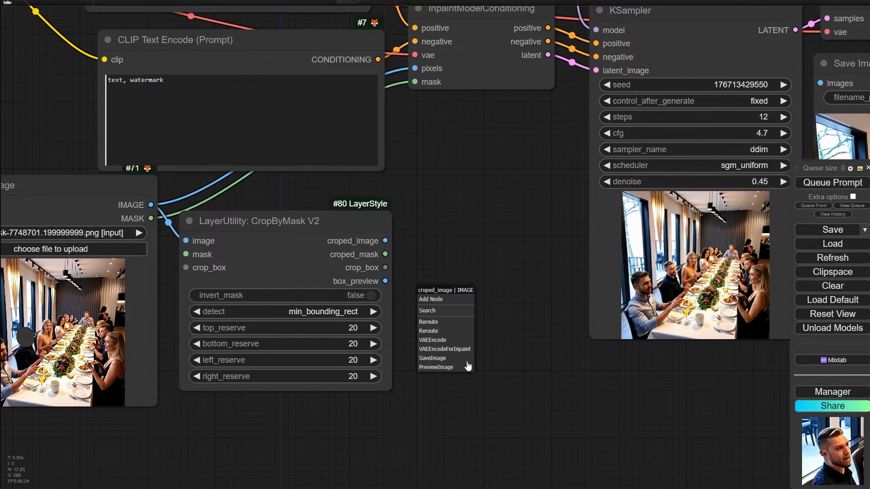
click(436, 367)
scroll(492, 294, up, 3)
right_click(491, 294)
click(534, 304)
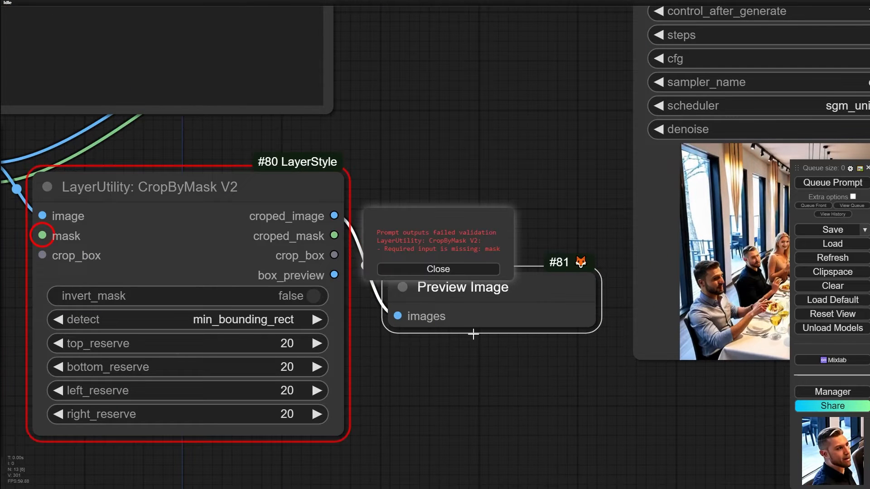
- Connect Load Image's MASK output to CropByMask V2's mask input and queue only the Preview Image node
click(438, 269)
drag(458, 399, 652, 373)
drag(186, 158, 237, 209)
right_click(650, 252)
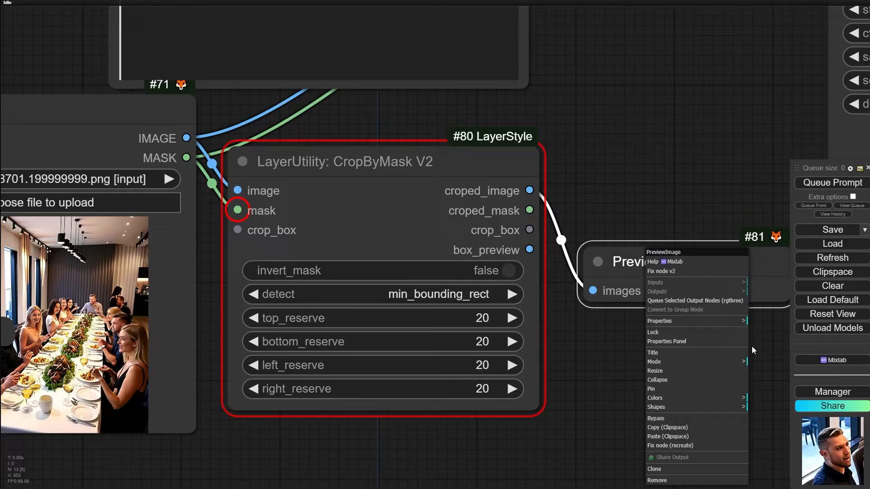
click(713, 302)
- Examine the cropped head preview against the masked source image and the CropByMask V2 reserve settings
drag(690, 373, 527, 304)
scroll(545, 344, up, 6)
scroll(524, 350, down, 6)
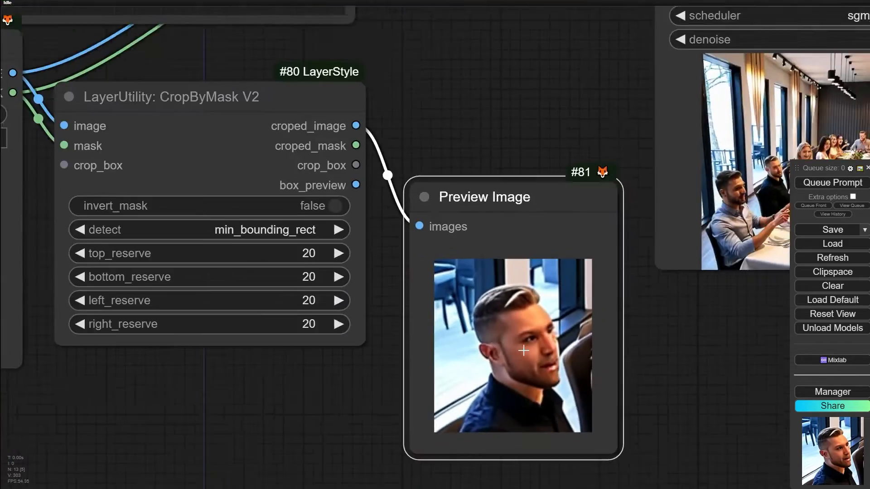
scroll(523, 351, down, 4)
scroll(116, 240, up, 15)
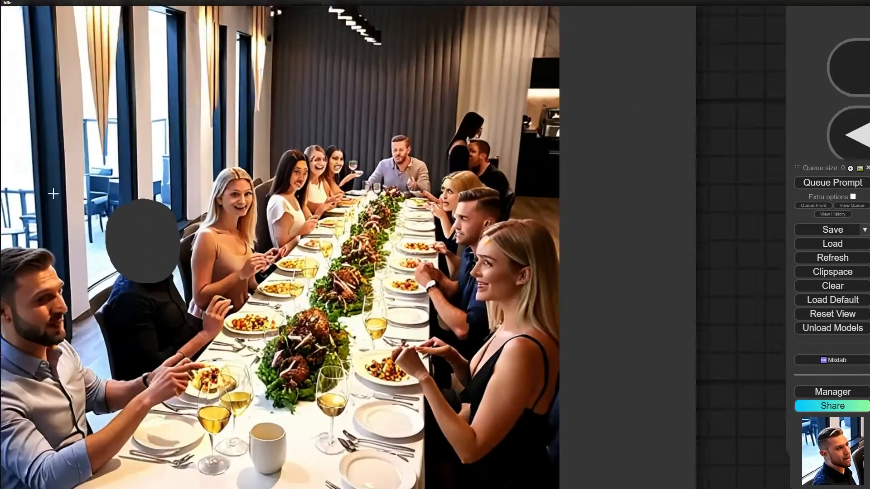
scroll(142, 260, down, 7)
drag(582, 442, 212, 356)
scroll(525, 418, down, 1)
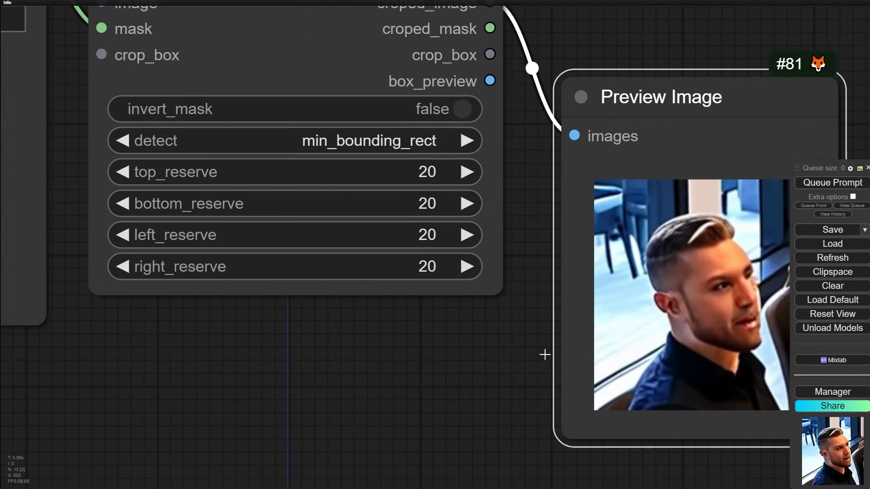
drag(545, 355, 439, 362)
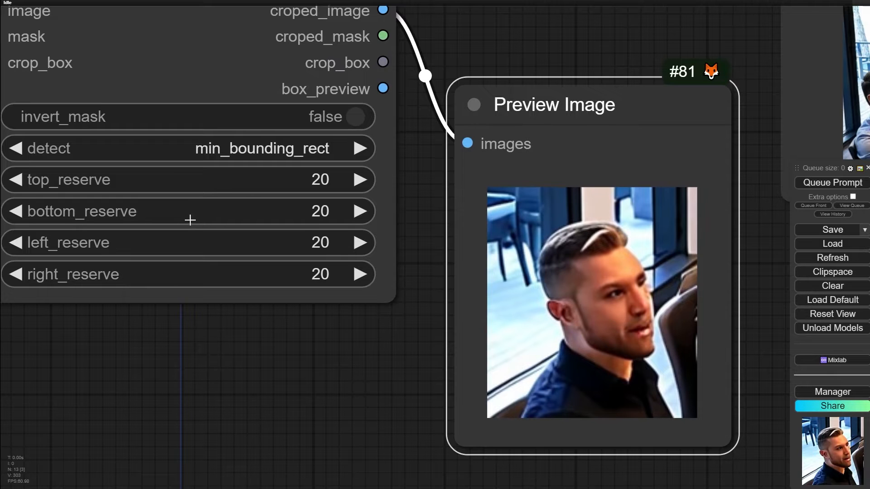
scroll(408, 363, down, 4)
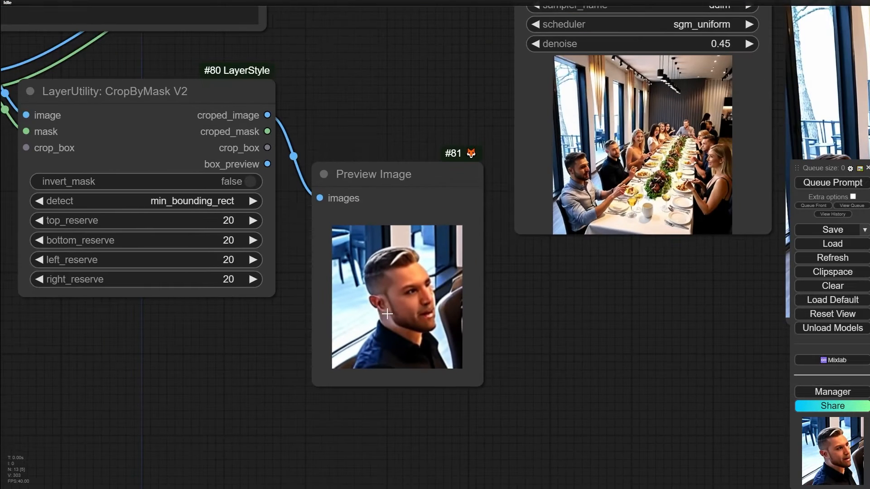
- Open the cropped preview image in its own browser tab to check its pixel size, and return to the workflow
right_click(391, 281)
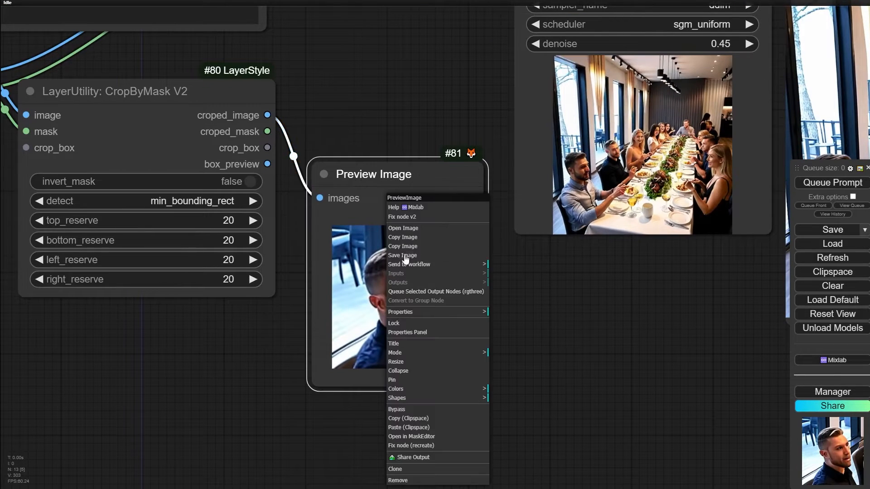
click(400, 227)
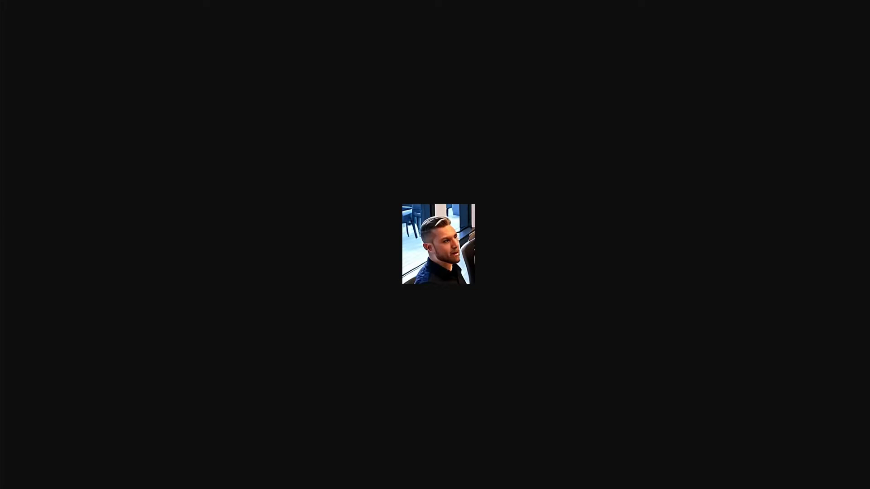
key(F11)
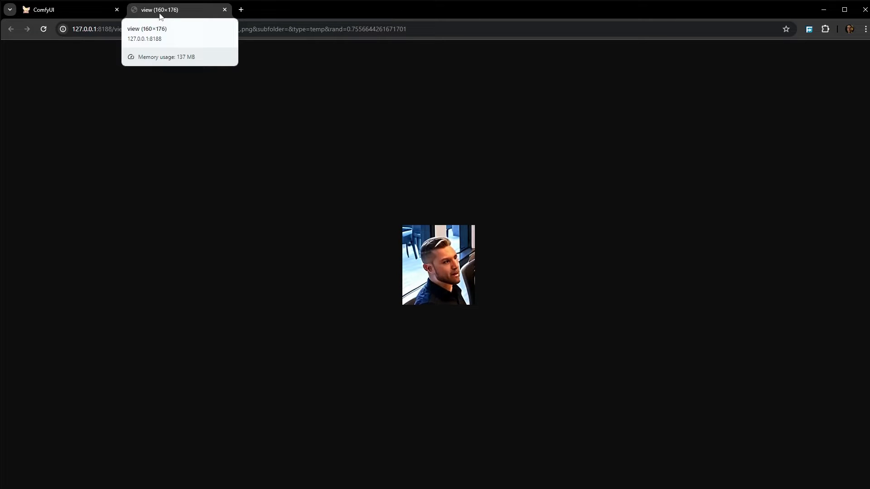
click(64, 11)
- Move the Preview Image node below the CropByMask V2 node to free the space beside it
scroll(551, 359, down, 4)
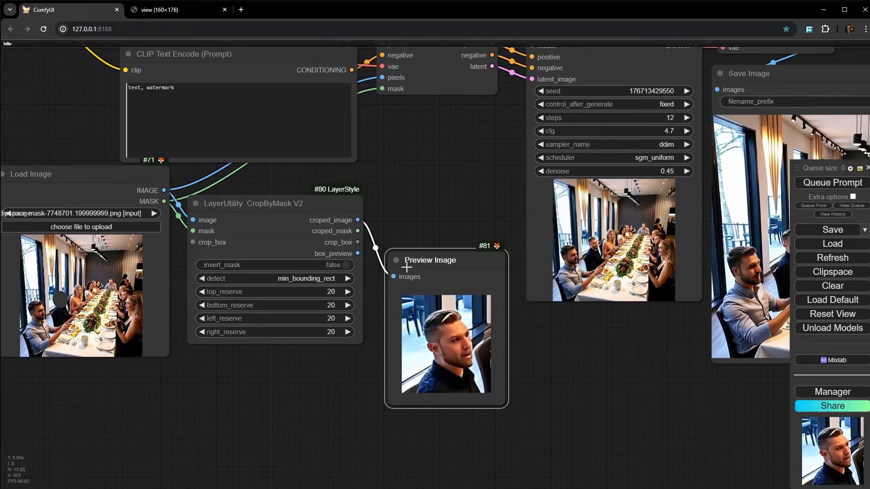
drag(435, 267, 414, 370)
drag(417, 255, 320, 269)
drag(337, 225, 368, 183)
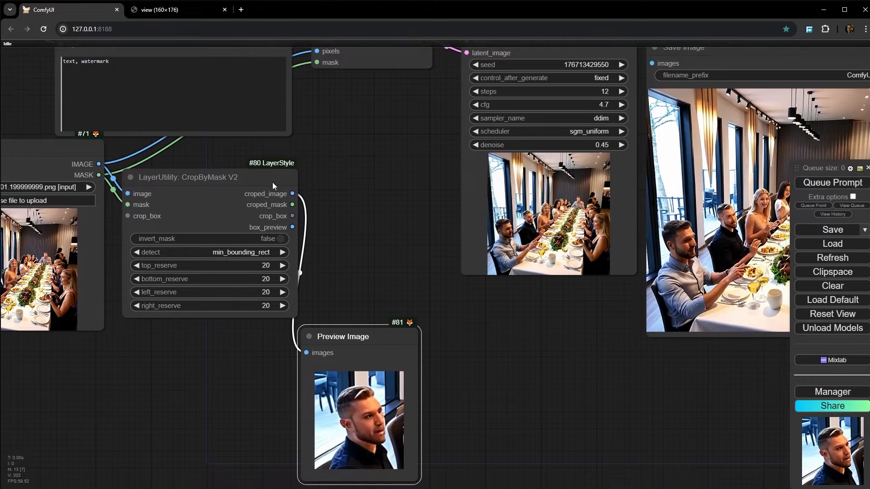
- Start adding a node from CropByMask V2's croped_image output and list the dzNodes LayerUtility nodes
drag(292, 194, 329, 184)
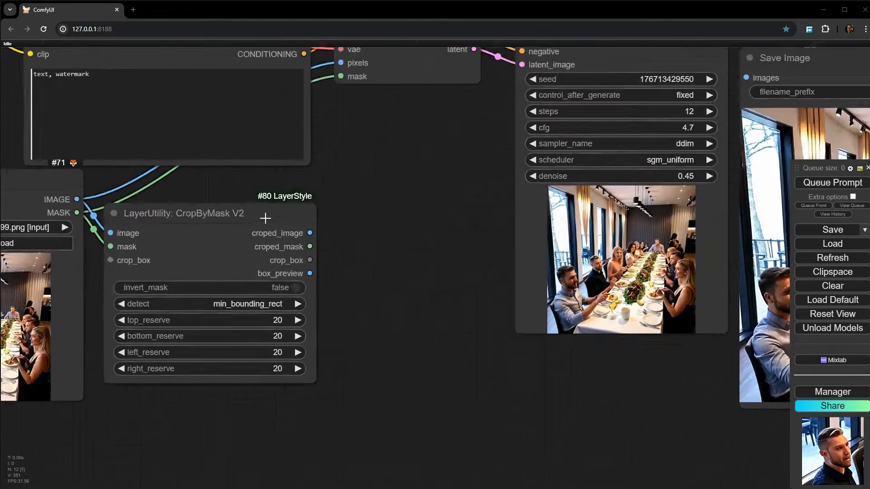
scroll(334, 240, up, 3)
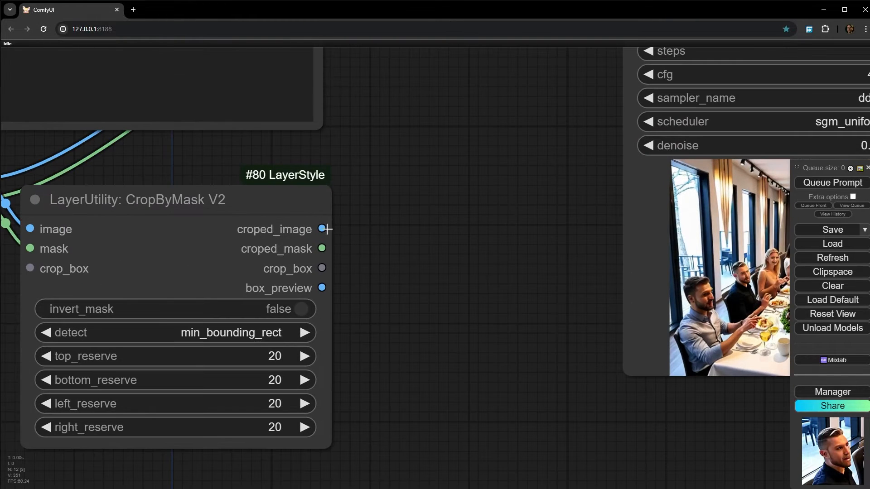
drag(322, 229, 371, 229)
click(381, 236)
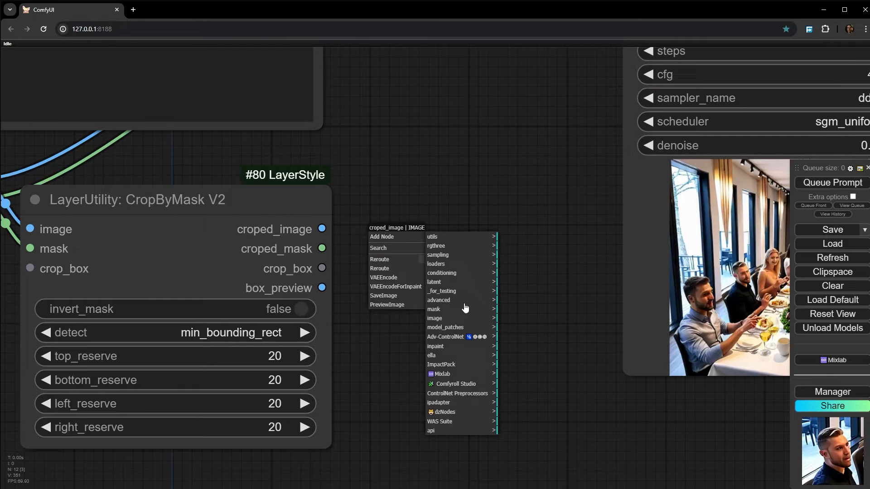
click(453, 412)
click(521, 273)
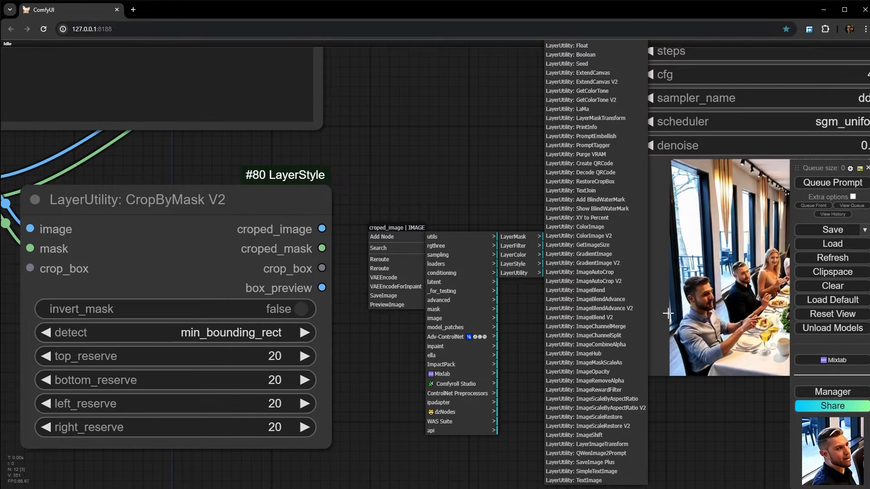
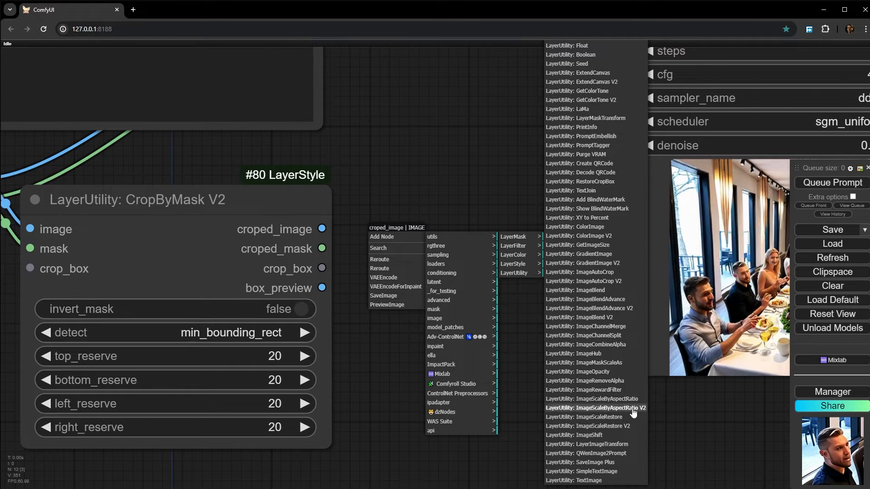
- Add a LayerUtility ImageScaleByAspectRatio V2 node on CropByMask V2's croped_image output and set scale_to_side to longest
click(594, 408)
drag(265, 460, 62, 204)
drag(554, 303, 559, 342)
click(263, 283)
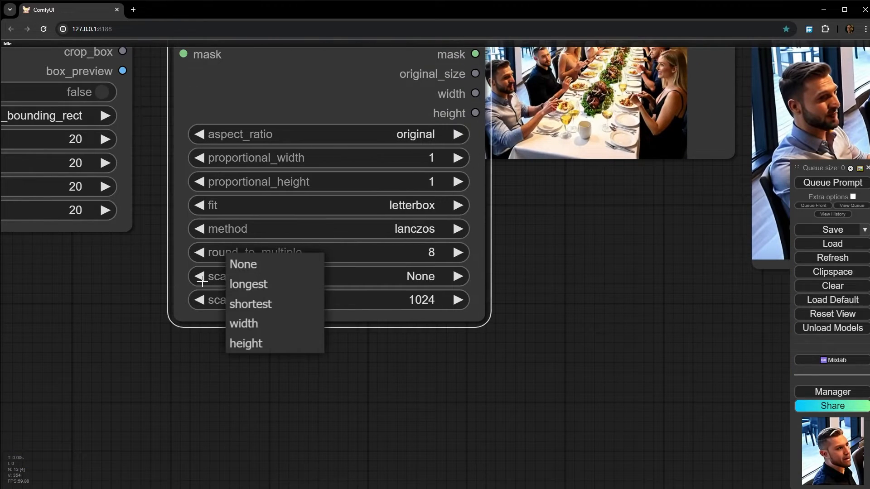
click(253, 277)
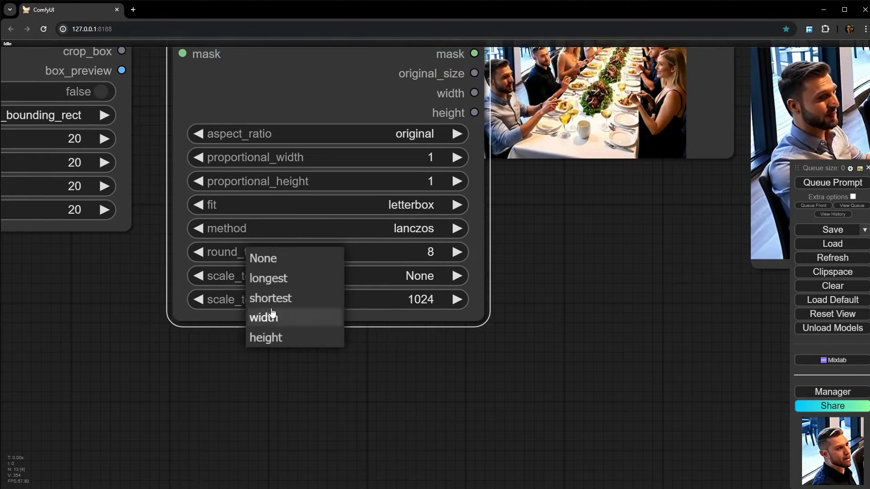
click(292, 280)
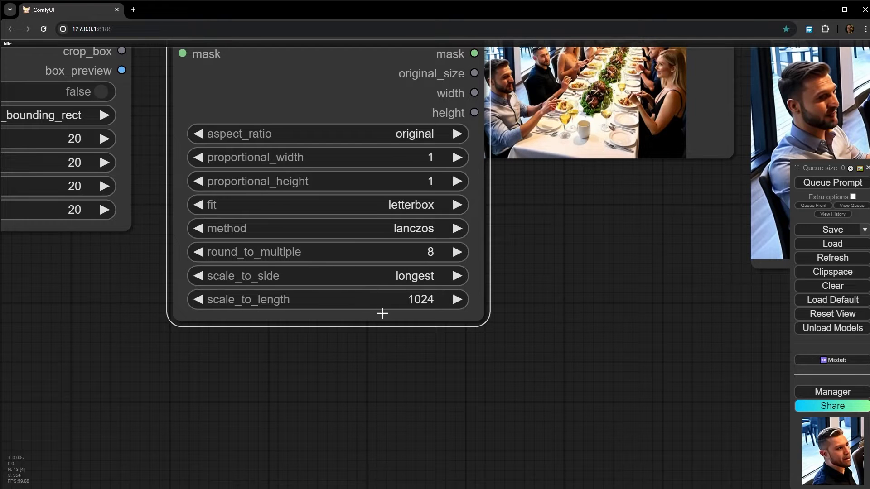
drag(406, 410, 402, 445)
drag(508, 308, 477, 392)
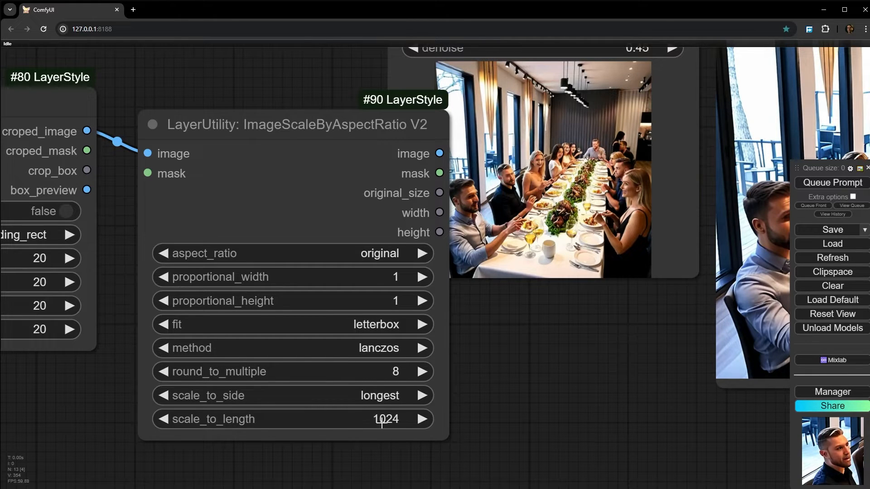
- Move the scale node lower, attach a Preview Image node to its image output, and queue only that preview
drag(360, 196, 369, 351)
scroll(412, 317, down, 5)
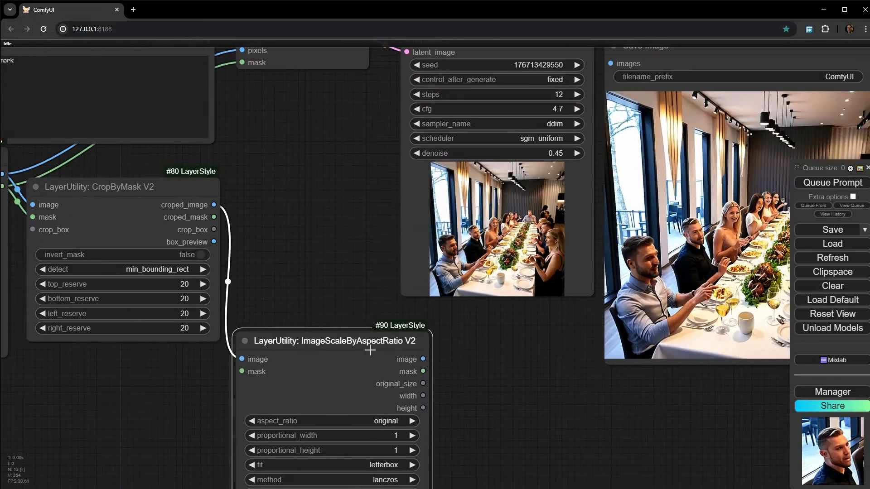
drag(440, 346, 419, 268)
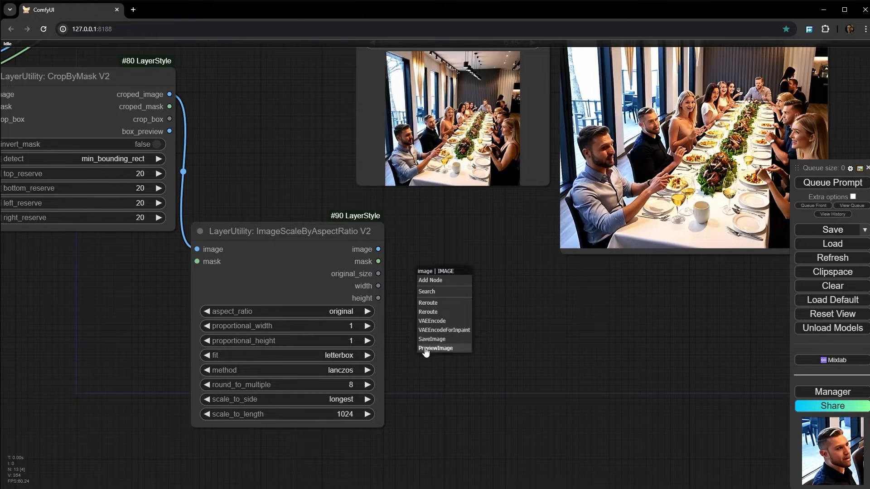
click(460, 348)
right_click(462, 290)
click(497, 300)
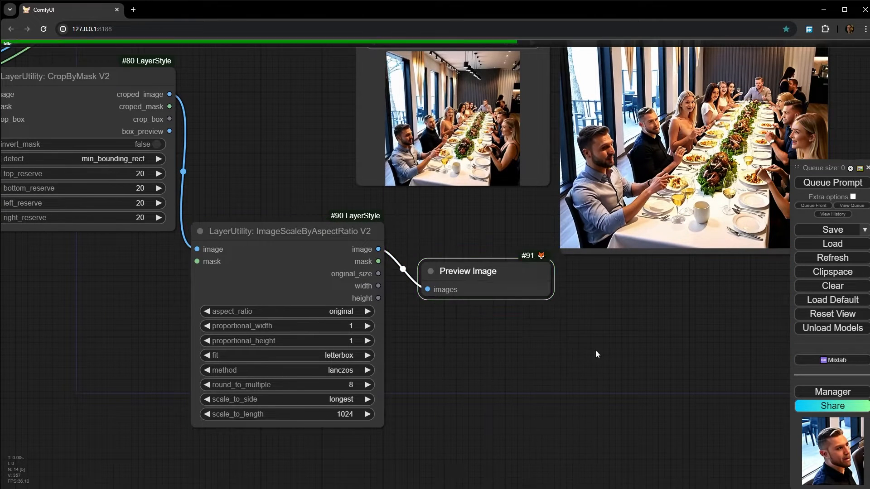
- Open the scaled crop preview in its own browser tab to check its pixel size, and return to the workflow
scroll(525, 349, up, 3)
right_click(498, 201)
click(518, 228)
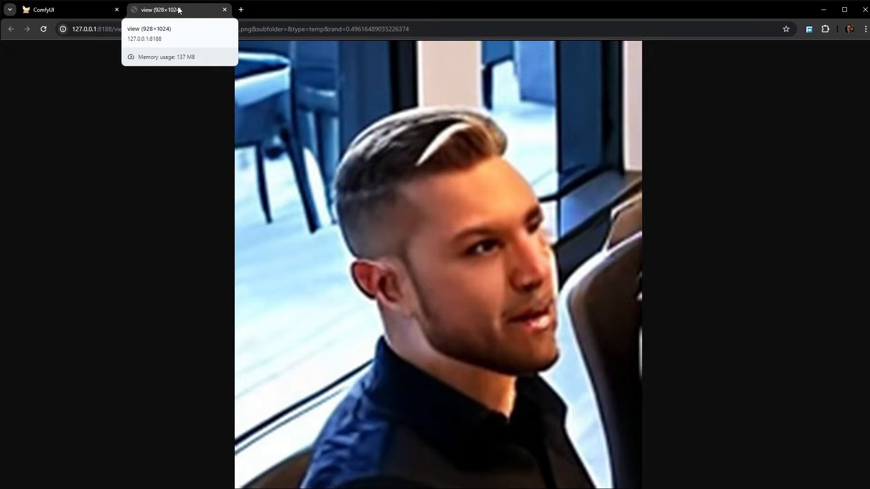
click(46, 12)
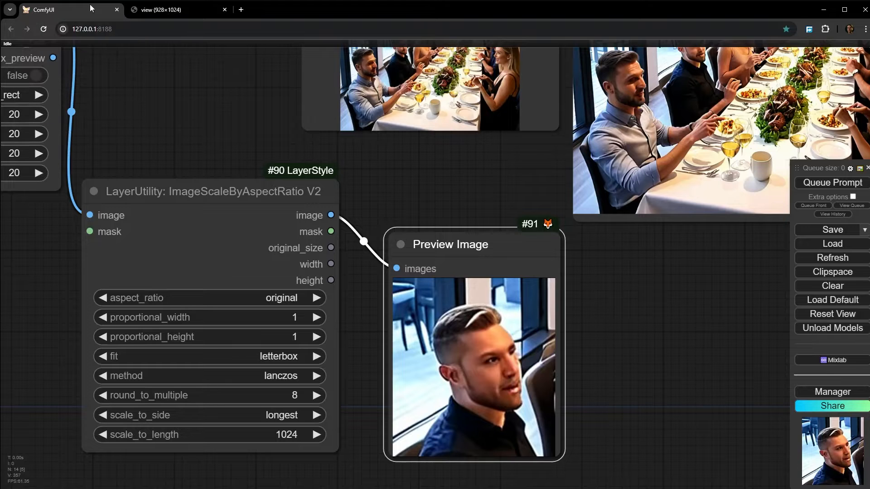
click(225, 9)
- Connect CropByMask V2's croped_mask output to the mask input of the ImageScaleByAspectRatio V2 node
scroll(229, 136, down, 4)
drag(230, 179, 241, 177)
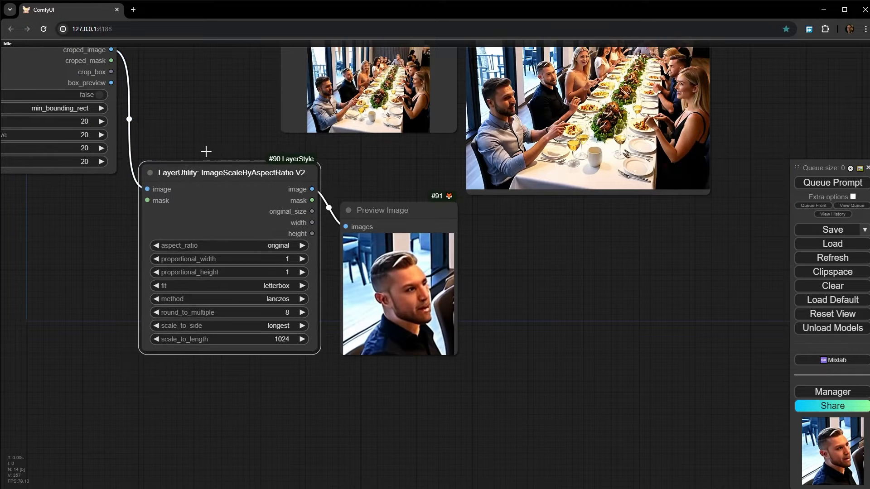
drag(204, 149, 237, 186)
drag(142, 98, 179, 237)
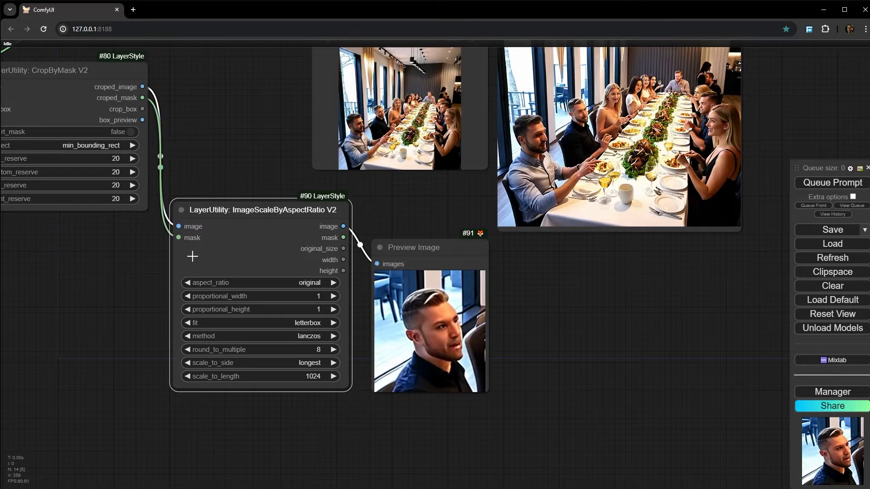
- Attach a Preview Mask node to the scale node's mask output and queue only that preview
scroll(192, 254, up, 3)
drag(498, 248, 520, 229)
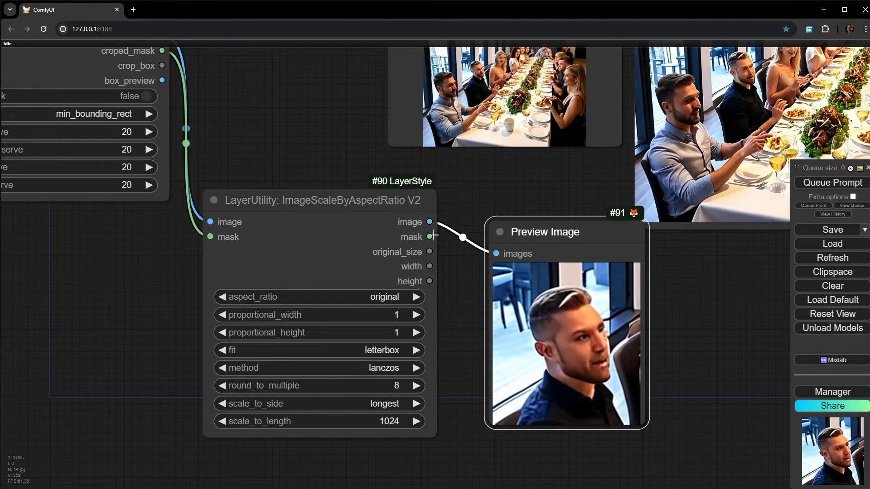
drag(430, 237, 456, 262)
click(477, 285)
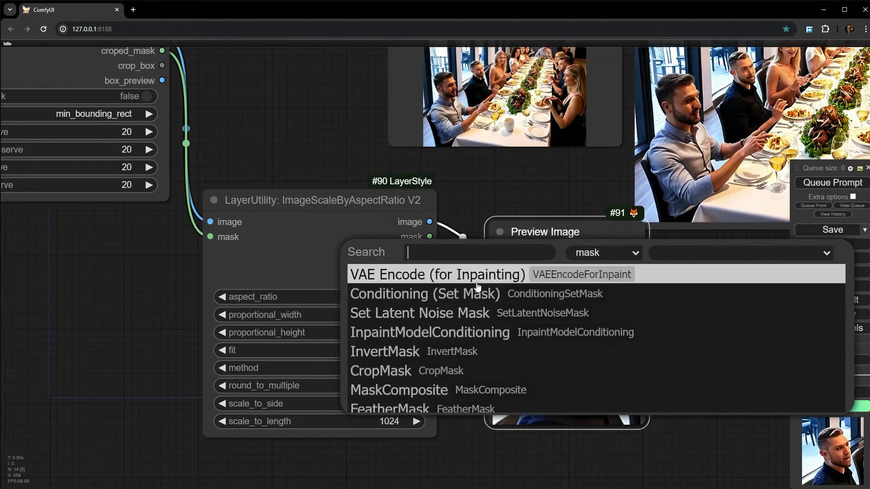
text(pre)
key(Return)
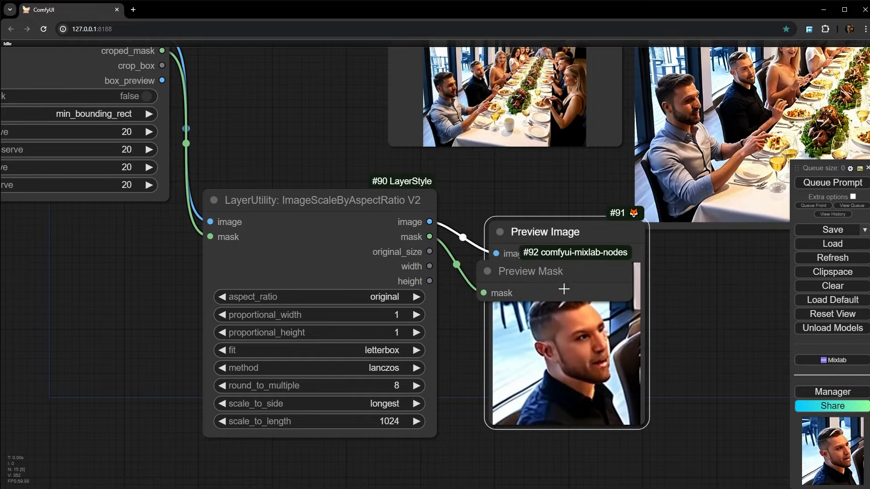
right_click(557, 267)
click(601, 315)
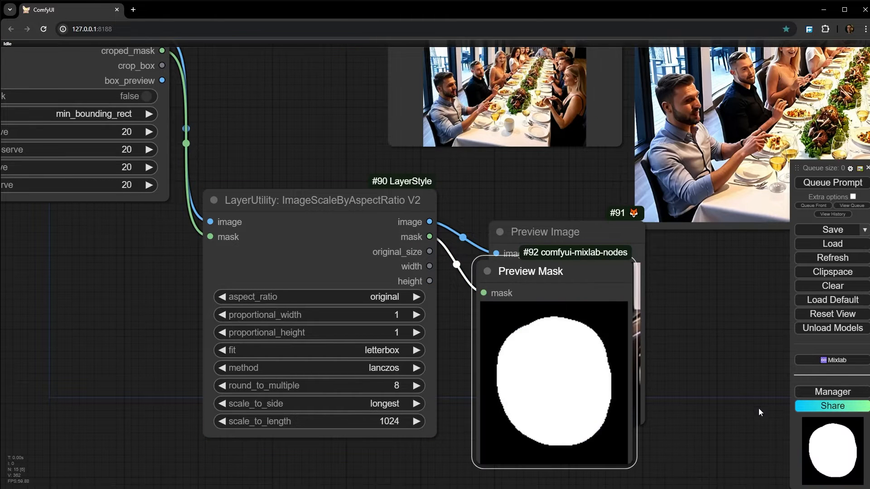
- Examine the scaled mask preview and spread the Preview Mask and Preview Image nodes apart
drag(637, 385, 466, 308)
scroll(465, 308, up, 6)
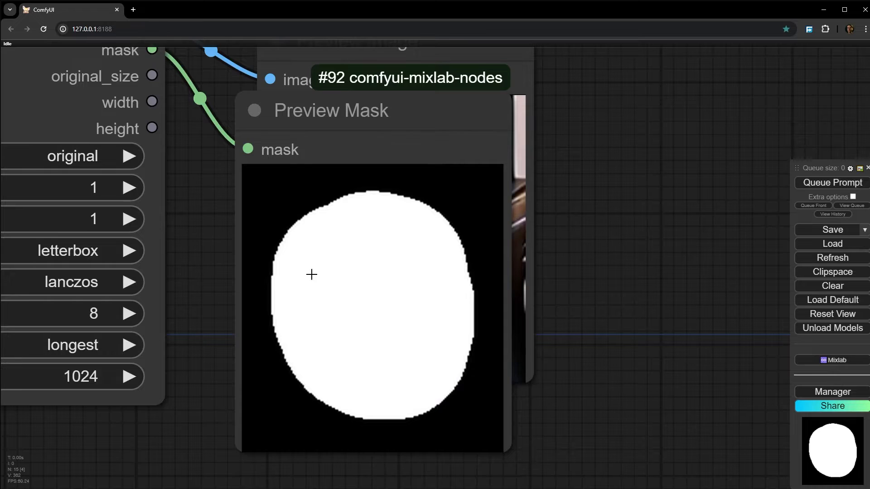
scroll(388, 314, down, 6)
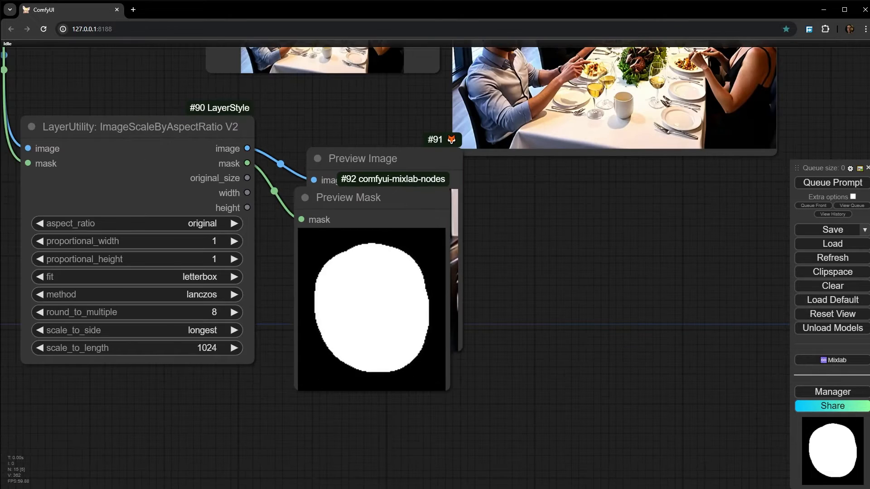
scroll(222, 328, up, 2)
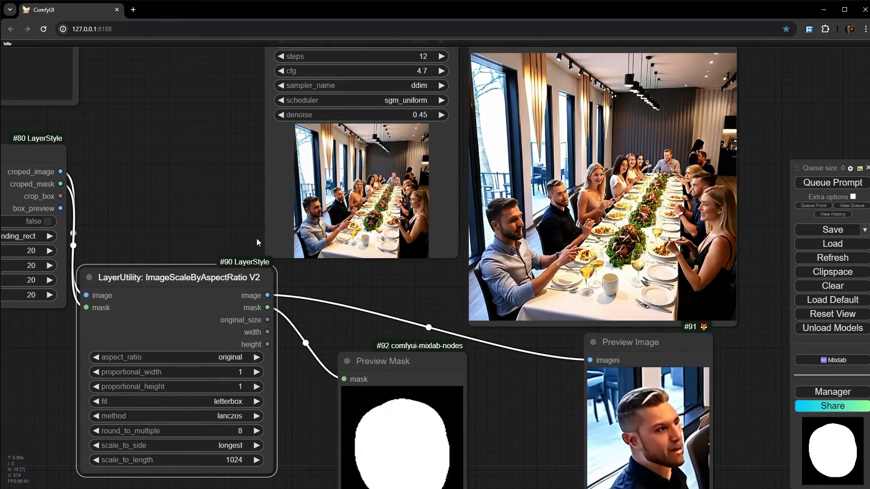
drag(257, 238, 298, 260)
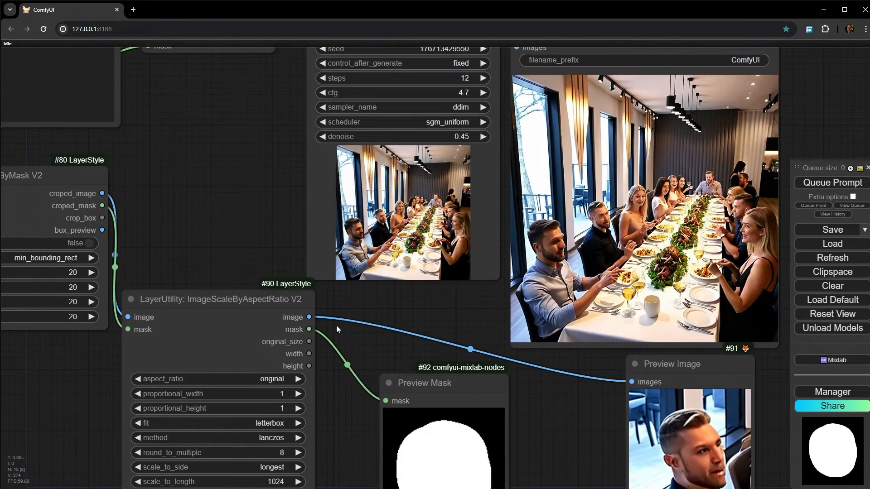
- Connect the scale node's image and mask outputs to InpaintModelConditioning's pixels and mask inputs, and queue the Save Image node
scroll(326, 312, up, 1)
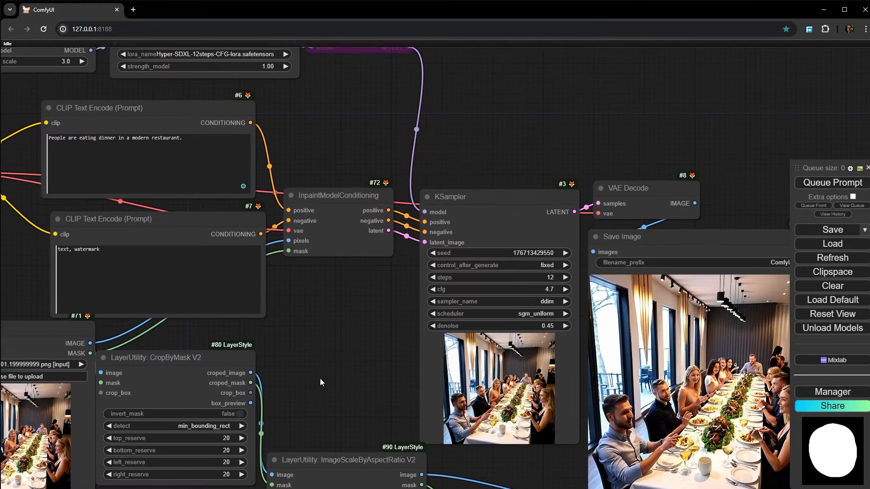
drag(413, 473, 285, 184)
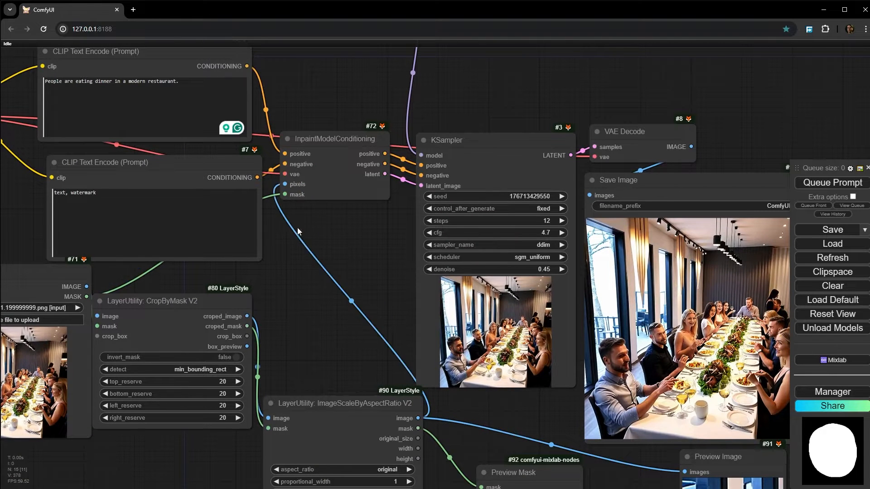
drag(418, 429, 285, 194)
drag(319, 226, 126, 171)
right_click(521, 192)
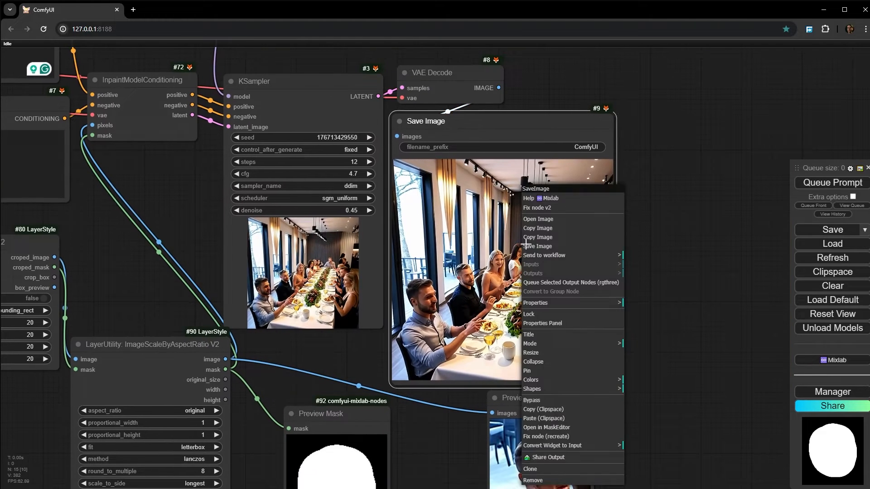
click(571, 281)
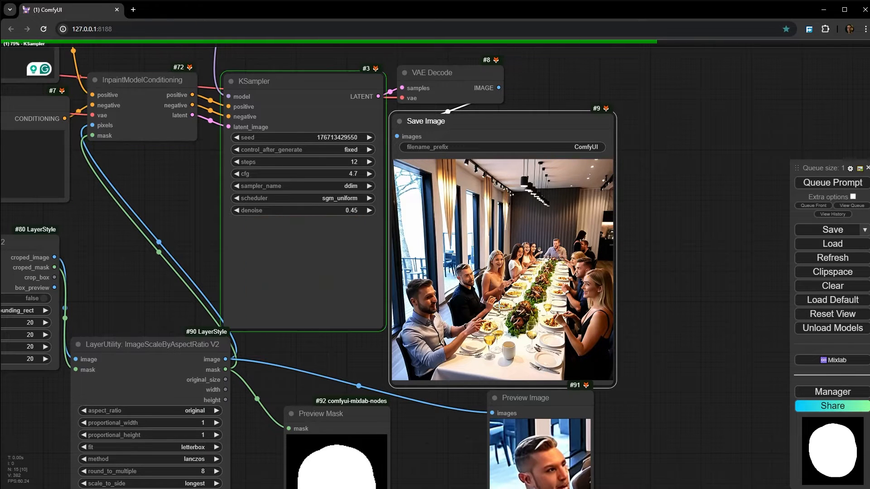
- Examine the inpainted head's detail in the KSampler preview and the Save Image result against the cropped source
scroll(317, 271, up, 10)
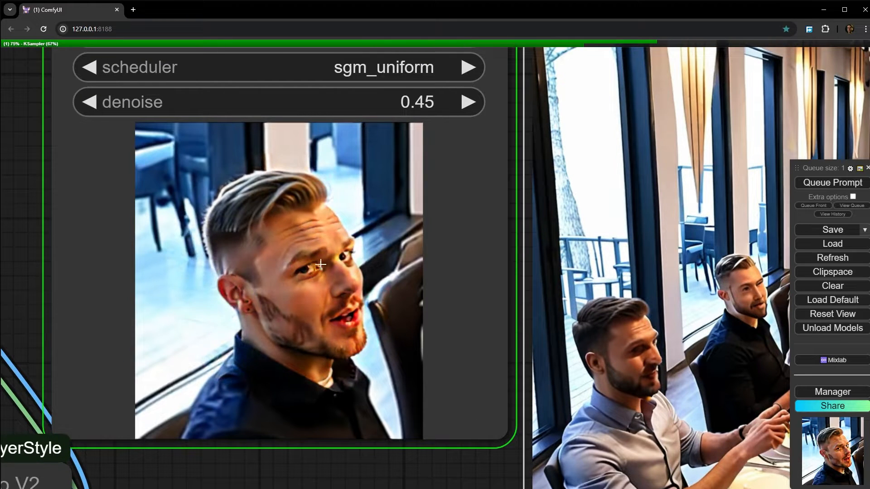
scroll(290, 260, up, 4)
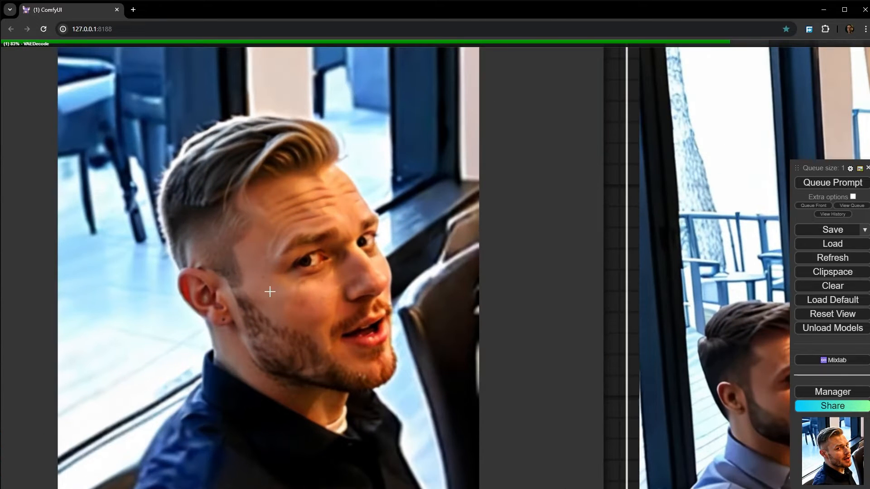
scroll(291, 316, down, 4)
drag(611, 306, 29, 230)
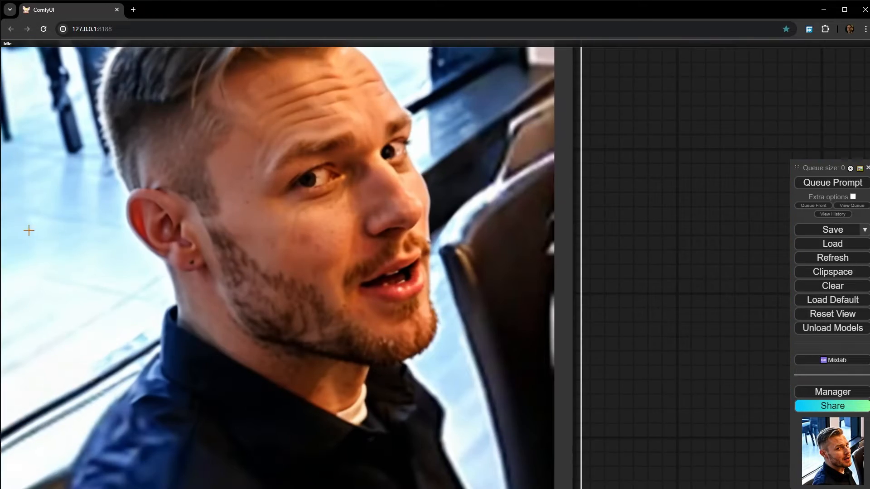
scroll(369, 244, down, 5)
scroll(369, 244, down, 2)
drag(276, 184, 541, 225)
scroll(474, 251, down, 4)
scroll(474, 252, down, 4)
drag(545, 291, 538, 265)
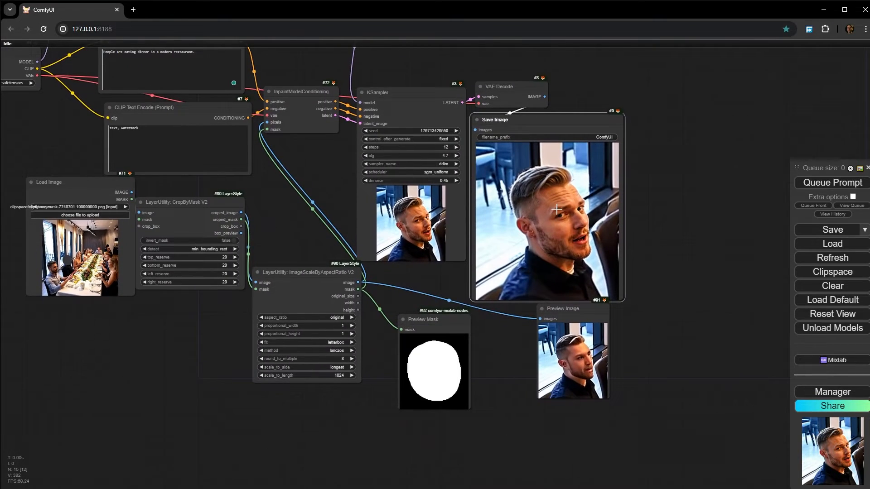
scroll(556, 209, up, 6)
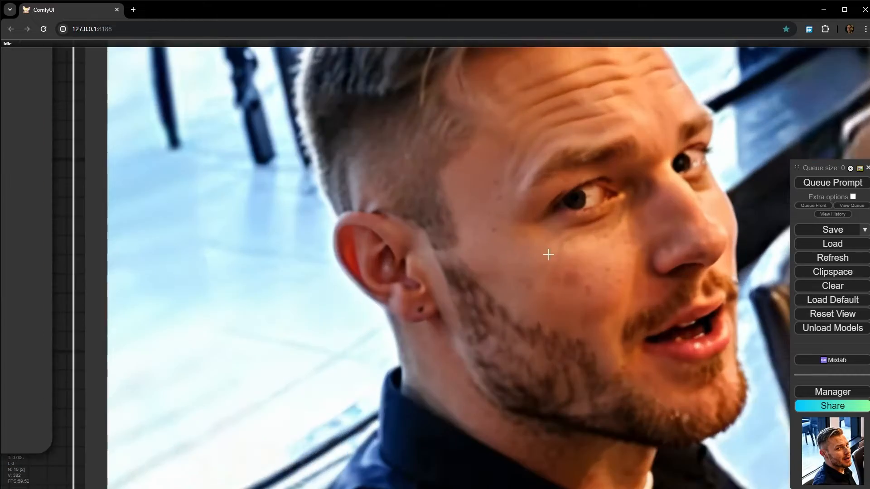
scroll(505, 233, down, 6)
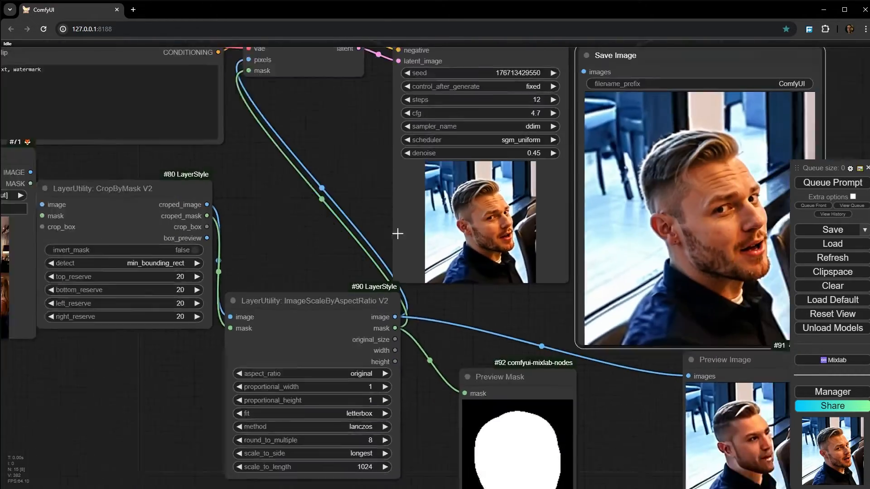
- Place the ImageScaleByAspectRatio V2 node beside CropByMask V2 and review the masked source image and the crop chain
scroll(398, 233, down, 3)
scroll(238, 286, up, 8)
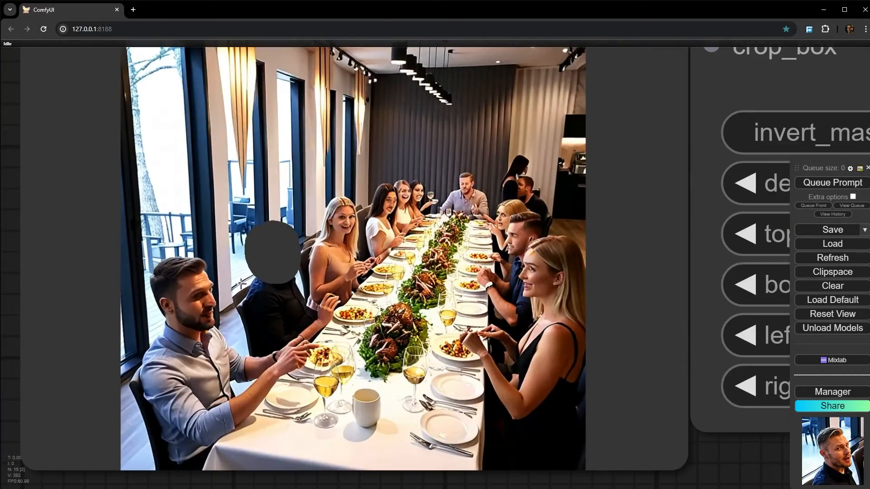
scroll(240, 284, down, 10)
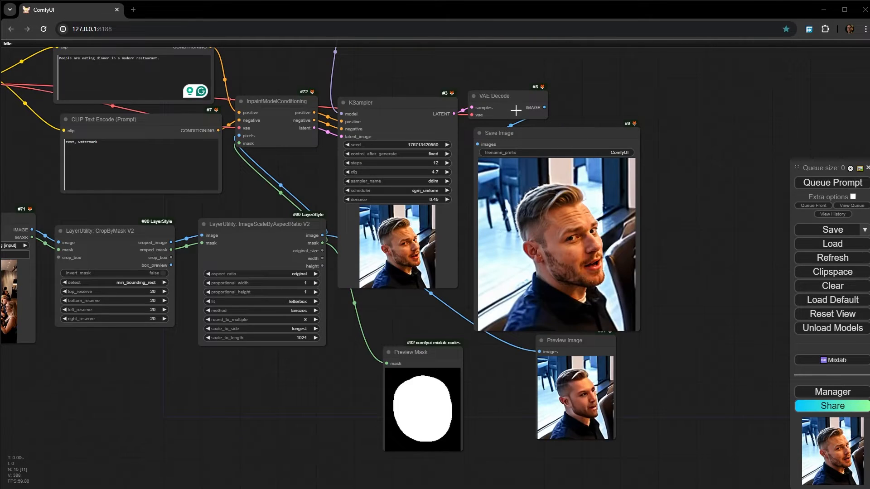
drag(281, 353, 381, 295)
scroll(39, 265, up, 6)
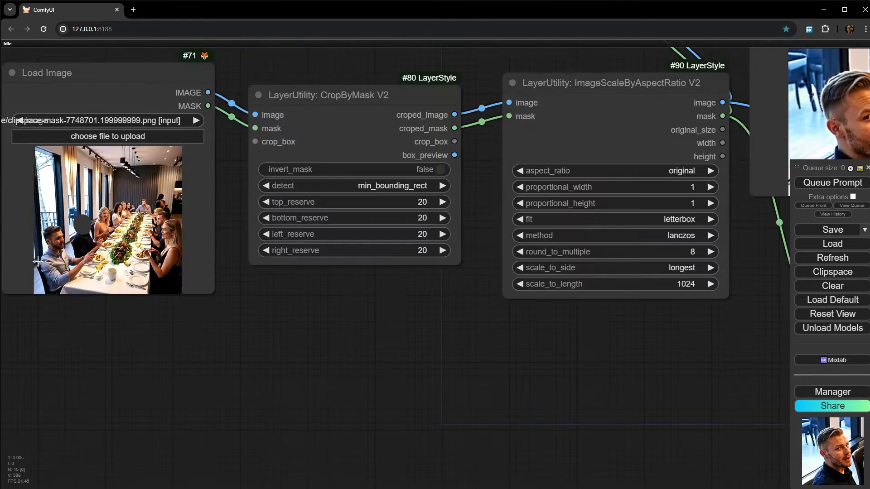
drag(497, 454, 305, 343)
scroll(319, 364, down, 7)
scroll(305, 345, up, 2)
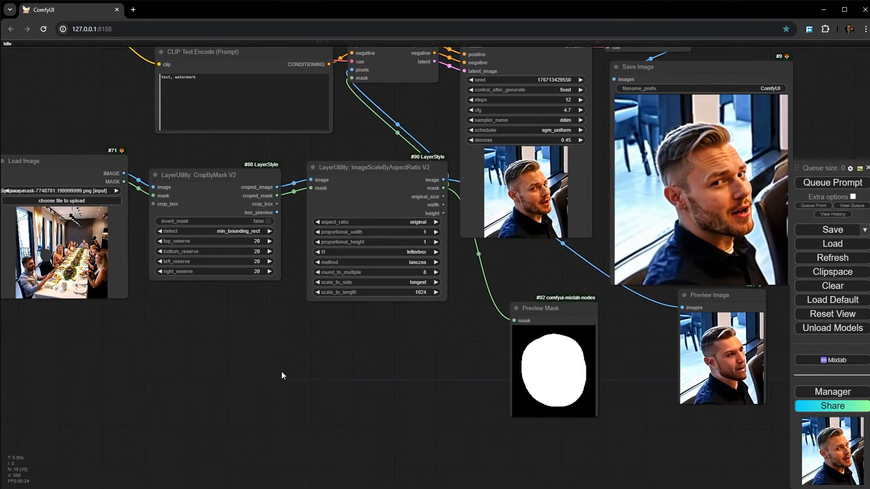
- Add a LayerUtility RestoreCropBox node from the dzNodes set and place it below the CropByMask V2 node
right_click(257, 277)
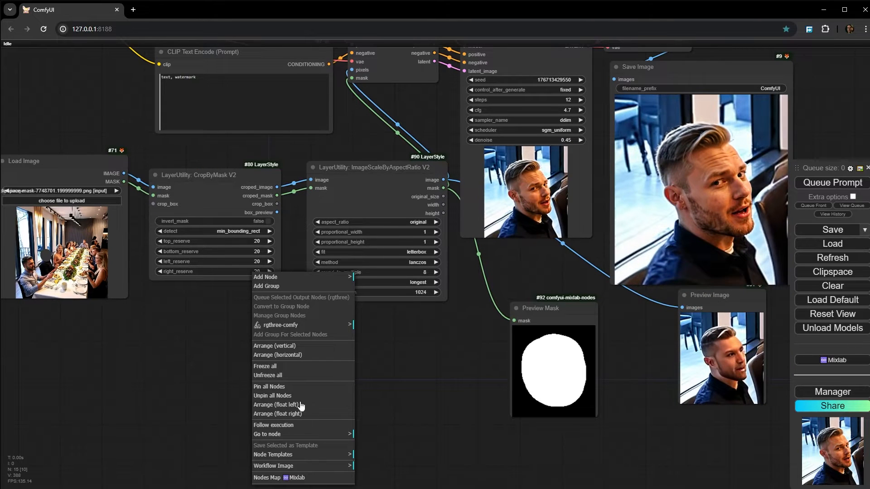
click(292, 280)
click(372, 455)
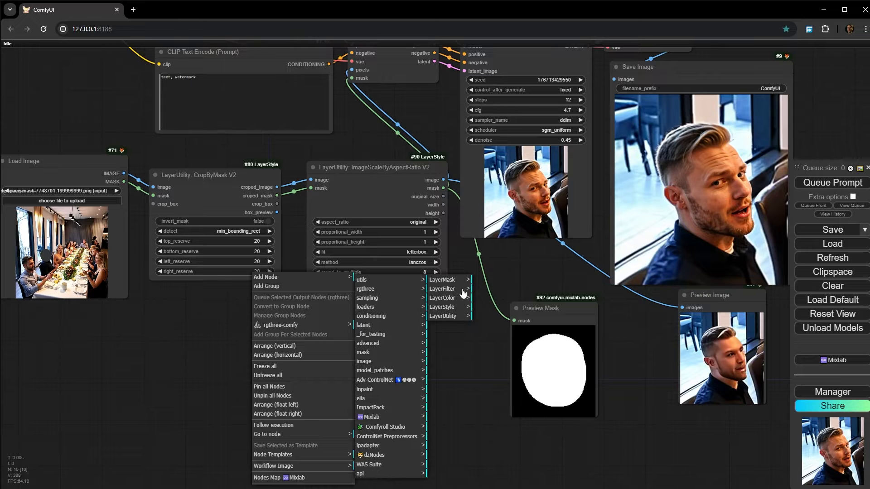
click(445, 316)
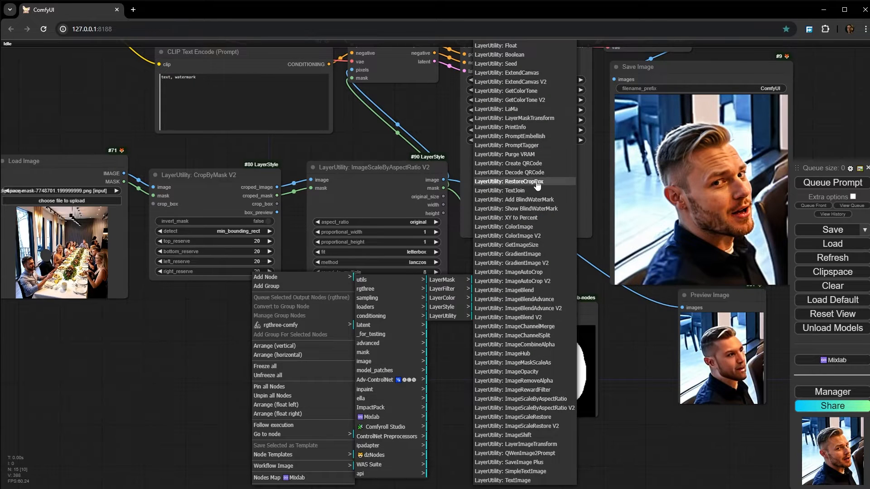
click(536, 182)
drag(317, 326, 226, 355)
scroll(281, 228, up, 2)
scroll(281, 229, up, 5)
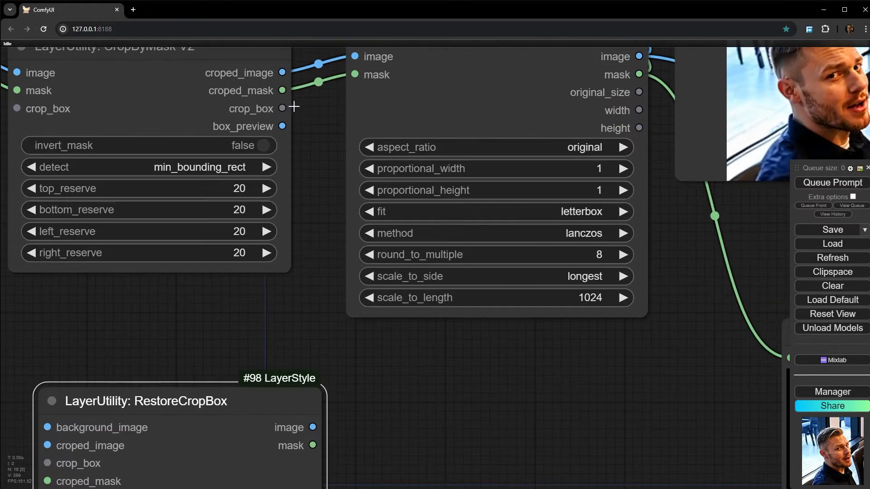
- Connect CropByMask V2's crop_box output to RestoreCropBox's crop_box input and place the RestoreCropBox node beneath the scale node
scroll(297, 163, down, 3)
drag(298, 164, 343, 161)
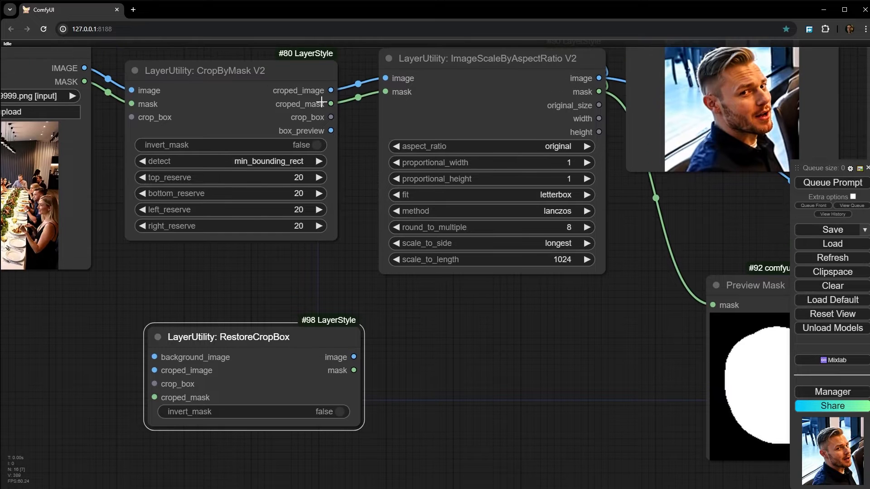
drag(331, 118, 154, 384)
drag(208, 347, 254, 346)
scroll(229, 281, down, 2)
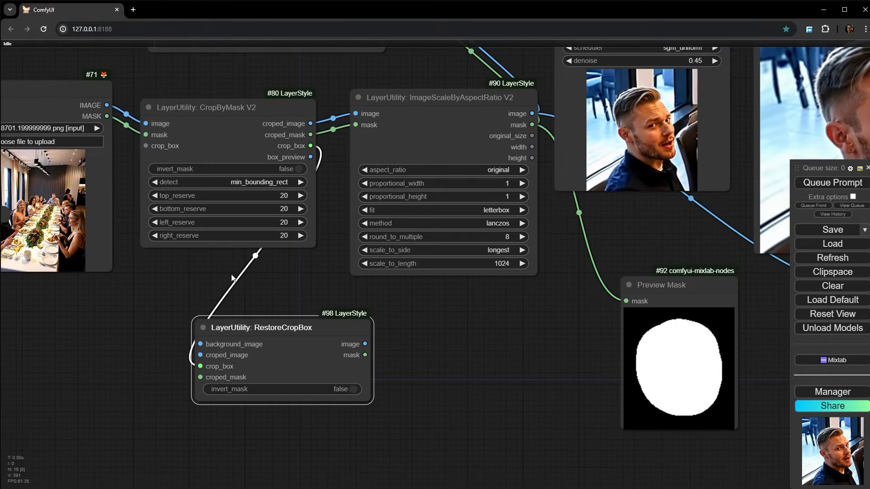
drag(318, 294, 266, 288)
drag(254, 324, 191, 325)
drag(203, 356, 440, 397)
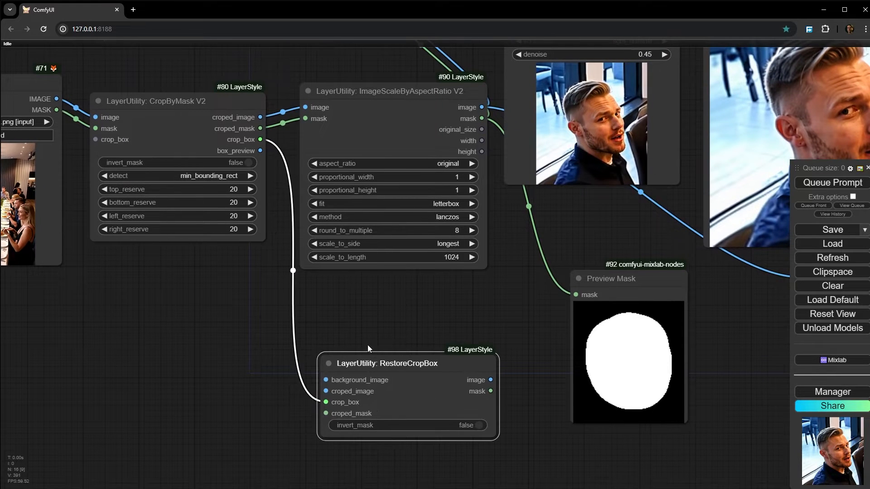
drag(369, 348, 309, 265)
scroll(256, 322, up, 4)
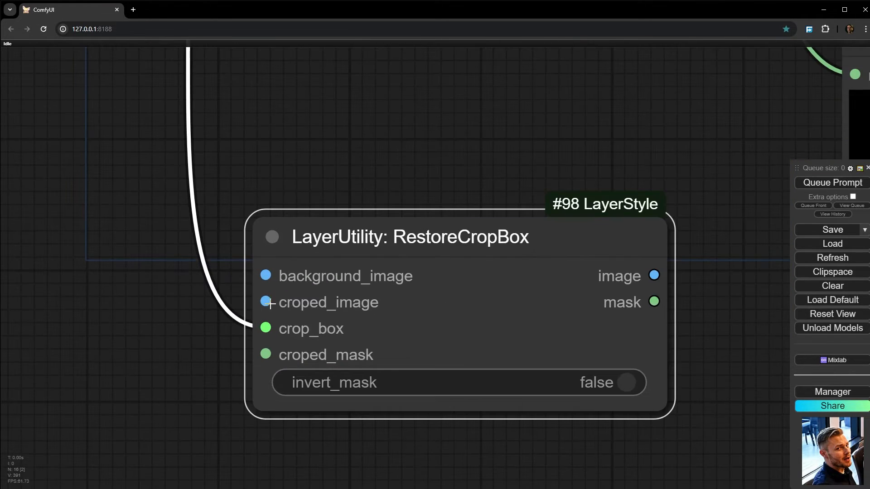
scroll(268, 303, down, 4)
scroll(265, 303, down, 4)
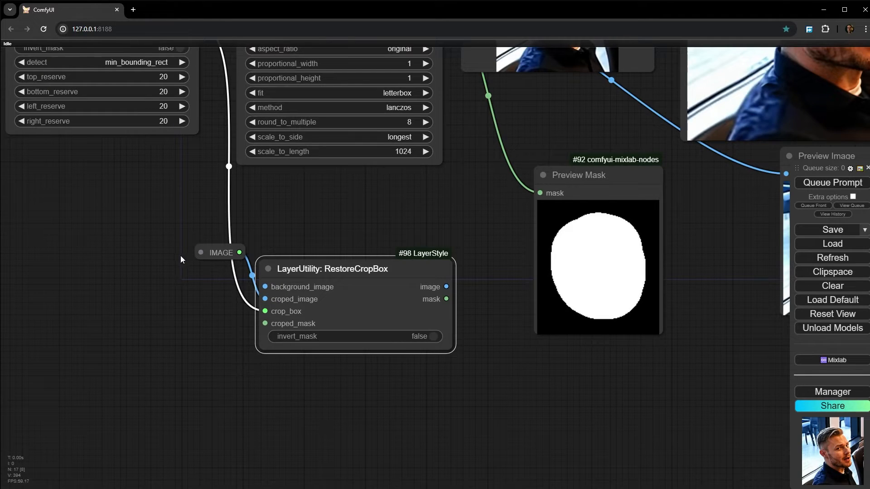
click(217, 252)
key(Delete)
- Trace the cropped image and mask from CropByMask V2 through the scale node to the Save Image result
drag(285, 231, 276, 292)
scroll(276, 293, down, 4)
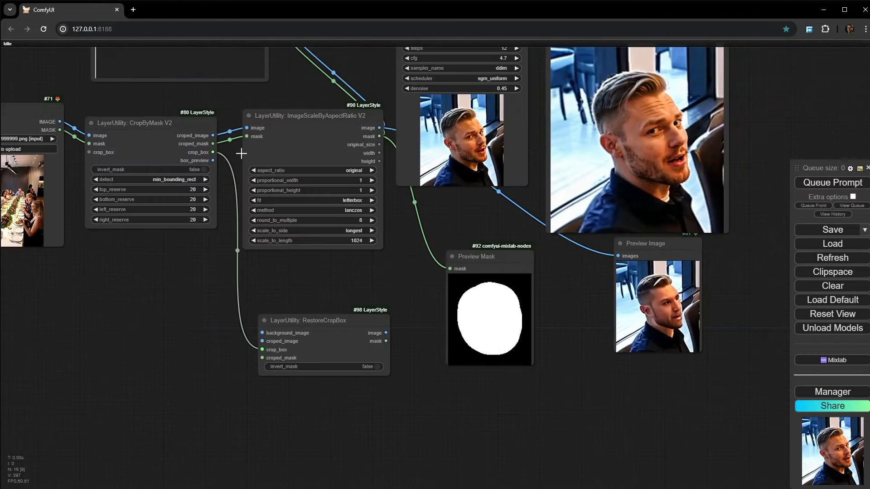
scroll(186, 131, up, 10)
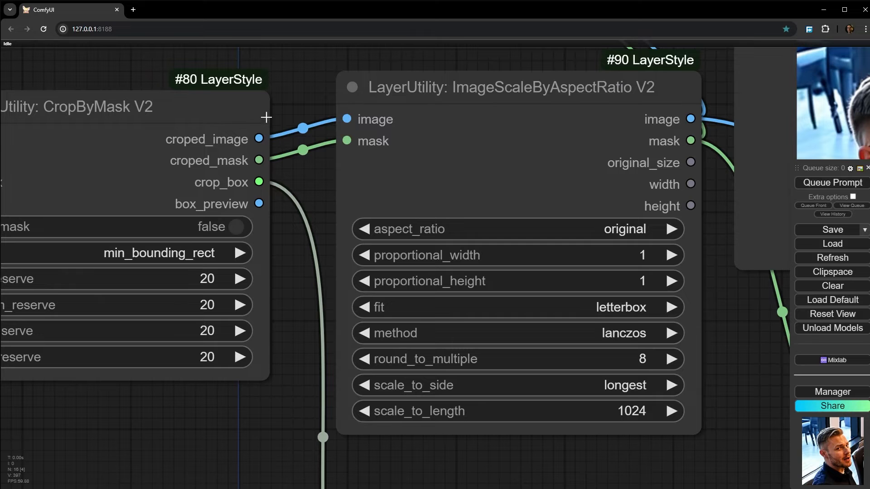
click(507, 104)
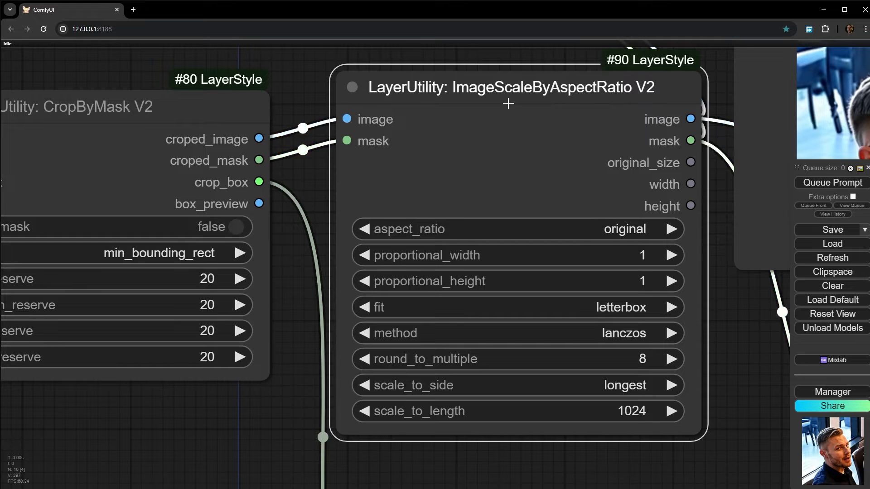
scroll(551, 102, down, 3)
drag(552, 102, 524, 84)
scroll(524, 83, down, 4)
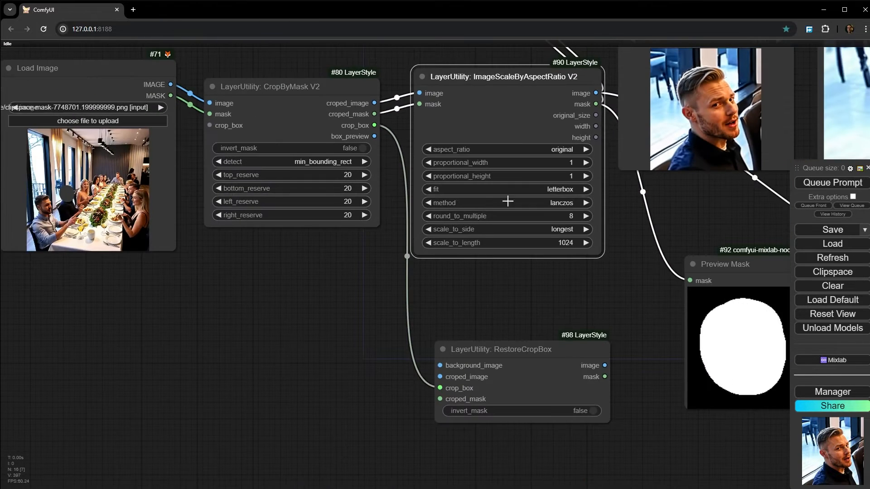
drag(491, 317, 84, 371)
scroll(413, 311, down, 1)
drag(495, 128, 548, 265)
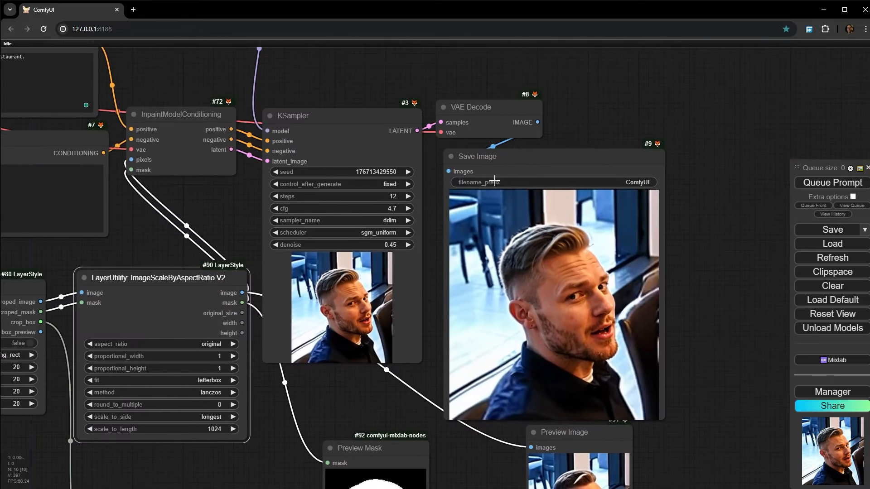
scroll(494, 180, down, 1)
scroll(493, 144, down, 1)
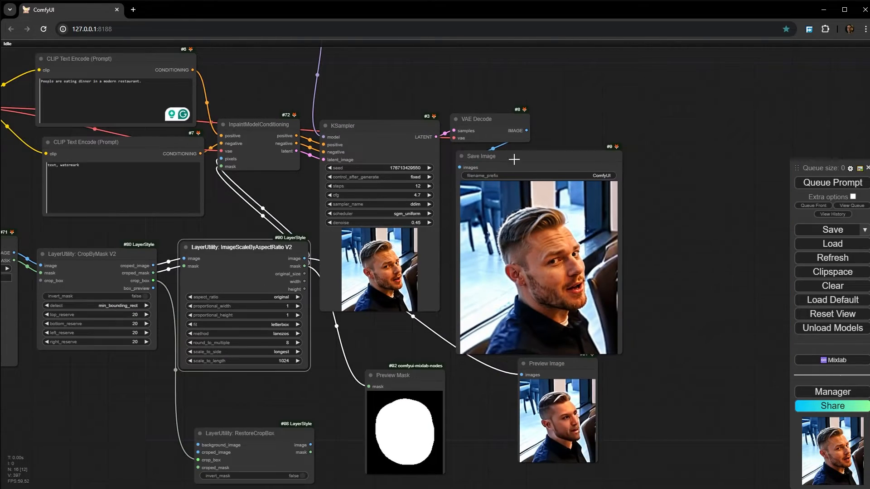
drag(514, 159, 536, 158)
drag(476, 323, 563, 214)
scroll(218, 145, up, 4)
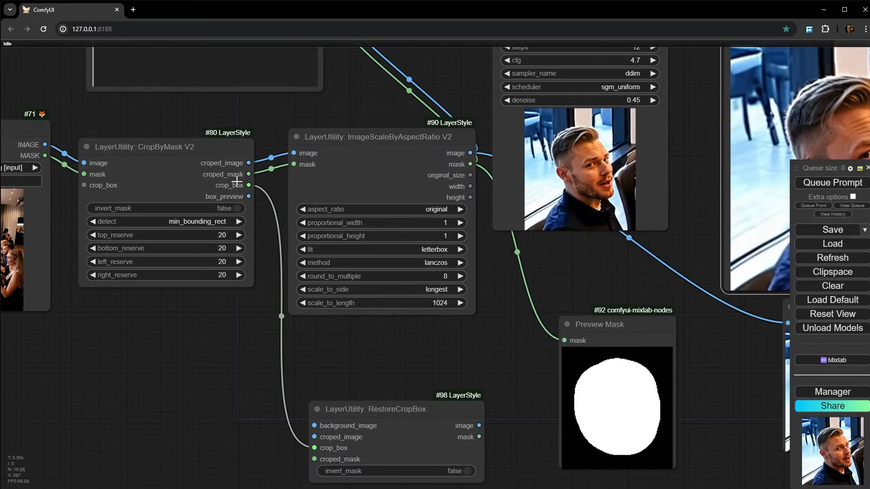
scroll(236, 182, up, 5)
scroll(226, 168, down, 1)
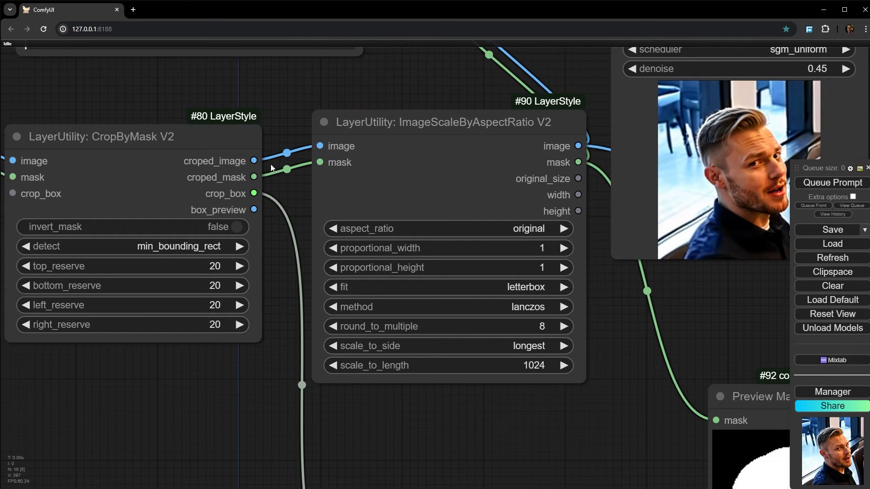
scroll(250, 168, down, 2)
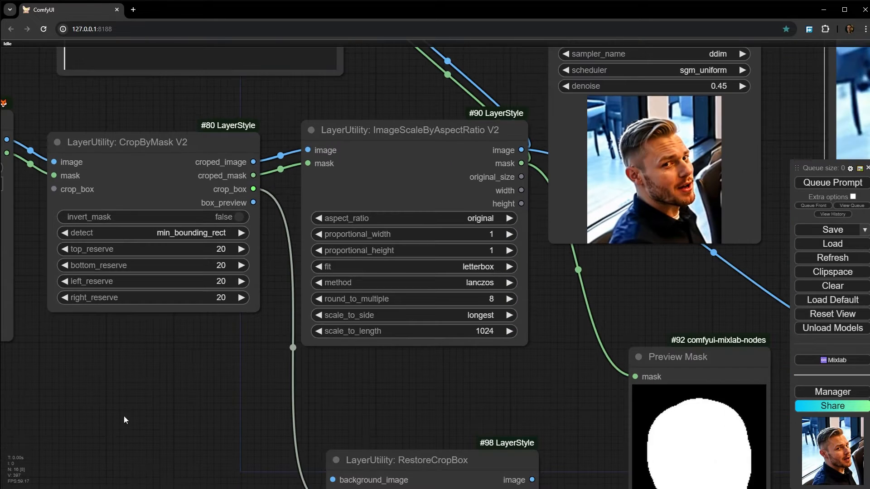
- Move RestoreCropBox aside and add a LayerUtility ImageScaleRestore V2 node from the dzNodes set beside it
drag(177, 423, 245, 86)
drag(381, 94, 268, 262)
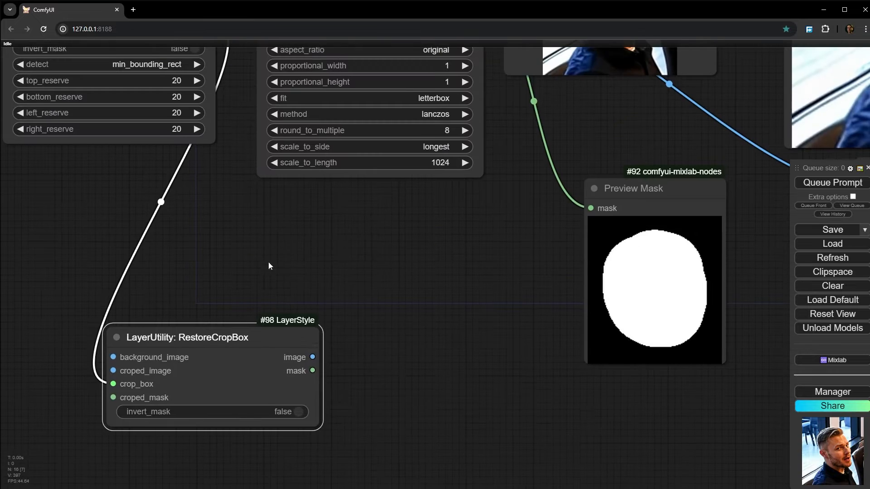
right_click(271, 233)
click(290, 233)
click(396, 407)
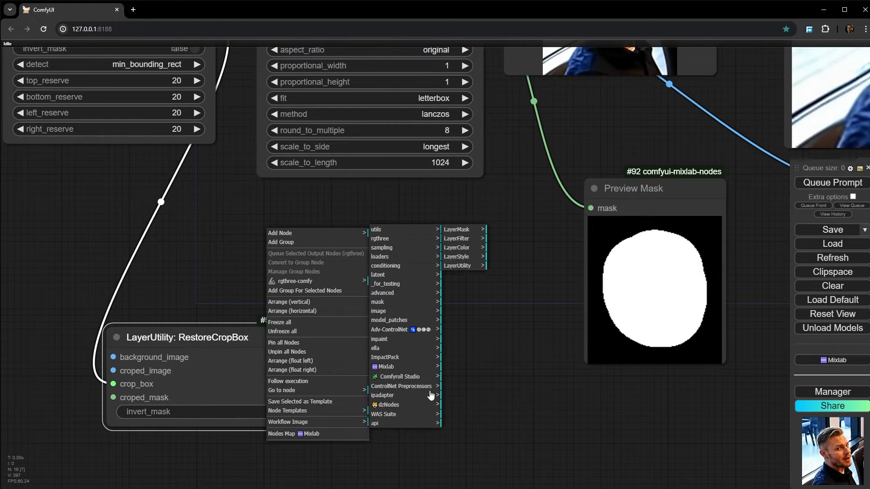
click(471, 266)
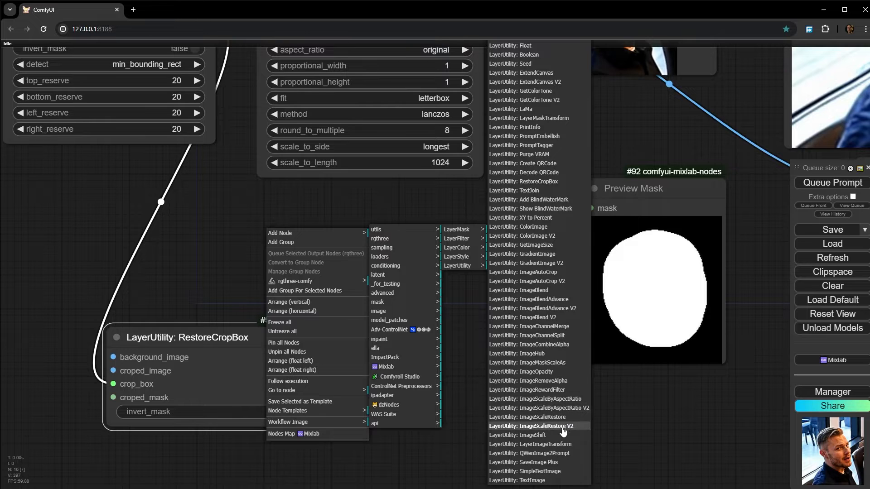
click(532, 426)
drag(219, 334, 170, 331)
drag(355, 235, 404, 272)
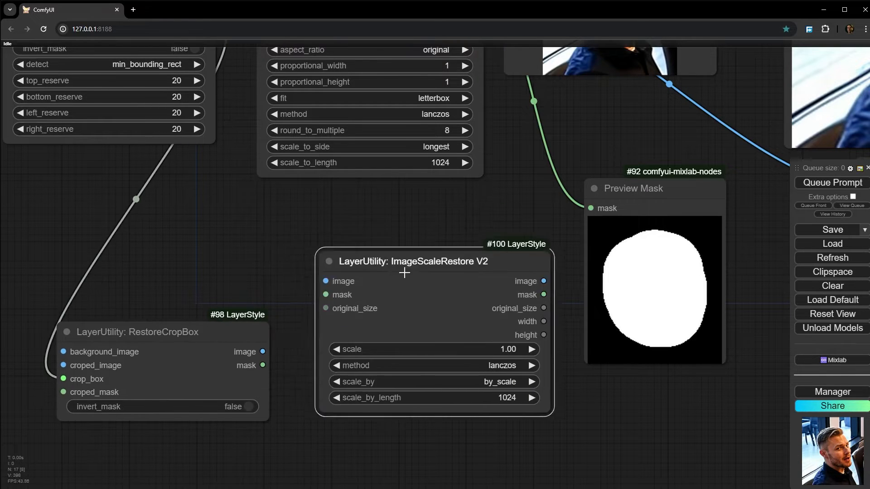
- Delete the Preview Mask and Preview Image nodes attached to the scale node
scroll(437, 223, down, 3)
drag(436, 223, 306, 330)
scroll(253, 326, down, 3)
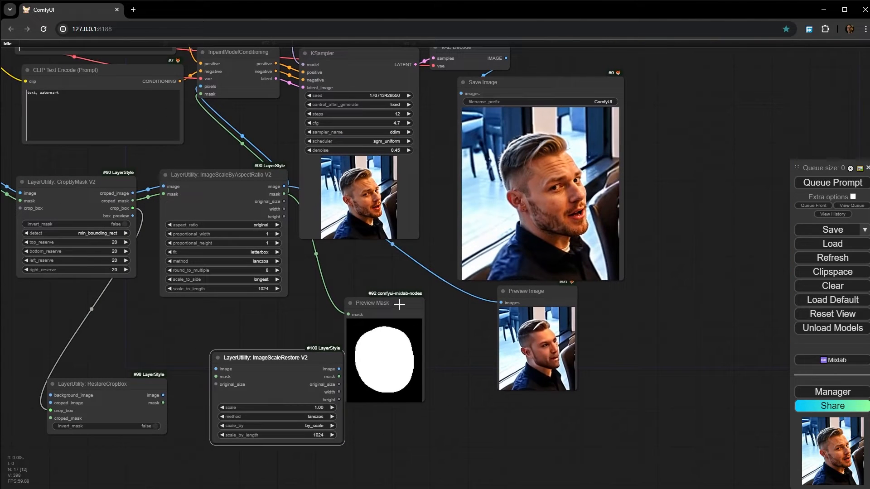
drag(399, 305, 405, 293)
key(Delete)
click(526, 299)
key(Delete)
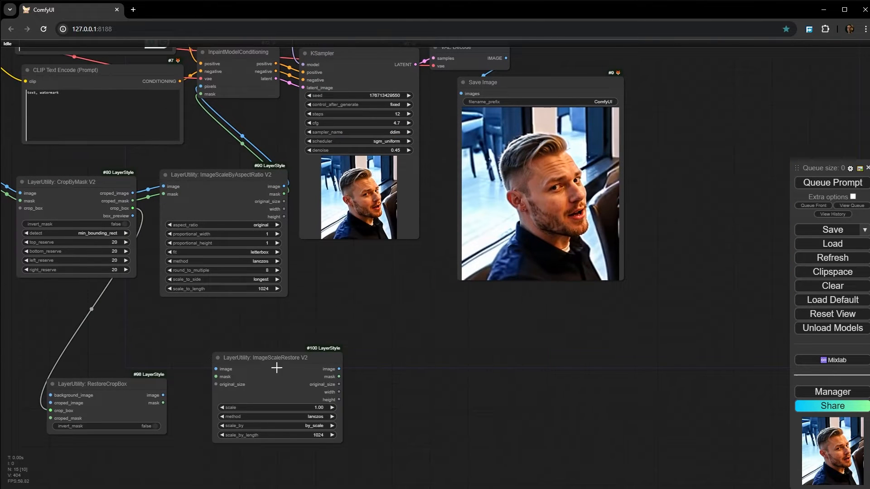
- Rearrange the ImageScaleRestore V2, Save Image and VAE Decode nodes, and connect VAE Decode's IMAGE output to ImageScaleRestore V2's image input
drag(271, 357, 416, 326)
drag(456, 104, 394, 152)
drag(496, 136, 596, 138)
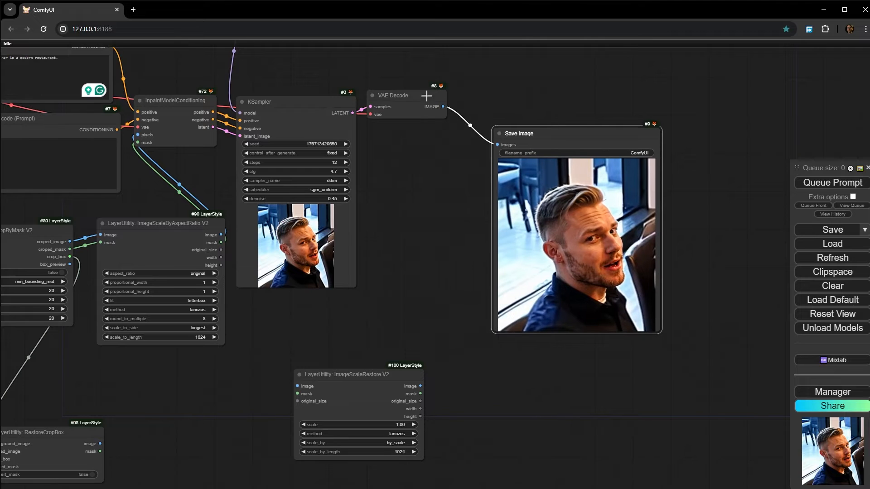
drag(429, 93, 418, 275)
drag(384, 313, 539, 175)
drag(538, 147, 463, 246)
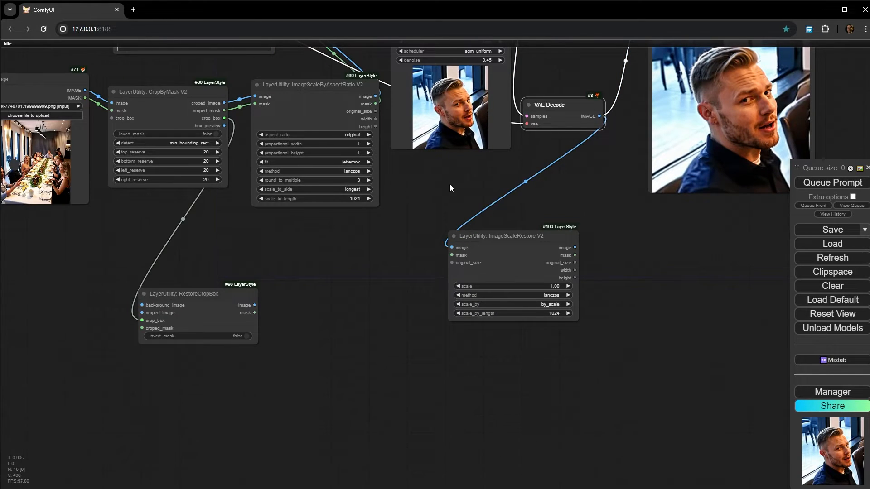
- Move the ImageScaleRestore V2 node closer to the ImageScaleByAspectRatio V2 node, just below the KSampler
scroll(448, 202, down, 2)
drag(445, 216, 401, 219)
scroll(402, 219, up, 3)
drag(327, 240, 323, 244)
drag(425, 249, 391, 239)
drag(260, 261, 293, 308)
scroll(337, 297, up, 2)
drag(472, 280, 430, 272)
drag(319, 276, 202, 328)
drag(308, 315, 325, 287)
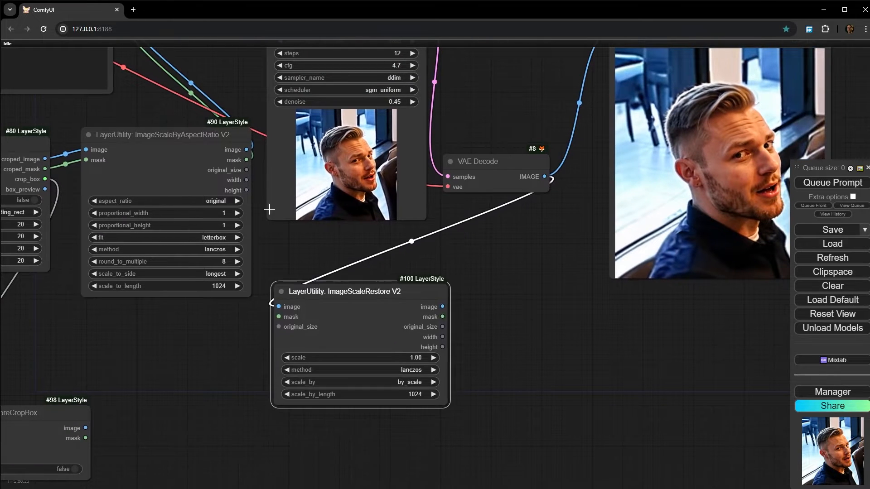
- Connect ImageScaleByAspectRatio V2's mask and original_size outputs to the matching inputs of ImageScaleRestore V2
drag(244, 161, 278, 316)
drag(313, 292, 325, 288)
scroll(272, 295, up, 5)
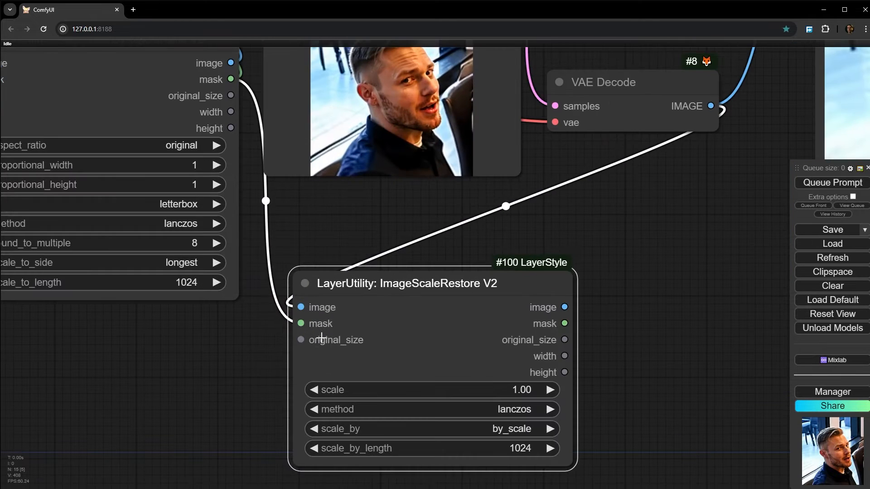
drag(173, 105, 174, 111)
drag(227, 107, 301, 340)
scroll(266, 358, down, 3)
drag(386, 319, 396, 316)
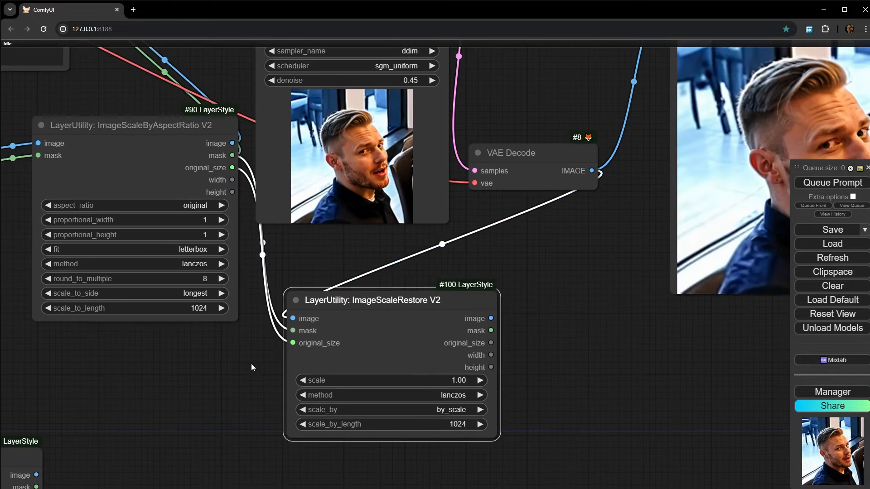
- Add a Preview Image node to ImageScaleRestore V2's image output and queue only that output node
scroll(249, 366, down, 4)
drag(249, 366, 207, 305)
scroll(425, 262, up, 5)
drag(343, 284, 382, 291)
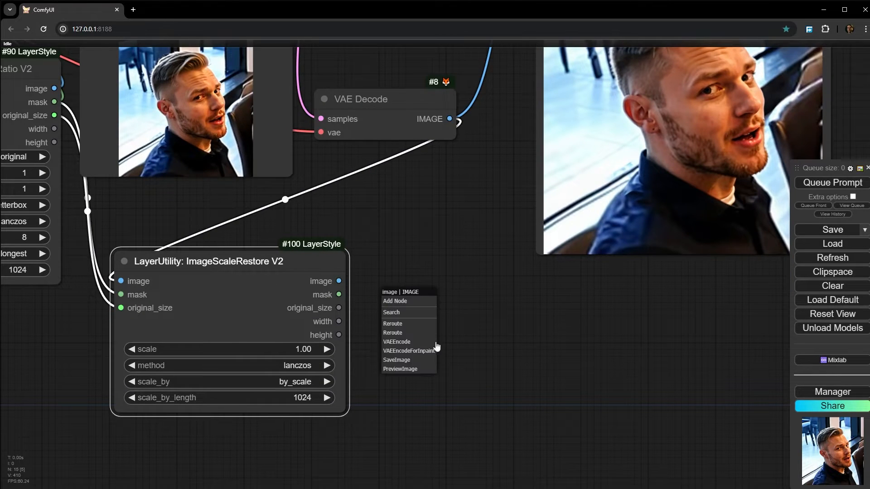
click(406, 369)
right_click(437, 286)
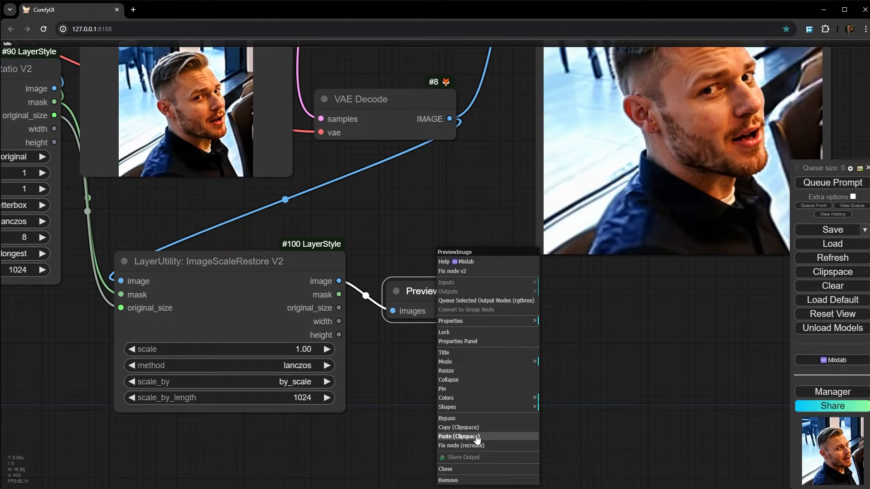
click(482, 301)
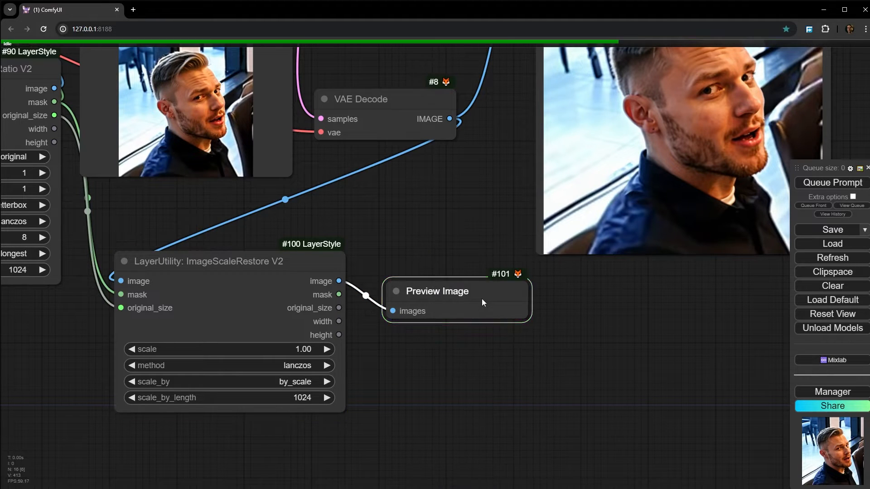
- Open the previewed restored crop in a new browser tab to check its size, and return to the workflow
right_click(446, 300)
click(482, 291)
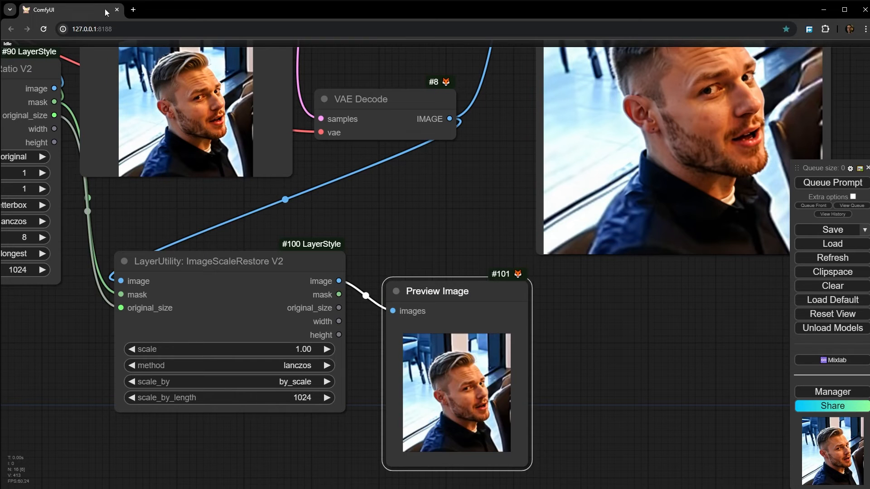
right_click(459, 351)
click(482, 228)
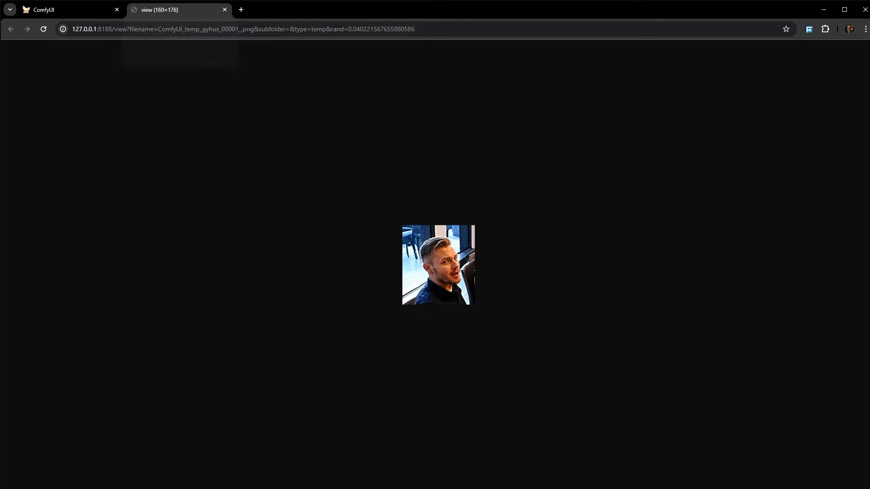
click(105, 9)
- Compare CropByMask V2's outputs and the restored-size preview with RestoreCropBox's unconnected inputs
scroll(243, 276, down, 4)
drag(241, 248, 641, 257)
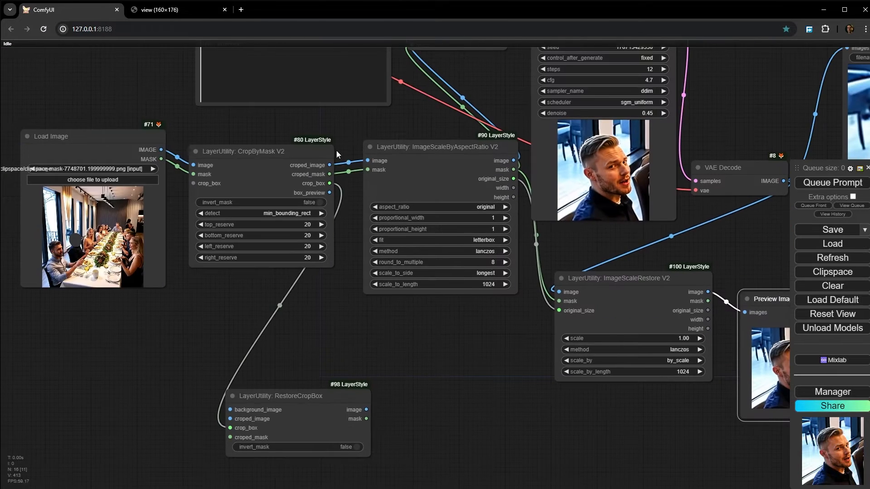
scroll(339, 150, up, 9)
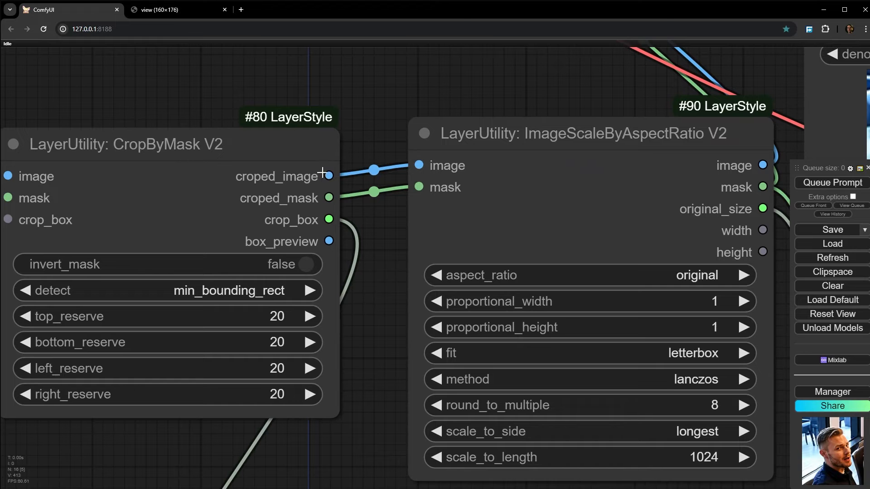
scroll(346, 175, down, 6)
drag(327, 472, 265, 321)
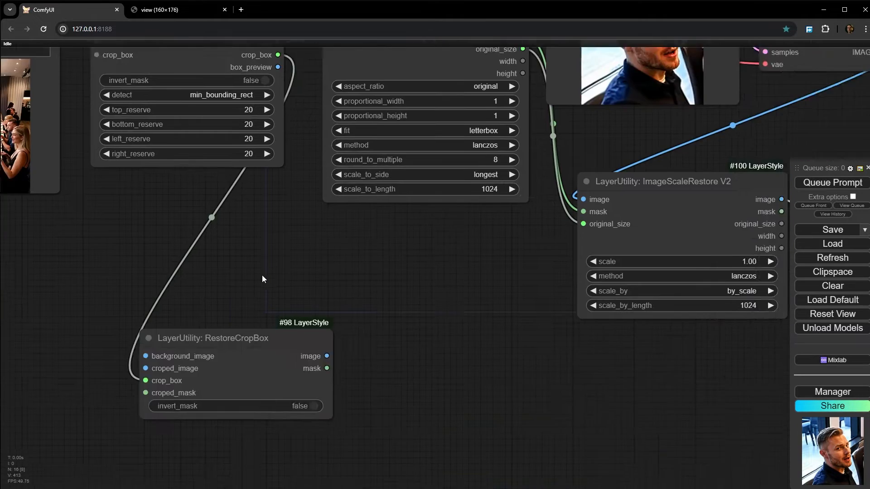
scroll(262, 275, down, 3)
drag(270, 286, 247, 301)
drag(673, 248, 693, 257)
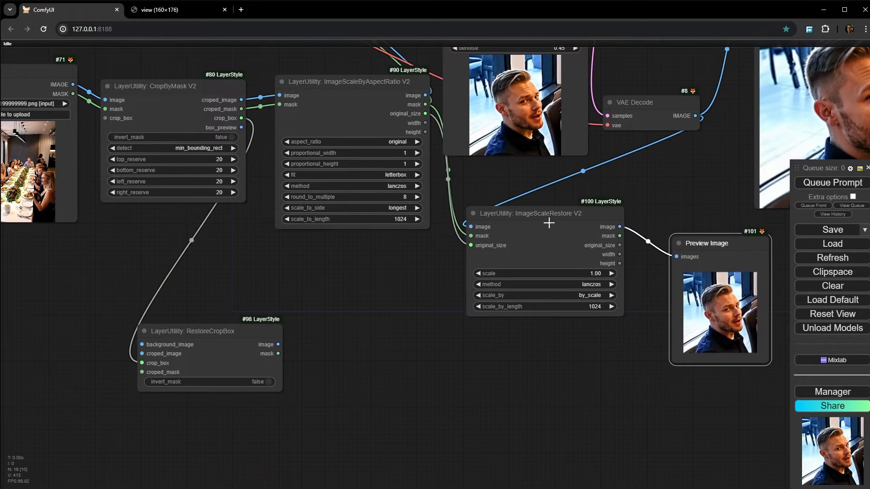
click(230, 109)
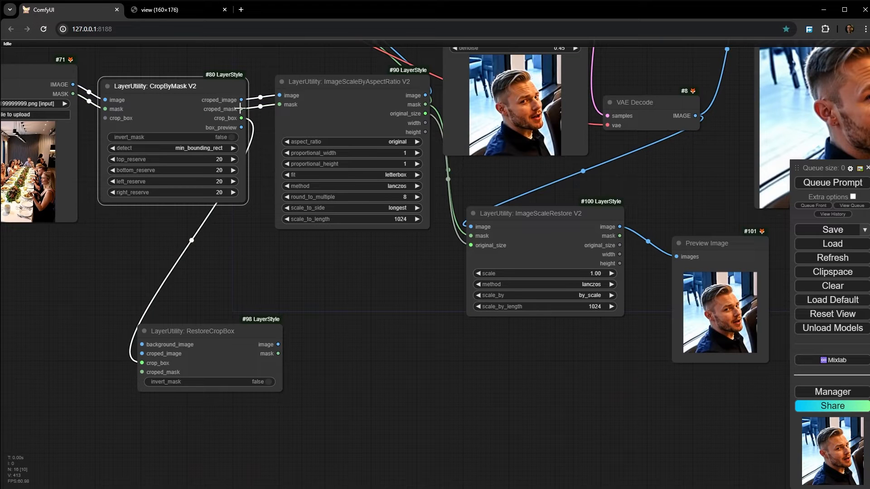
- Move RestoreCropBox beneath CropByMask V2 and connect CropByMask V2's croped_mask output to its croped_mask input
drag(222, 328, 330, 263)
scroll(213, 127, up, 5)
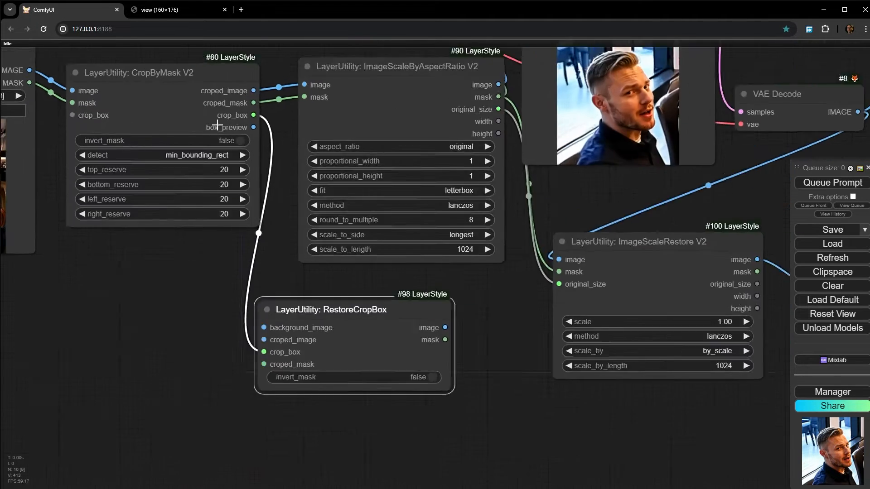
click(287, 232)
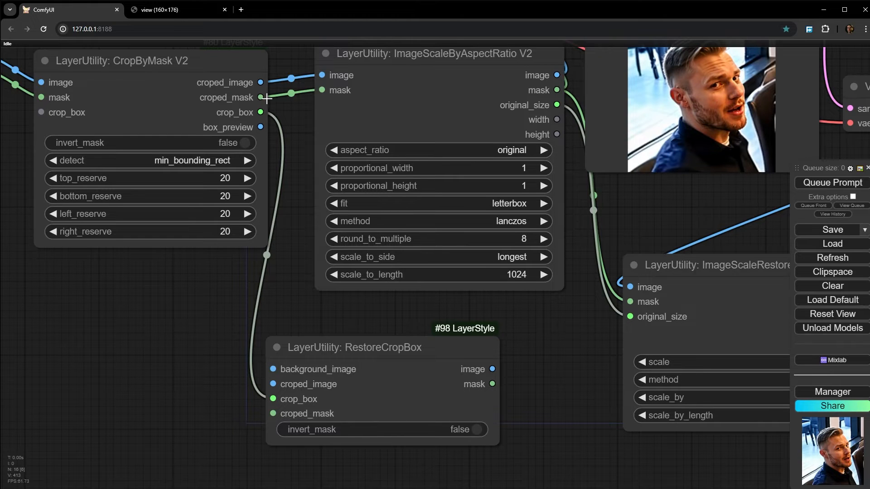
drag(267, 99, 273, 413)
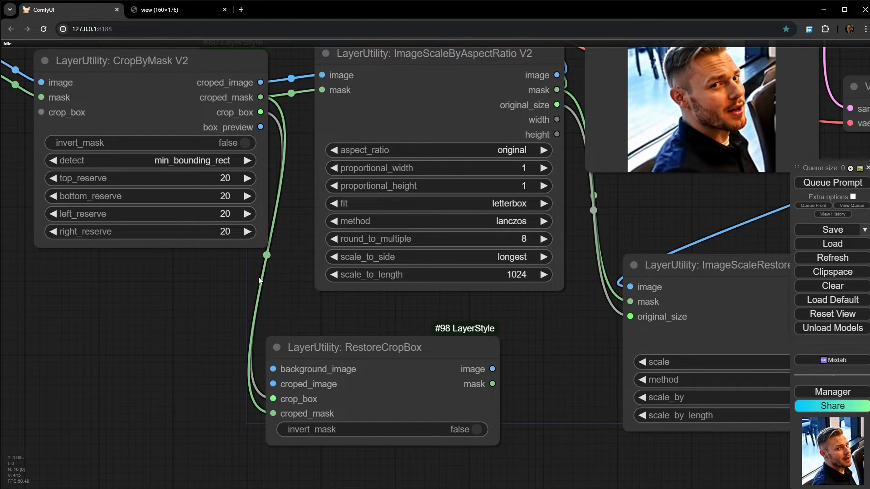
- Connect Load Image's IMAGE output to RestoreCropBox's background_image input
scroll(260, 281, down, 1)
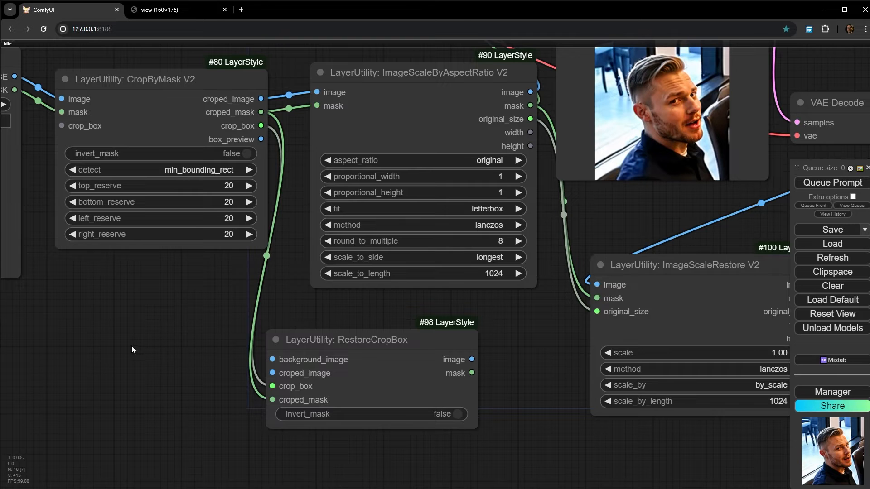
drag(149, 337, 222, 339)
scroll(192, 347, down, 2)
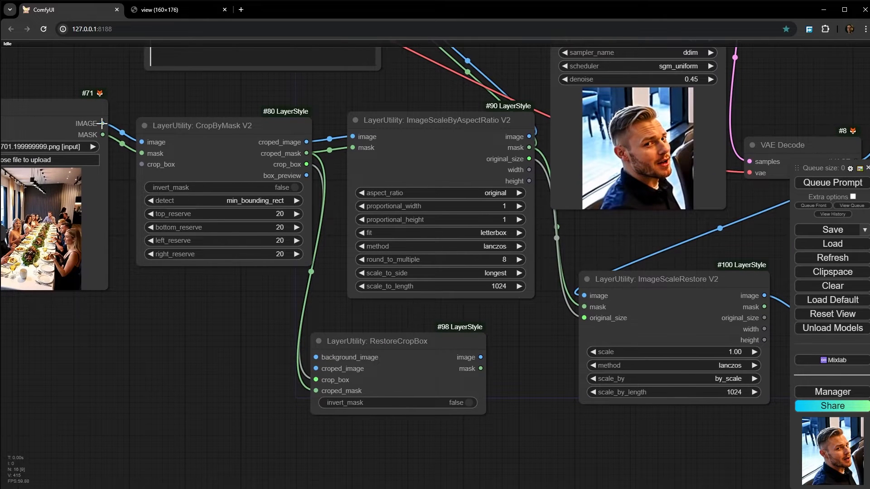
drag(102, 123, 316, 352)
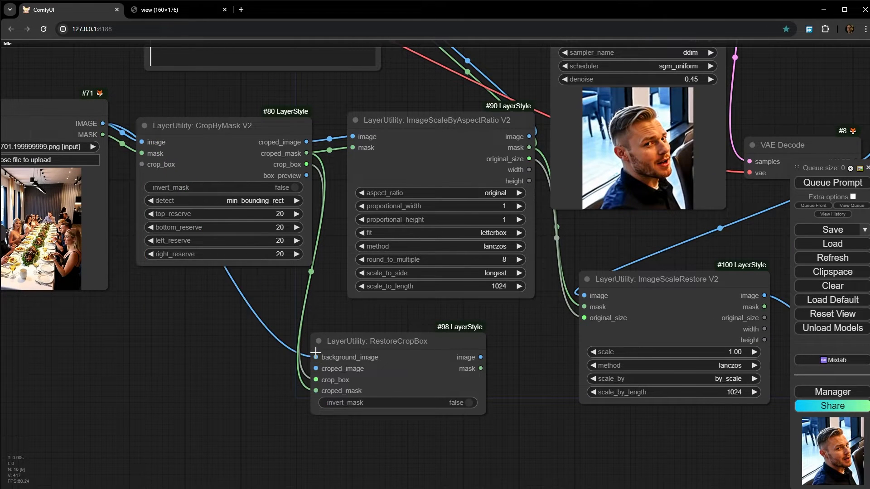
- Connect ImageScaleRestore V2's image output to RestoreCropBox's croped_image input, with RestoreCropBox placed below ImageScaleRestore V2
click(370, 371)
scroll(257, 314, up, 3)
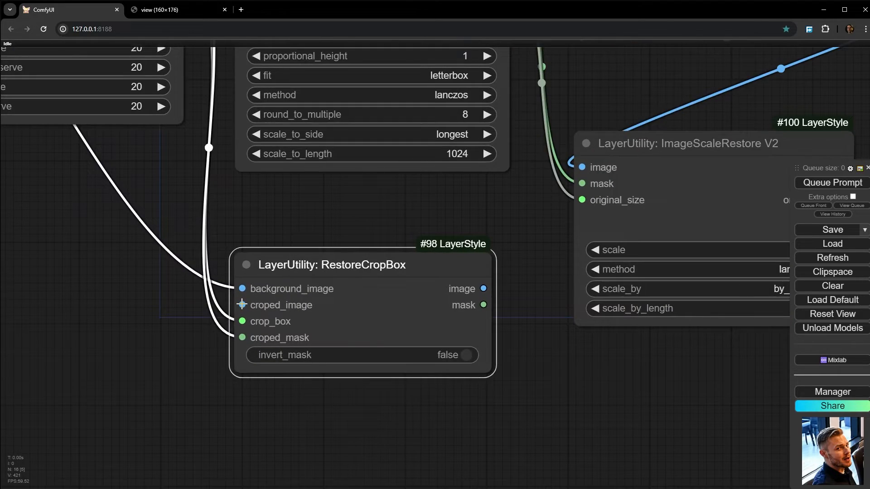
scroll(328, 370, down, 3)
drag(597, 375, 354, 395)
drag(382, 246, 392, 238)
scroll(382, 221, up, 5)
scroll(372, 222, down, 6)
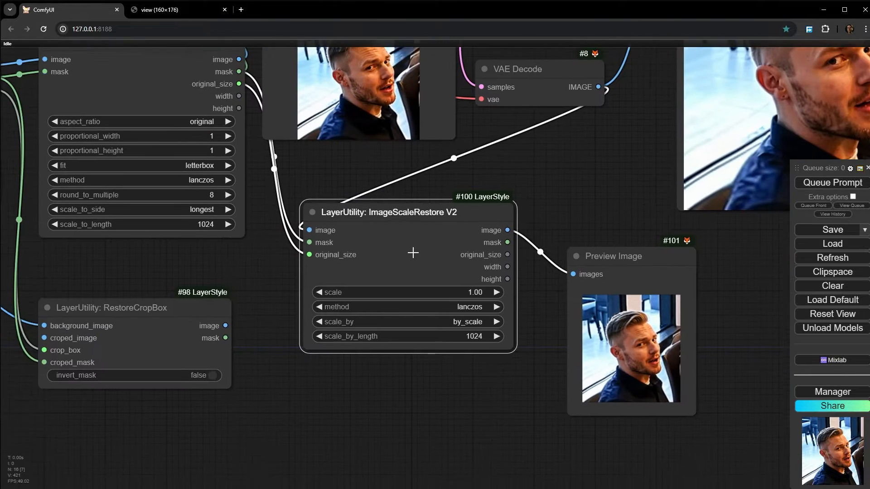
drag(531, 224, 109, 322)
drag(236, 323, 74, 155)
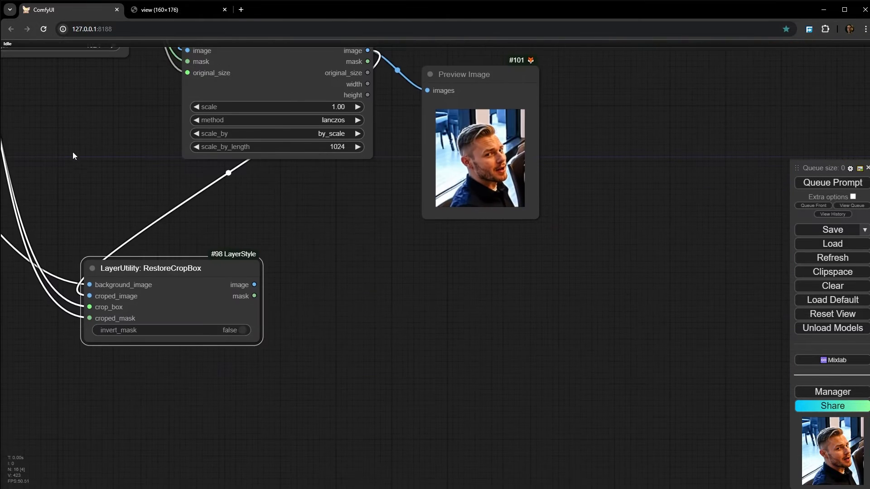
- Add a Preview Image node to RestoreCropBox's image output and queue only that output node
drag(256, 284, 310, 301)
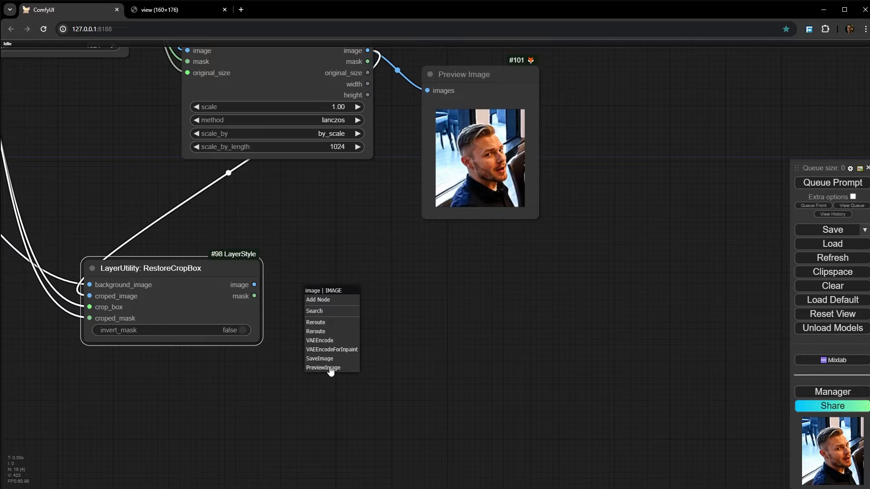
click(330, 368)
right_click(339, 301)
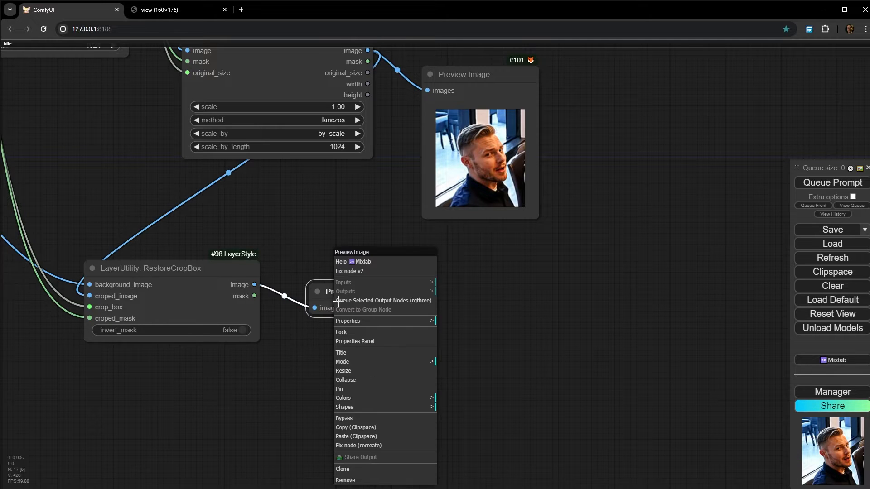
click(398, 298)
- Examine the man's inpainted head in RestoreCropBox's full-image preview, close up and within the whole scene
scroll(358, 365, up, 2)
scroll(363, 371, up, 6)
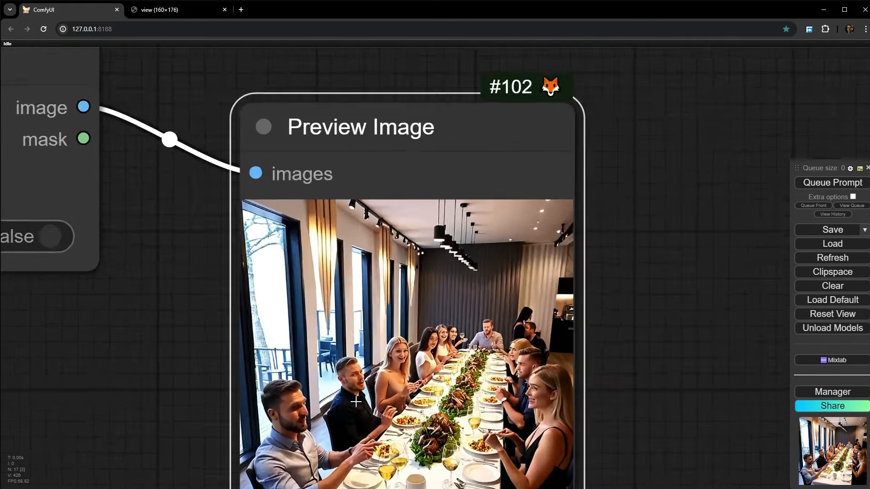
scroll(360, 222, down, 5)
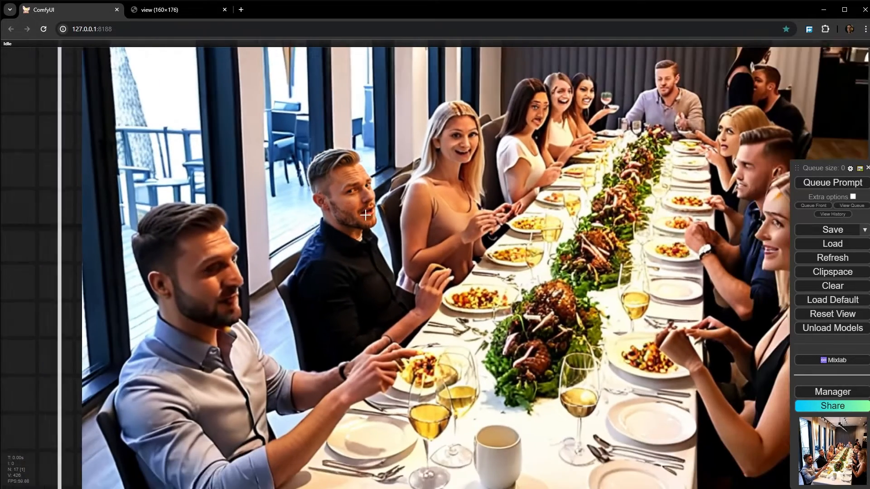
scroll(357, 234, down, 1)
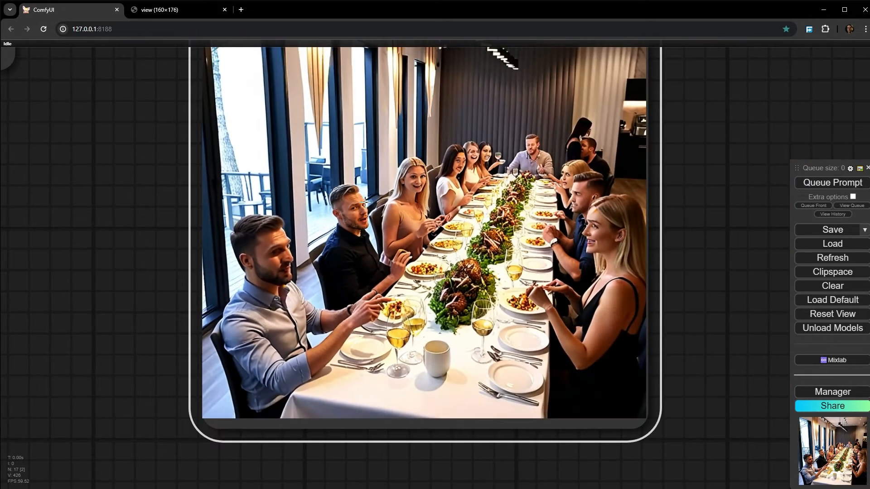
scroll(366, 200, down, 4)
drag(421, 111, 429, 261)
scroll(386, 268, down, 4)
scroll(430, 260, down, 5)
drag(498, 165, 483, 194)
scroll(387, 364, down, 4)
scroll(468, 225, up, 10)
- Copy RestoreCropBox's previewed image to the clipspace and paste it into the Load Image node
right_click(439, 197)
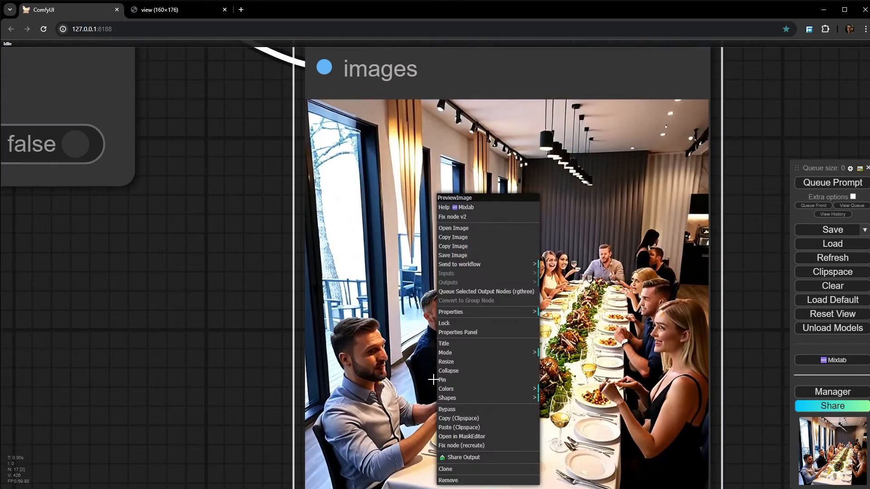
click(457, 418)
scroll(453, 419, down, 5)
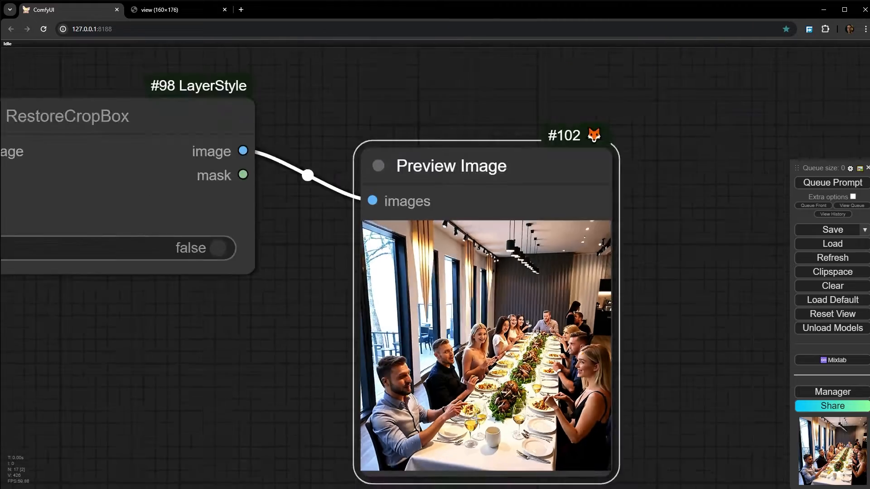
scroll(462, 370, down, 11)
drag(137, 110, 683, 453)
scroll(461, 446, up, 11)
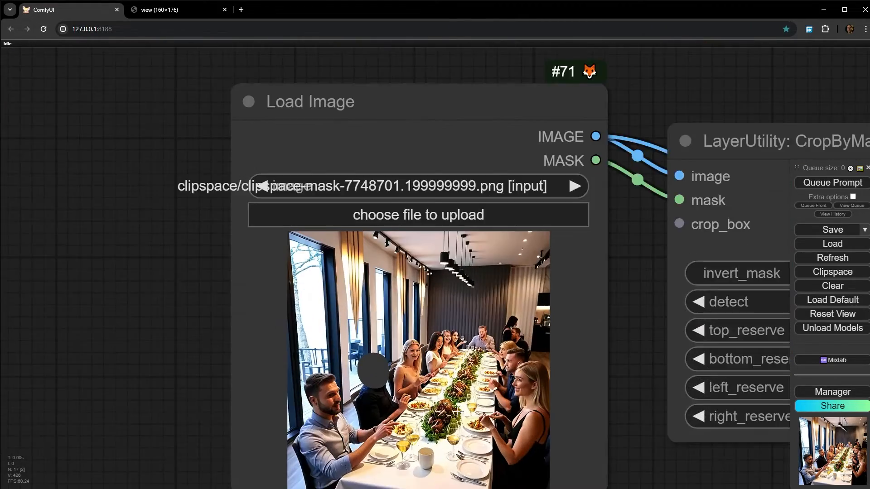
scroll(456, 410, up, 5)
right_click(451, 410)
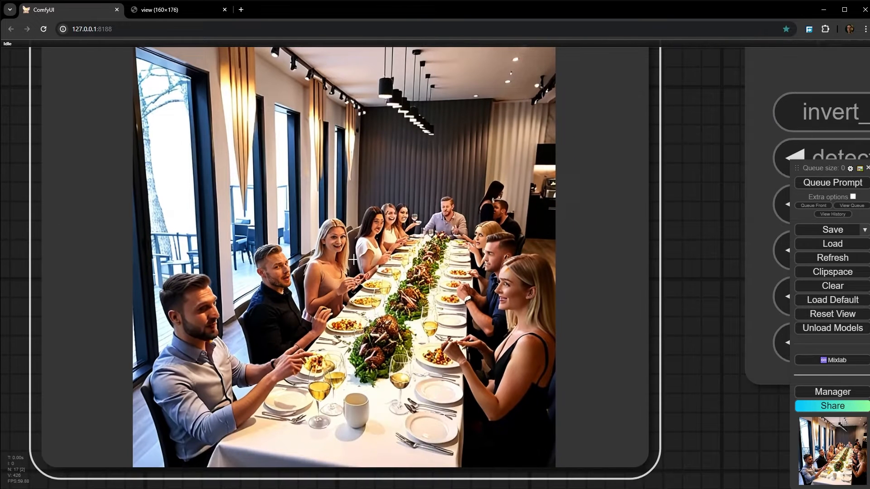
- Open the loaded image in MaskEditor, paint over the heads of the women beyond the inpainted man, and save the mask to the node
right_click(355, 410)
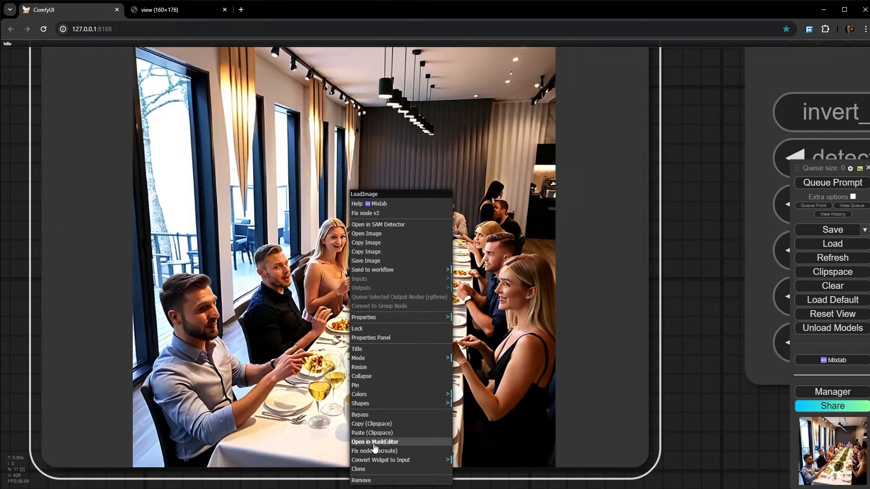
click(375, 443)
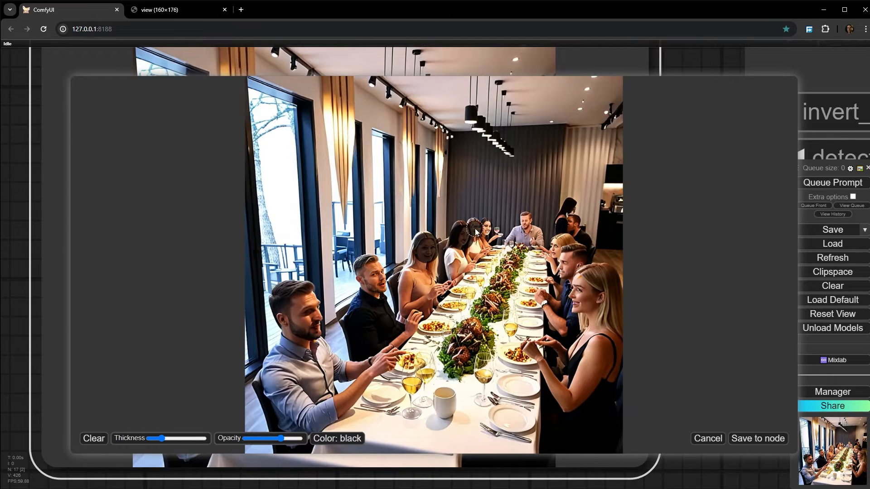
click(758, 438)
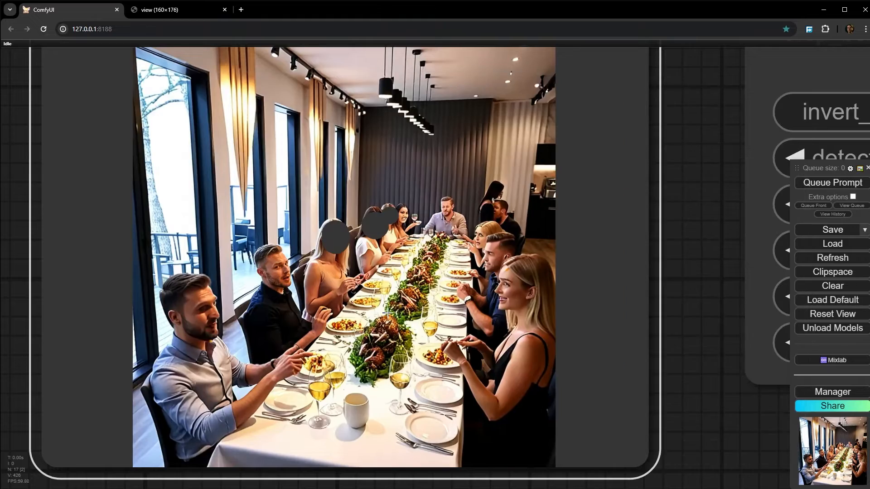
- Queue only the Save Image node to inpaint the newly masked heads
scroll(583, 389, down, 5)
drag(652, 385, 183, 353)
scroll(184, 353, down, 5)
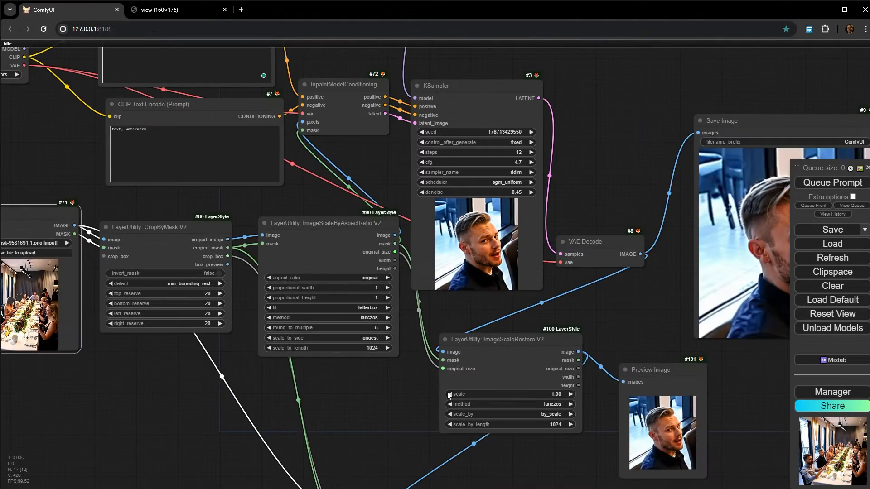
drag(673, 225, 650, 279)
drag(705, 270, 497, 166)
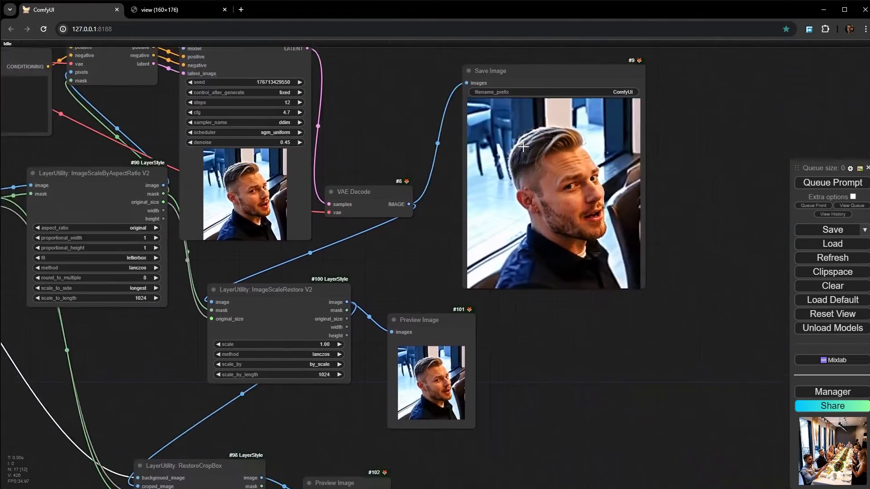
right_click(517, 141)
click(562, 243)
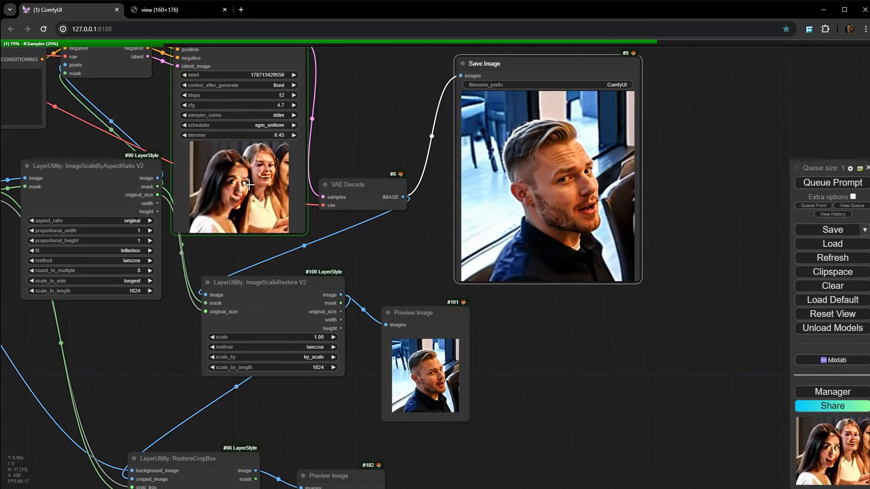
- Examine the women's inpainted faces in the KSampler preview and the Save Image result
scroll(255, 183, up, 6)
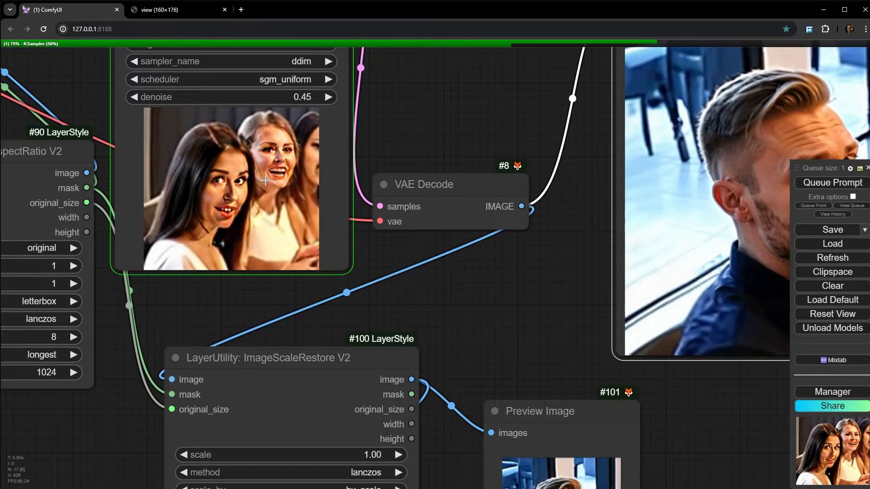
scroll(265, 181, up, 10)
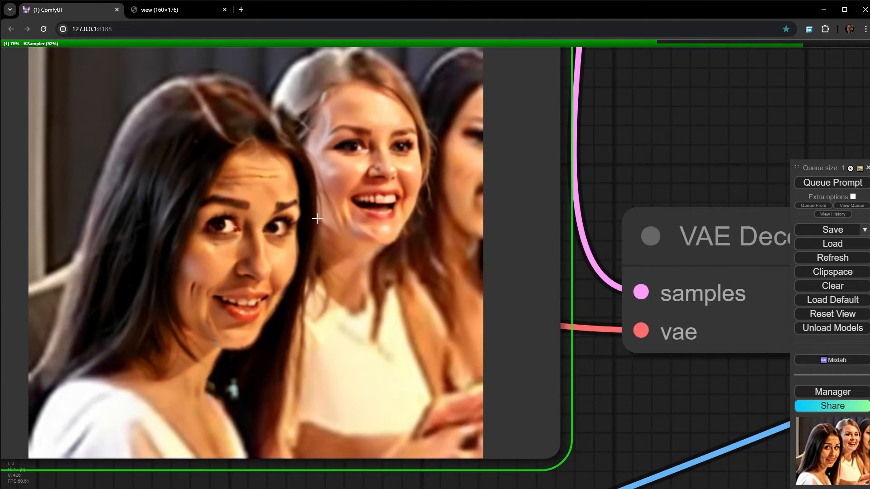
scroll(316, 241, down, 5)
drag(548, 333, 61, 312)
drag(299, 307, 47, 313)
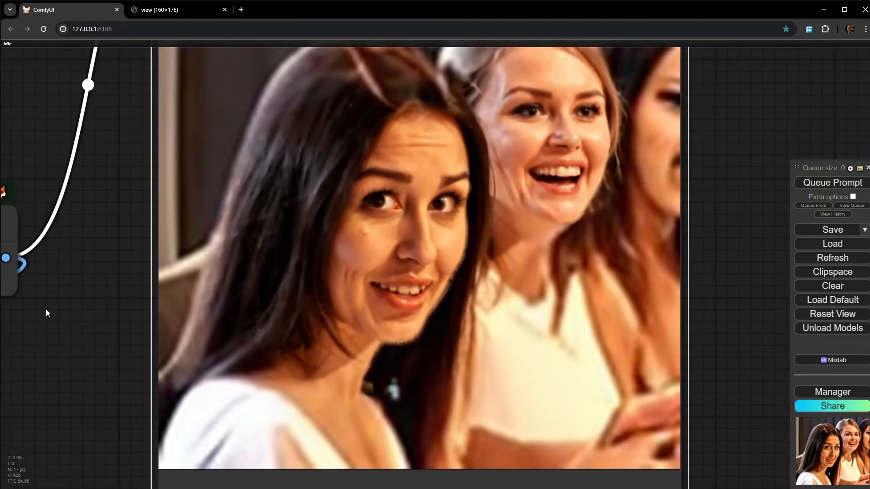
drag(655, 202, 556, 191)
drag(451, 135, 455, 191)
- Queue only the Preview Image node on RestoreCropBox's output and inspect the women's faces in the full image
scroll(454, 195, down, 7)
drag(239, 405, 513, 173)
scroll(512, 173, down, 3)
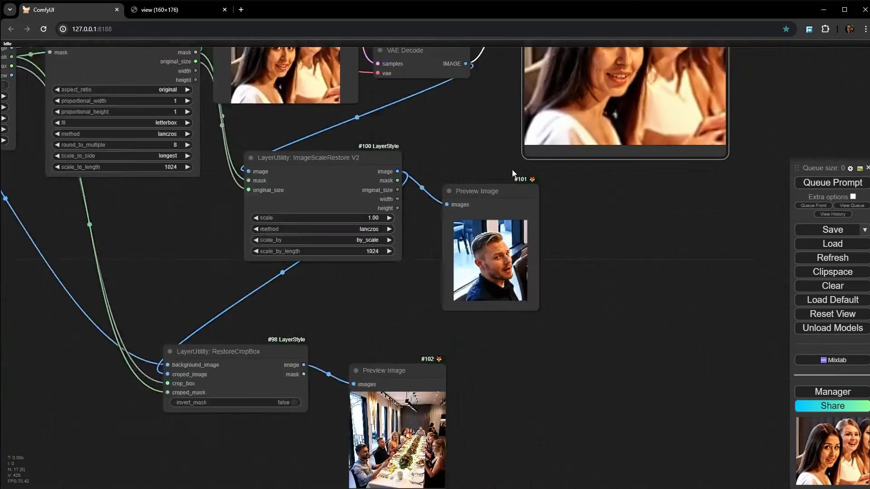
scroll(513, 174, down, 2)
scroll(388, 352, up, 15)
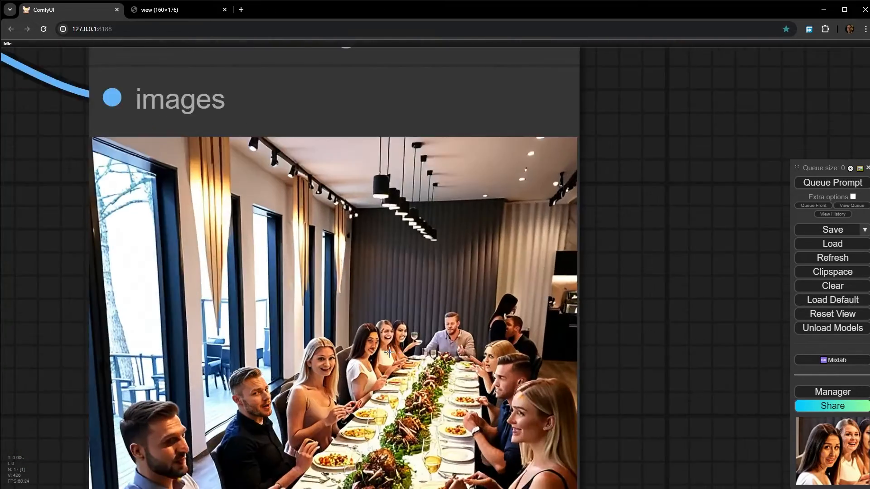
scroll(388, 352, up, 3)
right_click(386, 345)
click(428, 295)
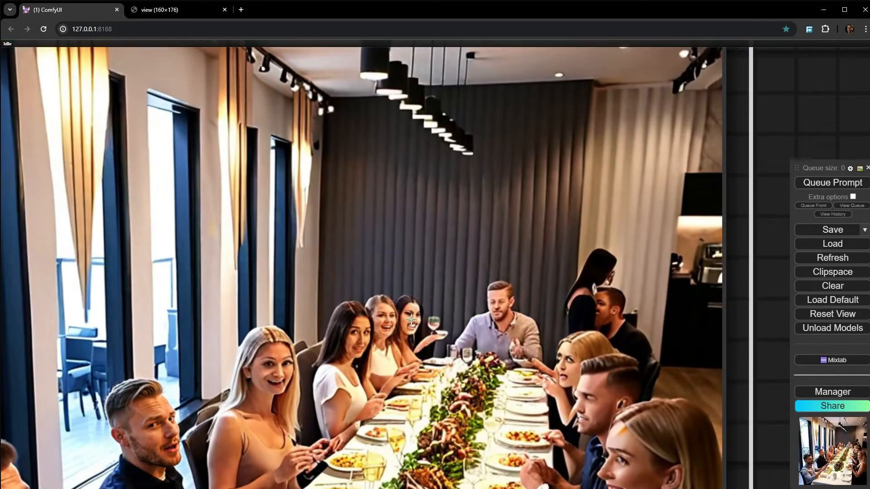
drag(379, 334, 417, 166)
scroll(410, 181, up, 1)
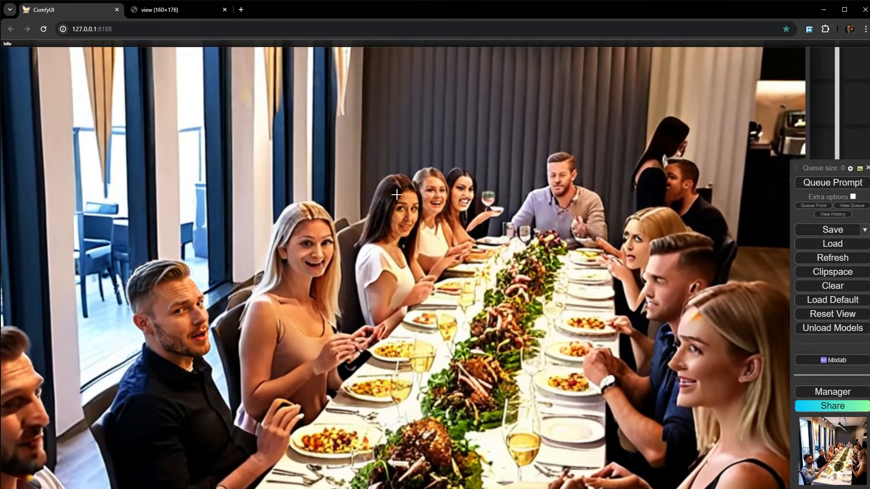
scroll(426, 213, down, 12)
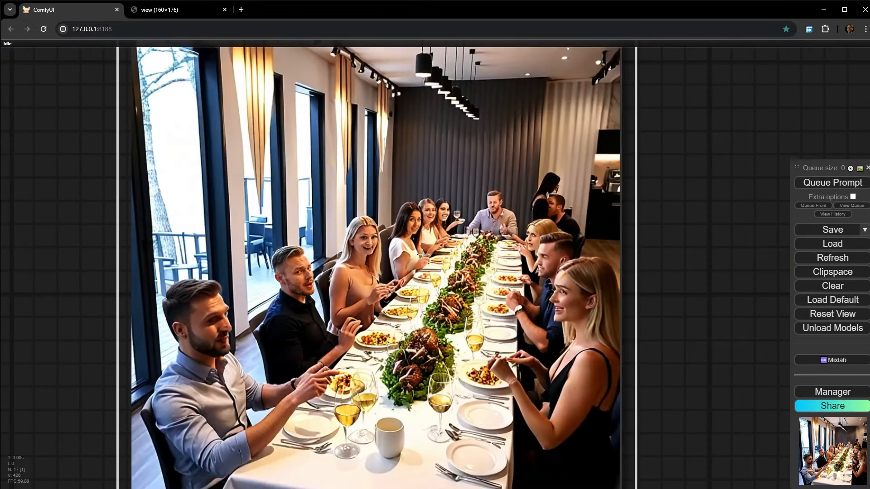
- Copy the restored full image from the final Preview Image node into the Load Image node through Clipspace
right_click(401, 256)
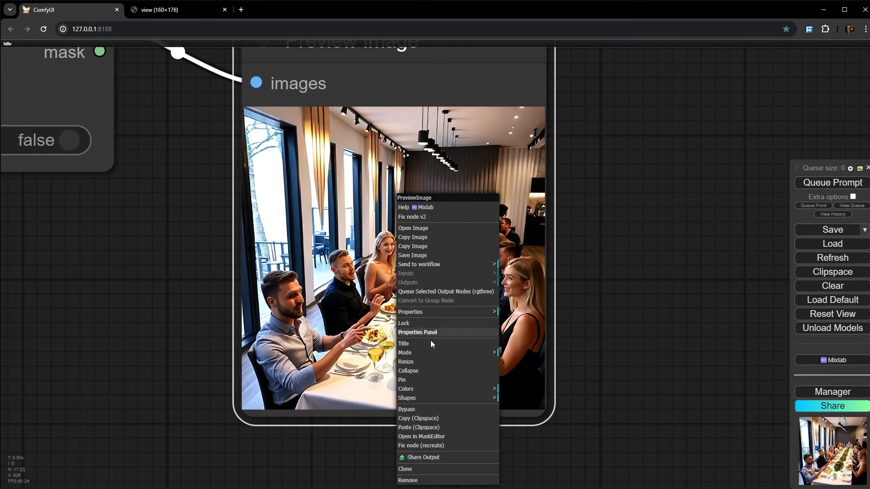
click(431, 419)
scroll(209, 344, down, 4)
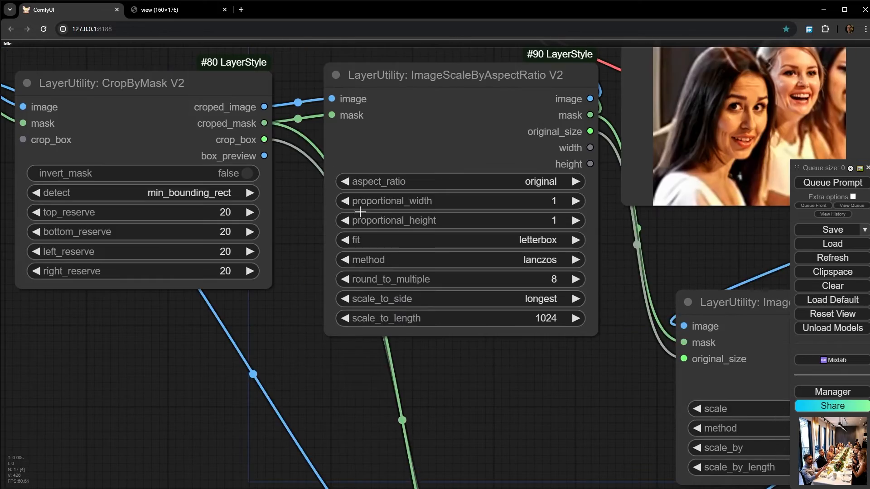
scroll(360, 212, down, 2)
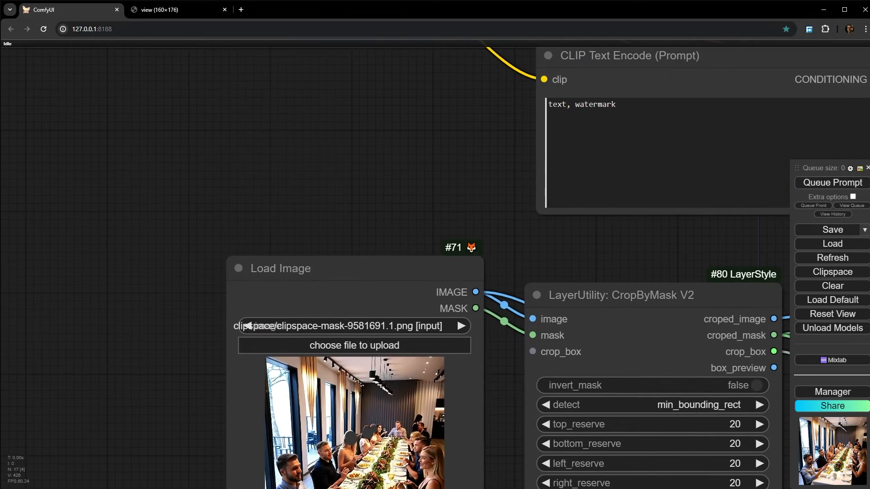
right_click(347, 195)
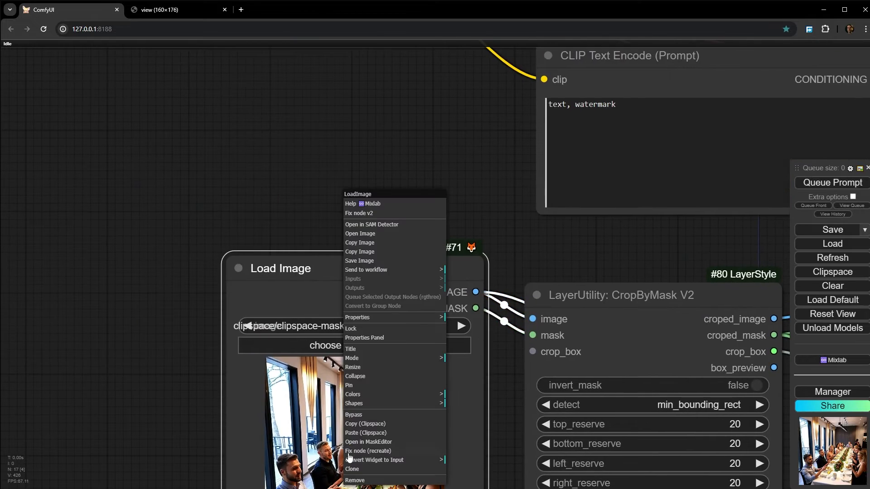
click(368, 433)
- Open the loaded image in MaskEditor, paint over the three foreground heads across the table from the inpainted men and women, and save to node
drag(198, 433, 139, 223)
scroll(299, 227, up, 11)
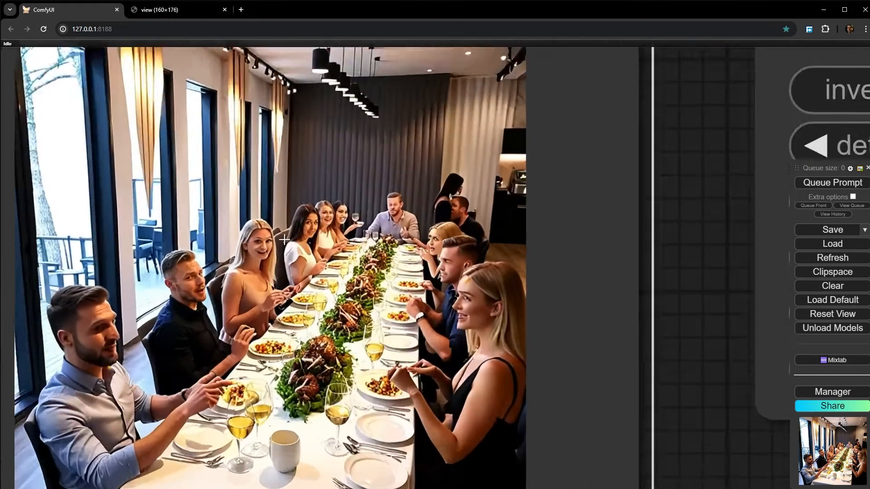
scroll(284, 240, up, 2)
right_click(260, 196)
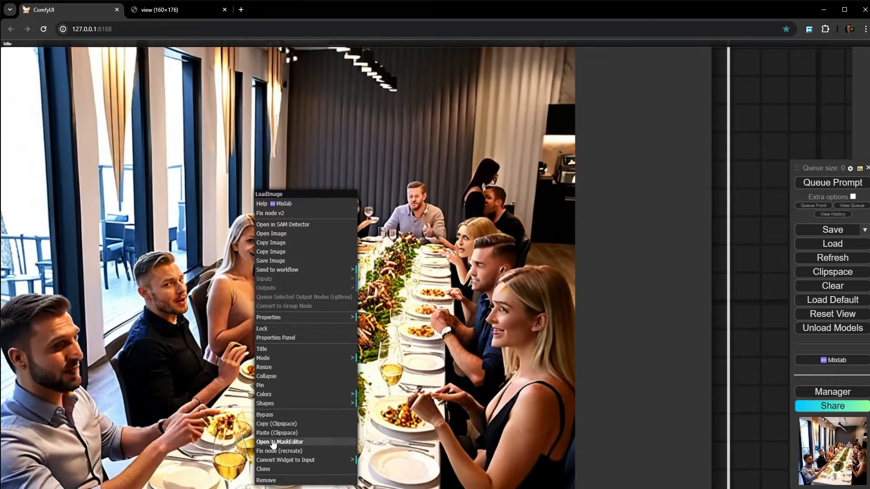
click(298, 442)
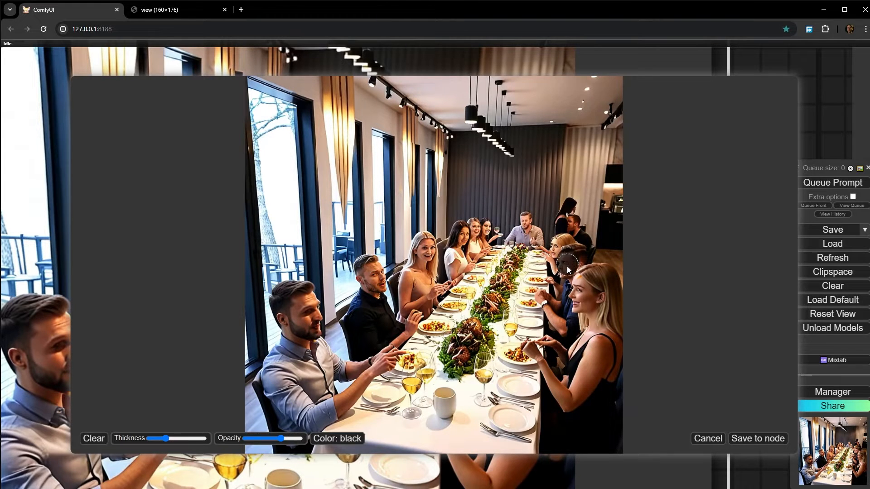
drag(597, 287, 577, 296)
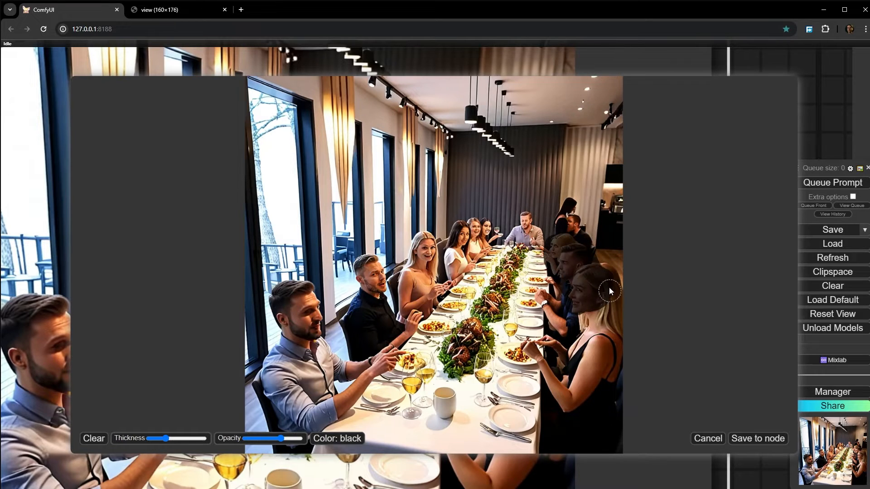
click(769, 442)
- Queue the whole prompt to inpaint the three masked heads and check the KSampler preview
scroll(619, 275, down, 10)
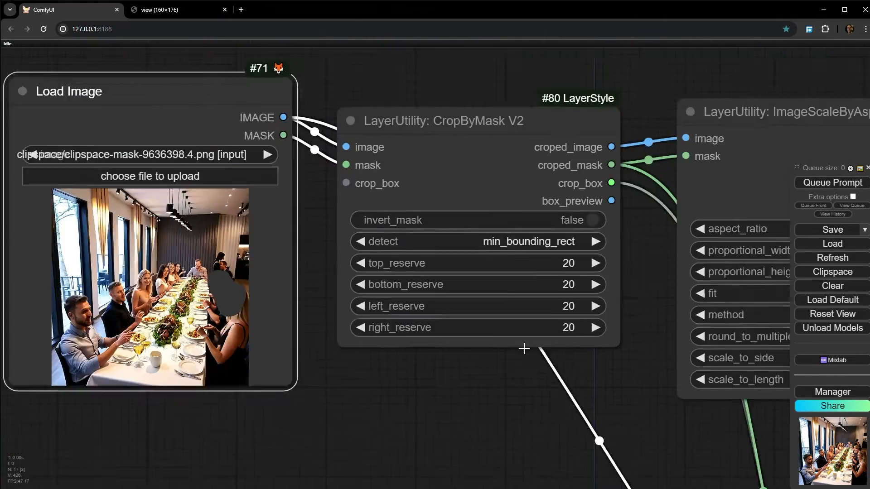
scroll(524, 349, down, 5)
click(814, 183)
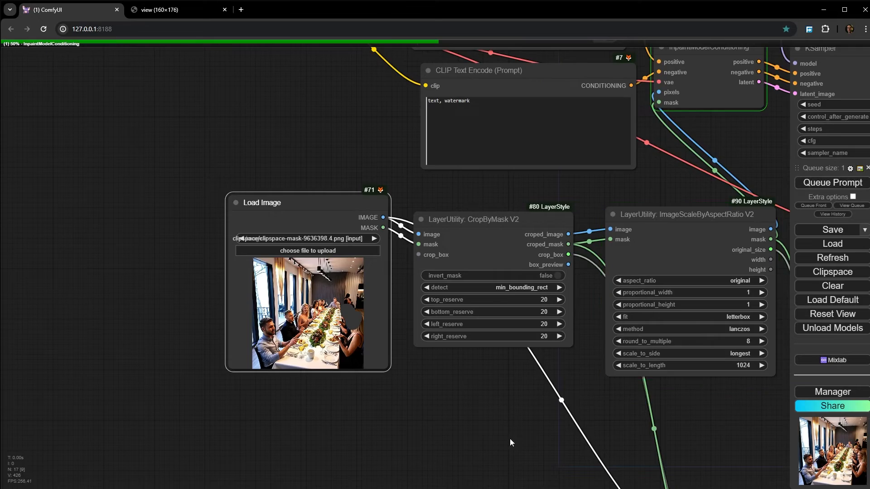
drag(509, 439, 181, 244)
scroll(207, 259, down, 6)
scroll(393, 151, up, 15)
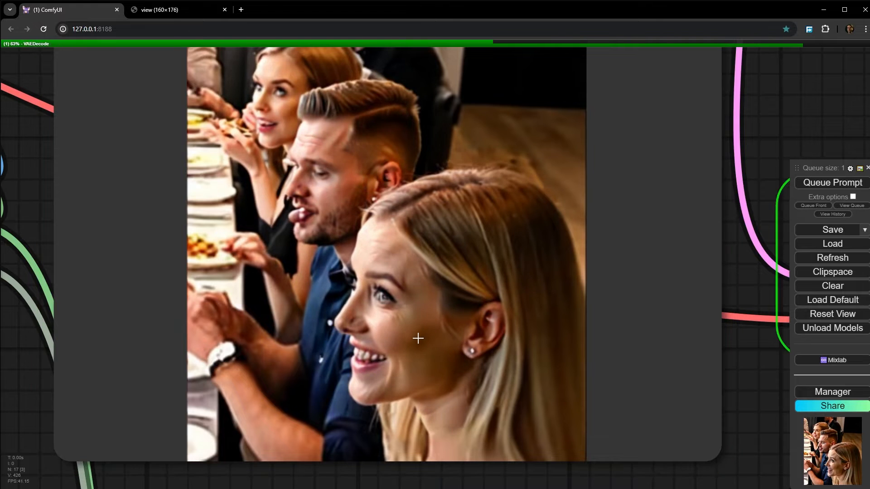
- Examine the three inpainted heads in the Save Image result and in the restored full image
scroll(363, 175, down, 7)
drag(770, 178, 389, 208)
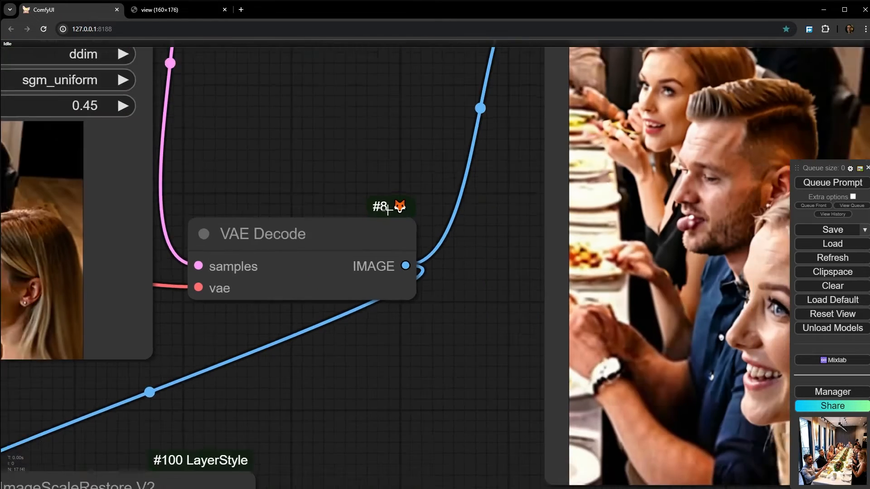
scroll(388, 208, down, 3)
drag(638, 283, 194, 273)
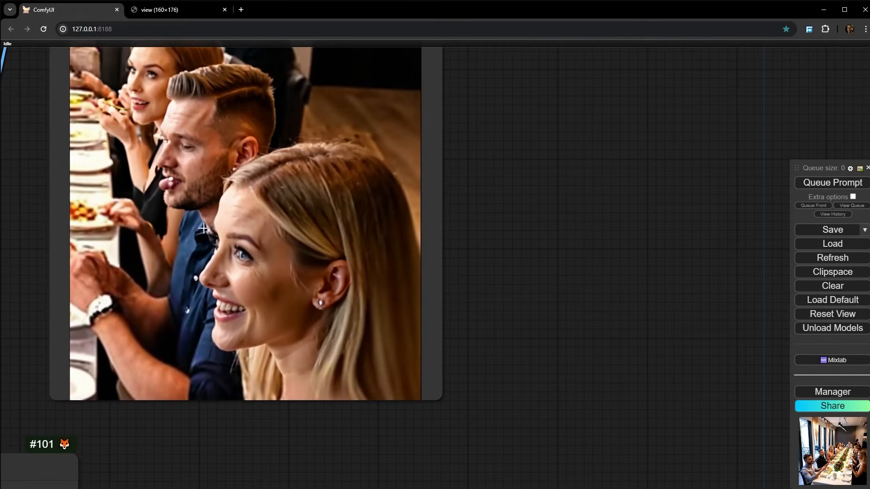
drag(203, 228, 511, 88)
scroll(471, 347, down, 10)
drag(358, 340, 380, 203)
scroll(381, 204, up, 12)
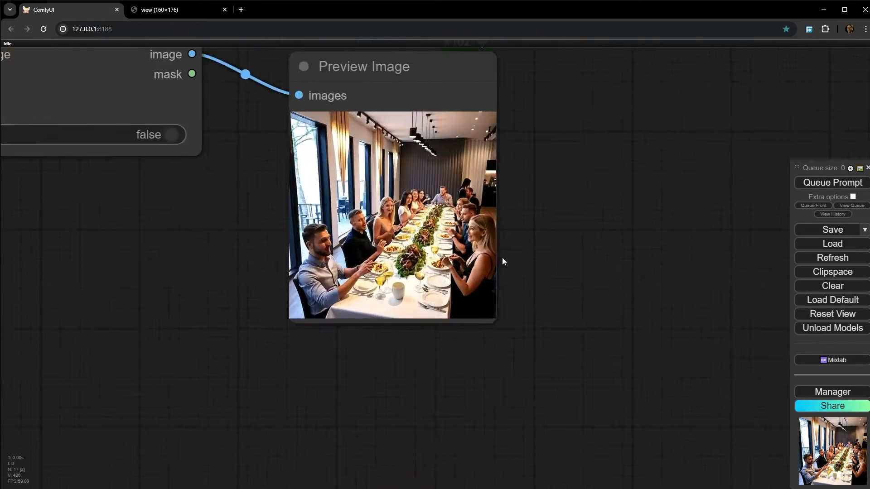
scroll(489, 240, up, 15)
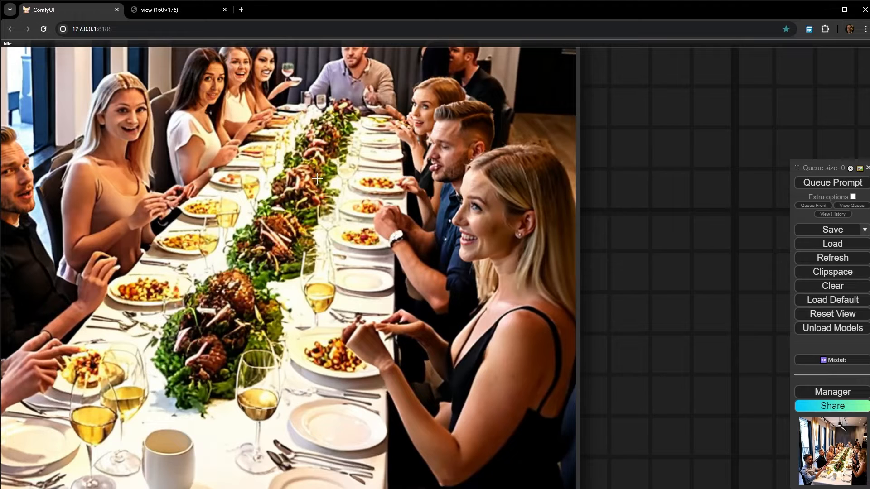
scroll(317, 179, down, 5)
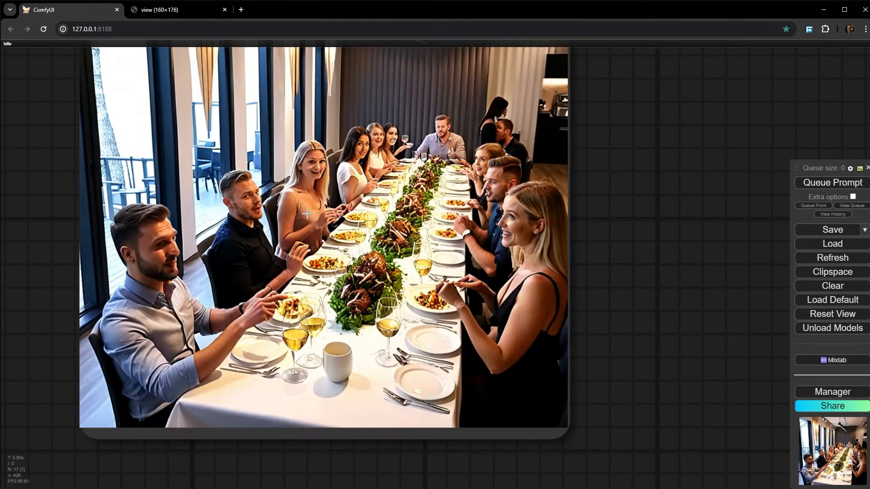
- Copy the newly restored full image from the Preview Image node and paste it into Load Image through Clipspace
right_click(384, 196)
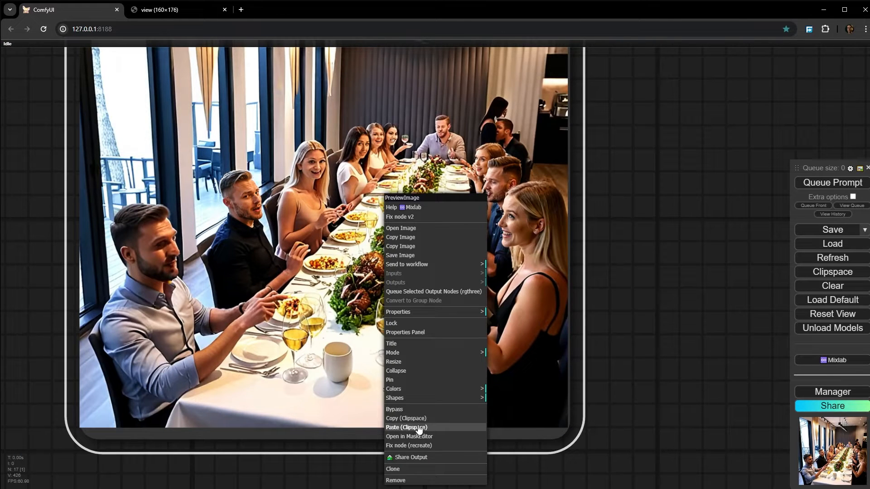
click(438, 419)
scroll(390, 213, down, 4)
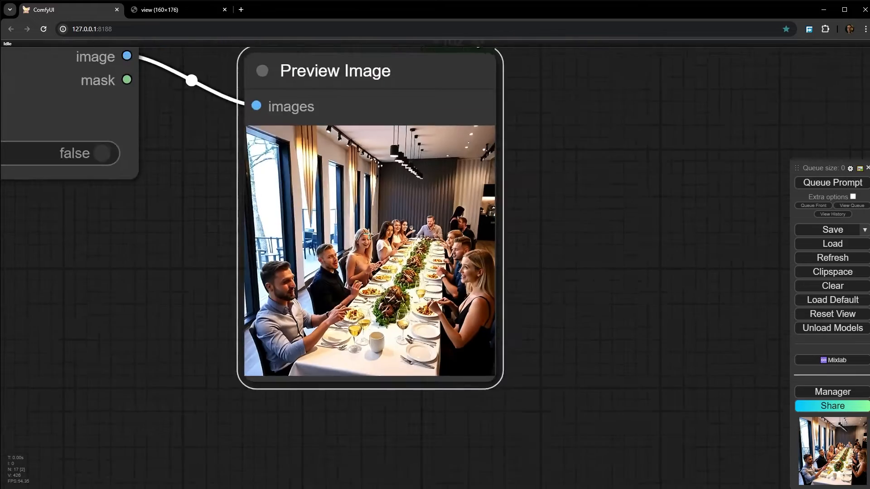
scroll(316, 271, up, 10)
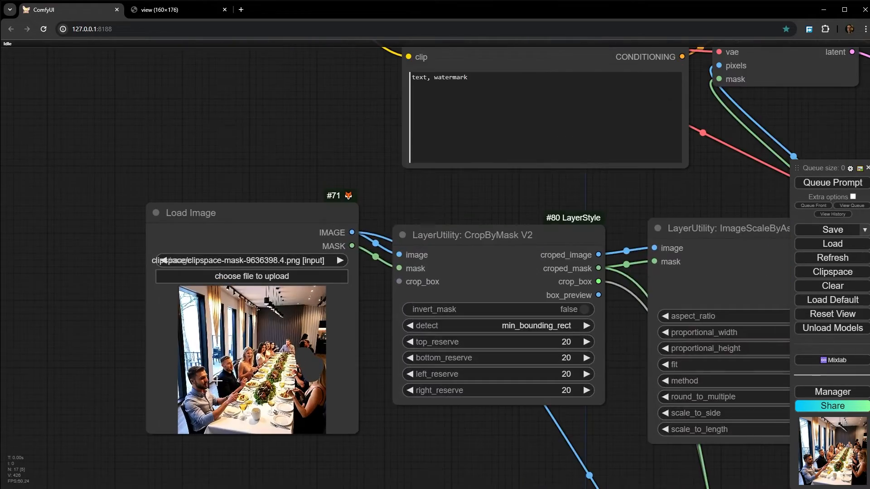
right_click(228, 194)
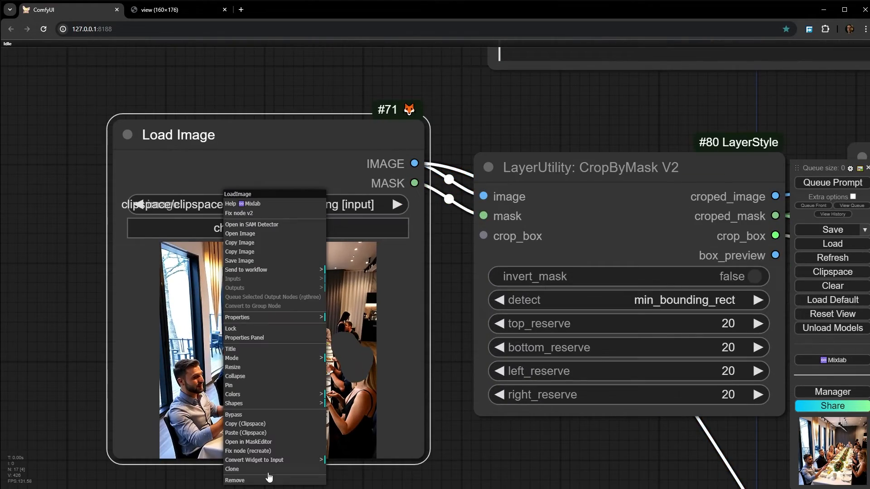
click(268, 434)
- Open the loaded image in MaskEditor, paint over the wine glasses and plates at the near end of the table, and save to node
scroll(267, 434, up, 8)
right_click(322, 349)
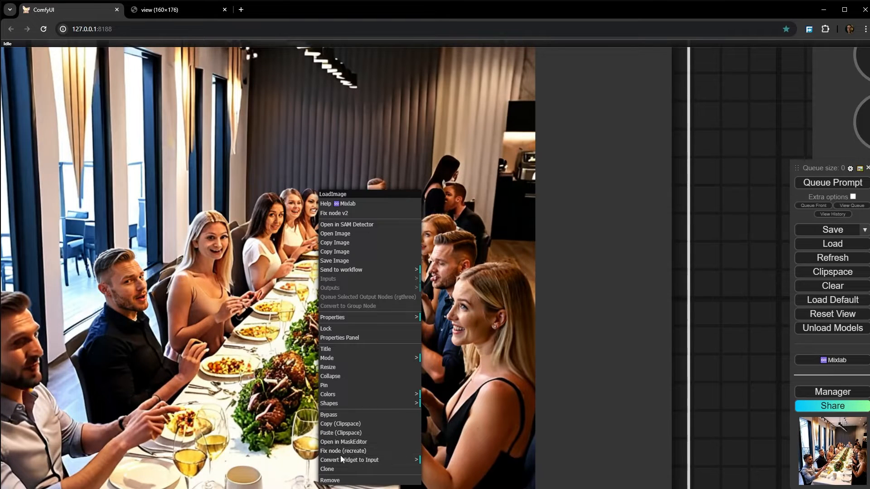
click(351, 443)
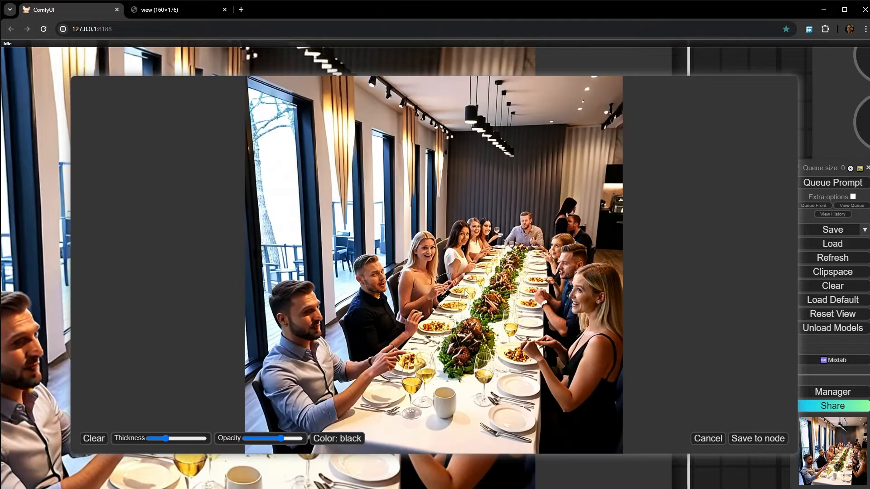
click(430, 367)
mouse_move(438, 331)
mouse_down()
mouse_move(398, 392)
mouse_move(428, 370)
mouse_move(402, 384)
mouse_move(433, 334)
mouse_move(374, 411)
mouse_move(404, 399)
mouse_up()
mouse_move(424, 366)
mouse_down()
mouse_move(437, 405)
mouse_move(449, 358)
mouse_move(404, 414)
mouse_move(386, 402)
mouse_move(397, 404)
mouse_move(409, 382)
mouse_move(451, 388)
mouse_move(437, 413)
mouse_up()
click(766, 439)
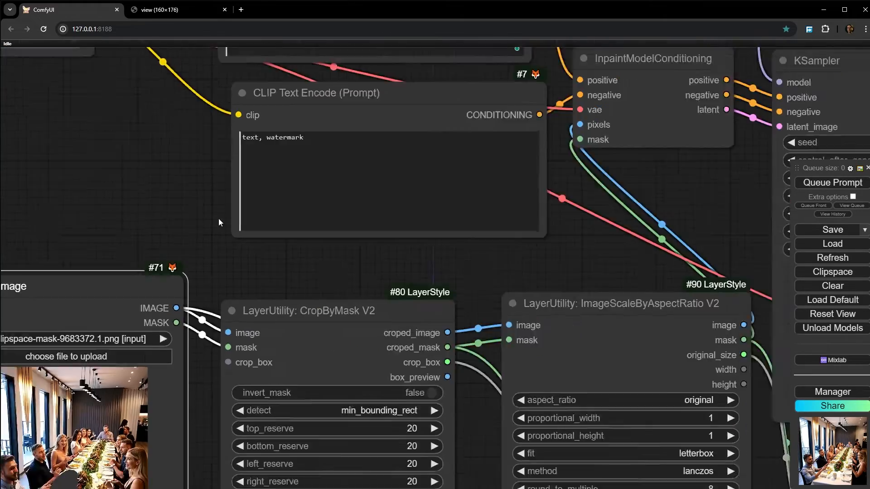
- Replace the positive prompt in the CLIP Text Encode node with "table and glass"
scroll(219, 222, down, 4)
drag(219, 222, 132, 332)
scroll(243, 157, up, 5)
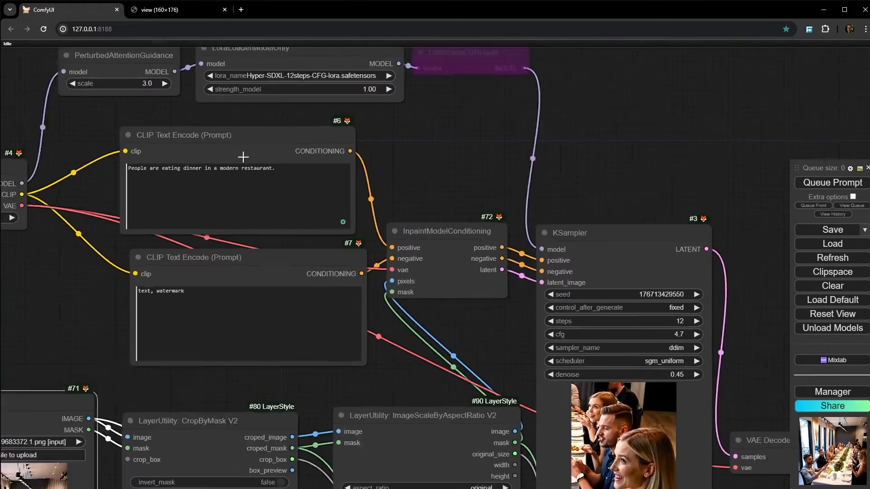
drag(6, 173, 61, 196)
drag(390, 221, 166, 143)
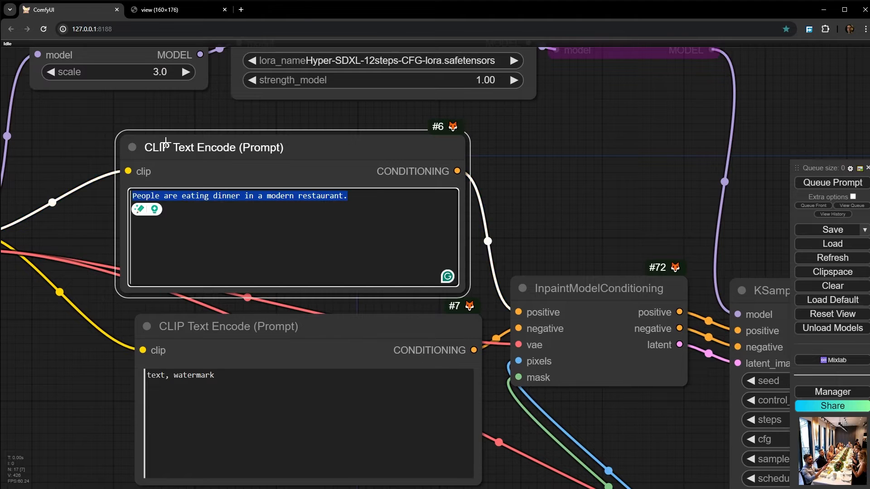
text(tabl)
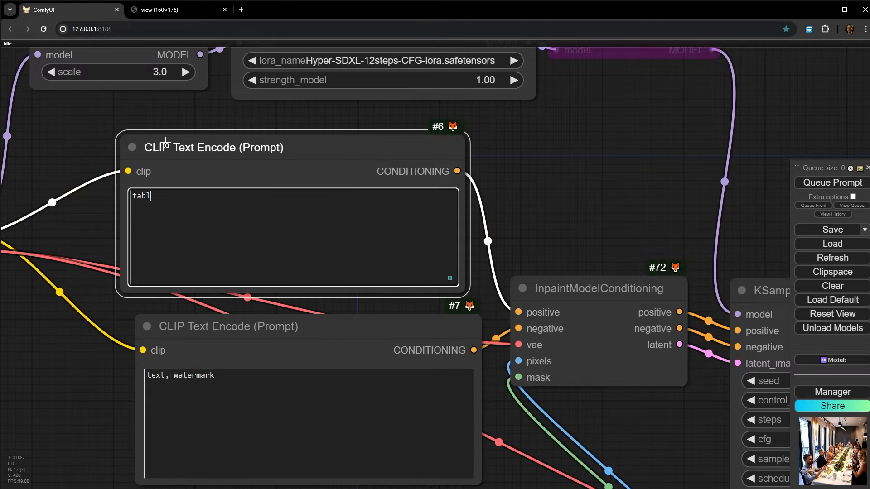
text(e and glasses)
- Queue the whole prompt to inpaint the masked glasses and plates, and watch the KSampler preview
scroll(579, 146, down, 11)
drag(613, 286, 106, 120)
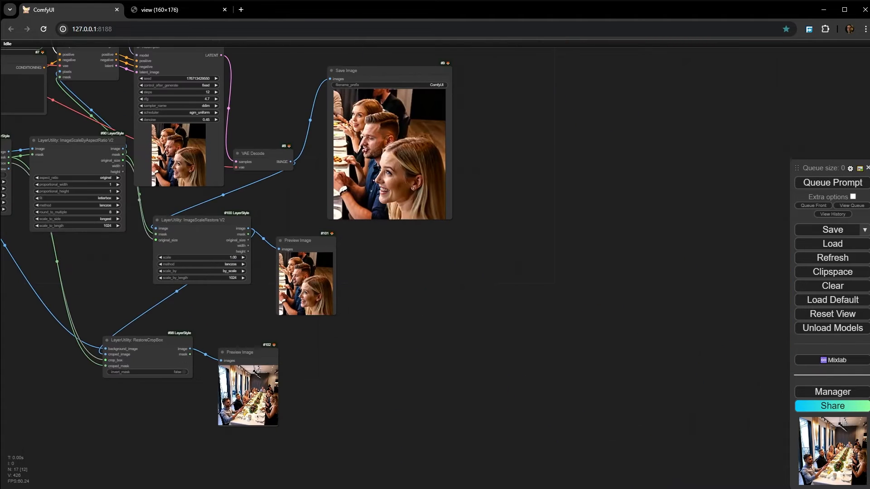
click(831, 183)
drag(370, 233, 510, 274)
scroll(258, 164, up, 6)
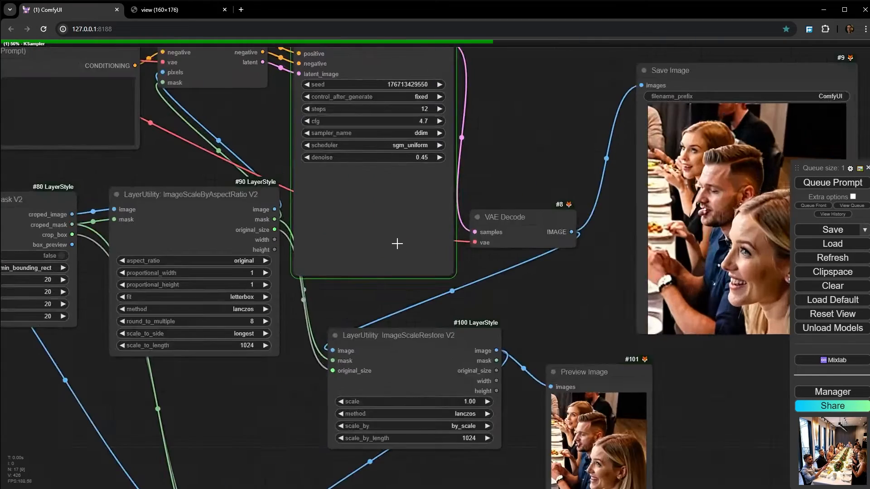
scroll(397, 244, up, 8)
scroll(357, 222, down, 3)
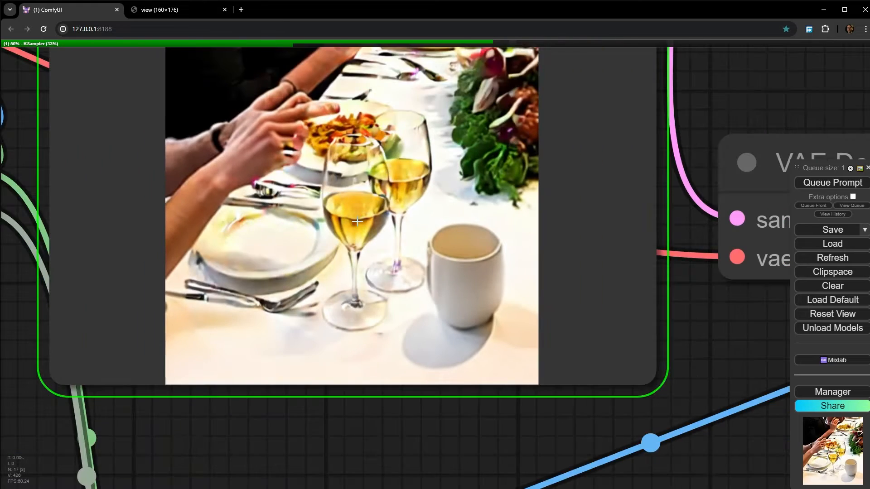
- Examine the inpainted wine glasses and plates in the KSampler preview and the Save Image result
scroll(376, 195, up, 2)
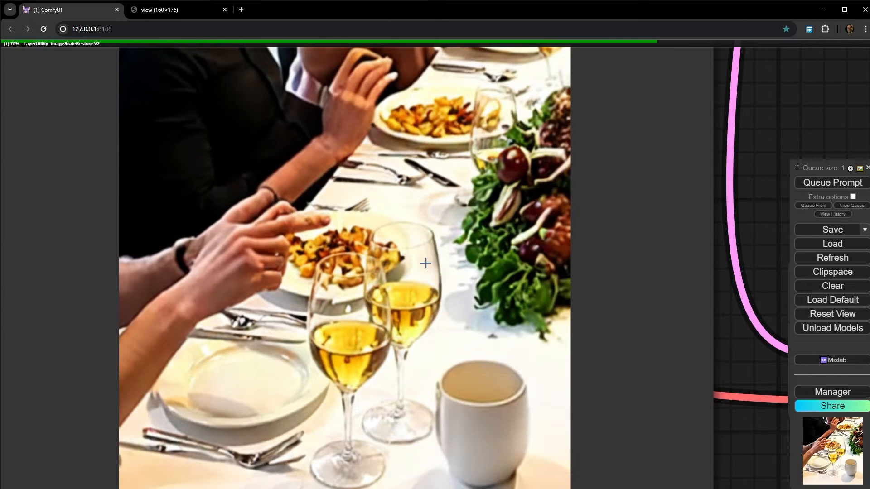
scroll(427, 275, down, 3)
drag(428, 281, 419, 279)
scroll(411, 306, up, 2)
scroll(409, 312, down, 5)
drag(410, 312, 31, 208)
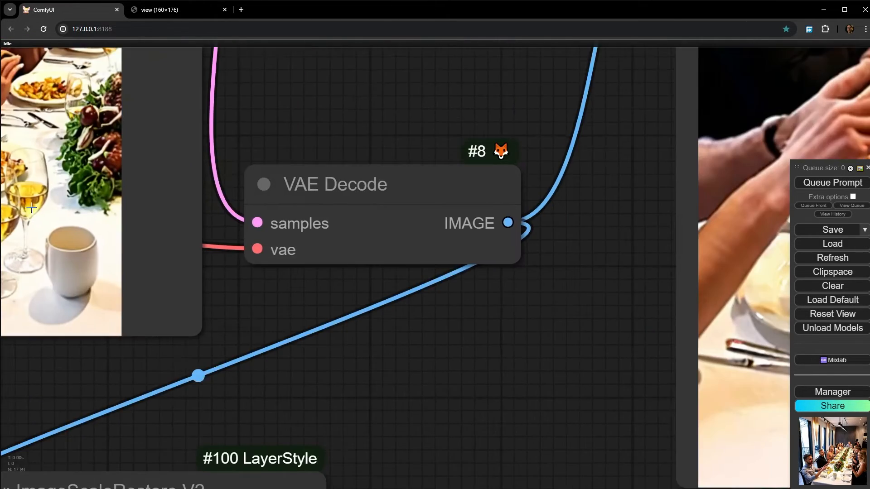
scroll(288, 260, down, 4)
drag(571, 266, 185, 223)
drag(323, 208, 308, 301)
scroll(318, 247, up, 5)
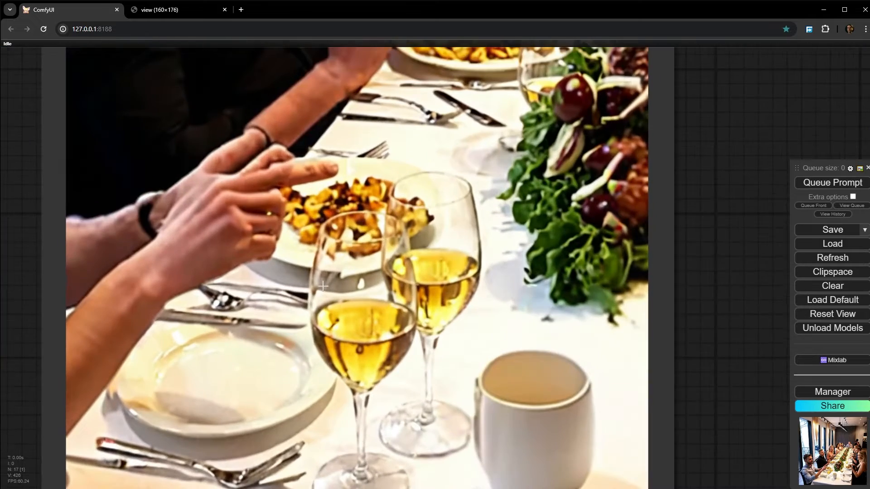
scroll(378, 208, down, 2)
scroll(376, 210, down, 12)
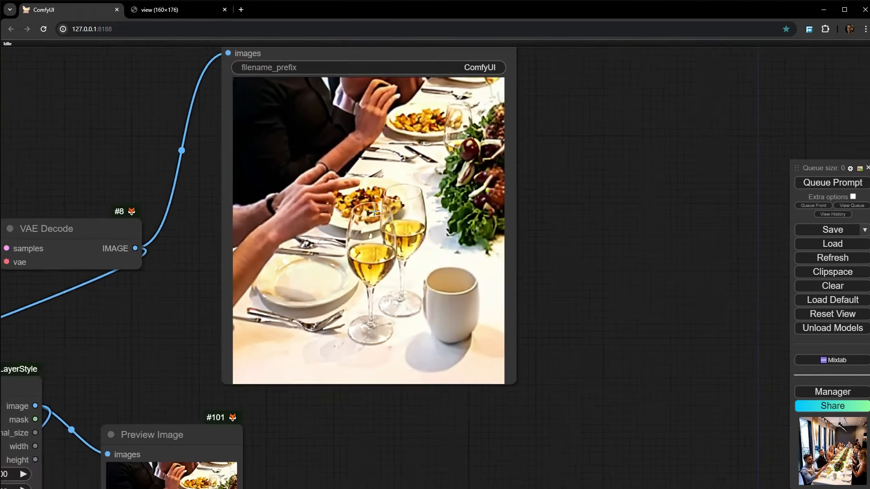
scroll(404, 224, down, 10)
- Space out the CropByMask V2 and ImageScaleByAspectRatio V2 nodes beside the Load Image node
scroll(218, 320, up, 10)
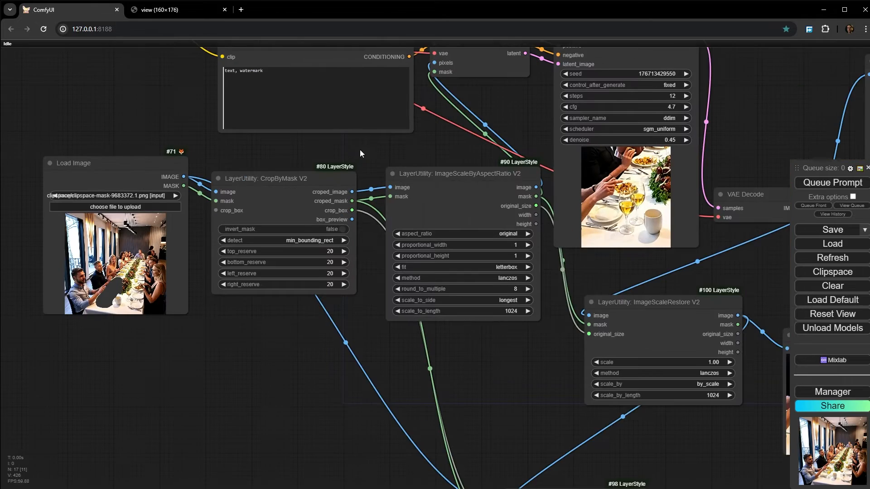
drag(360, 150, 352, 201)
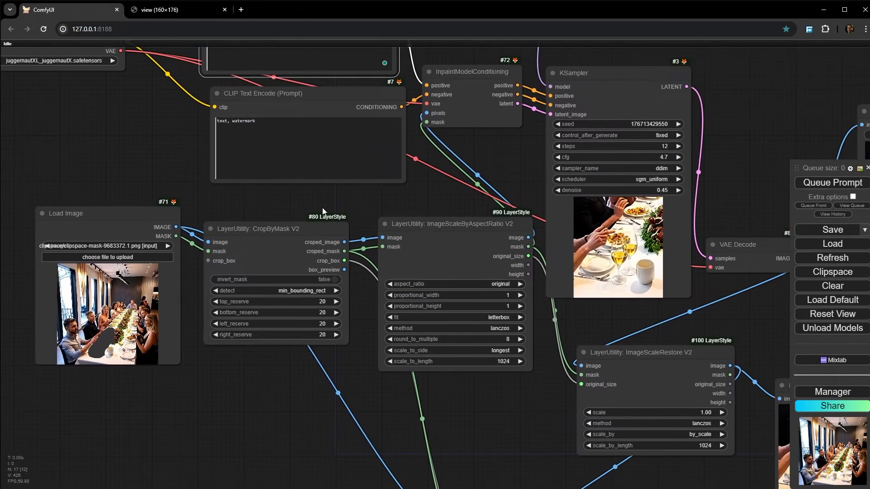
scroll(323, 208, down, 3)
mouse_move(179, 205)
mouse_down()
mouse_move(159, 228)
mouse_move(249, 161)
mouse_move(186, 215)
mouse_up()
scroll(239, 221, up, 6)
drag(459, 185, 432, 216)
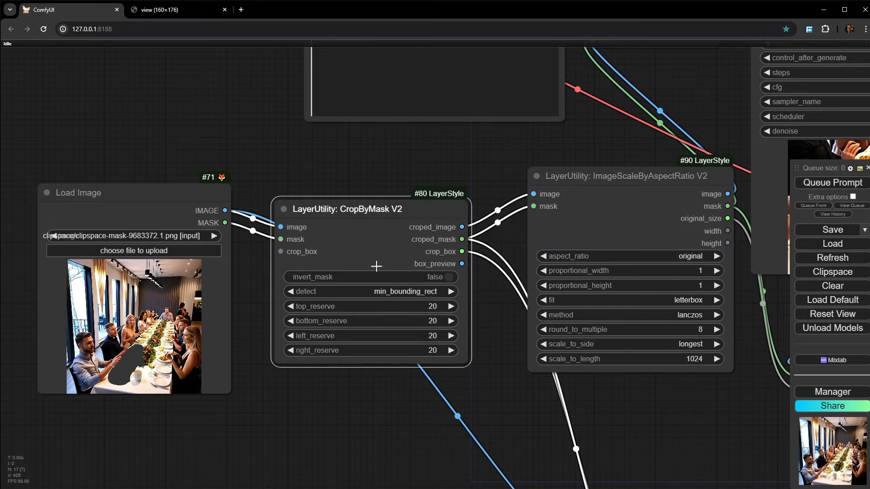
- Move the CropByMask V2 node closer to Load Image, attach a Preview Image node to its croped_image output and run that preview
scroll(376, 265, up, 4)
scroll(375, 231, down, 4)
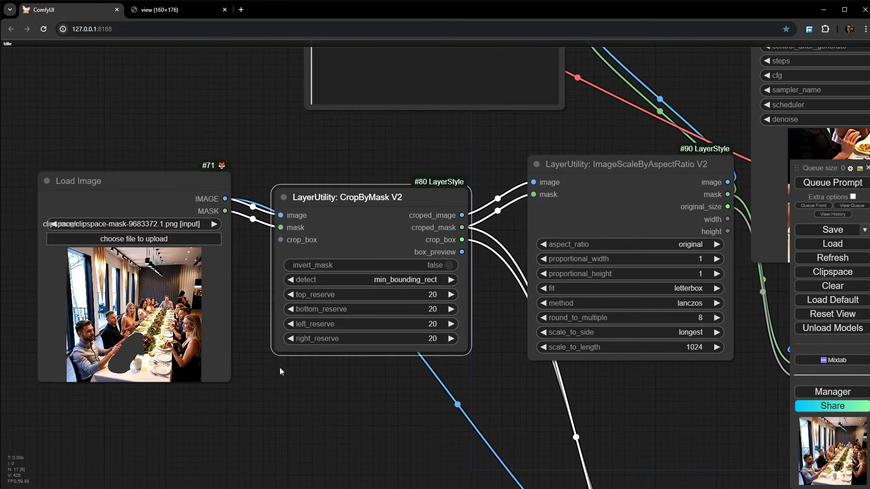
drag(365, 202, 348, 190)
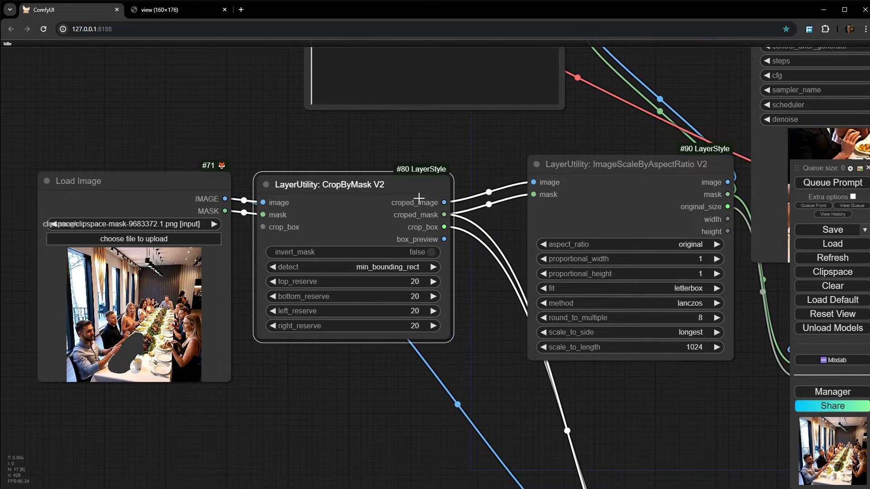
drag(444, 203, 351, 367)
click(369, 444)
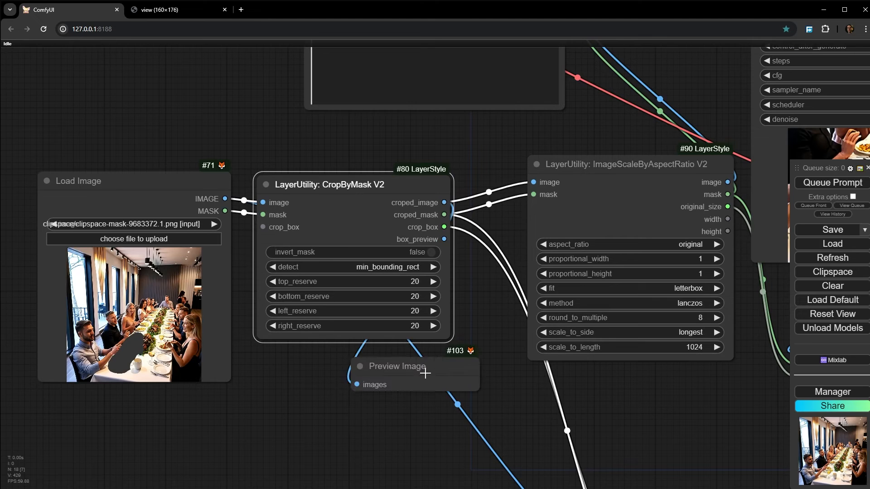
right_click(424, 372)
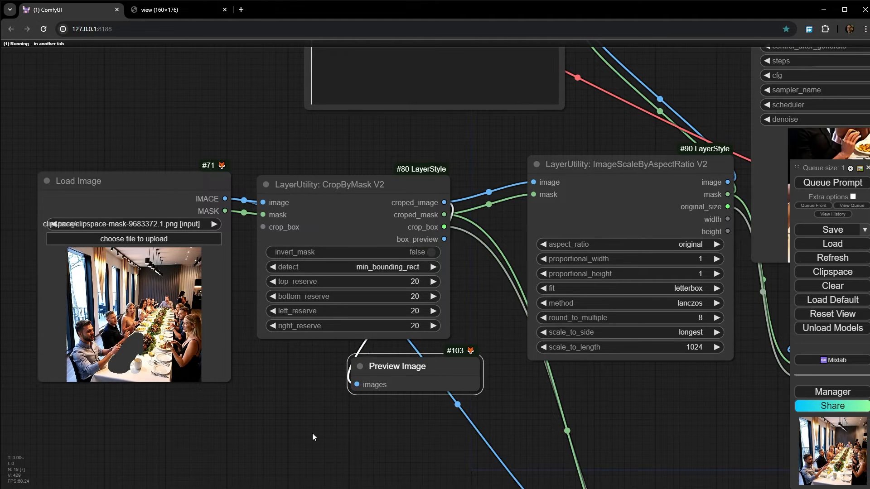
- Examine the cropped table image in the new Preview Image node alongside the CropByMask V2 reserve settings
scroll(311, 433, up, 9)
scroll(373, 278, down, 6)
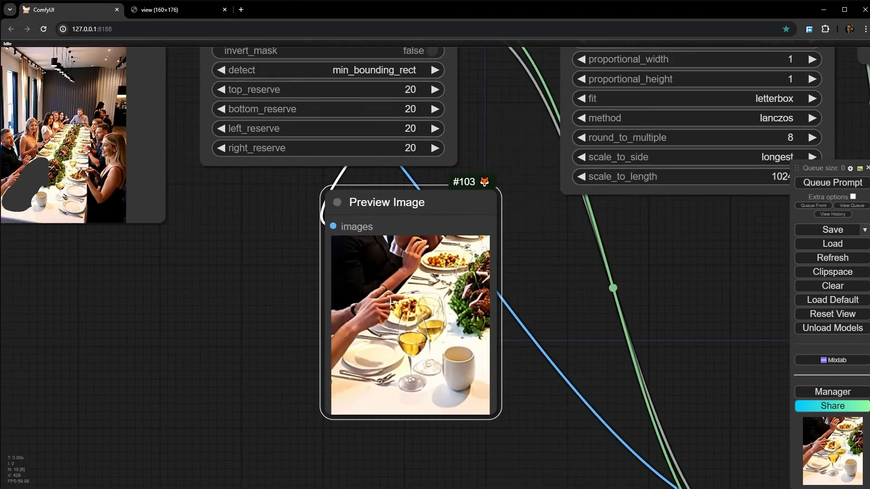
drag(270, 291, 318, 292)
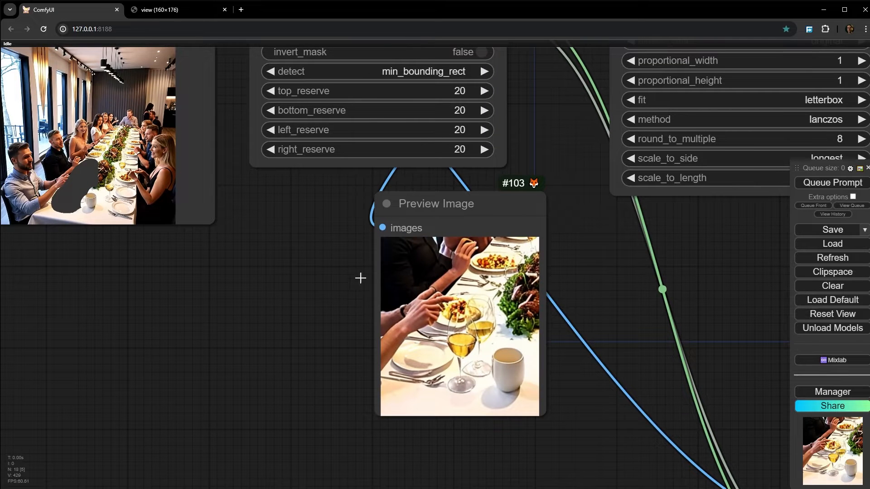
drag(46, 183, 45, 192)
scroll(310, 272, down, 1)
drag(310, 272, 245, 316)
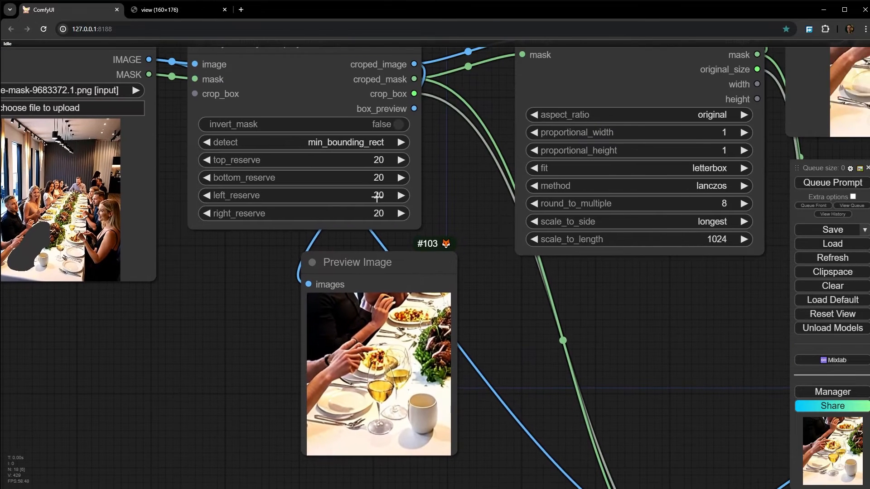
drag(440, 195, 192, 297)
scroll(376, 135, down, 1)
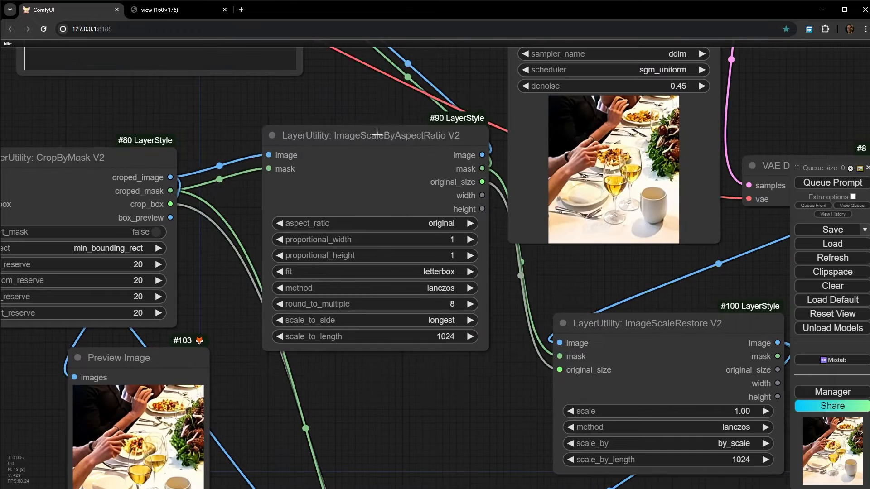
- Move the ImageScaleByAspectRatio V2 node closer to CropByMask V2 and review its scaling settings
drag(377, 135, 331, 166)
scroll(301, 194, up, 5)
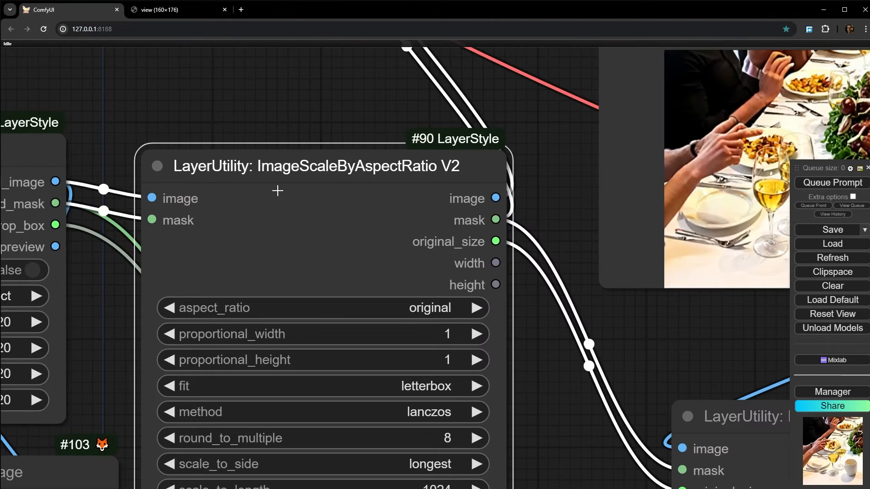
scroll(291, 178, down, 3)
drag(291, 179, 363, 123)
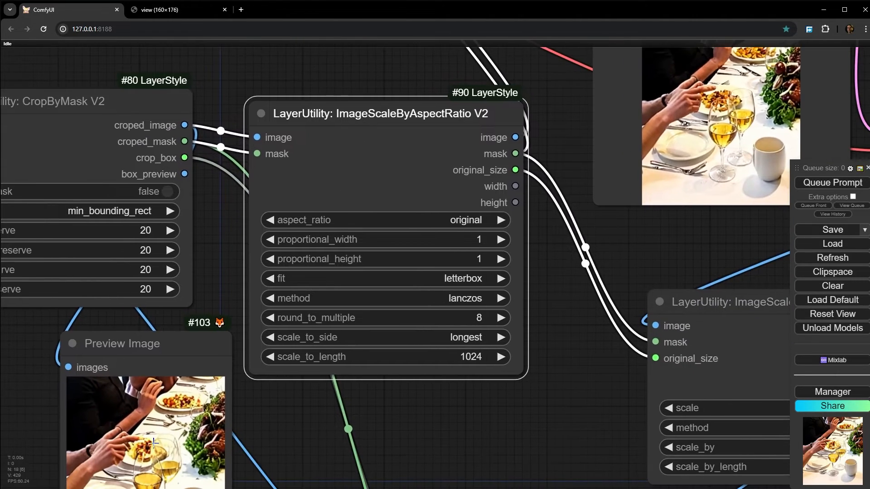
drag(125, 475, 194, 349)
scroll(509, 299, down, 3)
drag(511, 312, 458, 381)
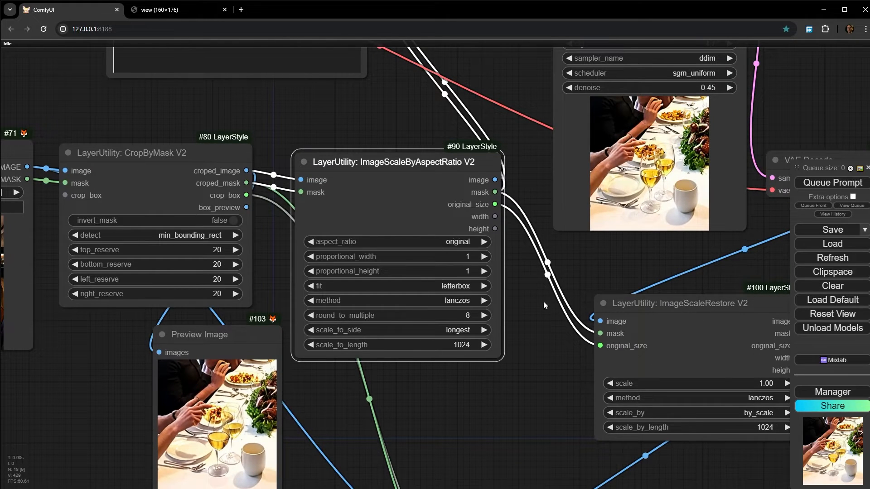
- Trace the scaled image and mask links through InpaintModelConditioning, the KSampler and VAE Decode to ImageScaleRestore V2
drag(437, 61, 315, 270)
scroll(350, 320, down, 2)
scroll(373, 272, up, 3)
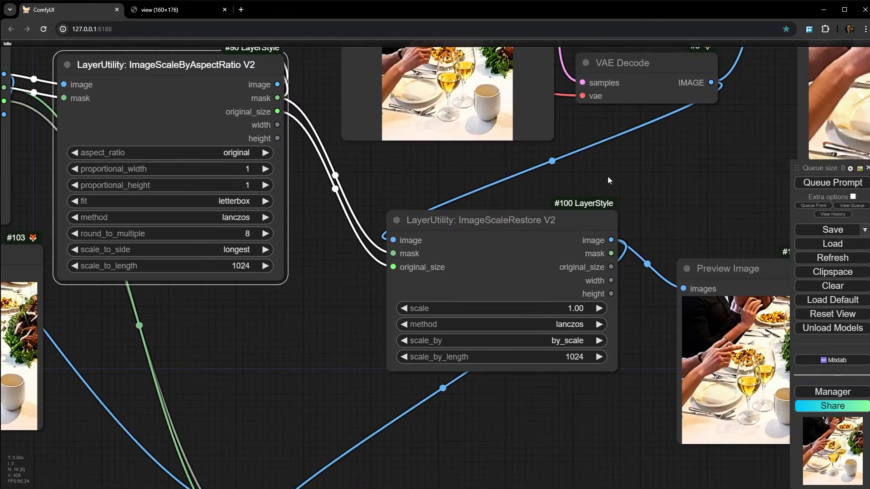
drag(623, 178, 424, 198)
drag(351, 256, 405, 261)
drag(436, 168, 406, 236)
drag(411, 141, 414, 130)
drag(365, 231, 411, 91)
- Reposition the ImageScaleRestore V2 node closer to ImageScaleByAspectRatio V2, leaving space before its Preview Image node
scroll(340, 161, up, 4)
drag(339, 164, 333, 159)
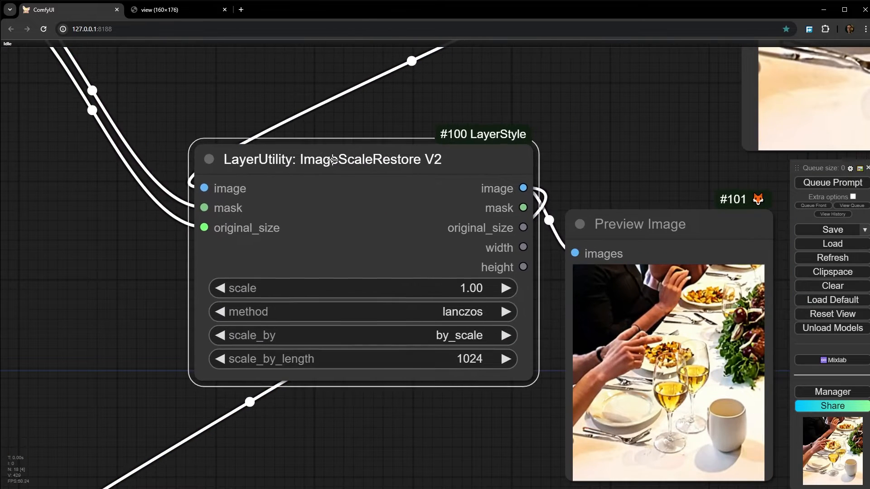
scroll(322, 172, down, 2)
scroll(316, 201, down, 4)
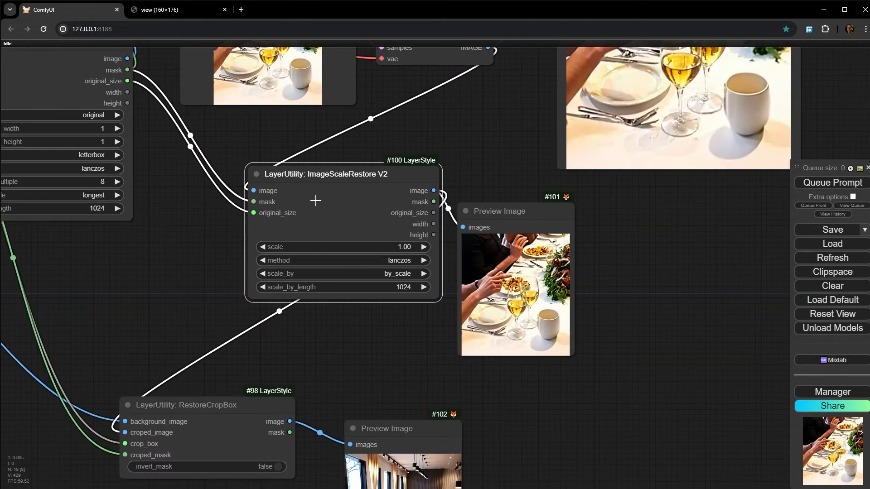
drag(324, 183, 318, 163)
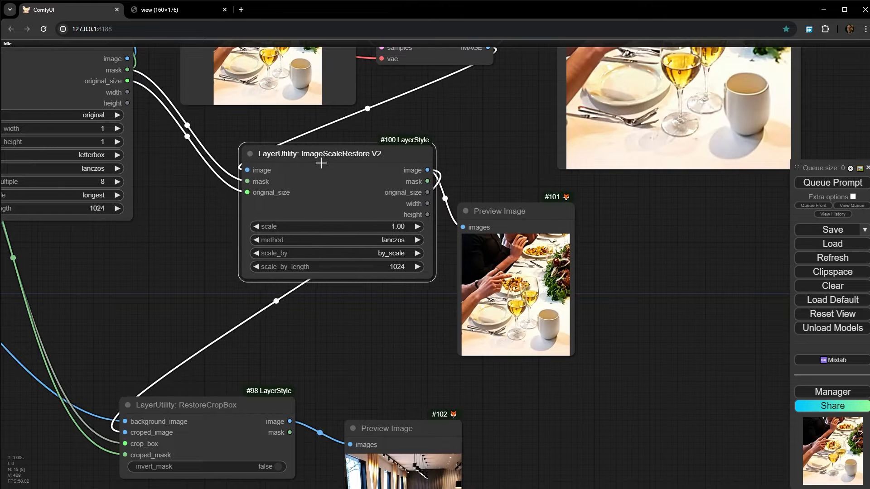
drag(139, 265, 413, 330)
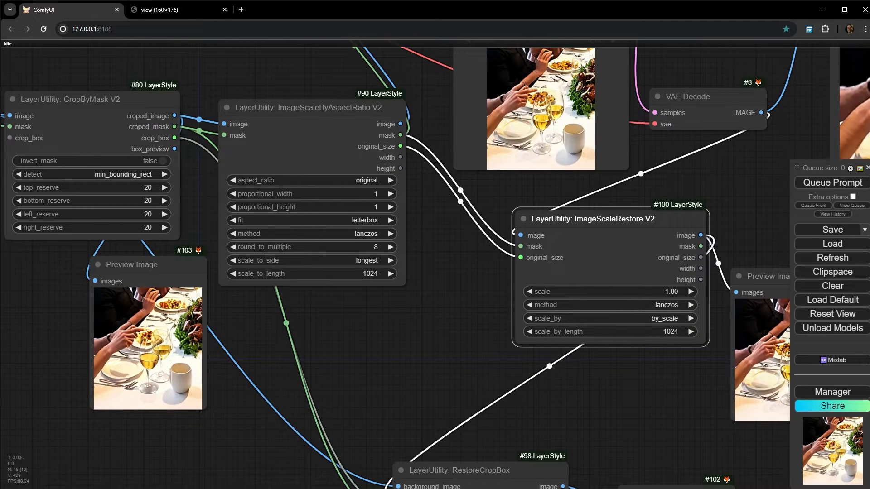
drag(574, 255, 503, 280)
drag(380, 378, 400, 225)
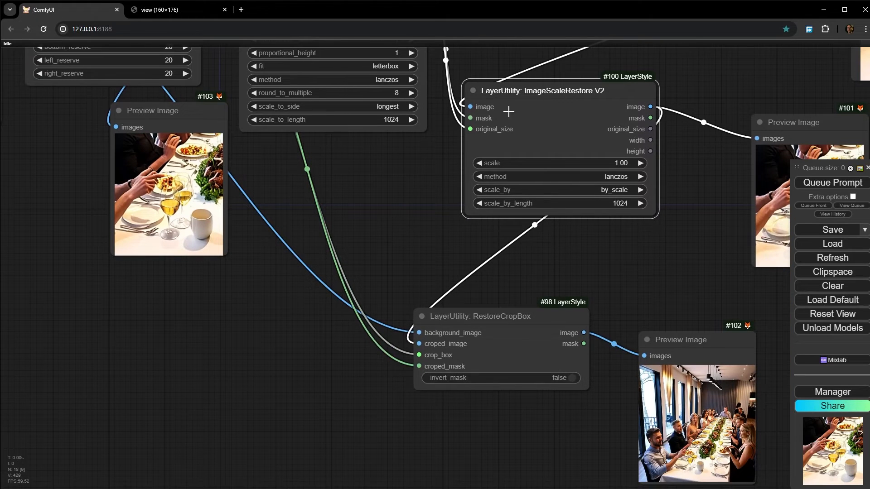
- Arrange the RestoreCropBox node below ImageScaleRestore V2, with its Preview Image node placed to its right
drag(507, 338, 674, 320)
drag(547, 261, 433, 316)
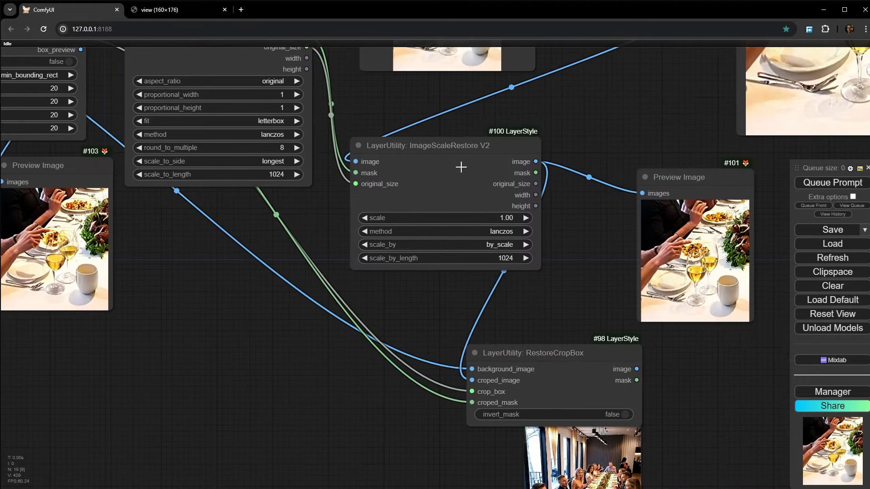
click(461, 167)
scroll(539, 144, up, 4)
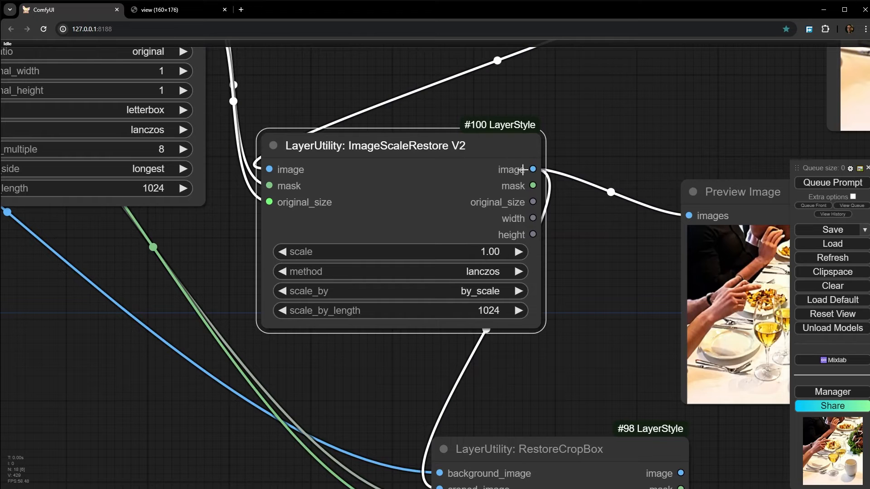
drag(380, 402, 431, 252)
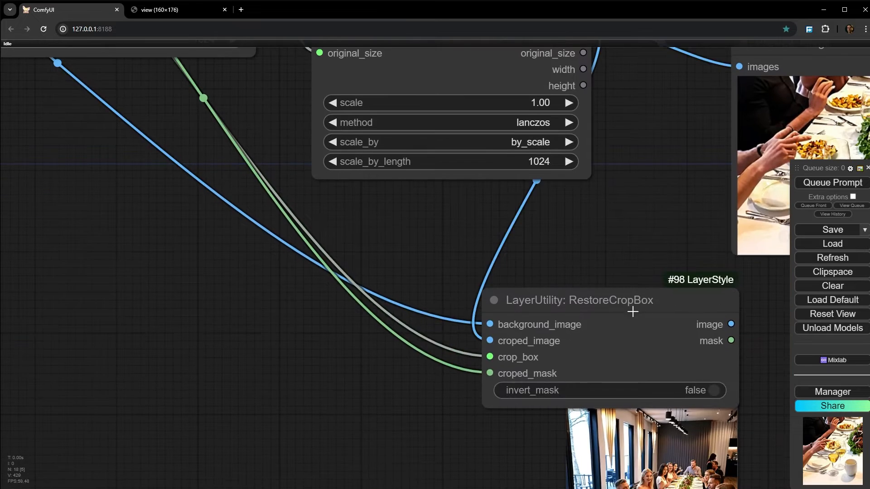
click(587, 311)
drag(614, 260, 466, 218)
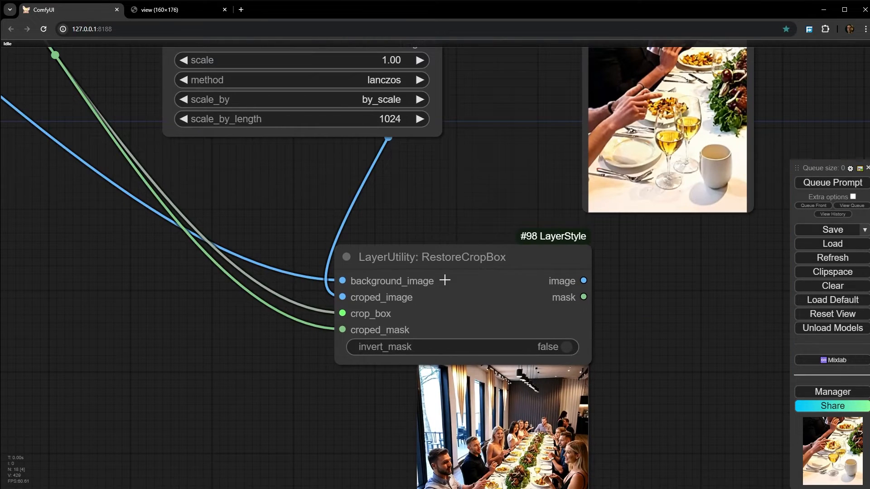
drag(452, 272, 239, 273)
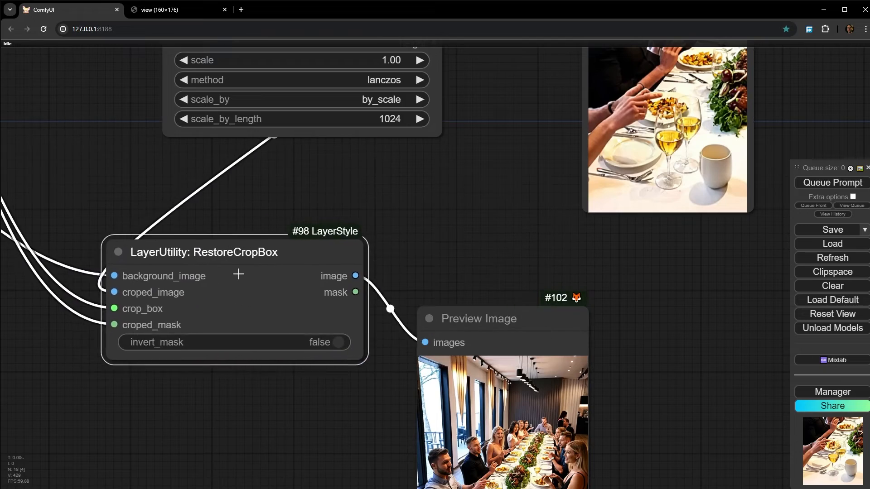
click(725, 289)
drag(724, 289, 759, 270)
drag(259, 264, 435, 299)
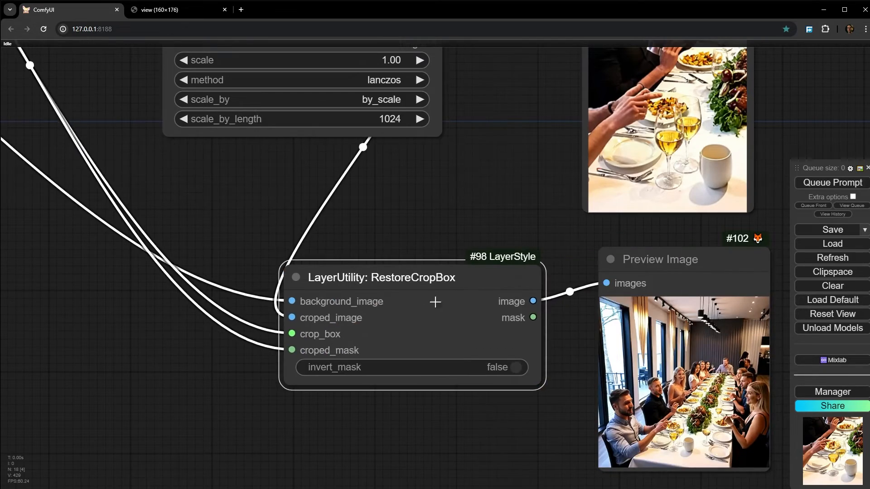
- Examine the restored full dinner image in RestoreCropBox's Preview Image node and the overall workflow layout
drag(517, 446, 241, 347)
scroll(351, 230, up, 15)
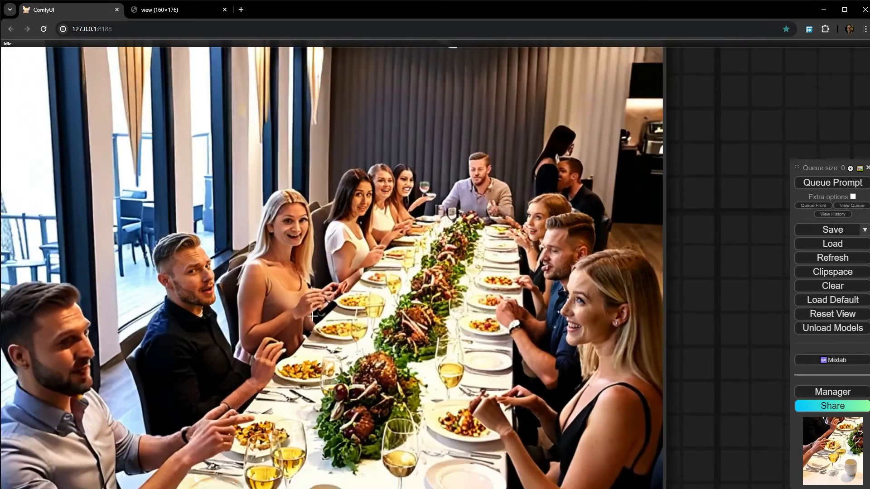
scroll(352, 230, down, 15)
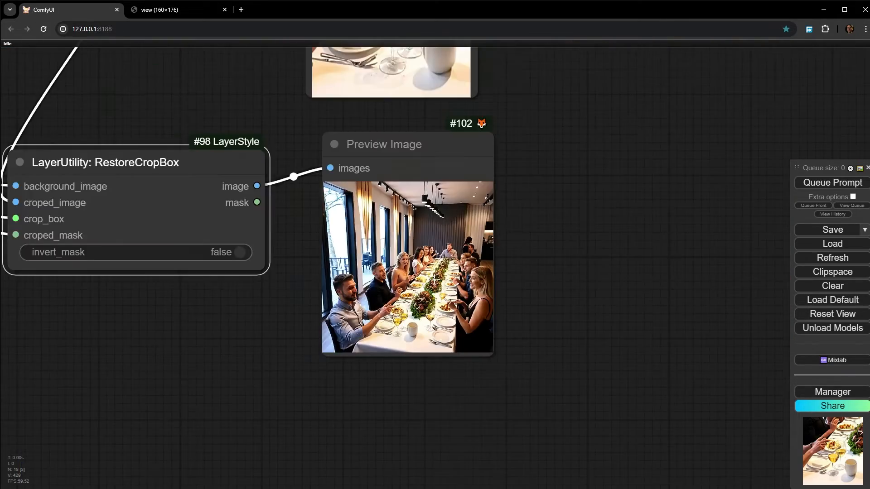
scroll(453, 317, down, 2)
drag(167, 212, 349, 384)
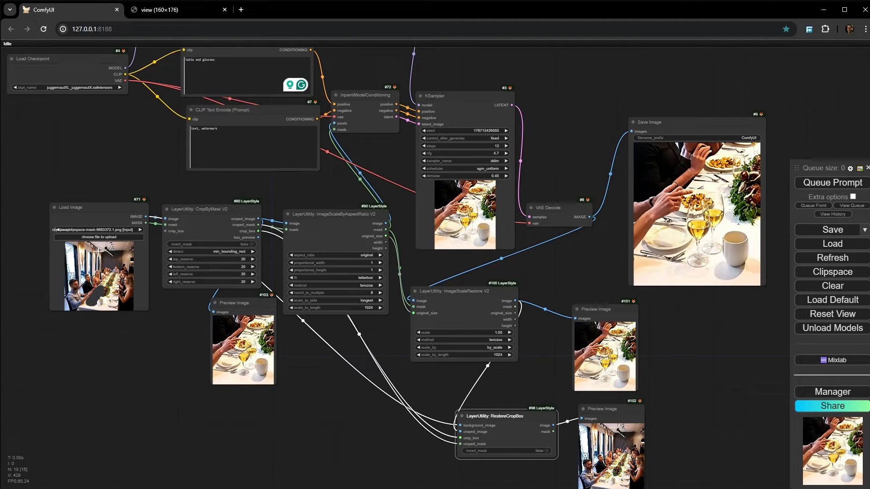
- Nudge the ImageScaleByAspectRatio V2 and ImageScaleRestore V2 nodes upward and shrink the KSampler node
scroll(89, 284, up, 10)
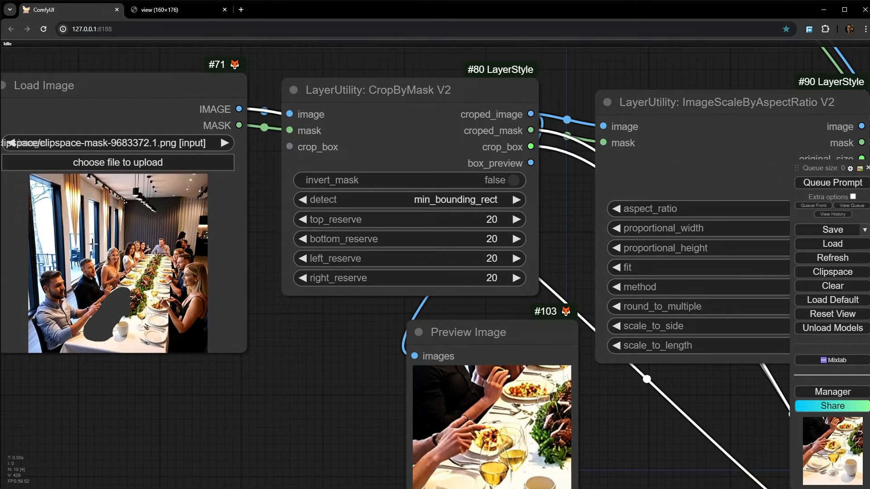
scroll(93, 244, down, 5)
drag(474, 158, 456, 150)
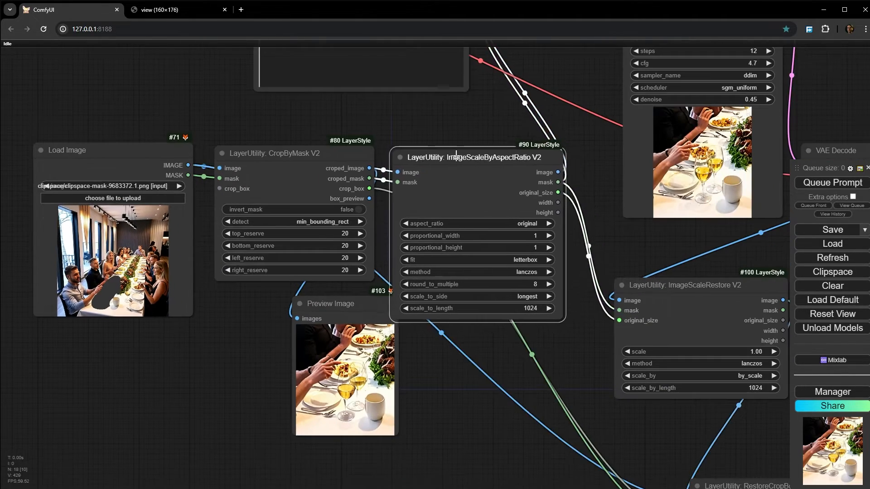
drag(667, 287, 660, 248)
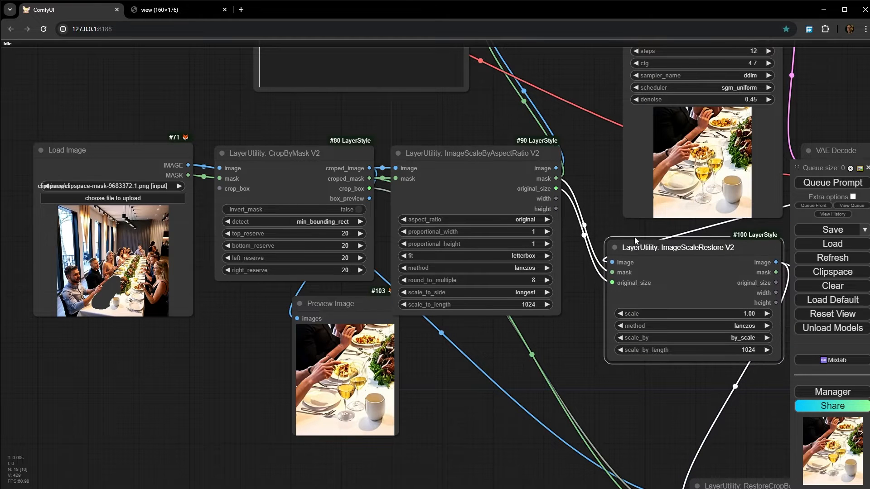
drag(584, 188, 316, 214)
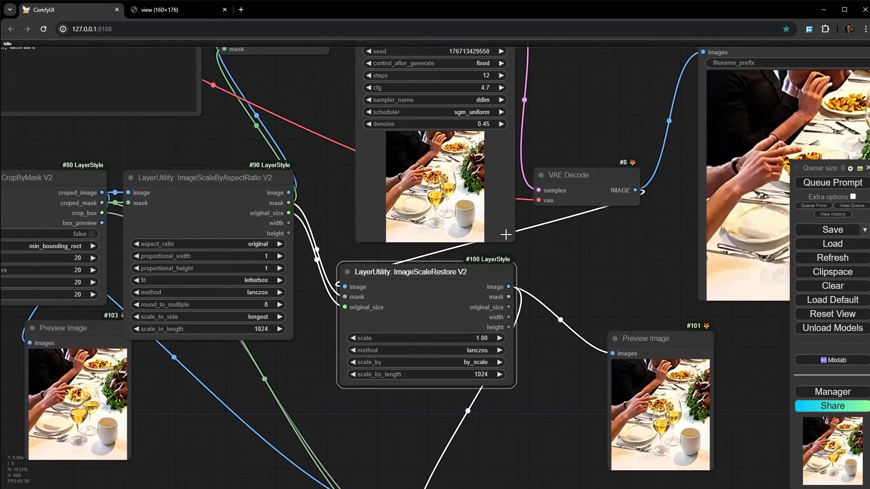
drag(512, 243, 468, 211)
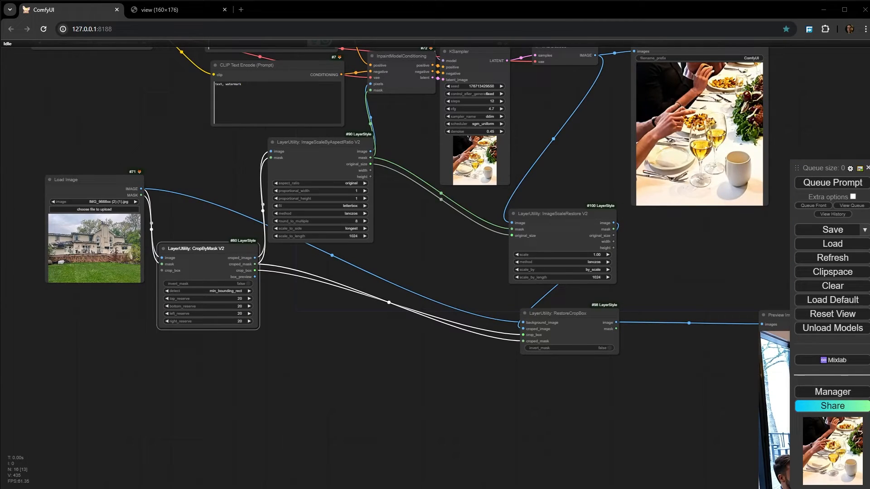
- View the Load Image node's house photo IMG_9668xx (2) (1).jpg at full size in a browser tab and close that tab
scroll(115, 273, up, 8)
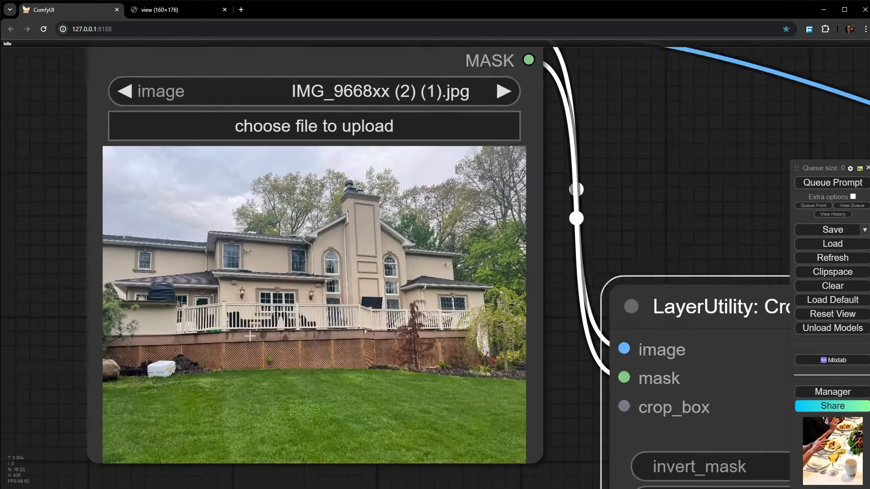
scroll(249, 336, up, 1)
right_click(250, 336)
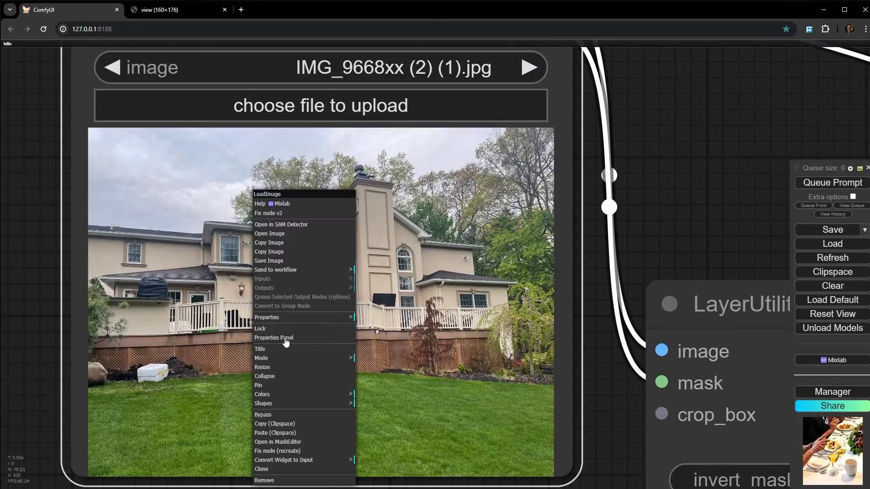
click(291, 239)
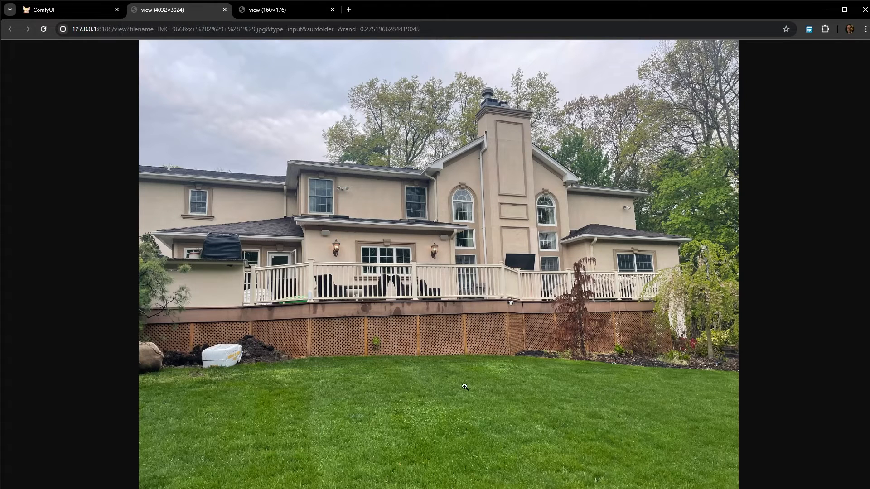
middle_click(172, 10)
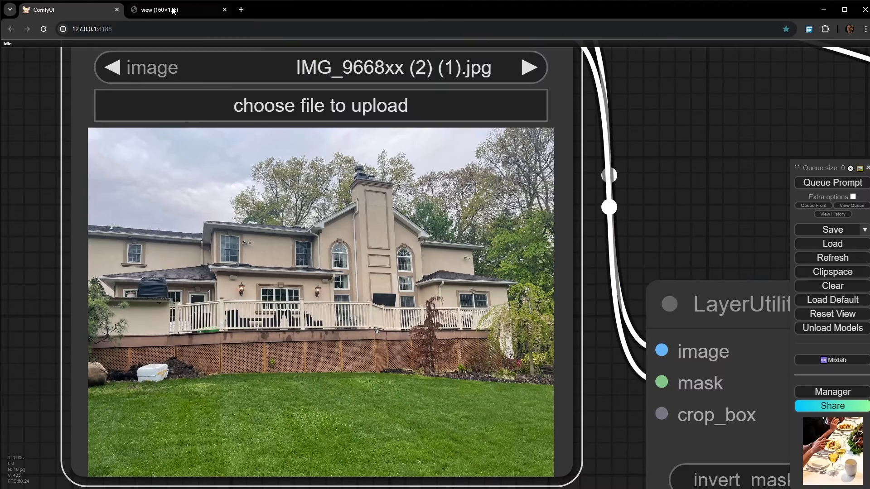
- Open the Load Image node's house photo in the mask editor and raise the brush thickness to its maximum
middle_click(172, 10)
scroll(437, 290, down, 10)
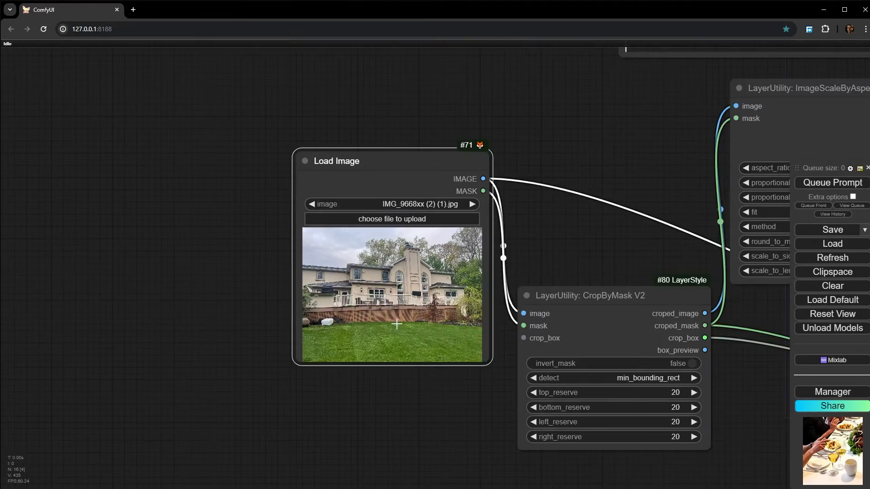
scroll(396, 324, up, 15)
drag(474, 324, 287, 247)
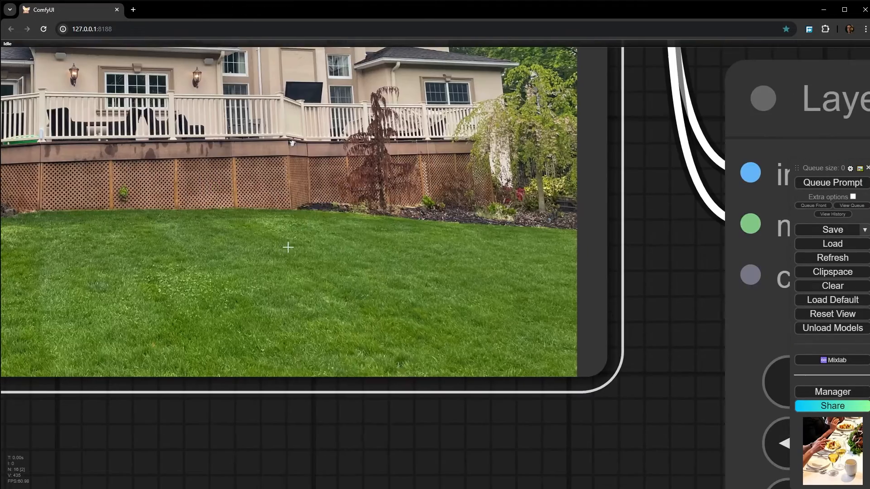
right_click(287, 246)
click(321, 442)
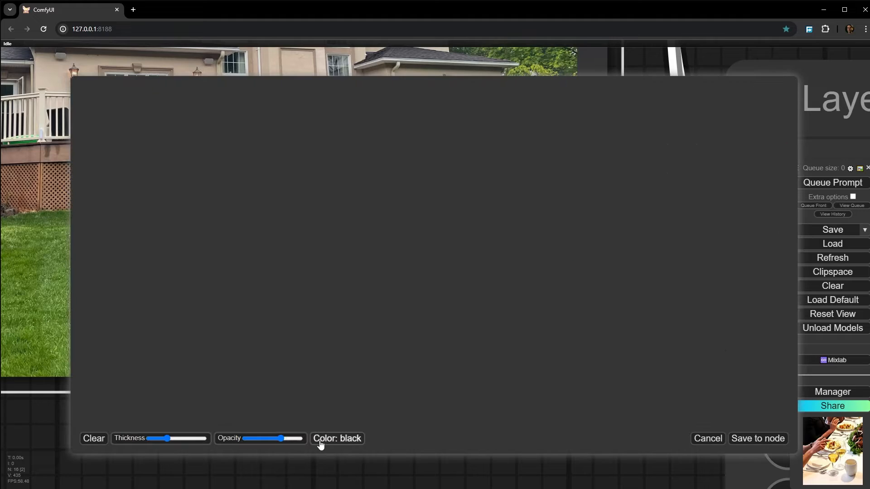
scroll(508, 271, up, 8)
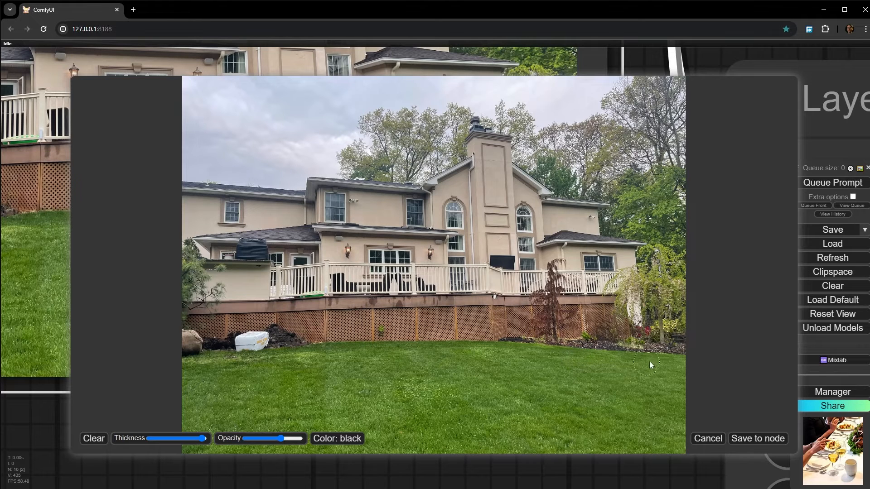
- Paint a large rounded mask over the right part of the lawn, below the reddish-brown tree, and save it to the node
drag(627, 357, 529, 348)
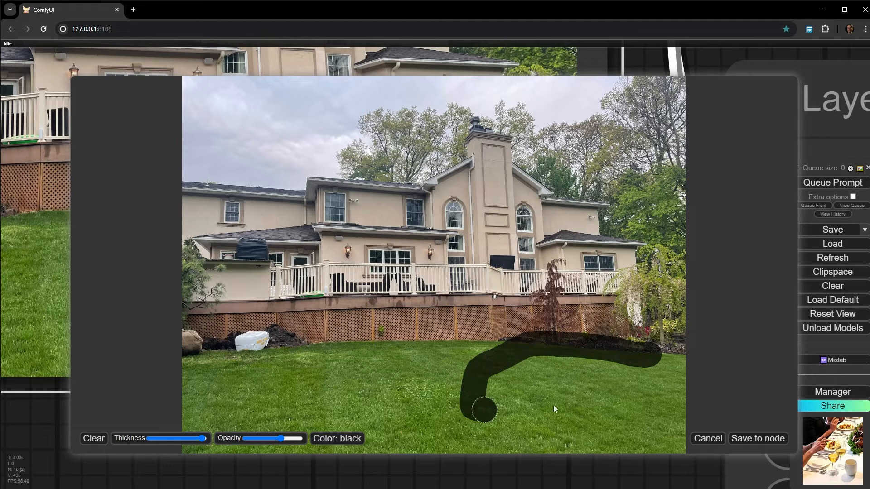
mouse_move(553, 406)
mouse_down()
mouse_move(652, 388)
mouse_move(537, 376)
mouse_move(547, 357)
mouse_move(621, 365)
mouse_move(589, 387)
mouse_move(513, 403)
mouse_up()
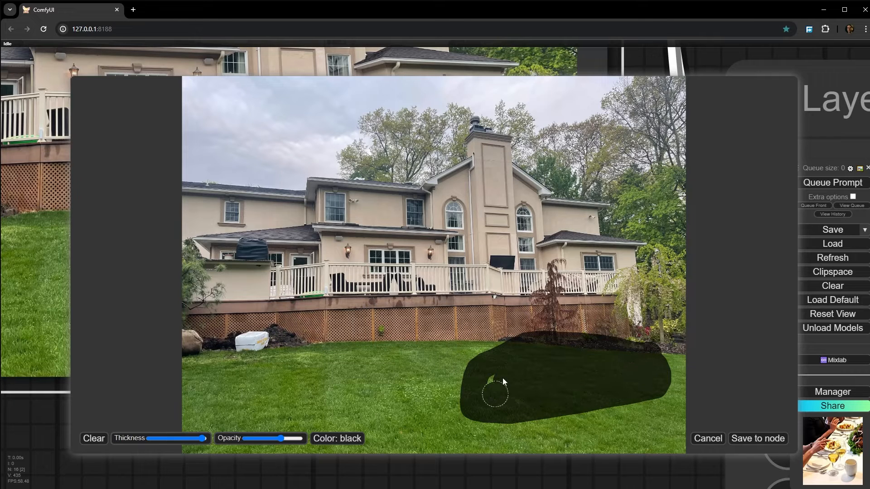
mouse_move(518, 339)
mouse_down()
mouse_move(467, 367)
mouse_move(467, 410)
mouse_move(620, 409)
mouse_move(670, 361)
mouse_move(612, 334)
mouse_move(501, 337)
mouse_up()
mouse_move(493, 428)
mouse_down()
mouse_move(621, 412)
mouse_move(631, 382)
mouse_up()
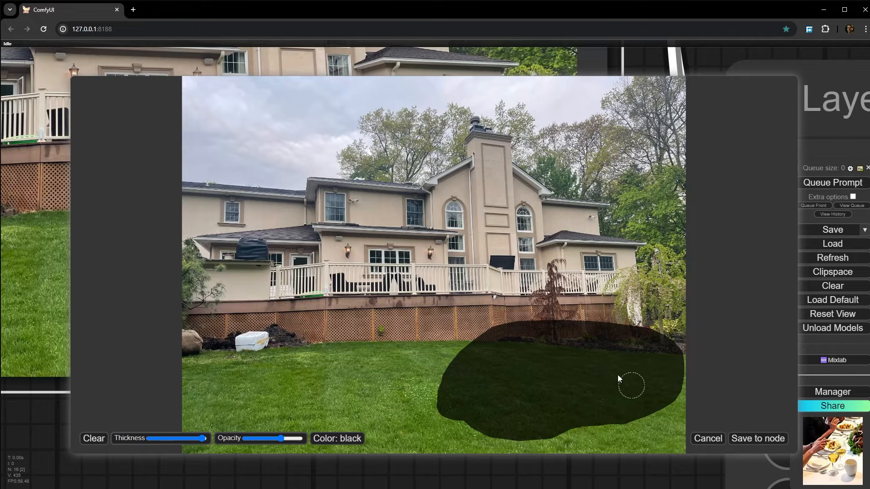
click(756, 438)
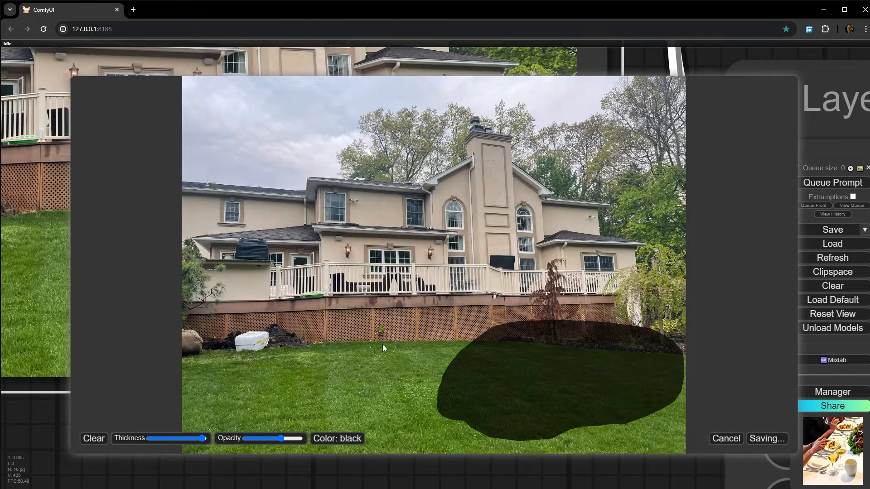
- Replace the positive CLIP Text Encode prompt with "a car parked in front of a house"
scroll(335, 376, down, 5)
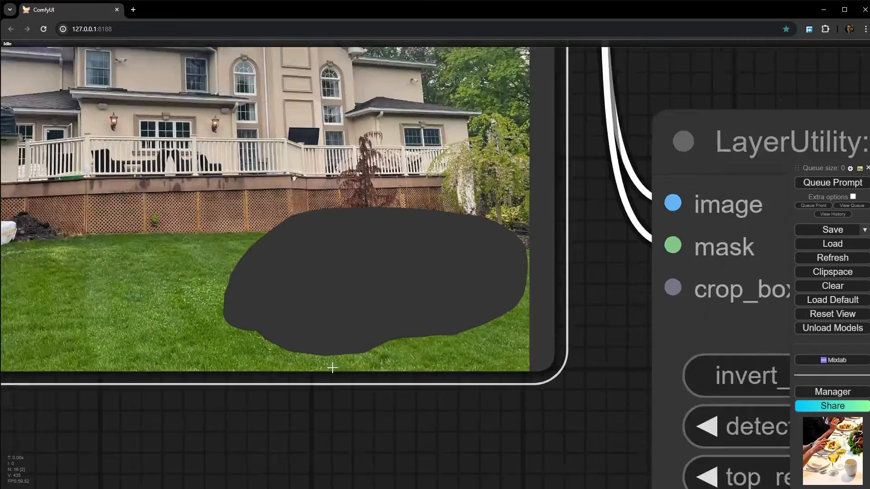
drag(463, 400, 88, 263)
scroll(194, 249, down, 4)
drag(554, 140, 515, 461)
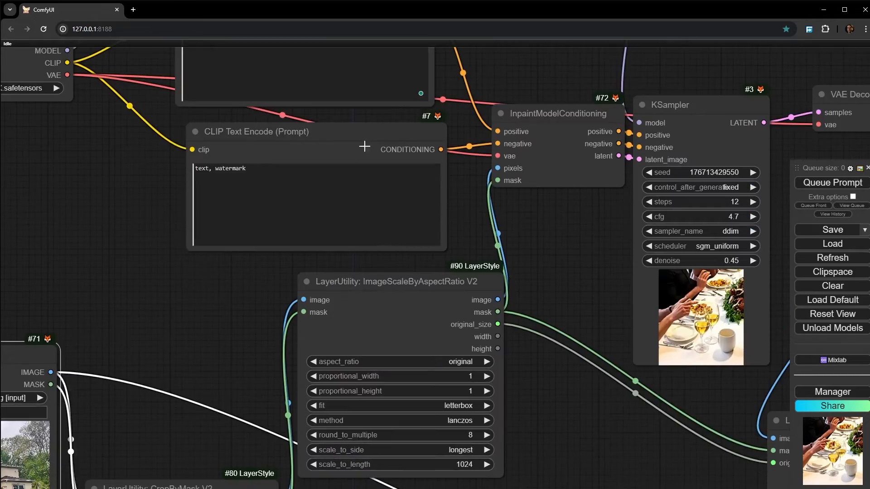
drag(487, 54, 684, 411)
scroll(383, 276, up, 6)
drag(405, 298, 182, 292)
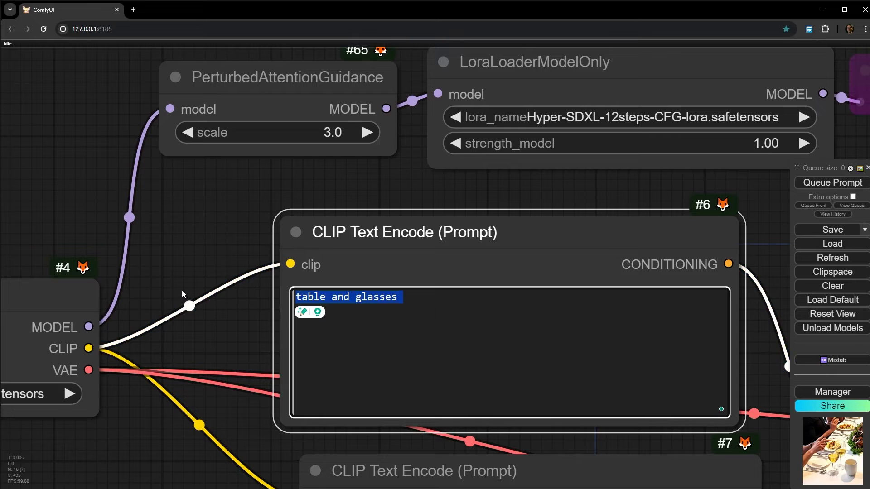
text(a cae)
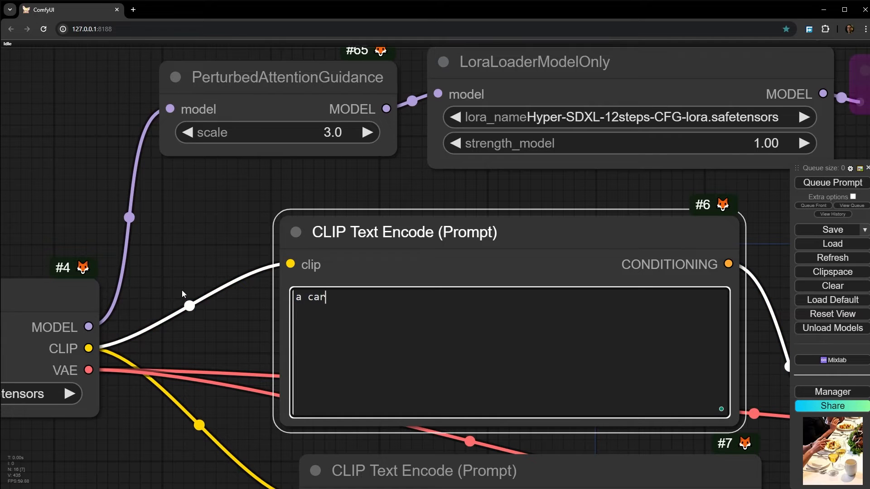
text( parked in front of )
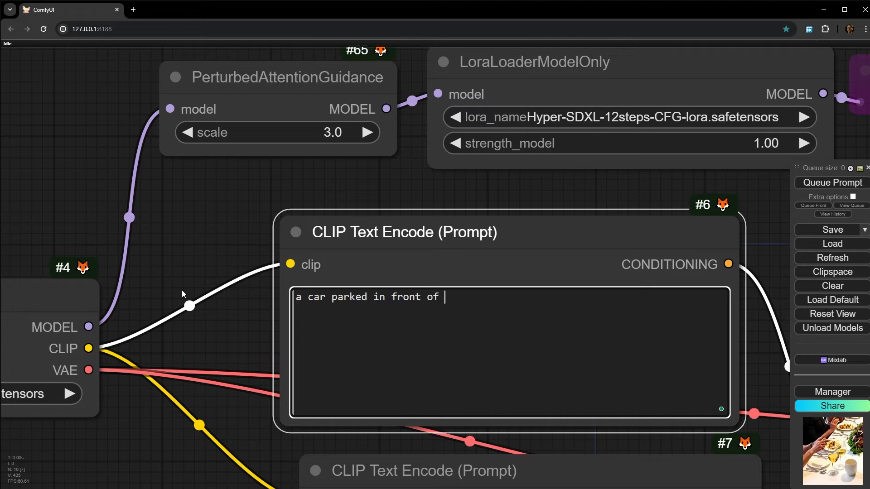
text(a house)
click(156, 335)
- Examine the CropByMask V2 node and the scaling settings of the ImageScaleByAspectRatio V2 node, including scale_to_length
scroll(176, 347, down, 10)
drag(195, 461, 221, 149)
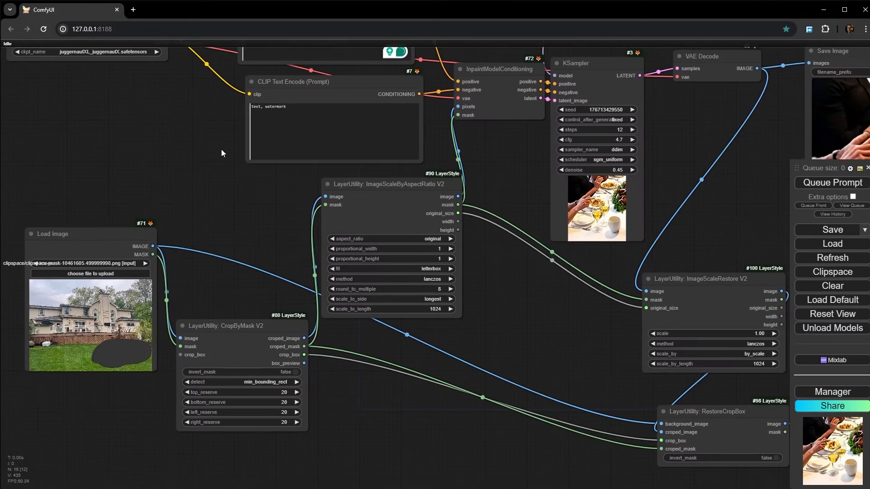
scroll(274, 358, up, 5)
click(255, 286)
scroll(258, 281, up, 1)
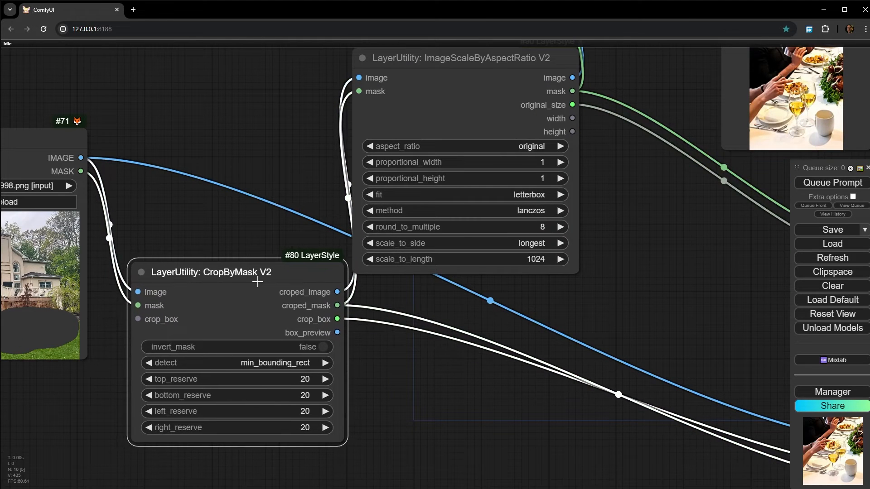
drag(656, 289, 588, 356)
click(419, 127)
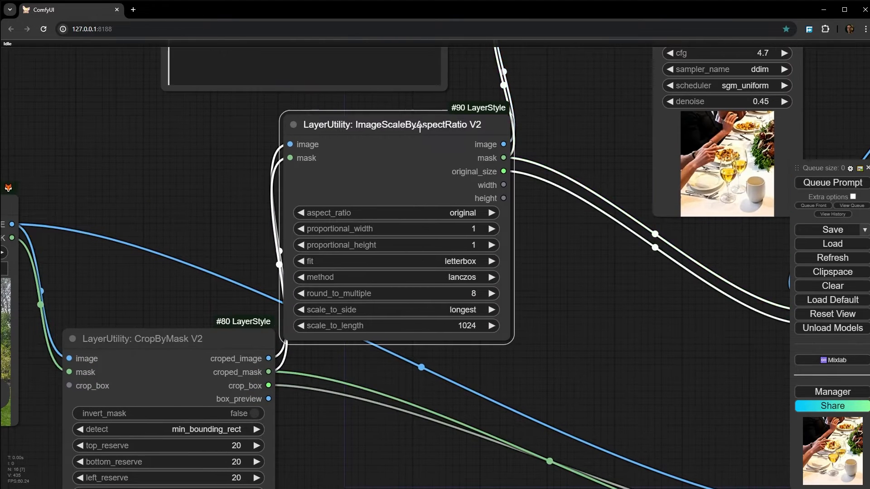
scroll(447, 315, up, 7)
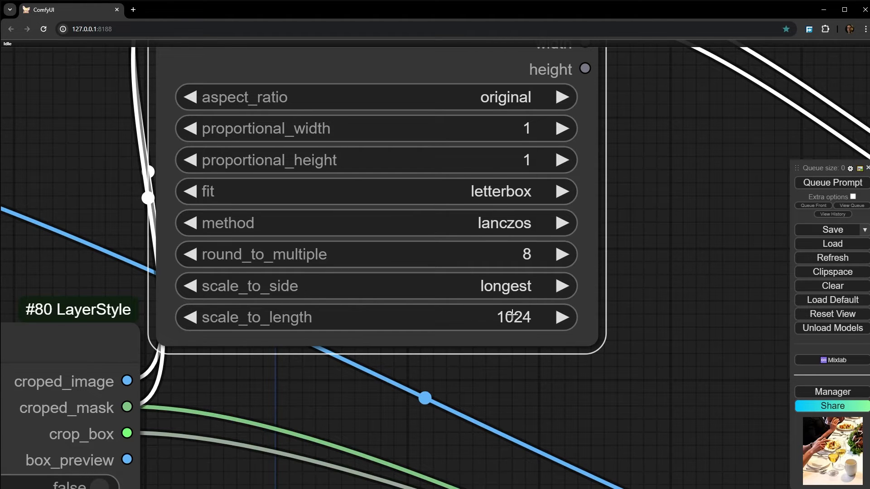
scroll(512, 314, up, 4)
scroll(512, 314, down, 15)
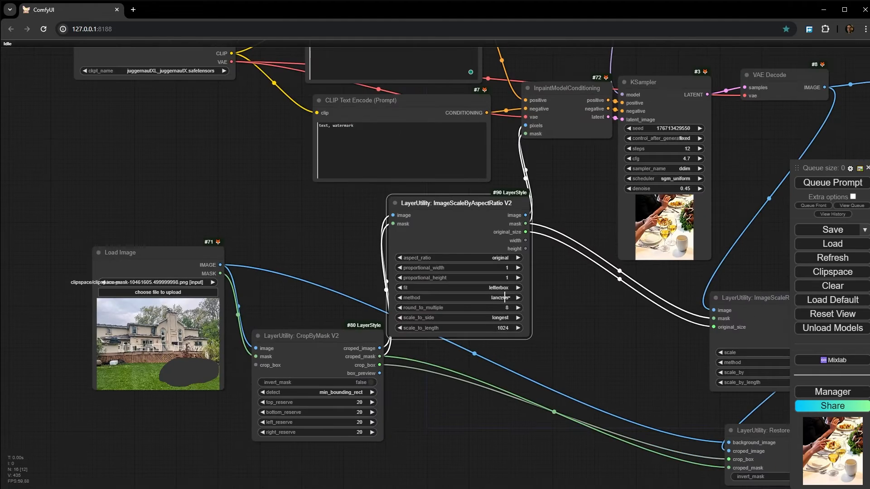
- Nudge the ImageScaleByAspectRatio V2 node slightly downward and set the KSampler's denoise to 1.00
drag(452, 217, 453, 222)
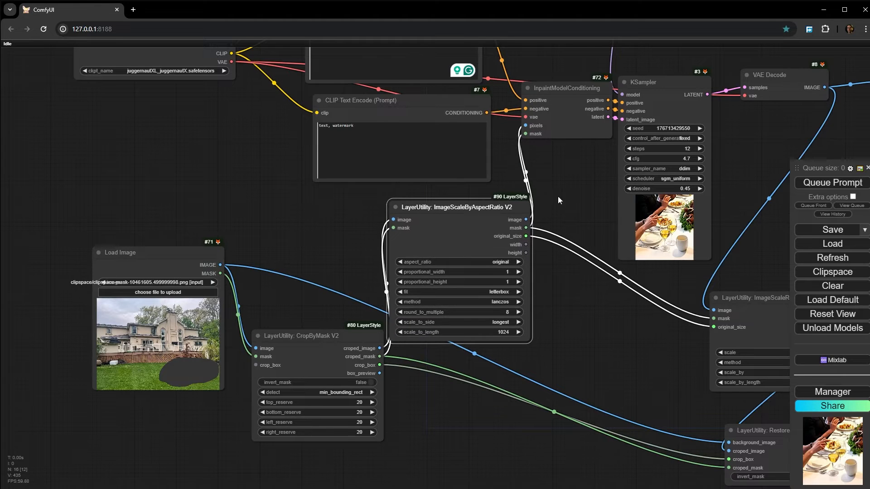
drag(578, 193, 386, 254)
scroll(386, 250, up, 4)
drag(364, 131, 358, 151)
drag(525, 358, 415, 270)
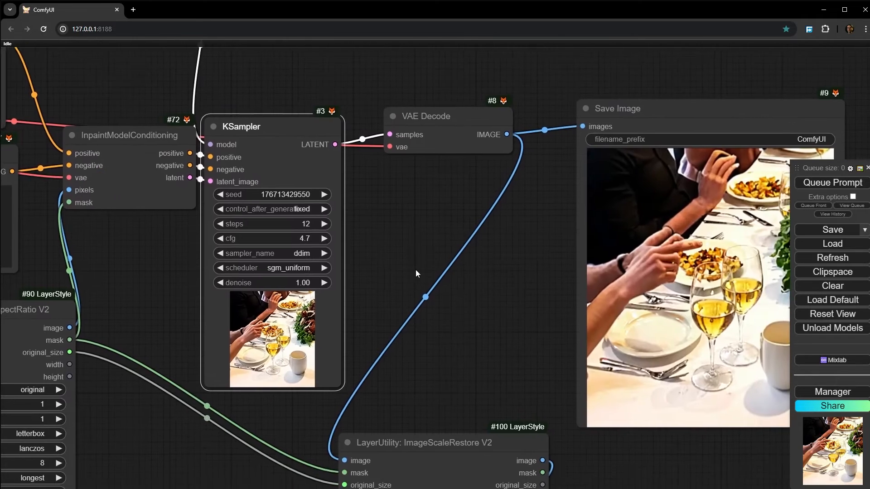
- Queue only the Save Image output node to generate the inpainted crop of the house photo
scroll(415, 271, down, 4)
right_click(604, 278)
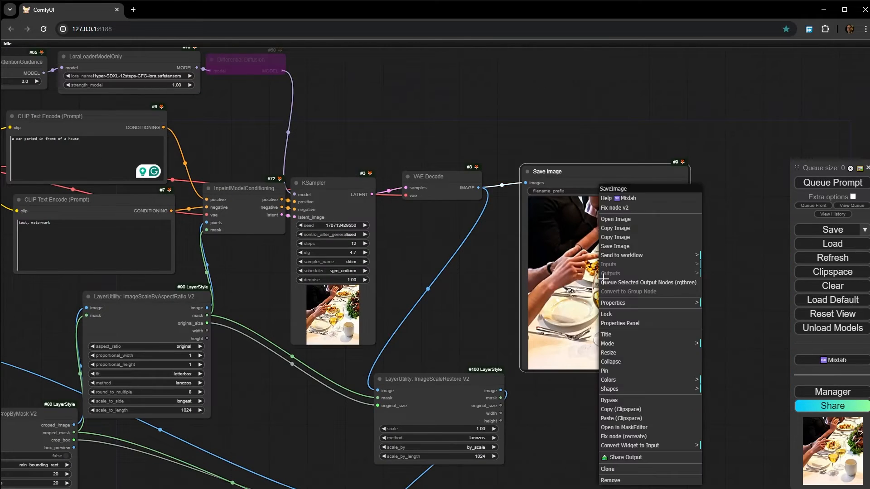
click(636, 283)
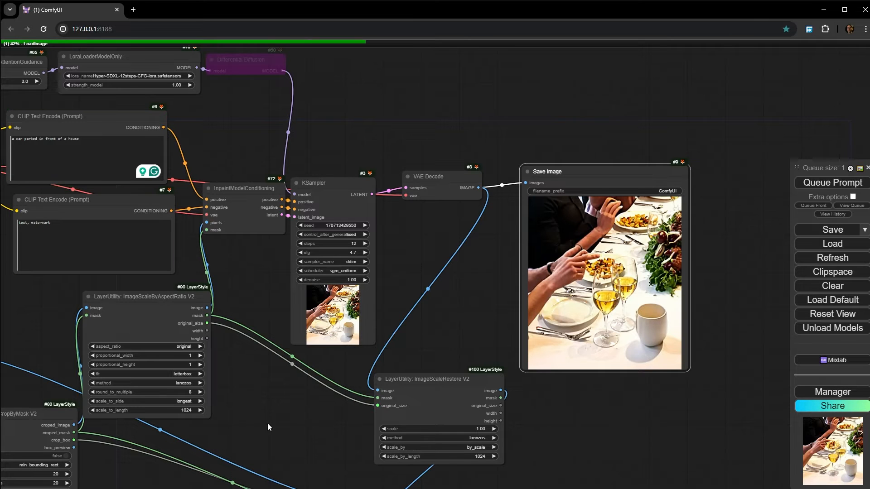
- Follow the run through the nodes and examine the inpainted crop in the KSampler preview and the Save Image node
drag(268, 423, 494, 316)
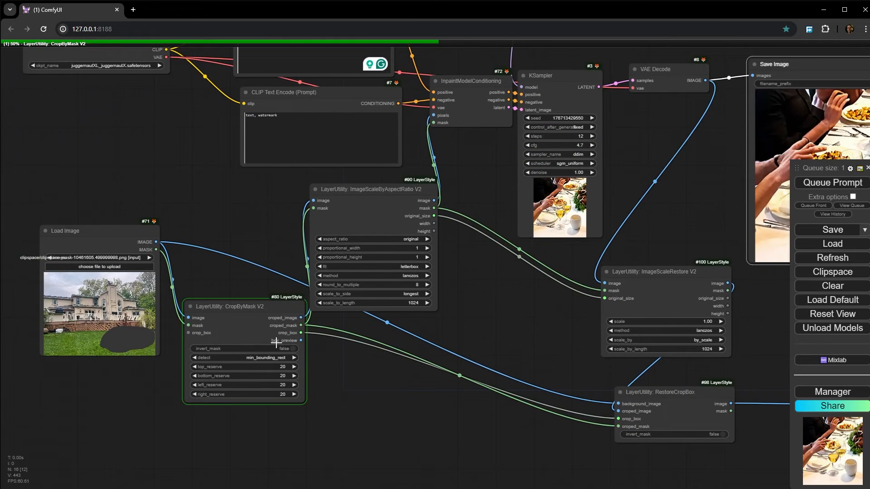
scroll(240, 324, up, 7)
scroll(611, 285, down, 2)
drag(566, 297, 122, 472)
scroll(400, 320, up, 5)
scroll(375, 326, up, 6)
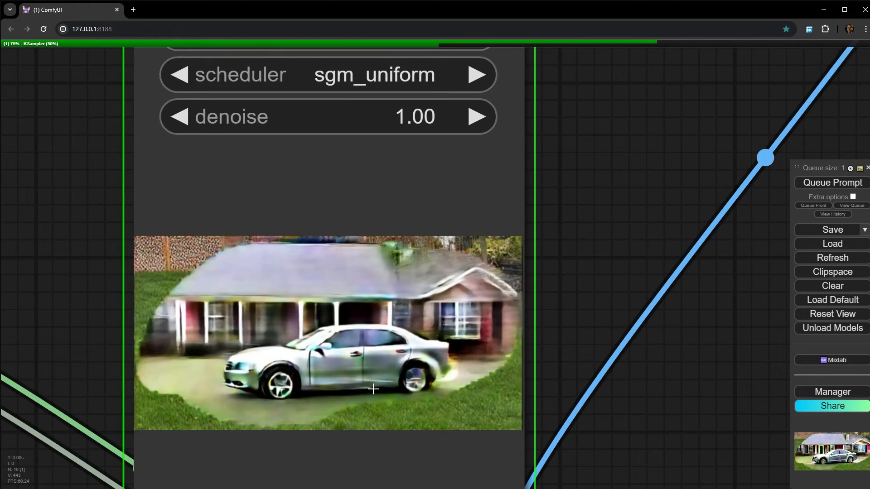
scroll(369, 391, up, 5)
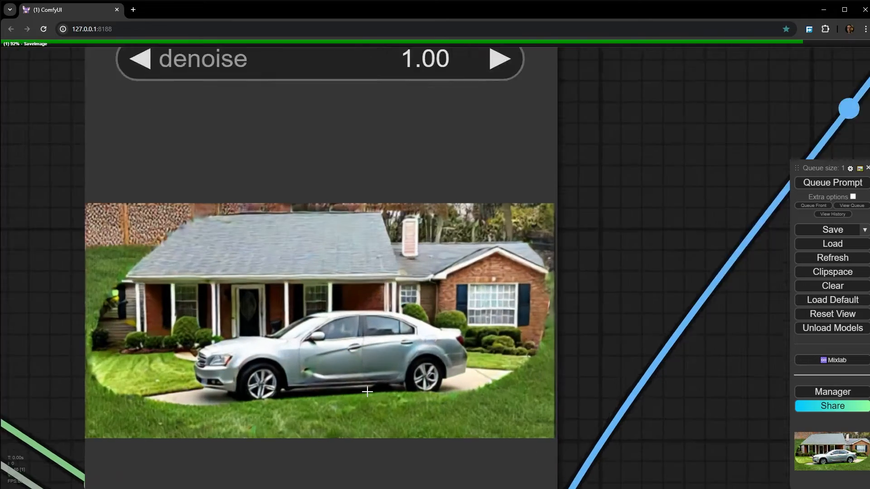
scroll(332, 358, down, 10)
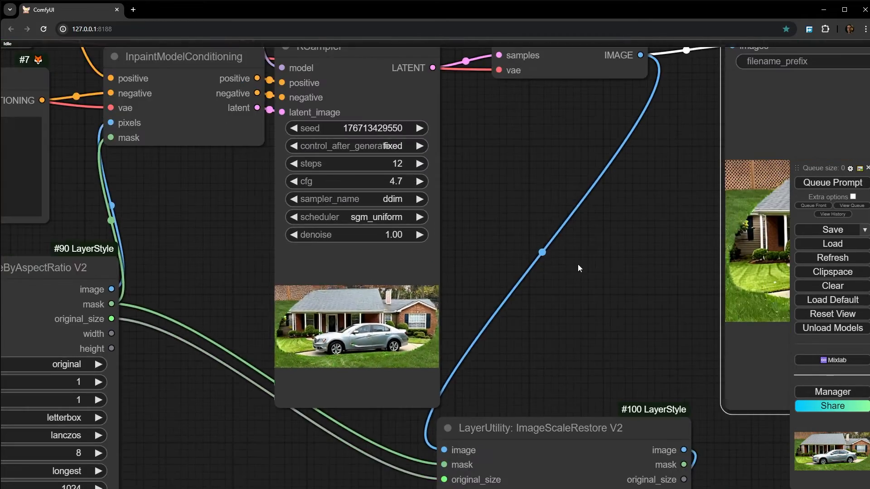
drag(672, 299, 205, 286)
scroll(468, 258, up, 1)
scroll(445, 268, down, 11)
- Queue only RestoreCropBox's Preview Image node to composite the inpainted crop back into the full house photo
drag(445, 360, 231, 125)
right_click(340, 263)
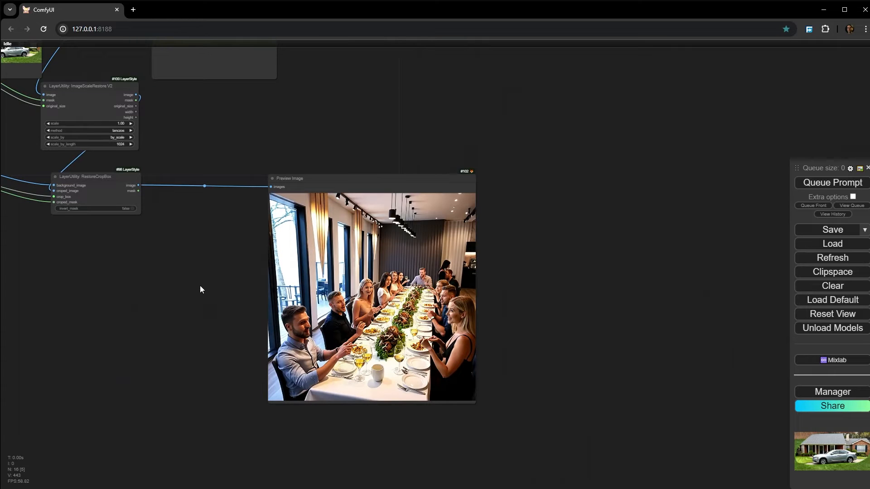
right_click(385, 279)
click(408, 291)
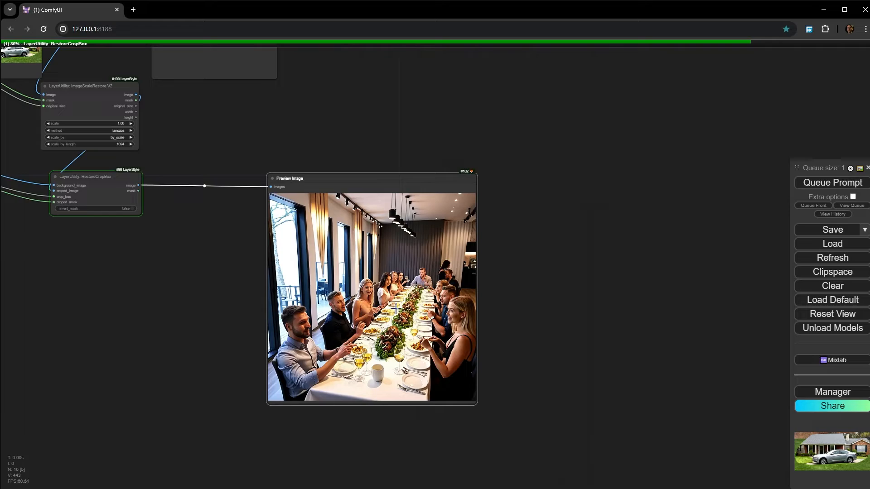
- Examine the restored full house photo in the Preview Image node, especially the edges and detail of the inpainted area
scroll(390, 283, up, 8)
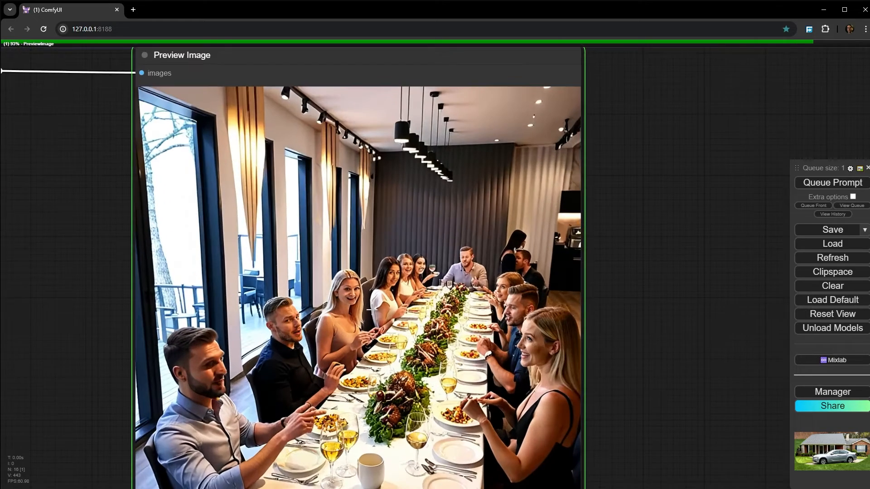
scroll(472, 374, up, 5)
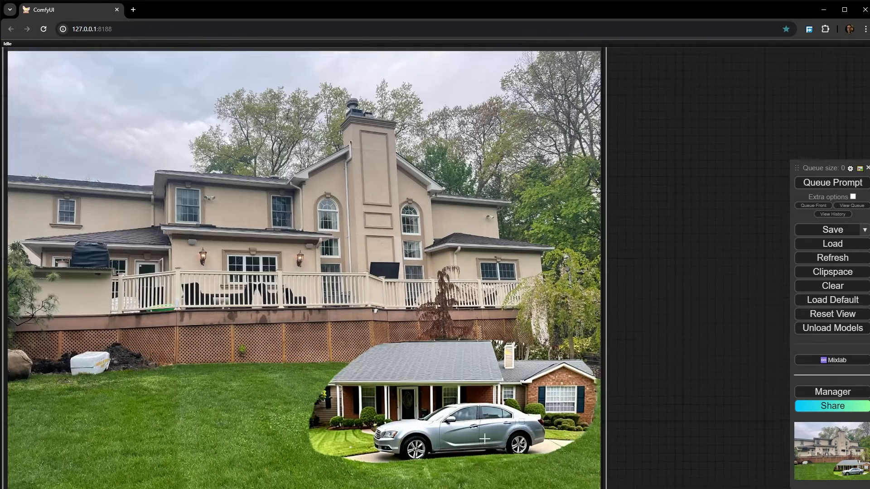
scroll(383, 311, up, 4)
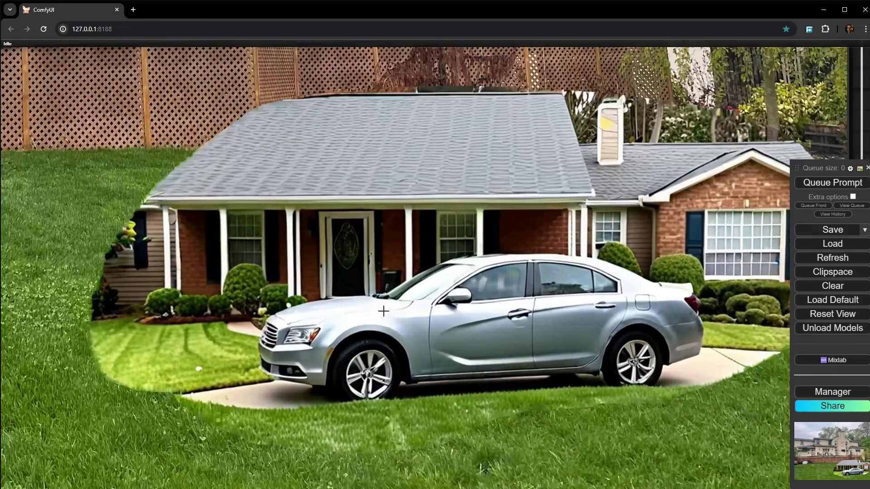
scroll(384, 312, down, 4)
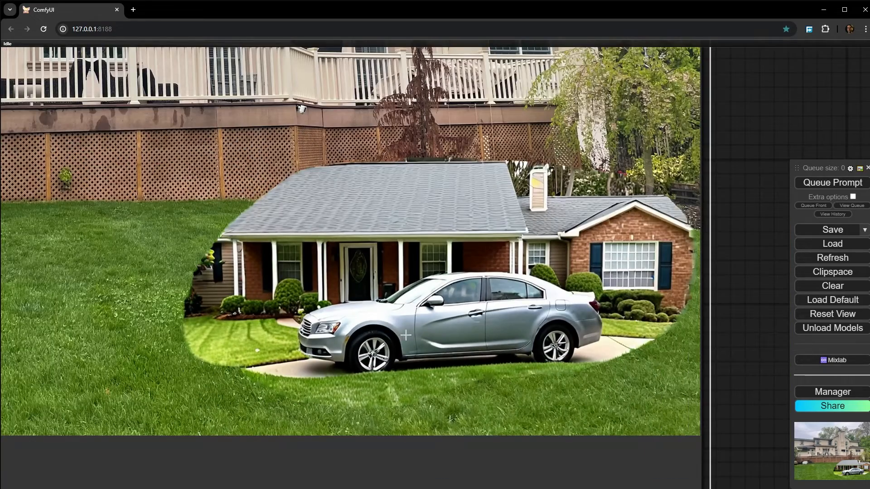
drag(417, 313, 384, 351)
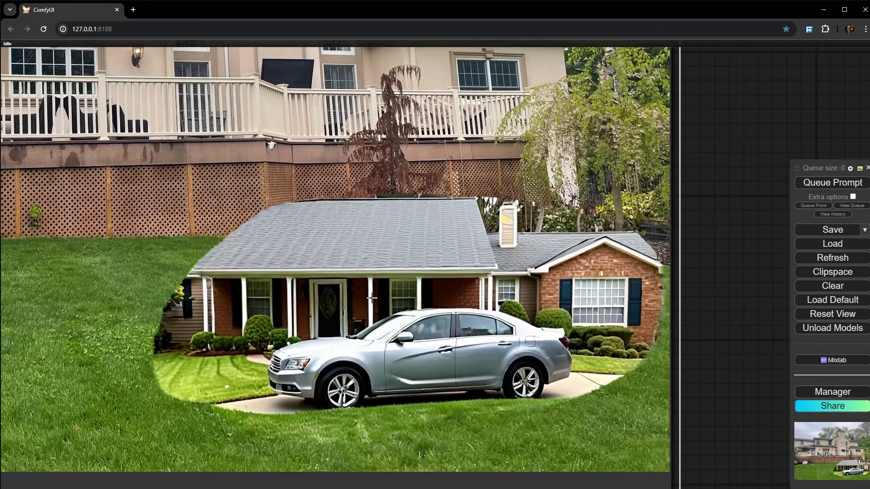
drag(77, 149, 122, 199)
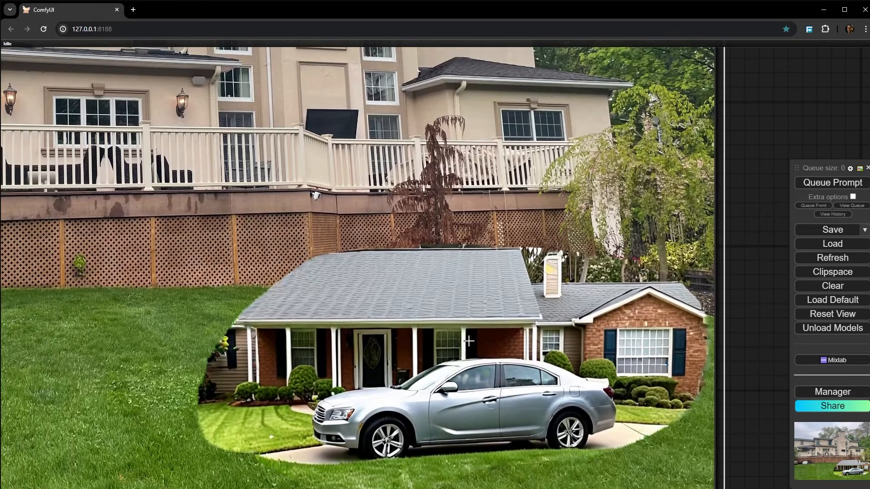
drag(303, 381, 307, 250)
scroll(226, 265, up, 1)
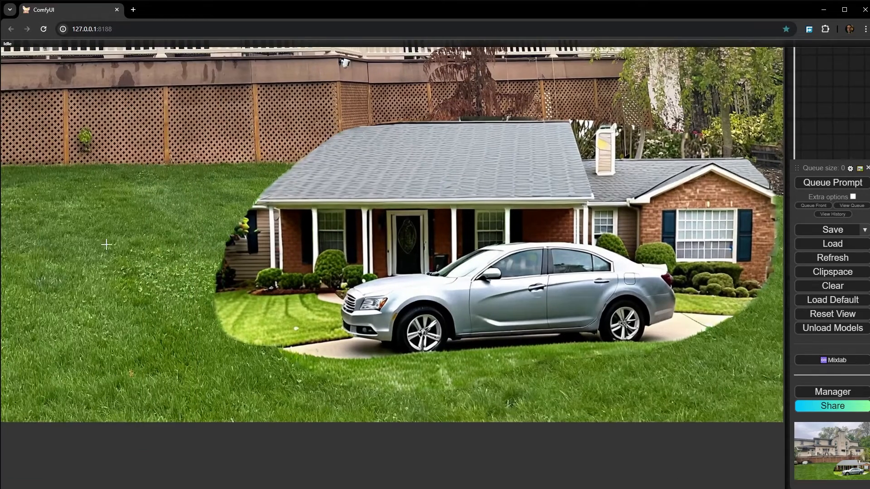
- Compare the inpainted house and car with the surrounding lawn and original building in the restored full photo
scroll(254, 317, down, 5)
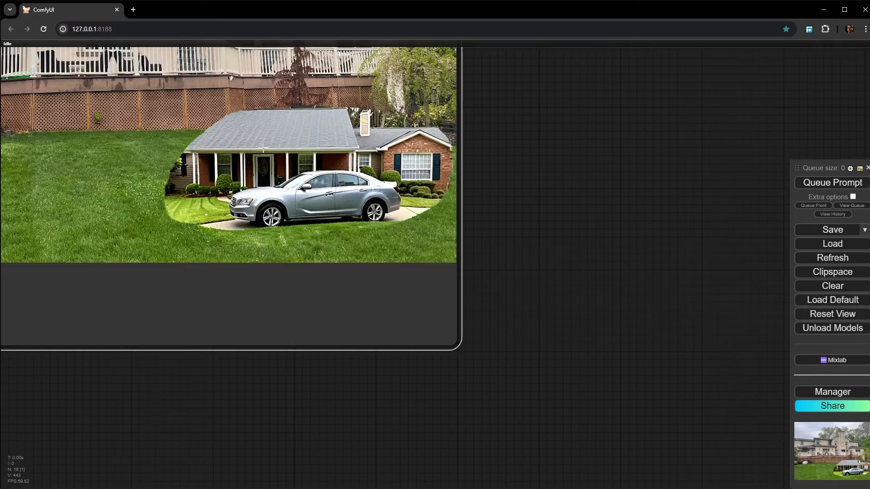
drag(263, 148, 430, 280)
scroll(339, 213, down, 4)
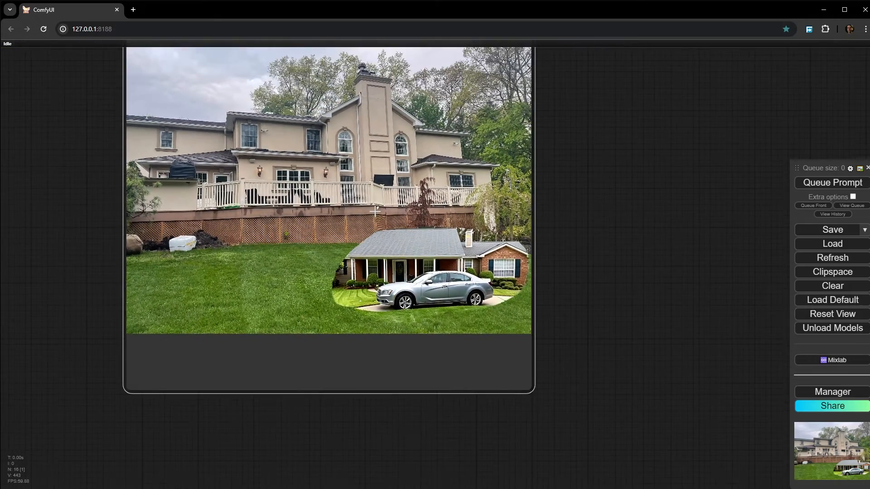
scroll(390, 282, up, 5)
scroll(389, 282, up, 4)
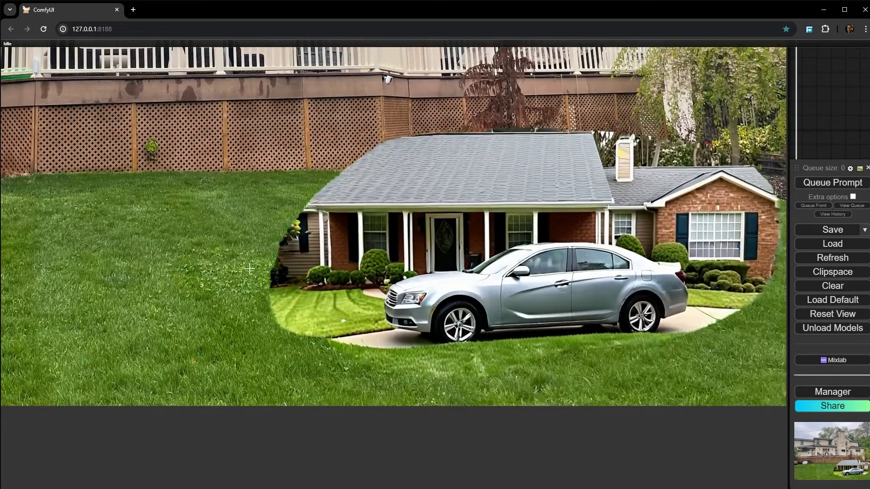
scroll(342, 277, down, 10)
scroll(278, 300, down, 9)
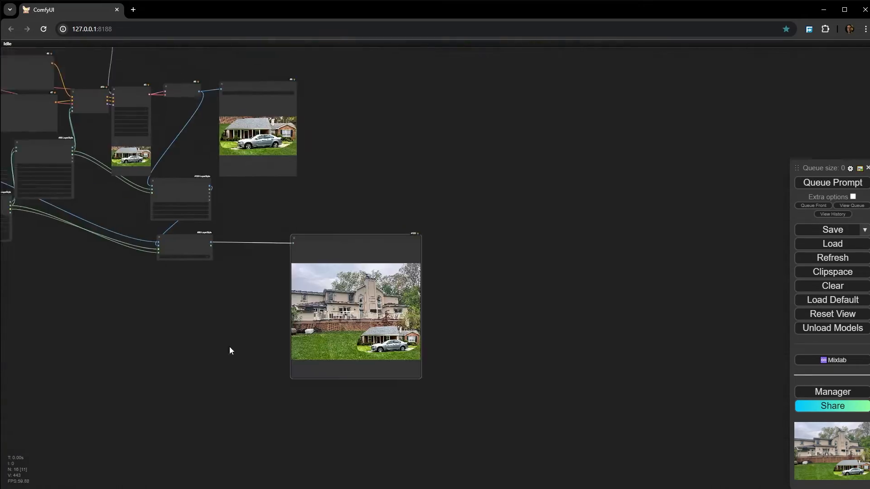
- Attach a Preview Image node to the croped_image output of the CropByMask V2 node
scroll(249, 301, up, 6)
drag(212, 239, 300, 325)
scroll(289, 324, up, 12)
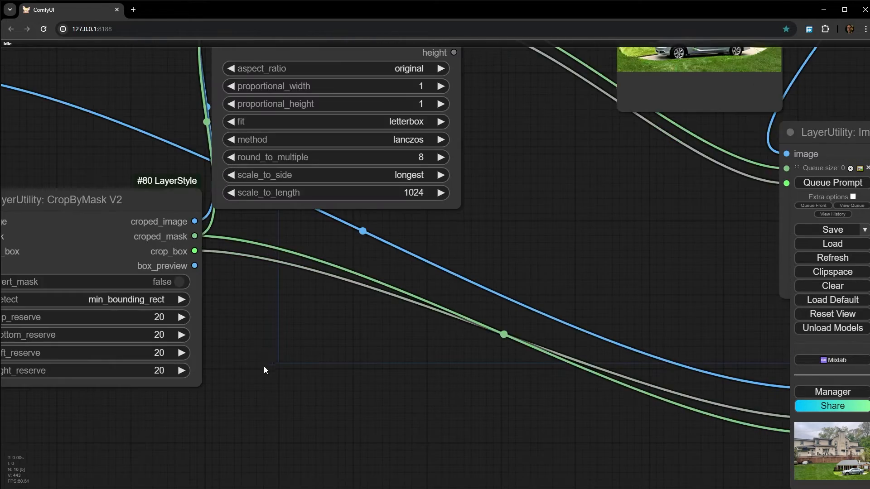
scroll(254, 365, down, 2)
drag(241, 365, 330, 308)
drag(321, 251, 456, 286)
drag(432, 224, 485, 319)
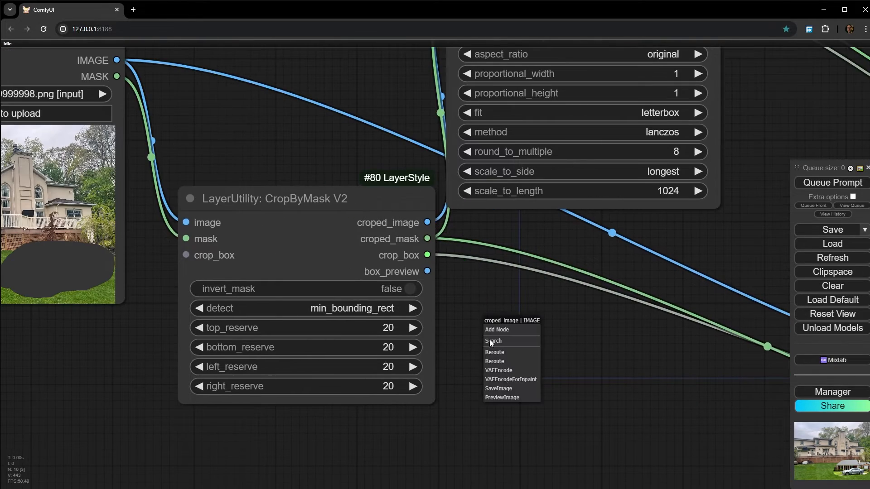
click(505, 398)
- Queue only the new Preview Image node and examine the cropped section of the house photo
right_click(561, 311)
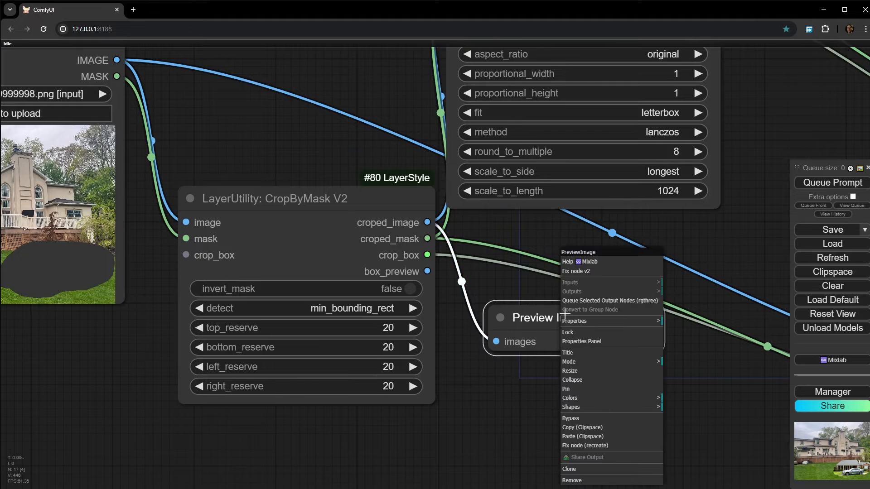
click(626, 303)
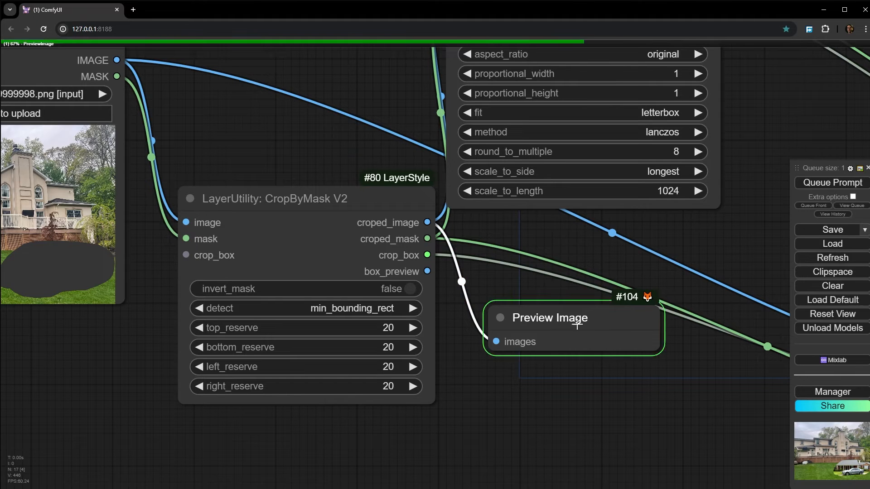
drag(428, 437, 355, 364)
scroll(425, 321, up, 5)
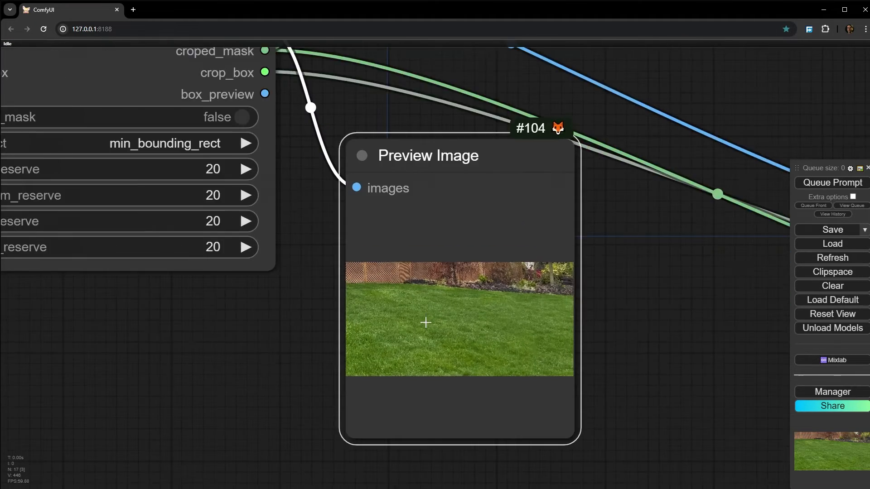
scroll(422, 287, down, 5)
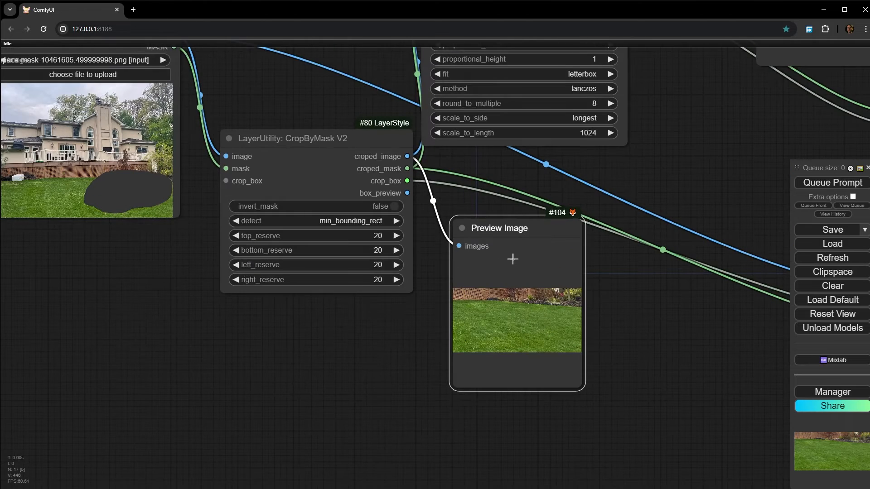
- Move the crop preview further from CropByMask V2 and attach a second Preview Image node to the box_preview output
drag(512, 258, 603, 214)
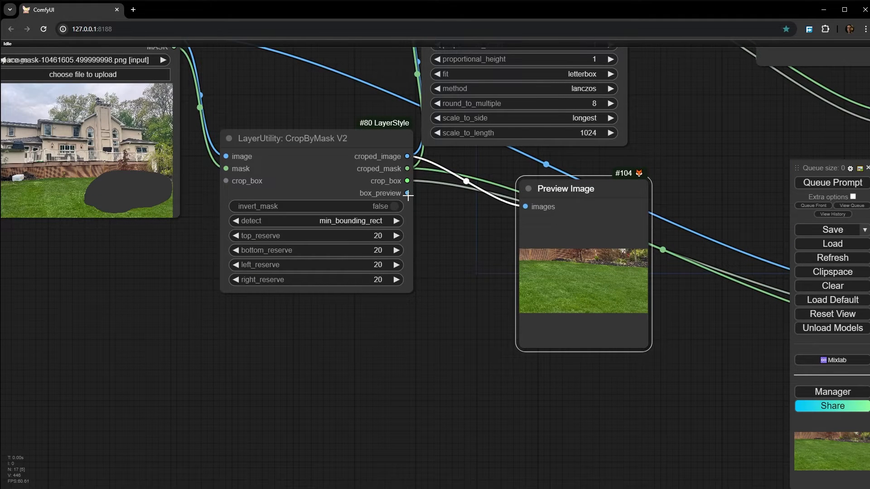
drag(407, 193, 438, 237)
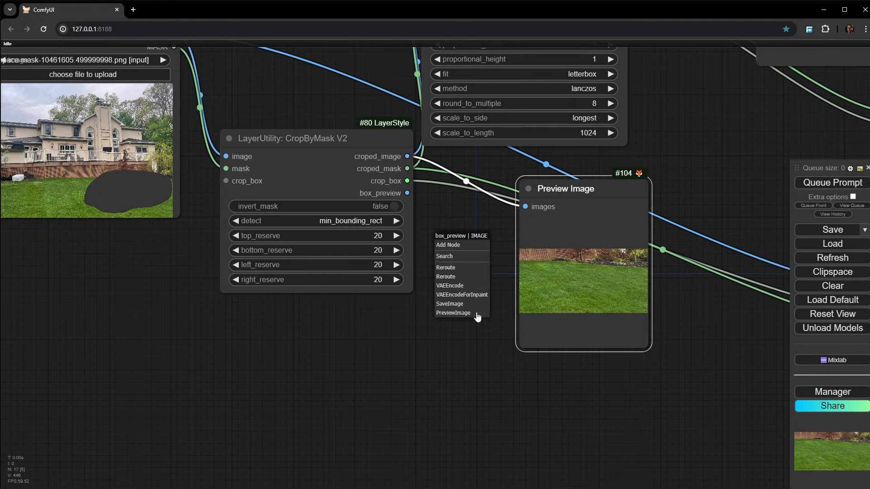
click(453, 316)
- Queue only the box_preview Preview Image node and examine the crop boxes drawn around the mask
right_click(472, 245)
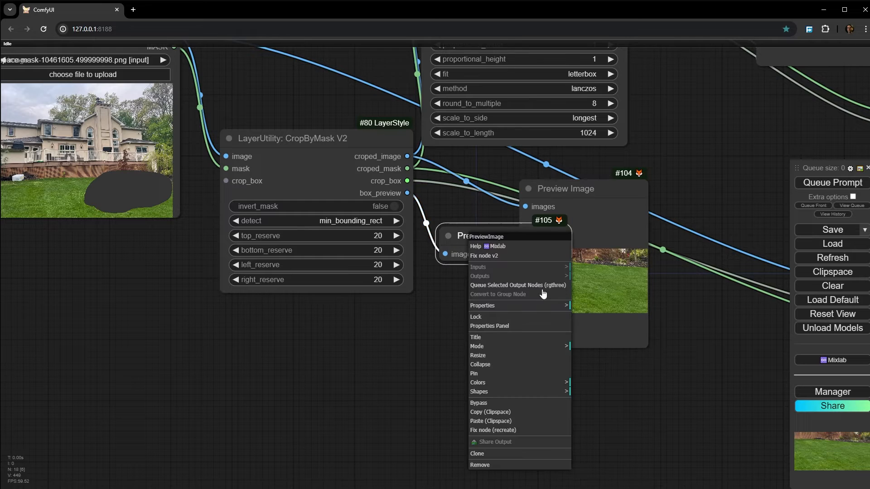
click(509, 285)
scroll(558, 382, up, 15)
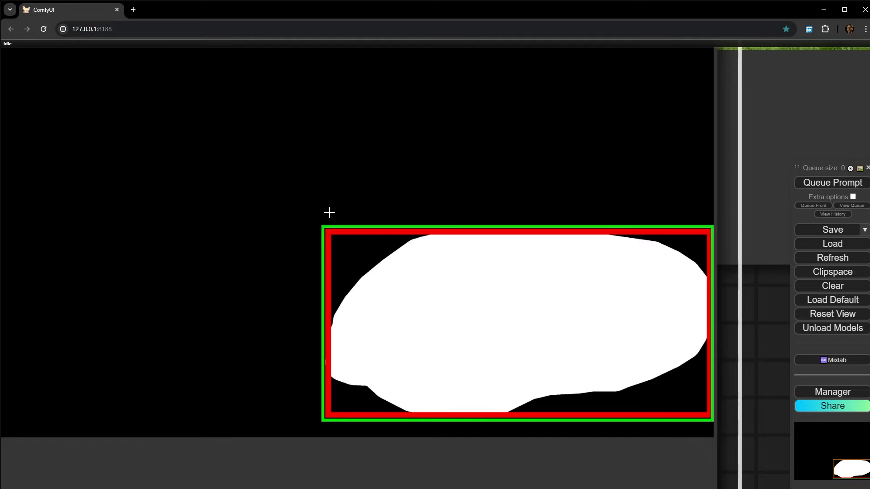
scroll(594, 285, down, 15)
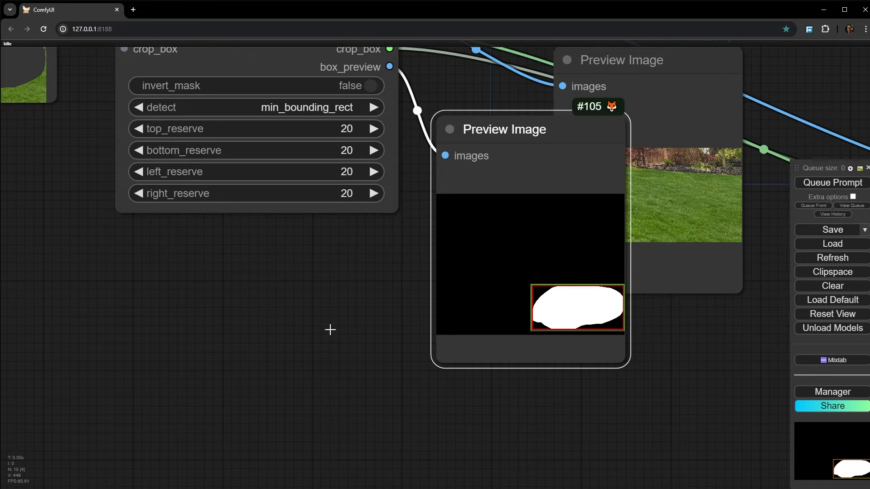
- Set top_reserve and bottom_reserve of CropByMask V2 to 300
drag(278, 336, 297, 407)
click(358, 202)
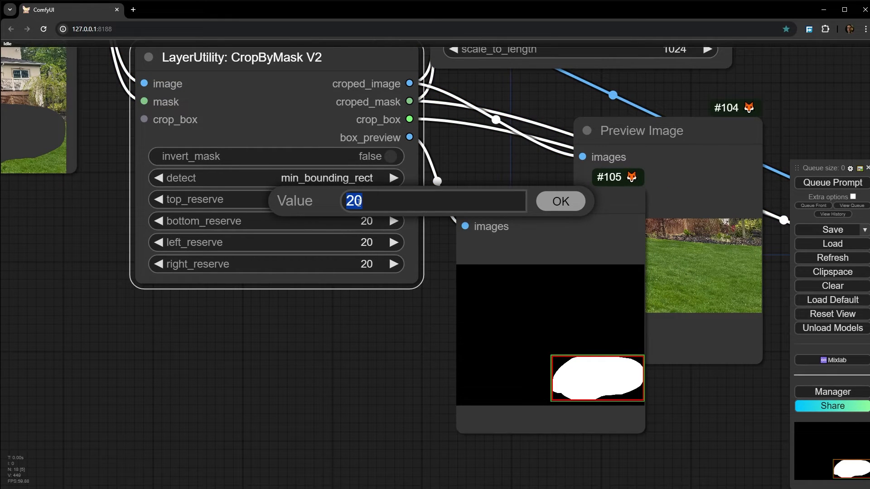
text(300)
key(Return)
click(358, 222)
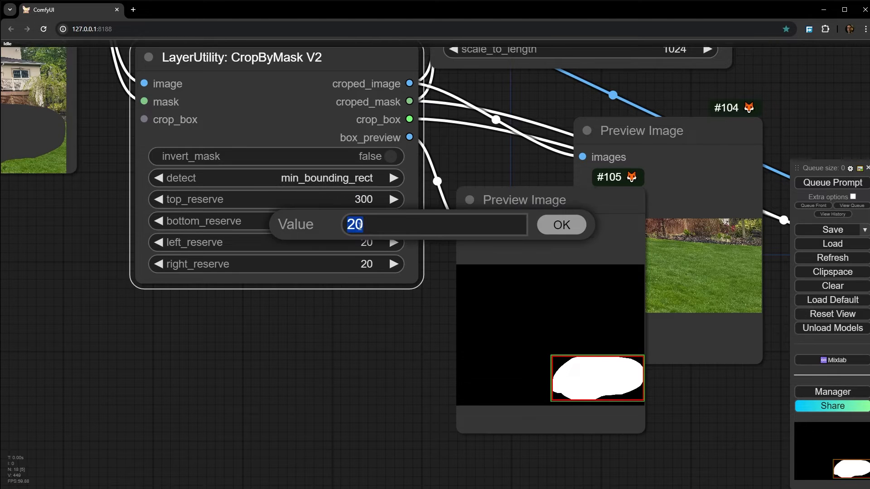
text(300)
key(Return)
- Set left_reserve and right_reserve of CropByMask V2 to 300
click(364, 245)
text(300)
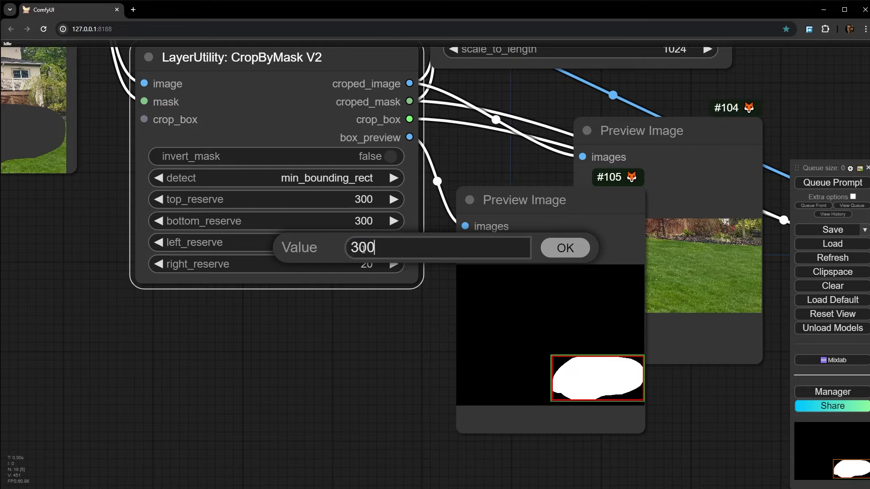
key(Return)
click(366, 264)
text(300)
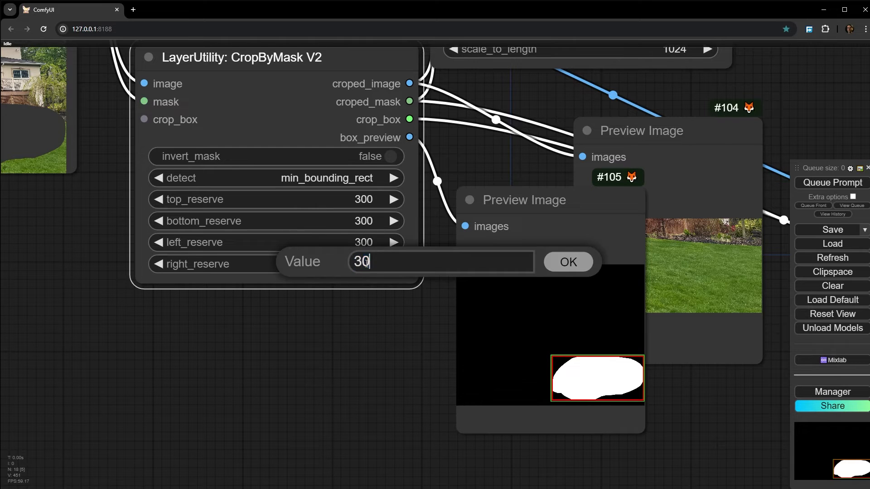
key(Return)
- Queue the box_preview Preview Image node again and examine the crop box's margin around the mask
right_click(580, 312)
click(624, 293)
drag(402, 372, 307, 371)
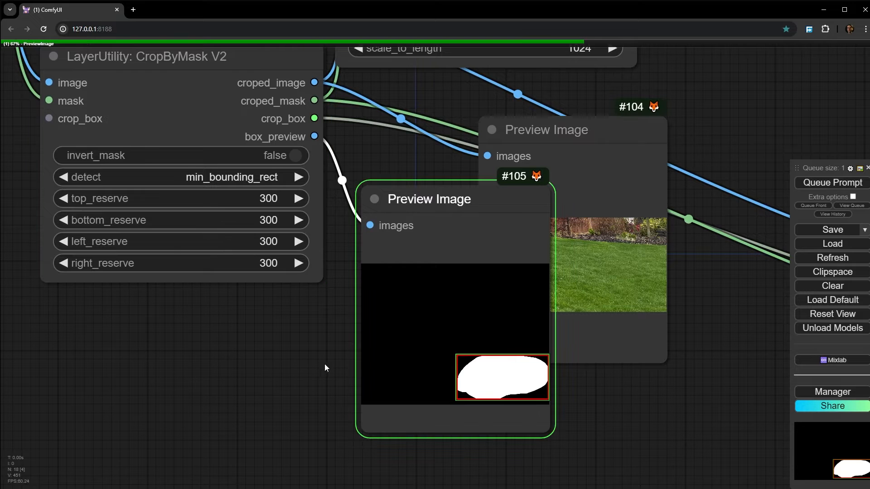
scroll(526, 392, up, 10)
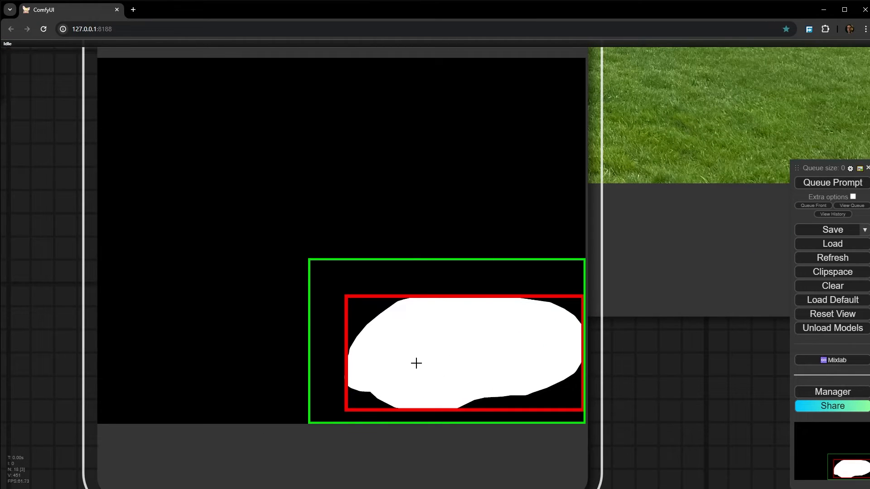
scroll(416, 361, down, 10)
- Queue the croped_image Preview Image node again and examine how much of the yard the crop covers
right_click(534, 265)
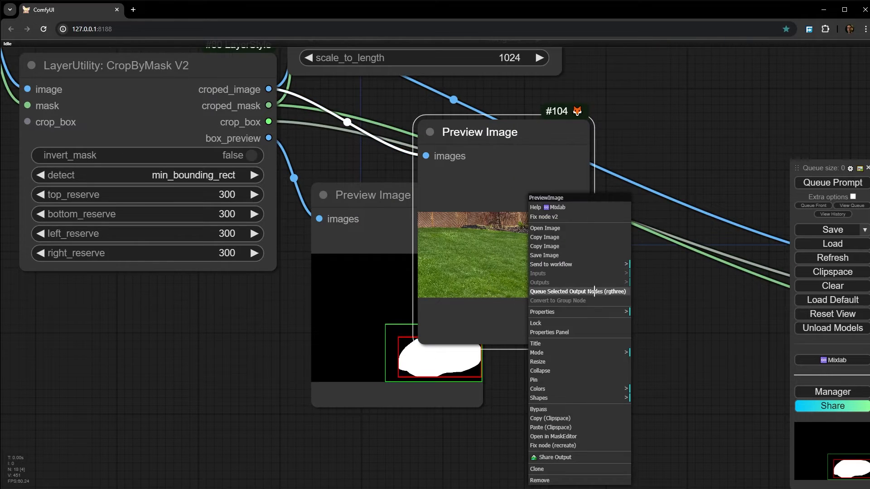
click(583, 289)
scroll(567, 280, up, 10)
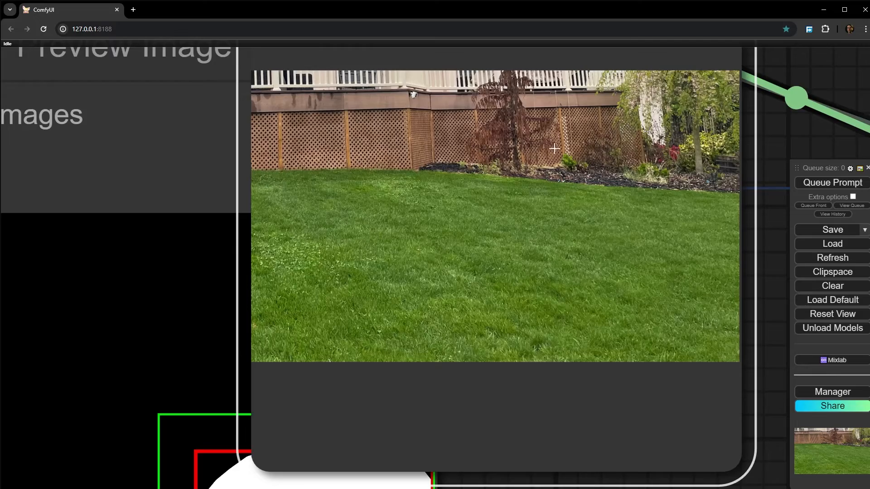
scroll(421, 177, down, 10)
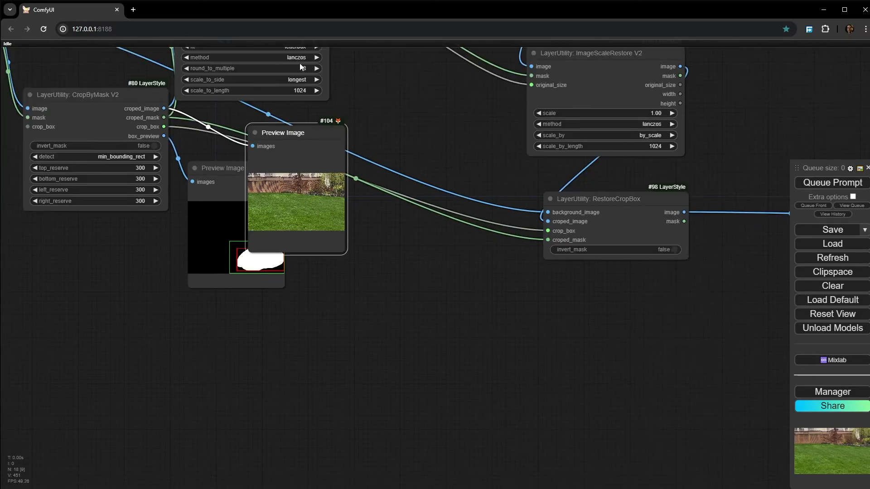
- Queue only the Save Image output node to inpaint the crop with the 300 reserves
drag(743, 149, 365, 182)
drag(376, 259, 308, 189)
drag(419, 386, 324, 460)
drag(419, 202, 550, 356)
right_click(431, 134)
click(503, 218)
- Review the mask box preview and the cropped image preview beside CropByMask V2 during the run
drag(188, 97, 254, 167)
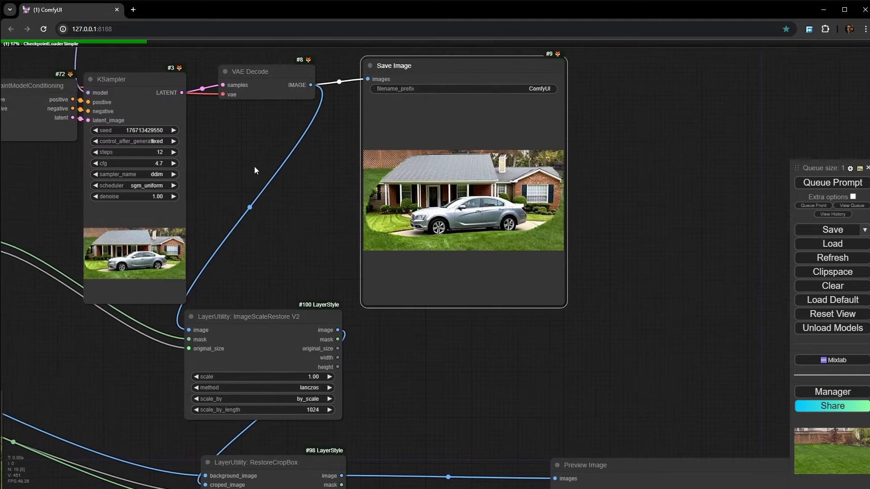
drag(288, 260, 472, 237)
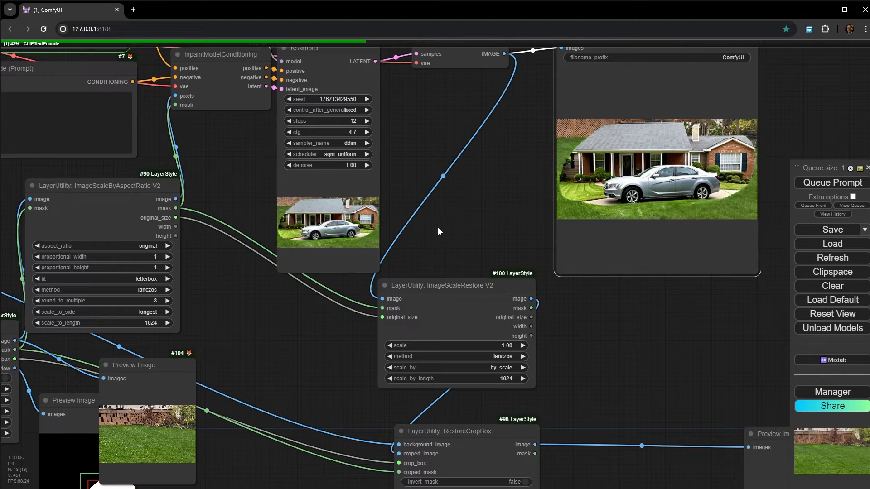
drag(300, 359, 565, 191)
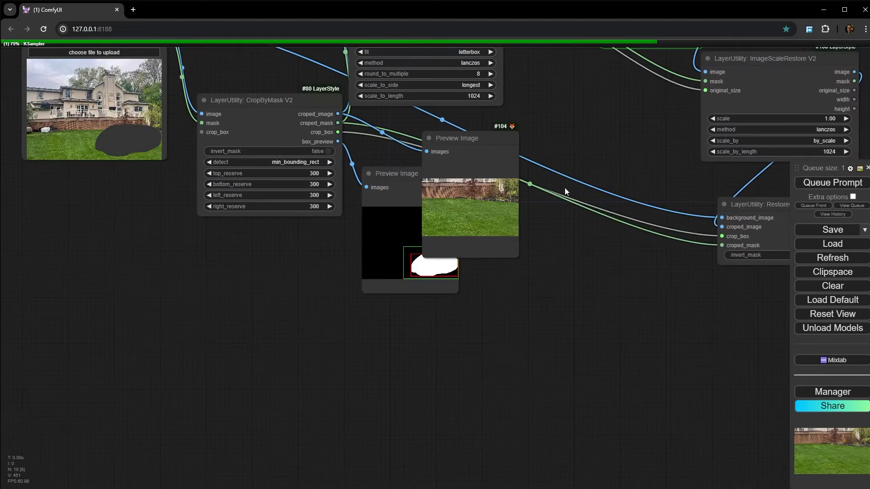
scroll(460, 229, up, 6)
scroll(441, 259, up, 3)
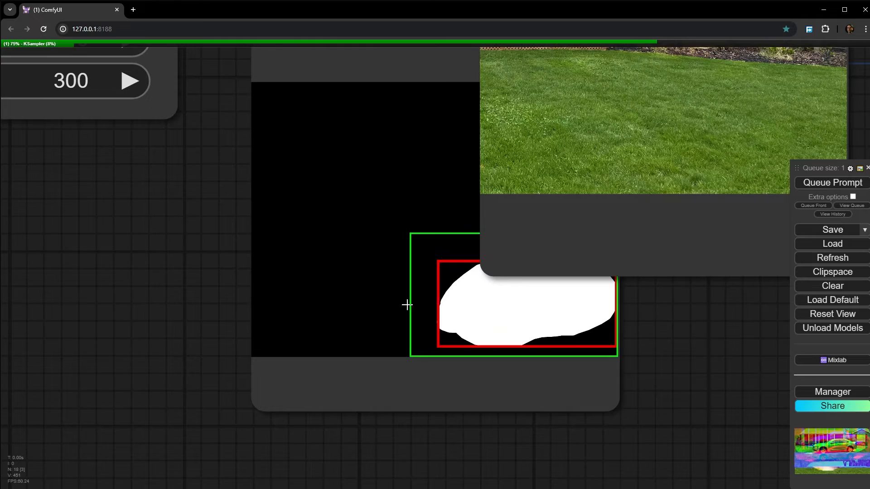
drag(406, 305, 192, 406)
scroll(503, 186, down, 3)
drag(508, 218, 317, 429)
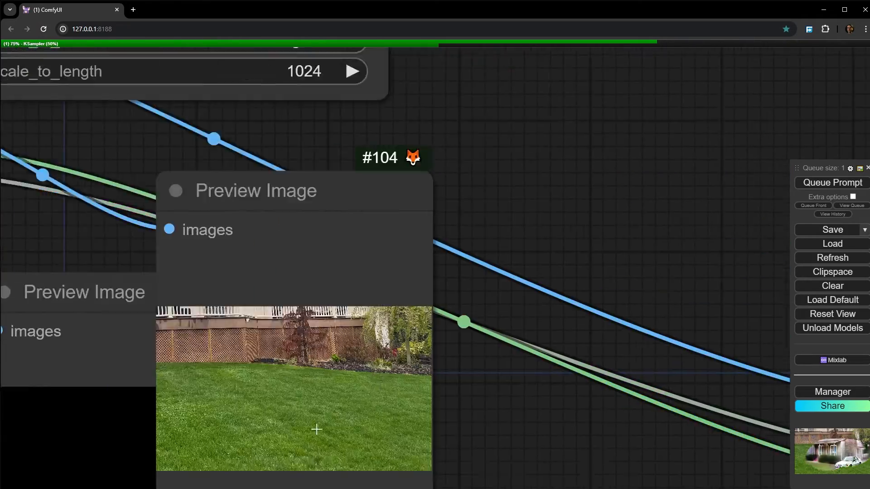
scroll(453, 333, down, 5)
- Examine the generated house and car in the KSampler preview and the Save Image node
drag(639, 98, 414, 355)
scroll(466, 277, up, 5)
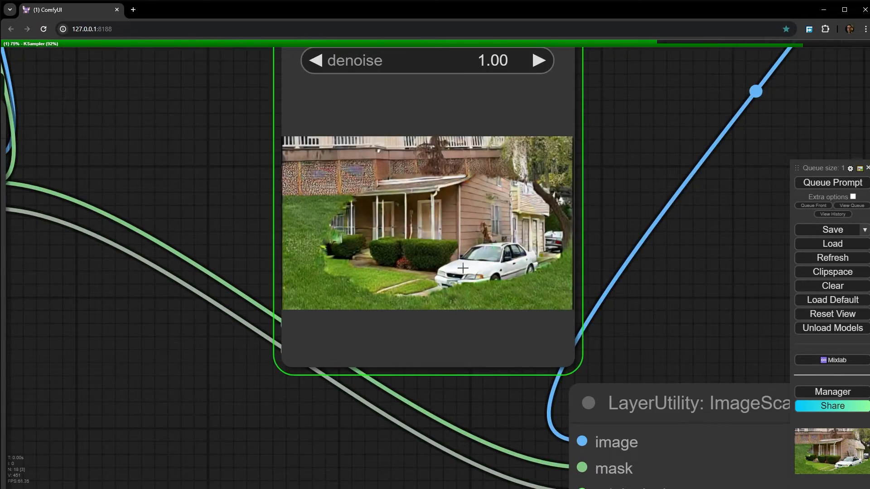
scroll(466, 263, down, 3)
drag(711, 194, 124, 281)
scroll(170, 288, down, 1)
scroll(465, 222, up, 1)
scroll(635, 262, up, 3)
scroll(635, 262, down, 12)
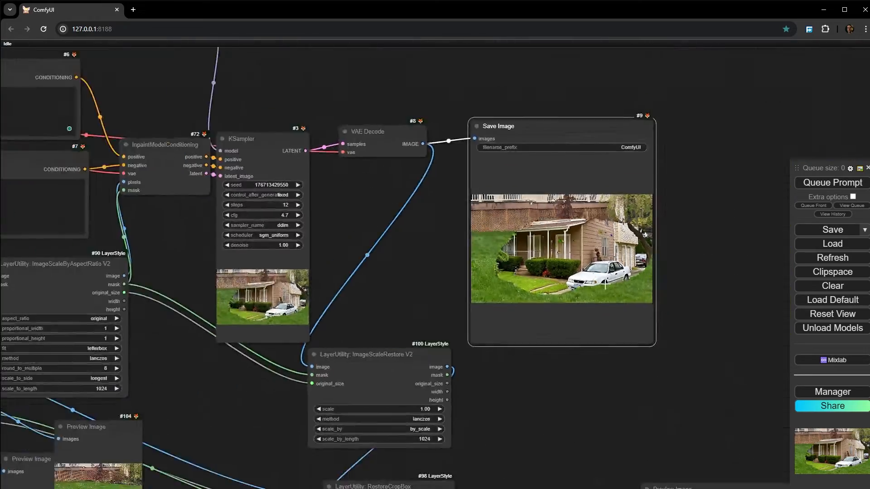
- Switch the Load Checkpoint model to realisticVisionV60B1_v51VAE-inpainting.safetensors
scroll(448, 302, down, 5)
drag(242, 283, 621, 373)
scroll(429, 284, up, 15)
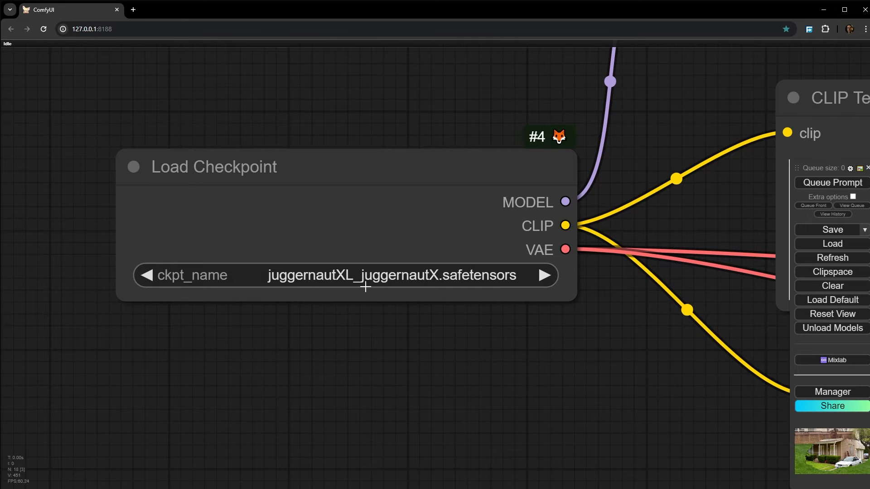
click(370, 281)
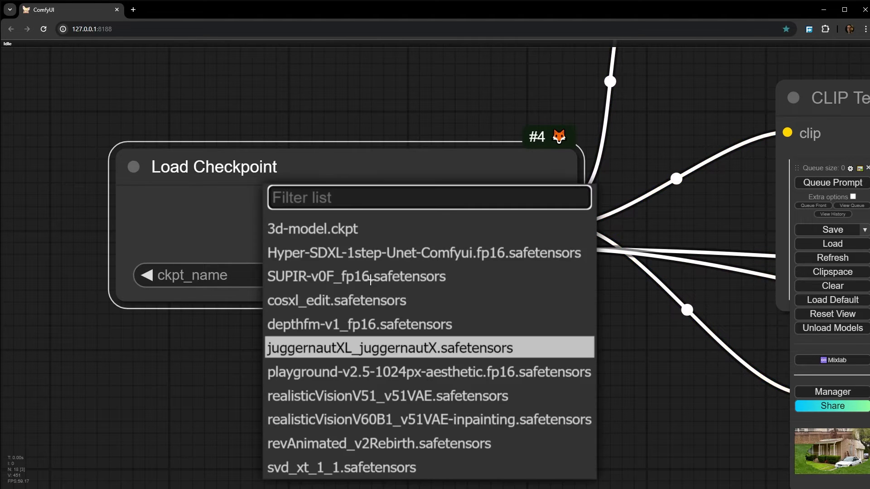
click(291, 425)
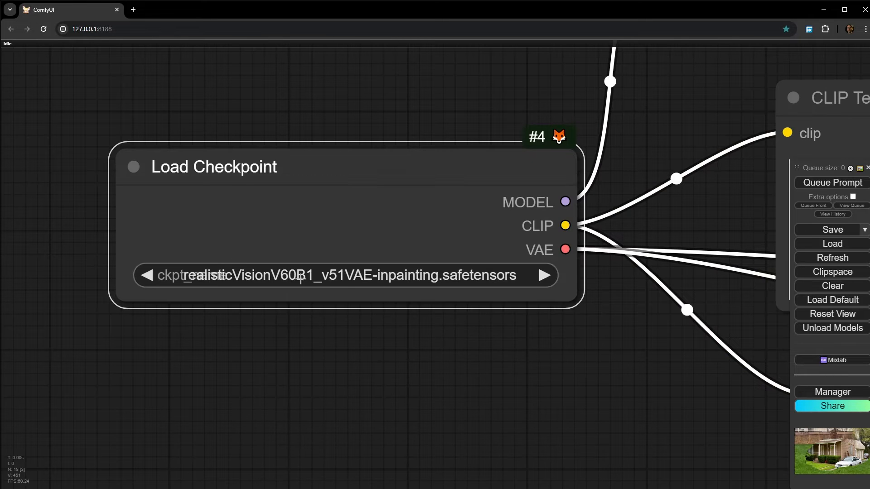
scroll(345, 280, down, 11)
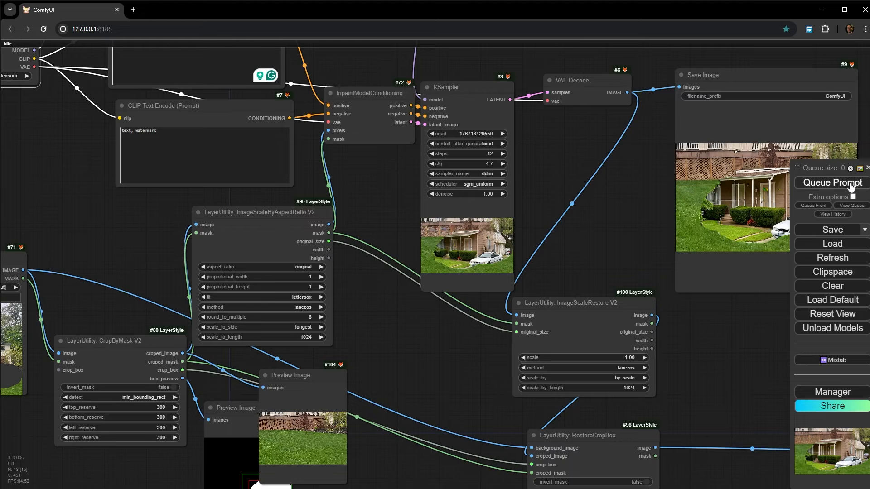
- Queue the workflow with the inpainting checkpoint and watch the KSampler preview as the crop is inpainted
click(850, 183)
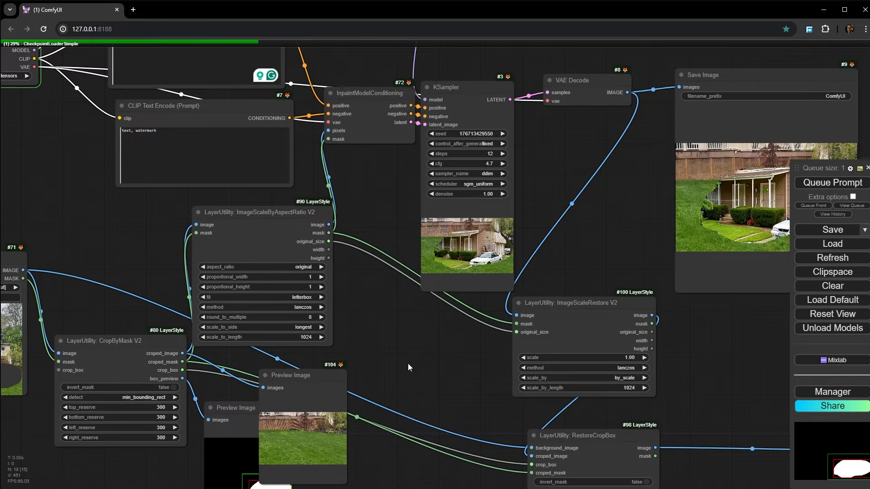
drag(408, 364, 302, 254)
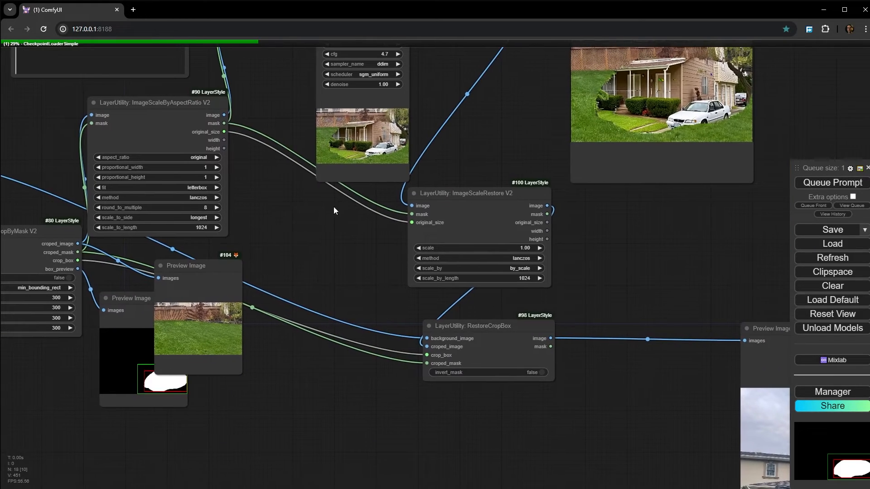
drag(334, 207, 338, 274)
scroll(353, 207, up, 5)
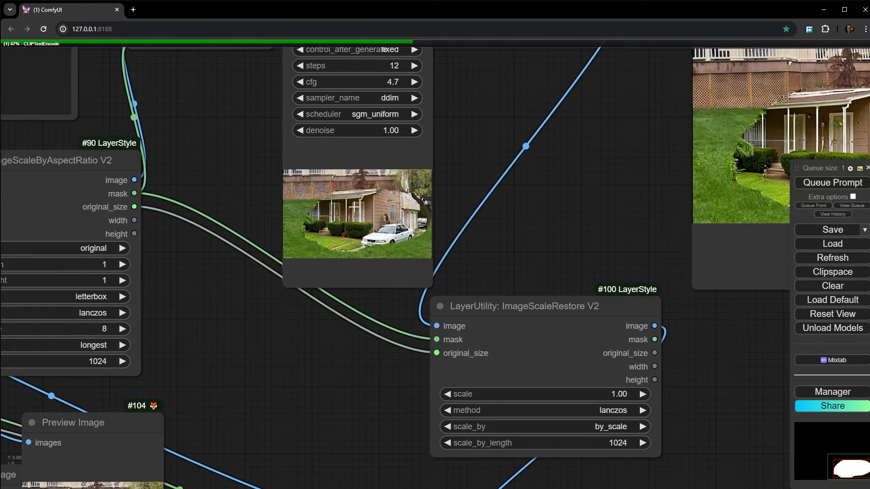
scroll(349, 208, up, 7)
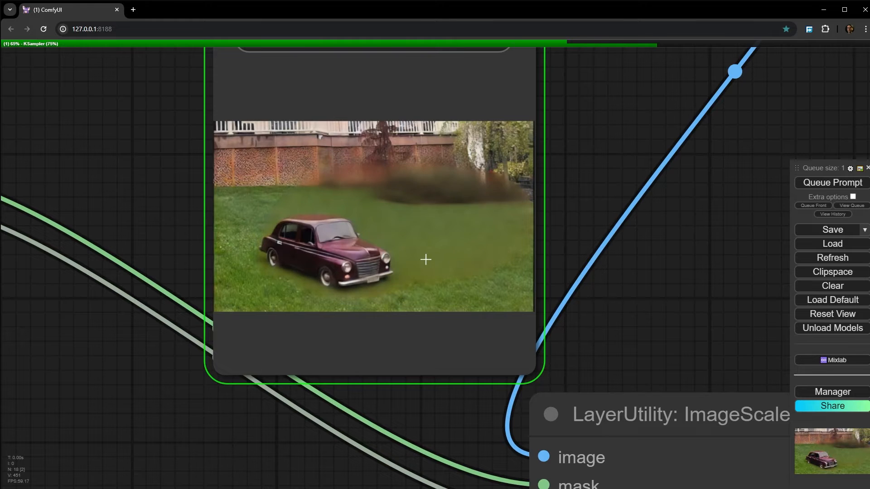
scroll(485, 233, down, 1)
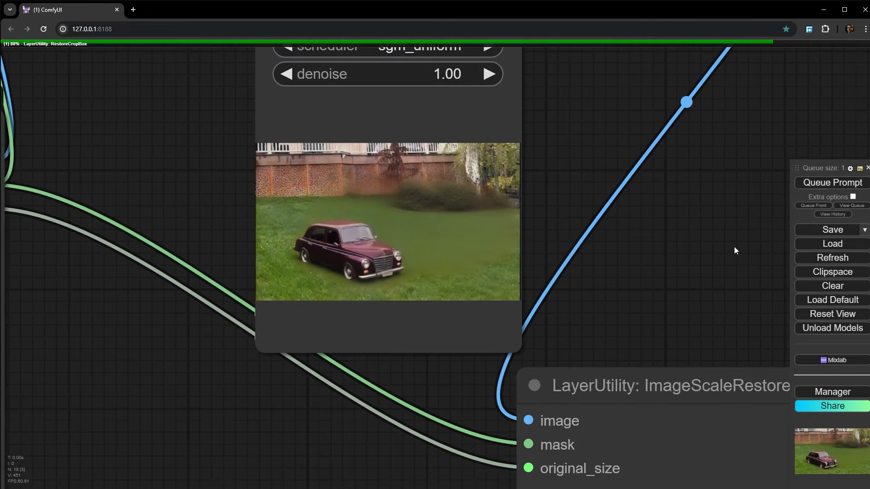
- Examine the generated car, lawn and fence in the Save Image node
drag(734, 249, 183, 77)
scroll(267, 97, down, 1)
drag(271, 102, 240, 372)
drag(606, 224, 456, 262)
scroll(435, 256, up, 4)
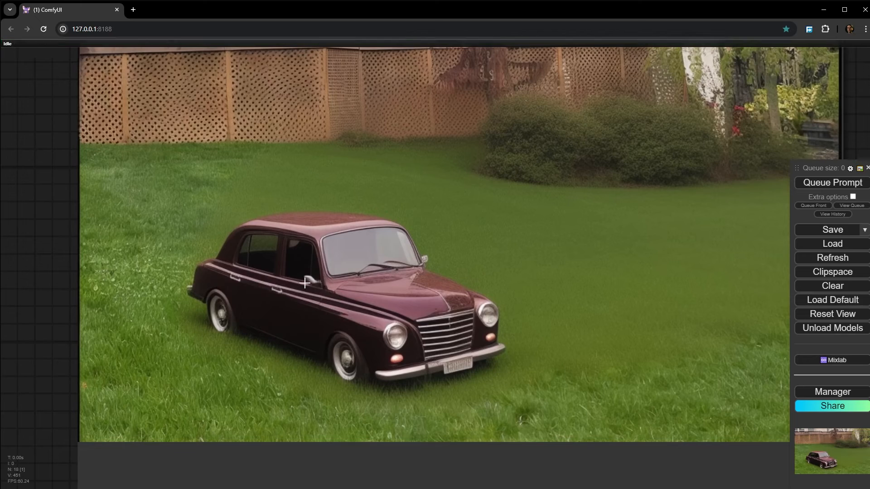
scroll(369, 281, down, 3)
drag(382, 276, 380, 297)
scroll(380, 297, down, 5)
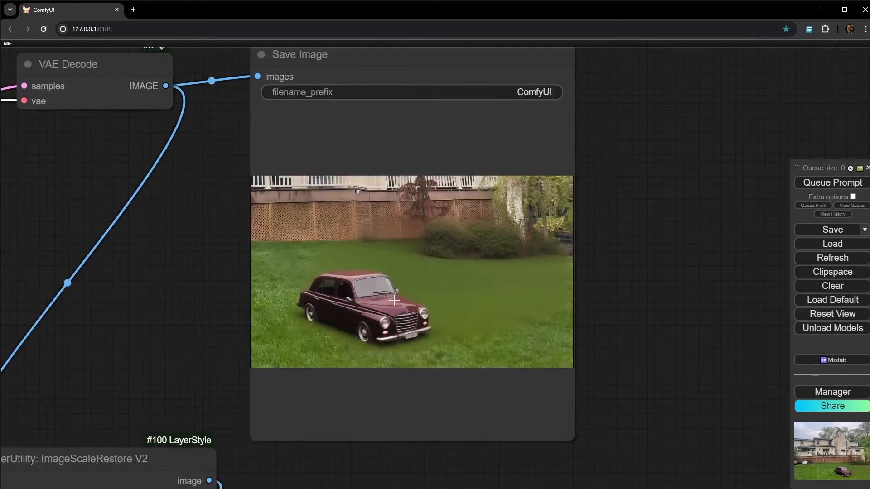
- Check the Load Checkpoint model and prompts against the blending of the car and background in the Save Image result
drag(169, 265, 804, 330)
scroll(189, 194, up, 8)
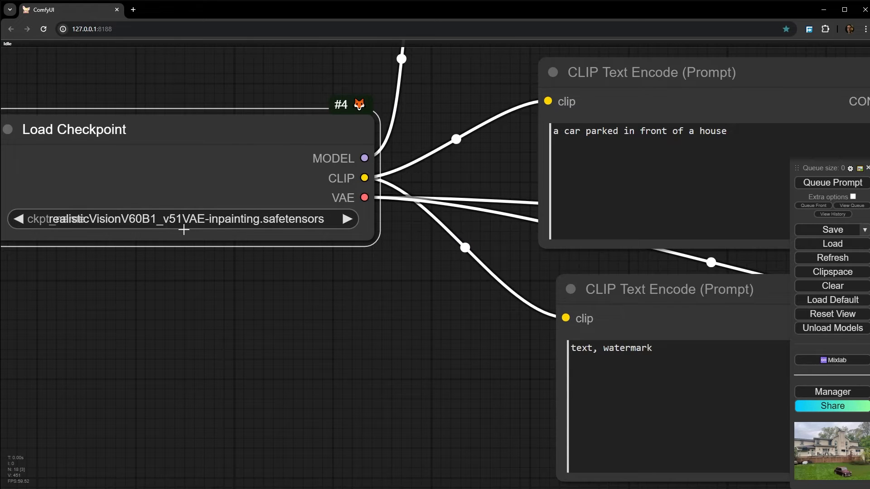
scroll(199, 235, down, 10)
drag(388, 348, 182, 237)
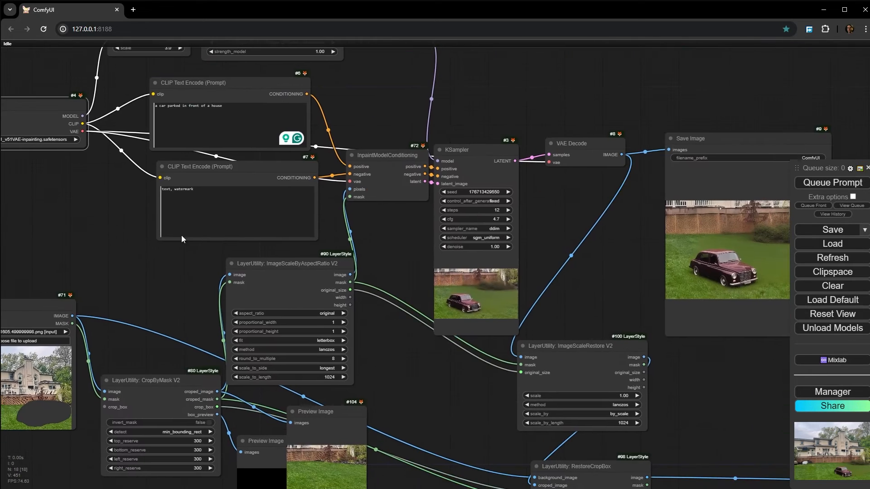
drag(633, 312, 391, 290)
scroll(493, 247, up, 15)
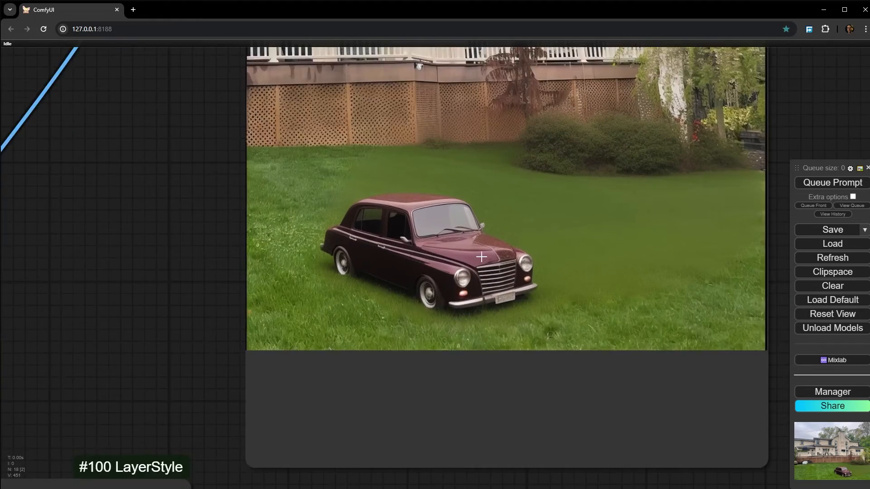
scroll(482, 252, down, 10)
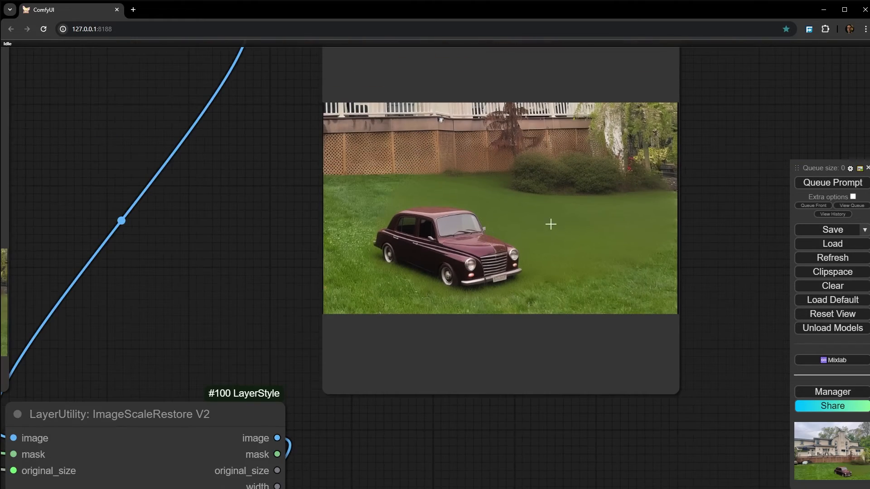
scroll(562, 199, up, 5)
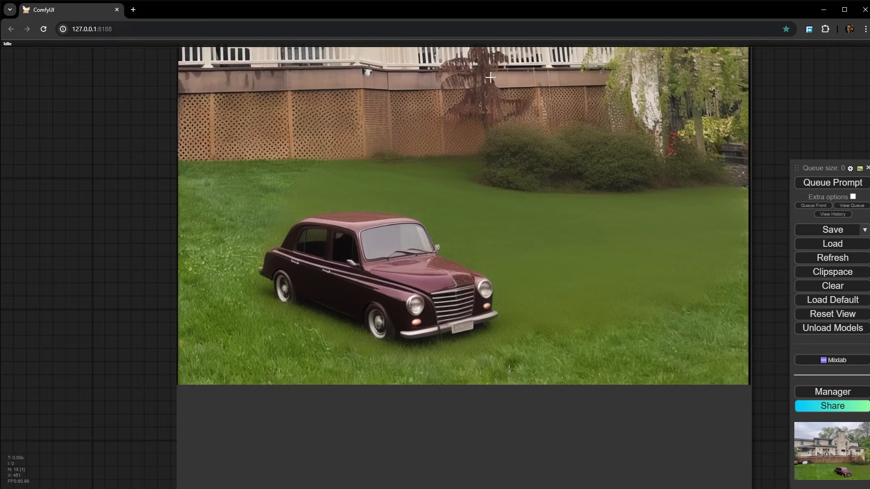
scroll(593, 242, down, 10)
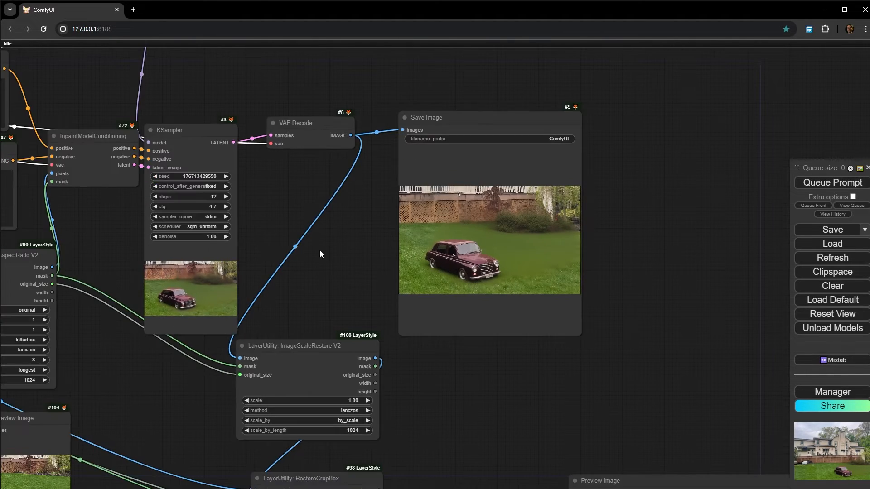
- Switch the Load Checkpoint model to juggernautXL_juggernautX.safetensors
drag(319, 252, 861, 293)
scroll(191, 203, up, 4)
drag(191, 203, 198, 222)
scroll(199, 222, down, 5)
drag(315, 256, 364, 274)
scroll(290, 237, up, 6)
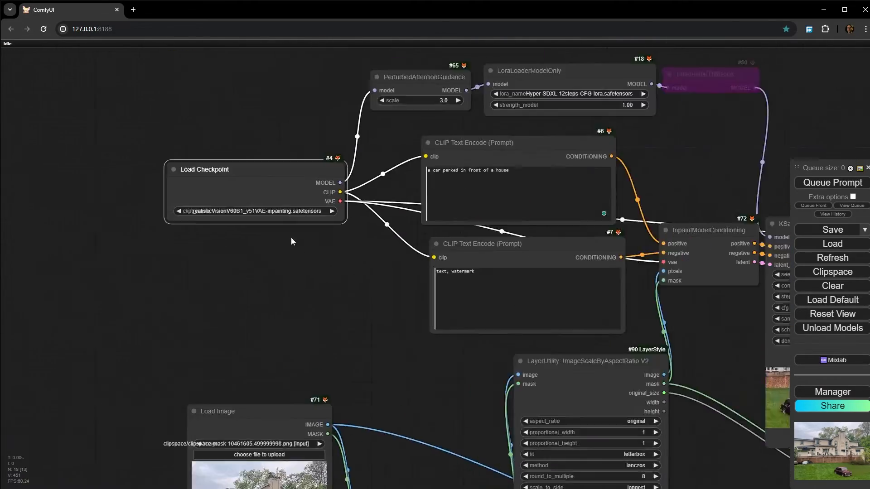
click(209, 200)
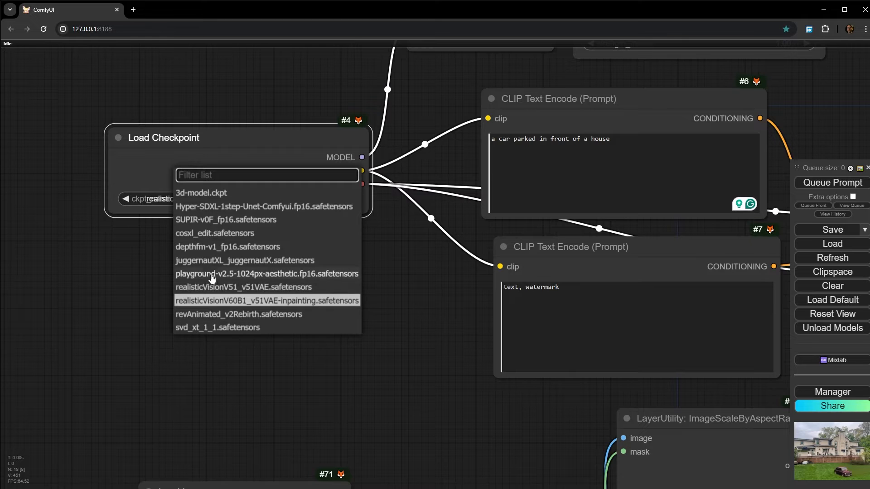
click(211, 260)
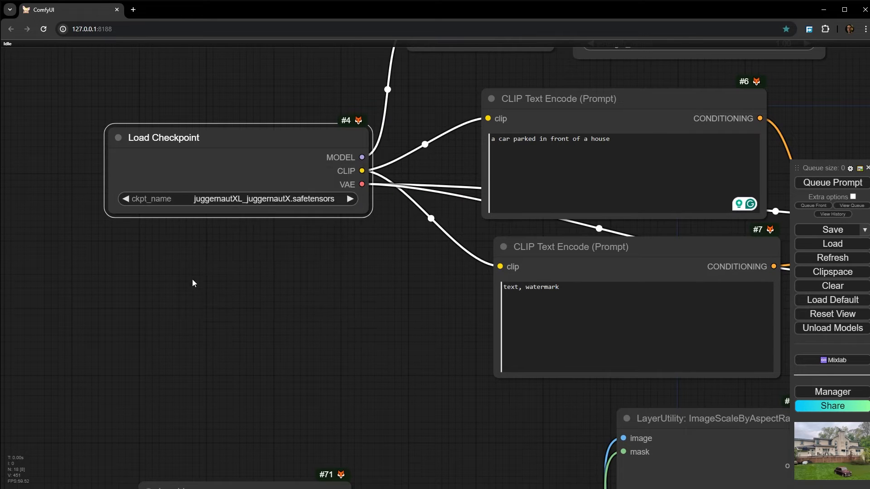
- Add a UNETLoader node and place it above the Load Checkpoint node
scroll(267, 244, up, 5)
double_click(306, 224)
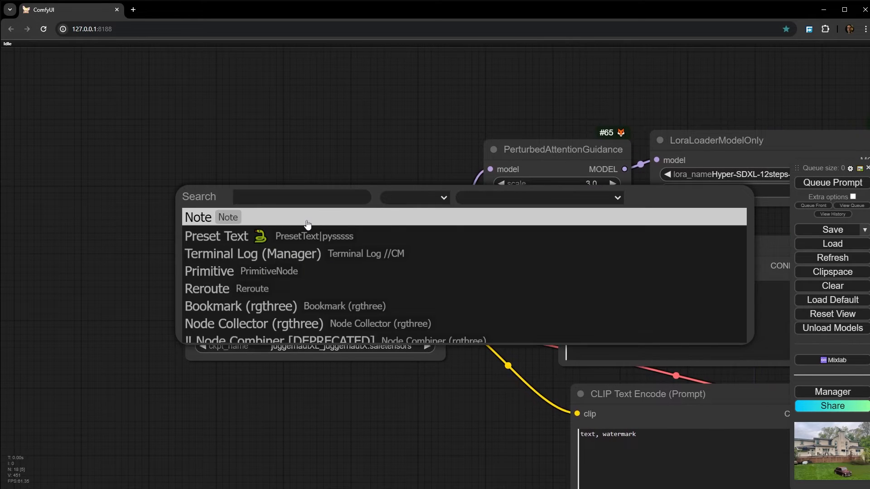
text(un)
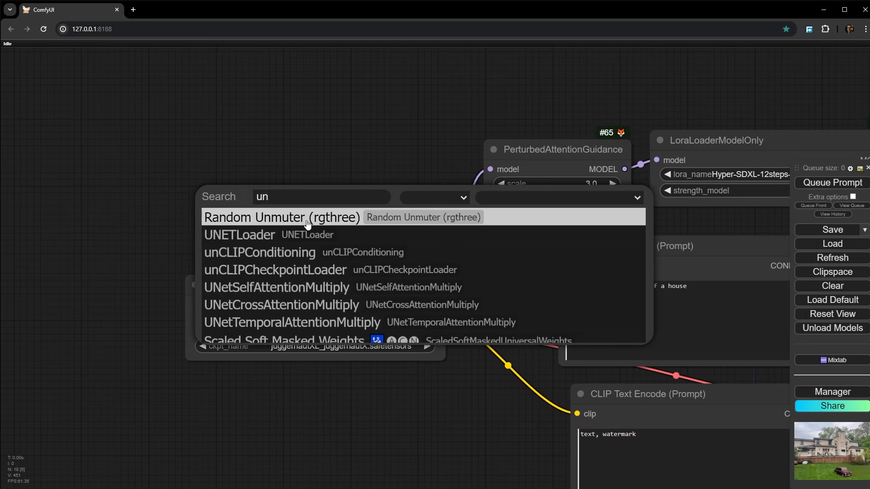
click(259, 236)
scroll(259, 235, up, 2)
drag(484, 231, 309, 213)
scroll(261, 247, up, 6)
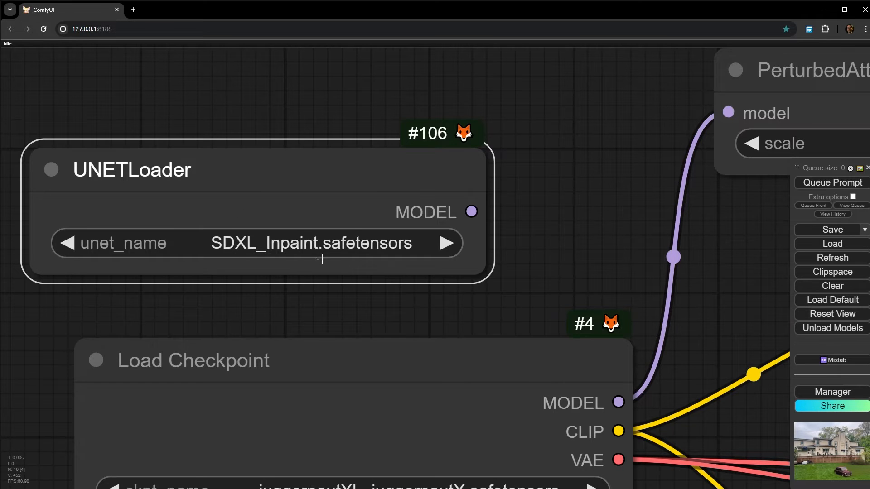
scroll(321, 259, down, 4)
drag(339, 186, 361, 181)
scroll(300, 249, up, 4)
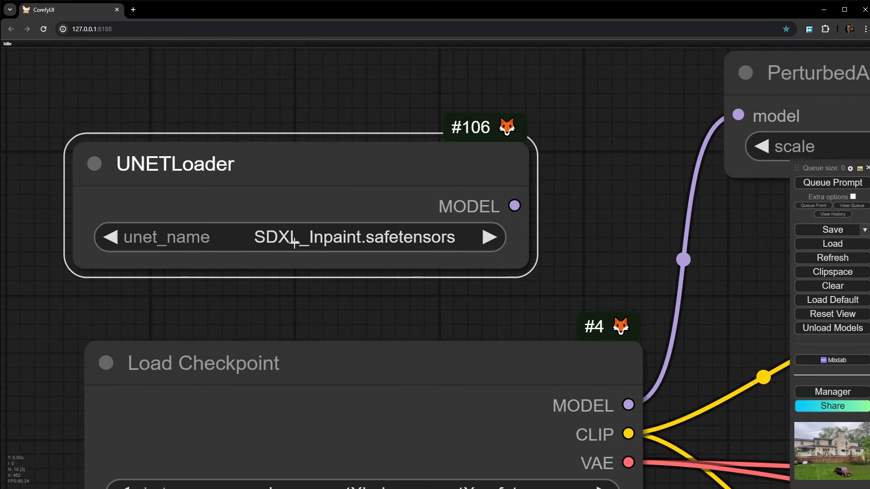
- Feed PerturbedAttentionGuidance from the UNETLoader's MODEL output instead of the Load Checkpoint model, adjusting the UNETLoader's placement
drag(333, 312, 269, 257)
scroll(332, 274, down, 4)
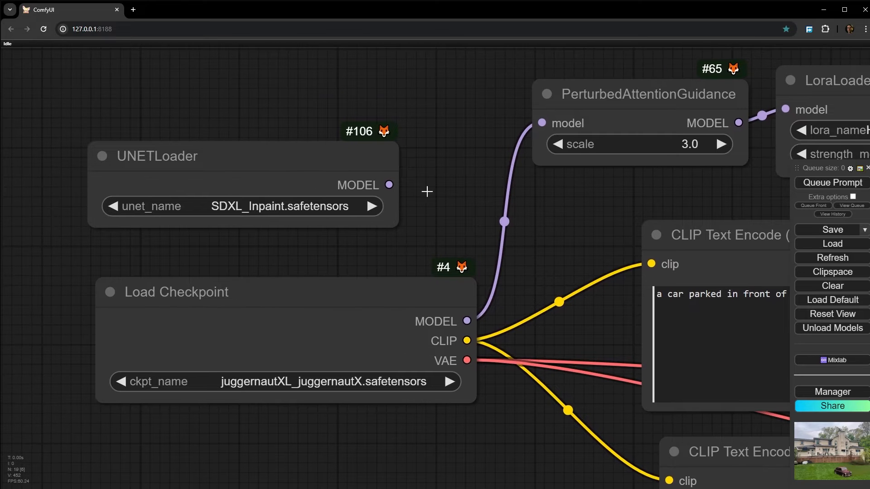
scroll(317, 381, up, 6)
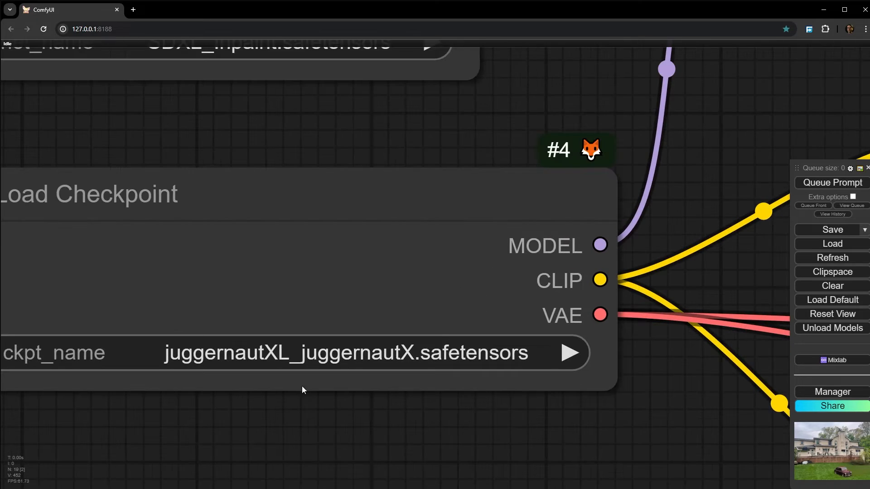
scroll(317, 317, down, 5)
drag(421, 167, 369, 230)
drag(331, 148, 365, 149)
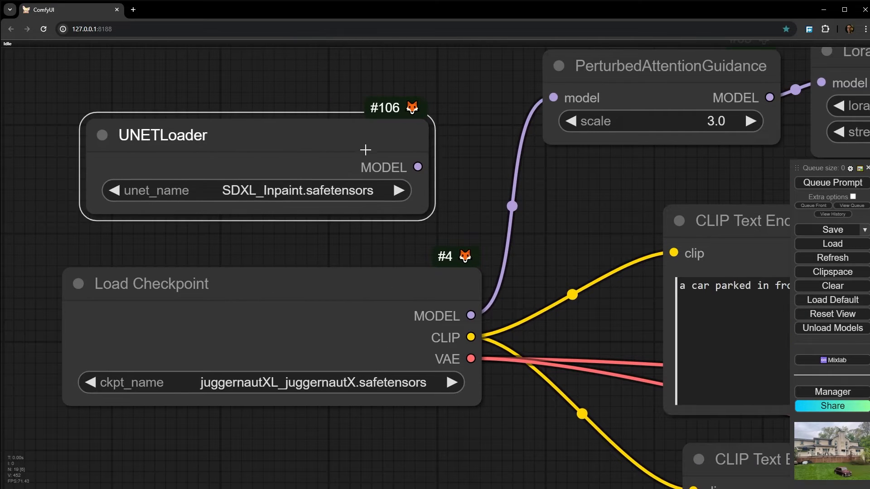
drag(463, 148, 496, 120)
drag(277, 166, 290, 142)
scroll(394, 251, down, 2)
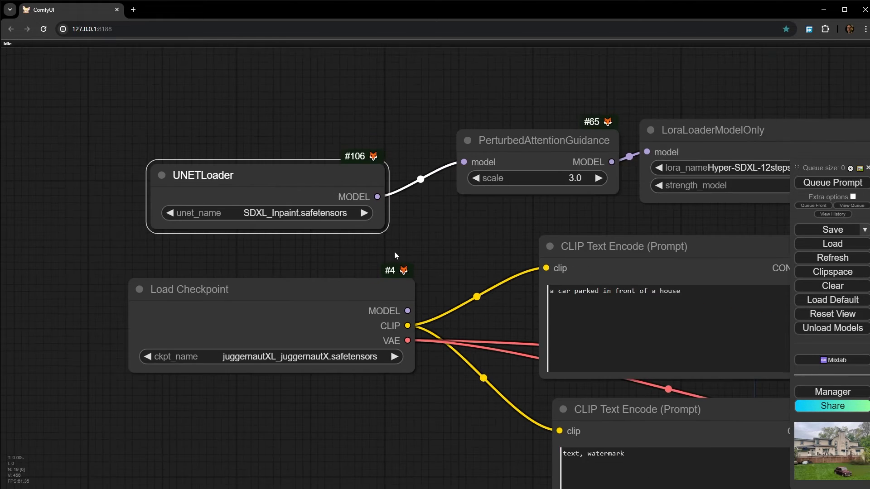
- Shift the Load Checkpoint node slightly so it lines up beneath the UNETLoader node
scroll(385, 302, up, 4)
scroll(227, 272, down, 1)
drag(105, 273, 254, 251)
drag(355, 264, 189, 274)
scroll(202, 281, down, 6)
scroll(283, 392, down, 3)
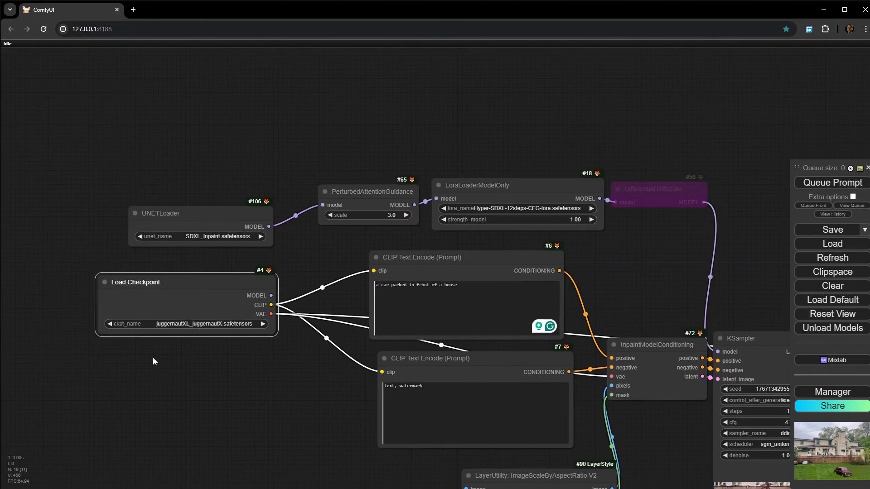
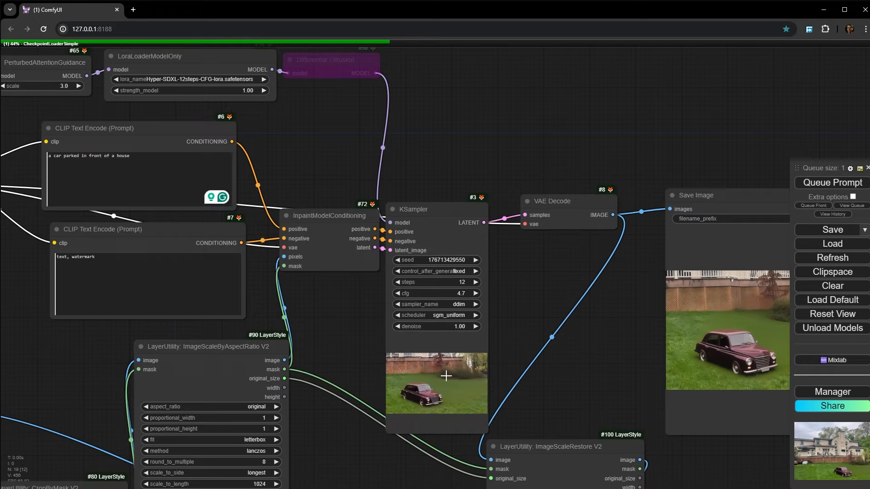
- Examine the KSampler preview of the inpainted car during sampling
drag(353, 321, 543, 317)
scroll(542, 316, up, 10)
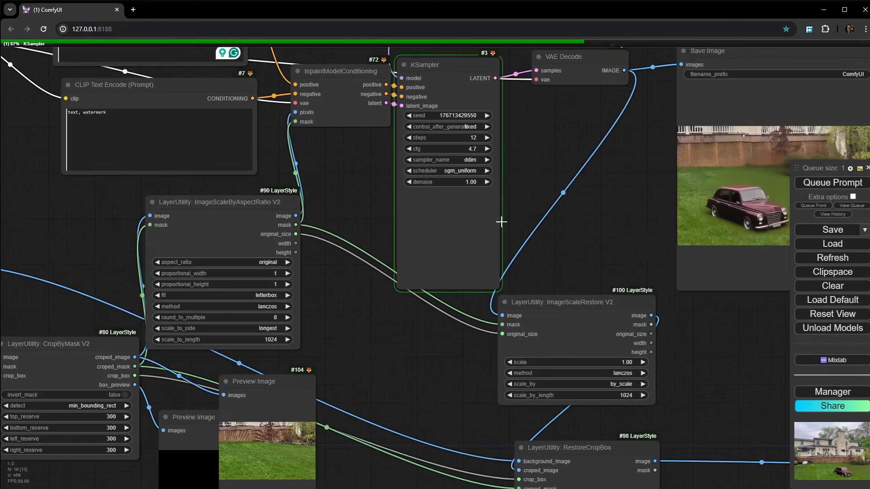
scroll(422, 240, up, 3)
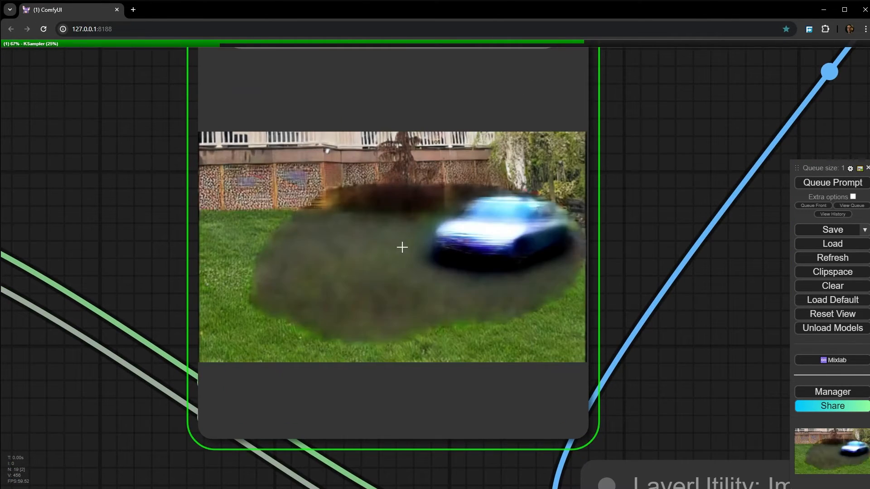
scroll(488, 231, up, 2)
scroll(491, 231, up, 2)
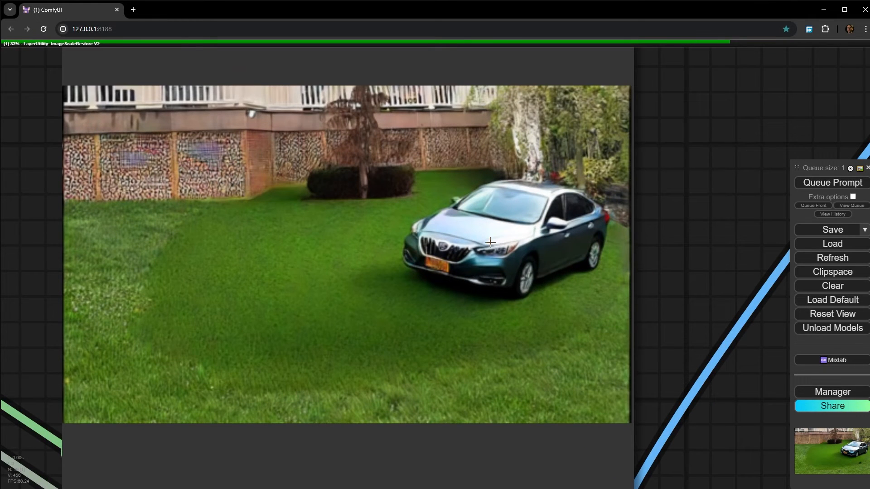
scroll(479, 244, down, 10)
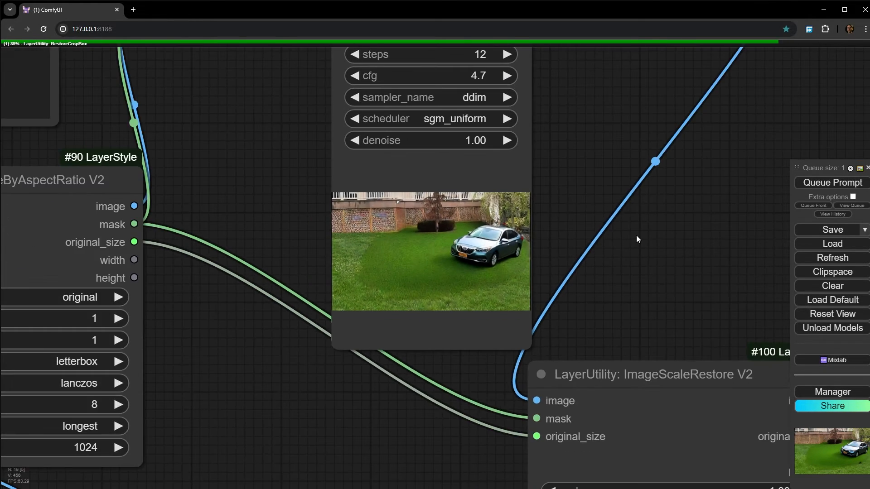
- Compare the inpainted crop in Save Image with the restored full house image, checking the car and the grass blending
drag(636, 235, 213, 237)
drag(153, 215, 207, 234)
scroll(207, 234, down, 4)
scroll(520, 198, up, 9)
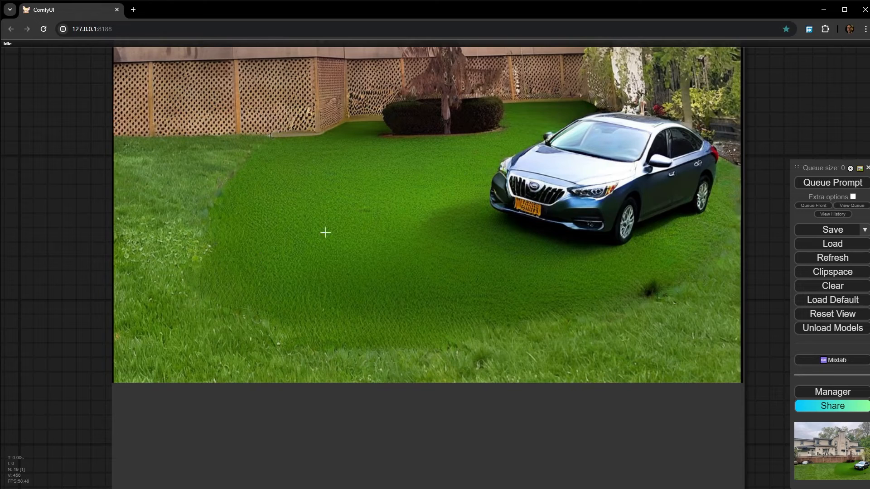
scroll(604, 218, up, 3)
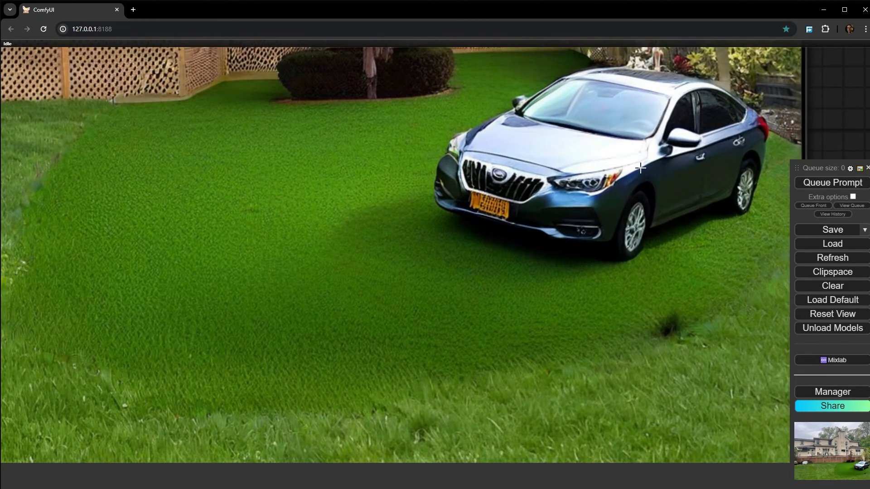
scroll(640, 168, down, 10)
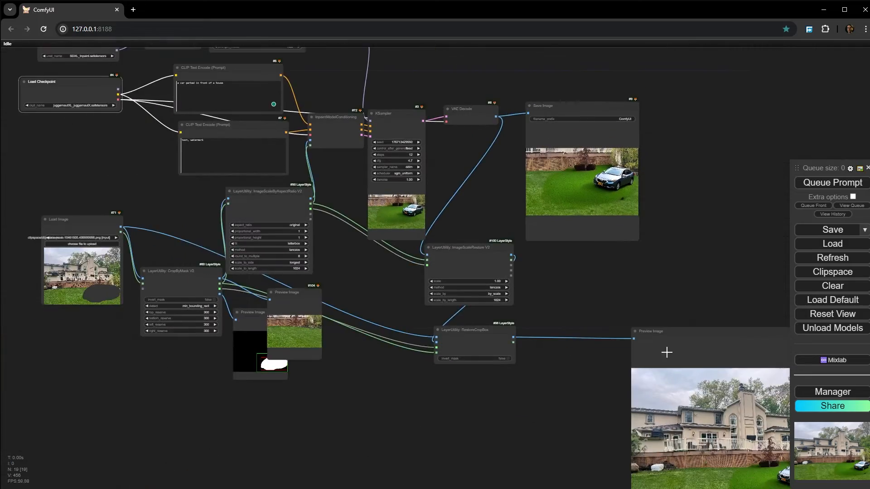
scroll(606, 288, up, 10)
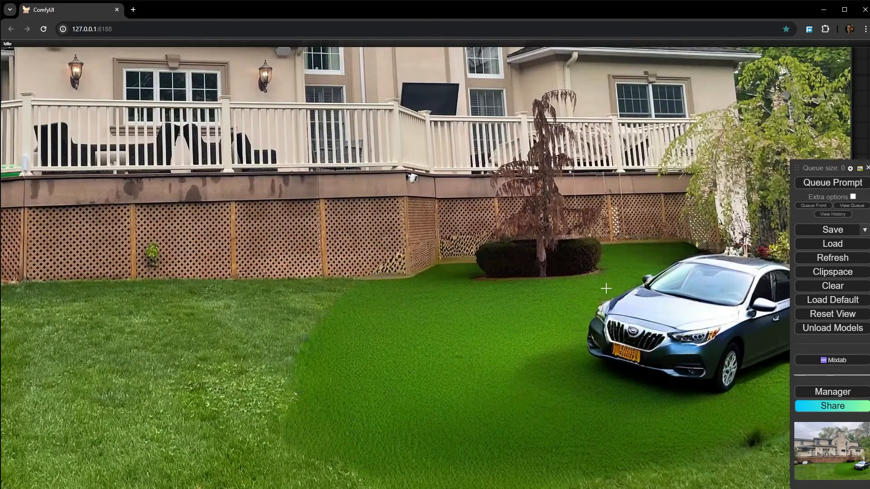
scroll(606, 288, down, 10)
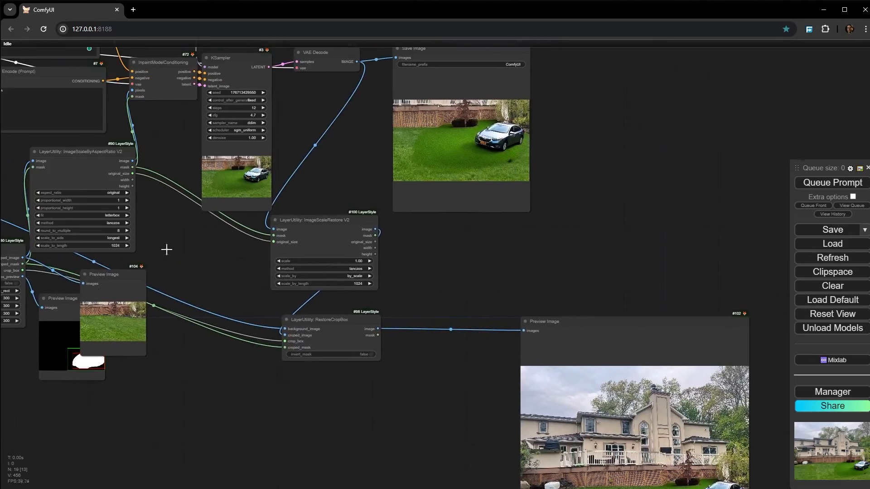
- Remove the UNETLoader node and feed PerturbedAttentionGuidance from the Load Checkpoint MODEL output
drag(178, 262, 392, 408)
scroll(117, 274, up, 5)
scroll(72, 276, up, 5)
drag(72, 276, 272, 351)
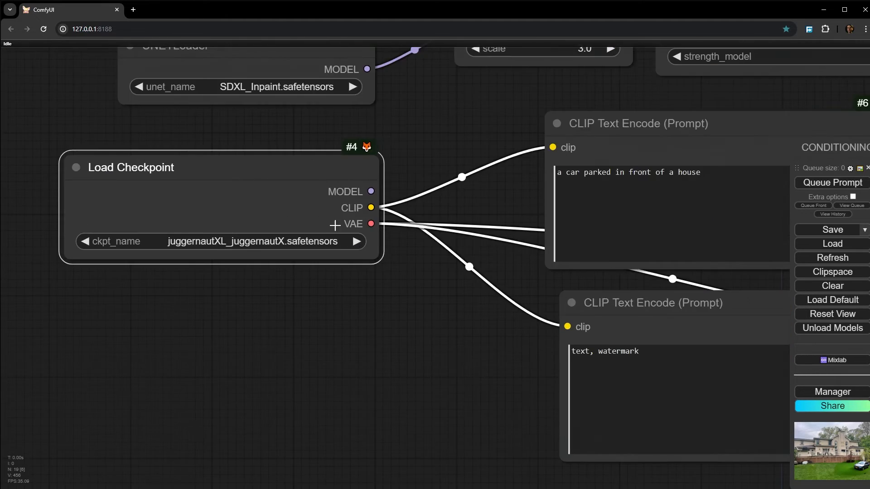
drag(412, 142, 416, 295)
click(299, 197)
key(Delete)
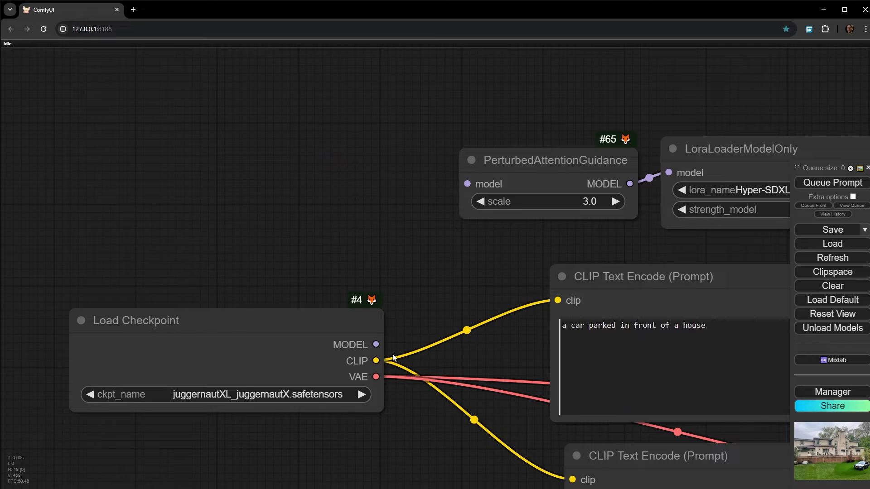
drag(376, 344, 468, 184)
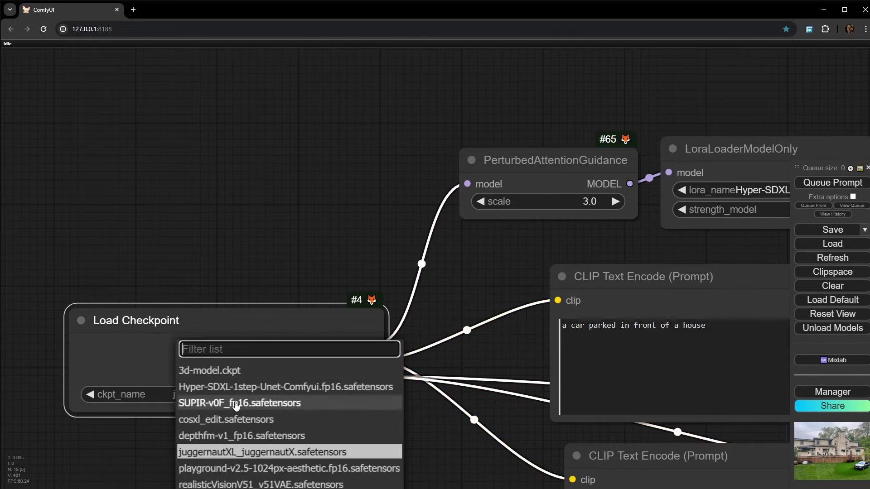
- Switch the Load Checkpoint model to realisticVisionV51_v51VAE.safetensors
click(184, 394)
click(208, 485)
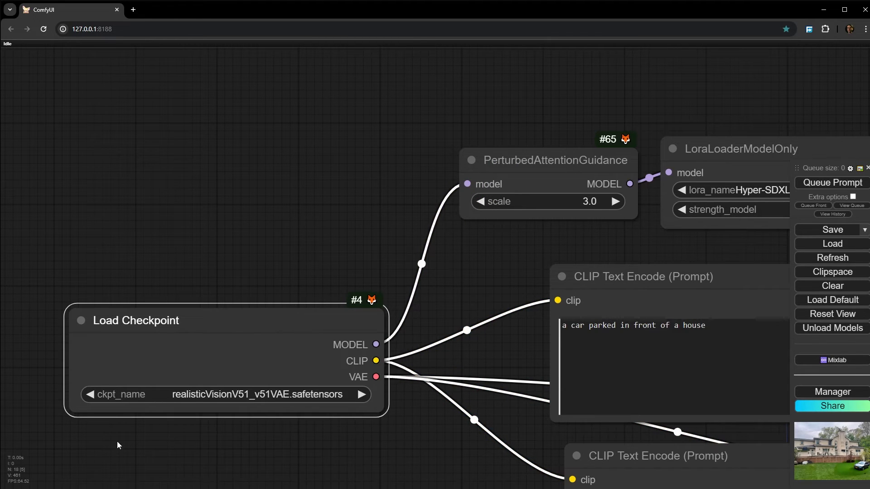
click(116, 443)
scroll(229, 424, up, 5)
scroll(187, 411, down, 10)
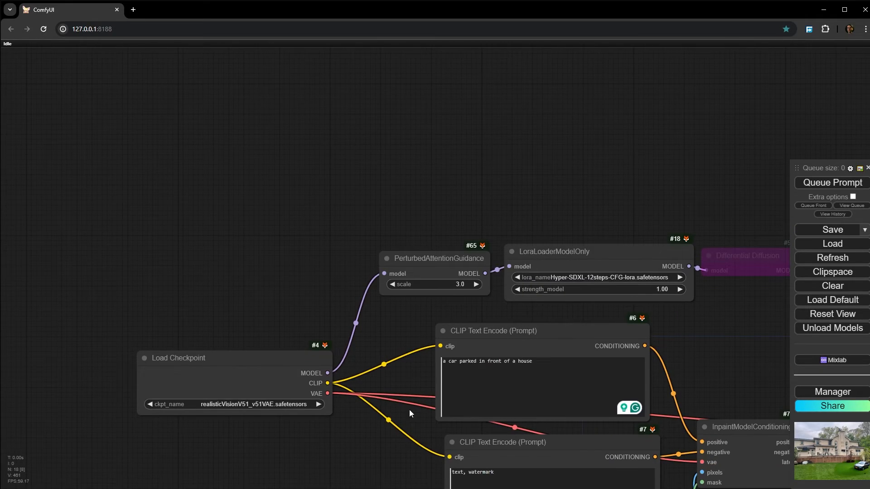
- Re-enable the bypassed Differential Diffusion node between LoraLoaderModelOnly and the KSampler
drag(409, 409, 124, 322)
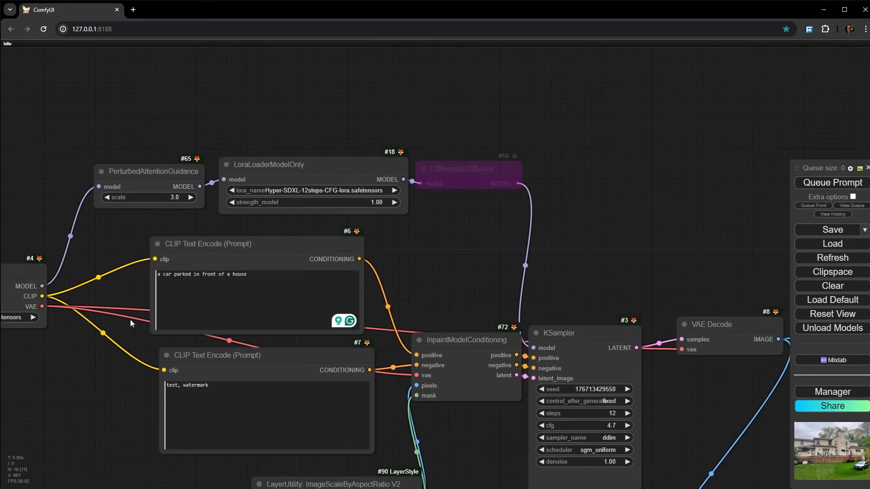
drag(471, 253, 422, 179)
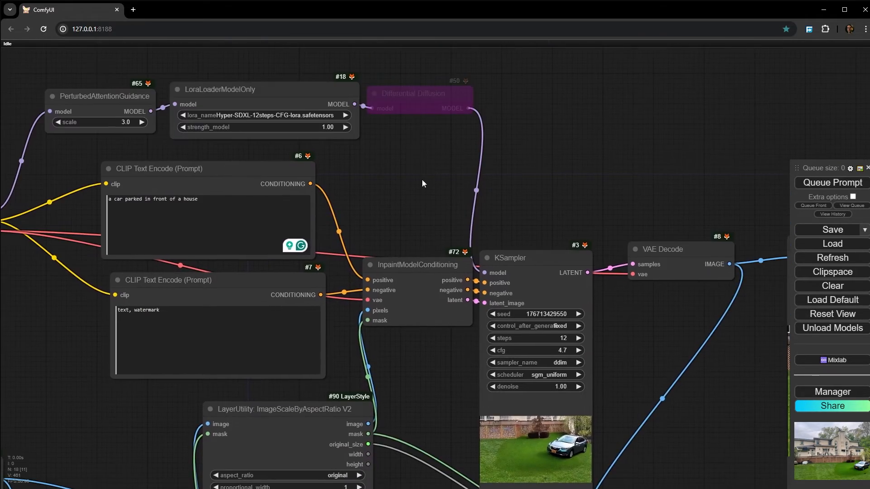
click(432, 96)
scroll(390, 109, up, 5)
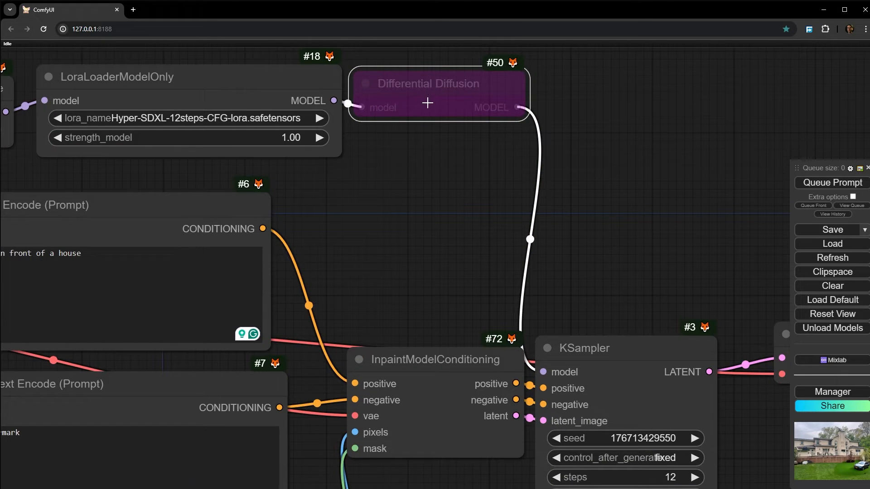
key(ctrl+b)
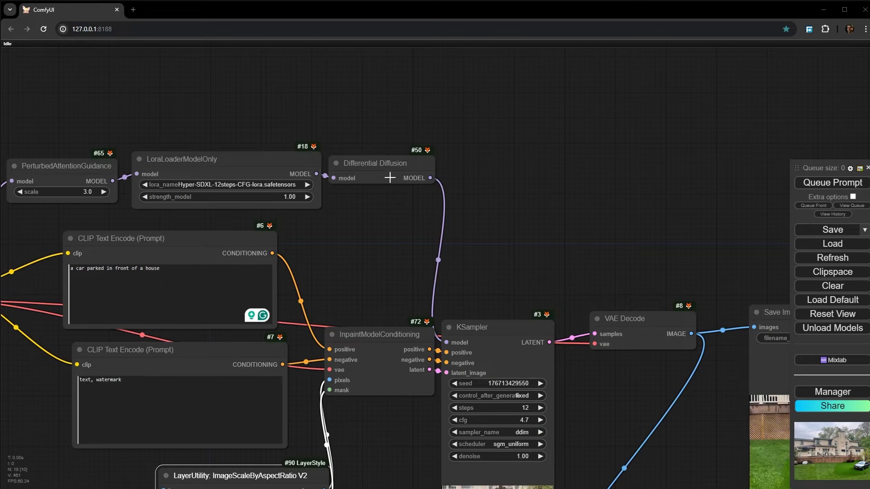
scroll(390, 178, up, 5)
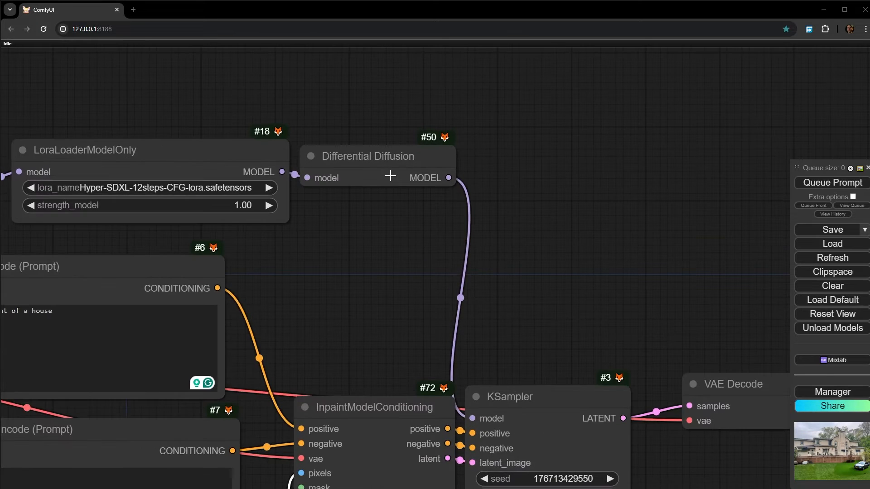
drag(322, 143, 326, 137)
- Add a Preview Mask node fed by the mask output of ImageScaleByAspectRatio V2
drag(407, 425, 483, 68)
scroll(482, 68, down, 4)
drag(465, 396, 451, 275)
drag(335, 277, 313, 276)
drag(396, 268, 375, 348)
scroll(303, 392, up, 1)
drag(301, 377, 390, 313)
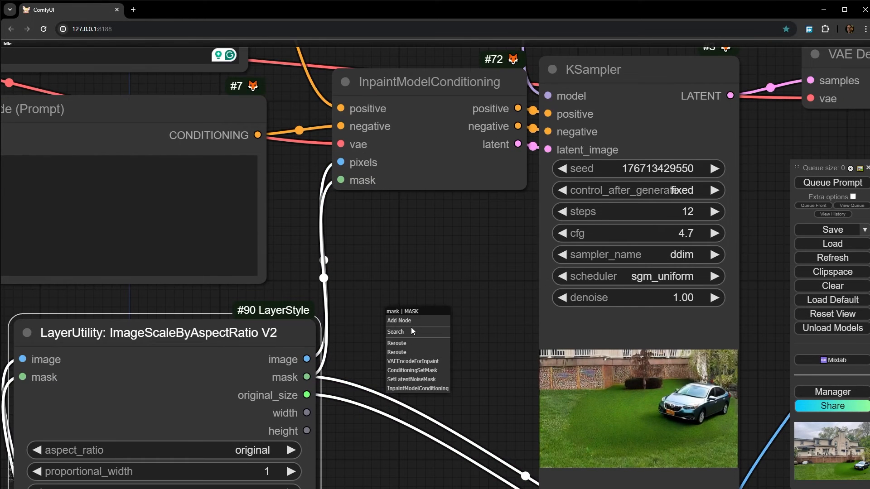
click(403, 332)
text(pre)
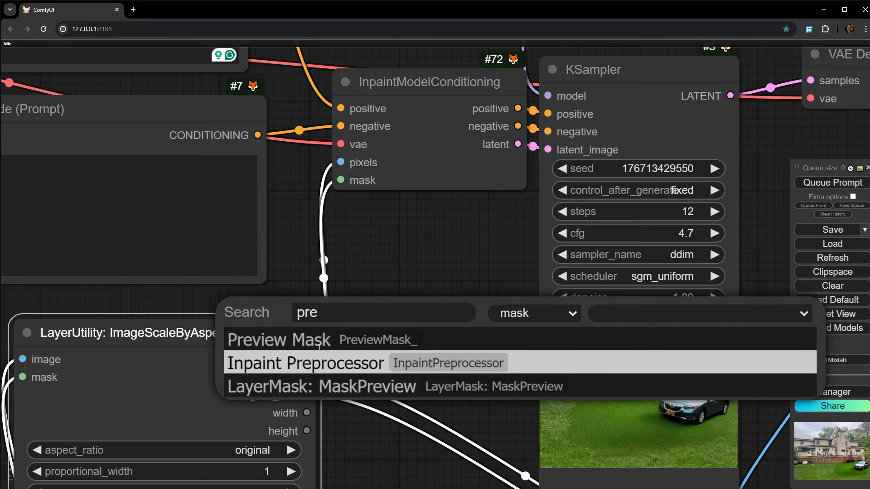
click(279, 340)
- Run only the Preview Mask output and inspect the scaled mask
right_click(462, 310)
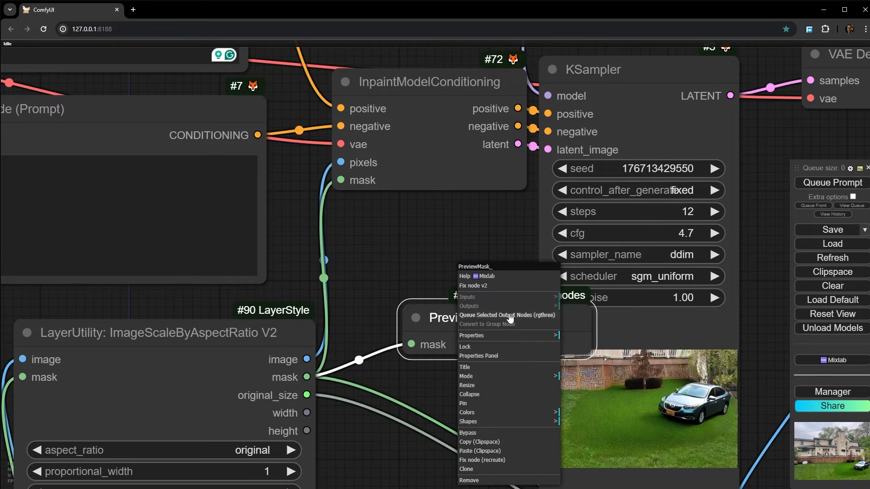
click(520, 315)
drag(474, 382, 433, 324)
scroll(254, 391, up, 6)
scroll(234, 322, down, 2)
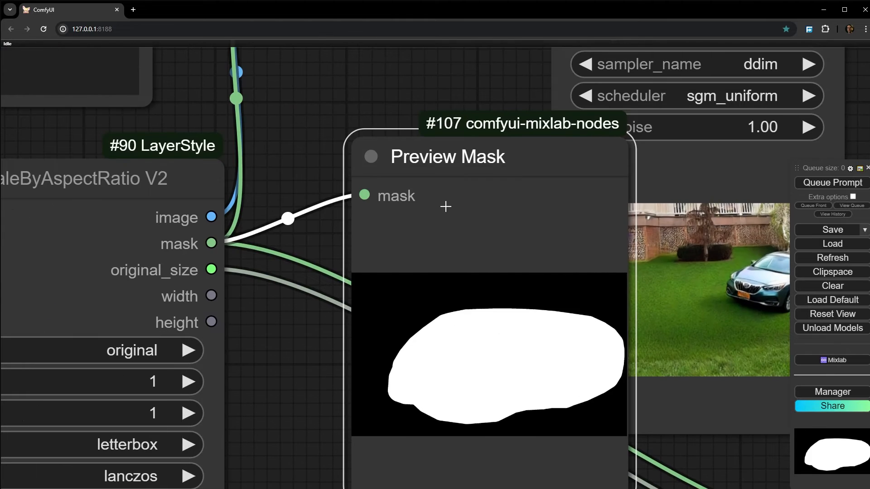
- Move Preview Mask down and add a LayerMask: MaskGrow node fed by the ImageScaleByAspectRatio V2 mask output
drag(444, 205, 446, 318)
drag(211, 244, 320, 156)
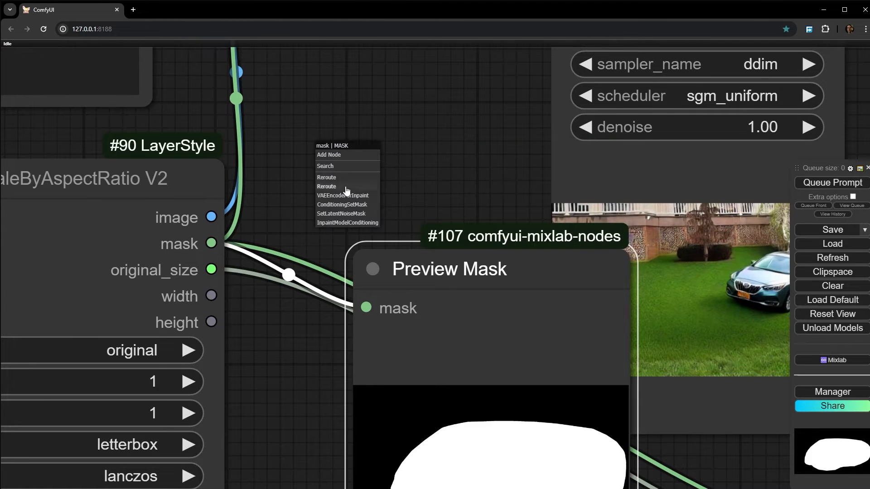
click(339, 167)
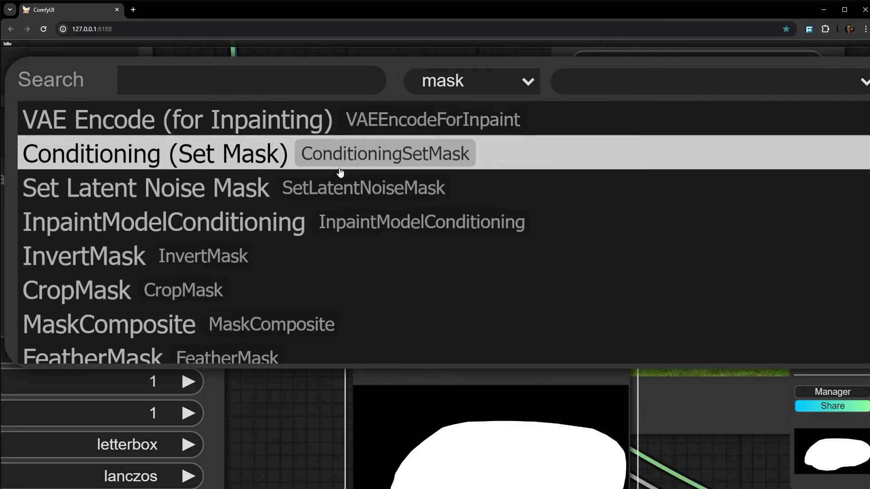
text(gr)
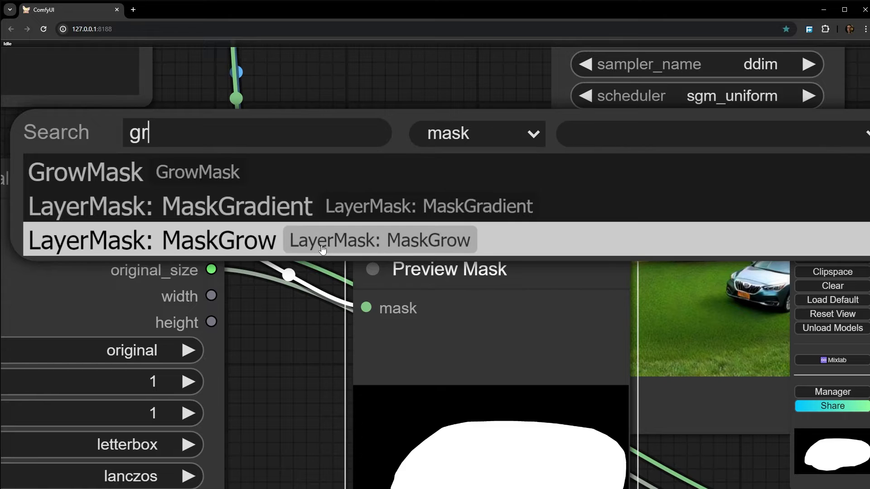
click(196, 237)
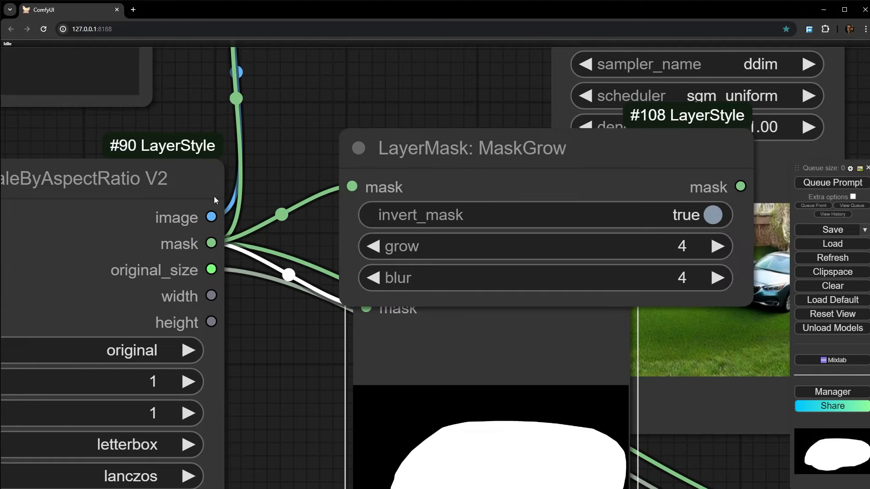
drag(520, 101, 330, 132)
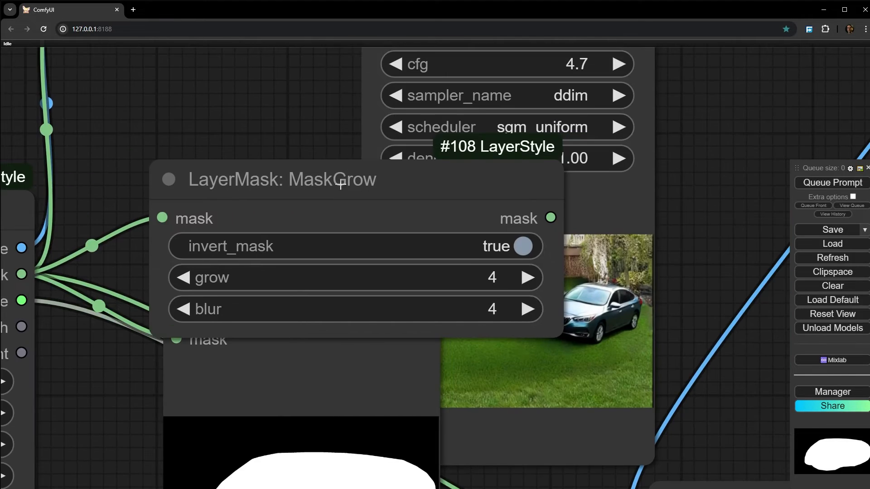
- Set the MaskGrow blur to 70 and run only the Preview Mask output
drag(266, 316, 293, 316)
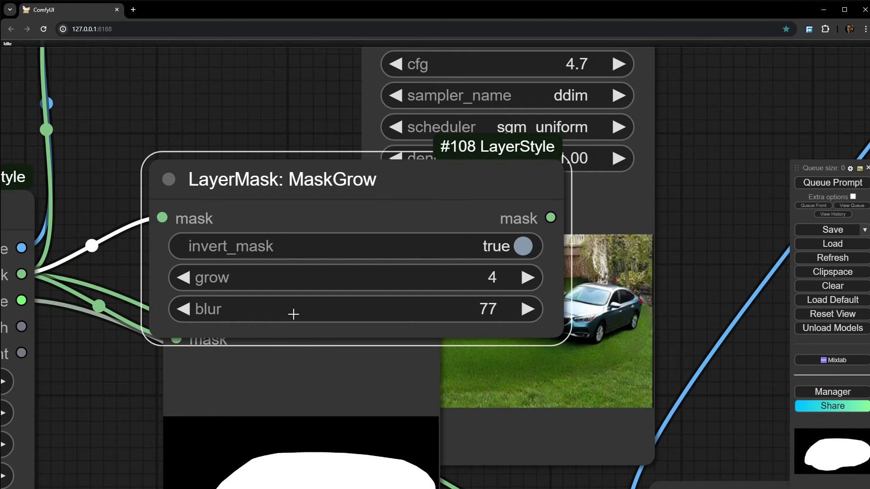
scroll(294, 314, down, 6)
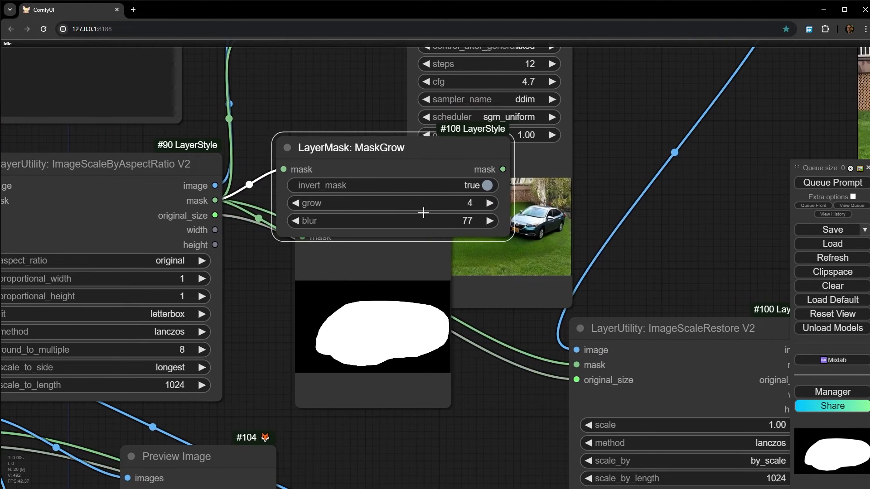
drag(423, 212, 426, 213)
right_click(370, 284)
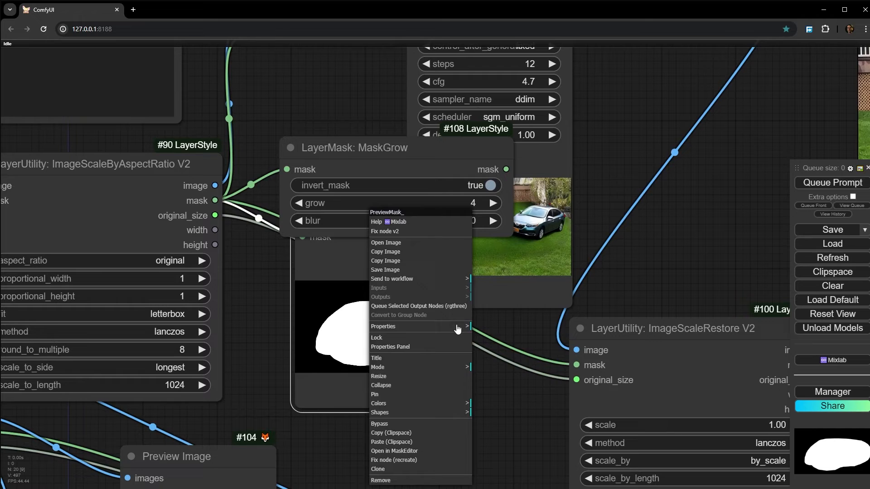
click(458, 306)
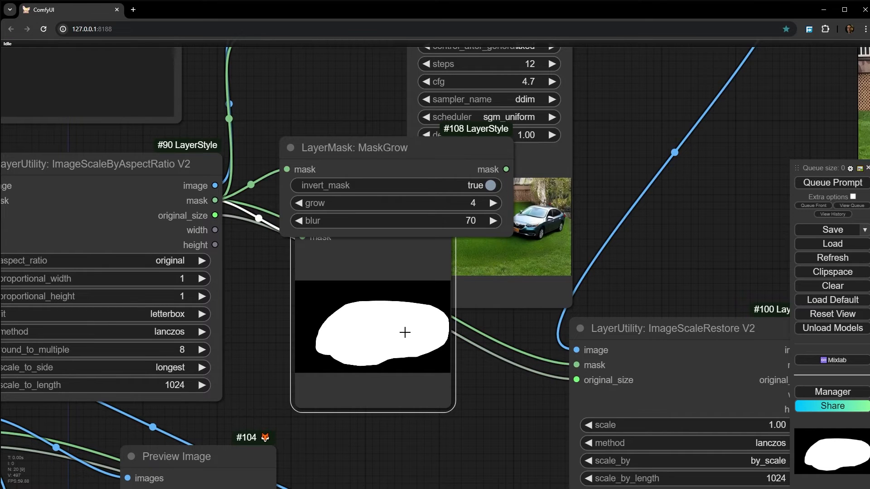
- Feed Preview Mask from the MaskGrow output, run only that preview, and place MaskGrow above it
drag(358, 154, 326, 131)
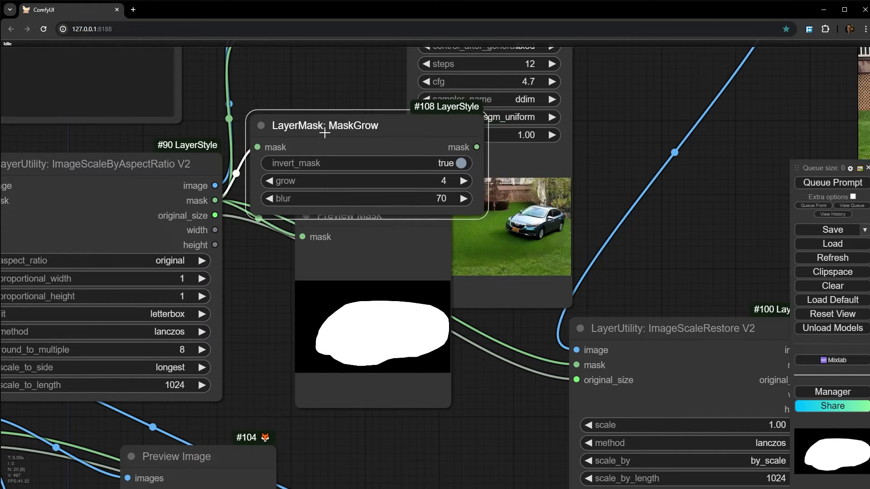
right_click(322, 273)
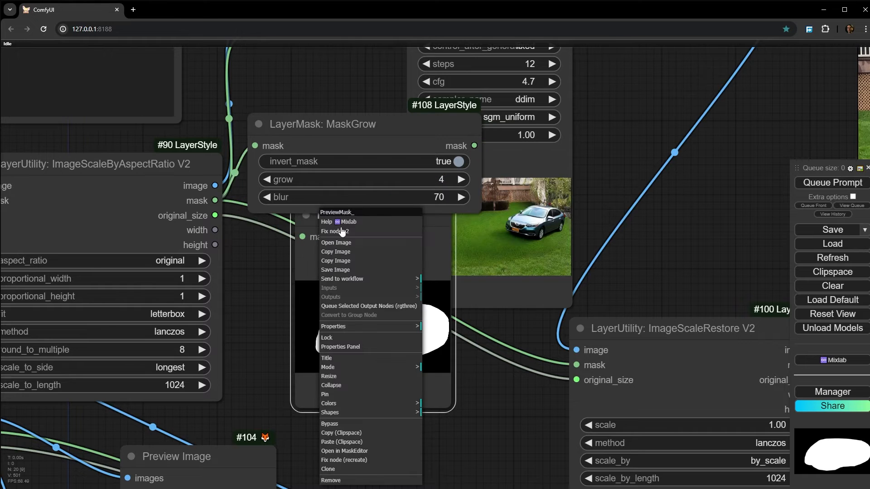
click(387, 308)
drag(394, 148, 376, 133)
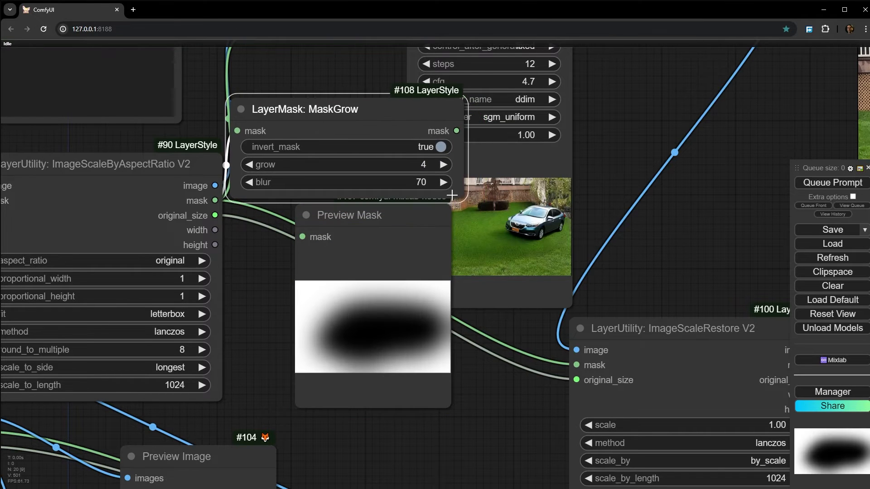
- Narrow the MaskGrow node so it fits beside KSampler, and inspect the blurred mask in Preview Mask
drag(456, 200, 389, 199)
scroll(343, 319, down, 2)
scroll(369, 342, up, 5)
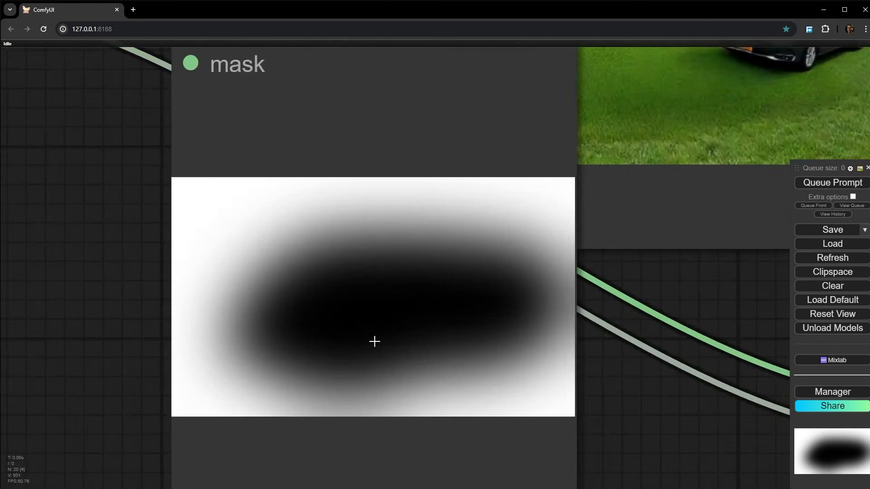
scroll(375, 341, down, 6)
drag(408, 349, 405, 366)
drag(531, 167, 543, 232)
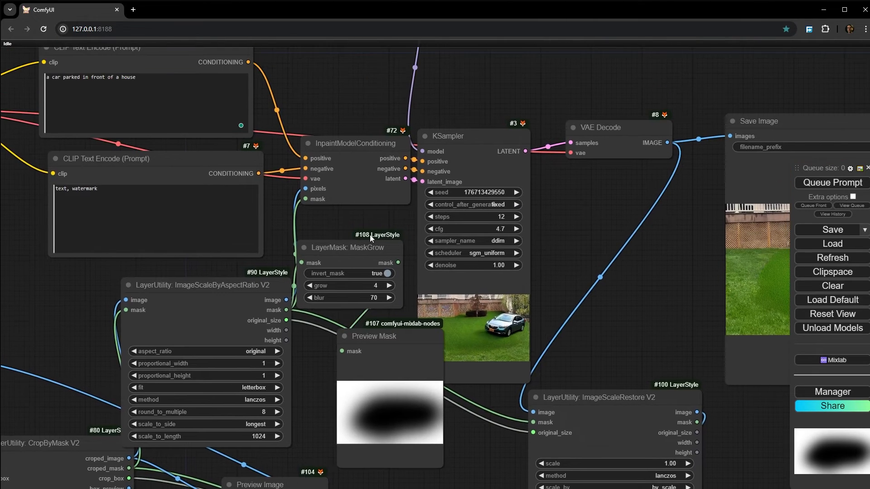
- Connect the MaskGrow mask output to the mask input of InpaintModelConditioning
drag(374, 237, 346, 237)
scroll(347, 243, up, 5)
drag(388, 270, 239, 168)
scroll(556, 239, down, 1)
scroll(556, 239, down, 8)
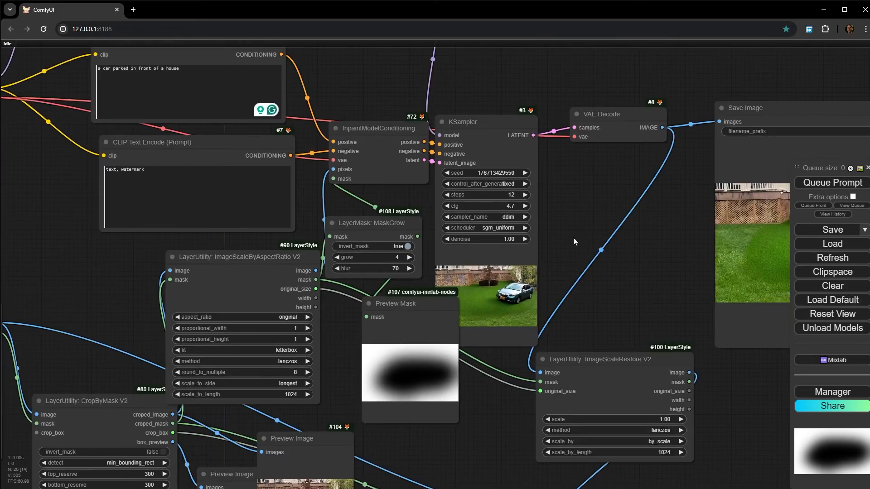
- Check the Differential Diffusion node feeding KSampler and the checkpoint selected in Load Checkpoint
drag(575, 240, 539, 410)
scroll(366, 211, up, 6)
click(395, 206)
scroll(384, 275, down, 4)
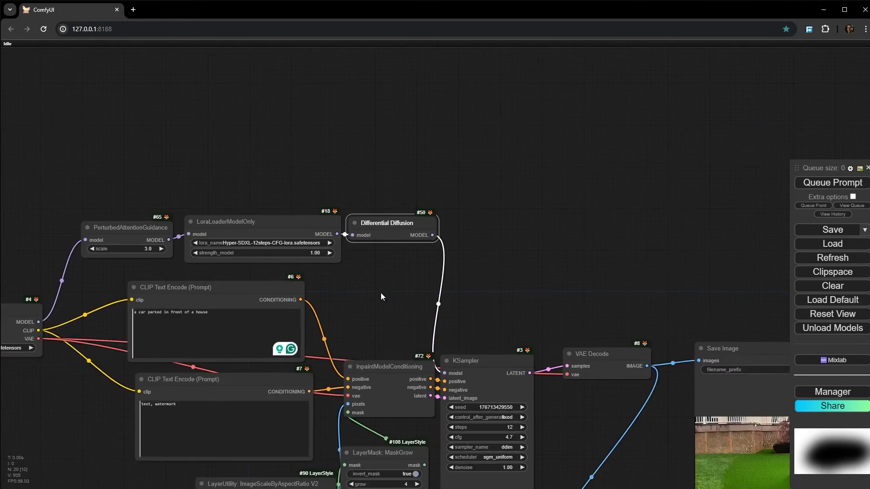
drag(381, 293, 669, 191)
scroll(286, 238, up, 12)
scroll(159, 262, up, 3)
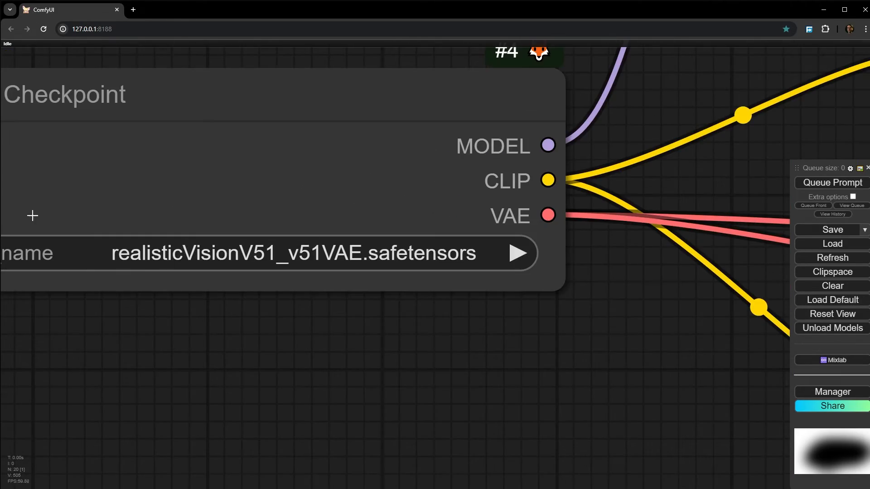
scroll(186, 269, down, 15)
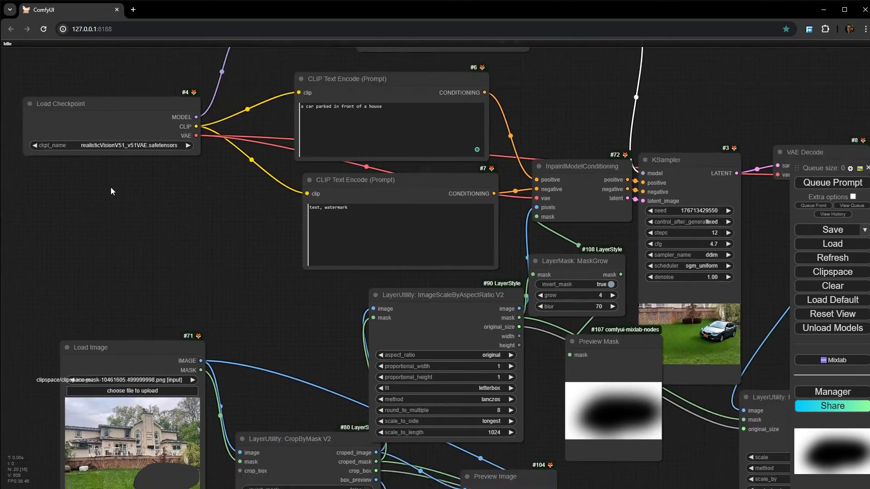
scroll(754, 210, up, 3)
- Run the workflow and move the Preview Mask node clear of the KSampler preview
drag(754, 210, 458, 233)
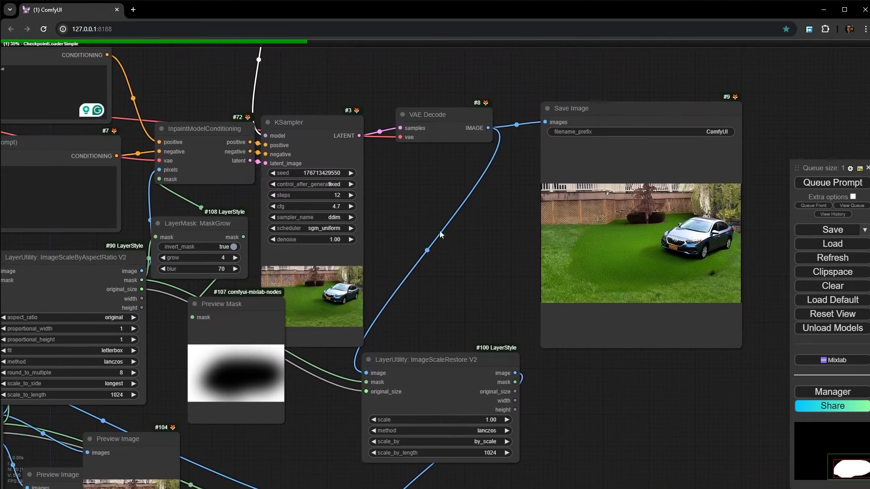
drag(223, 64, 445, 223)
drag(597, 237, 424, 137)
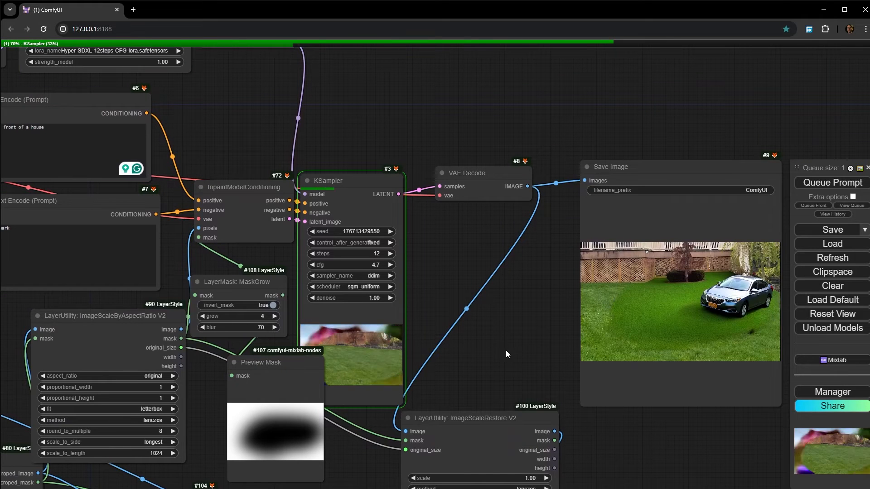
click(272, 380)
drag(272, 380, 214, 374)
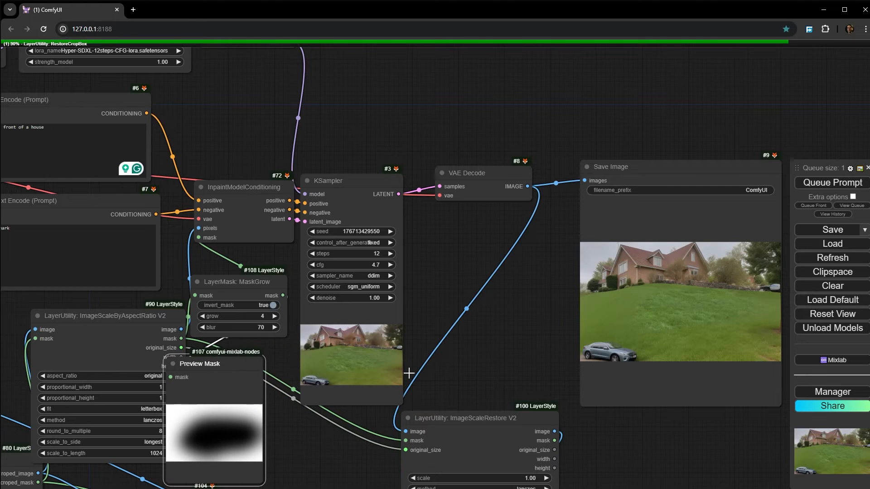
- Turn off invert_mask on the MaskGrow node and queue the workflow
scroll(276, 263, up, 5)
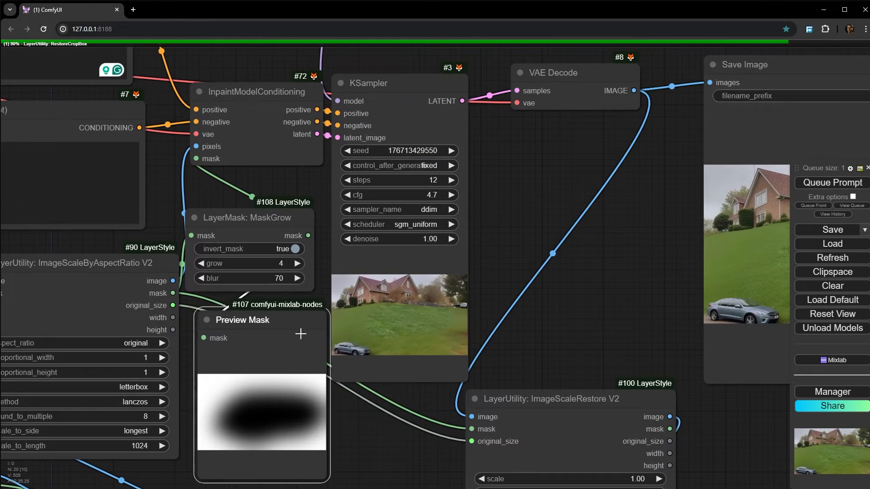
scroll(276, 263, up, 4)
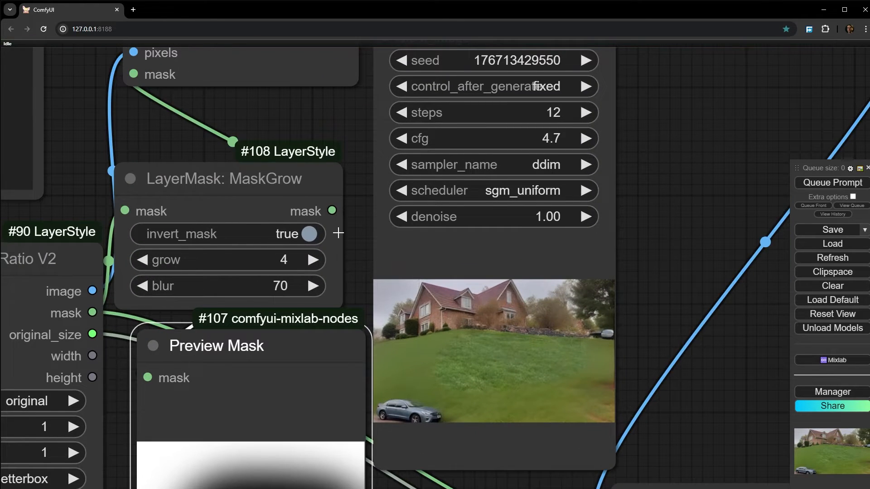
scroll(338, 233, up, 3)
click(338, 234)
scroll(338, 233, down, 5)
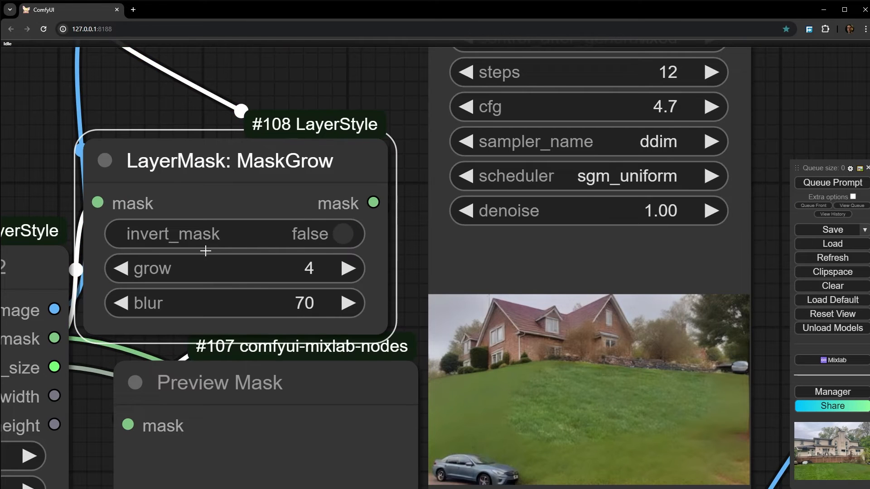
click(832, 182)
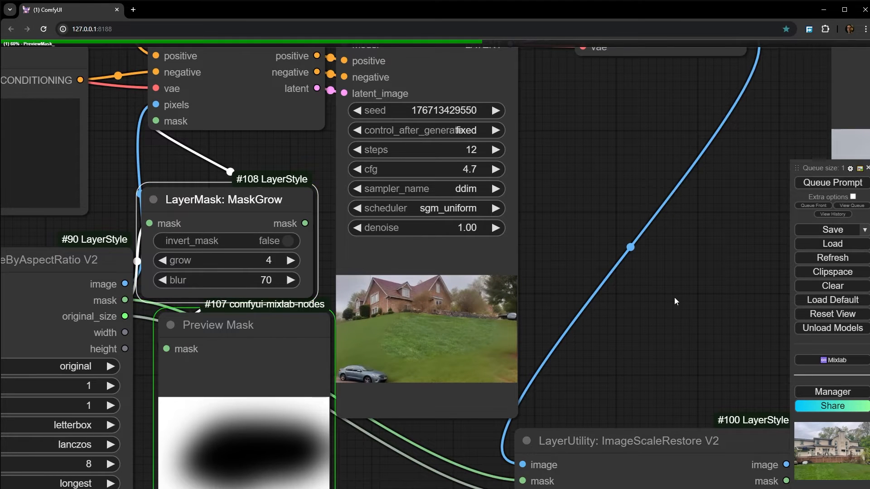
- Examine the image generated with the non-inverted mask in the KSampler and Save Image previews
scroll(585, 283, down, 5)
scroll(534, 269, up, 1)
scroll(375, 290, up, 5)
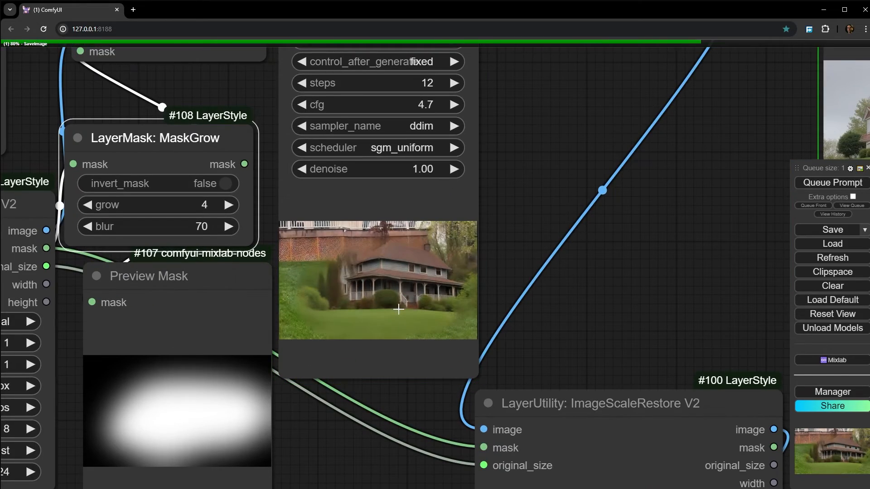
scroll(453, 308, down, 5)
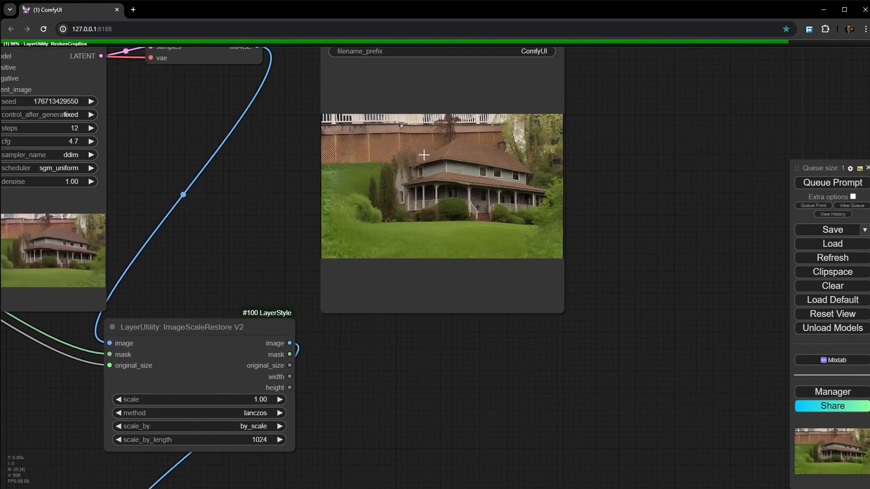
drag(478, 297, 112, 253)
scroll(434, 163, up, 12)
scroll(518, 230, down, 4)
scroll(528, 254, down, 10)
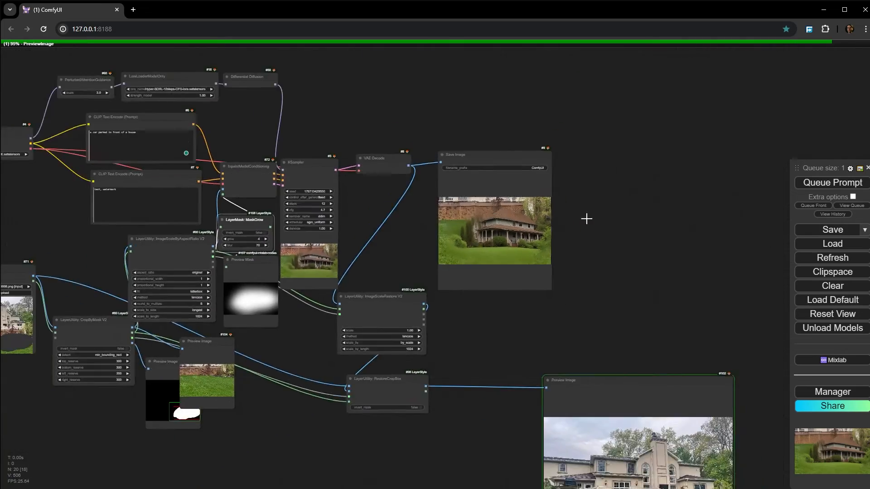
- Weight "a car" in the positive prompt as (a car:1.2) and queue the workflow
scroll(153, 214, up, 3)
scroll(367, 175, up, 10)
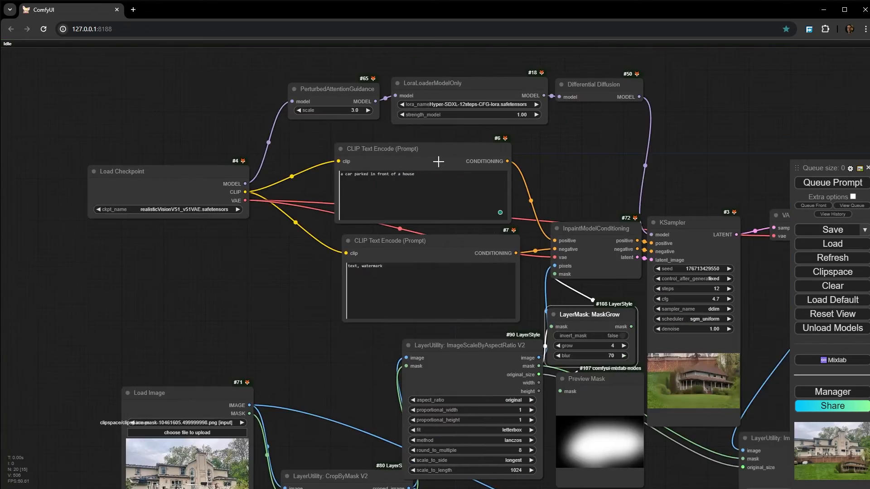
scroll(235, 175, up, 5)
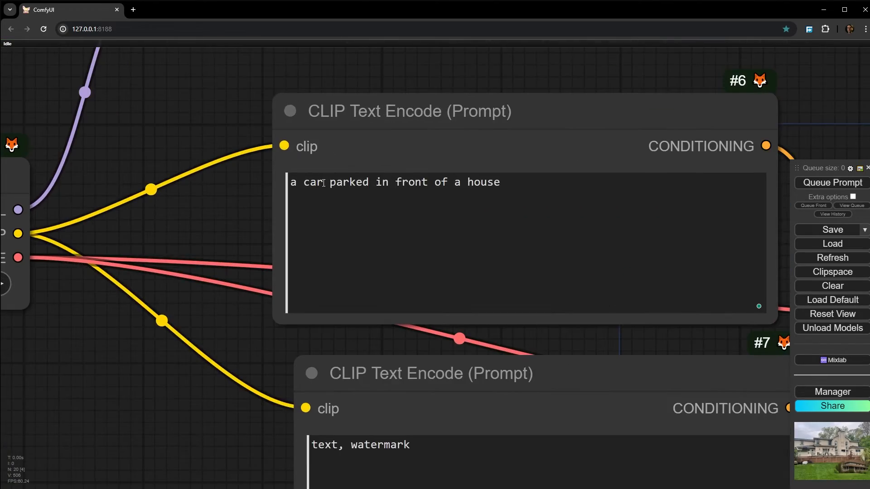
drag(324, 183, 288, 183)
key(ctrl+Up)
key(ctrl+Up)
key(ctrl+Up)
key(ctrl+Up)
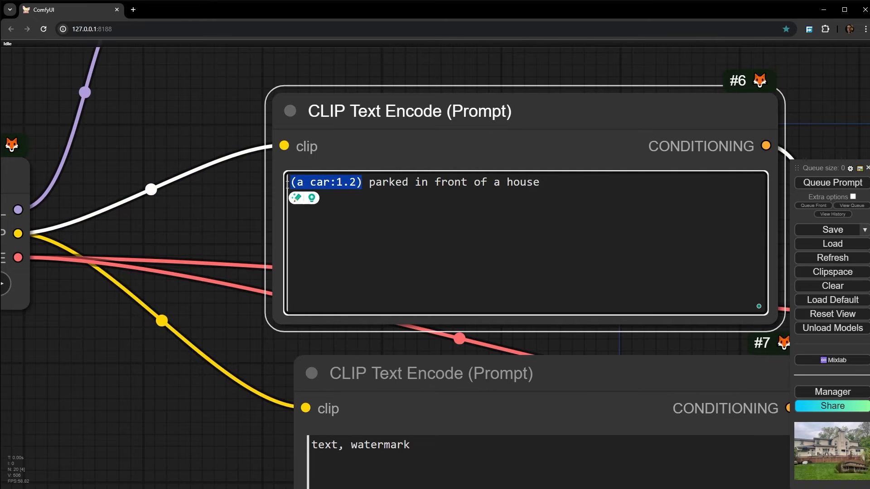
key(ctrl+Return)
- Examine the image generated from the weighted prompt in the KSampler and Save Image previews
scroll(41, 333, down, 11)
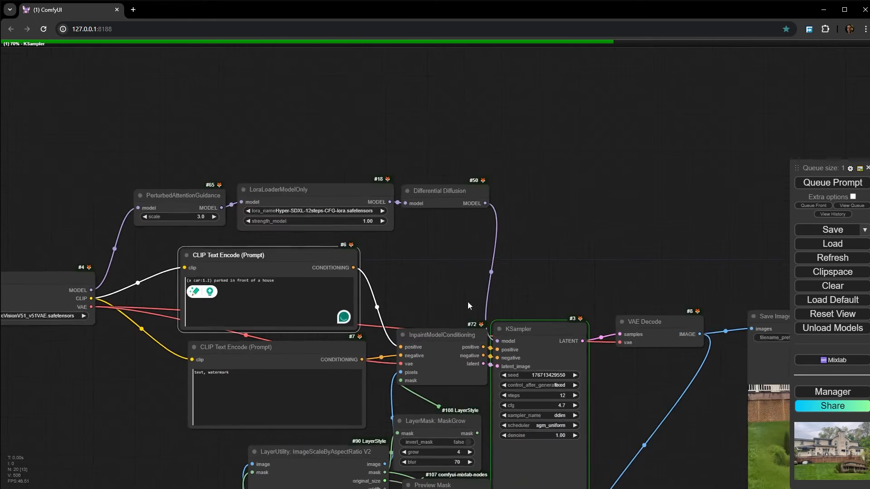
scroll(470, 307, down, 1)
drag(602, 252, 453, 125)
scroll(380, 351, up, 5)
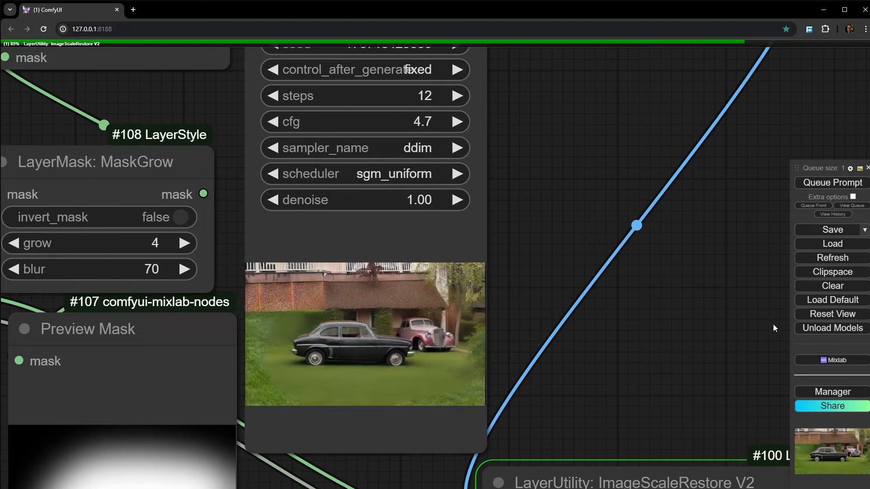
scroll(774, 326, down, 1)
drag(747, 337, 26, 275)
drag(338, 180, 353, 285)
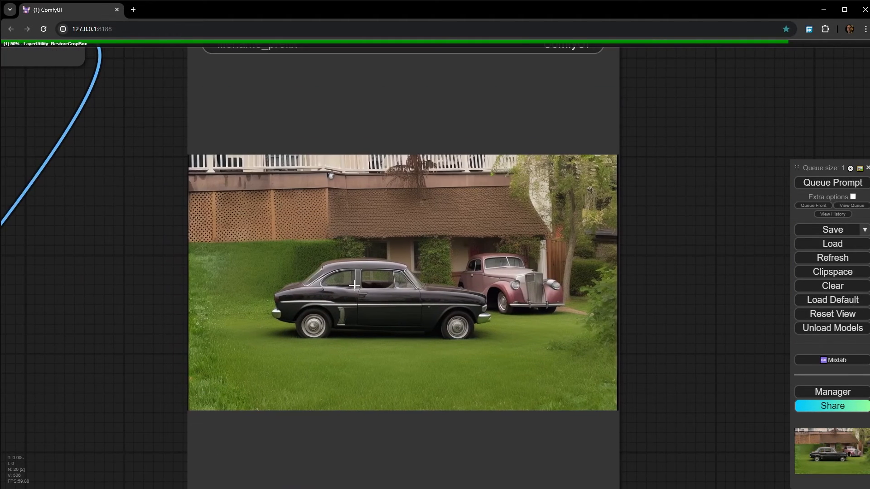
- Inspect how the inpainted area blends with the surrounding lawn and house in the RestoreCropBox preview
scroll(360, 281, down, 9)
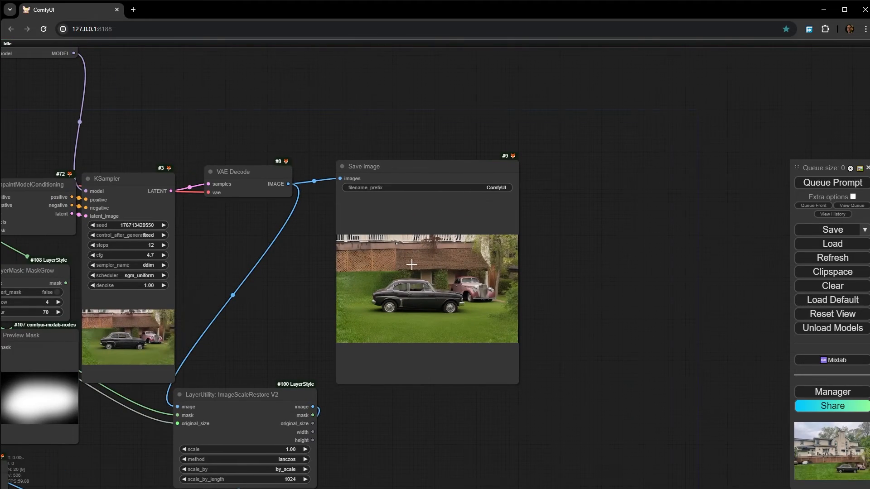
scroll(411, 264, down, 4)
drag(416, 270, 412, 49)
drag(714, 284, 560, 195)
scroll(457, 277, up, 8)
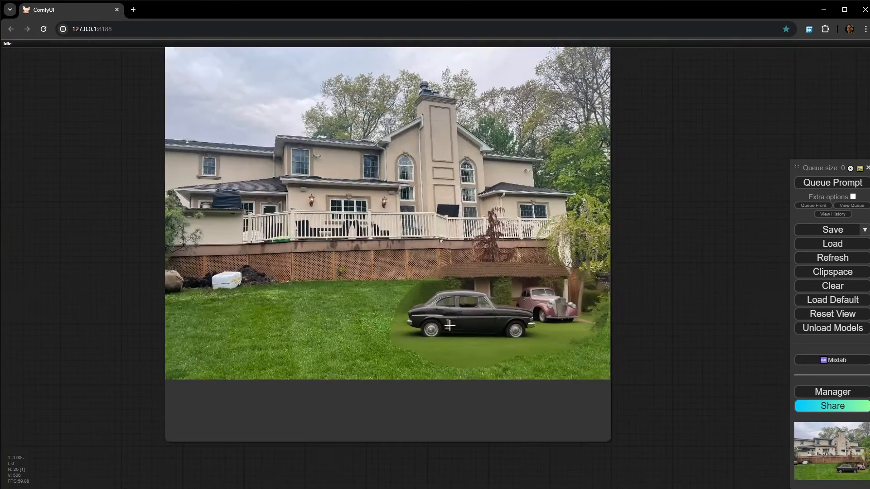
scroll(451, 326, up, 10)
drag(481, 326, 313, 287)
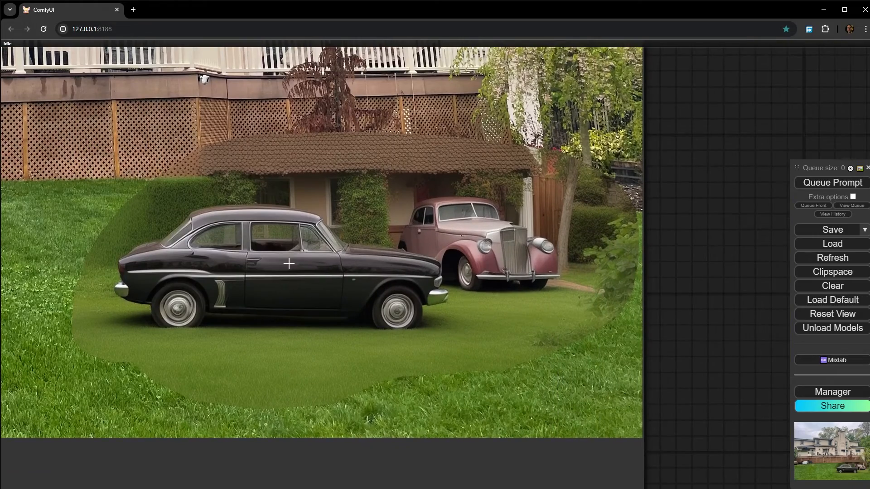
drag(288, 264, 346, 283)
scroll(387, 321, up, 2)
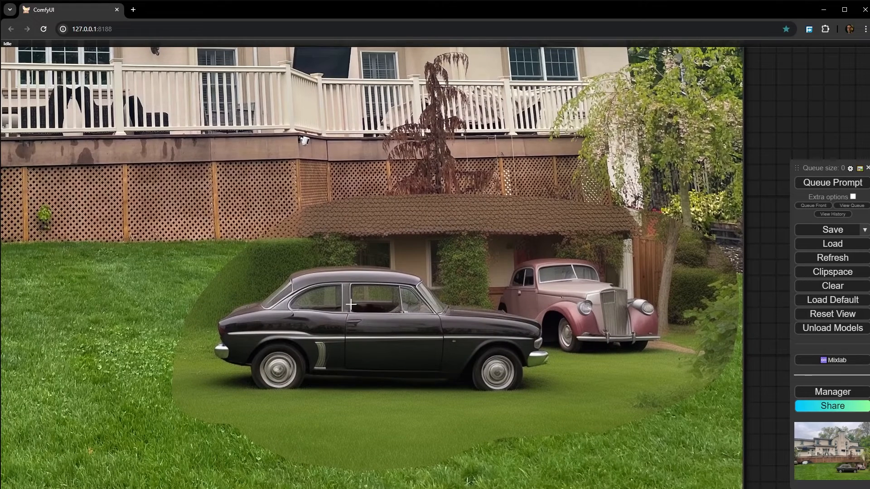
scroll(370, 252, down, 2)
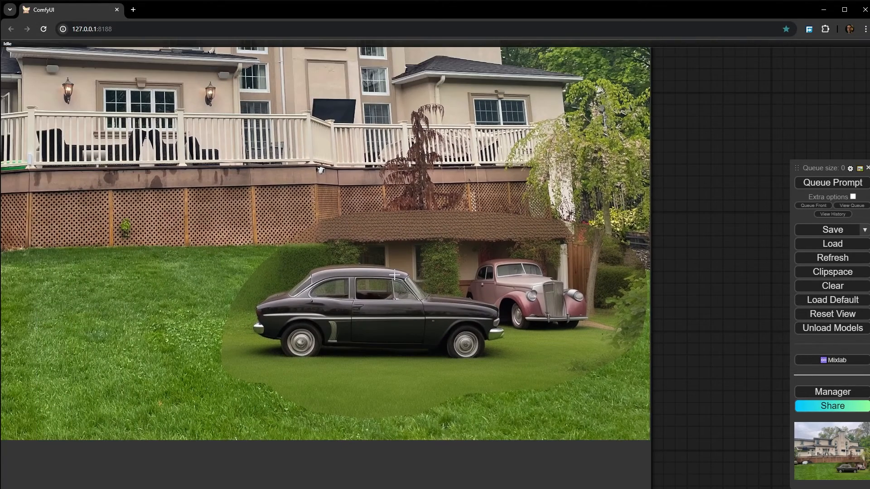
drag(261, 264, 263, 264)
scroll(388, 304, down, 7)
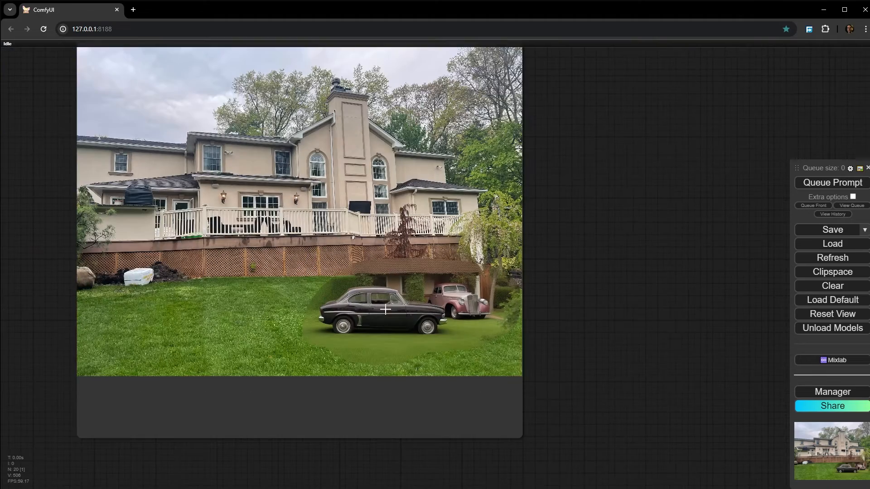
scroll(327, 333, up, 4)
scroll(306, 356, up, 3)
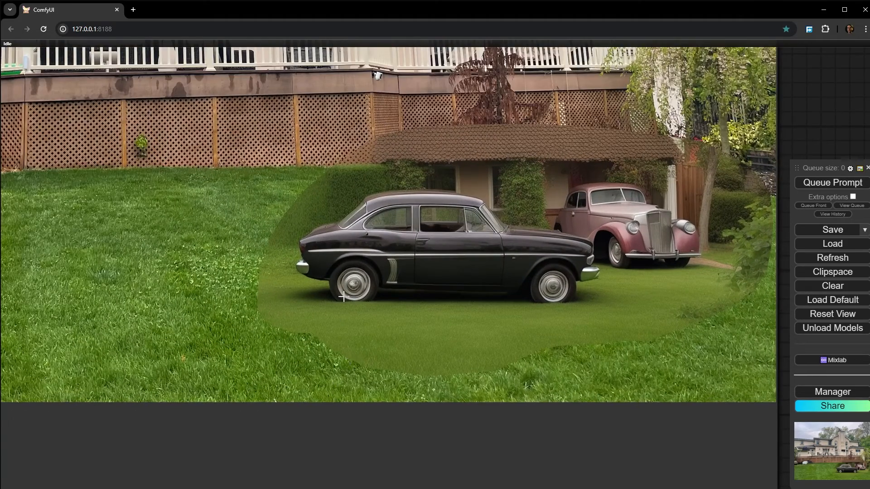
scroll(378, 225, down, 10)
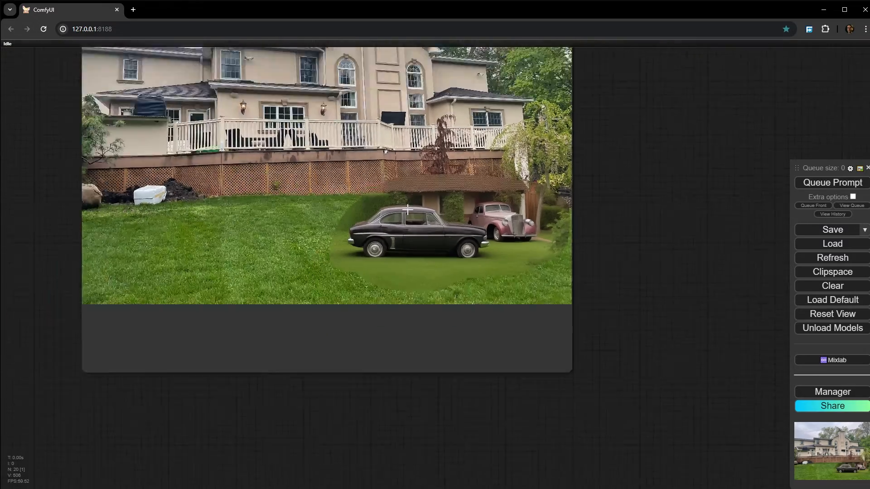
drag(411, 204, 398, 268)
scroll(398, 266, down, 5)
drag(394, 191, 422, 393)
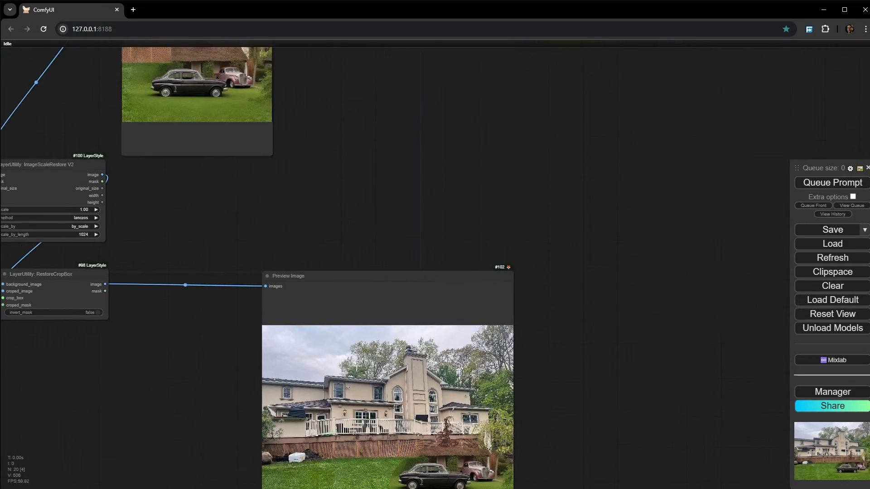
- Compare the blending around the cars in the Save Image output before it is restored into the photo
drag(241, 167, 334, 316)
scroll(241, 256, up, 10)
scroll(241, 256, up, 3)
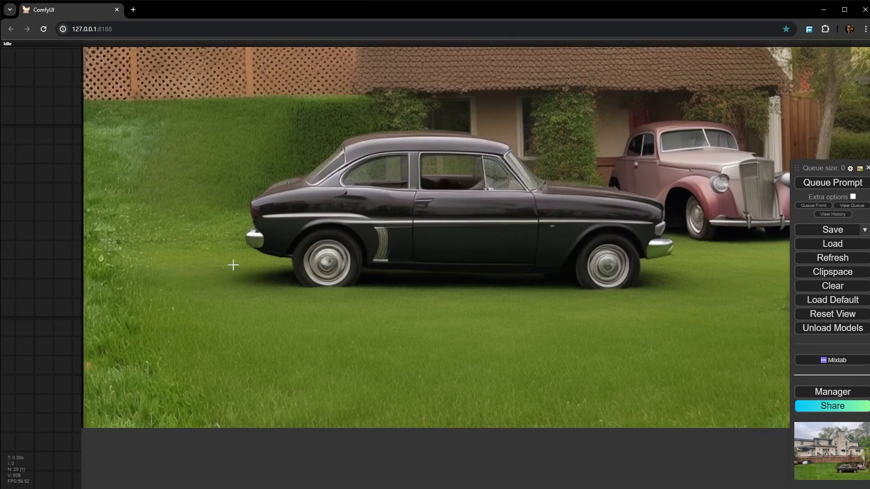
scroll(477, 219, down, 2)
drag(477, 219, 371, 315)
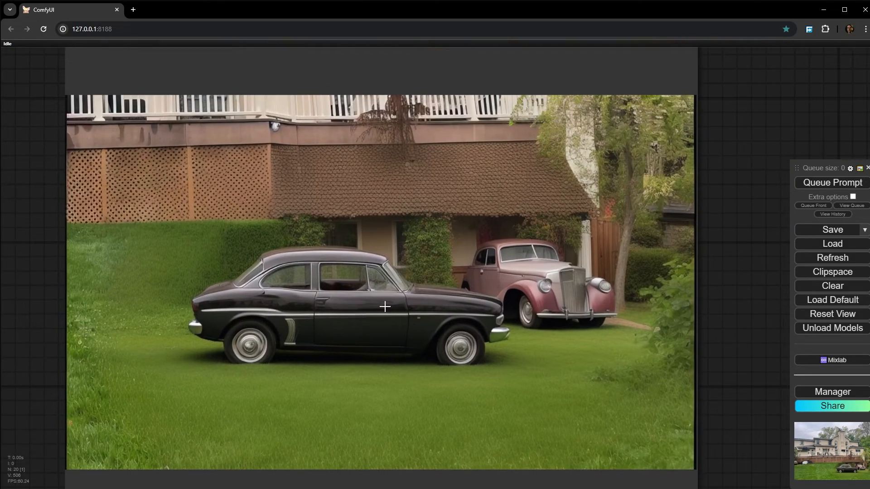
- Switch the Load Checkpoint node to realisticVisionV60B1_v51VAE-inpainting.safetensors
scroll(385, 306, down, 15)
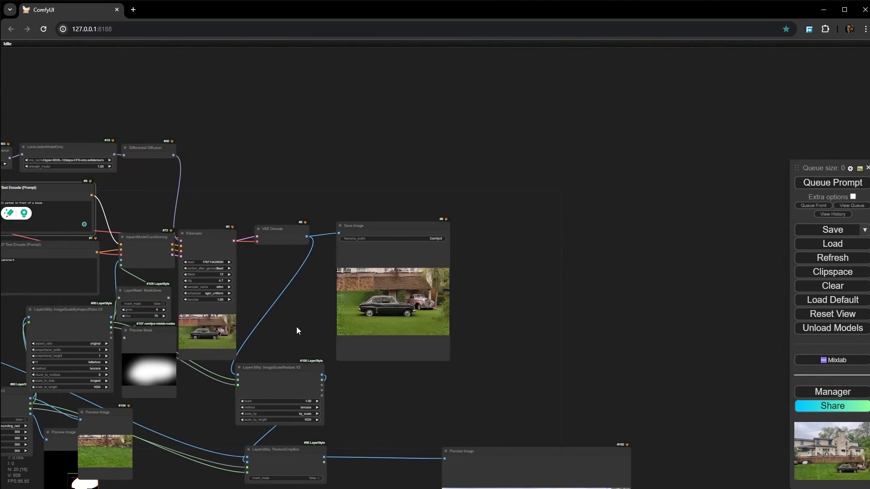
drag(297, 327, 587, 318)
scroll(85, 216, up, 8)
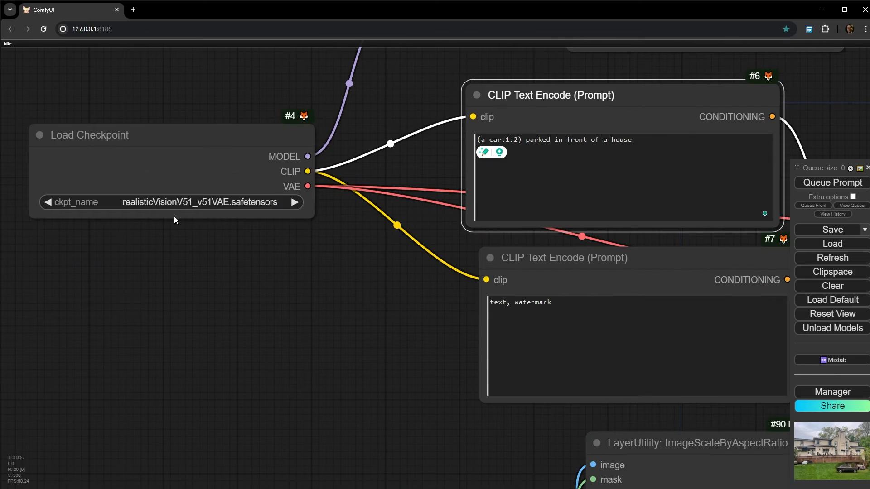
click(164, 203)
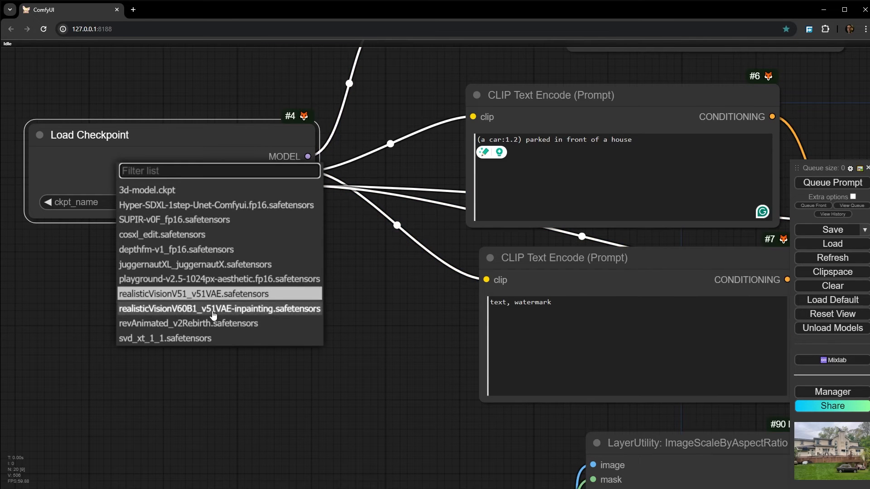
click(191, 317)
scroll(172, 208, up, 1)
scroll(222, 317, down, 5)
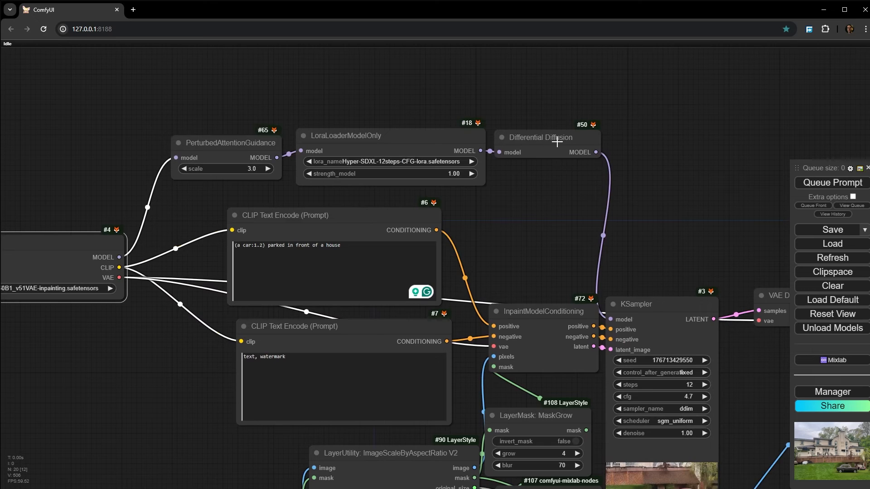
- Queue the workflow with the realisticVision inpainting checkpoint, keeping the existing LoRA and Differential Diffusion chain
click(557, 142)
drag(84, 316, 203, 283)
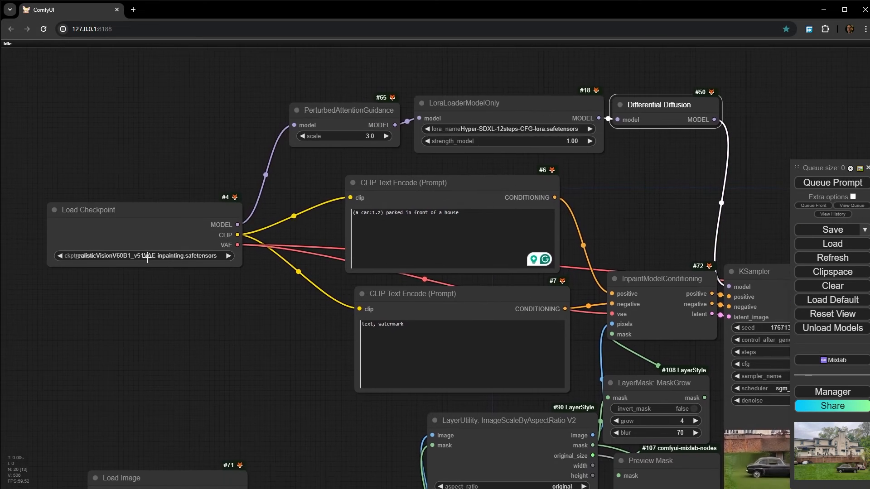
scroll(113, 246, up, 6)
scroll(144, 246, down, 2)
scroll(206, 310, down, 5)
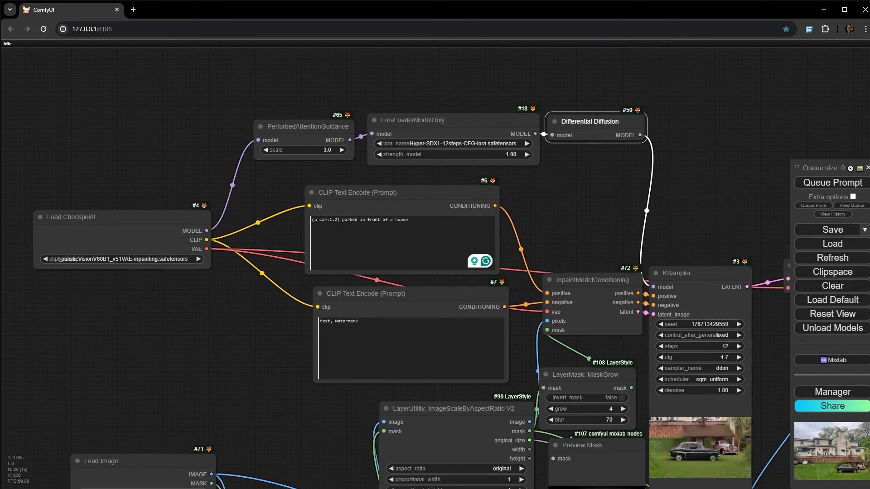
click(833, 183)
- Examine the inpainting checkpoint's result in the KSampler preview and compare it with the previous Save Image output
scroll(391, 63, up, 5)
drag(391, 59, 383, 58)
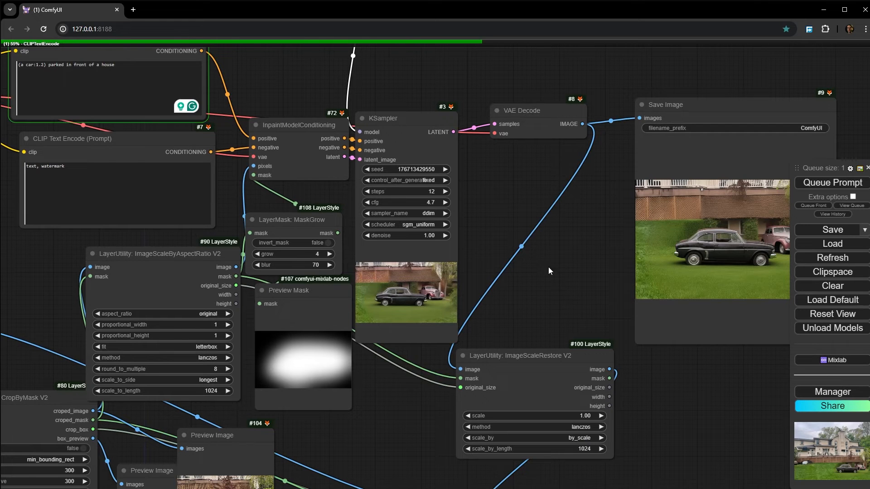
scroll(448, 299, up, 3)
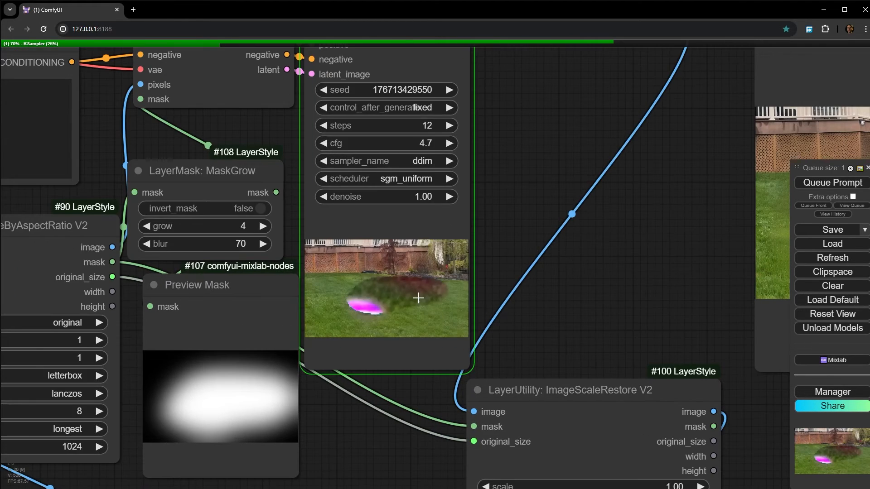
scroll(418, 297, up, 5)
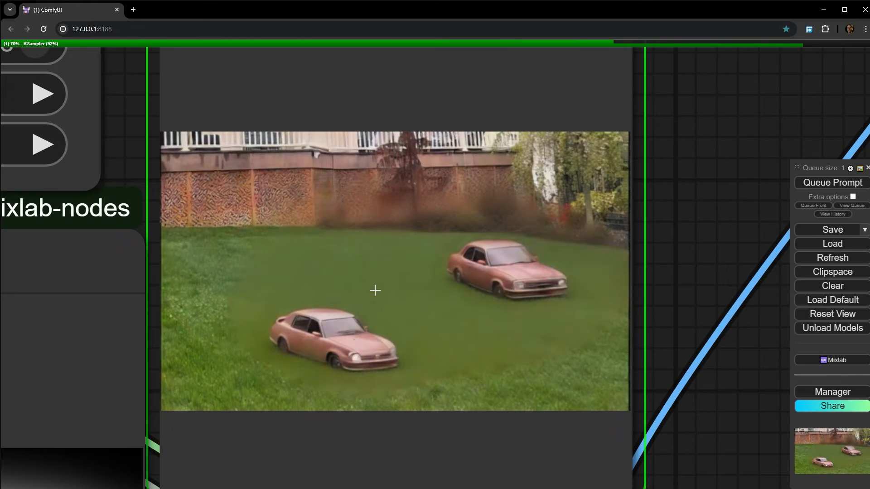
scroll(375, 292, down, 12)
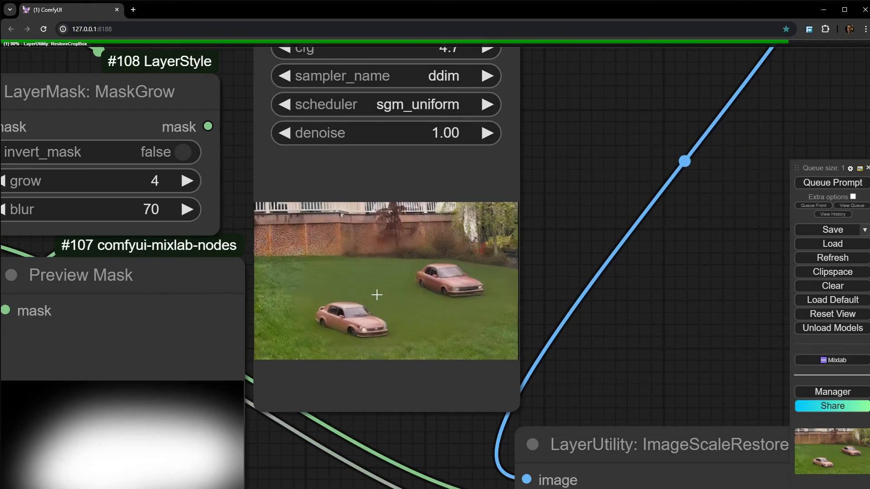
drag(564, 279, 245, 248)
scroll(512, 185, down, 6)
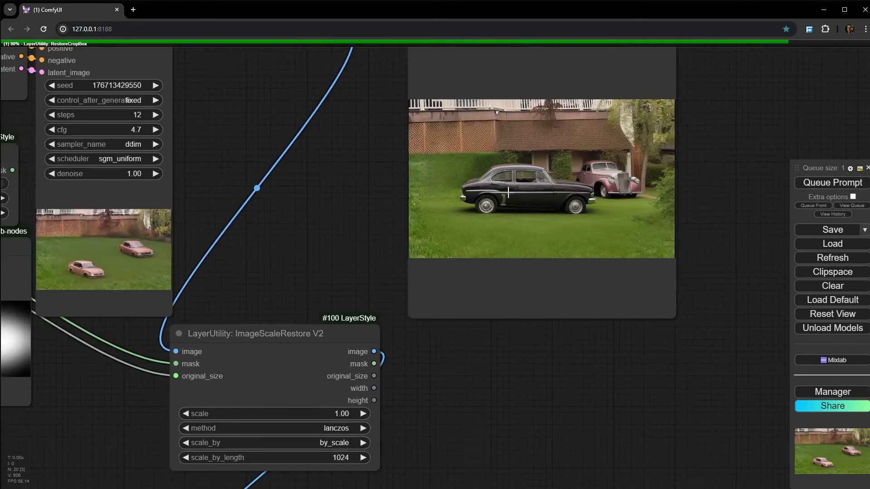
- Add a UNETLoader node with SDXL_Inpaint.safetensors and switch Load Checkpoint to juggernautXL_juggernautX.safetensors
drag(360, 160, 840, 328)
scroll(222, 171, up, 5)
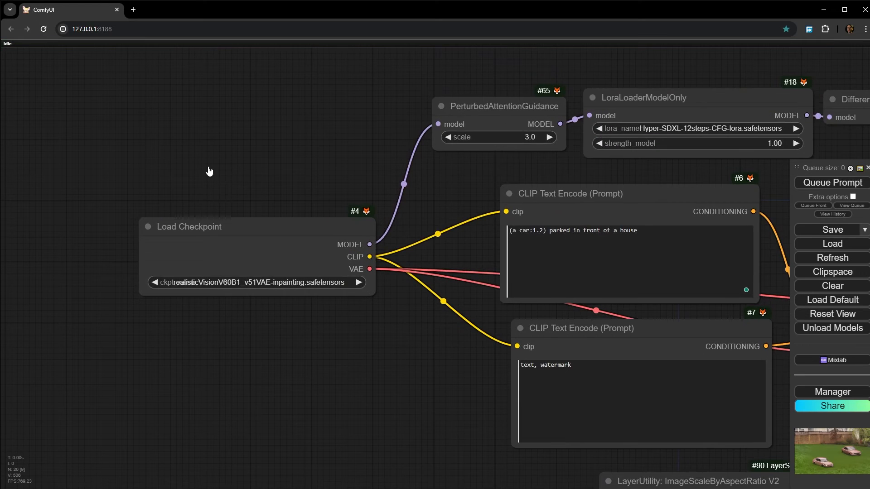
double_click(211, 171)
text(un)
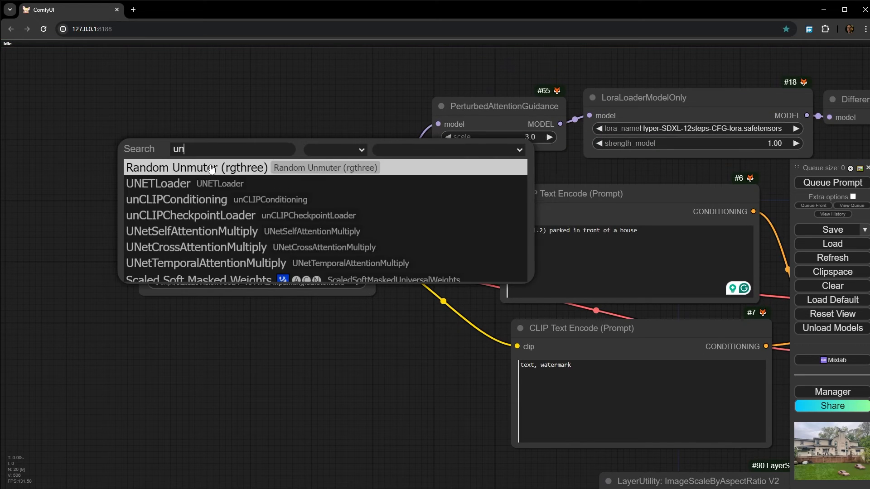
click(202, 187)
click(327, 279)
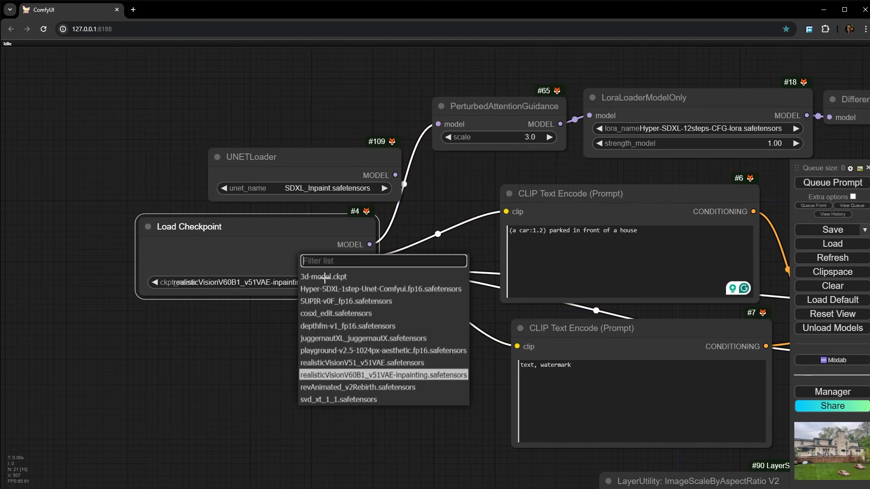
click(348, 339)
- Connect the UNETLoader's MODEL output to PerturbedAttentionGuidance and queue the workflow
drag(357, 161, 438, 124)
scroll(454, 198, down, 3)
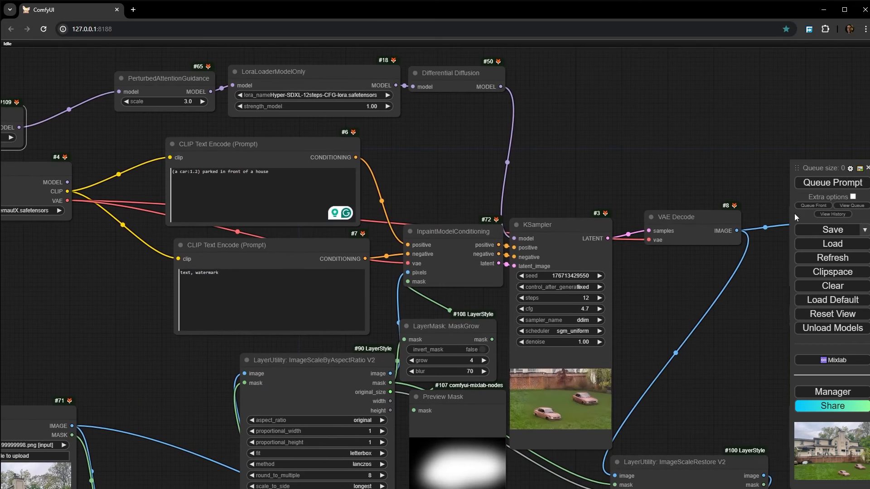
click(849, 183)
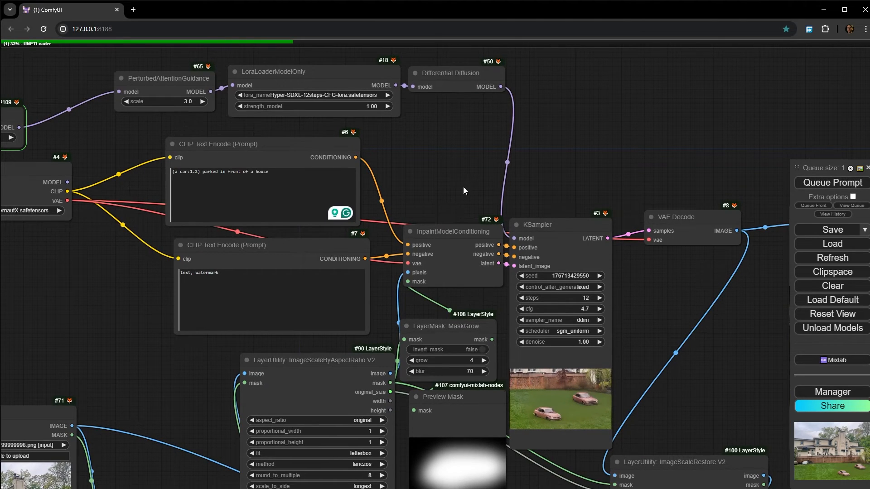
- Review the models selected in the UNETLoader and Load Checkpoint nodes and how they feed the sampling chain
drag(52, 268, 210, 283)
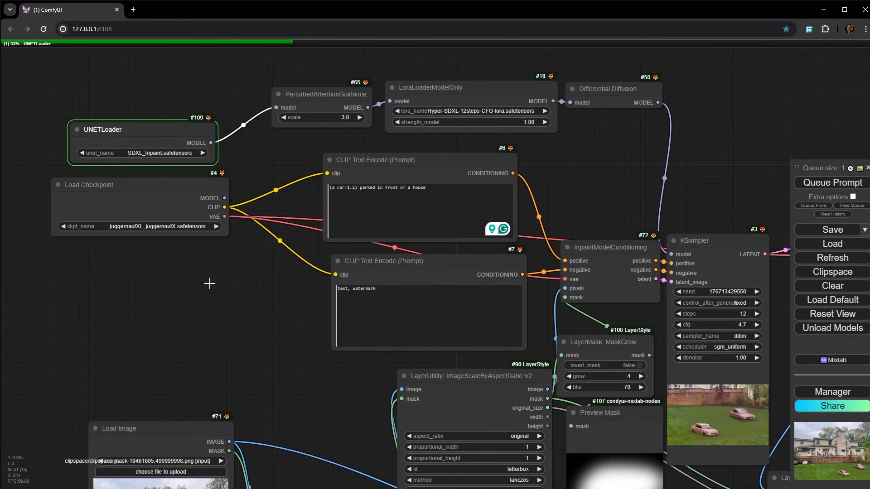
scroll(89, 113, up, 5)
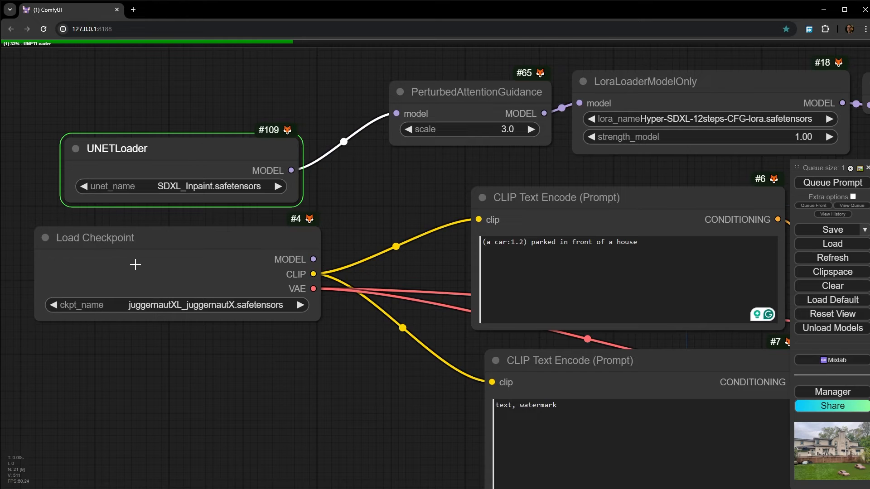
scroll(187, 338, down, 6)
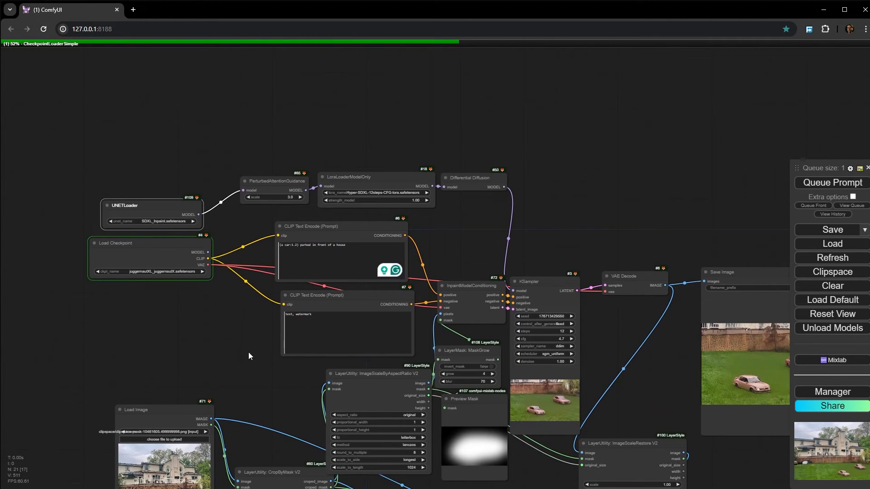
drag(249, 352, 235, 343)
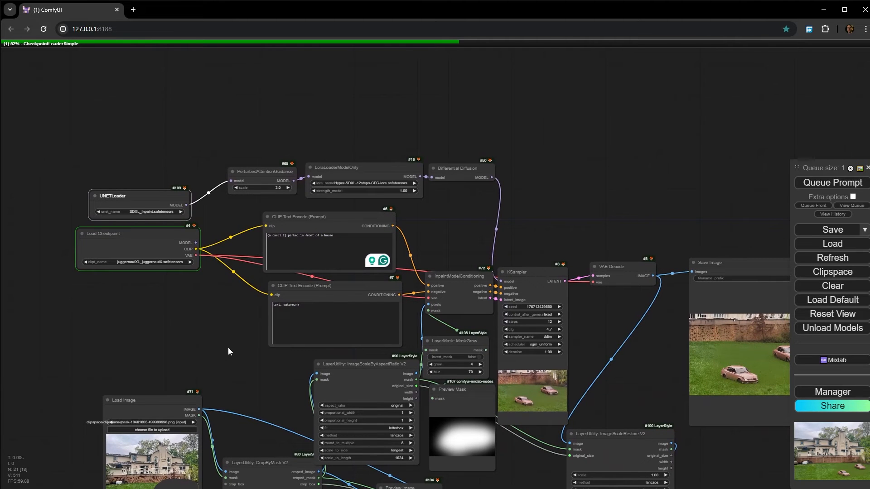
drag(226, 344, 157, 241)
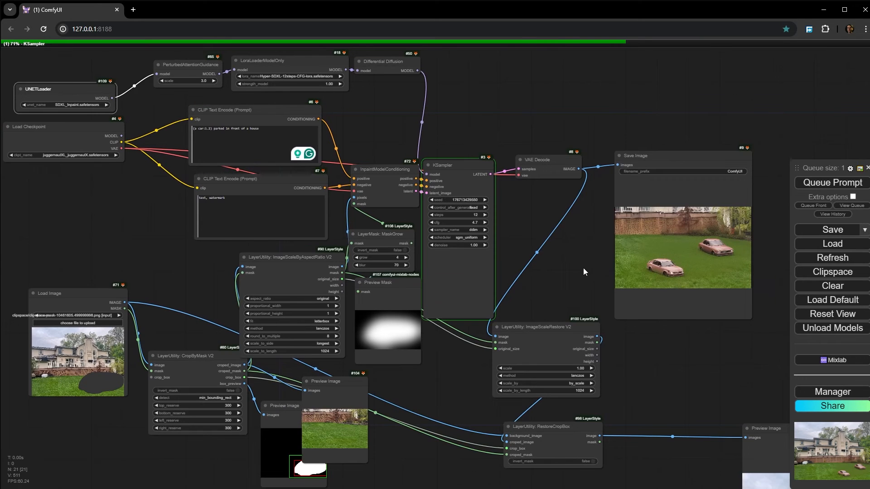
- Examine the SDXL inpainting model's result in the KSampler preview
scroll(583, 268, up, 5)
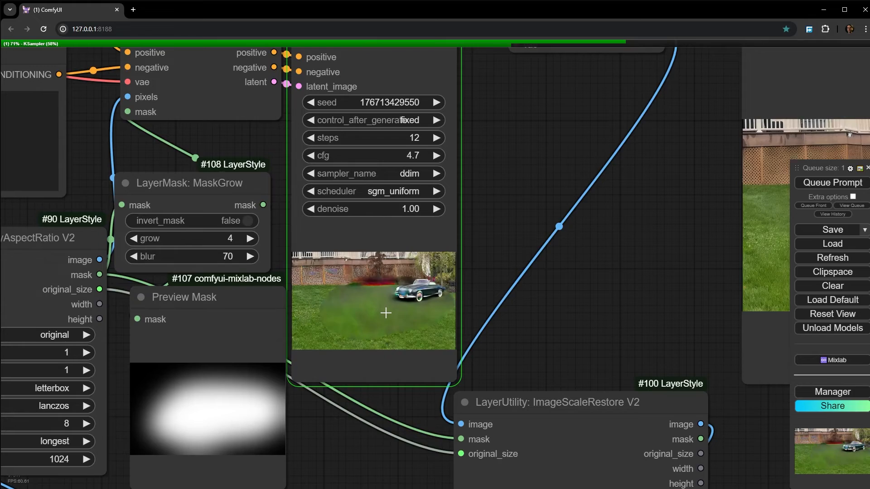
scroll(439, 280, up, 6)
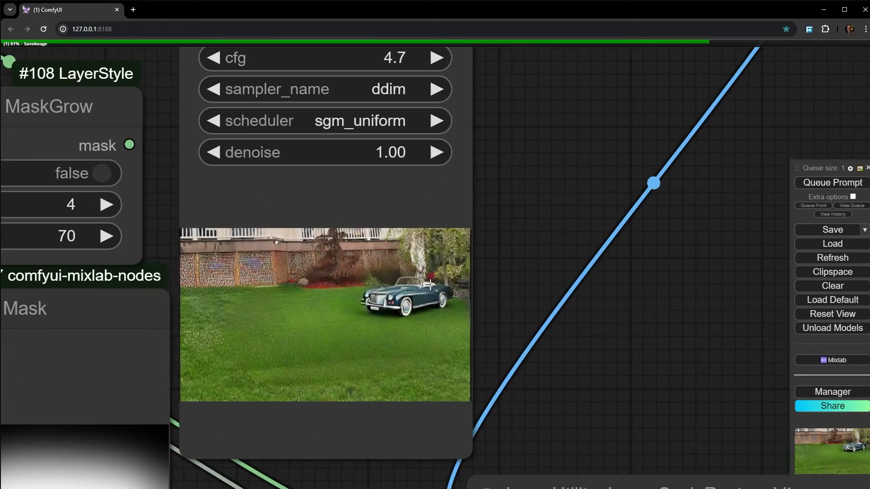
scroll(408, 296, down, 4)
- Inspect how the car, lawn and garden edge blend with the original photo in the Save Image output
drag(725, 317, 315, 286)
scroll(358, 202, up, 5)
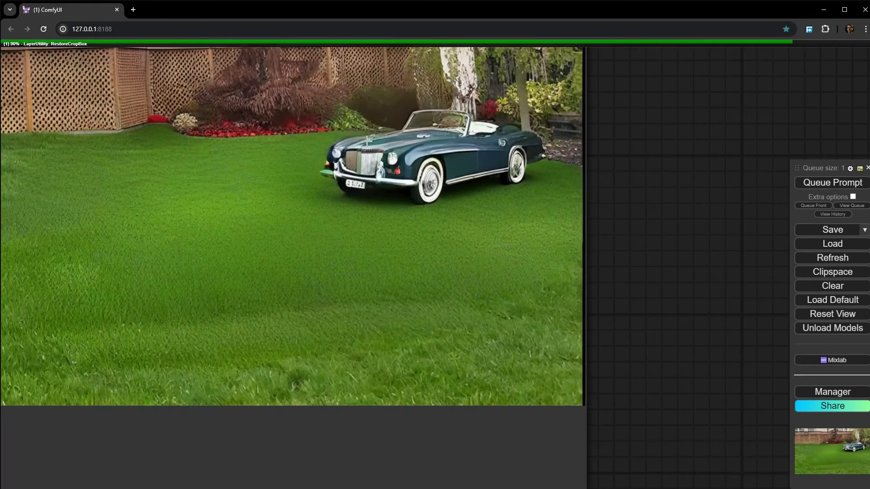
scroll(405, 240, down, 3)
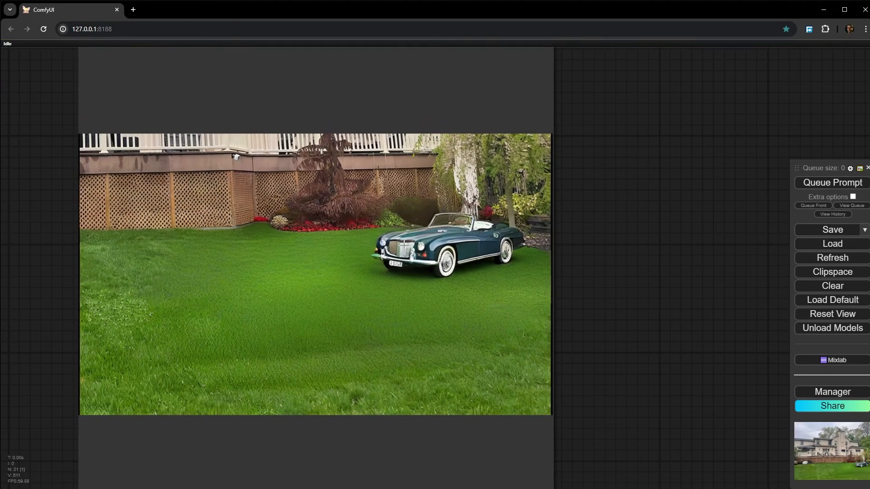
scroll(403, 246, down, 8)
scroll(404, 245, up, 10)
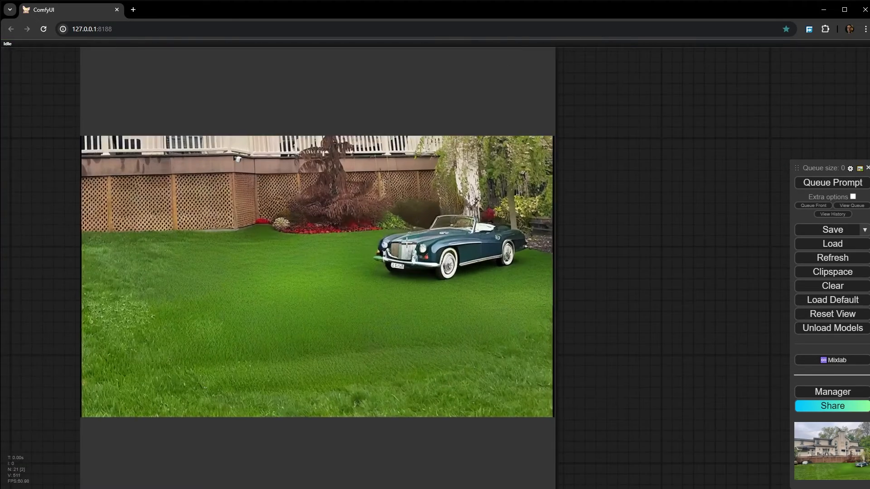
scroll(394, 249, down, 3)
scroll(257, 212, down, 5)
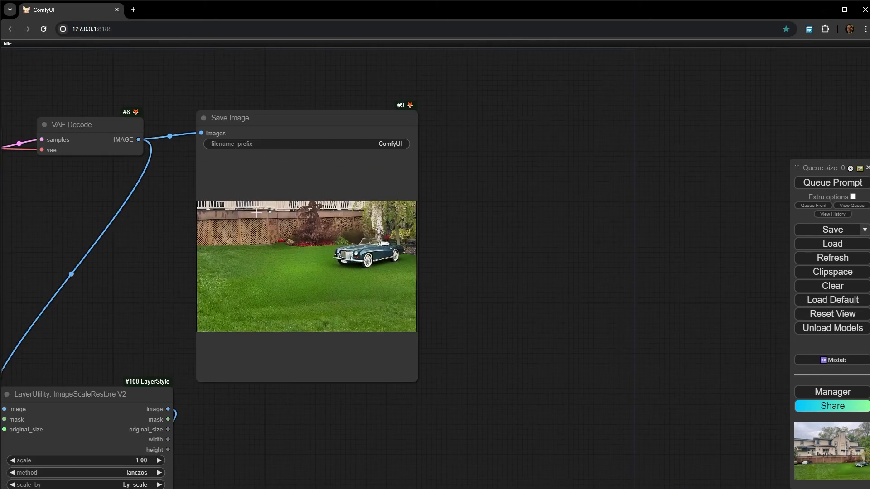
scroll(417, 247, up, 10)
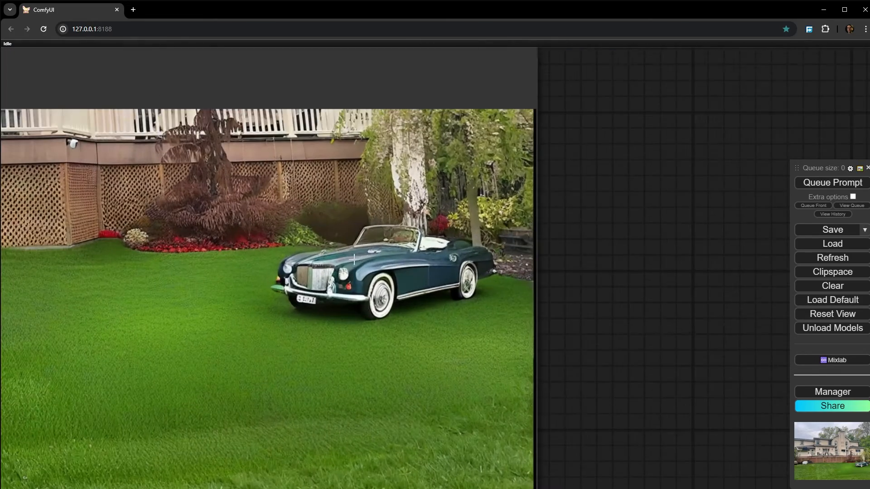
scroll(292, 272, down, 10)
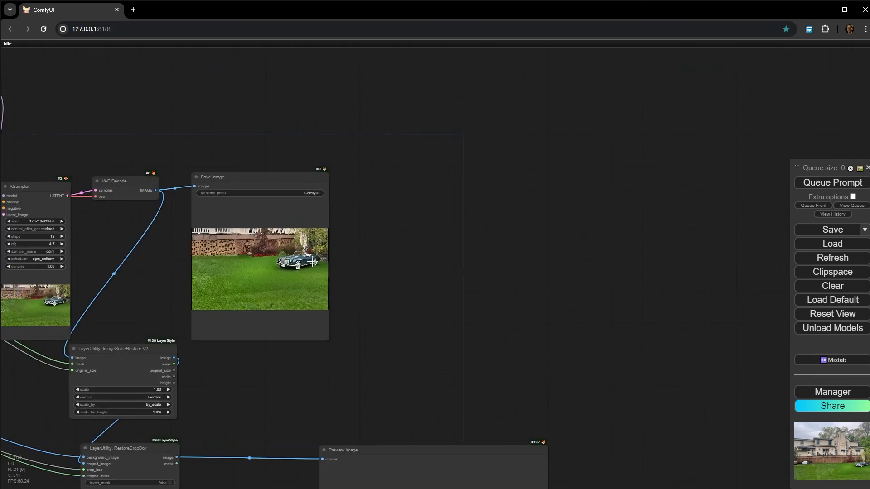
- Set top_reserve to 584 in the CropByMask V2 node and queue the workflow
drag(292, 272, 612, 254)
scroll(384, 295, up, 10)
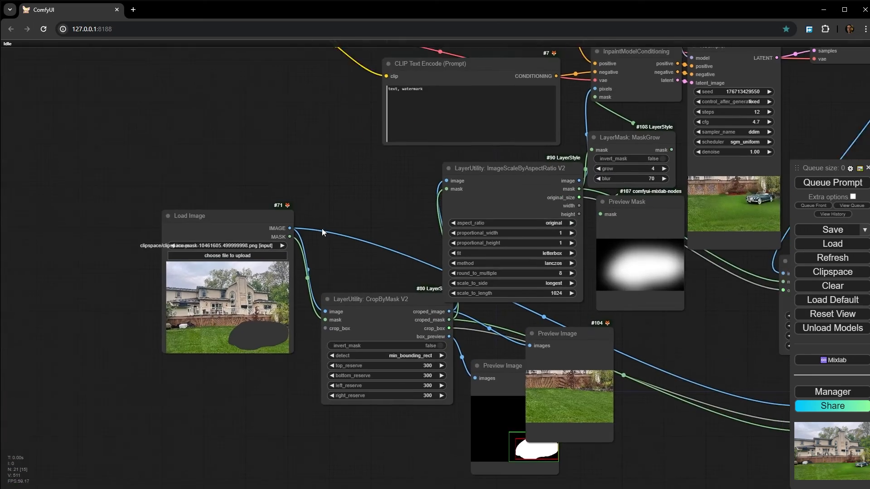
drag(321, 228, 227, 206)
scroll(336, 335, up, 4)
scroll(336, 336, up, 2)
drag(199, 461, 322, 453)
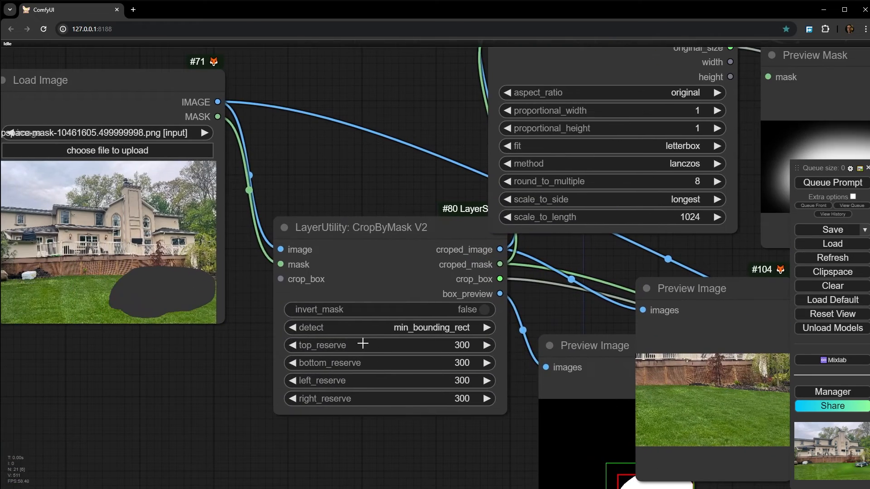
drag(363, 344, 449, 345)
scroll(181, 312, down, 5)
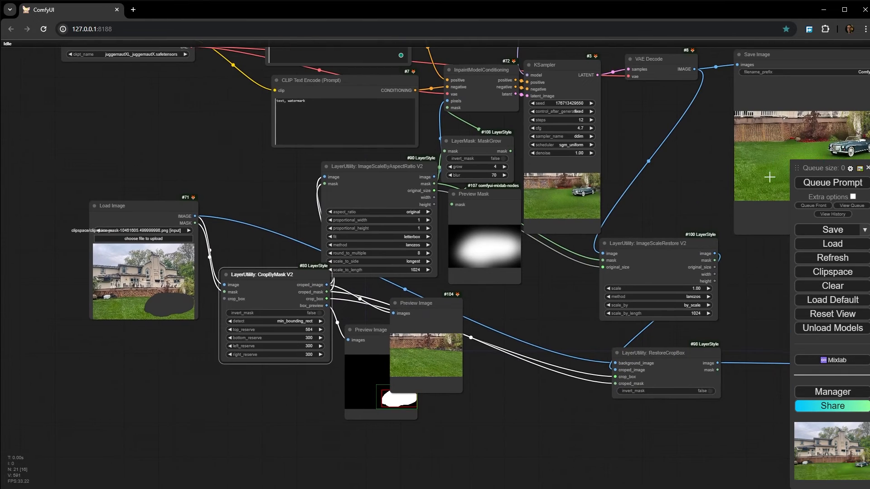
click(833, 183)
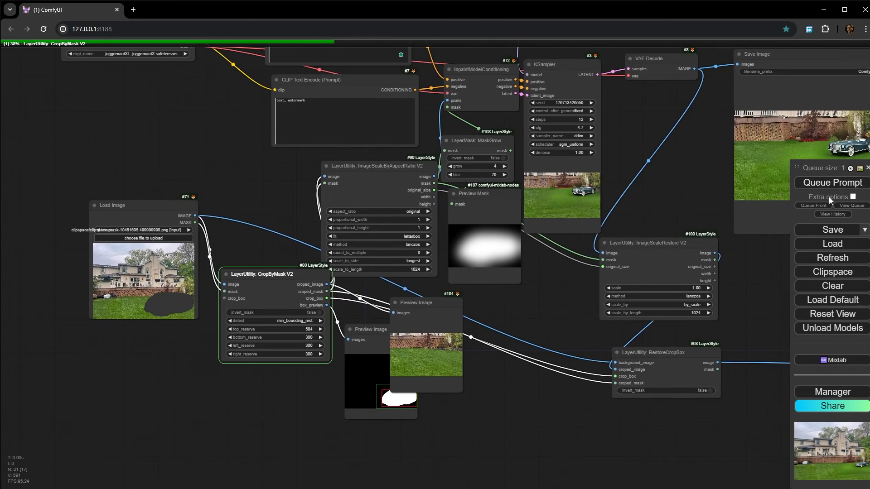
- Examine the car, deck and lawn in the KSampler preview generated with the larger top reserve
drag(672, 159, 638, 171)
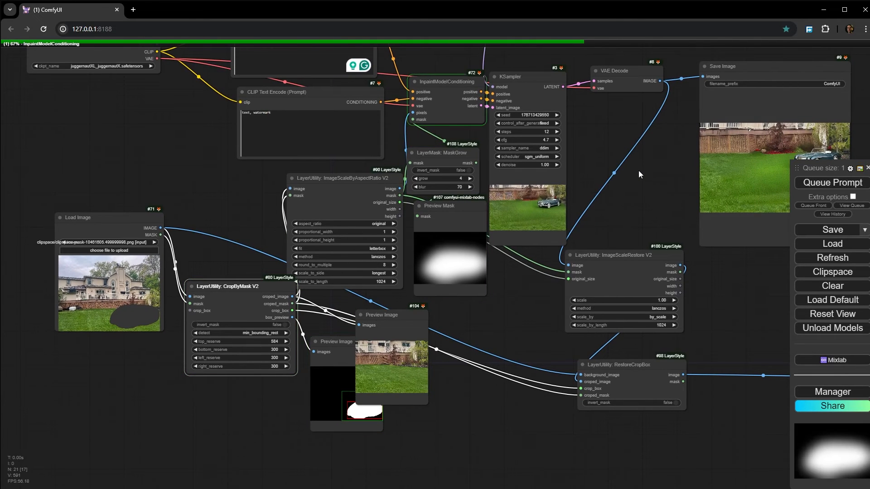
scroll(567, 206, up, 14)
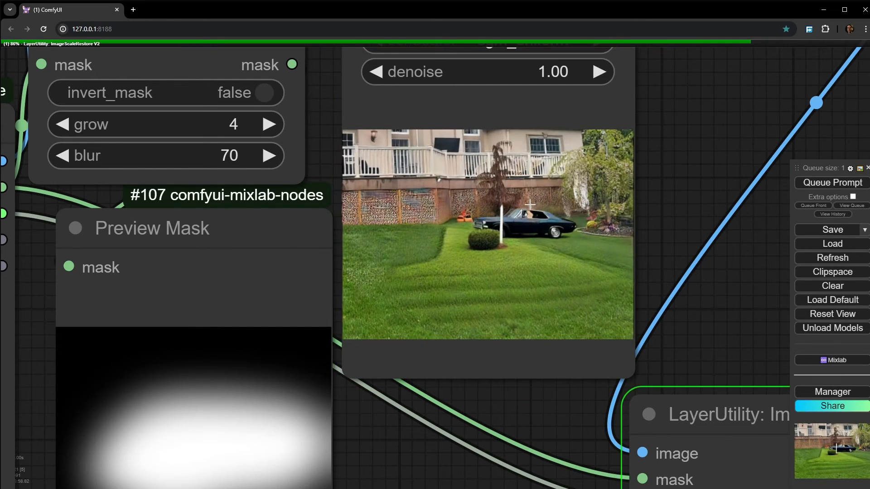
scroll(512, 162, up, 6)
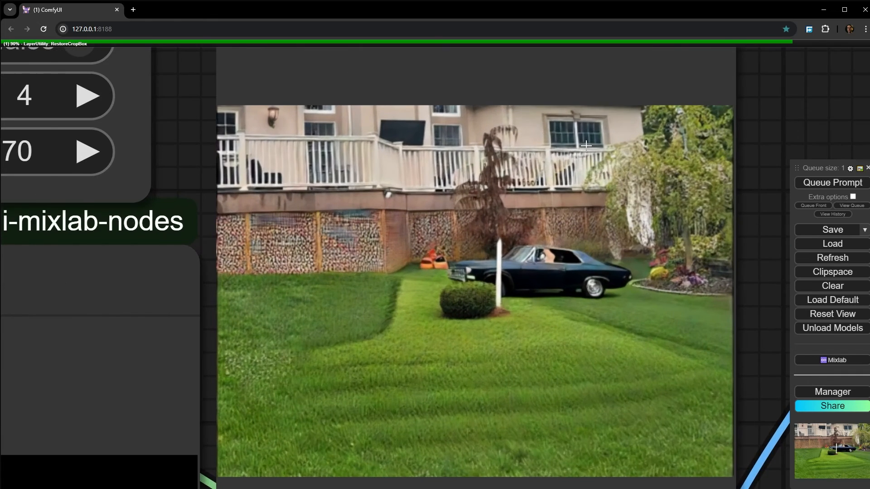
scroll(586, 144, up, 4)
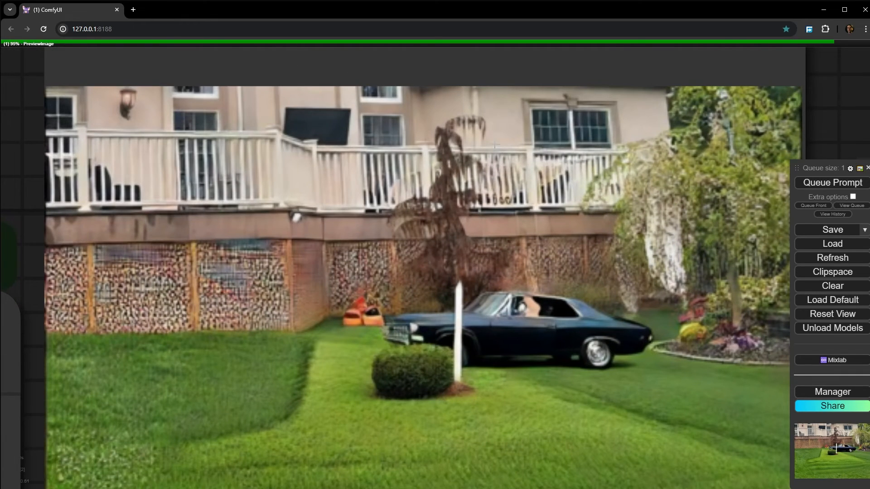
scroll(503, 174, down, 4)
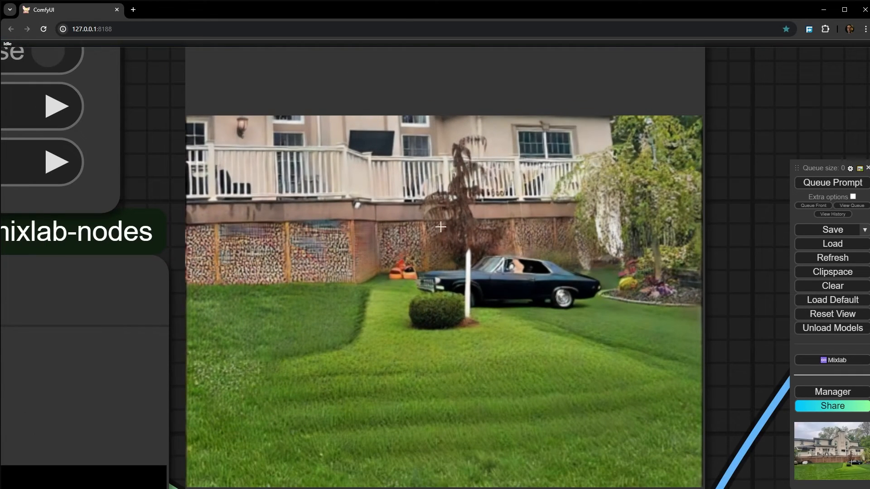
scroll(441, 227, down, 4)
scroll(490, 267, up, 3)
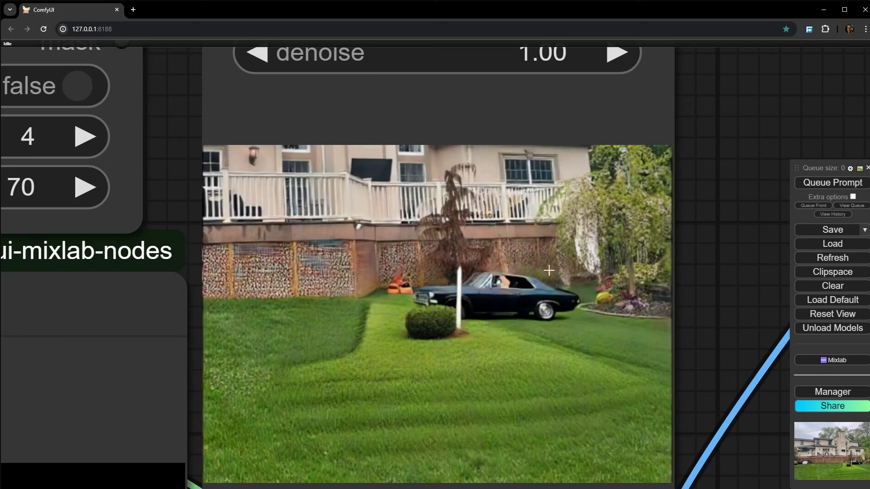
scroll(549, 270, down, 5)
- Inspect the car and the lawn's transition into the surrounding grass in the Save Image output
drag(658, 276, 242, 243)
scroll(457, 115, up, 5)
scroll(540, 206, down, 5)
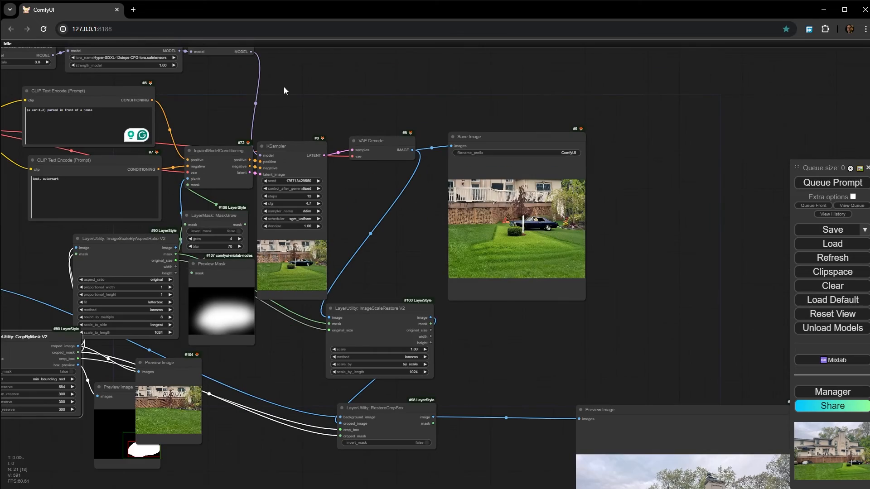
drag(289, 87, 107, 86)
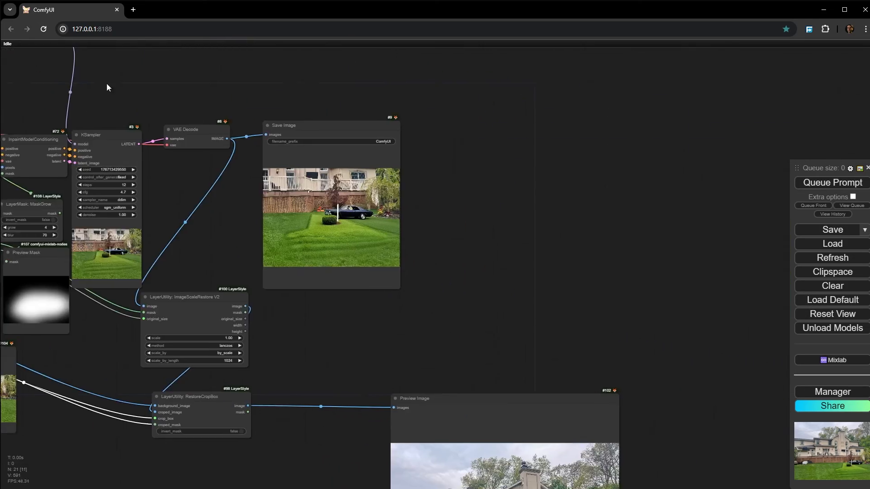
scroll(353, 250, up, 15)
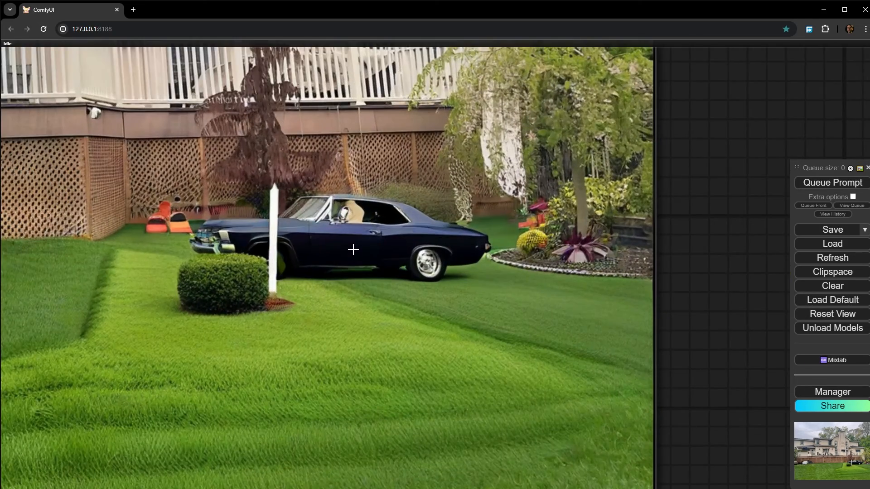
scroll(354, 249, down, 20)
drag(334, 356, 587, 280)
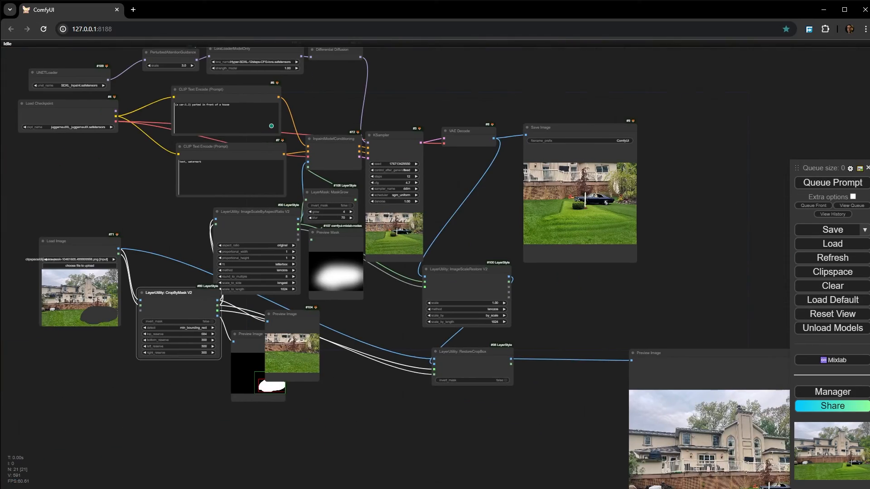
scroll(640, 189, up, 14)
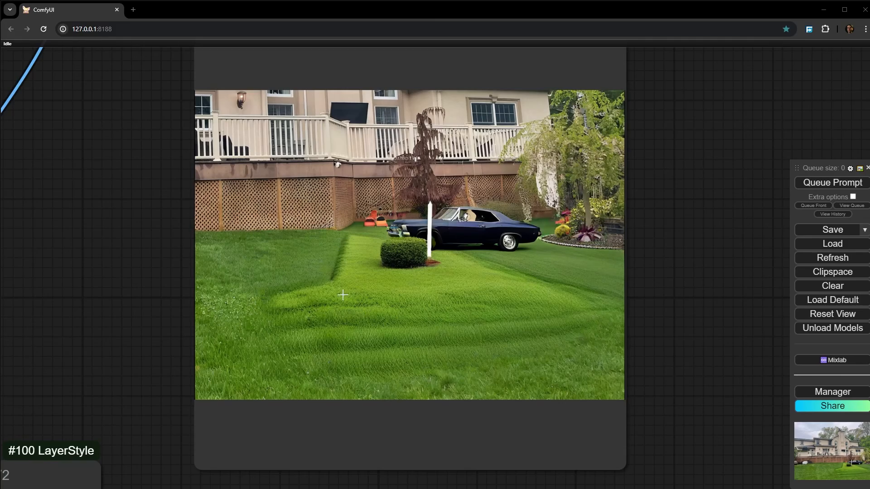
scroll(307, 287, down, 7)
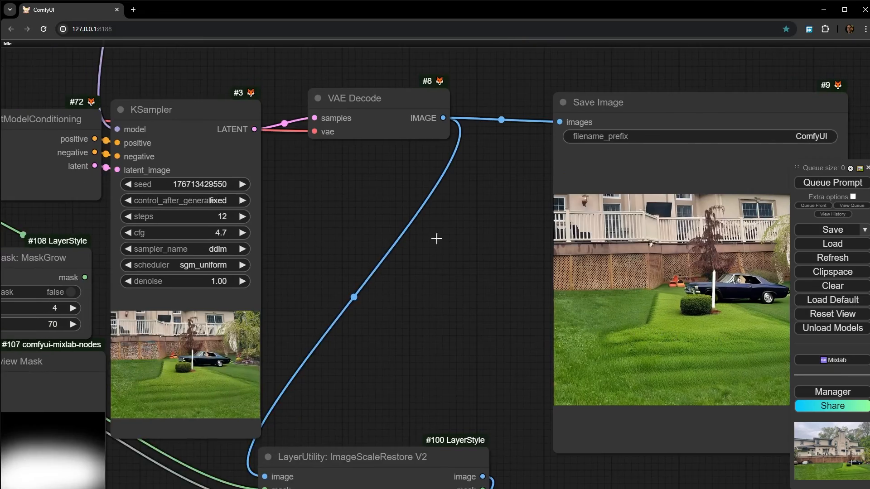
drag(248, 129, 490, 309)
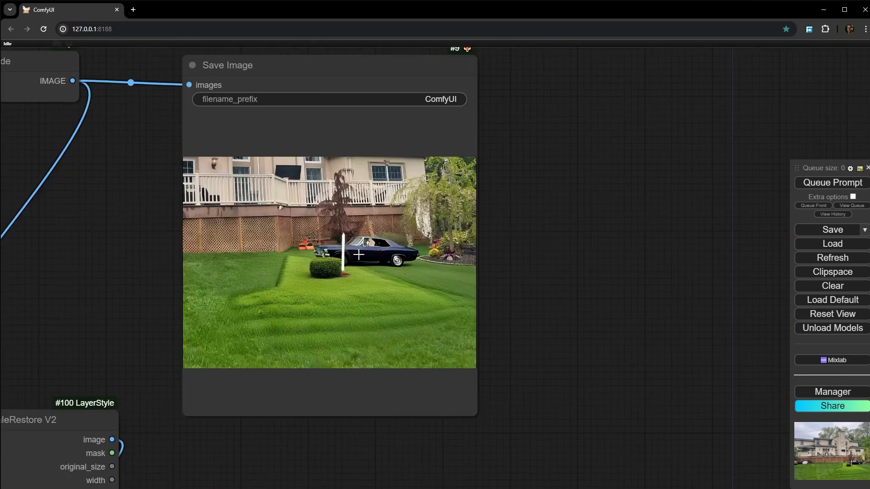
scroll(216, 291, up, 10)
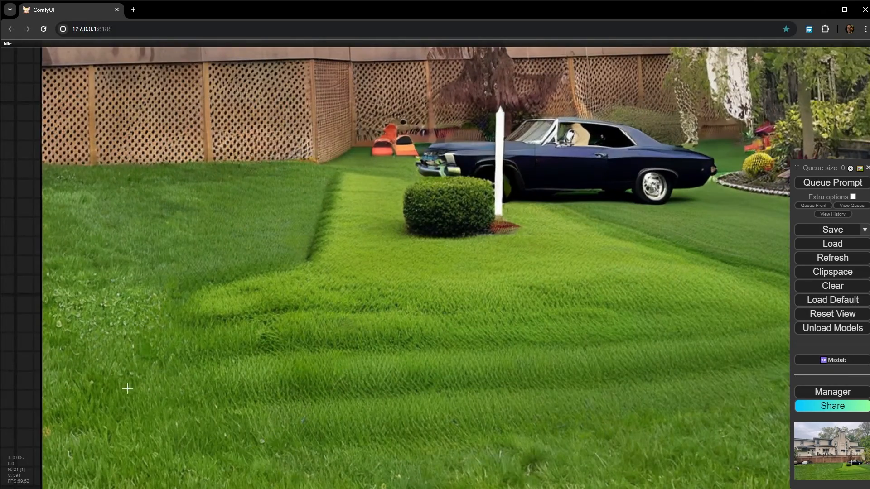
scroll(225, 365, down, 4)
scroll(225, 344, up, 5)
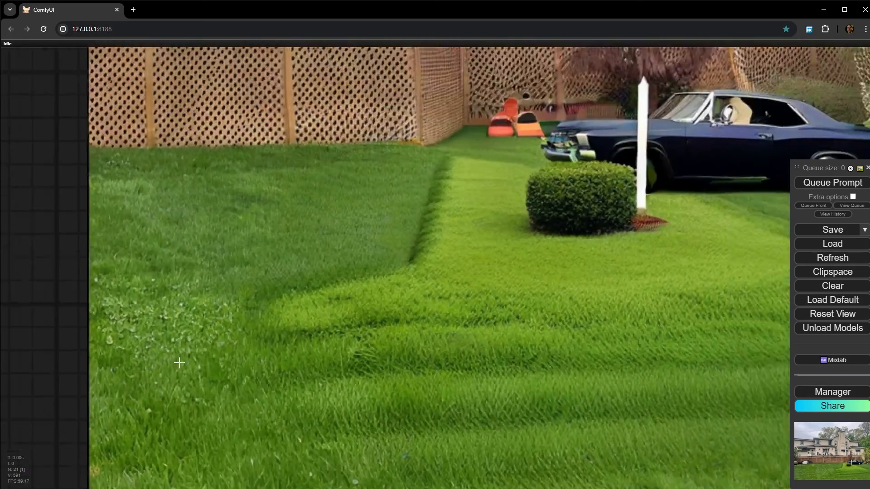
scroll(180, 362, down, 3)
- Inspect how the restored crop blends with the original photo in the final Preview Image node after RestoreCropBox
drag(222, 419, 192, 165)
scroll(218, 168, down, 11)
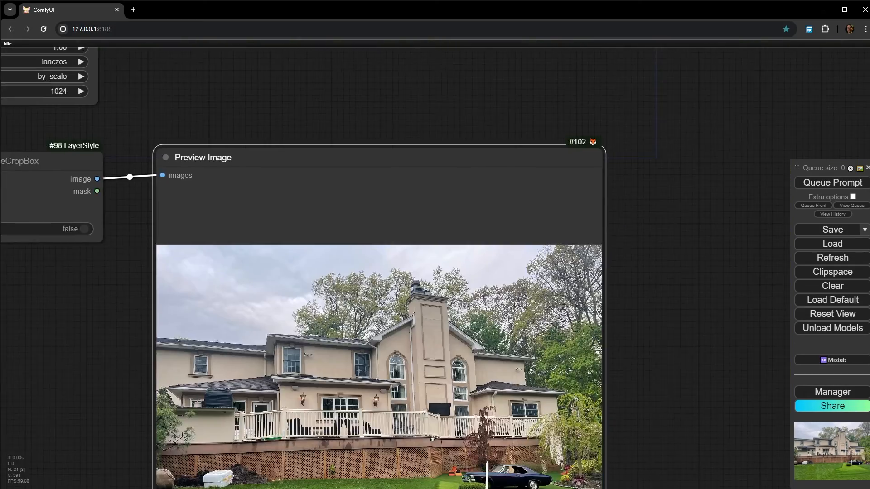
drag(432, 440, 366, 99)
scroll(375, 200, up, 11)
drag(651, 235, 441, 254)
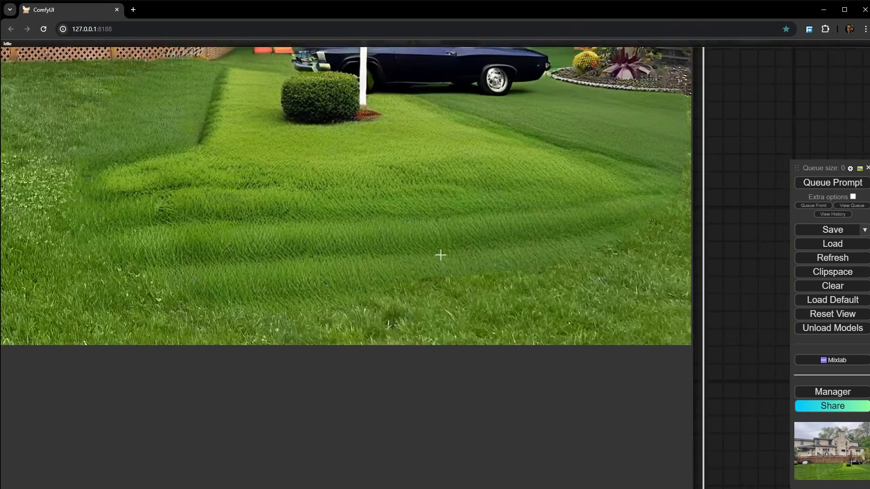
drag(614, 263, 571, 337)
scroll(291, 154, down, 3)
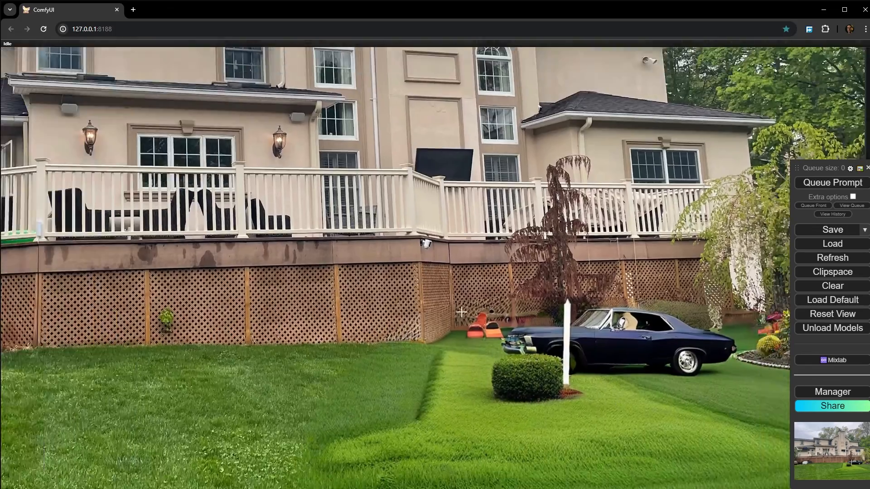
- Open the final preview image in a separate tab, examine the car and lawn at full size, and return to the workflow
right_click(420, 198)
click(461, 230)
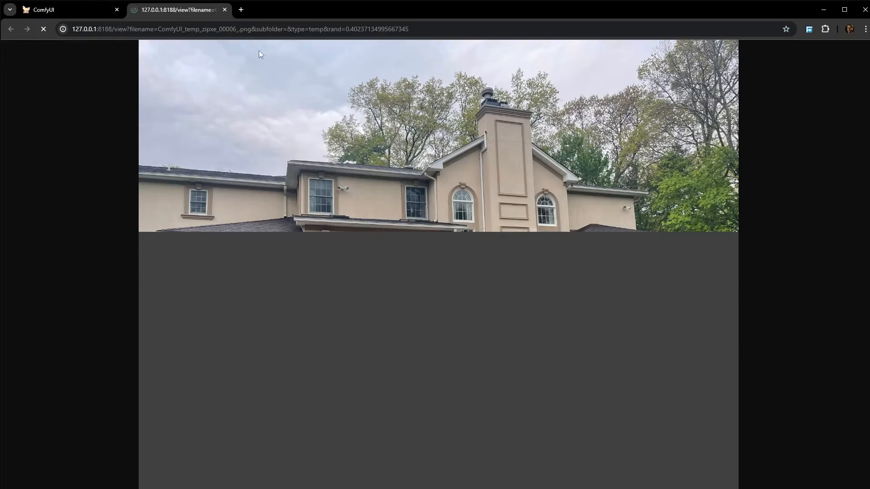
click(538, 380)
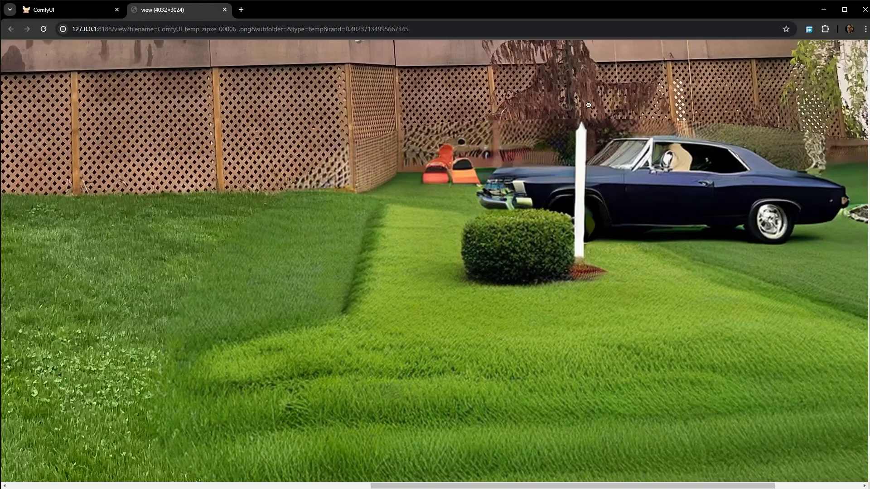
click(75, 8)
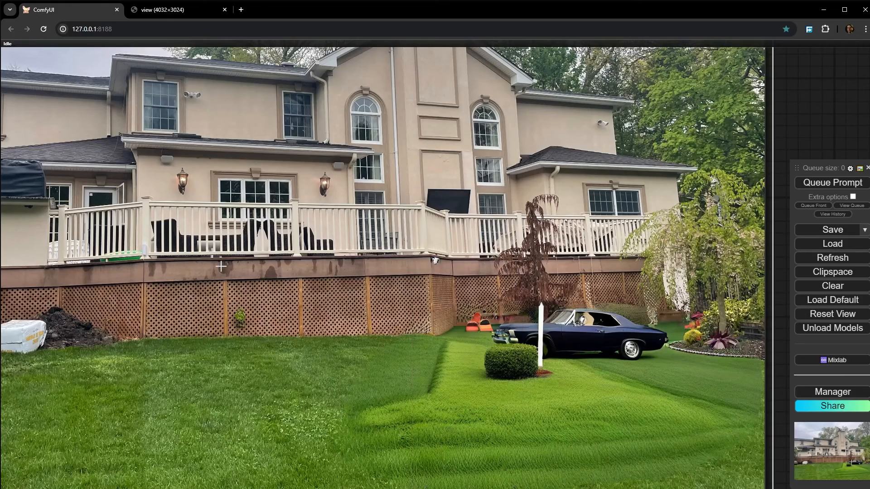
- Trace RestoreCropBox's crop_box and croped_mask inputs back to the CropByMask V2 node
scroll(280, 261, down, 18)
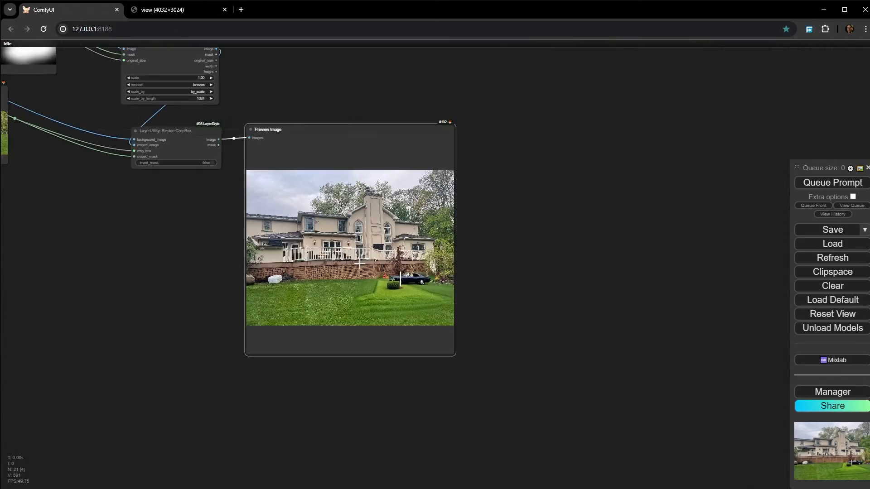
drag(279, 260, 387, 329)
scroll(348, 252, up, 12)
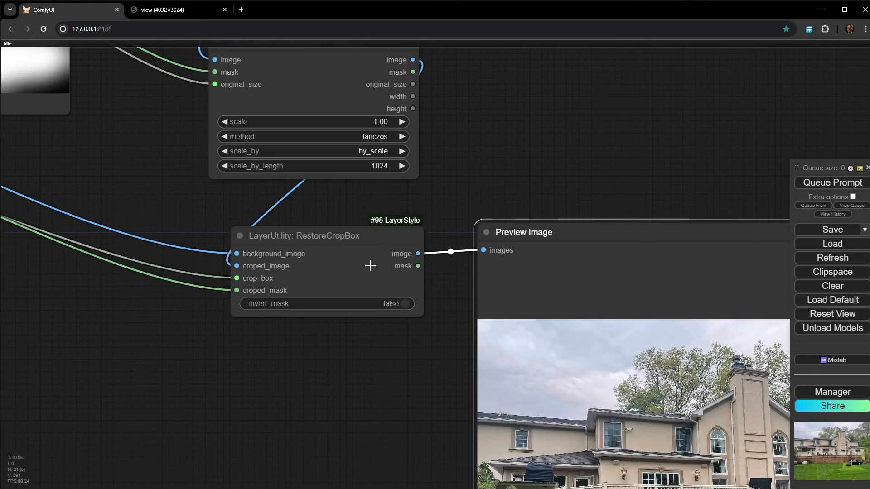
drag(175, 364, 490, 425)
scroll(557, 343, up, 8)
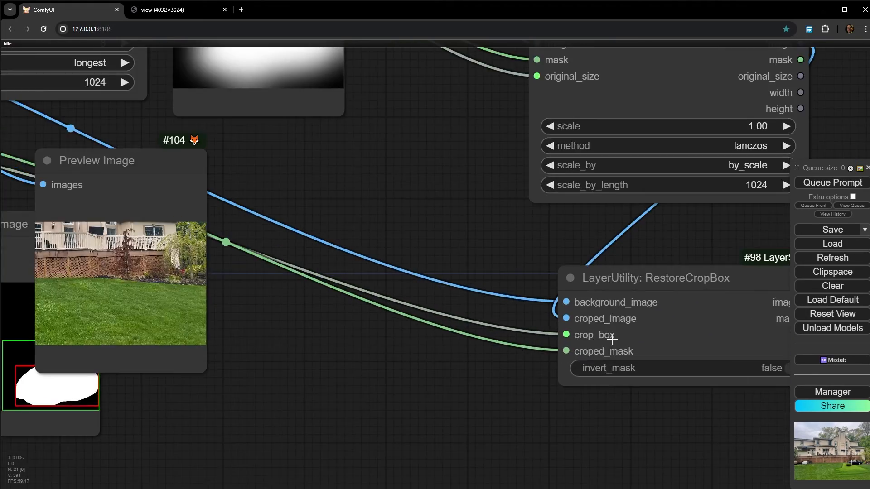
scroll(564, 339, down, 4)
drag(670, 281, 659, 268)
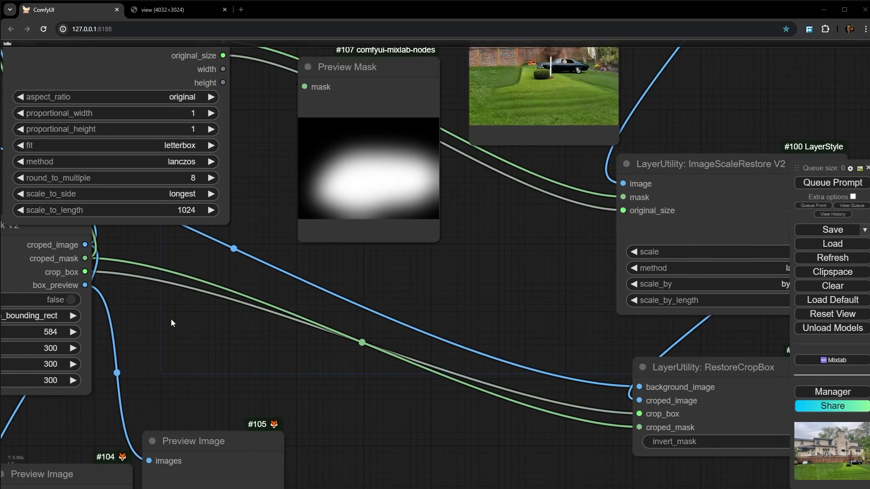
drag(171, 320, 218, 344)
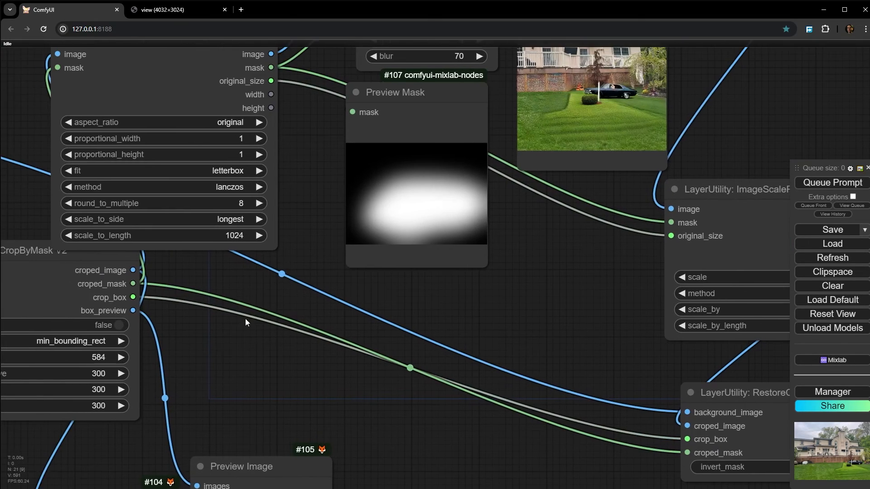
drag(282, 300, 354, 398)
- Duplicate the LayerMask: MaskGrow node and place the copy beside the CropByMask V2 outputs
scroll(358, 397, down, 3)
mouse_move(447, 164)
mouse_down()
mouse_move(447, 209)
mouse_move(352, 433)
mouse_up()
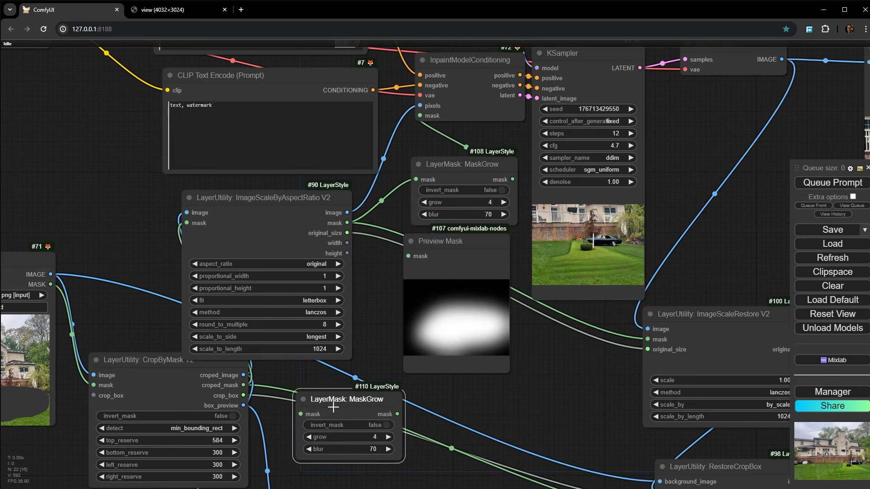
scroll(309, 396, up, 3)
drag(366, 361, 289, 425)
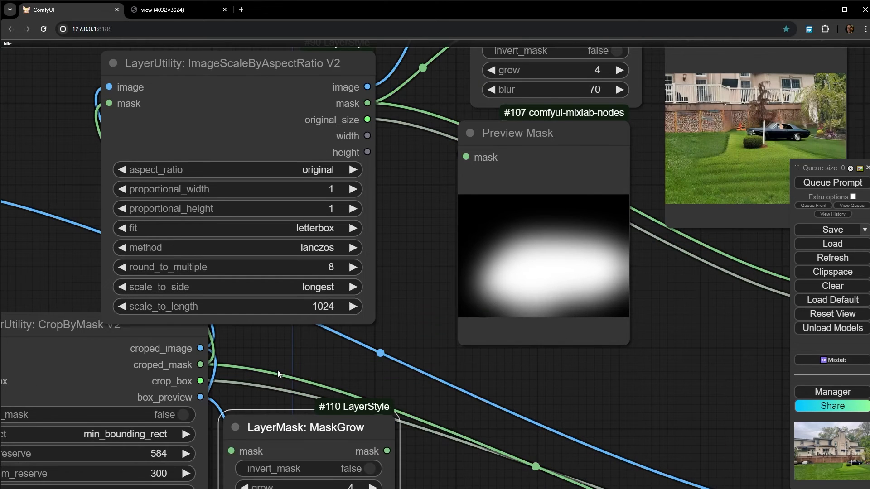
drag(279, 374, 307, 299)
drag(305, 360, 337, 331)
drag(238, 309, 299, 349)
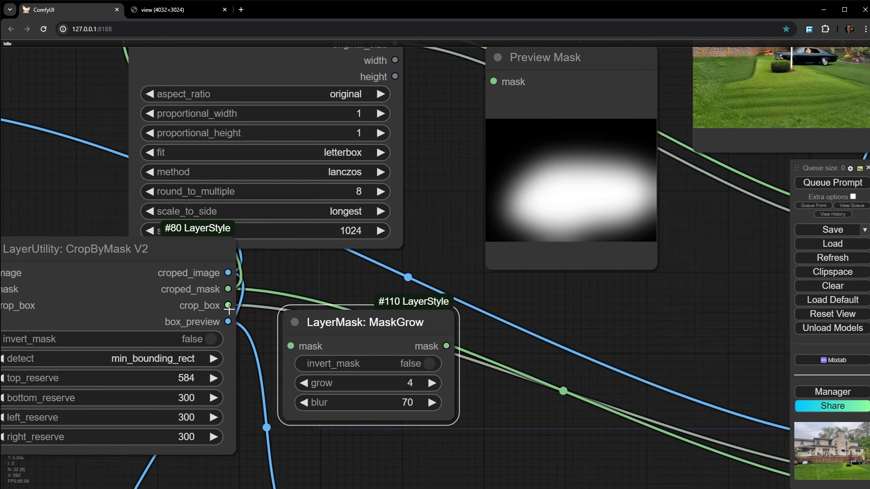
- Connect CropByMask V2's croped_mask output to the copied MaskGrow node's mask input and set its blur to 4
drag(228, 289, 290, 346)
scroll(461, 419, up, 4)
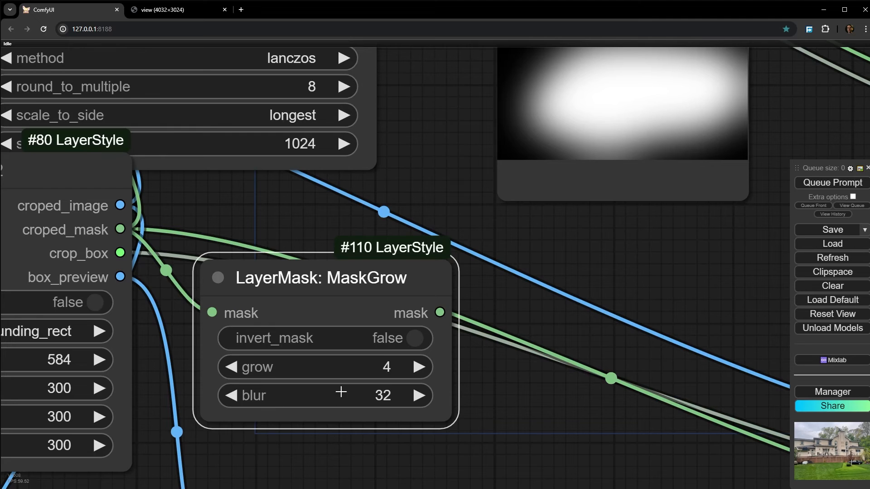
click(323, 400)
text(4)
key(Return)
click(360, 374)
click(625, 375)
- Examine the original MaskGrow node's blur setting and the soft mask edge in the Preview Mask node
scroll(620, 373, down, 4)
drag(652, 293, 564, 419)
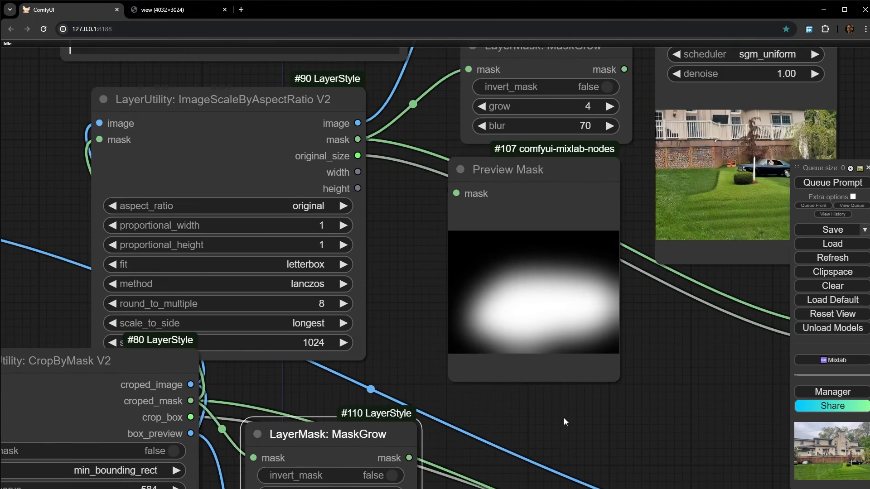
scroll(565, 116, up, 5)
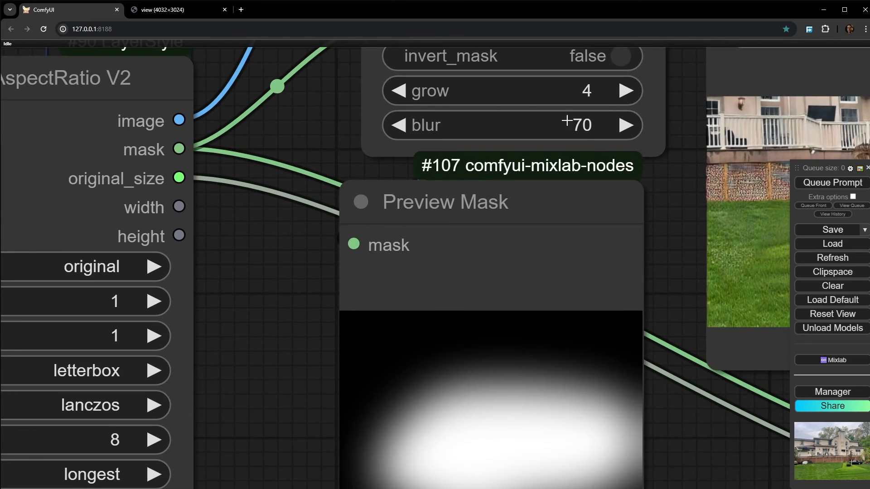
scroll(524, 394, up, 5)
scroll(501, 362, down, 5)
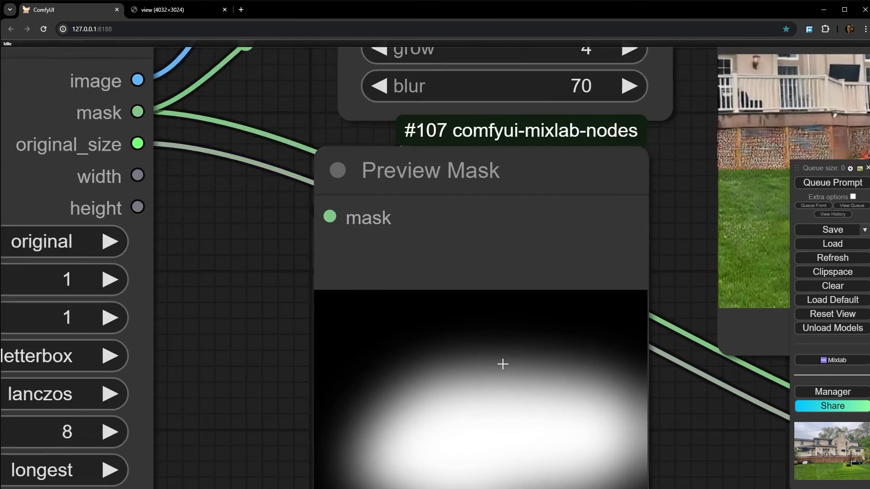
scroll(524, 230, down, 1)
scroll(501, 371, up, 4)
scroll(501, 369, up, 3)
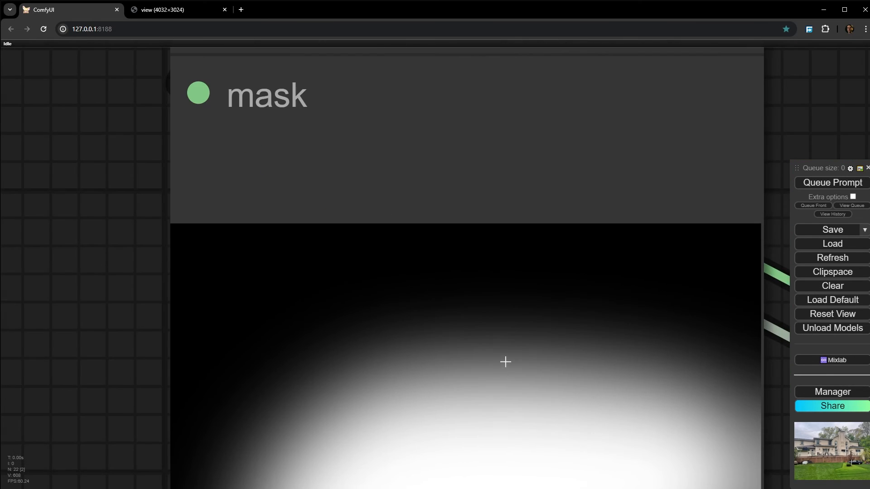
scroll(474, 418, down, 8)
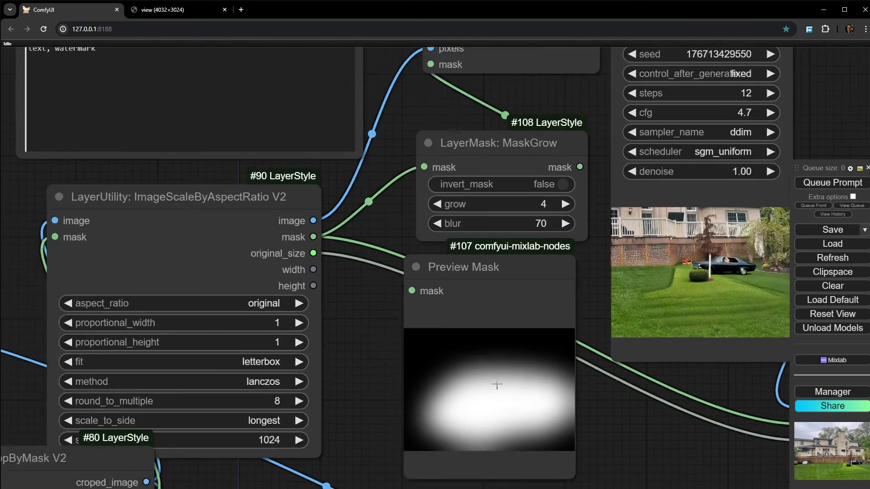
- Set the copied LayerMask: MaskGrow node's grow value to 70
scroll(338, 271, up, 5)
scroll(361, 320, up, 3)
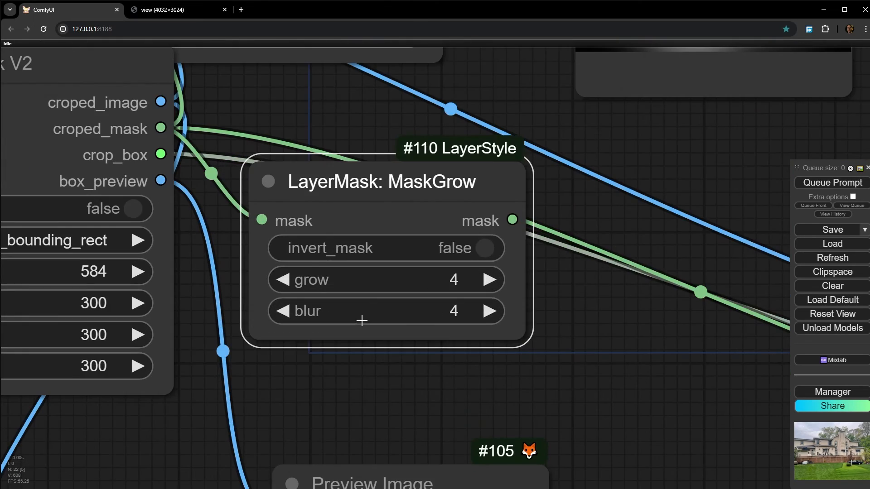
click(393, 281)
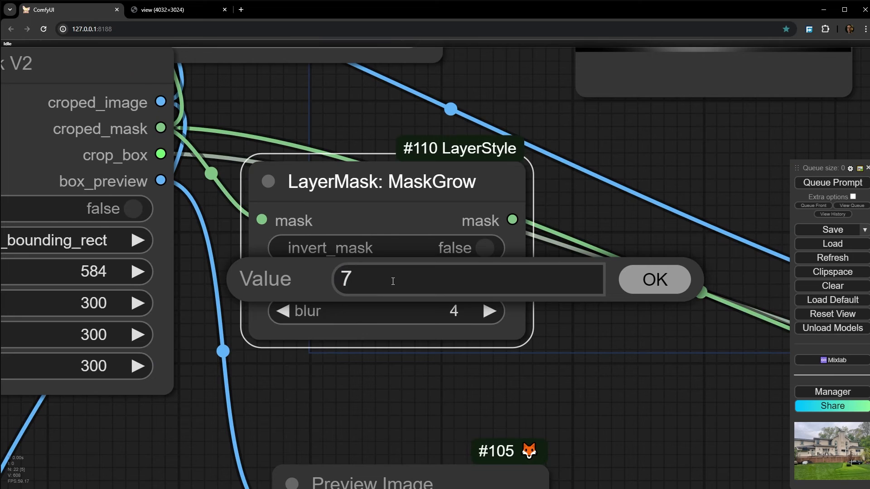
key(Return)
- Queue only the Preview Image node that receives RestoreCropBox's image output
scroll(392, 281, down, 7)
drag(505, 286, 266, 186)
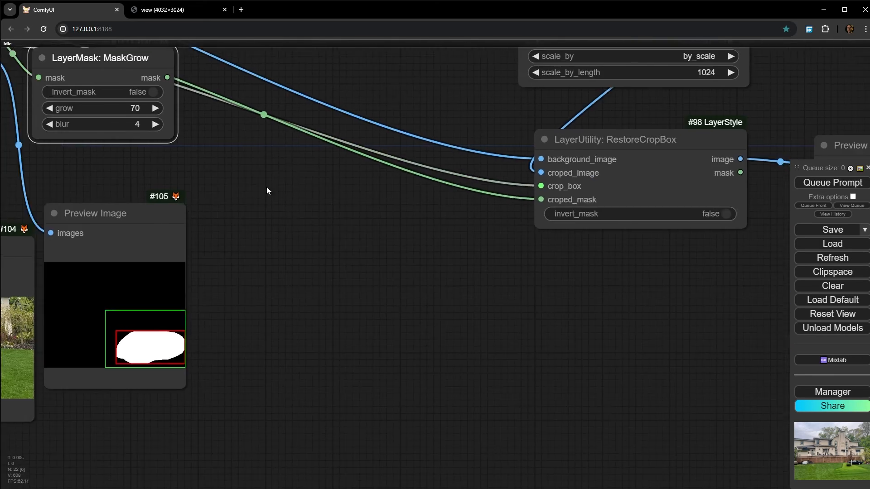
scroll(267, 186, down, 1)
drag(365, 202, 126, 215)
right_click(648, 365)
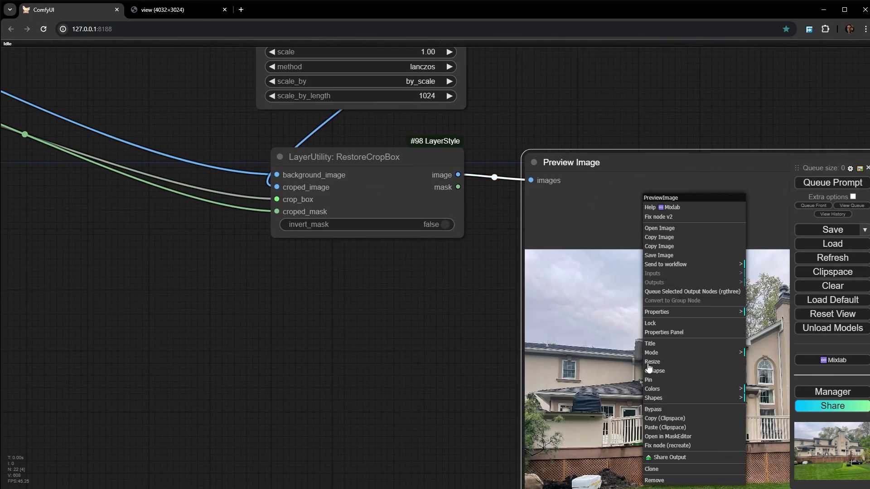
click(678, 293)
- Examine the blending around the car in the restored Preview Image and queue that output node again
drag(433, 406, 147, 354)
scroll(147, 354, down, 7)
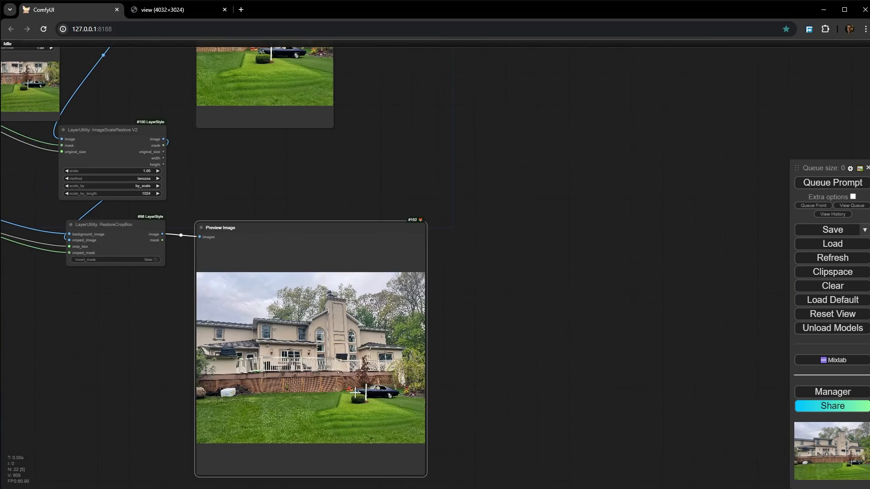
scroll(356, 392, up, 10)
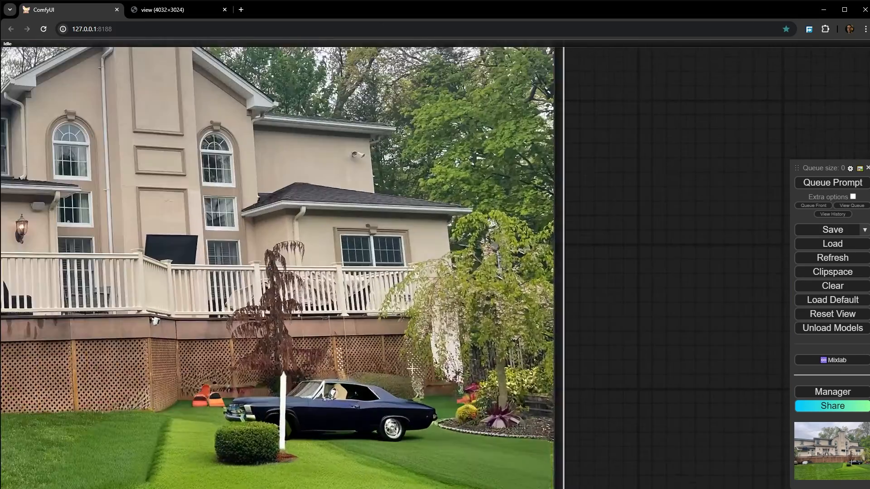
scroll(277, 317, up, 1)
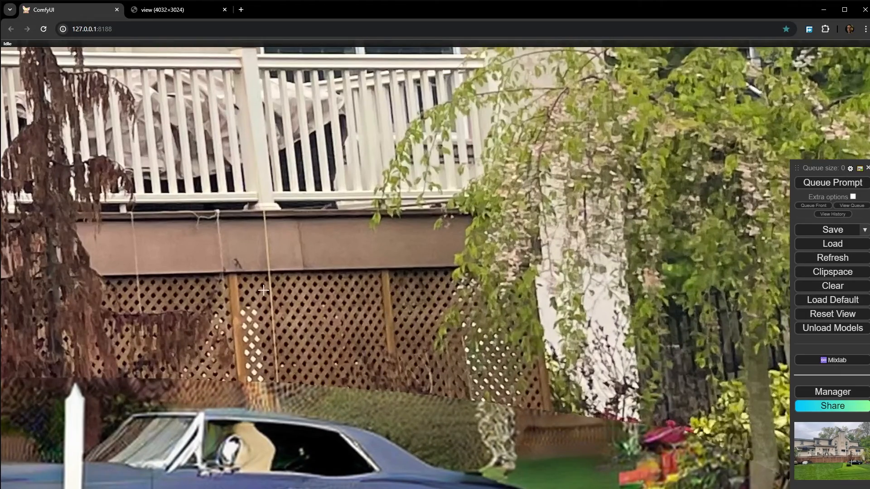
drag(252, 289, 587, 234)
scroll(578, 250, down, 5)
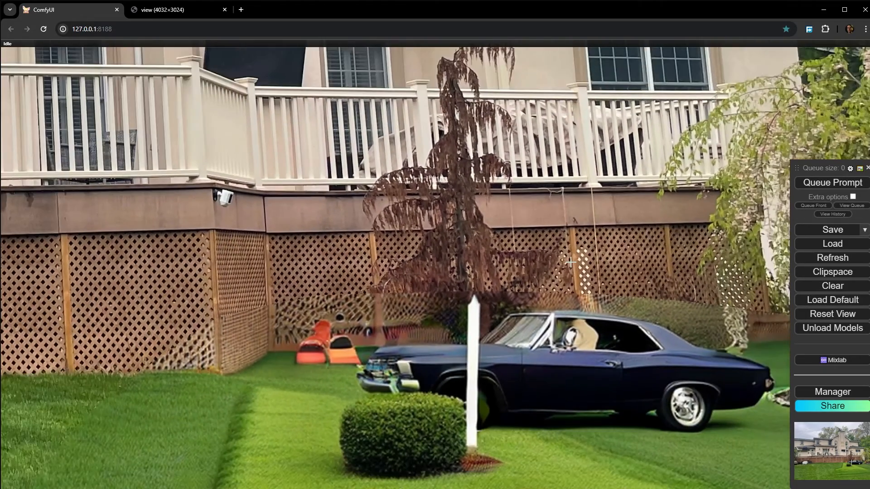
scroll(317, 204, down, 10)
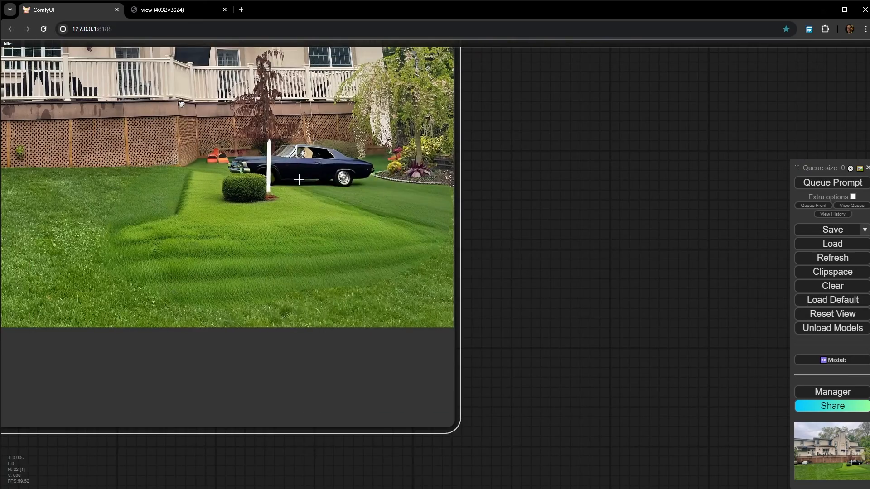
right_click(294, 171)
click(346, 265)
- Connect the copied MaskGrow node's mask output to RestoreCropBox's croped_mask input
scroll(338, 267, down, 7)
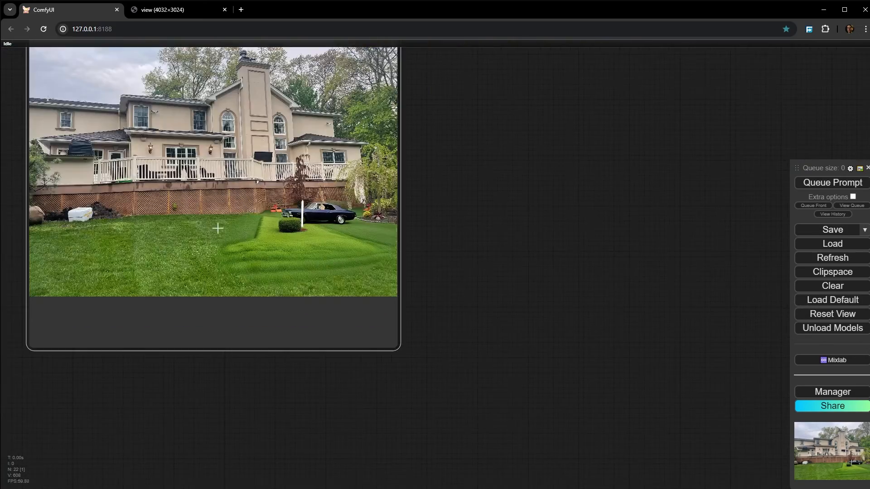
scroll(218, 227, down, 5)
drag(255, 242, 707, 345)
scroll(634, 338, down, 2)
scroll(290, 153, up, 5)
drag(297, 156, 308, 173)
scroll(431, 213, up, 8)
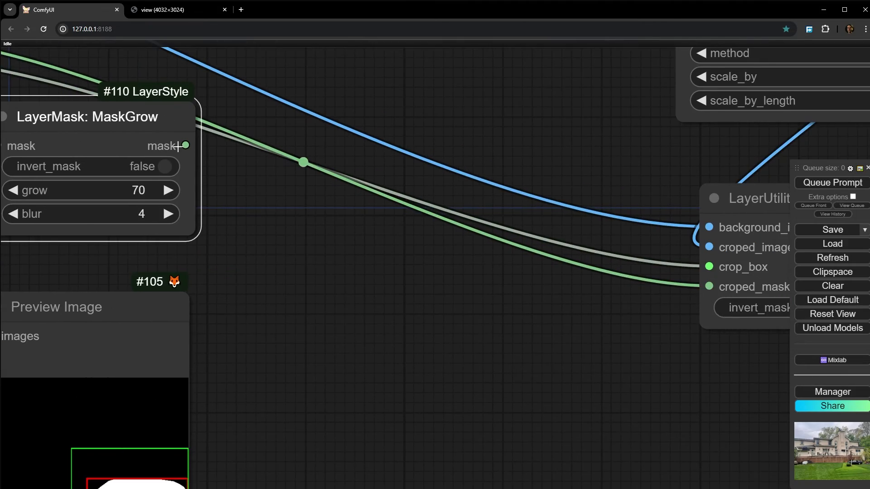
drag(184, 146, 710, 286)
- Queue the restored Preview Image node and inspect how the lattice fence and tree blend around the car
scroll(655, 390, down, 6)
drag(653, 393, 191, 273)
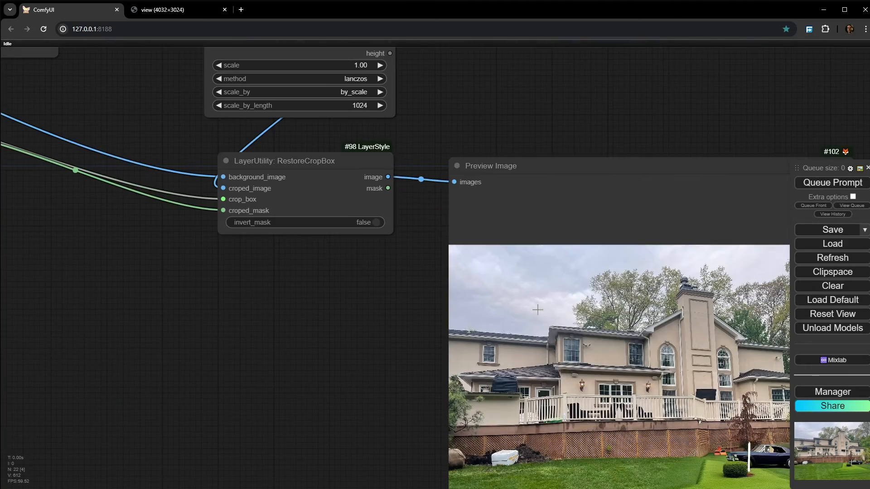
right_click(540, 309)
click(612, 294)
scroll(317, 272, up, 10)
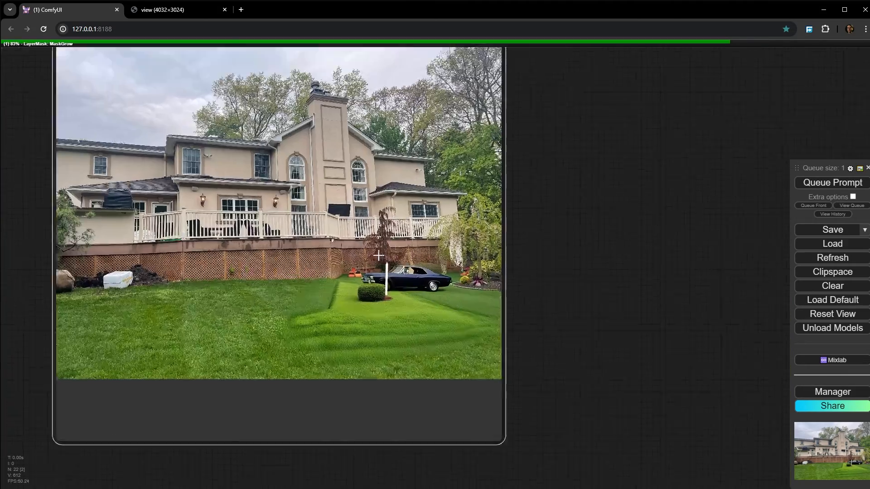
scroll(424, 270, up, 5)
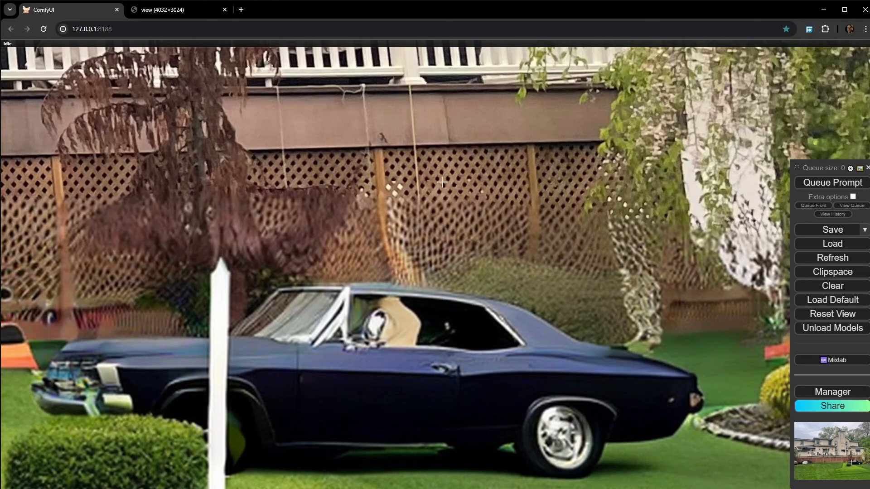
scroll(422, 234, down, 5)
scroll(547, 319, down, 8)
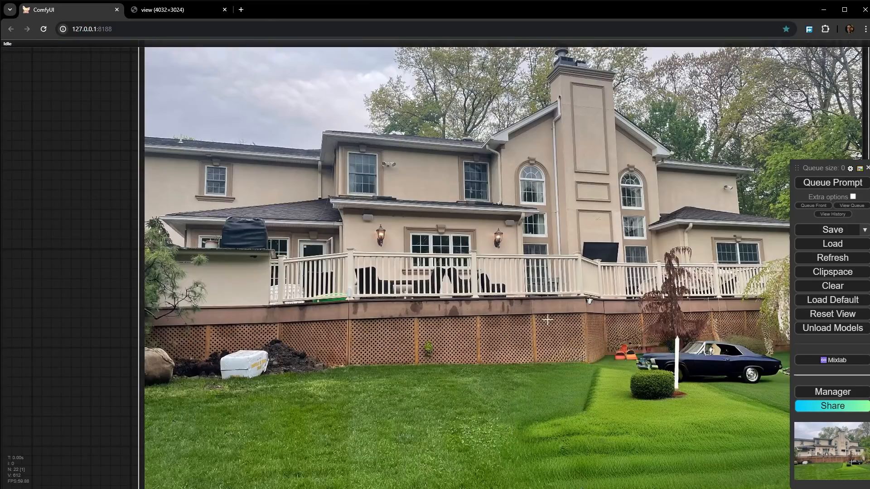
- Shift the copied MaskGrow node slightly to the right and trace its mask link towards RestoreCropBox
scroll(453, 319, down, 2)
drag(453, 323, 637, 330)
scroll(618, 339, down, 4)
drag(419, 317, 691, 461)
scroll(680, 446, down, 1)
scroll(208, 367, up, 5)
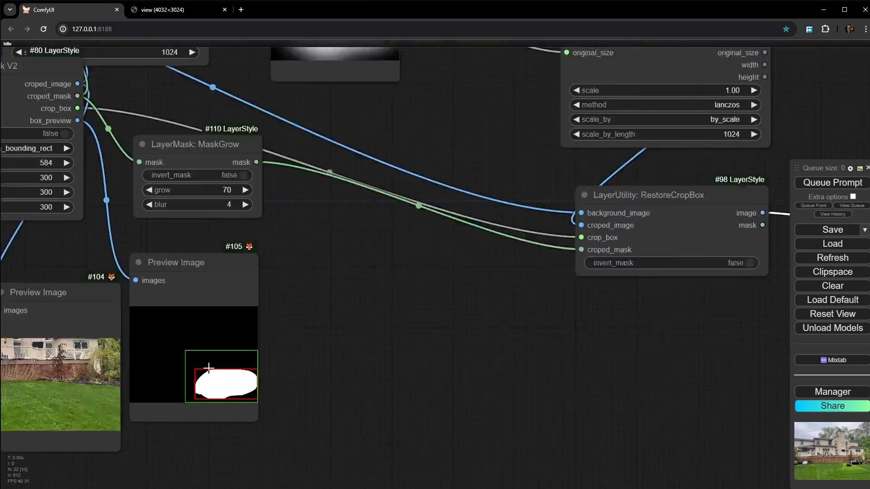
click(227, 83)
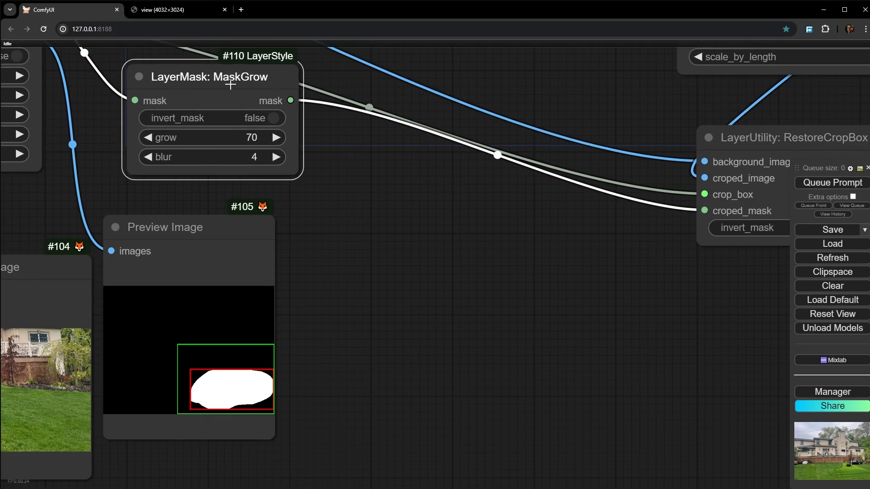
drag(227, 84, 258, 84)
scroll(418, 223, down, 3)
scroll(418, 224, down, 1)
- Compare the blending around the car in the restored Preview Image with the inpainted crop in Save Image
drag(418, 224, 0, 172)
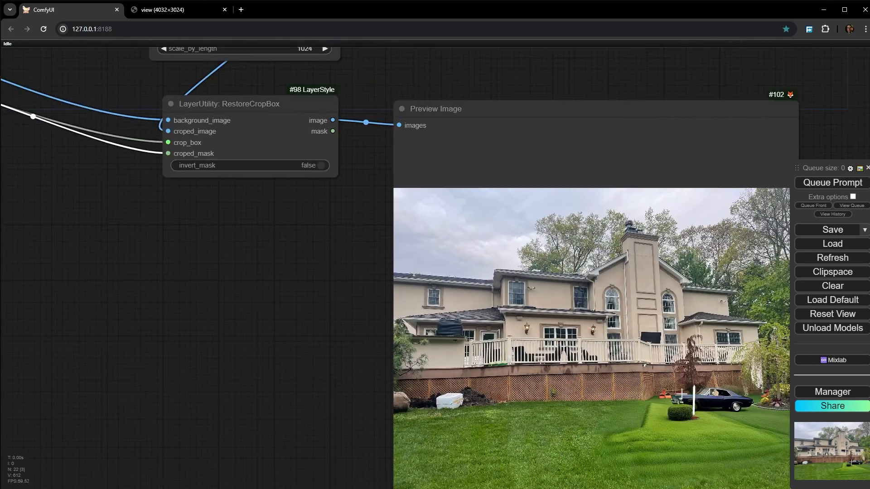
drag(725, 392, 510, 327)
scroll(510, 326, up, 11)
scroll(538, 325, up, 6)
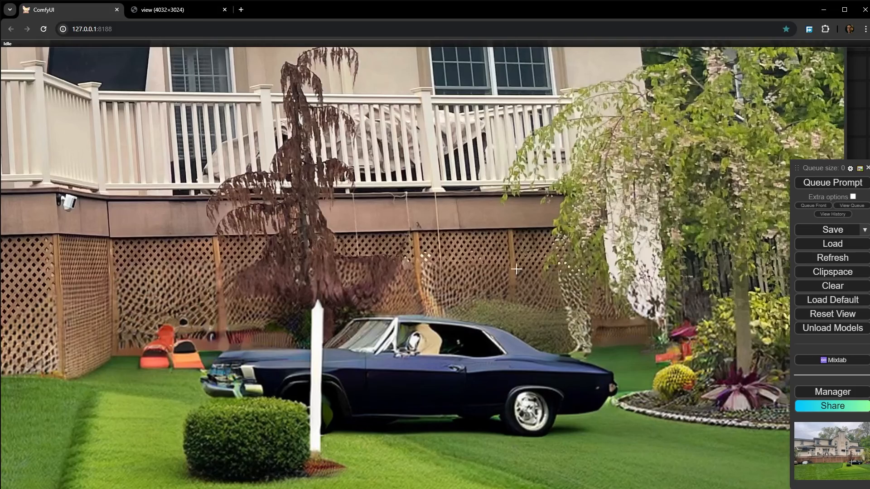
scroll(585, 304, up, 3)
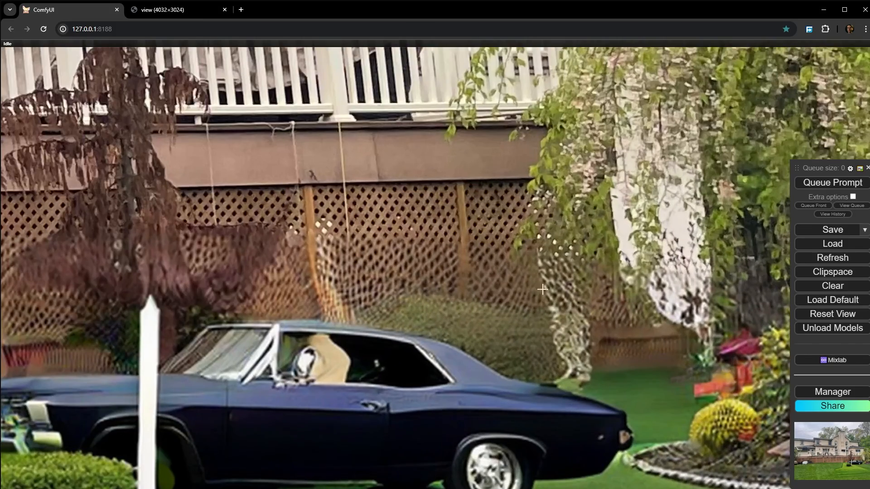
scroll(330, 262, down, 11)
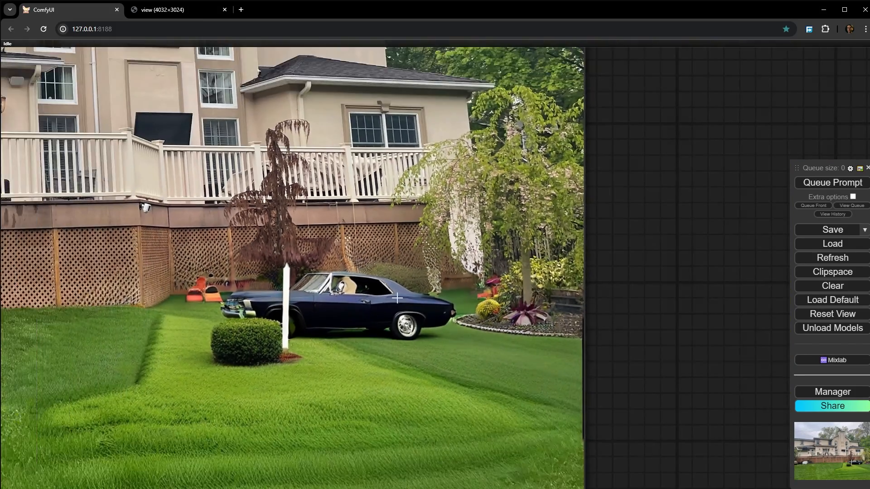
scroll(421, 226, down, 5)
drag(416, 152, 439, 482)
scroll(398, 195, down, 4)
drag(390, 194, 396, 220)
scroll(262, 103, up, 17)
scroll(220, 103, up, 2)
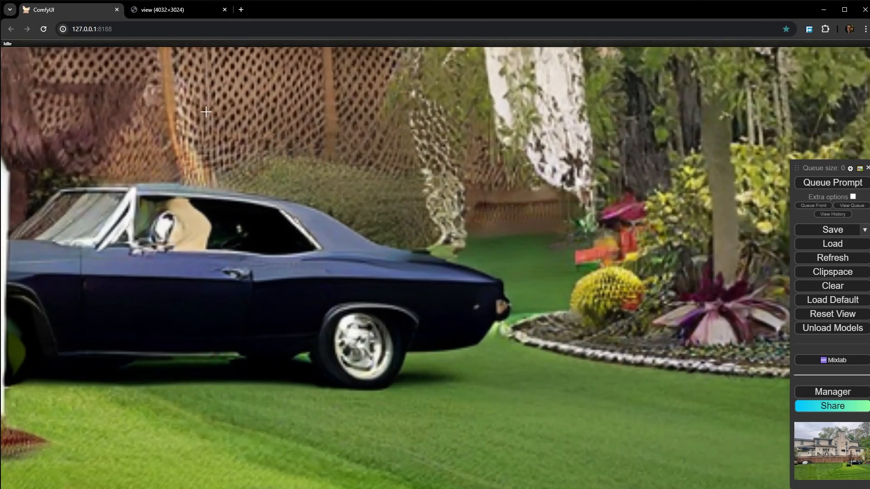
scroll(206, 112, down, 13)
scroll(131, 140, up, 5)
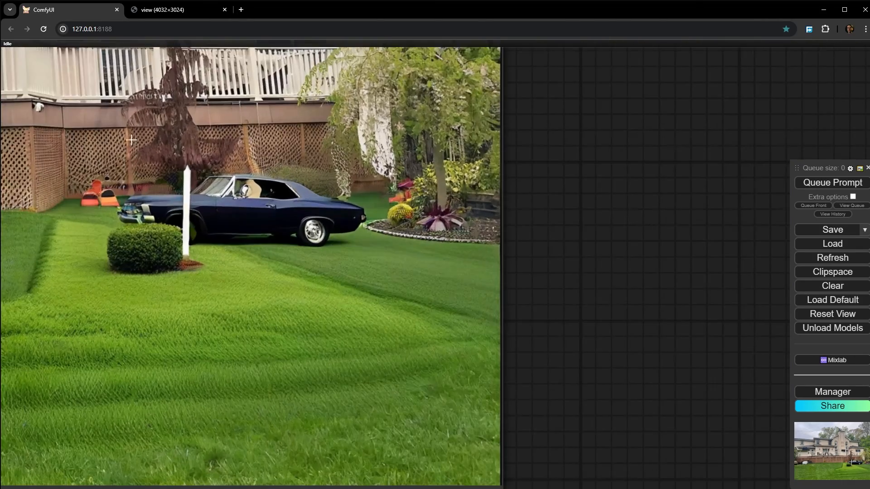
scroll(131, 140, up, 4)
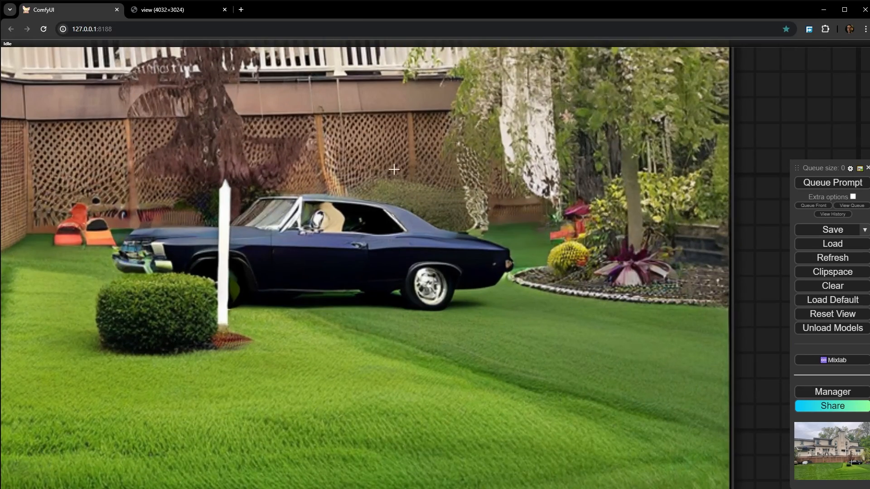
scroll(488, 157, down, 10)
scroll(397, 355, down, 8)
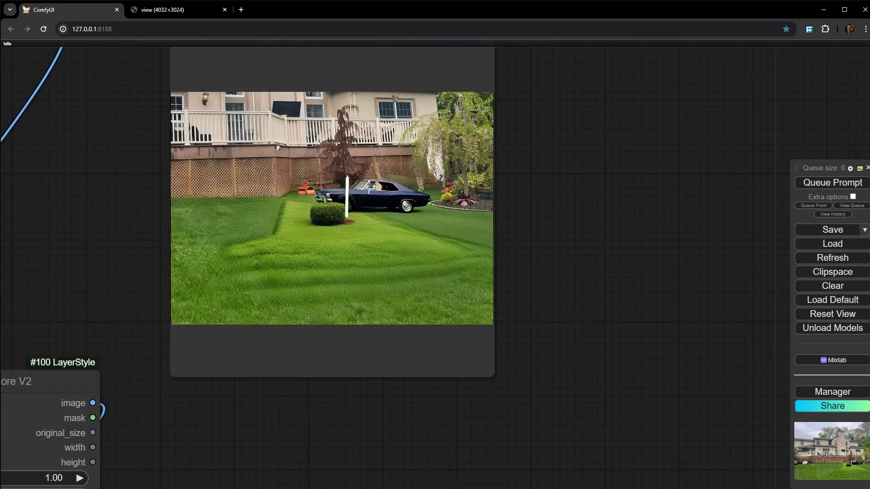
- Examine the lattice fence and lawn edge beside the car in the restored Preview Image
scroll(397, 353, down, 1)
drag(397, 356, 420, 3)
scroll(508, 312, up, 16)
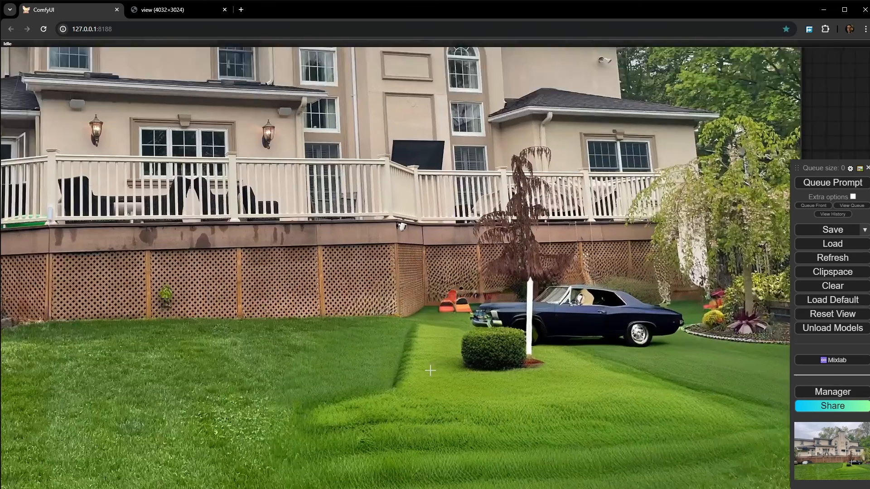
scroll(373, 302, up, 6)
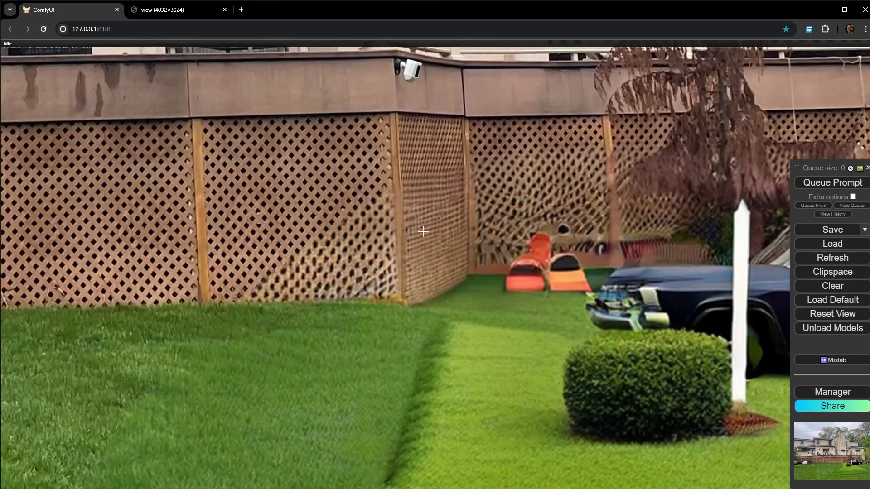
scroll(454, 222, down, 15)
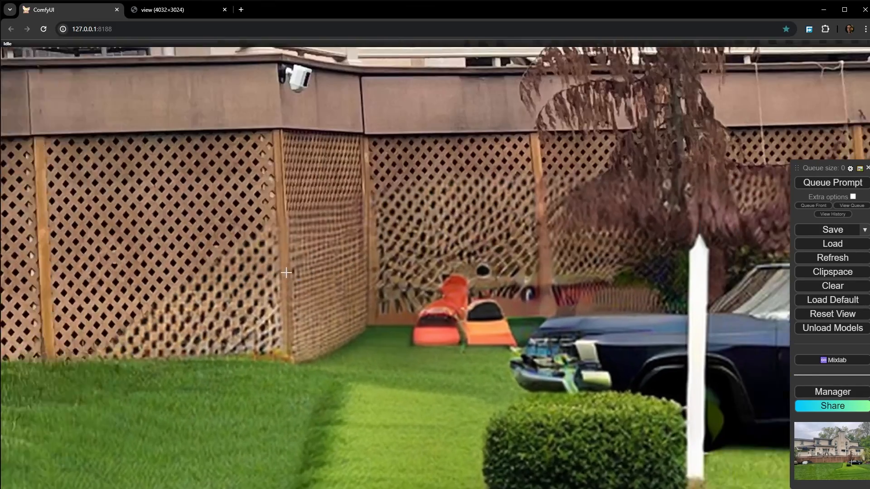
scroll(291, 285, down, 5)
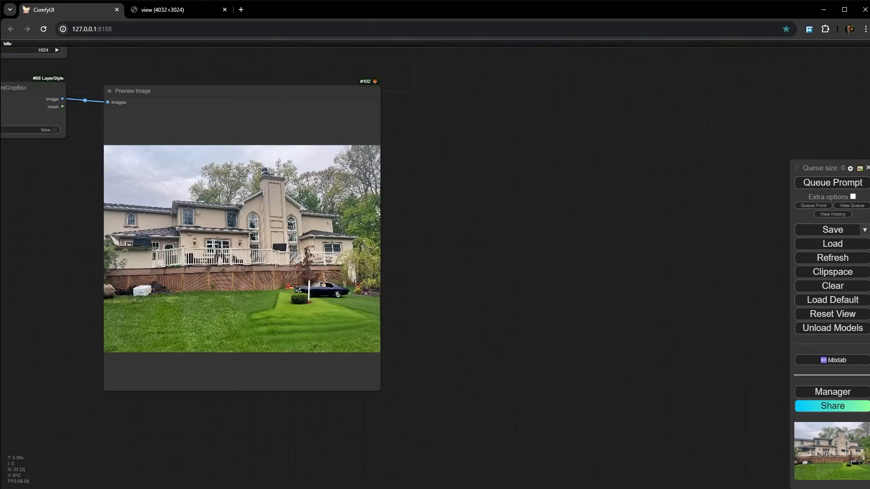
- Connect Load Checkpoint's MODEL output to PerturbedAttentionGuidance's model input in place of the UNETLoader
drag(22, 206, 560, 357)
scroll(560, 357, down, 2)
scroll(481, 236, up, 4)
drag(484, 244, 619, 340)
scroll(255, 129, up, 3)
drag(280, 204, 248, 318)
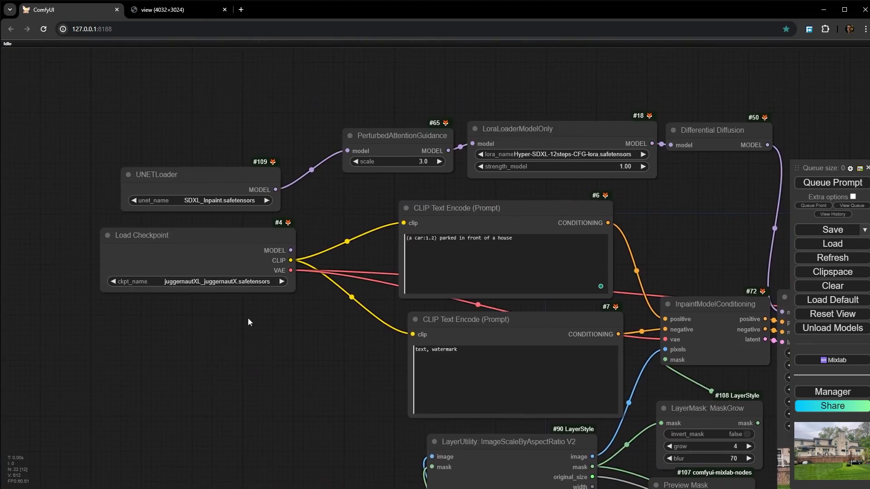
scroll(195, 271, up, 6)
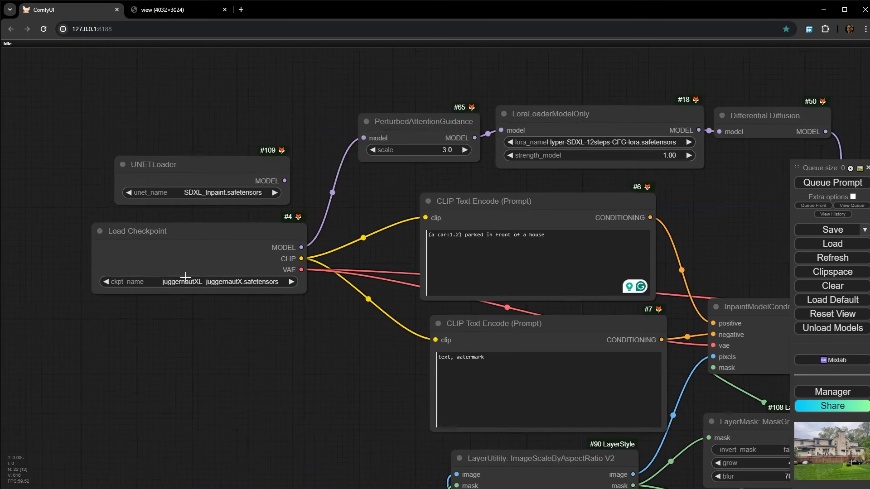
- Set the Load Checkpoint model to realisticVisionV51_v51VAE.safetensors and queue the whole workflow
click(208, 291)
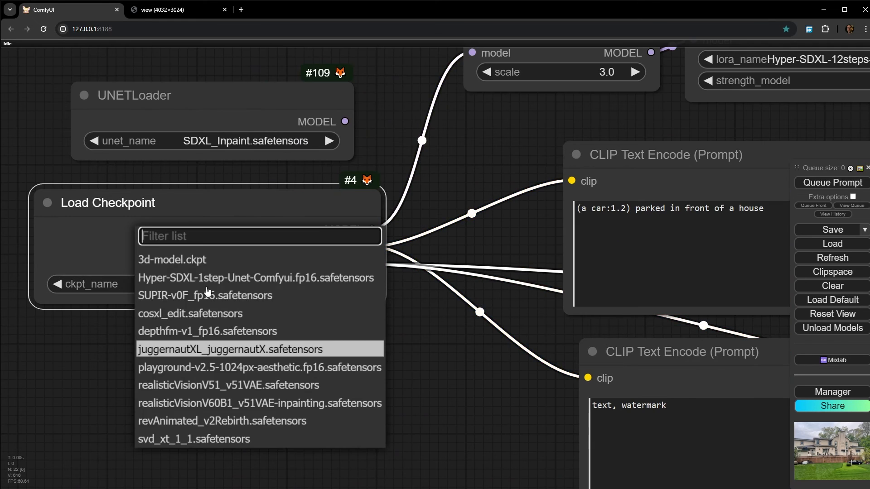
click(189, 390)
scroll(188, 390, down, 10)
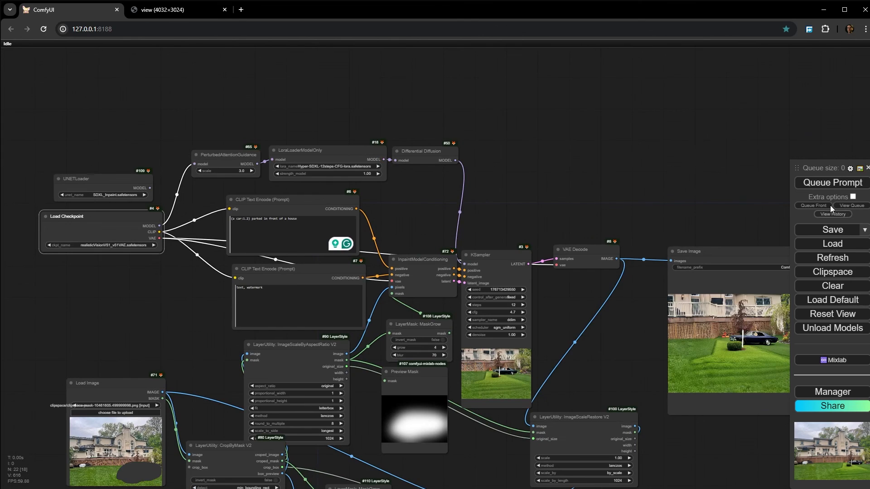
click(833, 183)
drag(635, 170, 381, 88)
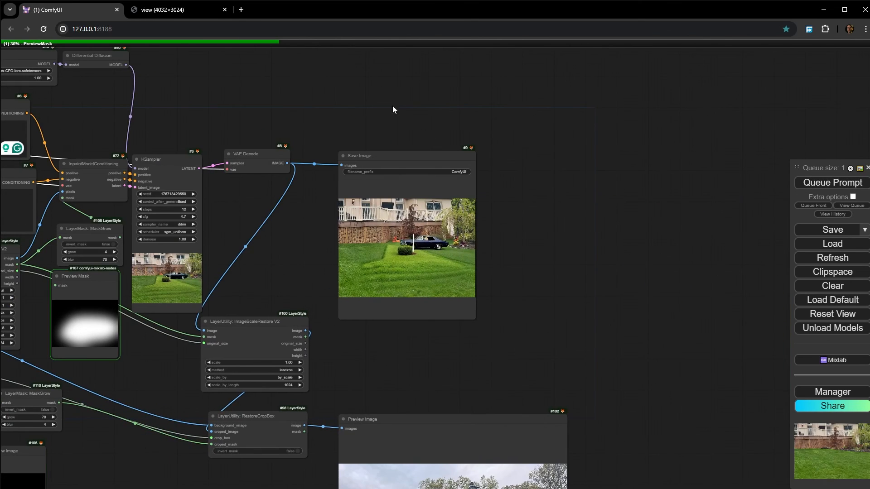
- Set the LoRA in LoraLoaderModelOnly to Hyper-SD15-12steps-CFG-lora.safetensors
drag(266, 242, 548, 354)
scroll(254, 184, up, 9)
click(355, 193)
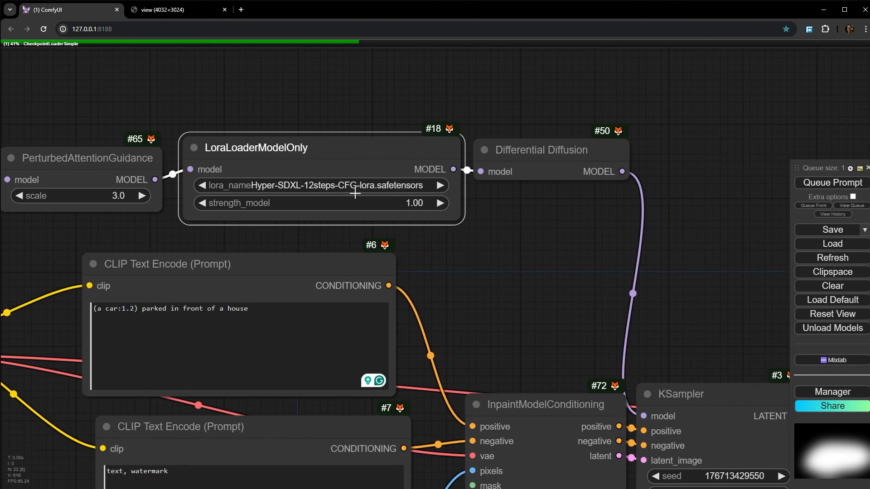
scroll(299, 191, up, 8)
click(290, 185)
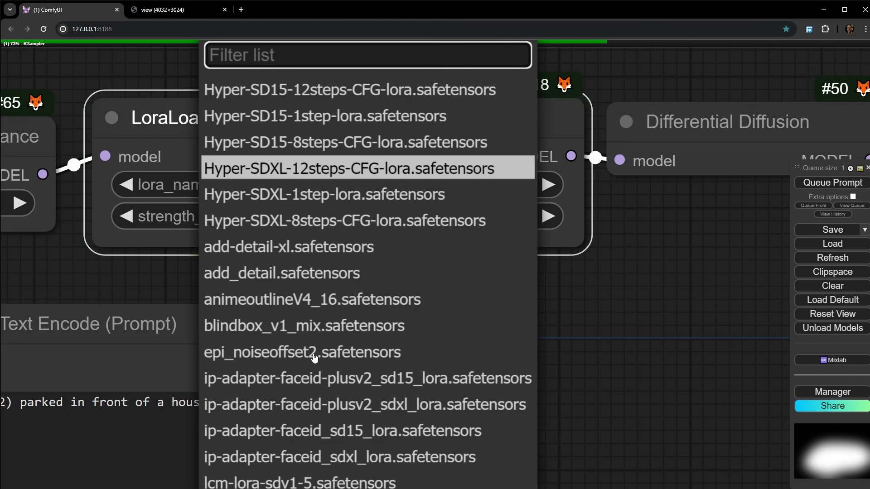
click(311, 89)
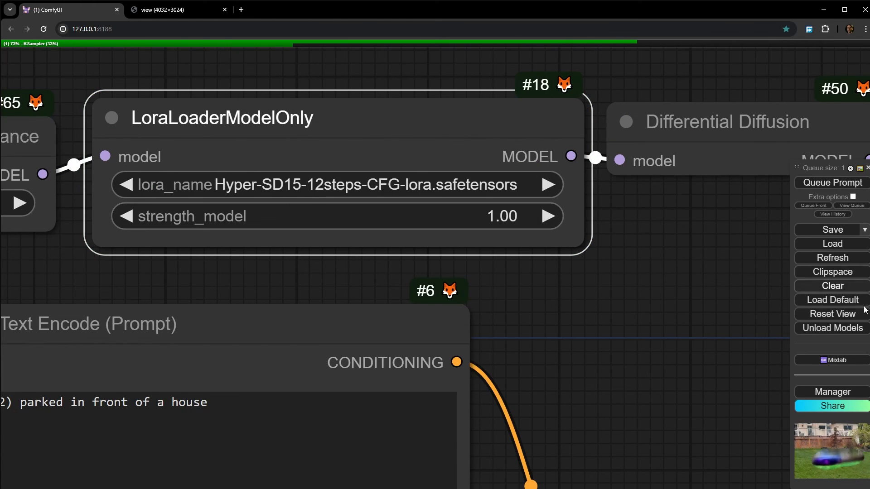
- Show the prompt queue and inspect the inpainted car and its surroundings in the Save Image result
click(862, 206)
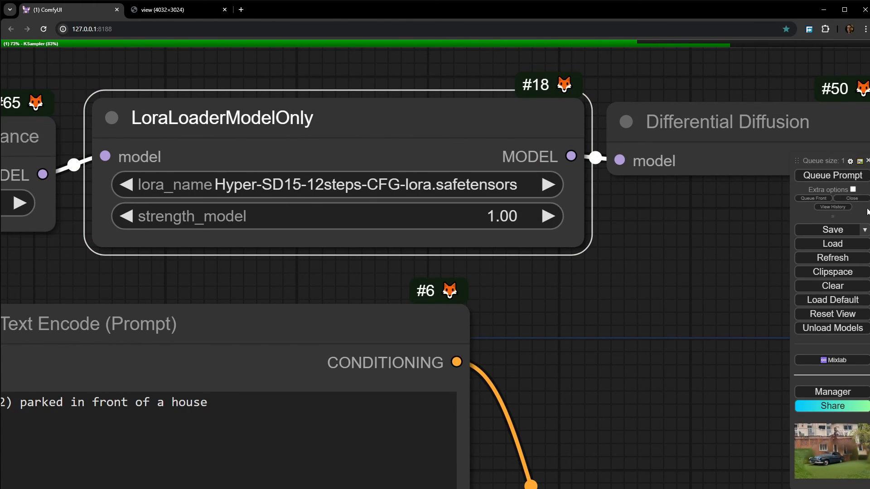
scroll(621, 350, down, 4)
drag(633, 381, 136, 82)
scroll(353, 149, down, 6)
drag(525, 252, 401, 213)
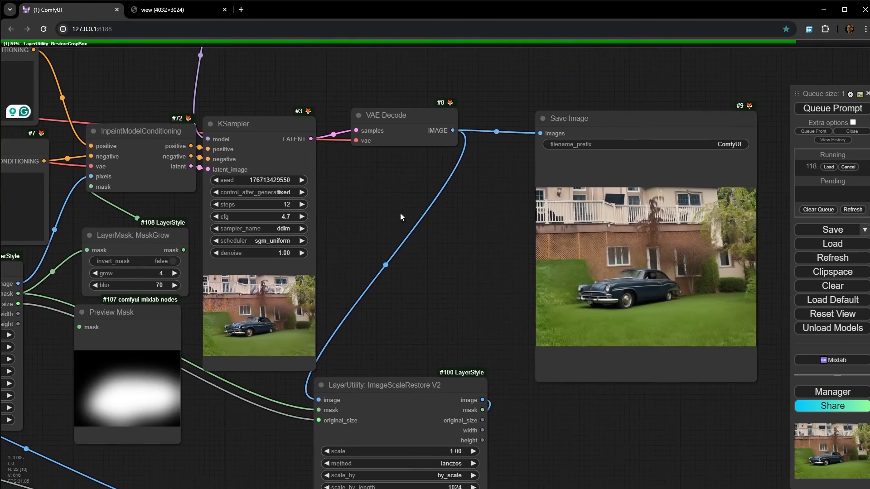
scroll(664, 267, up, 10)
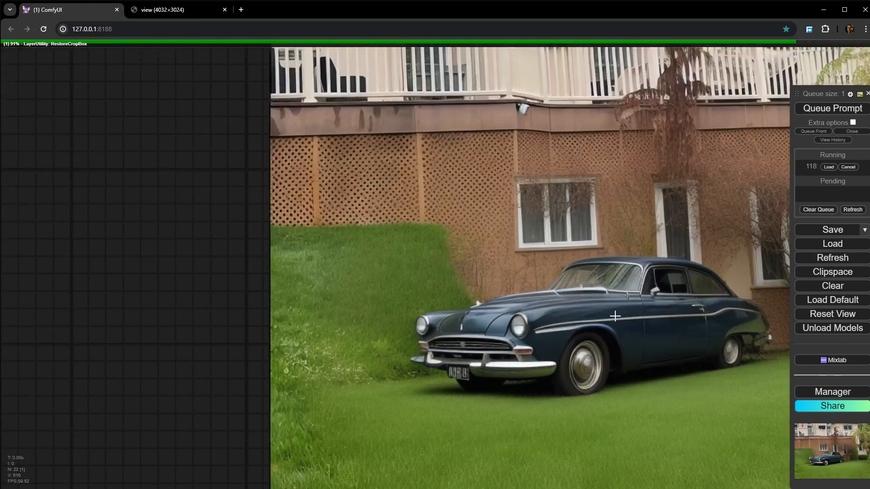
scroll(604, 341, down, 3)
scroll(605, 341, down, 8)
drag(428, 366, 531, 313)
- Queue the workflow with the Hyper-SD15 LoRA and check the car in the KSampler preview
click(840, 113)
drag(235, 84, 486, 397)
scroll(176, 263, up, 6)
scroll(292, 252, down, 6)
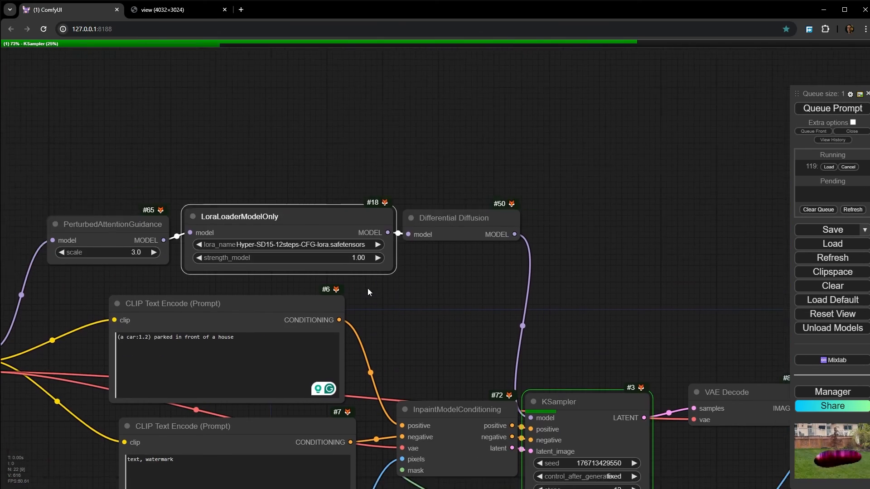
drag(625, 362, 297, 135)
drag(385, 405, 395, 315)
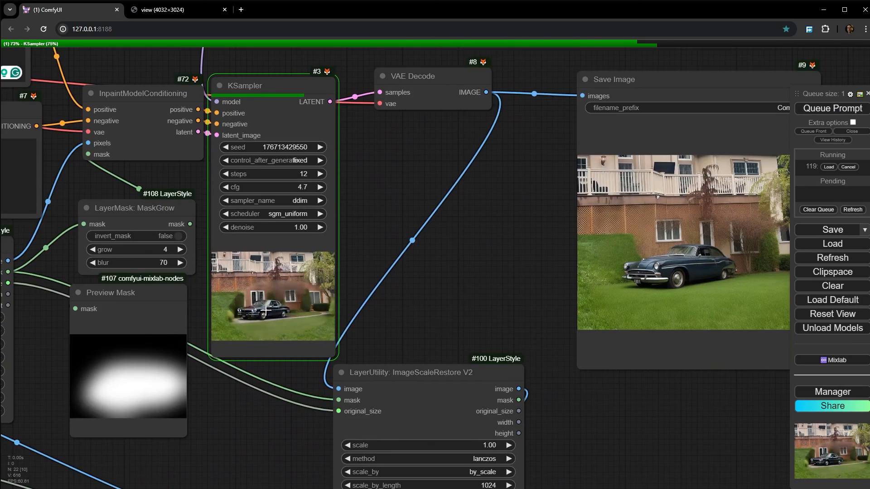
scroll(253, 314, up, 15)
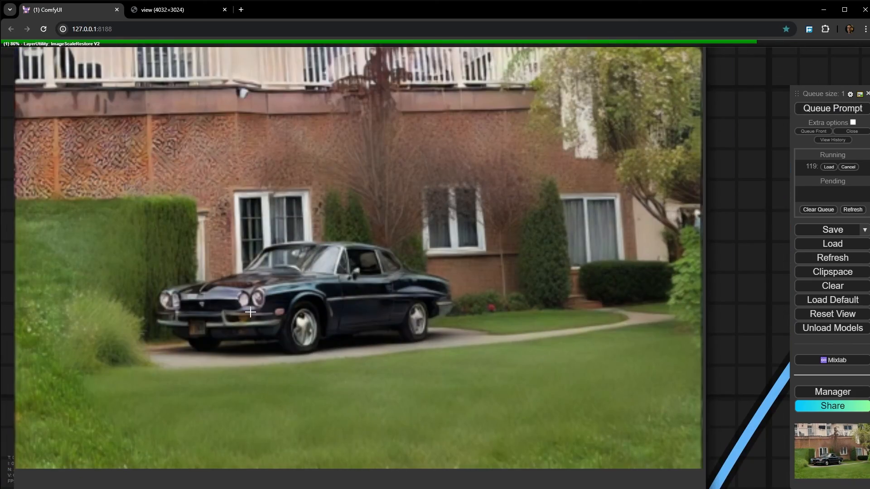
scroll(251, 312, down, 18)
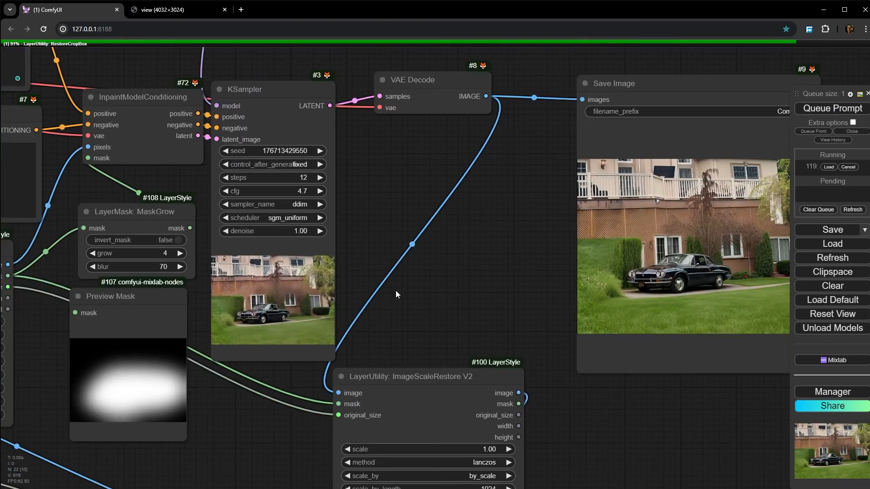
- Inspect the details of the newly inpainted car in the Save Image result
drag(512, 280, 202, 260)
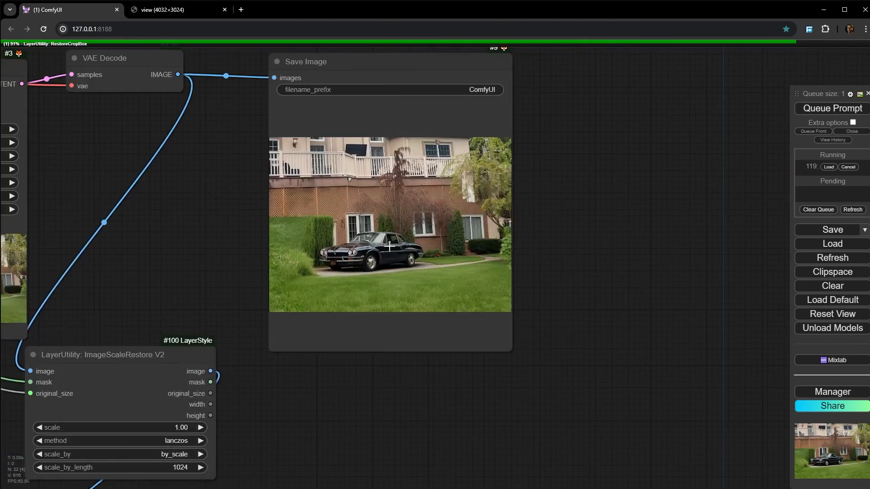
scroll(390, 247, up, 15)
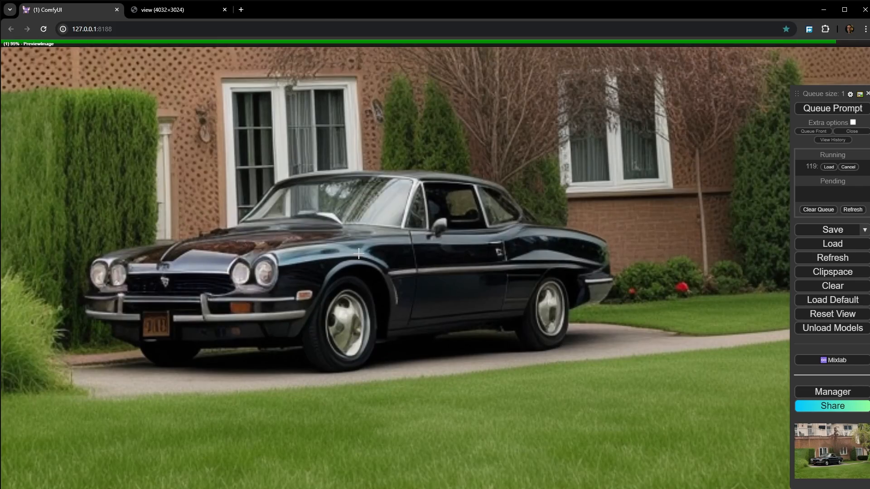
scroll(362, 254, down, 6)
scroll(372, 257, down, 12)
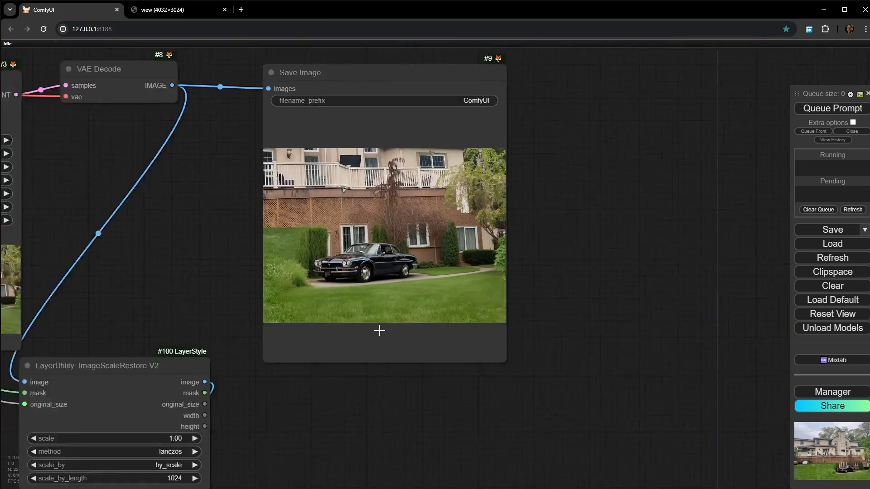
- Examine how the car, hedge, lawn and lattice fence blend into the full photo in the restored Preview Image
drag(380, 473, 446, 196)
drag(494, 455, 352, 158)
scroll(494, 263, up, 2)
scroll(473, 247, up, 11)
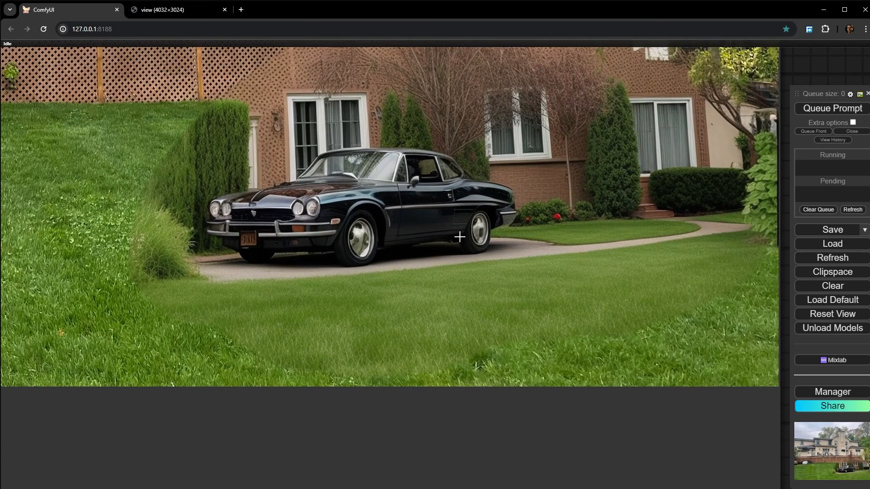
drag(460, 237, 416, 393)
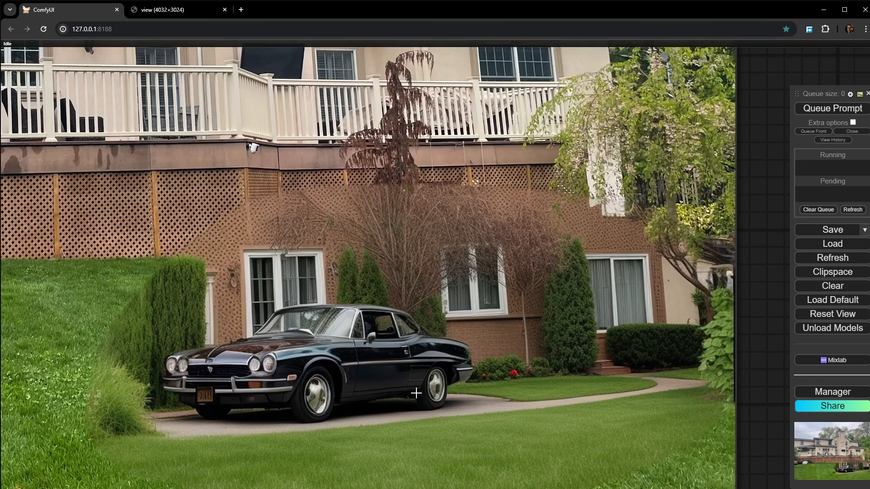
scroll(416, 393, down, 6)
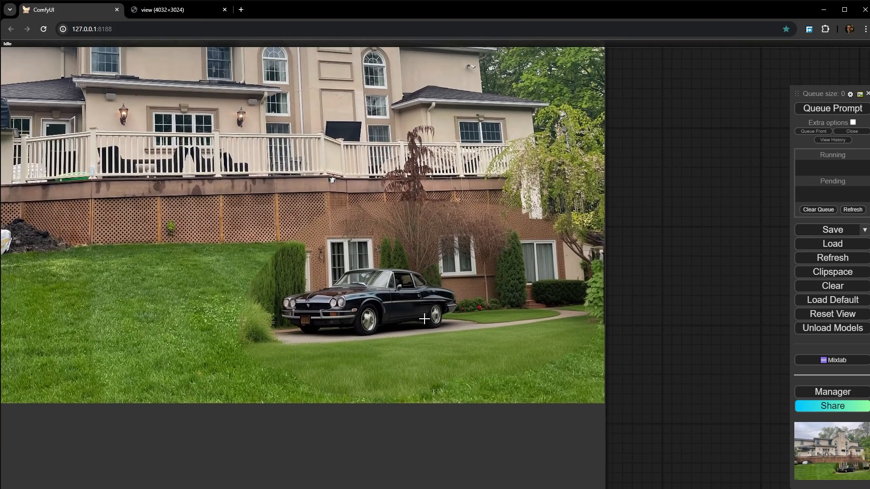
scroll(259, 266, up, 15)
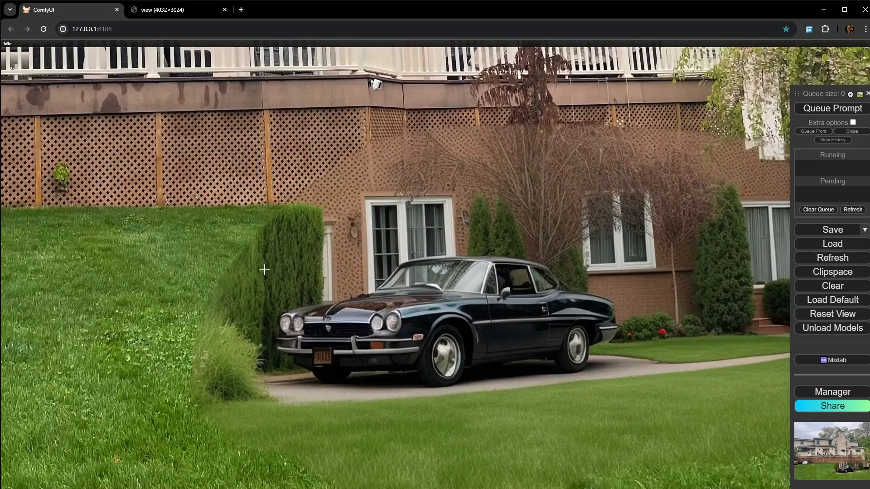